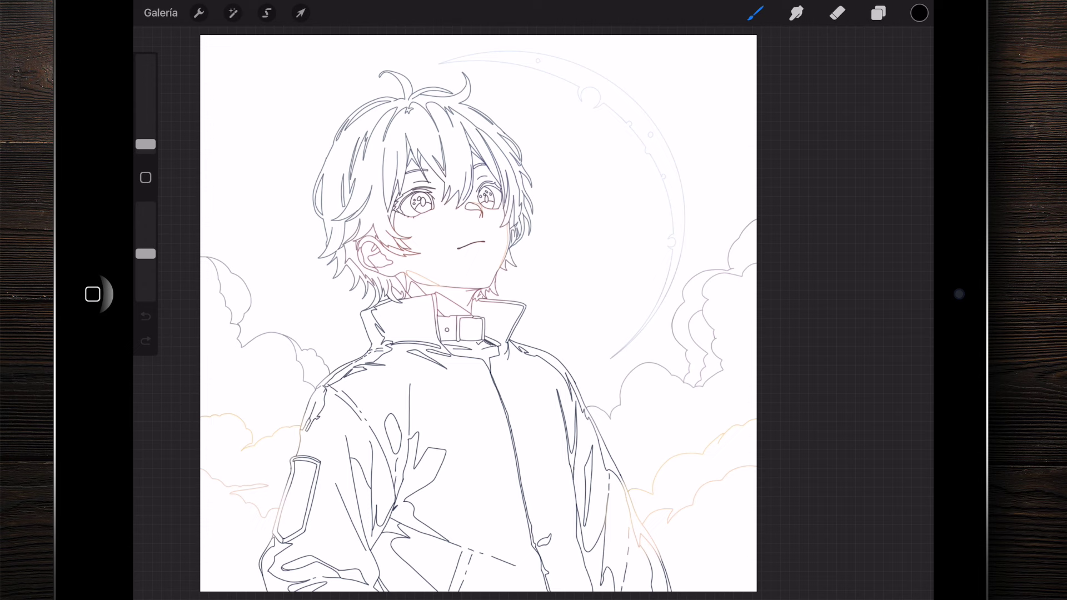
Step: Make Capa 2, the layer beneath the reference line art, active and bring up the colour picker
left_click(877, 13)
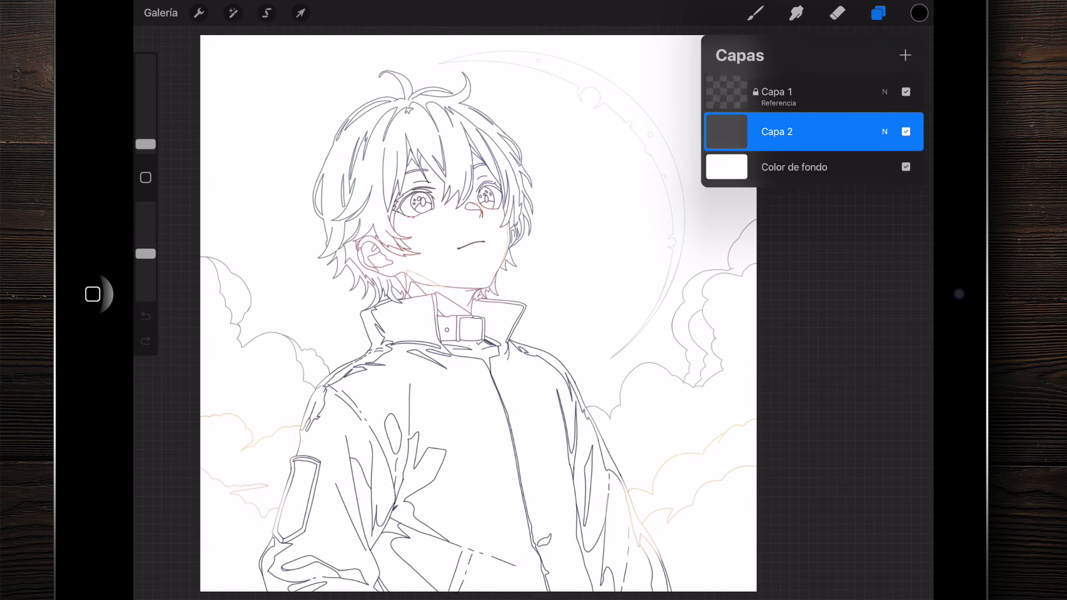
left_click(806, 98)
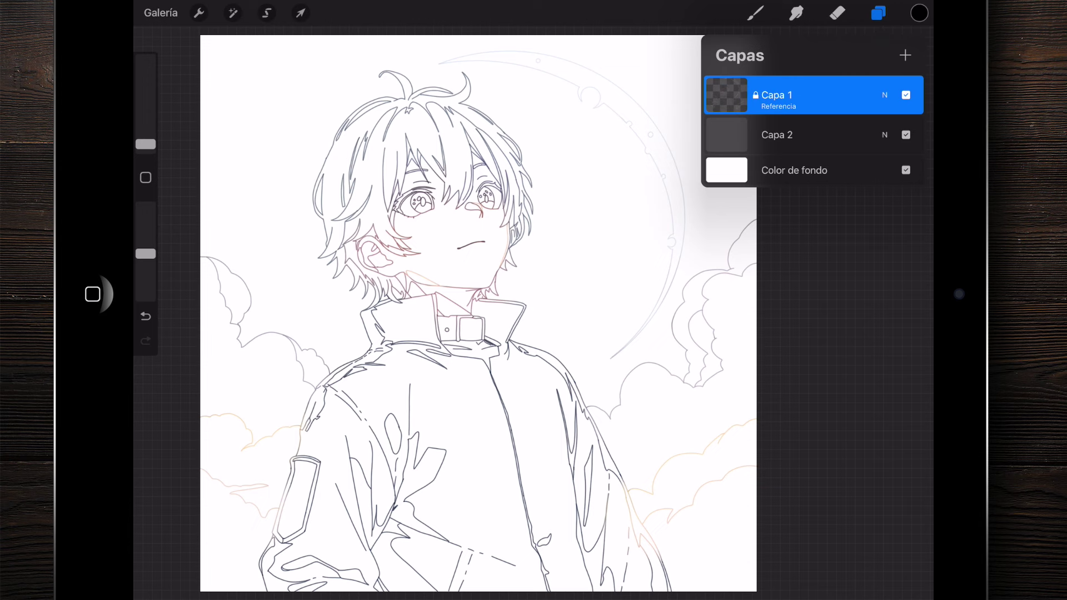
left_click(805, 135)
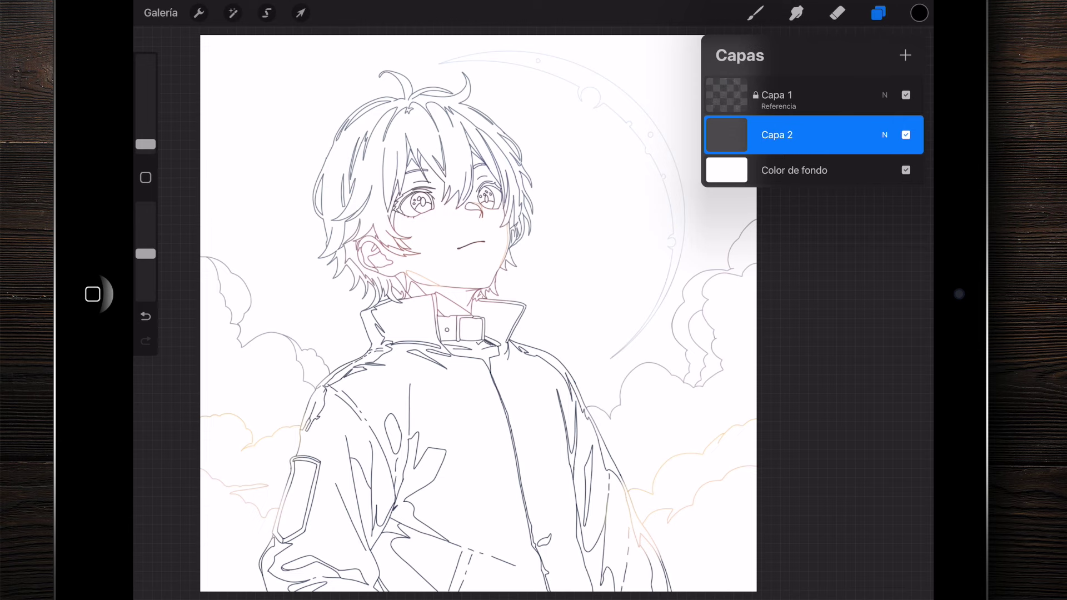
left_click(755, 13)
scroll(486, 308, "down", 1)
scroll(482, 307, "down", 1)
left_click(878, 13)
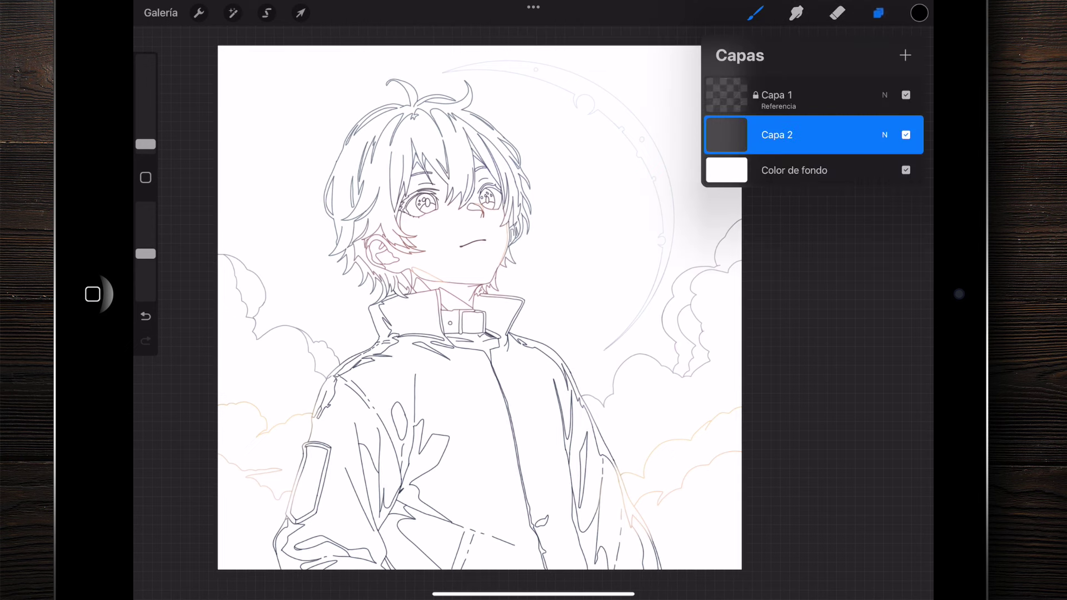
left_click(918, 13)
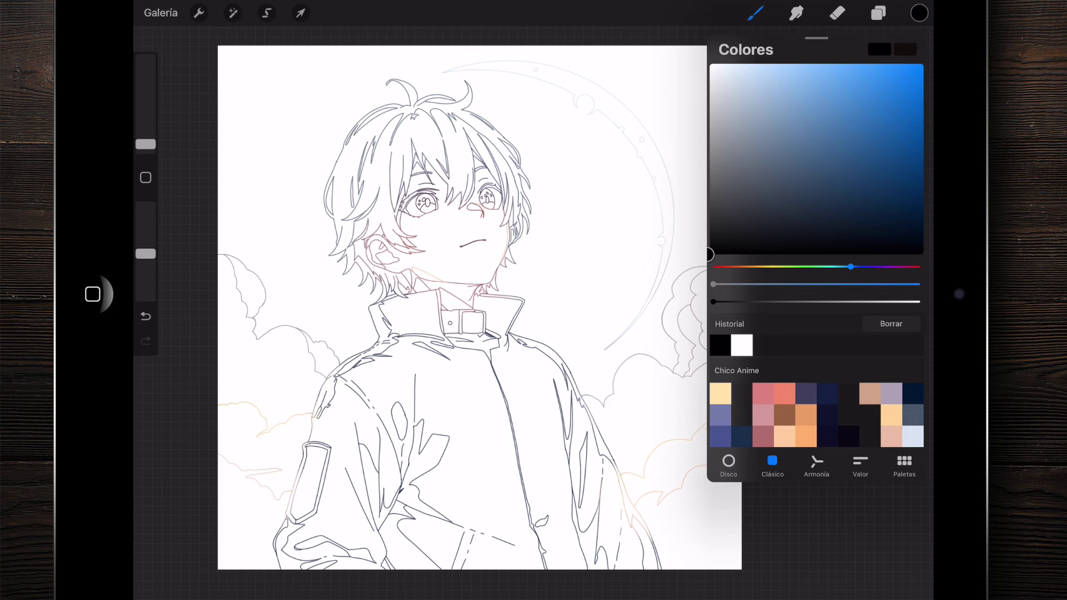
Step: Pick a dark navy and ColorDrop it into the sky, leaving the moon, clouds and boy white
left_click(919, 219)
left_click(919, 13)
mouse_move(918, 13)
left_mouse_down()
mouse_move(664, 136)
mouse_move(582, 216)
left_mouse_up()
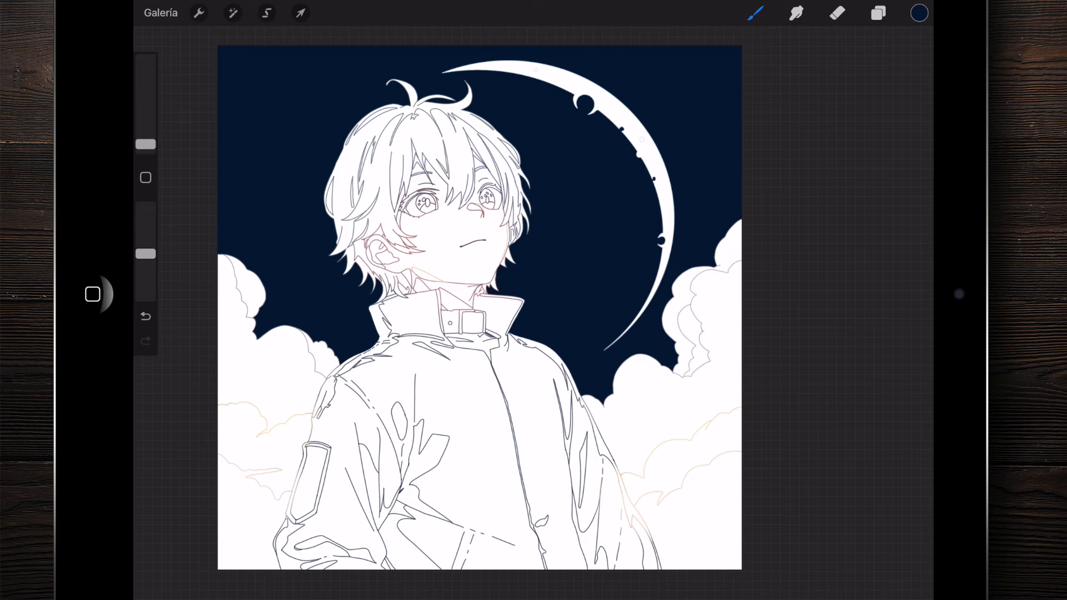
Step: Fill the small white spot and ring inside the crescent moon with navy
scroll(533, 111, "up", 5)
scroll(533, 111, "up", 5)
scroll(550, 180, "up", 5)
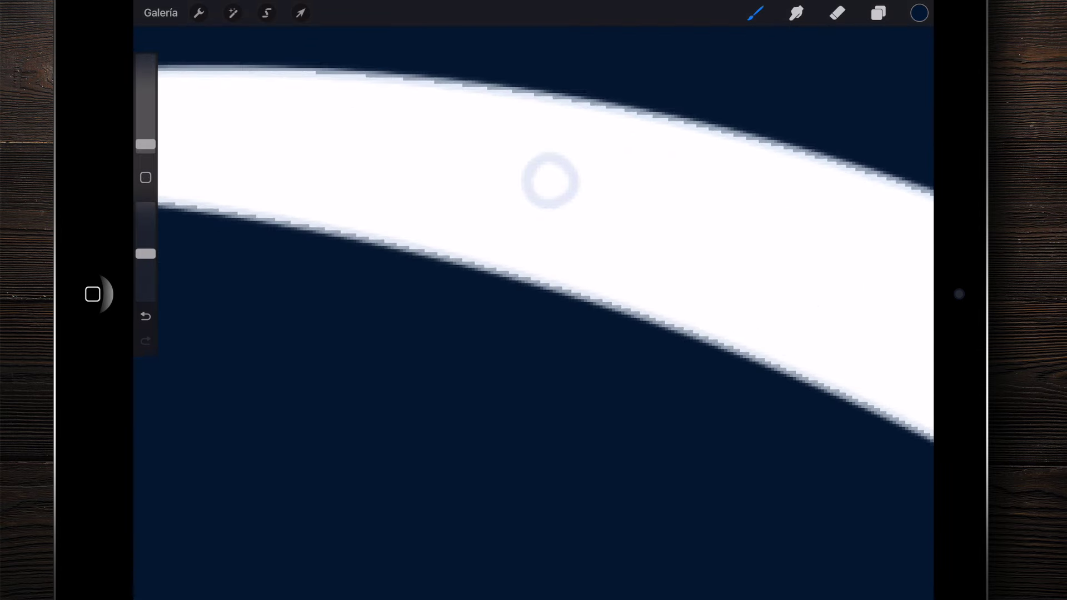
left_click_drag(918, 13, 550, 181)
scroll(550, 180, "down", 5)
scroll(613, 373, "down", 5)
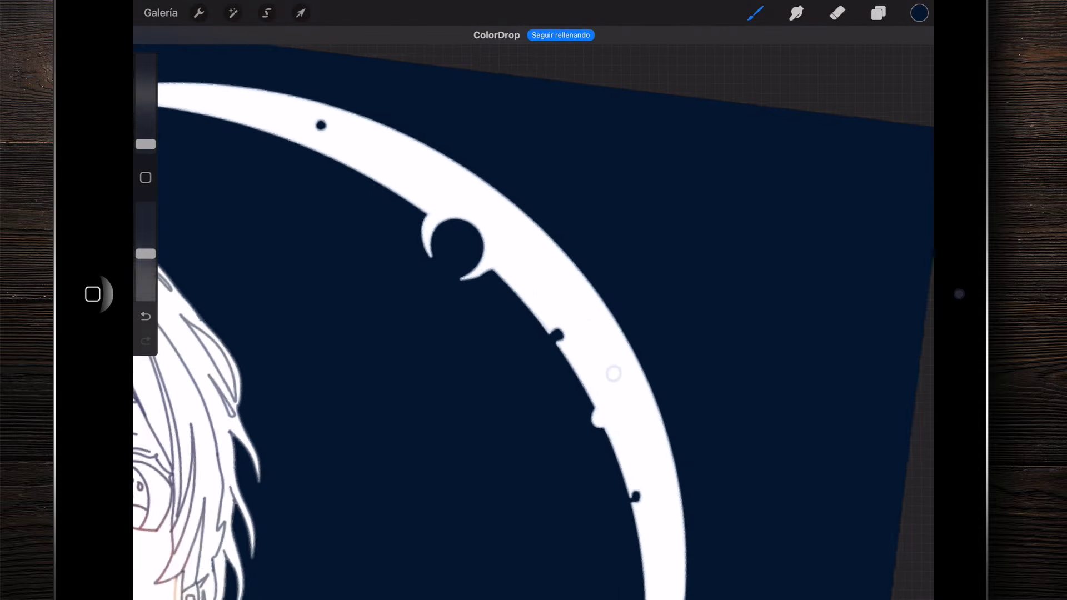
scroll(614, 374, "up", 3)
scroll(584, 297, "up", 5)
left_click_drag(919, 13, 566, 204)
Step: Fill the white gaps between strands on the left side of the hair with navy
scroll(566, 204, "down", 5)
scroll(534, 311, "down", 5)
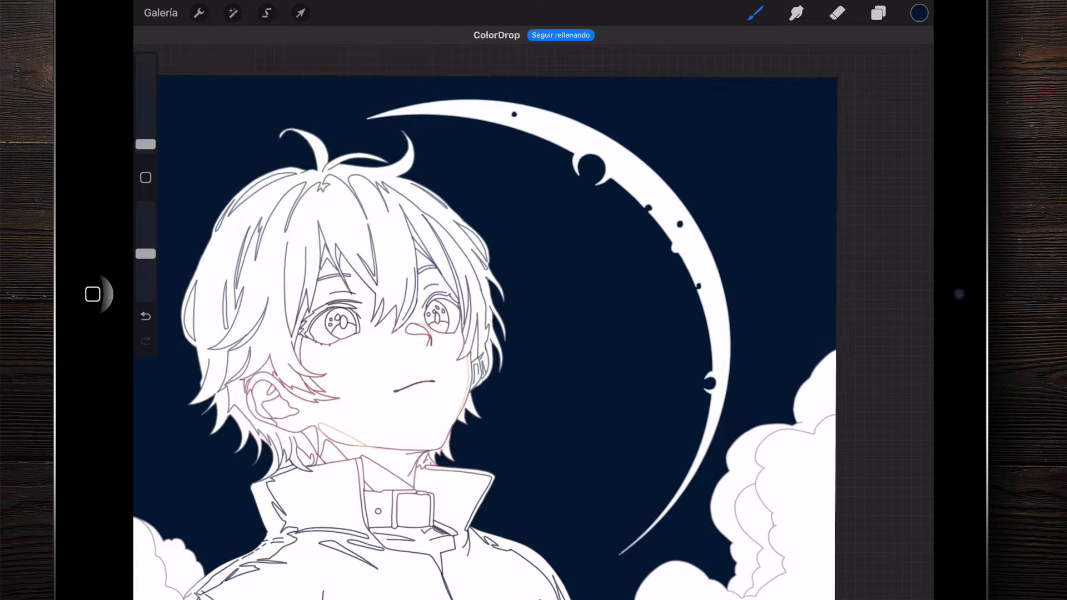
scroll(389, 311, "up", 3)
scroll(533, 311, "down", 2)
scroll(361, 311, "up", 5)
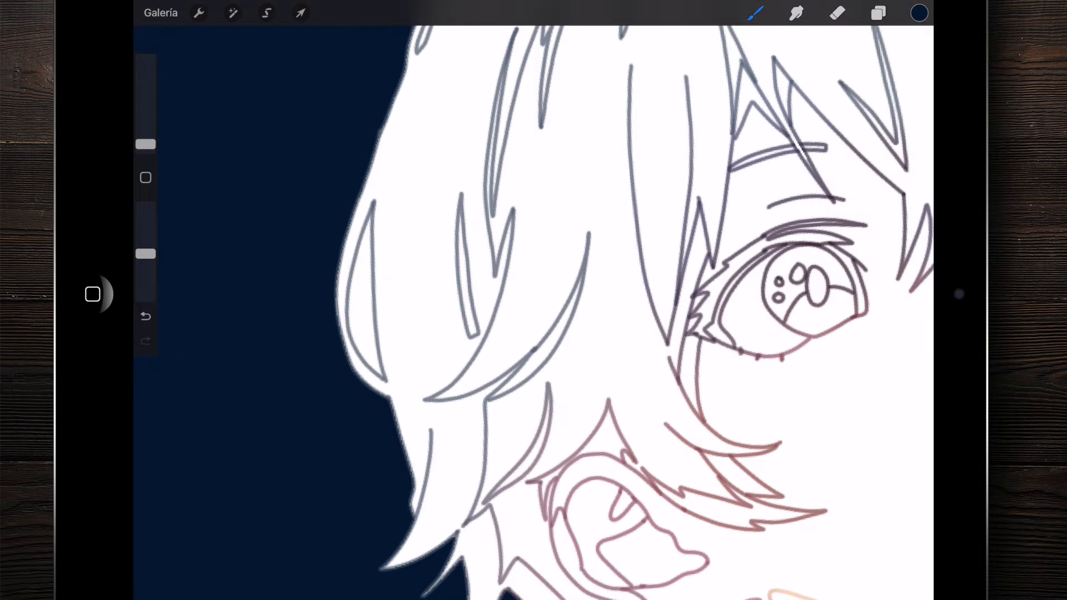
scroll(362, 311, "up", 5)
left_click_drag(918, 13, 425, 258)
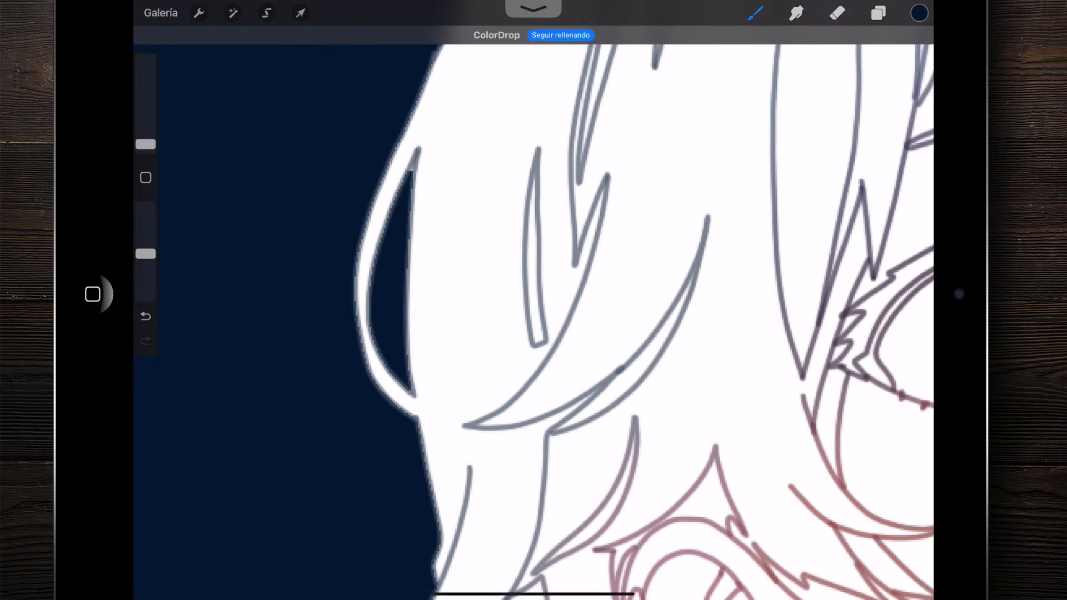
scroll(533, 312, "down", 5)
scroll(639, 250, "up", 5)
scroll(534, 311, "up", 3)
left_click_drag(919, 13, 500, 170)
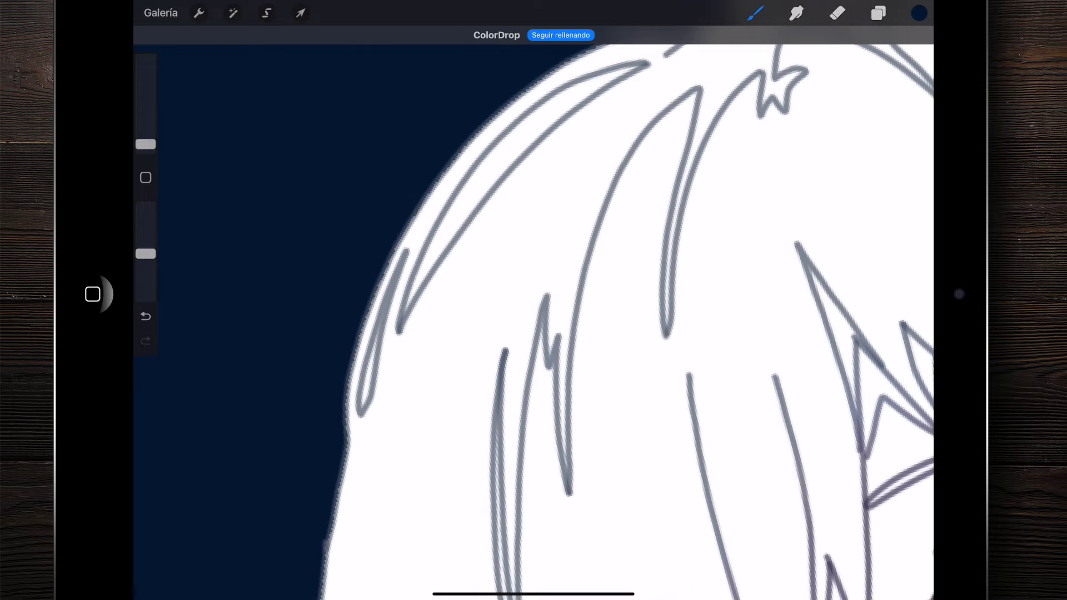
left_click(428, 267)
scroll(500, 334, "up", 5)
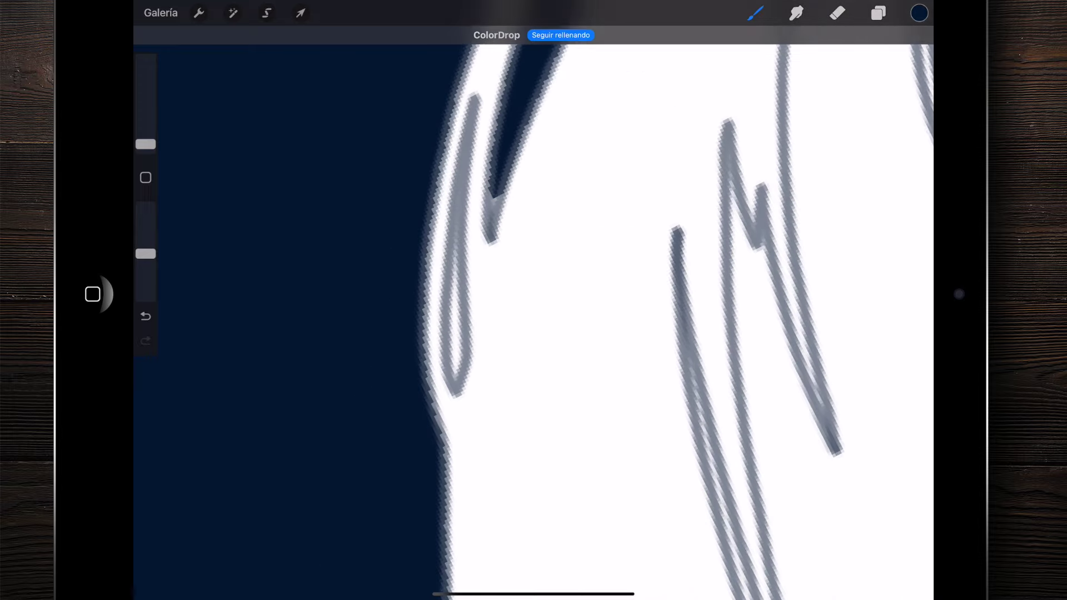
mouse_move(918, 12)
left_mouse_down()
mouse_move(764, 84)
mouse_move(460, 322)
left_mouse_up()
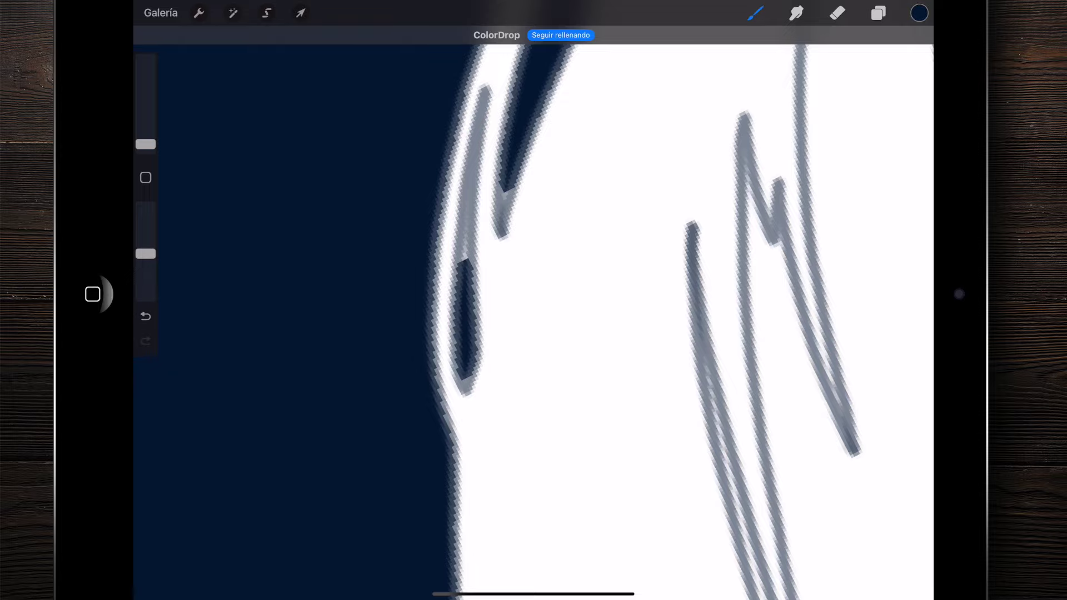
Step: Fill the small gaps and outline loop on the right side of the hair with navy
scroll(533, 311, "down", 5)
scroll(533, 311, "down", 3)
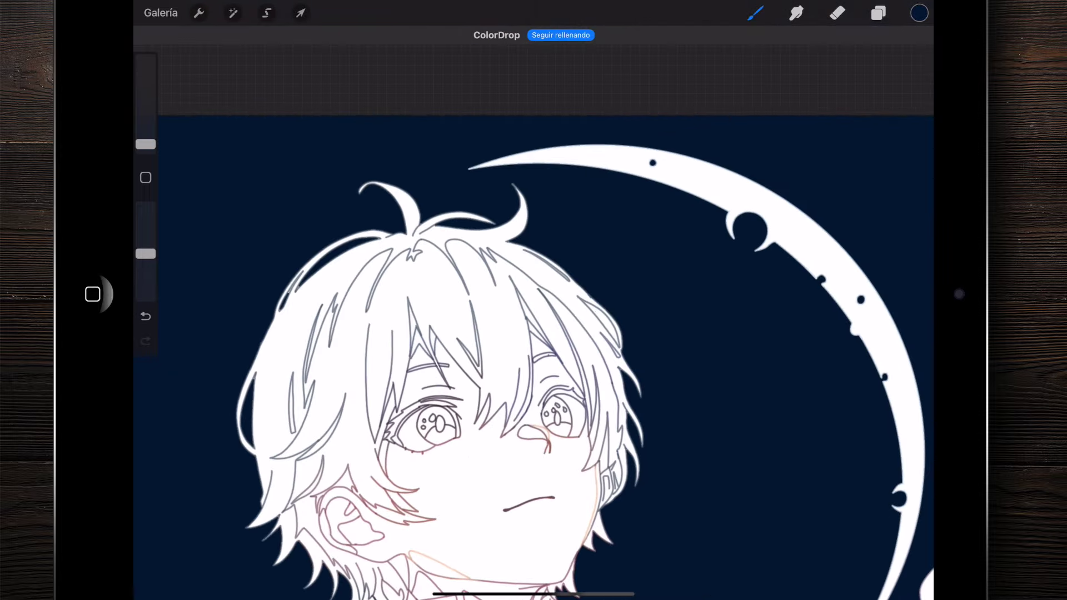
scroll(444, 250, "up", 5)
left_click_drag(919, 13, 679, 362)
left_click(639, 328)
scroll(533, 311, "down", 2)
scroll(534, 311, "down", 2)
scroll(534, 311, "up", 5)
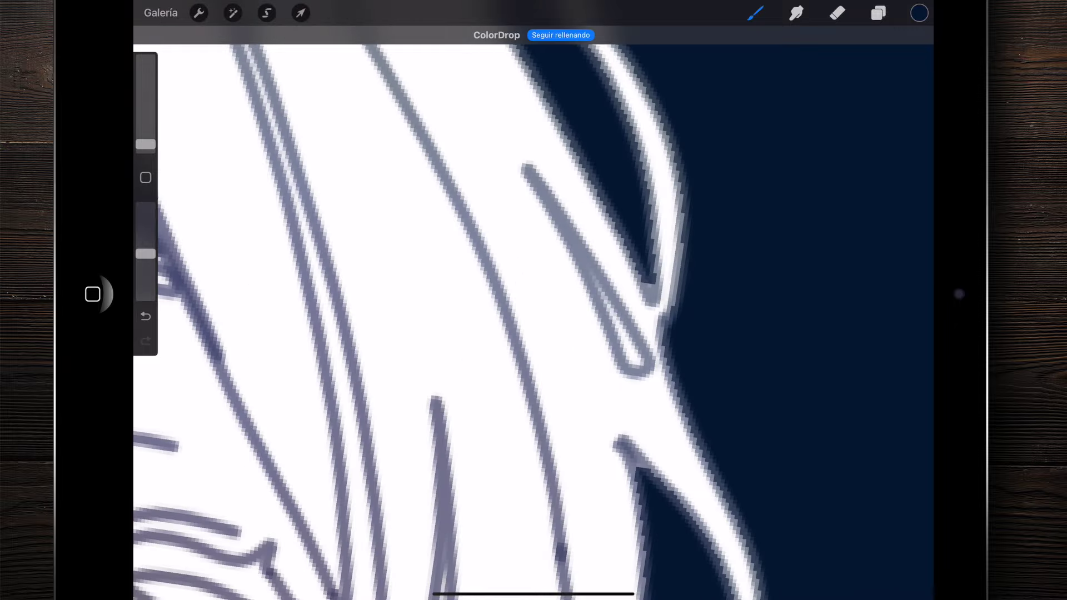
mouse_move(919, 12)
left_mouse_down()
mouse_move(660, 285)
mouse_move(628, 350)
left_mouse_up()
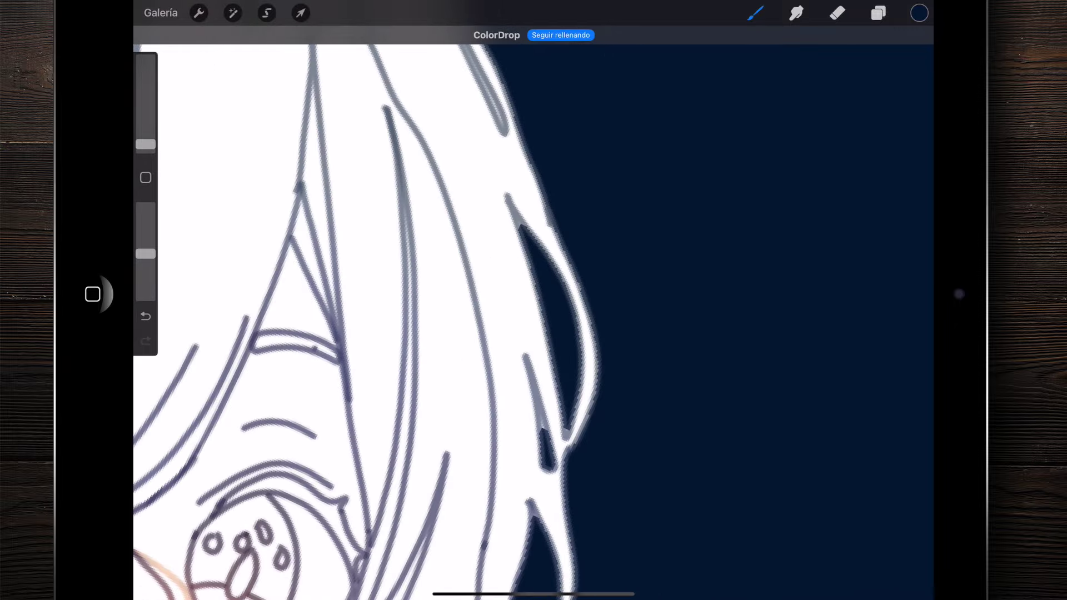
scroll(534, 311, "down", 2)
scroll(534, 311, "up", 3)
left_click_drag(919, 13, 607, 350)
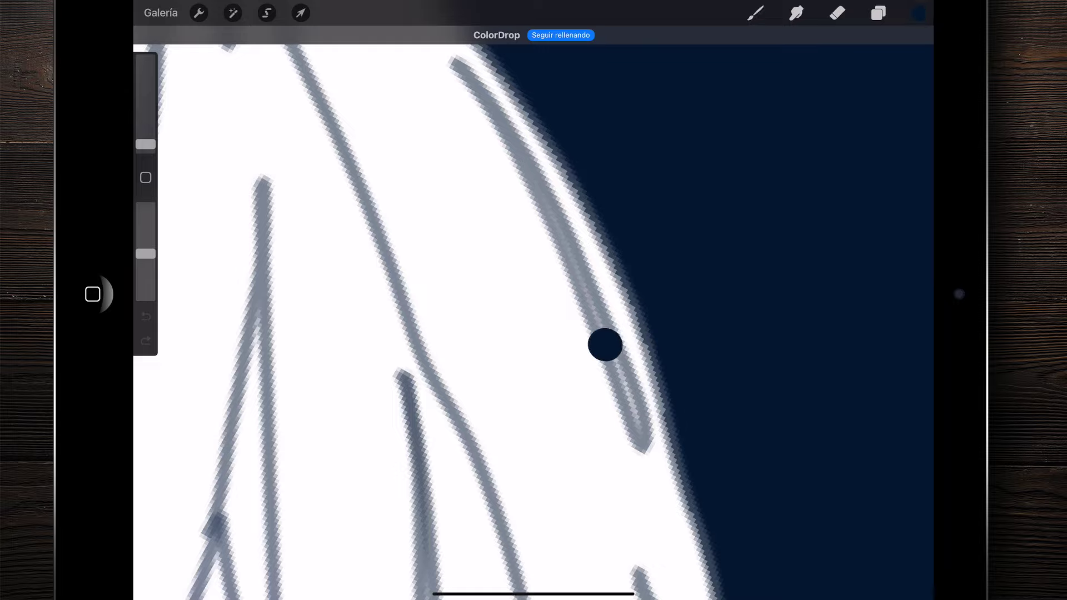
Step: Undo the navy fill that flooded the hair
left_click(145, 315)
scroll(533, 311, "down", 5)
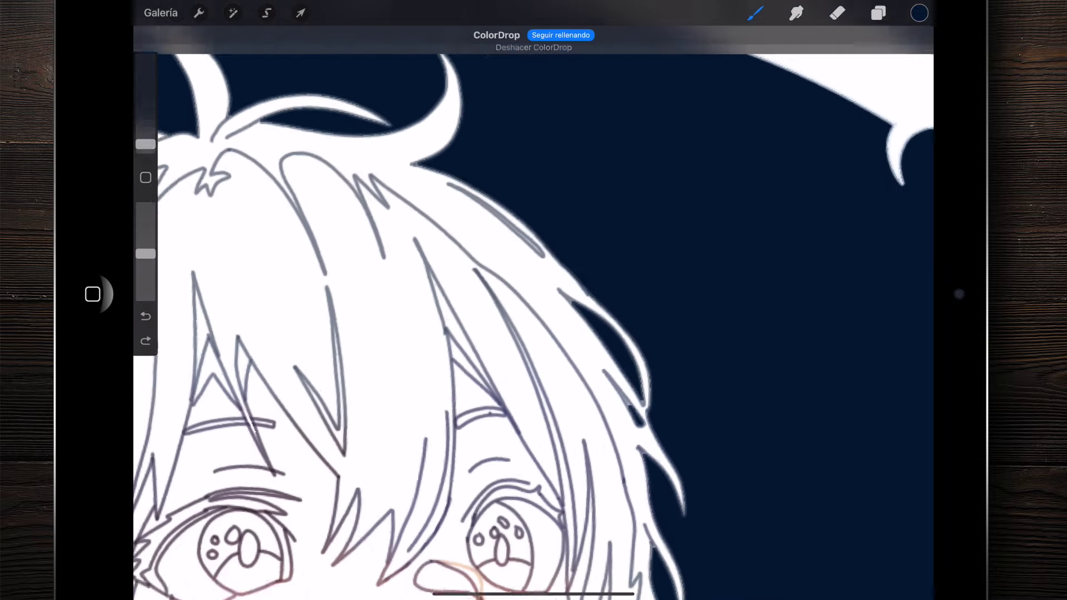
scroll(533, 311, "down", 1)
scroll(533, 311, "up", 3)
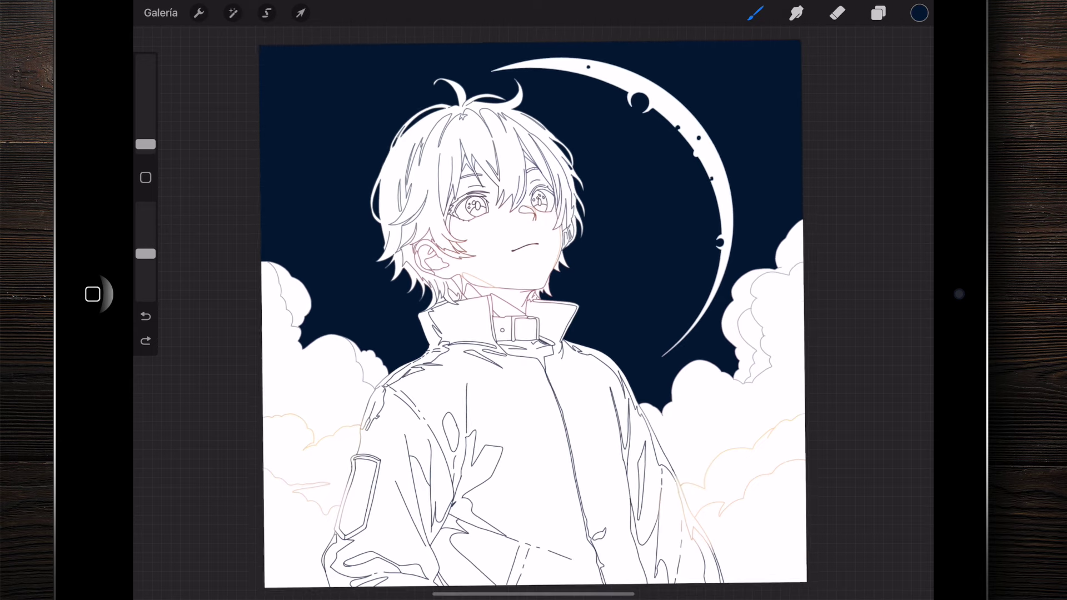
Step: Show the Capas list with the navy-filled Capa 2 row, then return to the colour picker
scroll(533, 311, "down", 1)
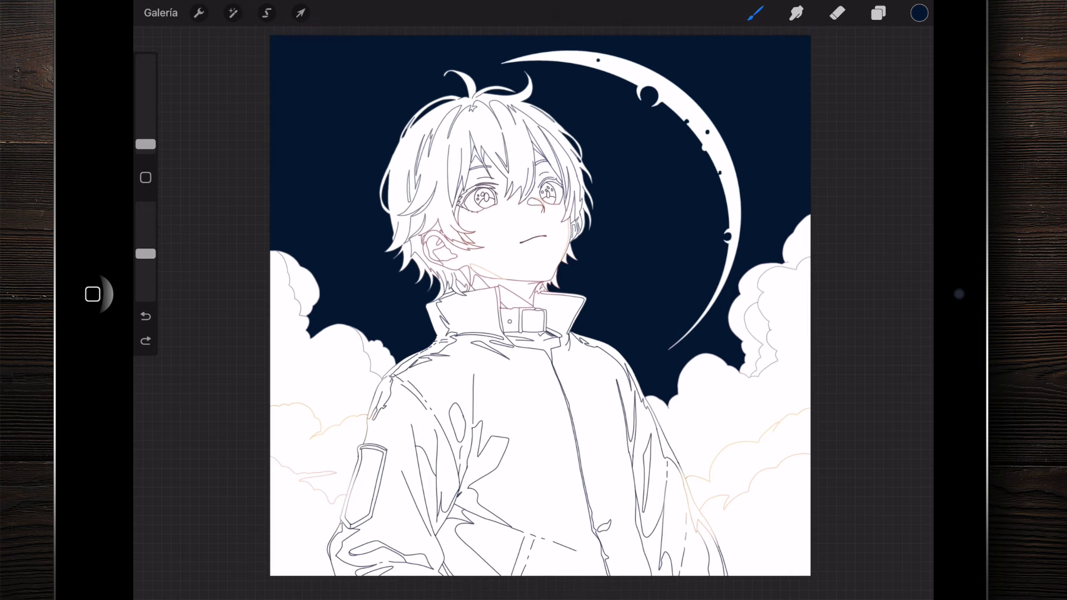
left_click(878, 13)
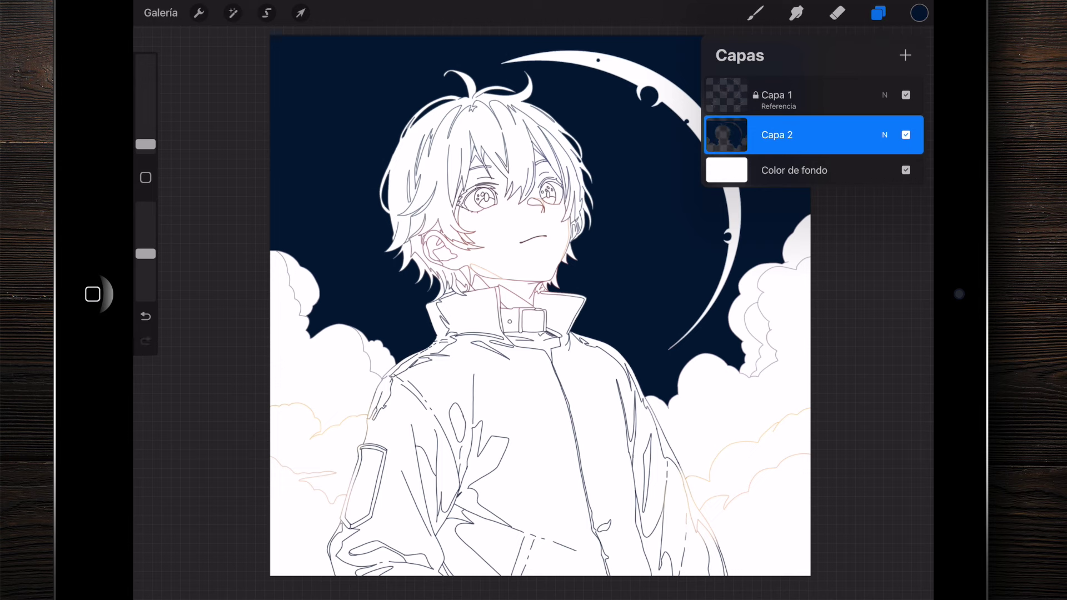
left_click_drag(778, 135, 881, 134)
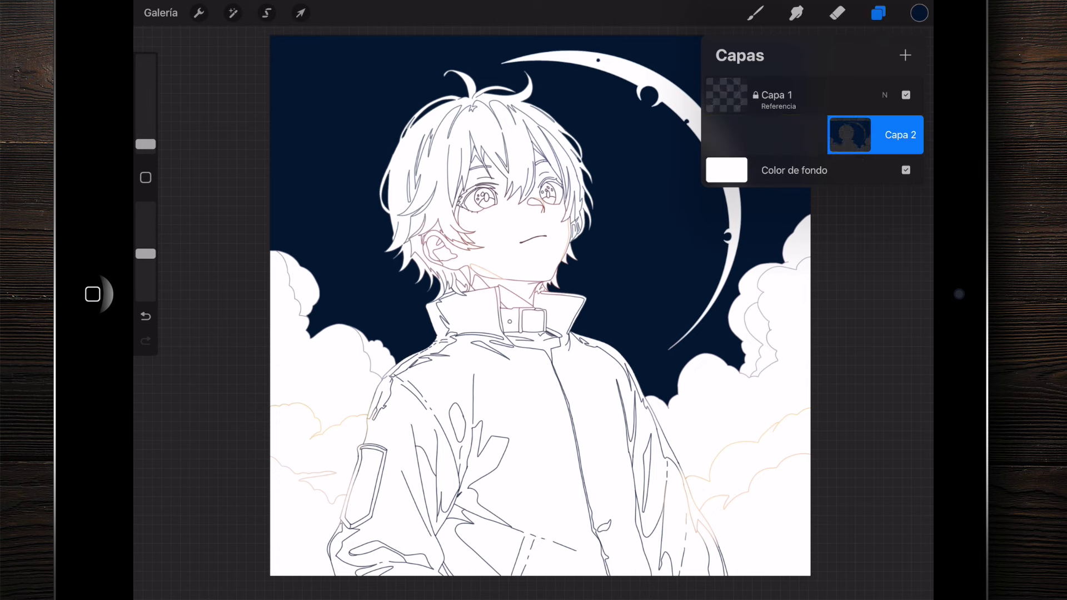
left_click_drag(778, 134, 922, 135)
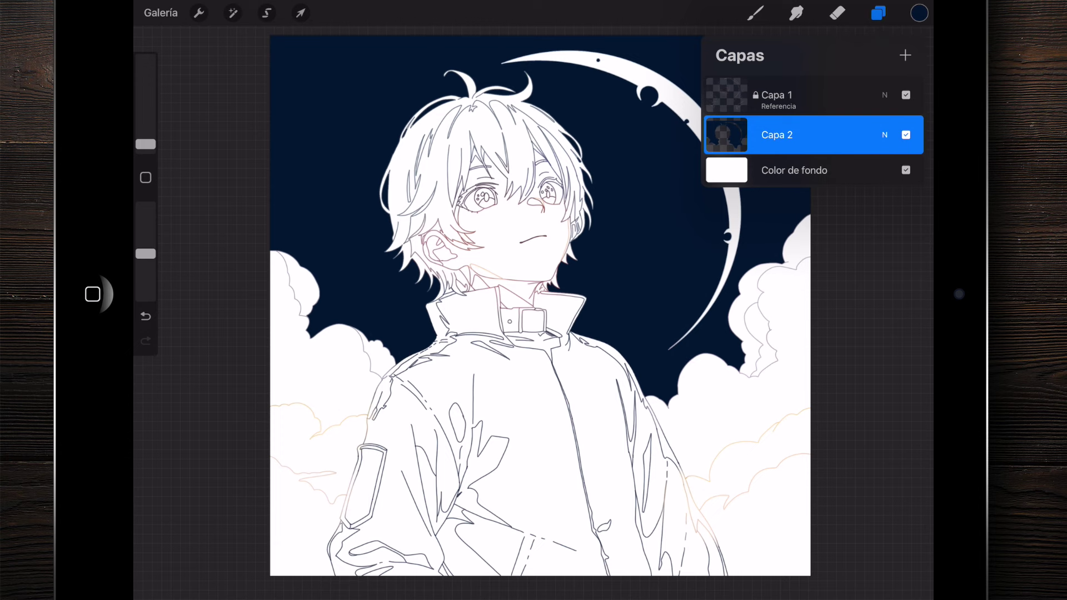
left_click(918, 13)
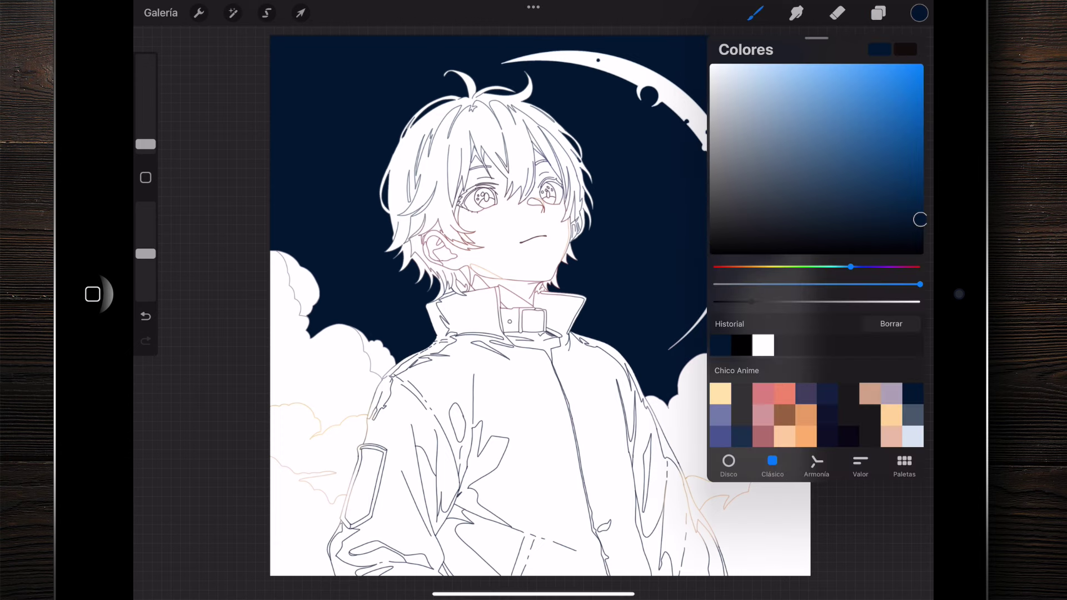
Step: Choose a greyish blue and set the brush to 28% size and 22% opacity
left_click(913, 415)
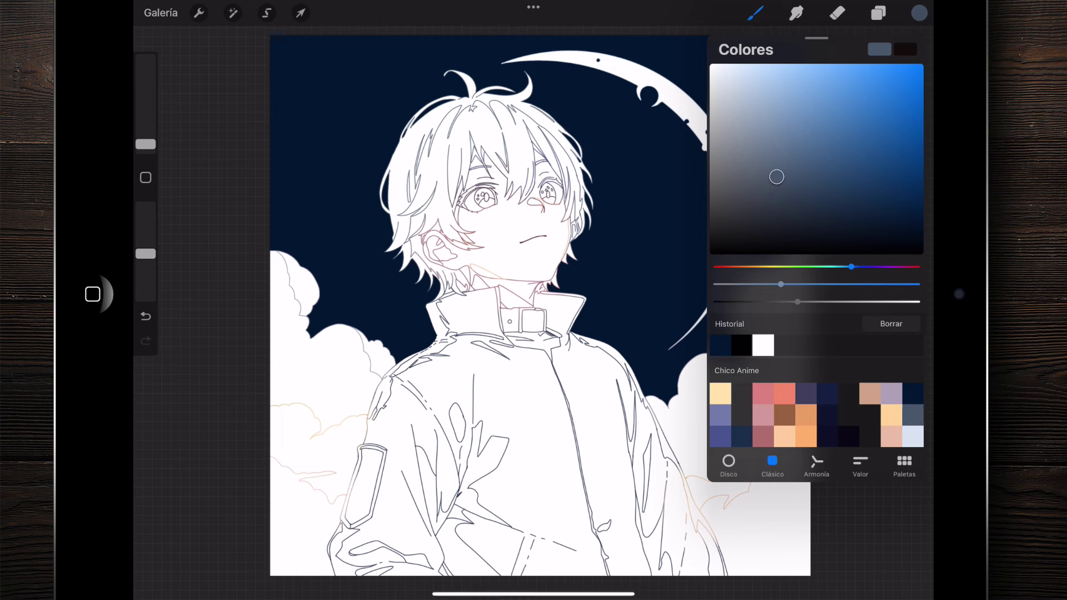
left_click(754, 13)
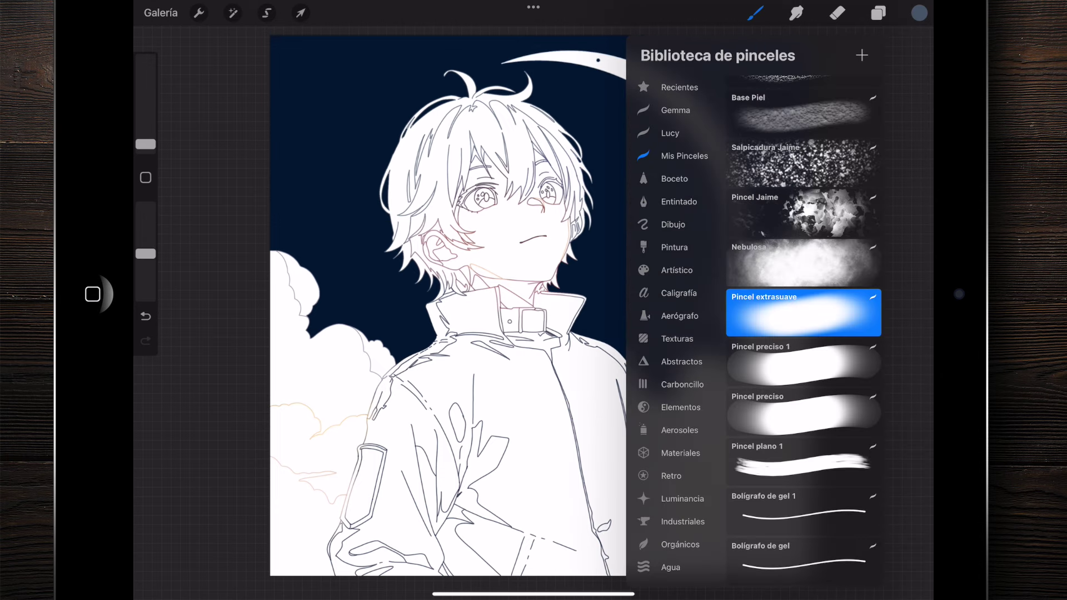
left_click_drag(145, 144, 145, 106)
mouse_move(667, 167)
left_mouse_down()
mouse_move(750, 250)
mouse_move(806, 361)
left_mouse_up()
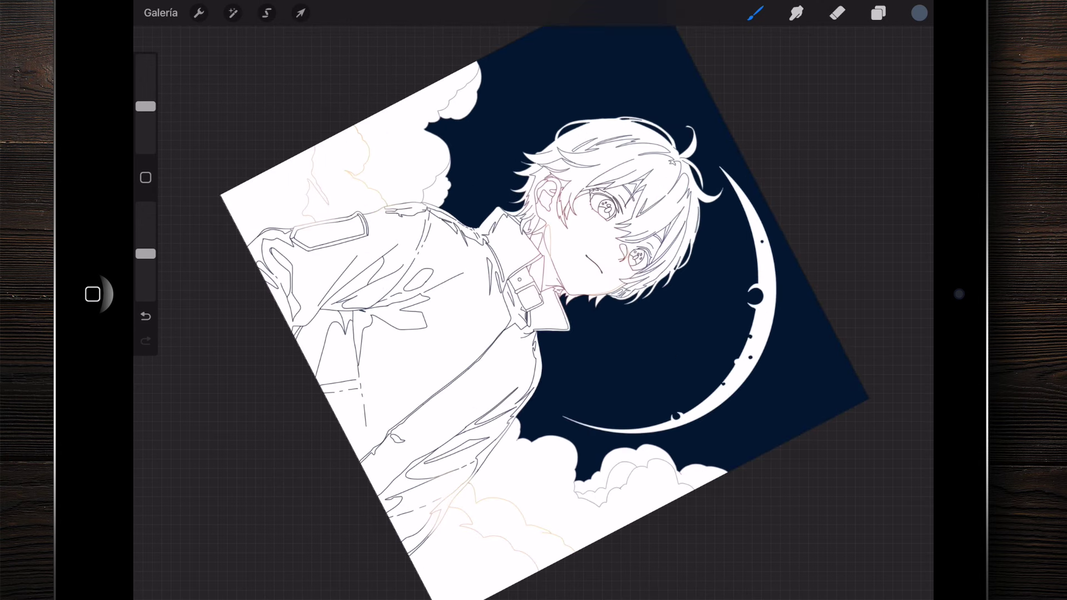
left_click_drag(145, 254, 146, 280)
left_click_drag(145, 106, 146, 95)
scroll(544, 311, "down", 2)
scroll(528, 266, "down", 1)
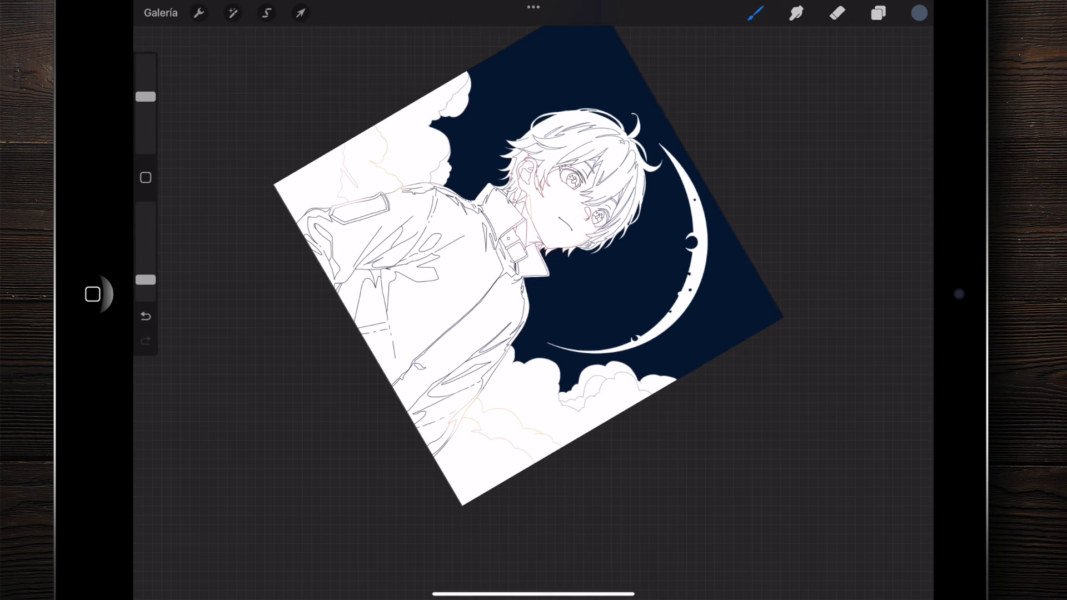
Step: Airbrush soft light-blue glow over the sky between collar, clouds and the moon's inner edge
left_click_drag(528, 300, 577, 367)
left_click_drag(544, 334, 628, 266)
left_click_drag(578, 333, 661, 261)
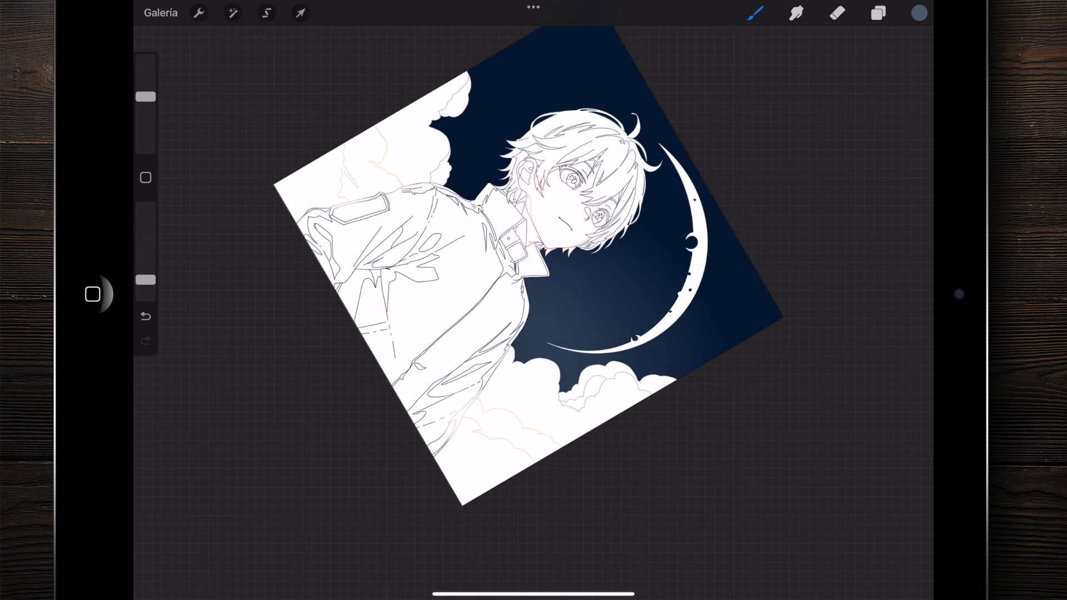
left_click_drag(439, 188, 497, 119)
left_click_drag(444, 167, 533, 72)
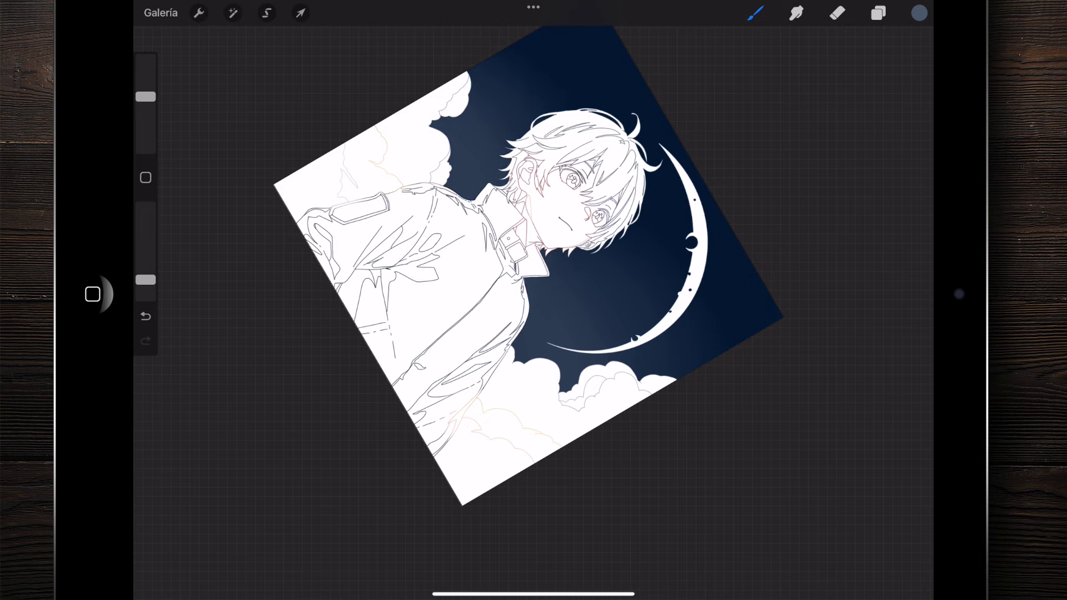
left_click_drag(561, 300, 489, 333)
left_click_drag(611, 311, 661, 223)
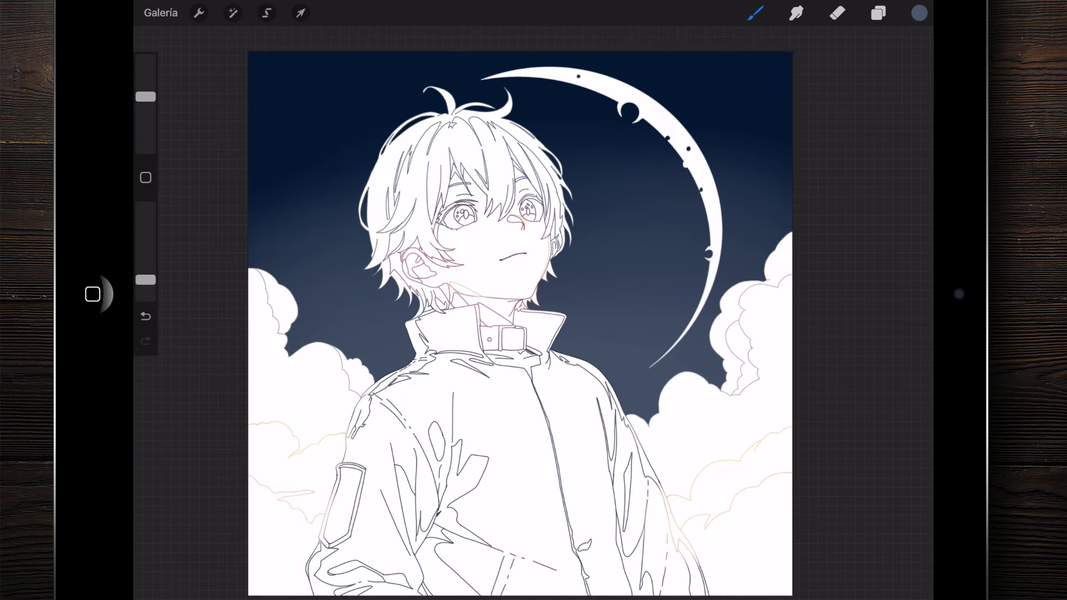
Step: Add a new layer, Capa 3, and pick a near-white light blue
left_click(878, 13)
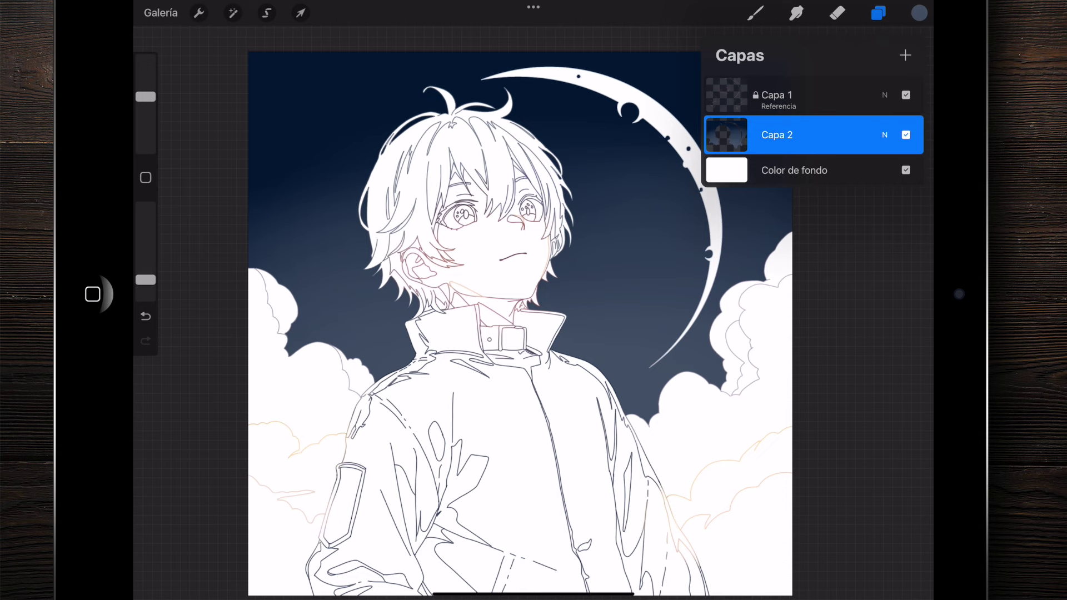
left_click(905, 55)
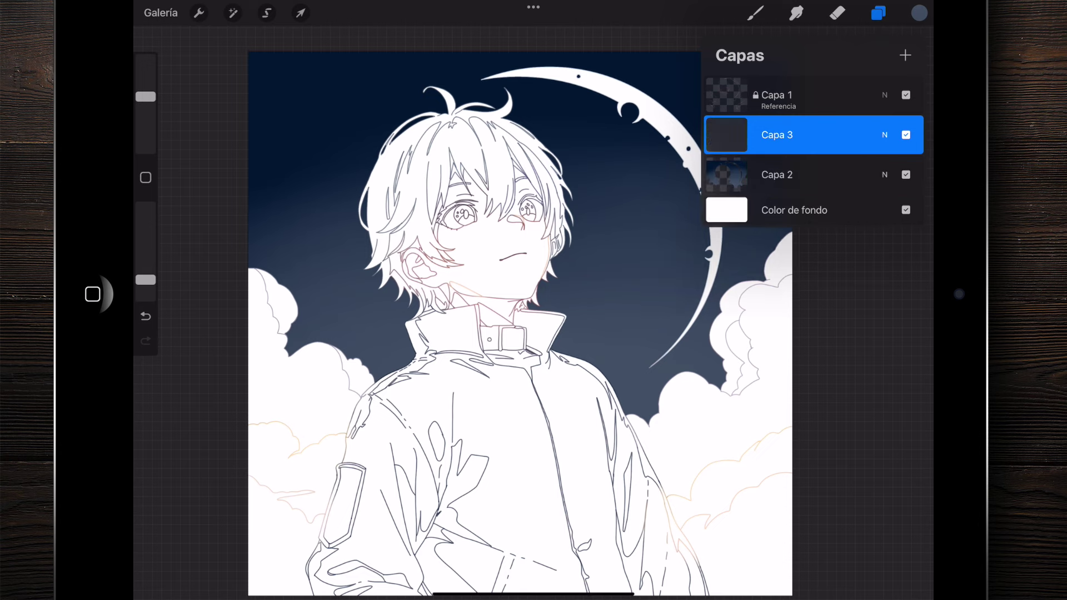
left_click(919, 13)
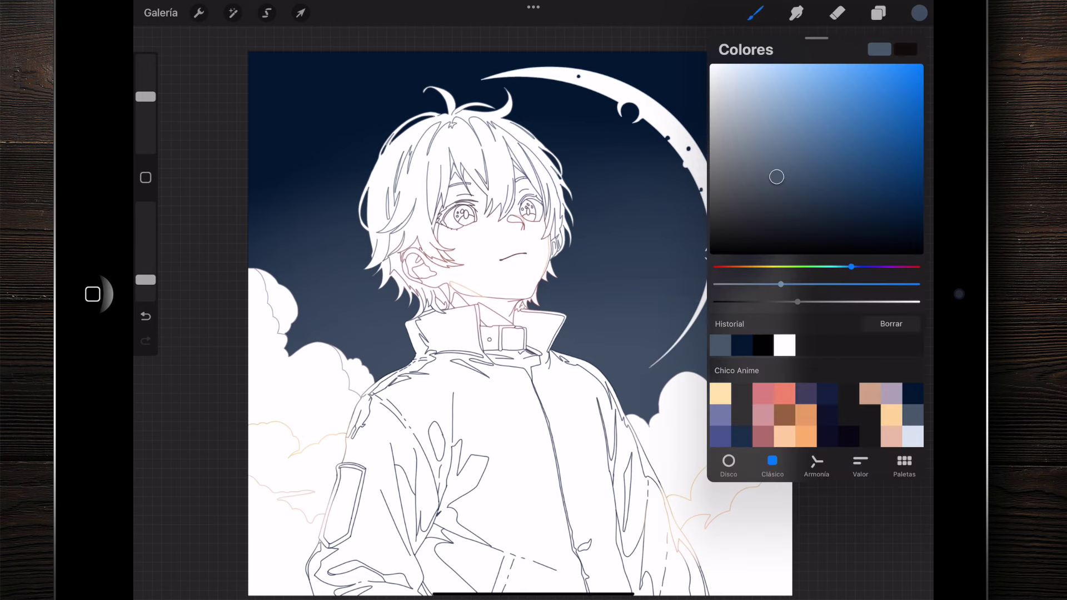
left_click(913, 436)
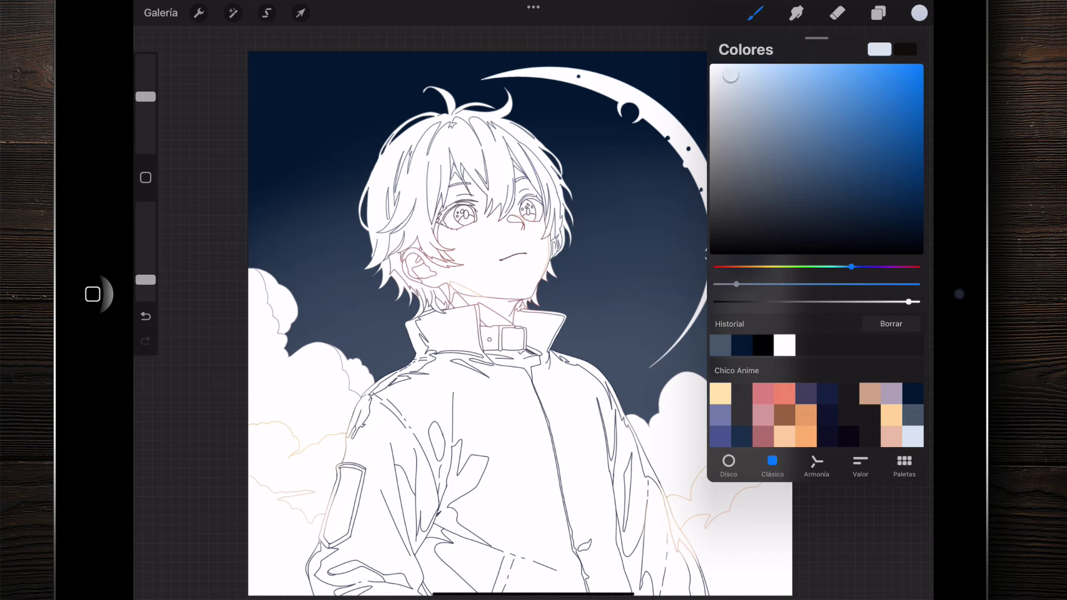
Step: ColorDrop the near-white blue into the crescent moon and reveal Capa 3's layer actions
scroll(500, 250, "up", 2)
scroll(500, 250, "up", 2)
scroll(500, 250, "up", 2)
left_click_drag(919, 13, 718, 179)
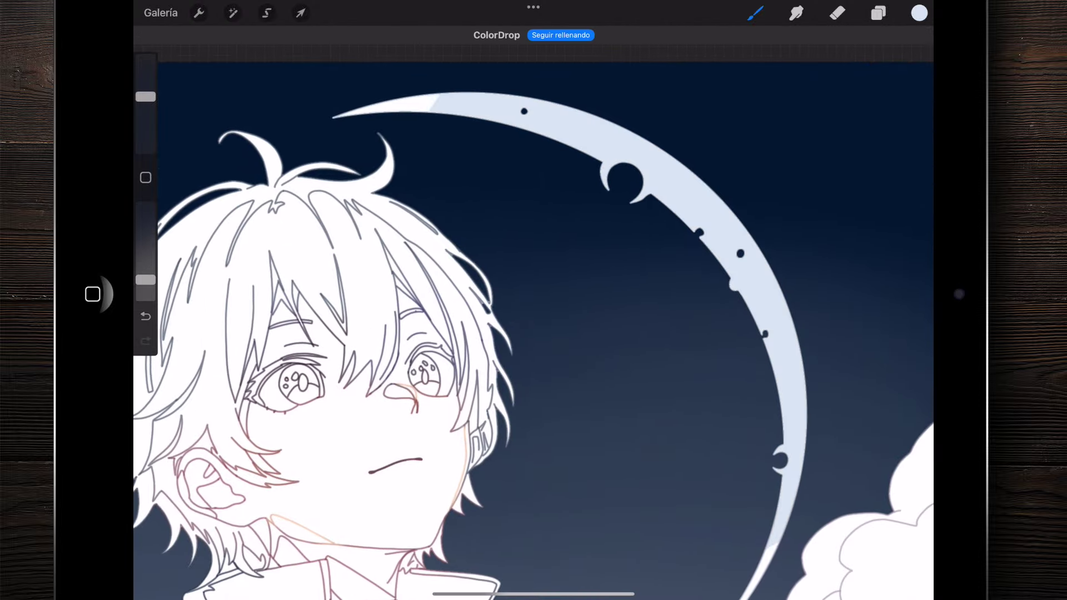
scroll(461, 334, "down", 3)
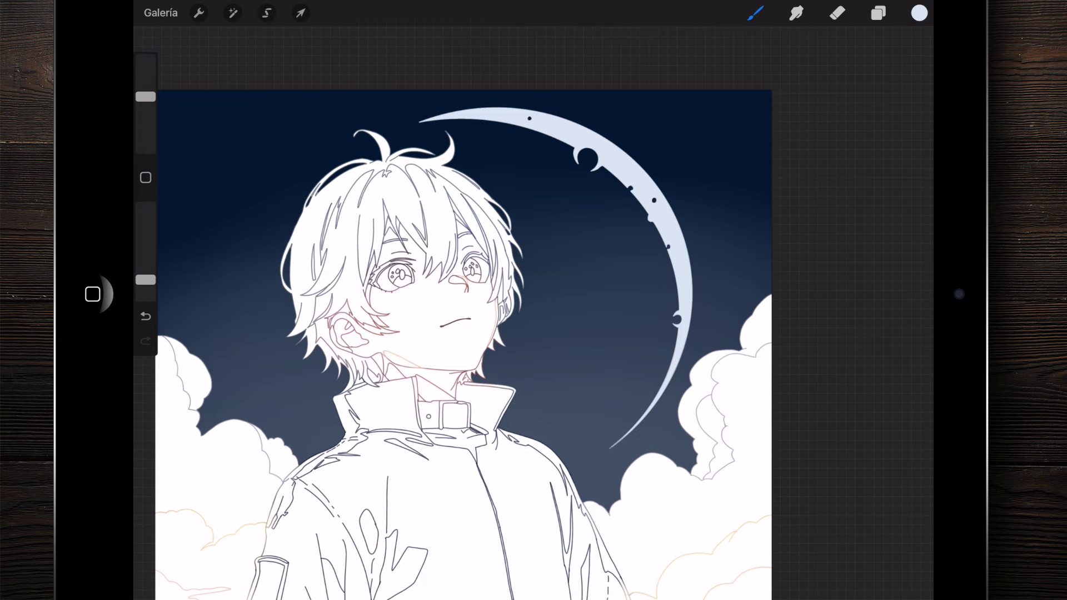
scroll(516, 333, "down", 2)
scroll(478, 311, "up", 3)
scroll(478, 311, "up", 2)
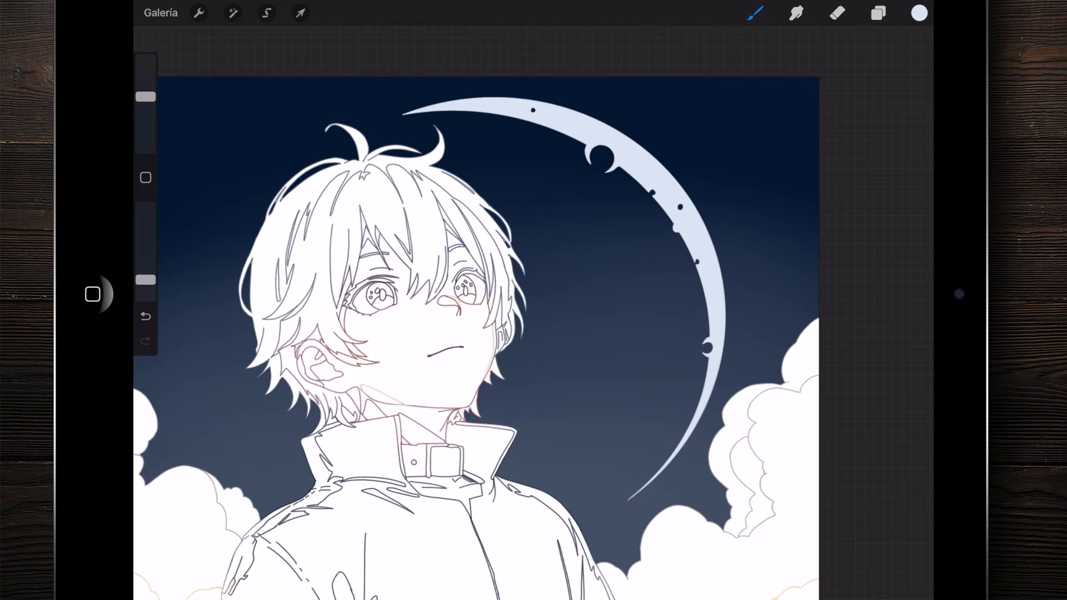
scroll(477, 311, "up", 1)
scroll(477, 311, "up", 1)
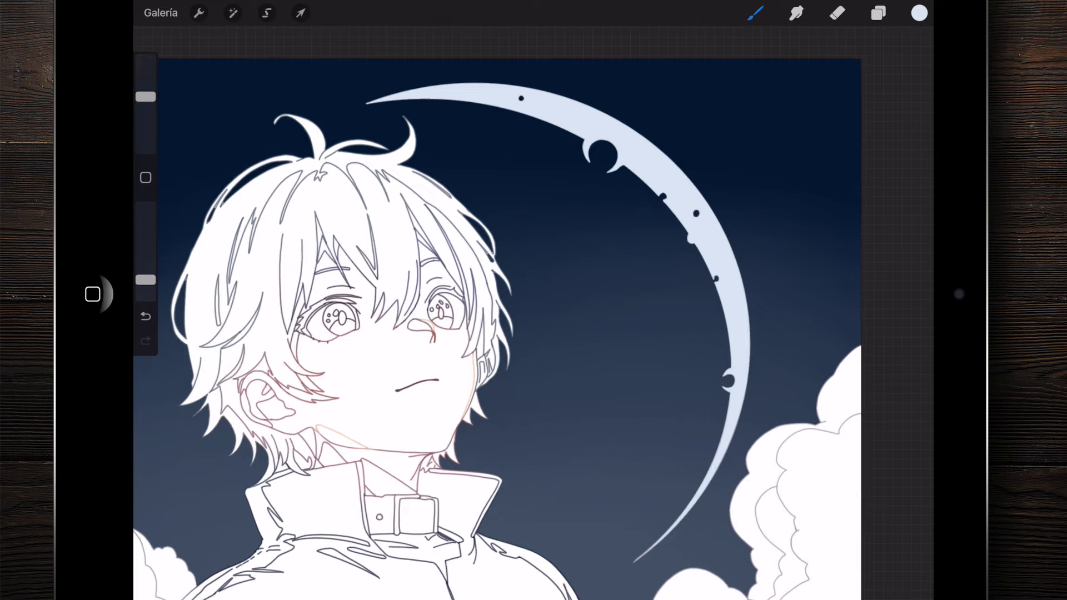
left_click(878, 12)
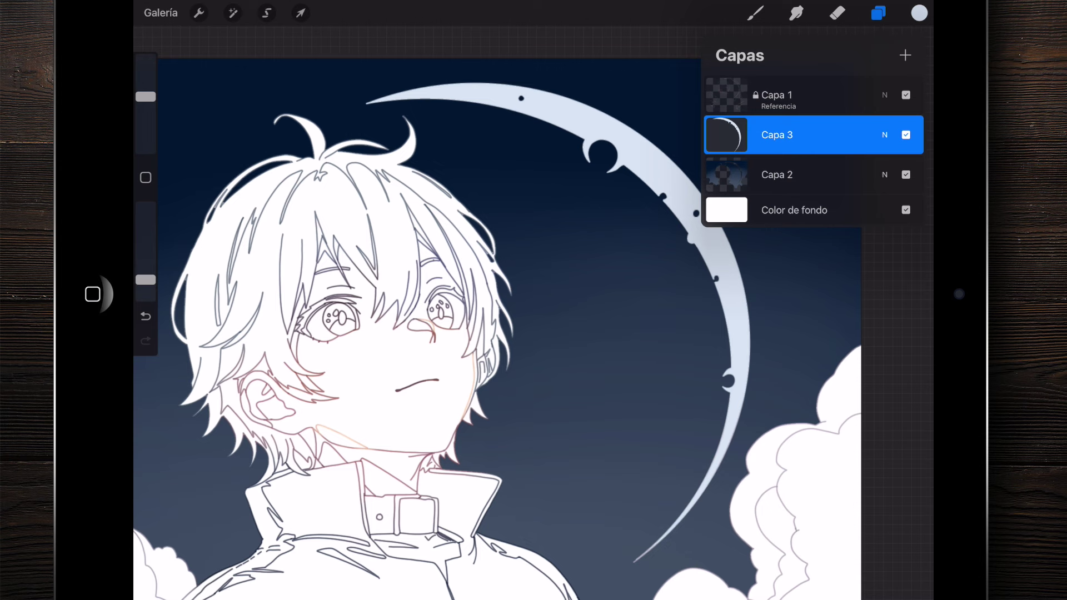
left_click_drag(867, 135, 722, 134)
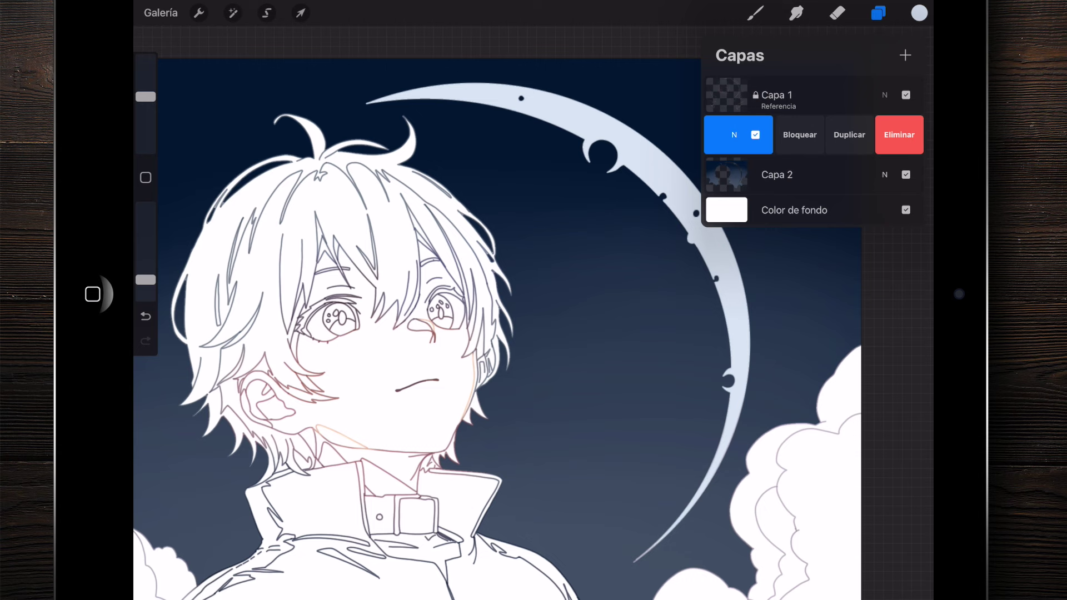
Step: Duplicate Capa 3, select the lower copy, and open the Ajustes list
left_click(849, 135)
left_click(776, 135)
left_click(776, 174)
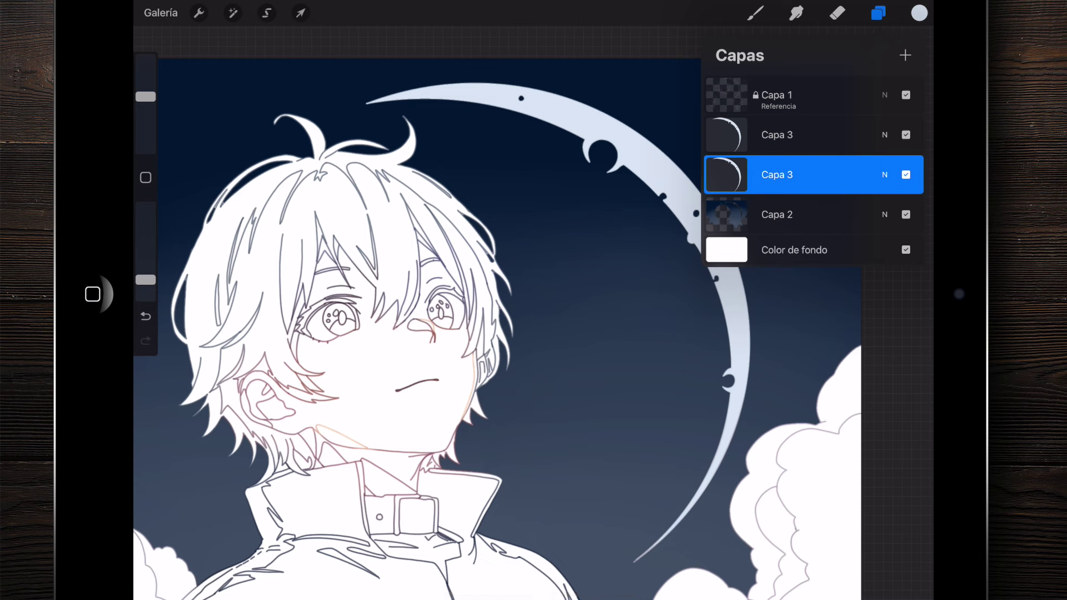
left_click(232, 13)
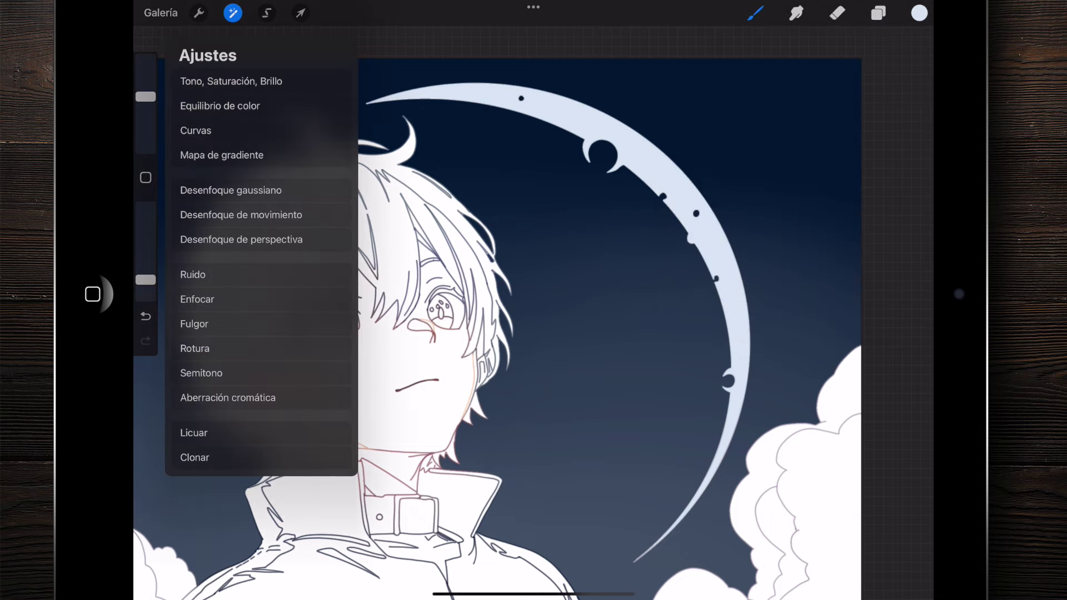
Step: Apply a 10% Desenfoque gaussiano to the lower moon copy
left_click(230, 190)
scroll(533, 322, "up", 5)
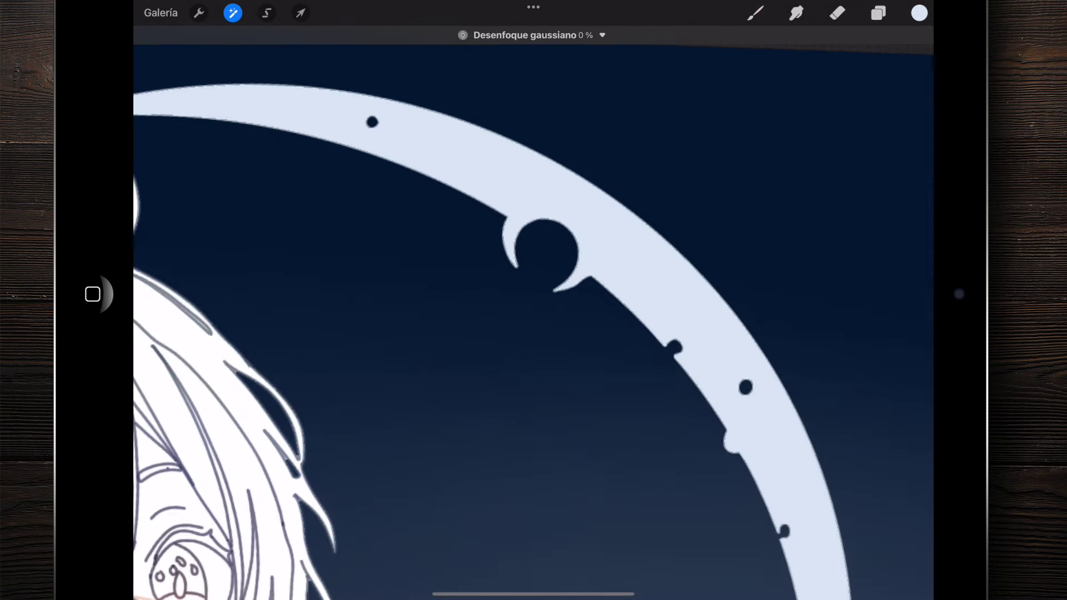
left_click_drag(500, 333, 594, 334)
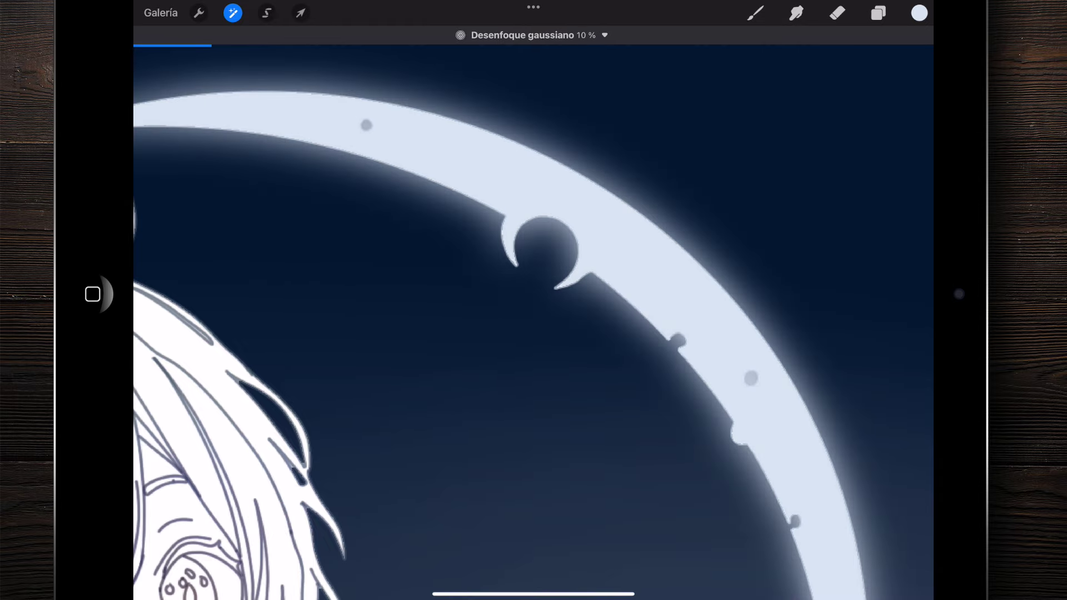
scroll(533, 322, "down", 5)
left_click(878, 13)
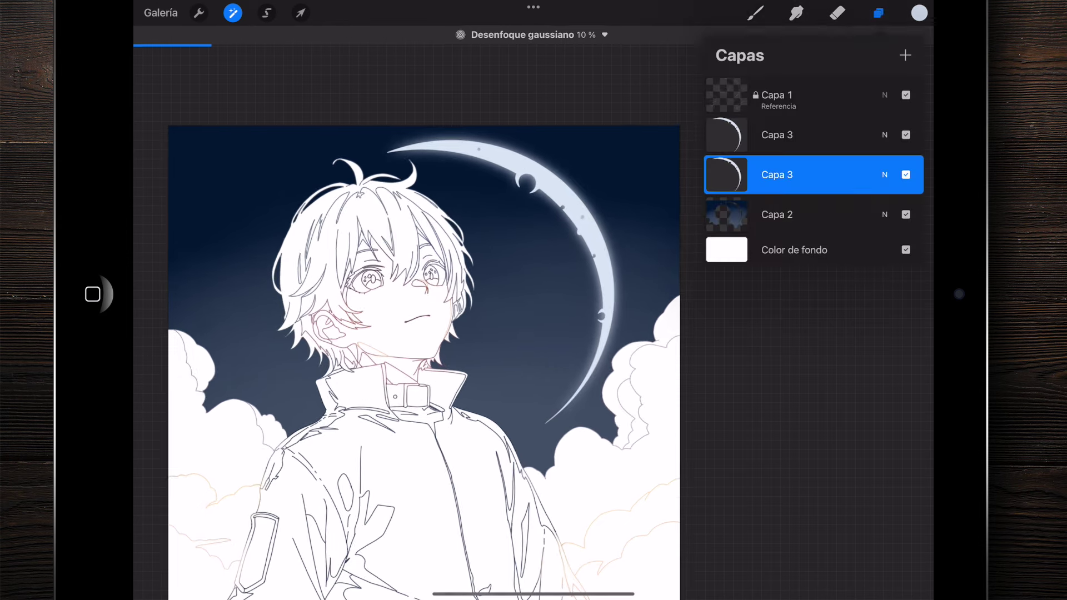
left_click(233, 13)
Step: Toggle the blurred glow layer off and on twice to compare the moon's glow
scroll(422, 333, "up", 2)
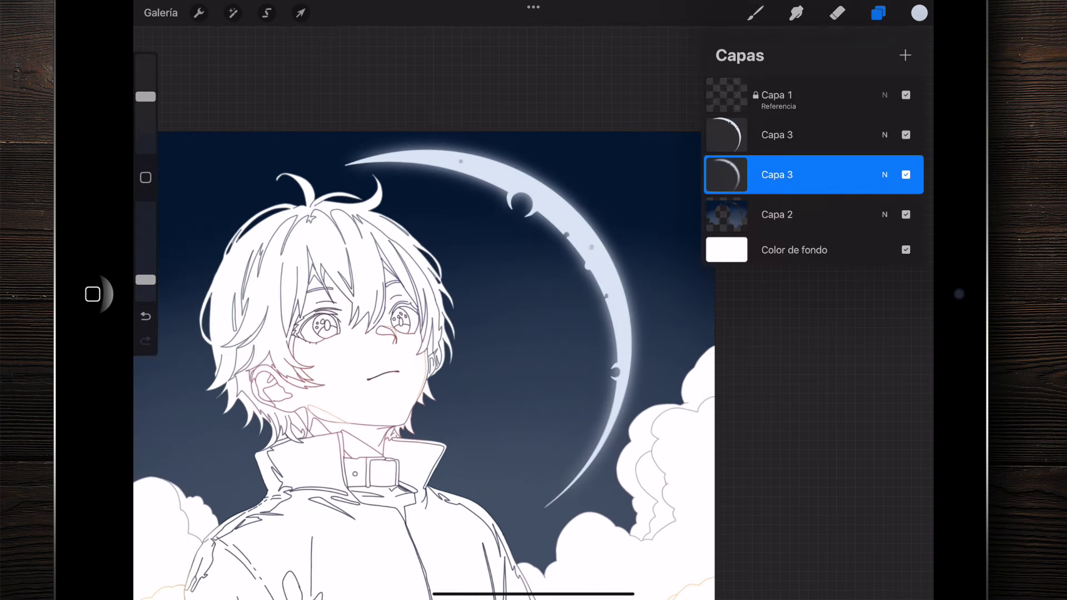
left_click(906, 174)
left_click(906, 174)
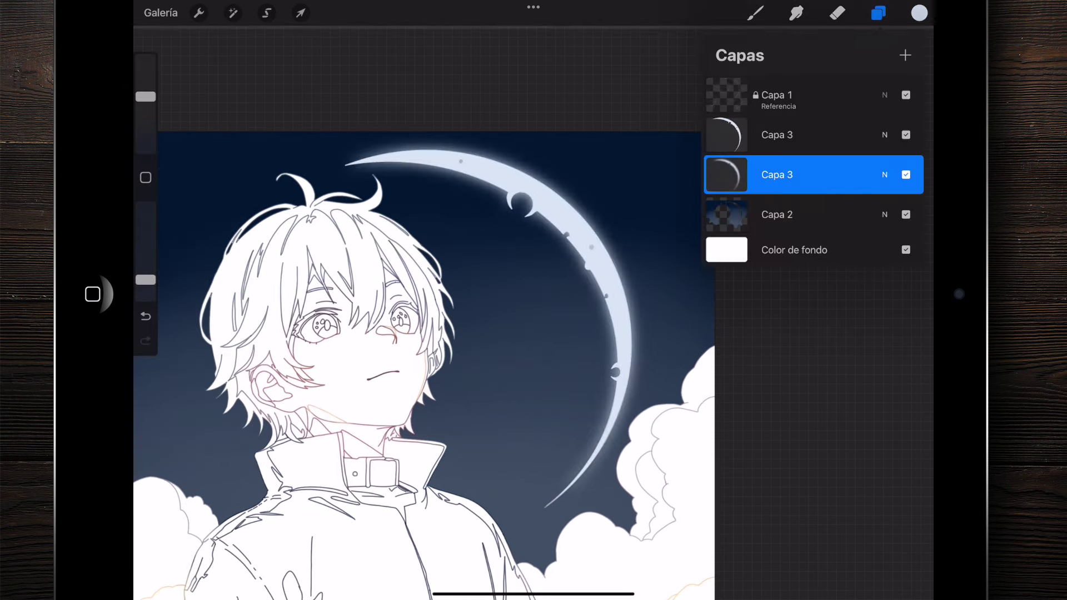
left_click(905, 174)
left_click(906, 174)
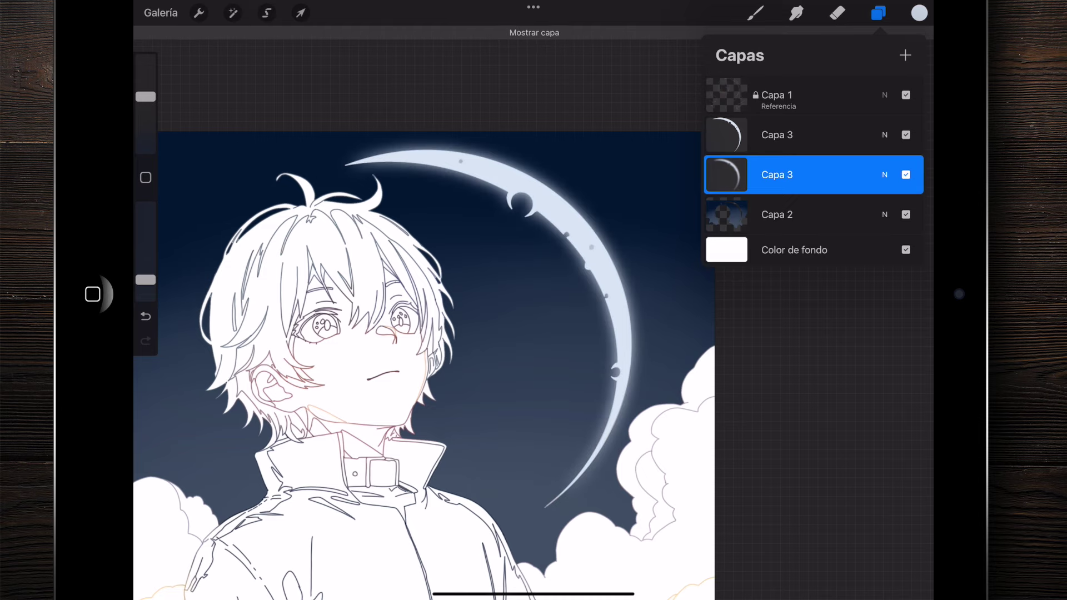
scroll(422, 334, "down", 3)
scroll(422, 311, "down", 2)
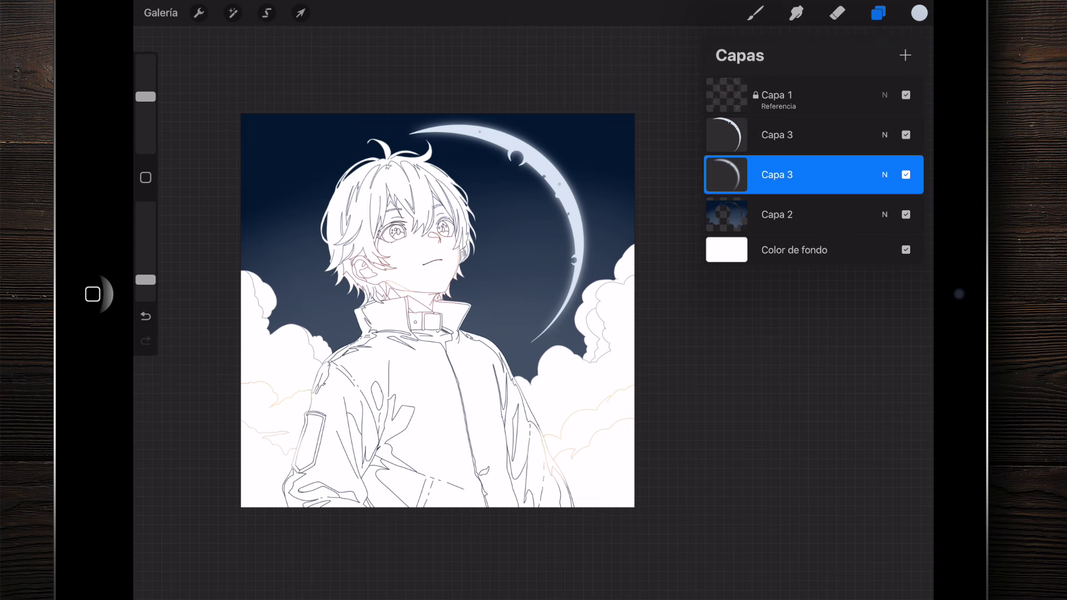
Step: Merge the two Capa 3 copies into one and add an empty Capa 4 above
key("b")
scroll(533, 311, "up", 3)
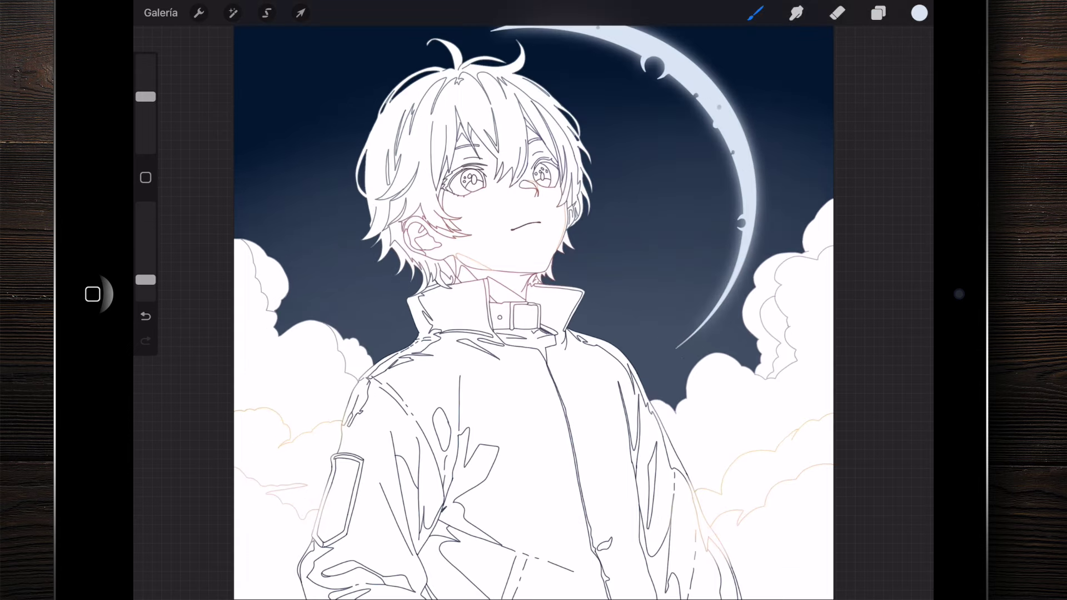
scroll(534, 311, "down", 3)
key("l")
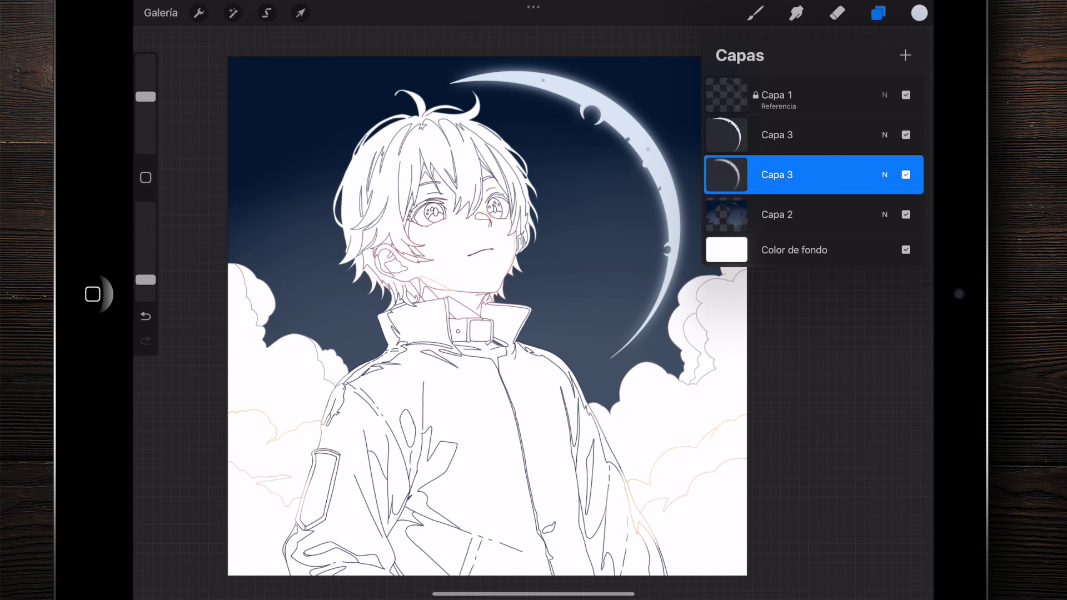
key("ctrl+e")
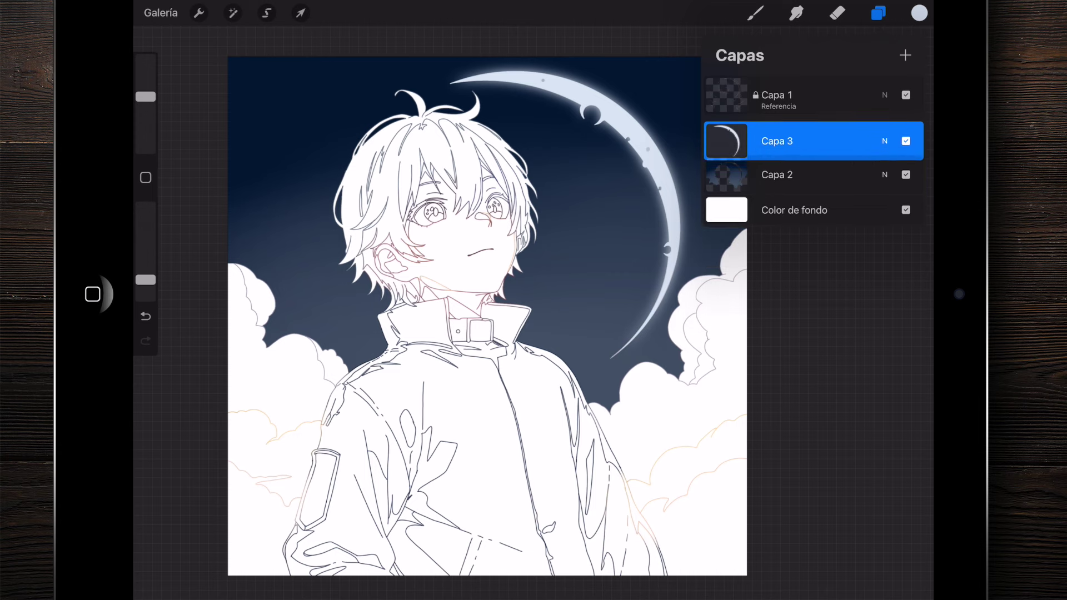
key("ctrl+n")
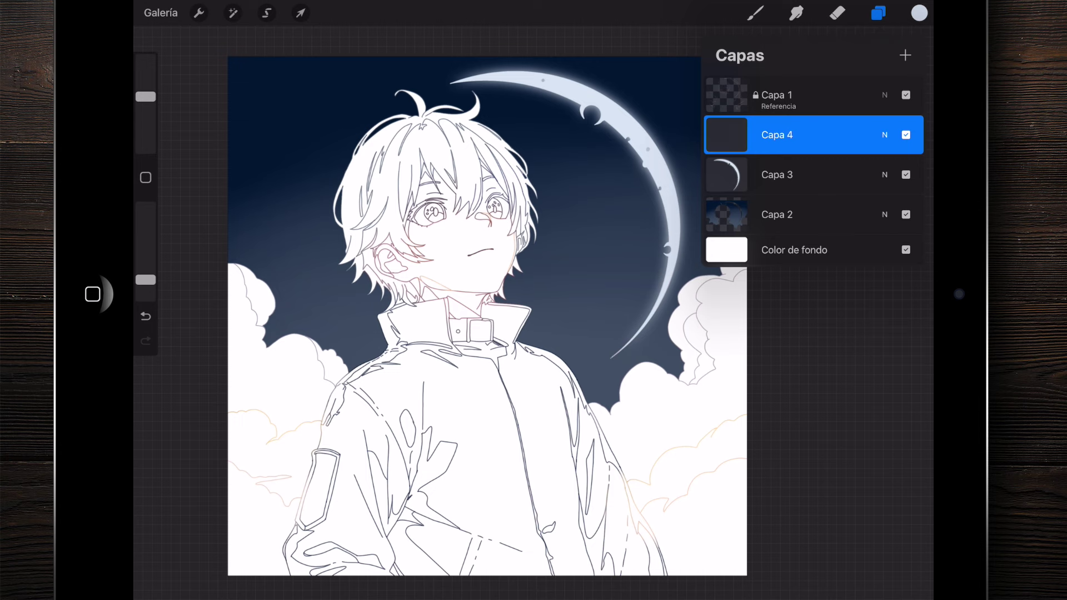
Step: Choose the Aerógrafo Pincel preciso brush and shrink it to 1% for tiny stars
key("b")
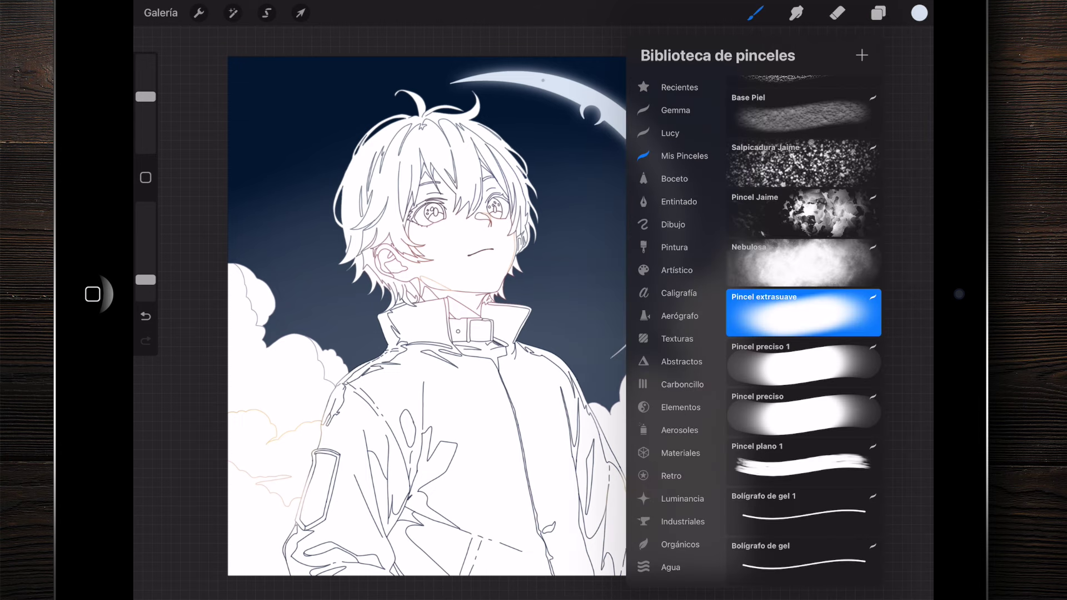
left_click(679, 316)
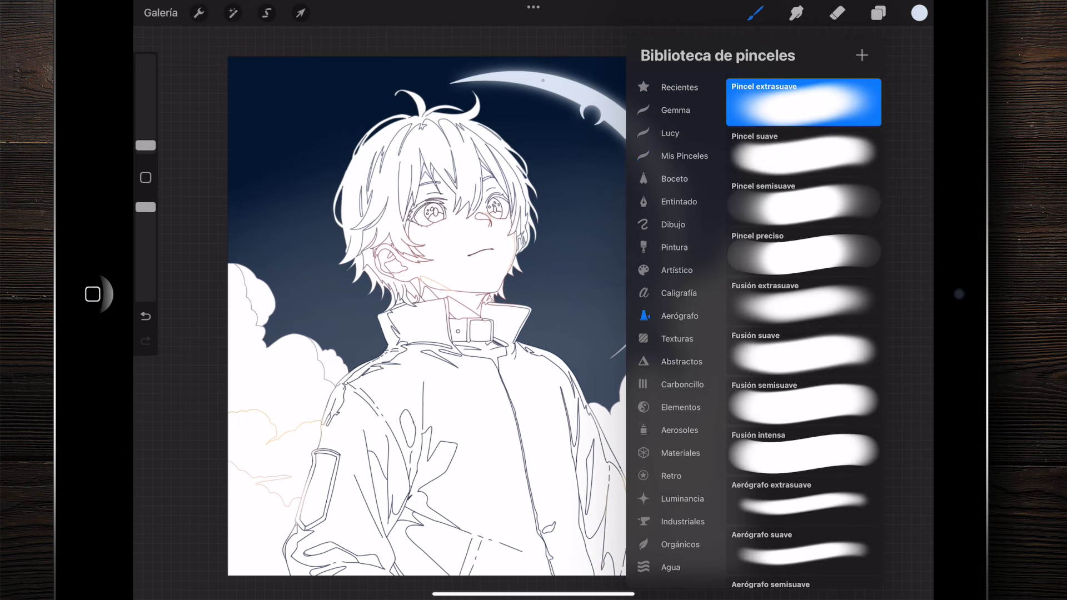
scroll(803, 328, "down", 3)
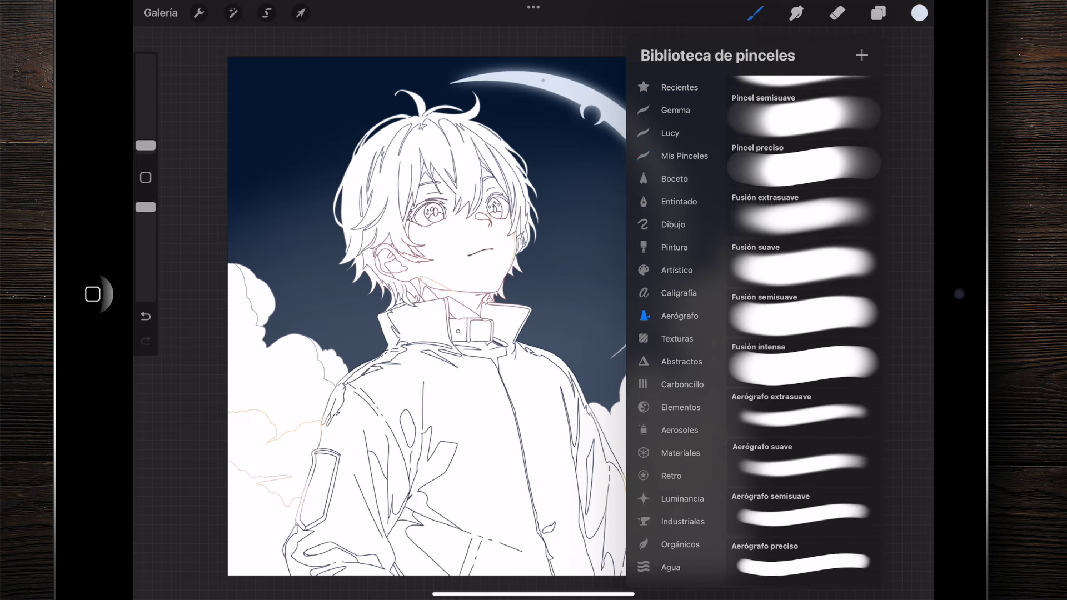
left_click(803, 163)
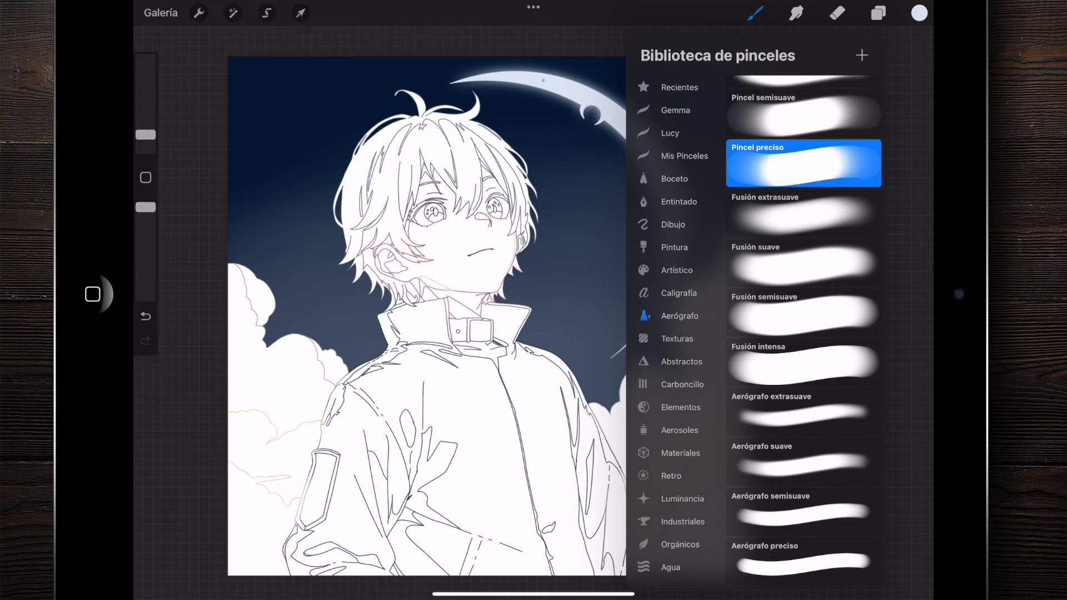
left_click_drag(146, 134, 145, 141)
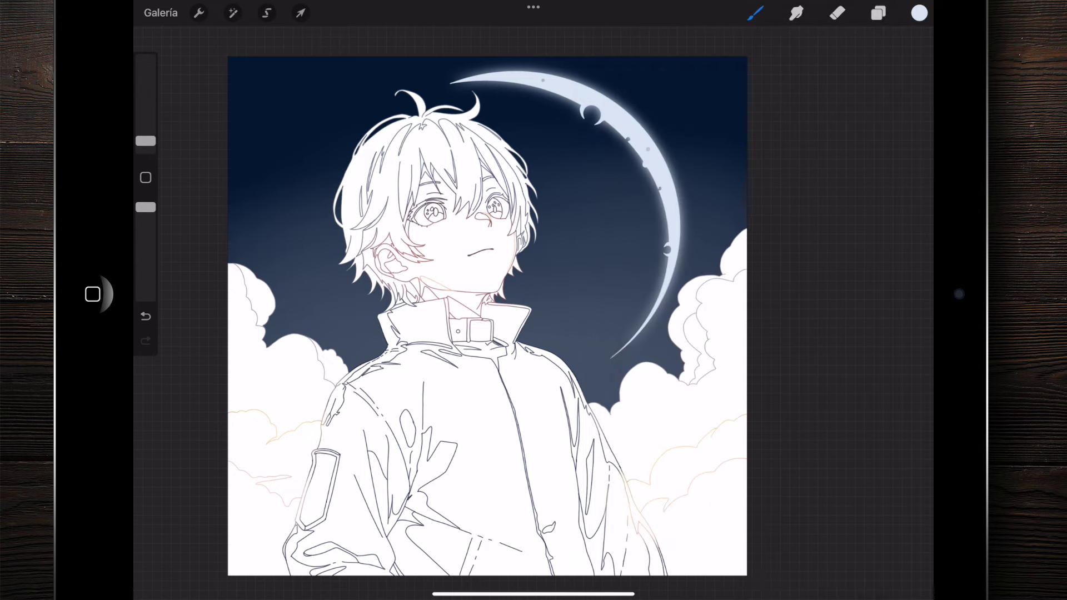
Step: Dot tiny white stars with a 1% brush across the navy sky on Capa 4
scroll(499, 222, "up", 3)
scroll(667, 222, "up", 5)
scroll(534, 311, "down", 3)
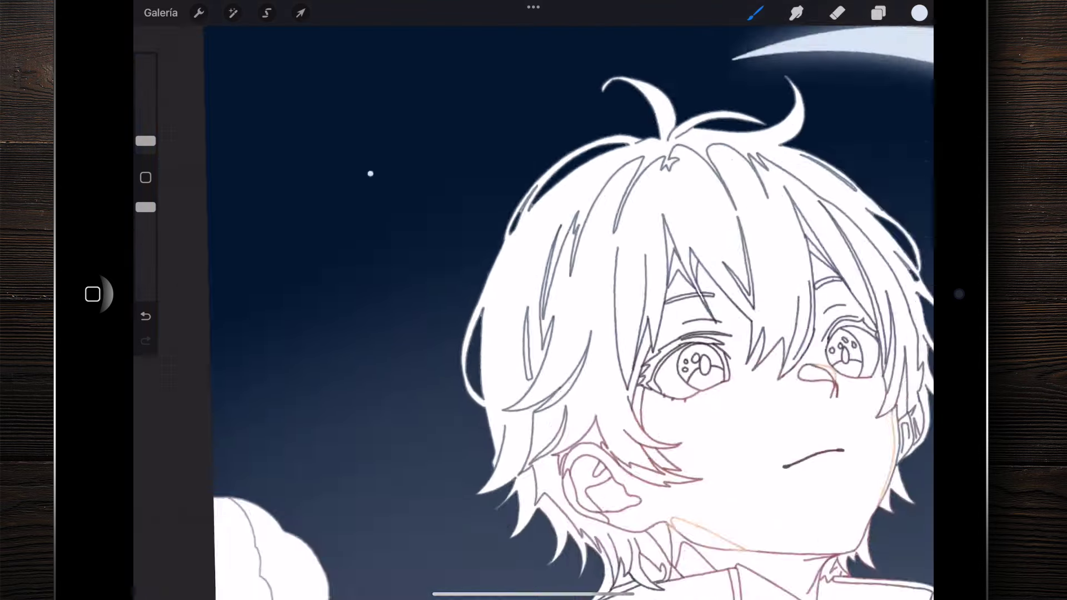
scroll(533, 311, "down", 3)
scroll(533, 311, "down", 5)
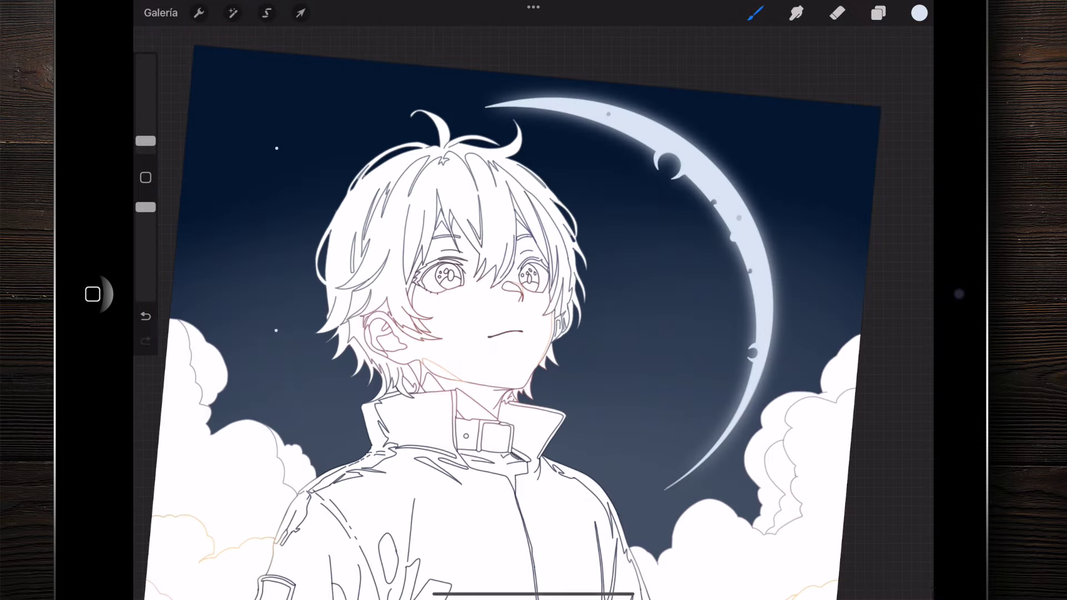
scroll(500, 311, "up", 1)
scroll(555, 277, "up", 5)
scroll(533, 311, "down", 3)
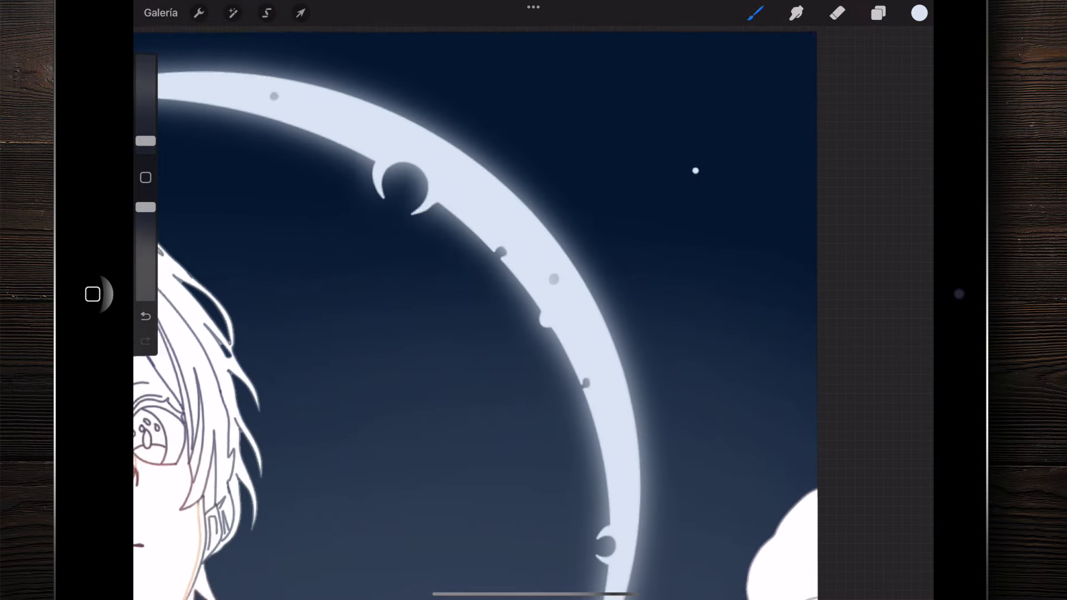
scroll(388, 278, "up", 3)
left_click_drag(146, 141, 146, 145)
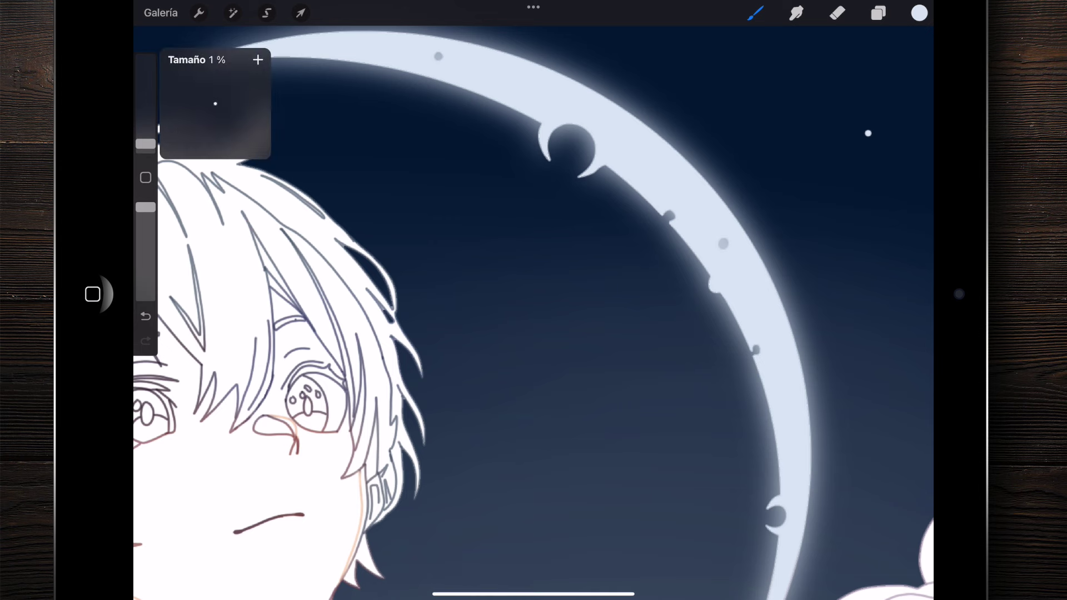
scroll(534, 311, "down", 2)
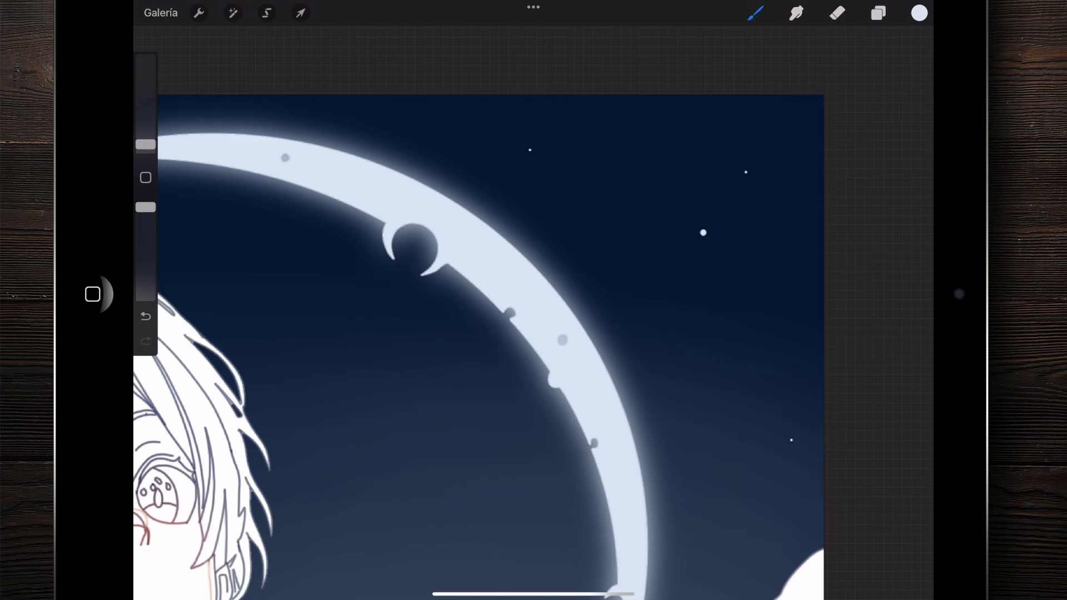
scroll(478, 311, "up", 3)
scroll(478, 311, "up", 2)
scroll(478, 311, "down", 3)
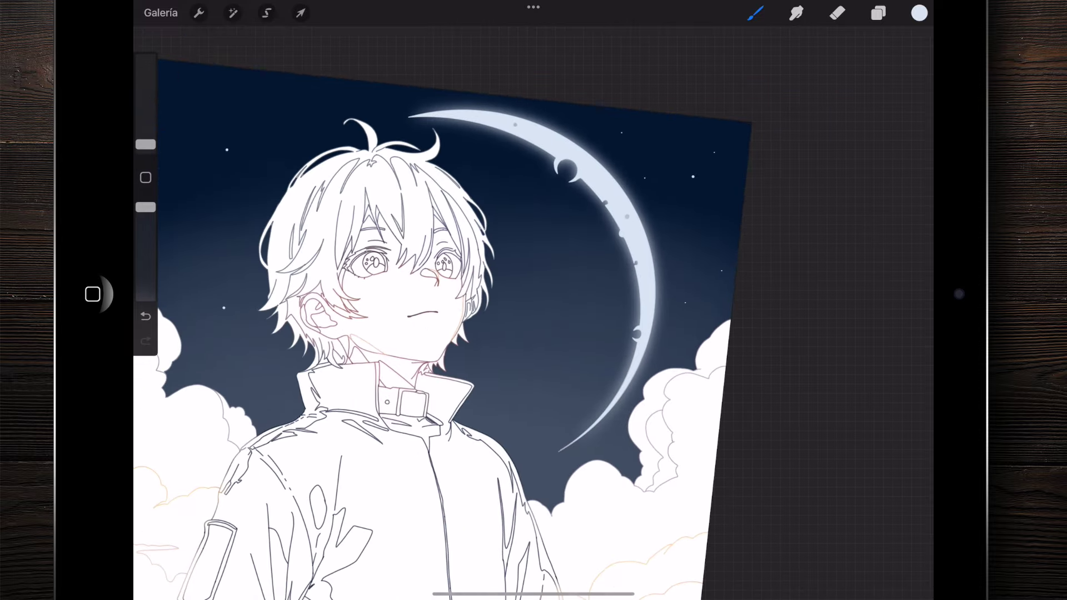
scroll(534, 311, "up", 3)
scroll(534, 311, "up", 2)
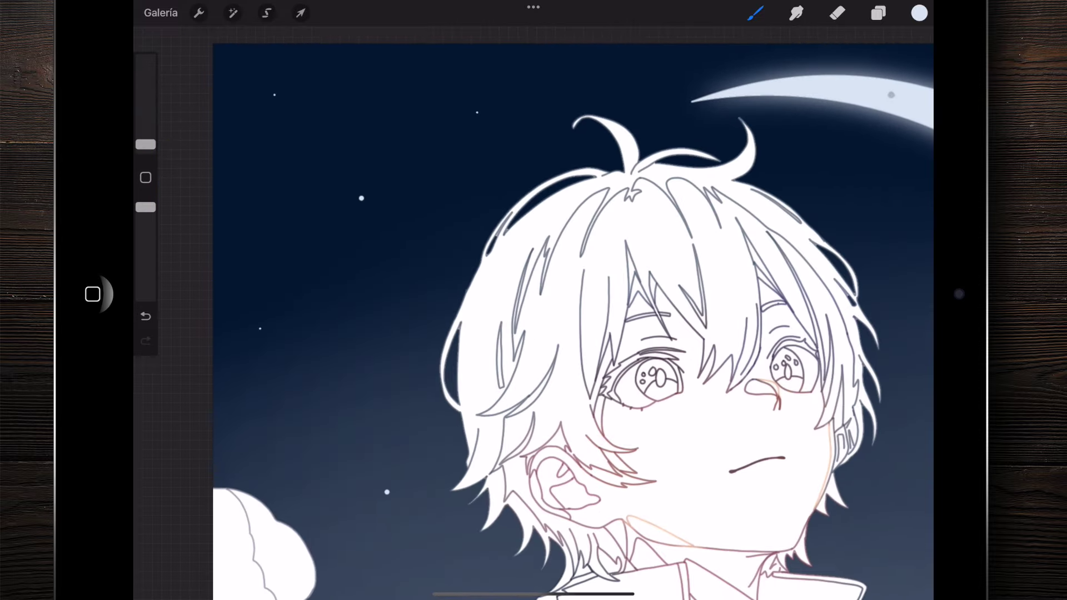
scroll(572, 311, "down", 3)
scroll(572, 311, "up", 2)
scroll(534, 311, "down", 3)
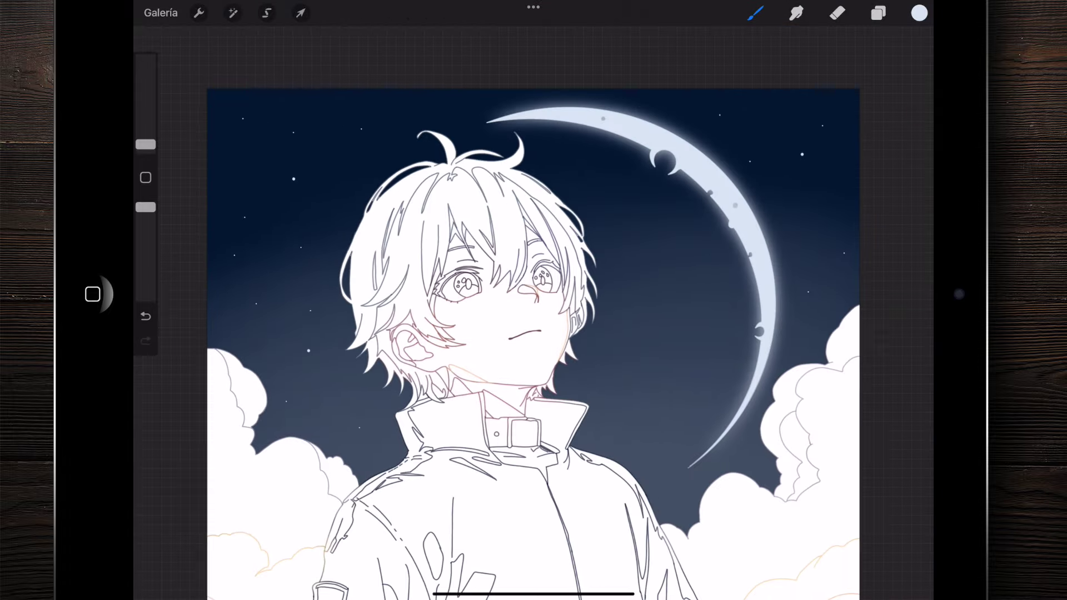
scroll(534, 311, "up", 3)
scroll(533, 311, "up", 3)
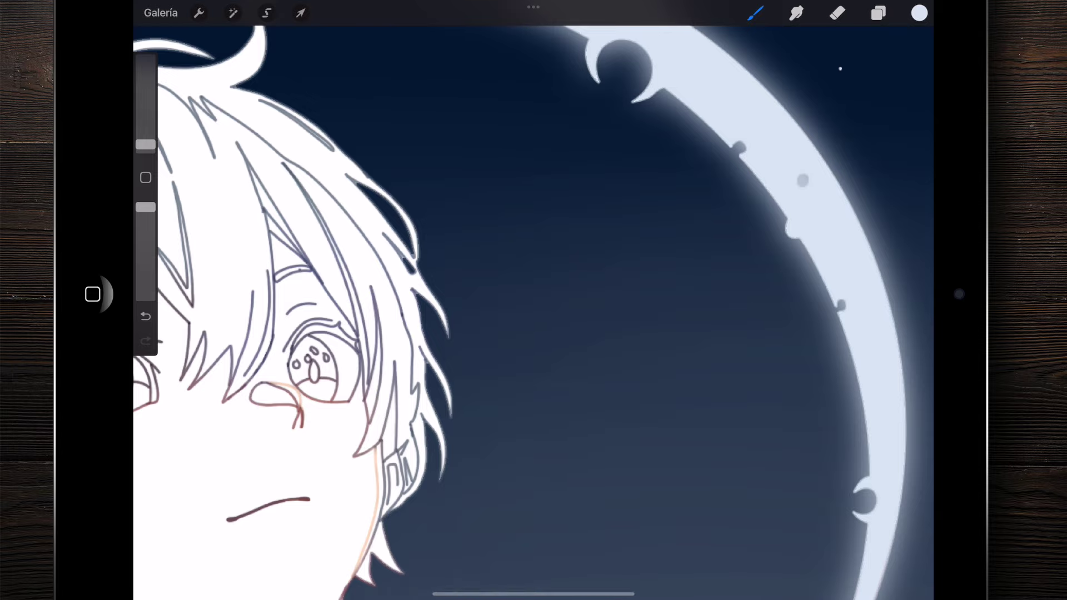
scroll(533, 311, "down", 3)
scroll(533, 311, "down", 1)
scroll(467, 300, "up", 3)
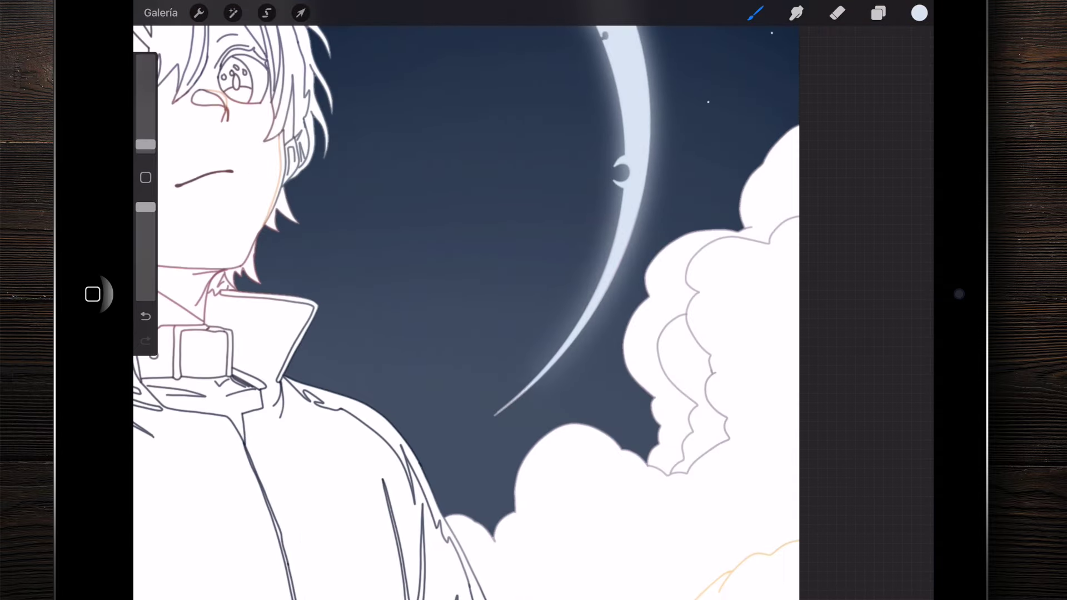
scroll(467, 300, "up", 3)
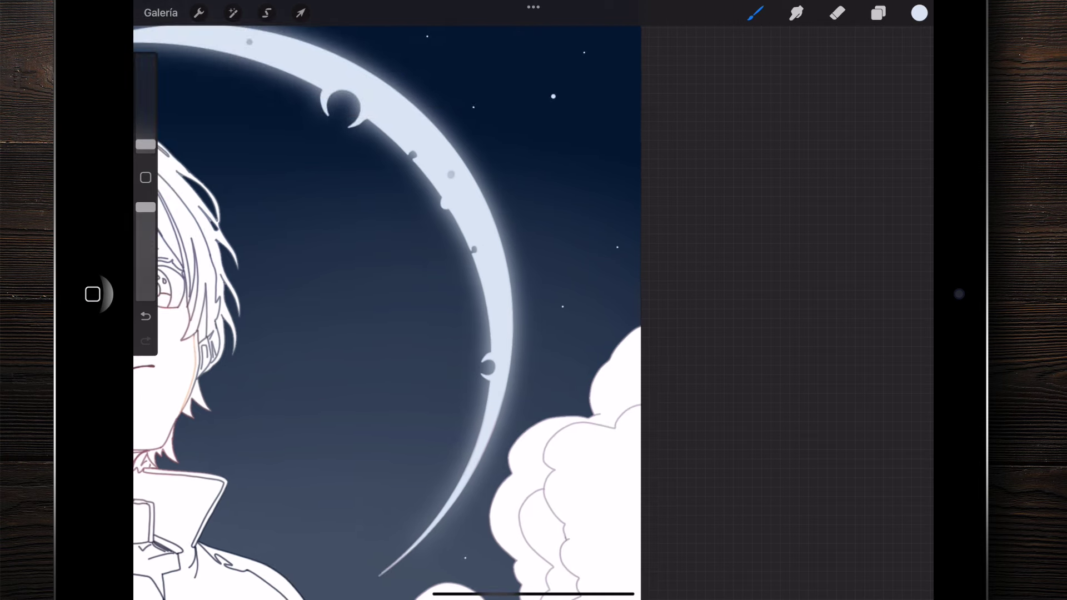
scroll(389, 311, "down", 3)
scroll(533, 311, "up", 3)
scroll(611, 334, "up", 2)
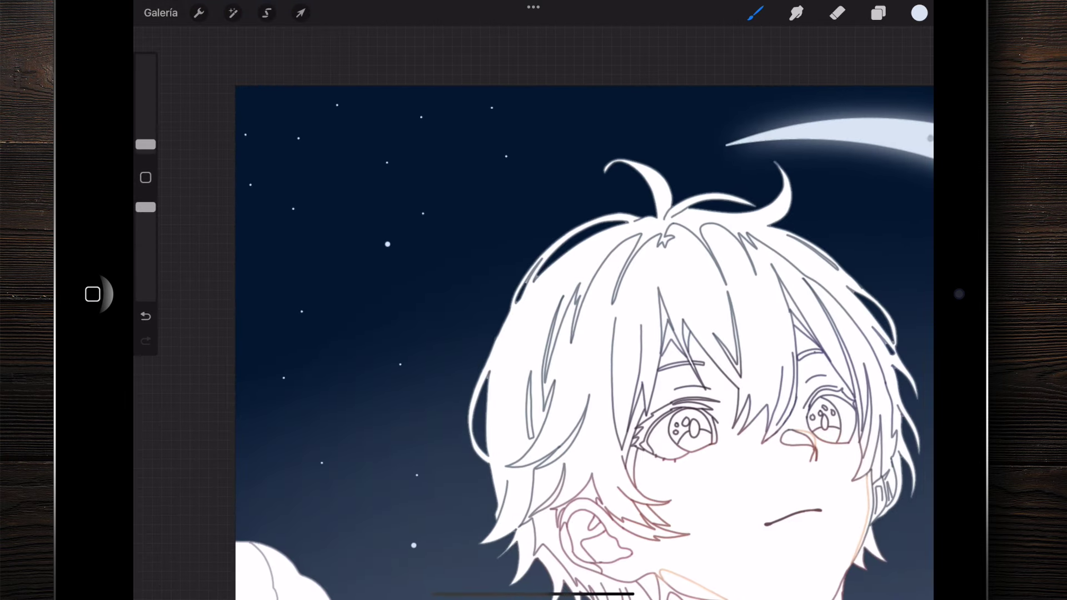
scroll(567, 300, "down", 2)
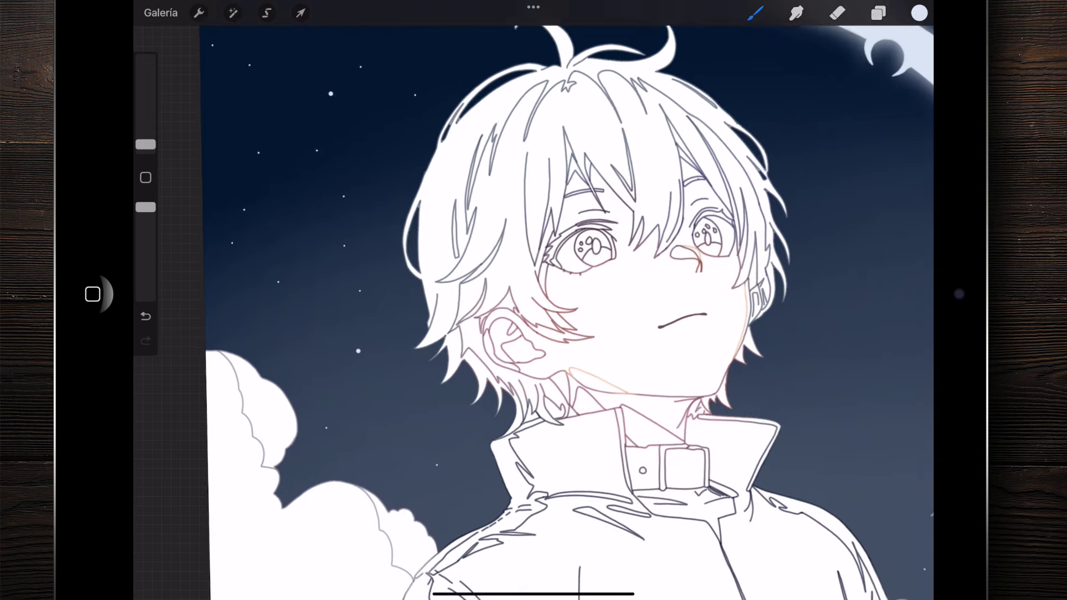
scroll(572, 311, "down", 3)
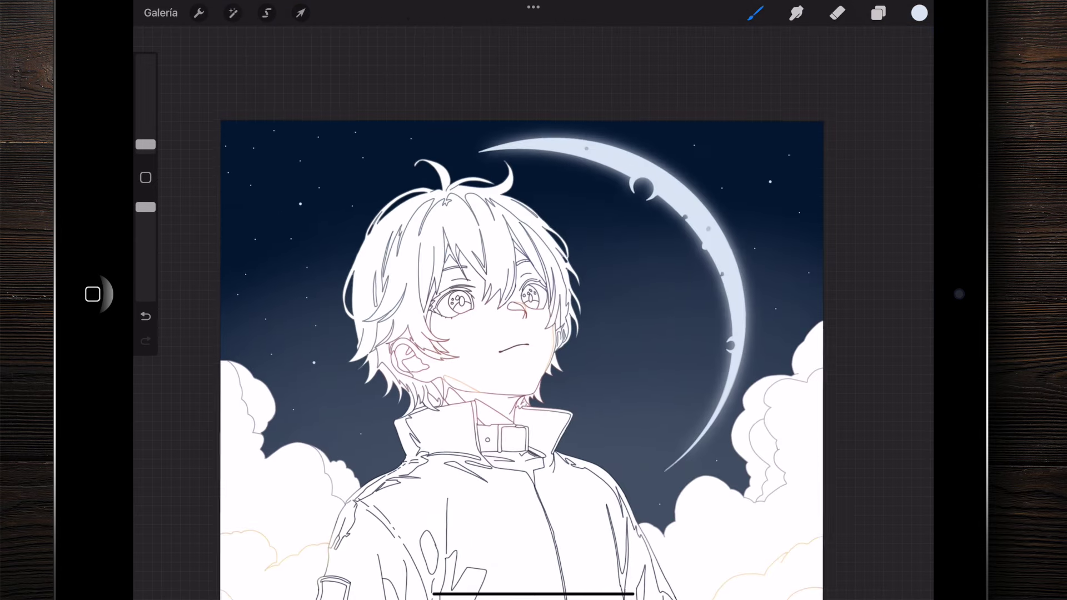
scroll(556, 311, "up", 2)
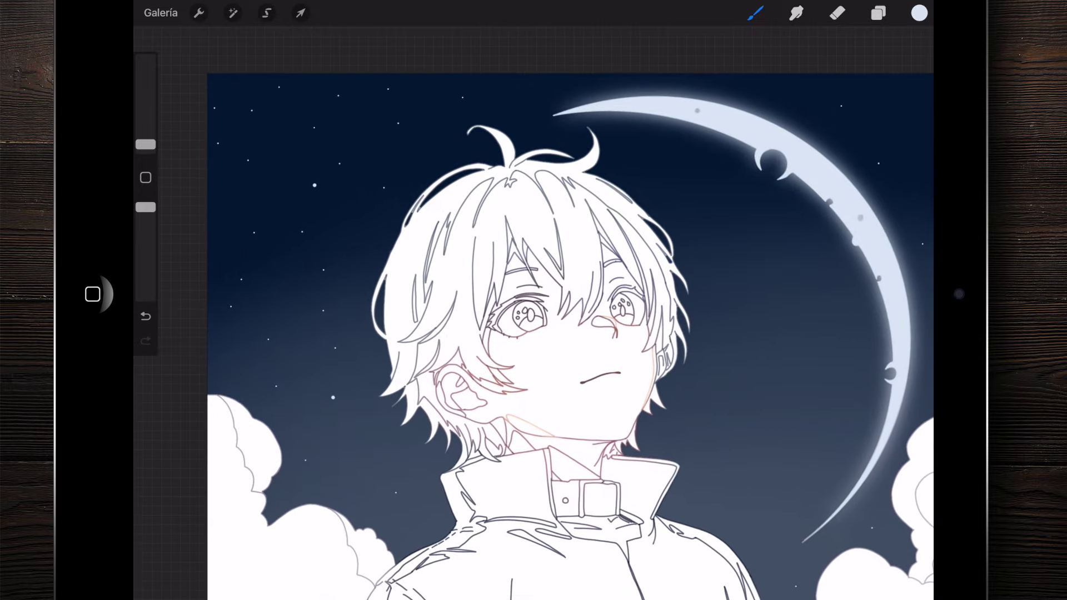
left_click(878, 13)
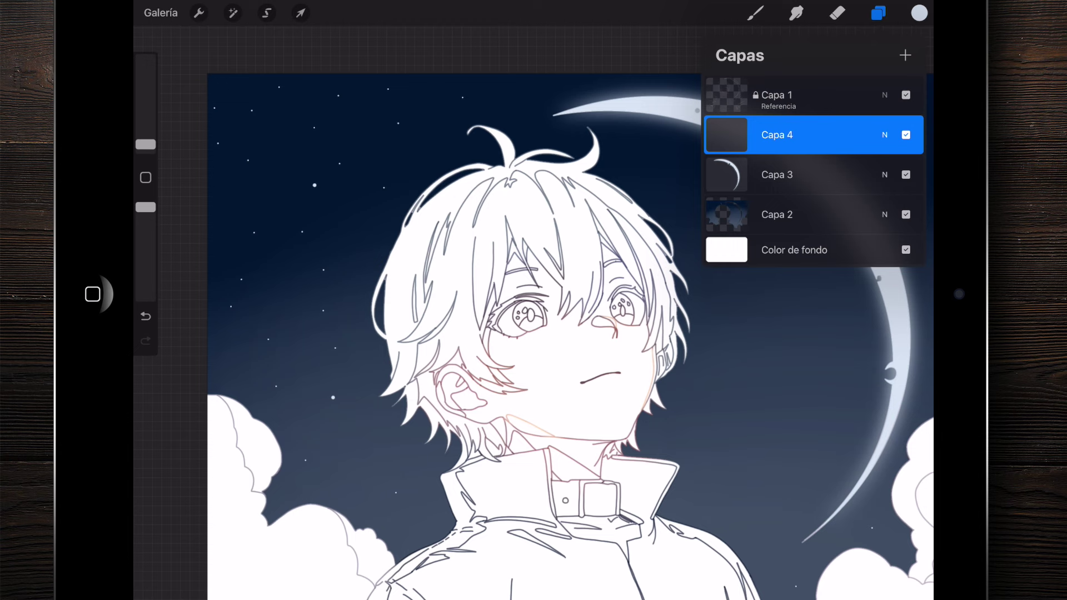
Step: Duplicate the Capa 4 star layer and select the lower copy
left_click_drag(861, 134, 728, 134)
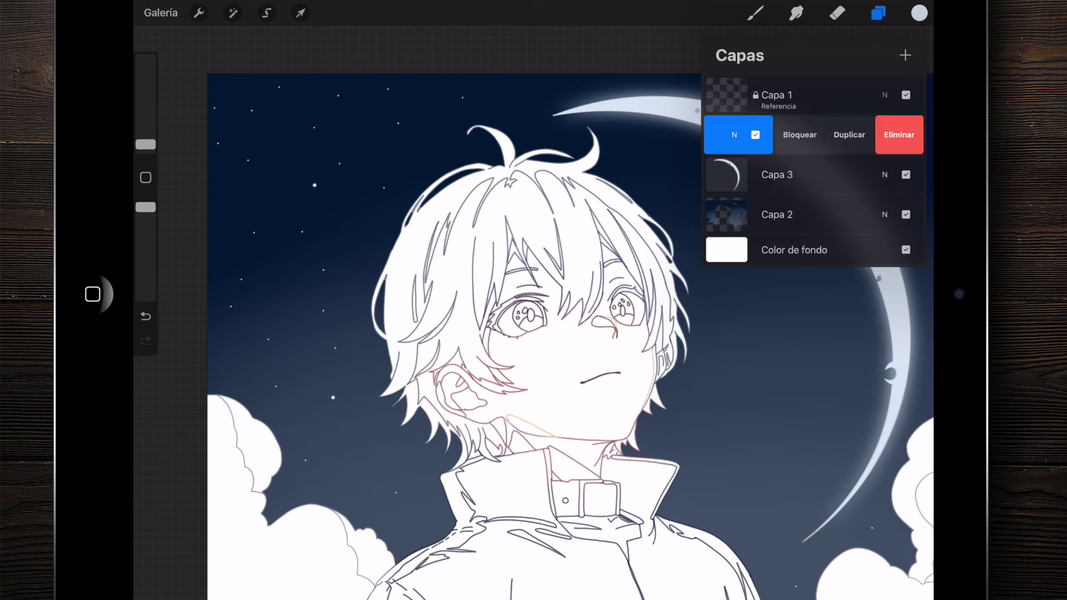
left_click(848, 134)
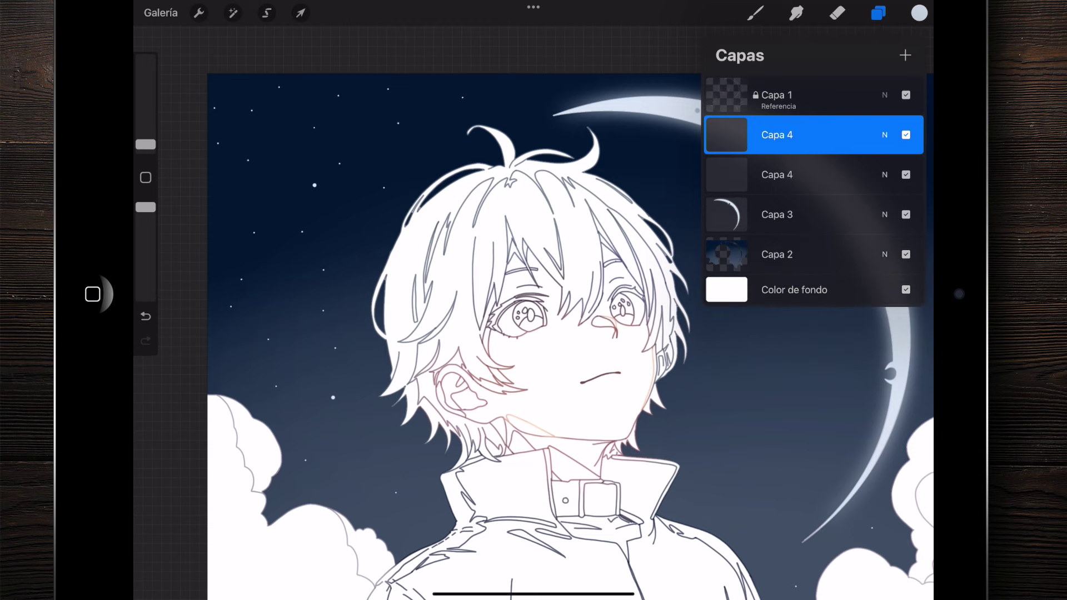
left_click(795, 174)
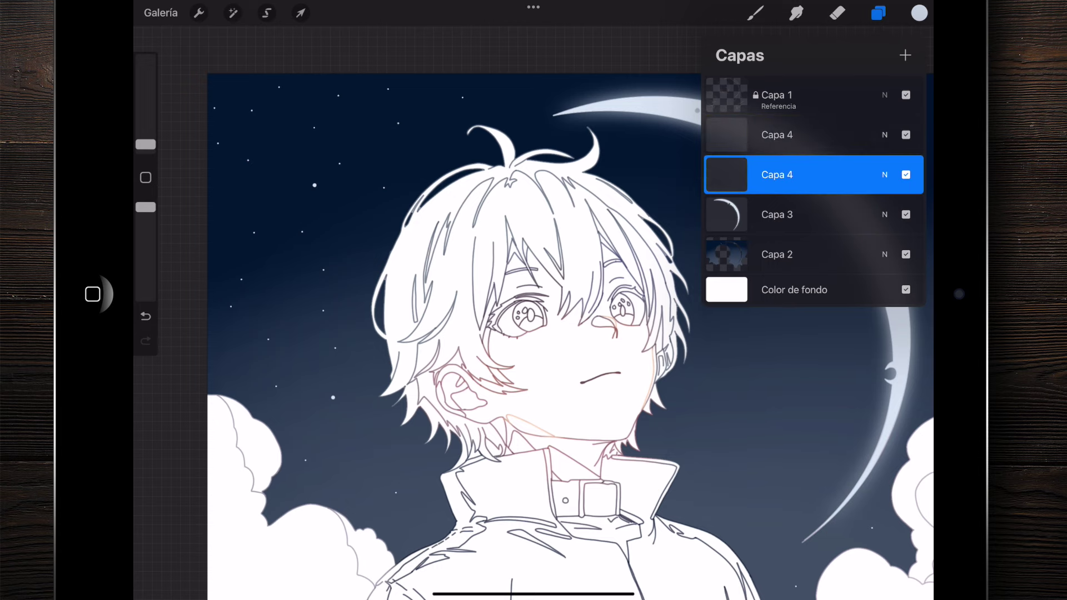
left_click(795, 134)
left_click(794, 174)
Step: Apply a Gaussian blur of about 3% to the lower star copy for a soft glow
scroll(291, 168, "up", 5)
scroll(291, 169, "up", 3)
scroll(290, 168, "up", 1)
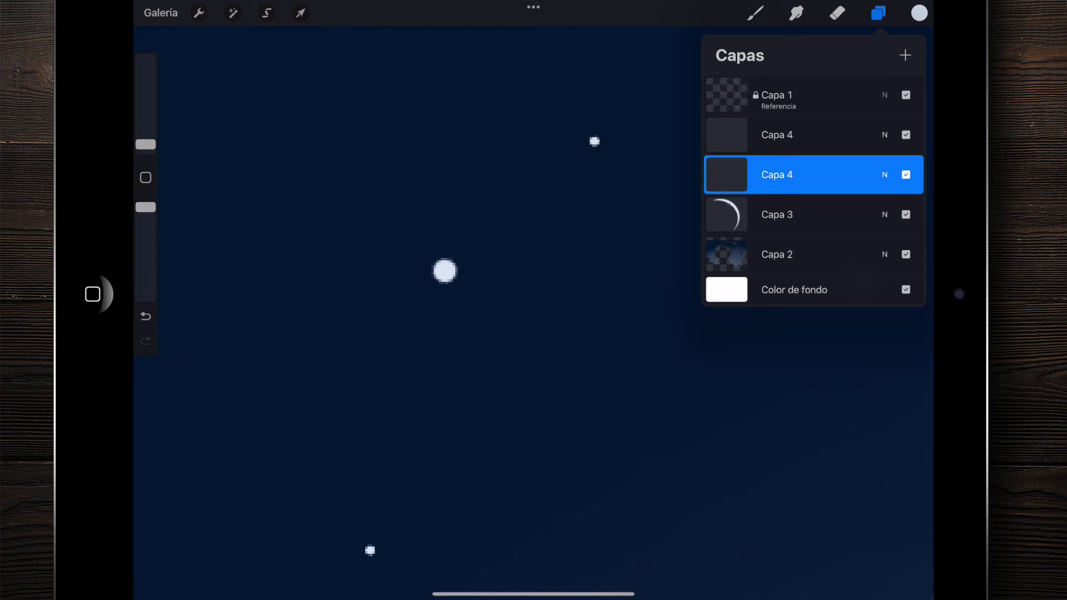
left_click(233, 12)
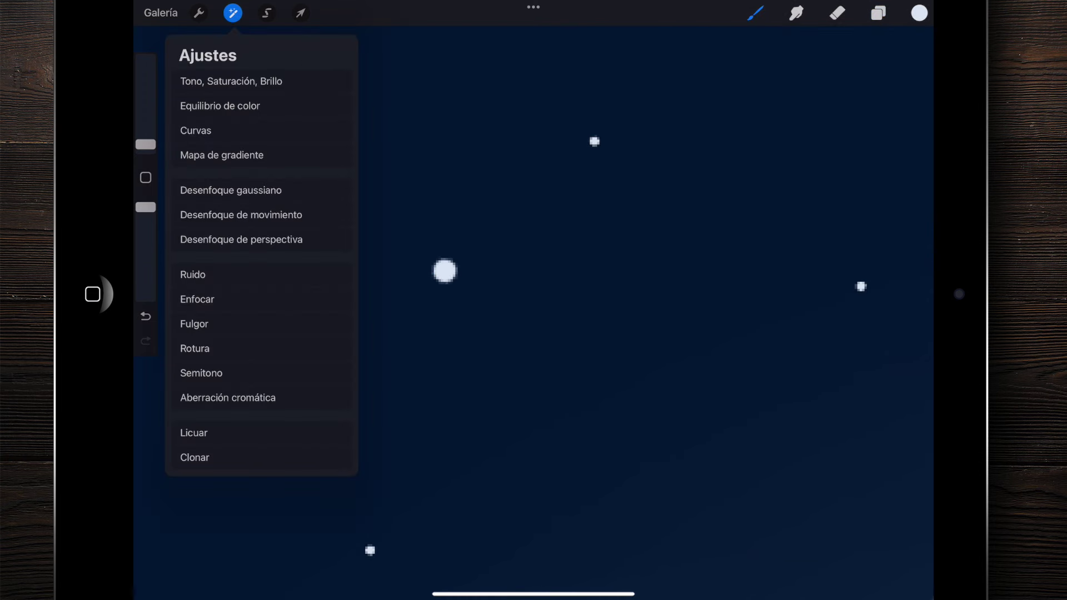
left_click(230, 190)
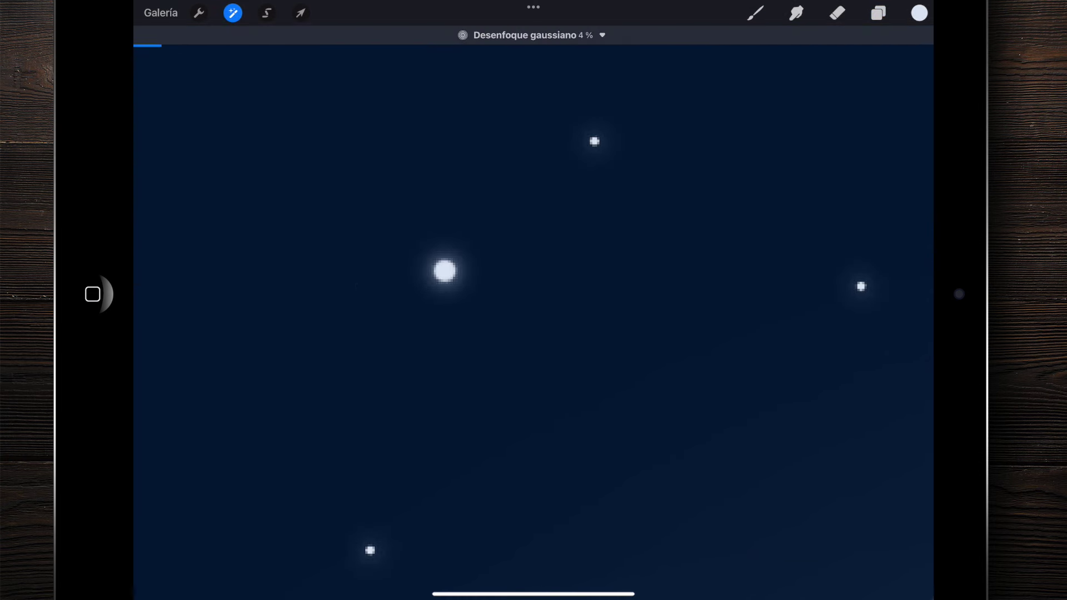
scroll(533, 300, "down", 5)
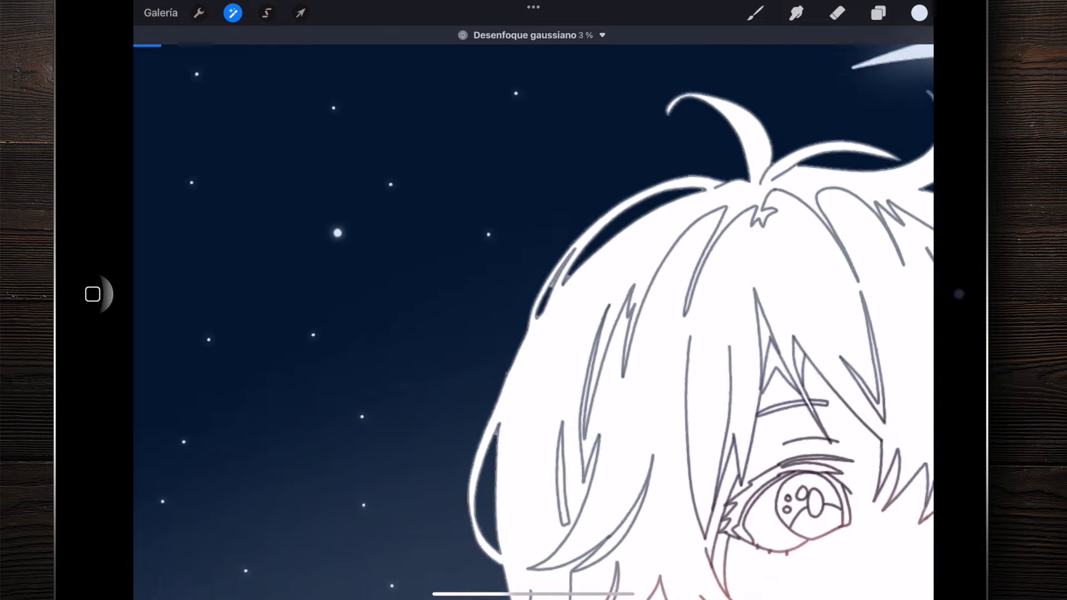
scroll(533, 300, "down", 1)
left_click(877, 13)
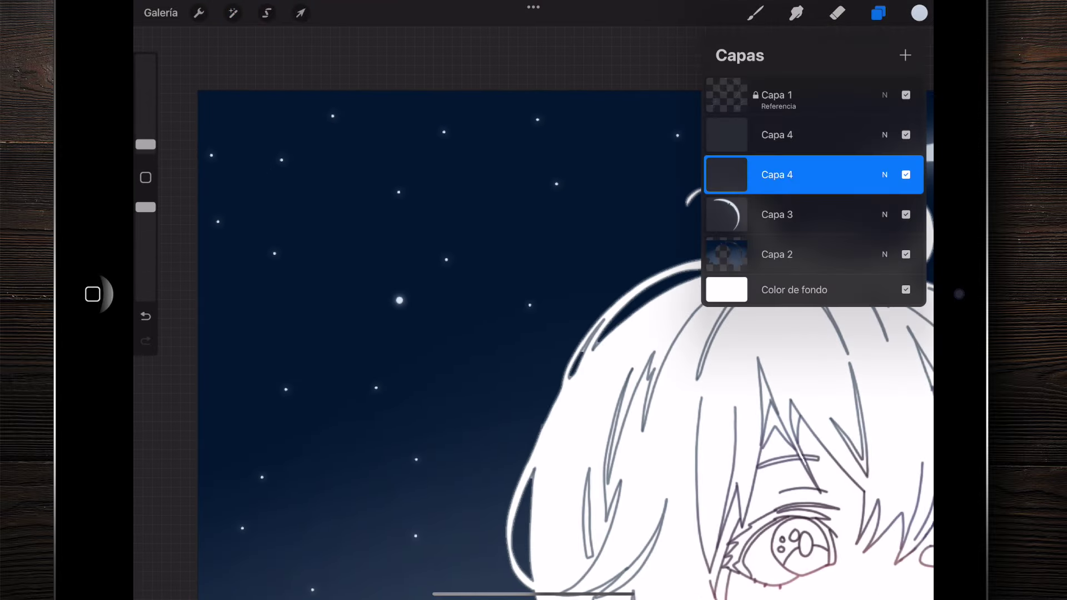
Step: Compare the stars with and without the blurred glow, then merge them down into Capa 2
left_click(906, 174)
left_click(777, 174)
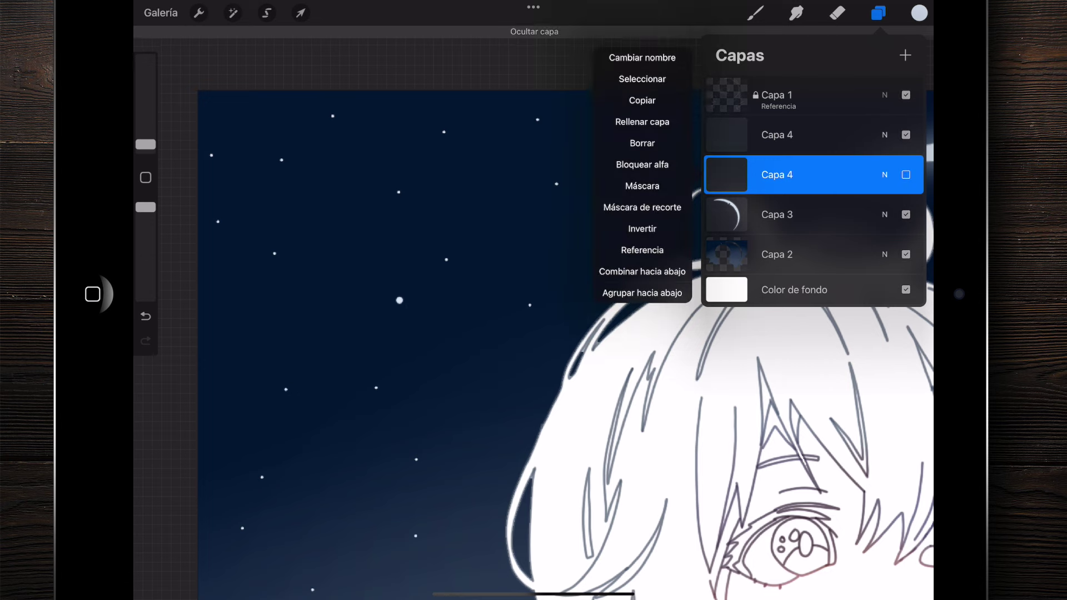
scroll(397, 276, "up", 5)
scroll(397, 276, "up", 5)
left_click(906, 174)
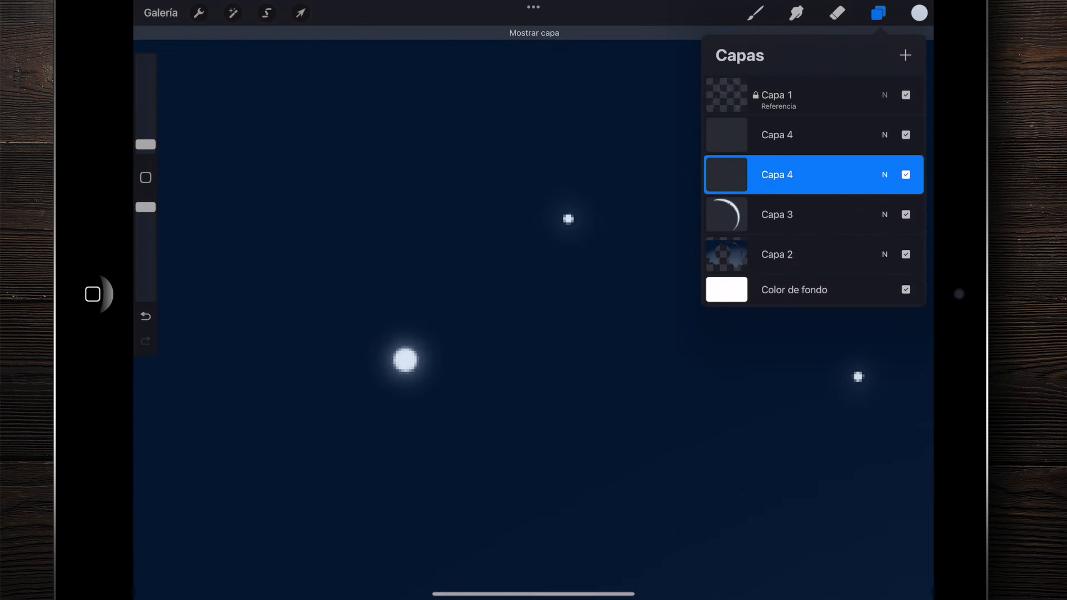
left_click(905, 175)
left_click(905, 175)
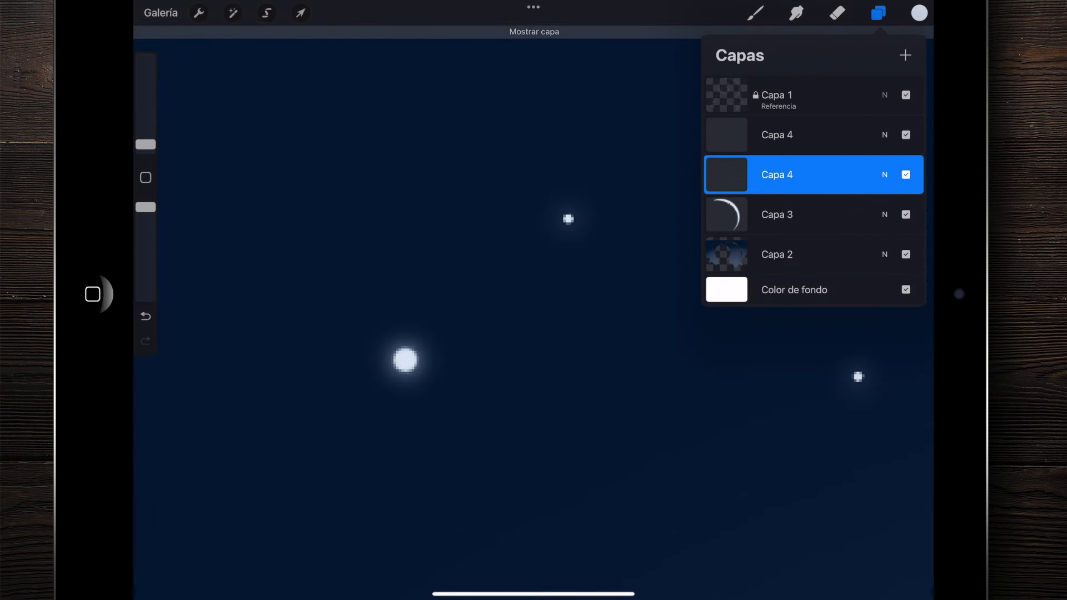
left_click(905, 174)
scroll(533, 311, "down", 5)
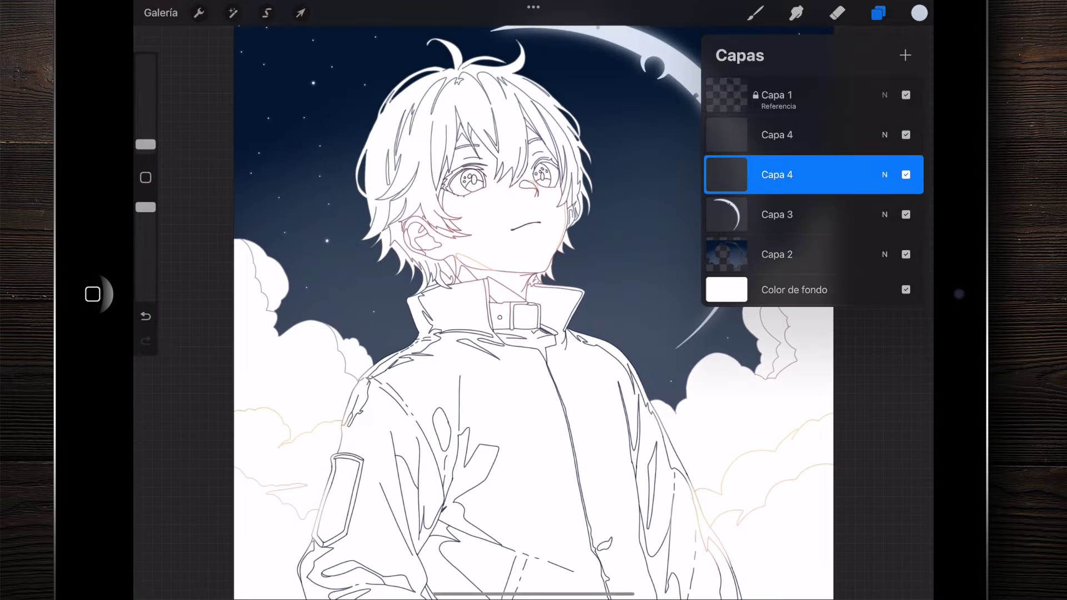
scroll(448, 311, "down", 5)
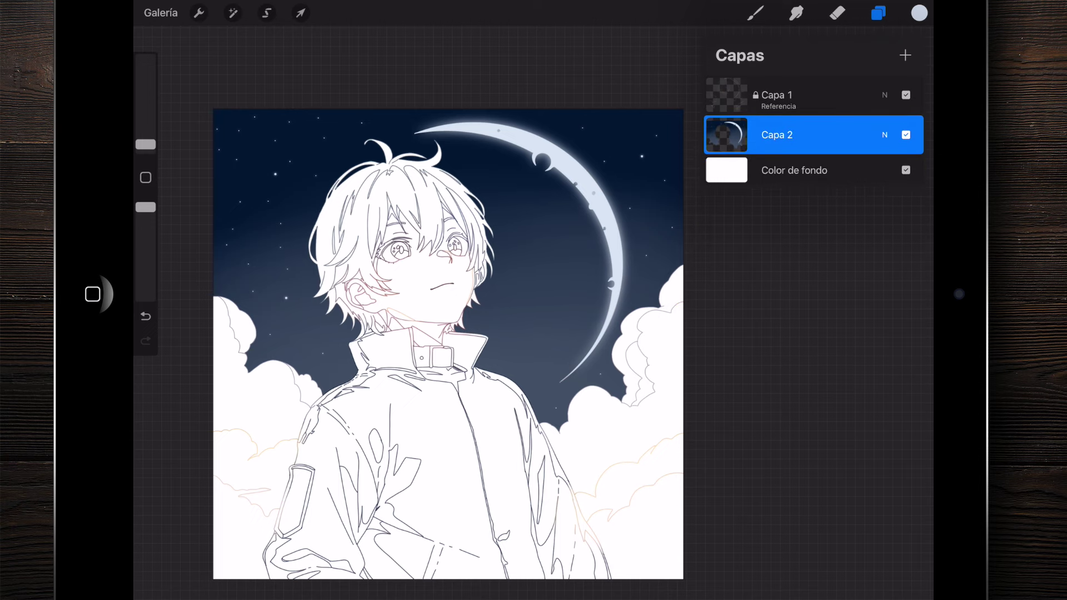
scroll(448, 344, "down", 3)
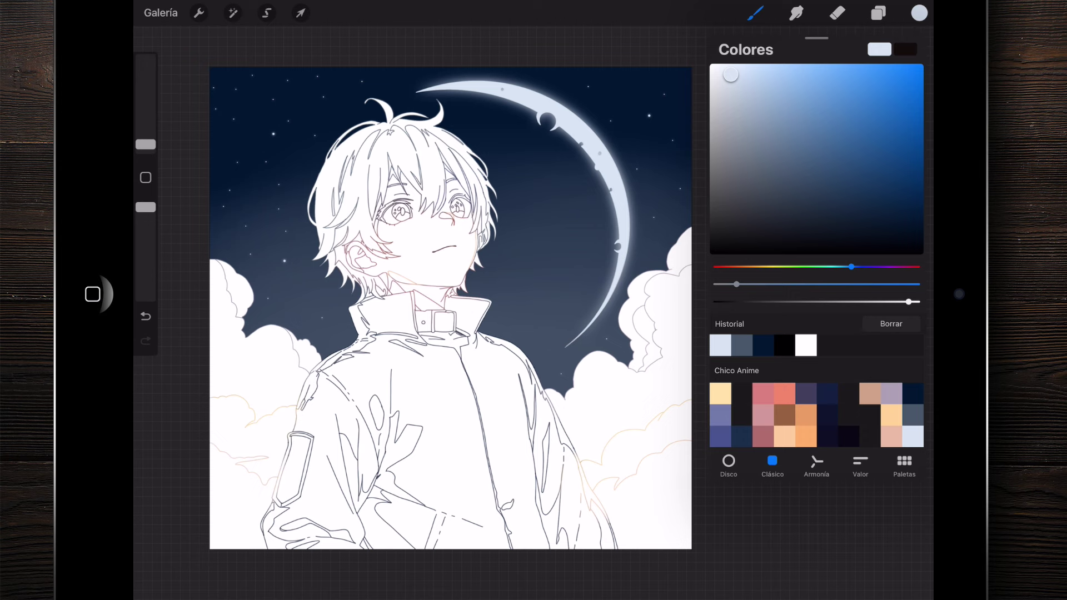
Step: Choose the tan swatch from the Chico Anime palette
left_click(869, 393)
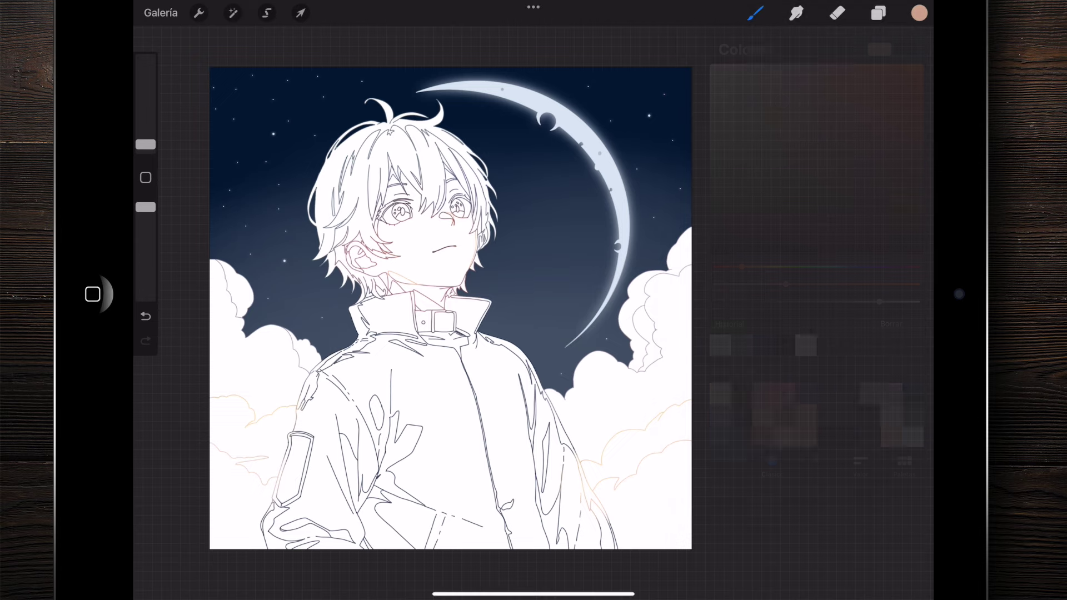
scroll(534, 300, "up", 5)
scroll(533, 300, "up", 5)
scroll(533, 300, "up", 2)
left_click_drag(919, 13, 497, 235)
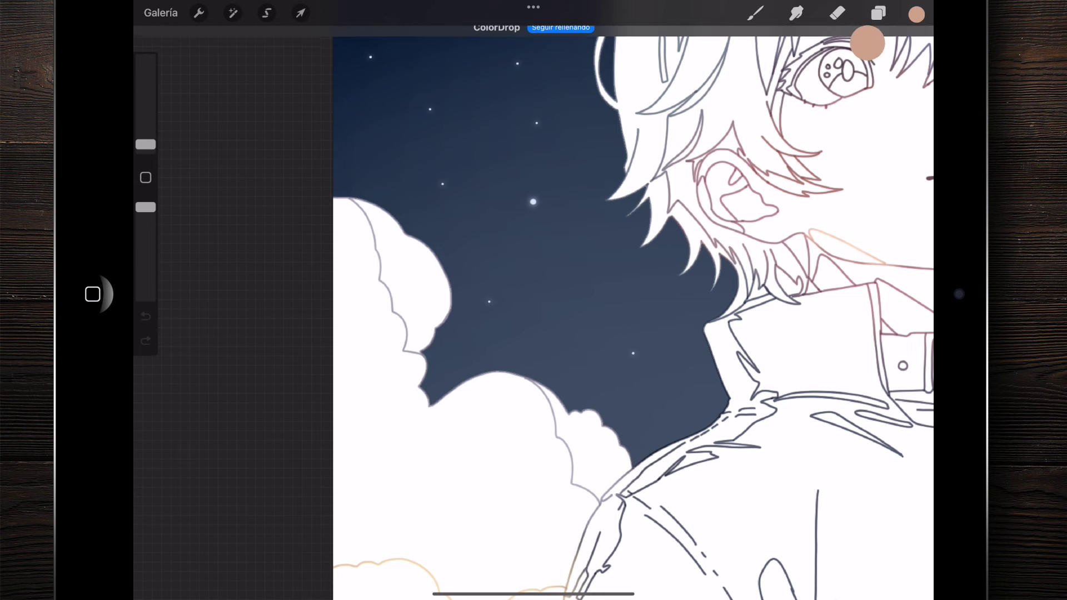
Step: Add a new empty layer, Capa 3, above the sky layer
left_click(877, 12)
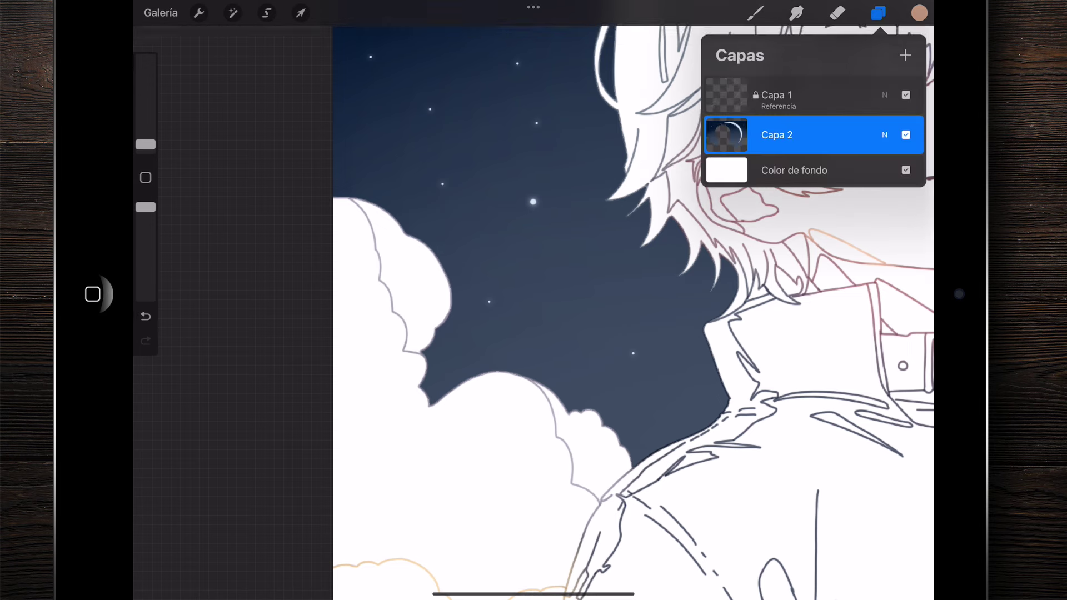
left_click(905, 55)
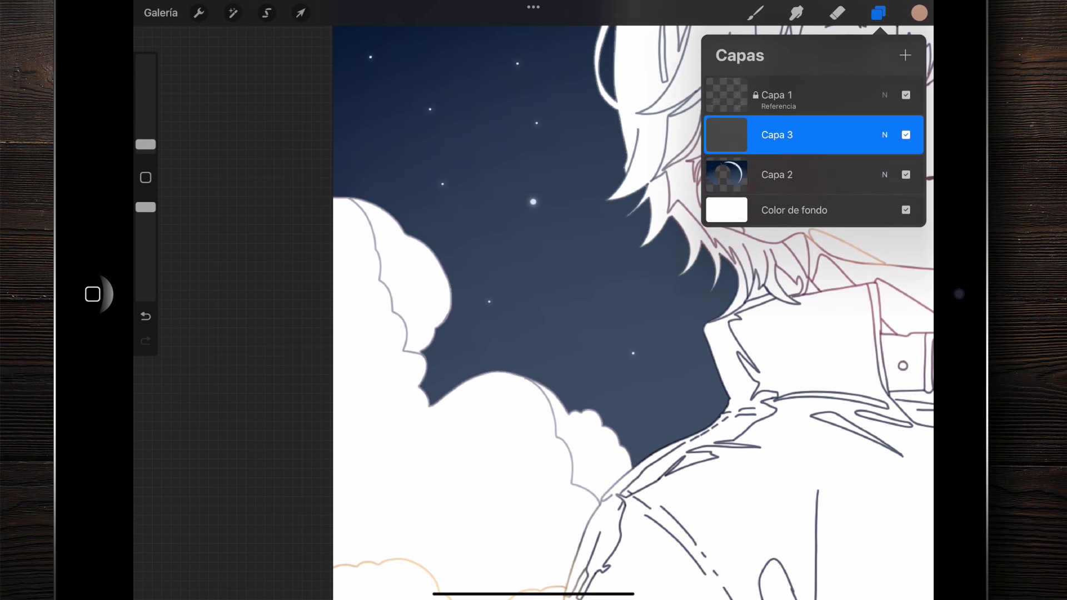
left_click(878, 13)
Step: Fill the top rims of the left clouds with tan
left_click(754, 13)
left_click_drag(919, 13, 422, 277)
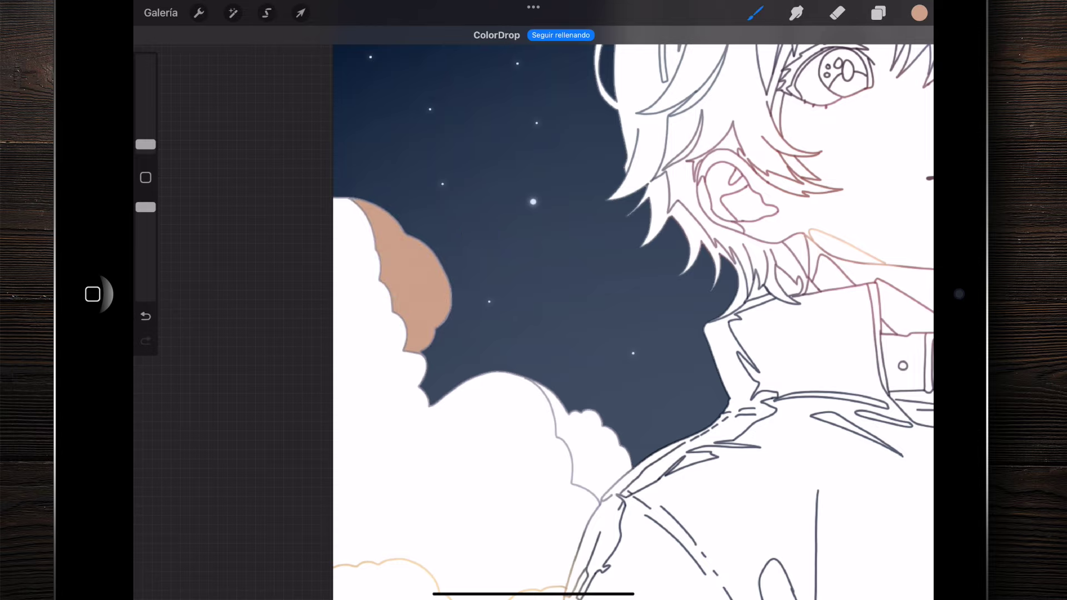
left_click_drag(556, 277, 418, 142)
left_click(467, 377)
scroll(533, 311, "down", 5)
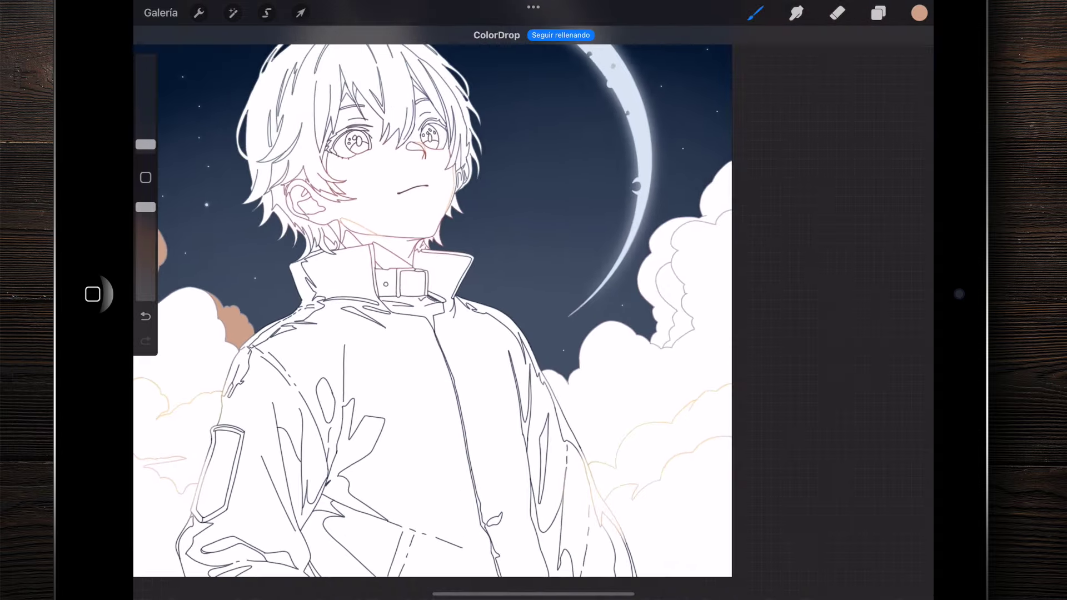
left_click_drag(533, 300, 383, 300)
scroll(445, 278, "up", 5)
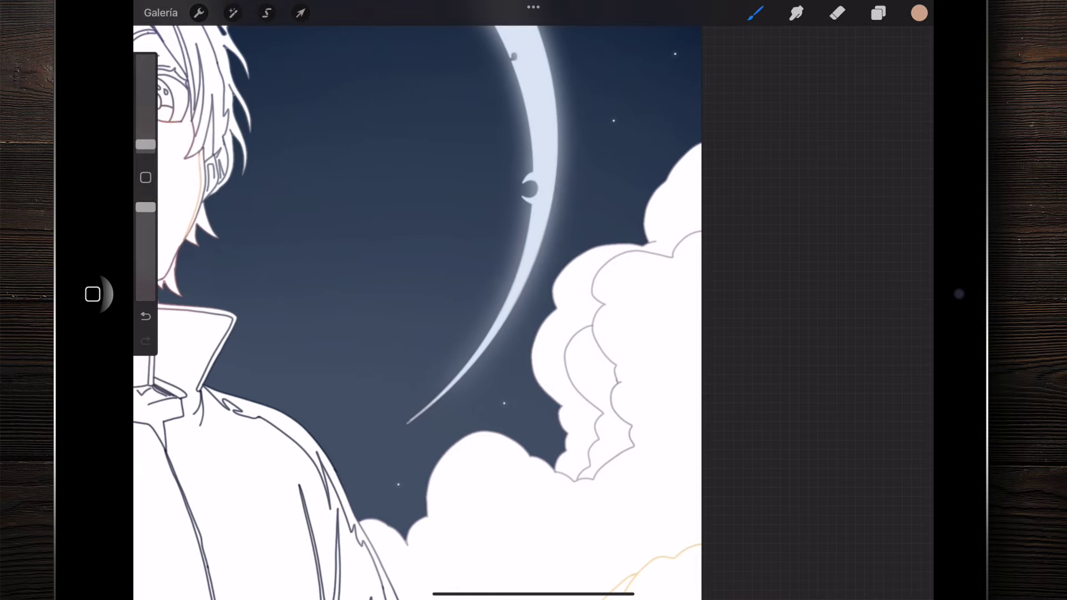
Step: Fill the right cloud's top rim with tan, then choose lilac from the palette
left_click_drag(919, 12, 597, 265)
scroll(444, 300, "down", 5)
scroll(500, 311, "down", 2)
scroll(500, 311, "up", 4)
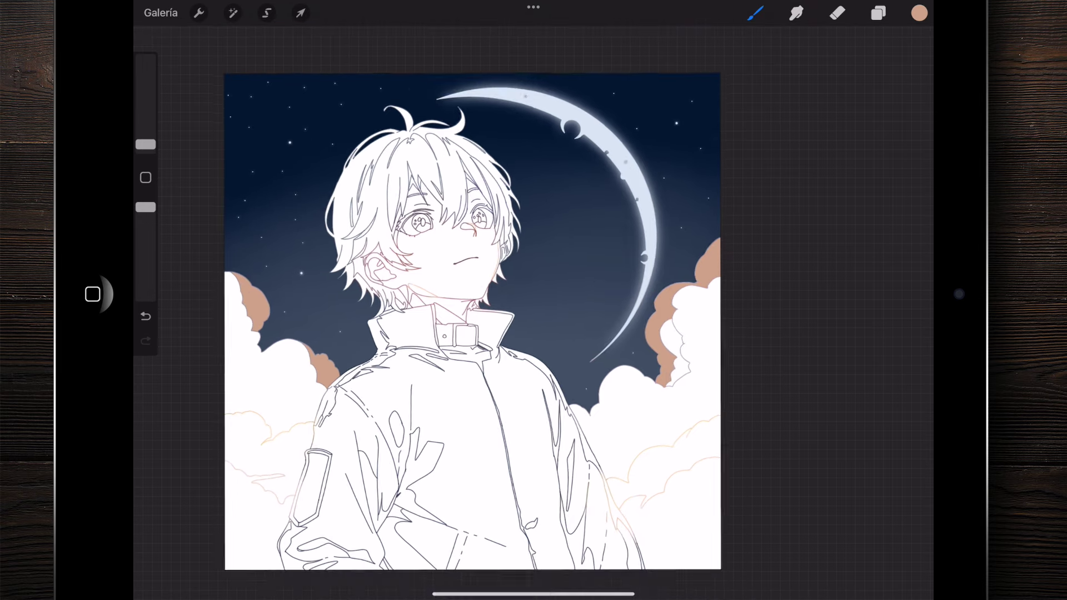
left_click(919, 13)
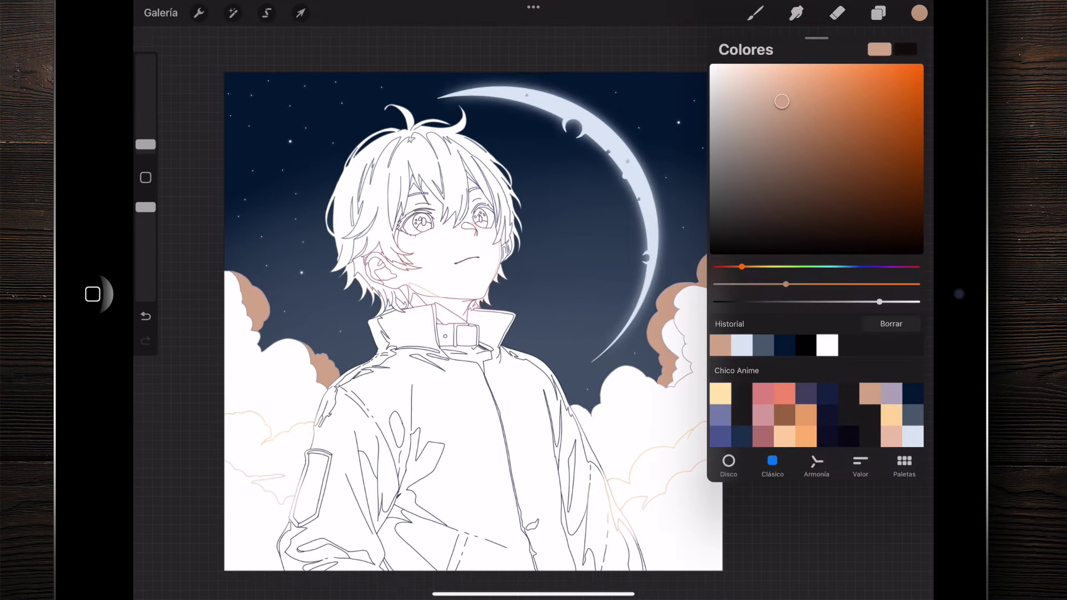
left_click(891, 394)
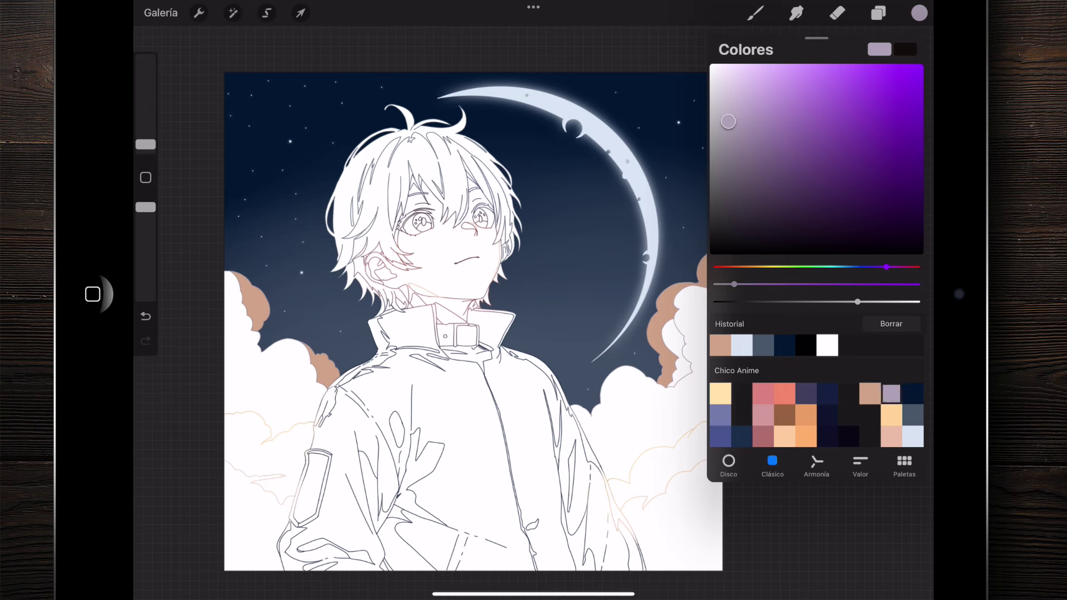
Step: Fill the middle band of the left clouds with lilac
left_click(919, 13)
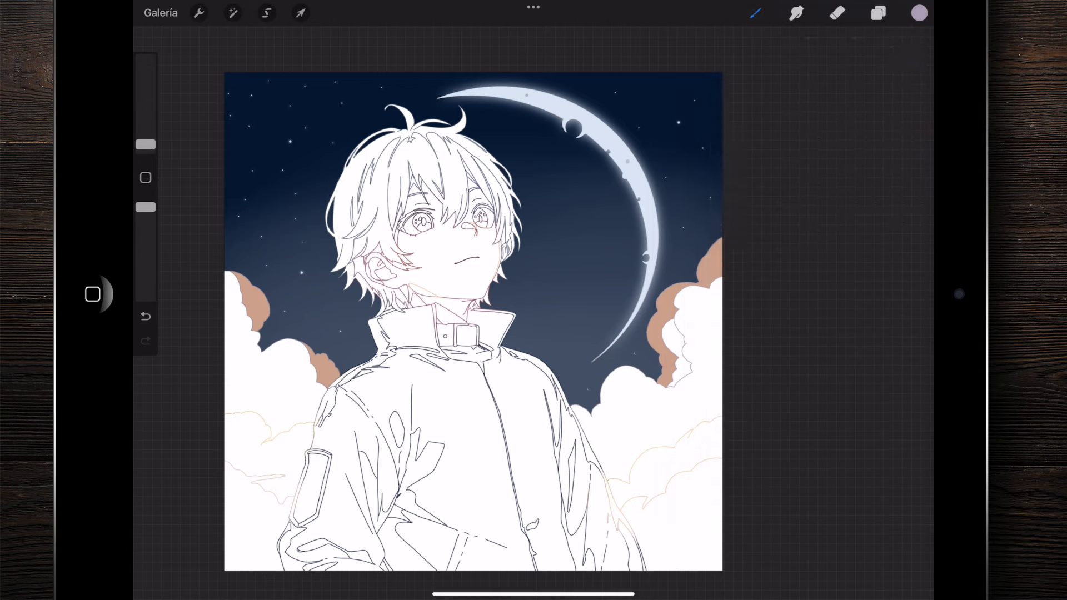
scroll(556, 333, "up", 5)
mouse_move(918, 14)
left_mouse_down()
mouse_move(767, 127)
mouse_move(492, 292)
left_mouse_up()
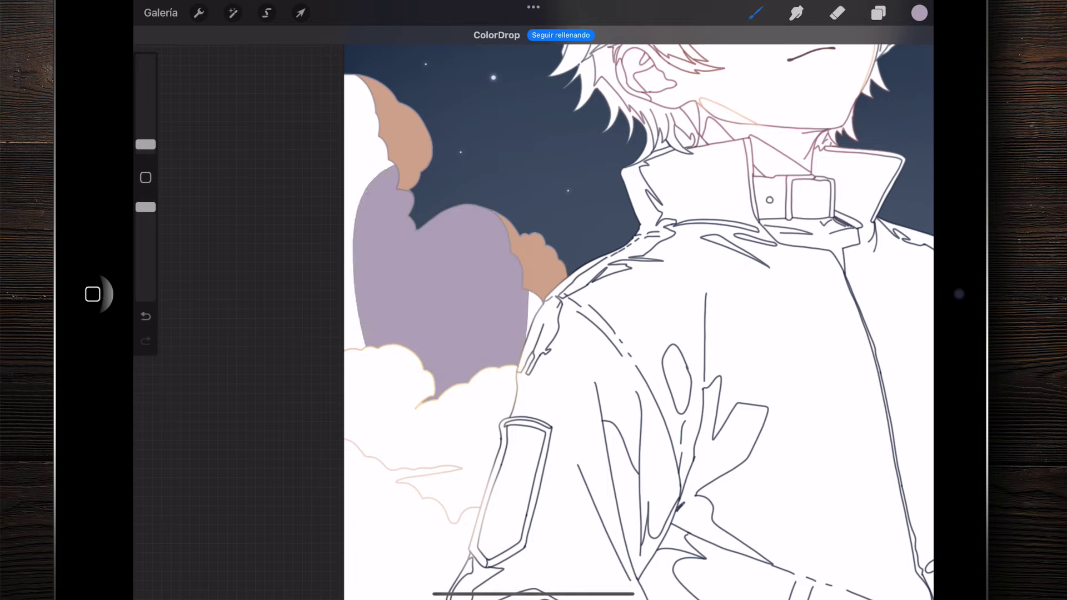
scroll(517, 272, "down", 5)
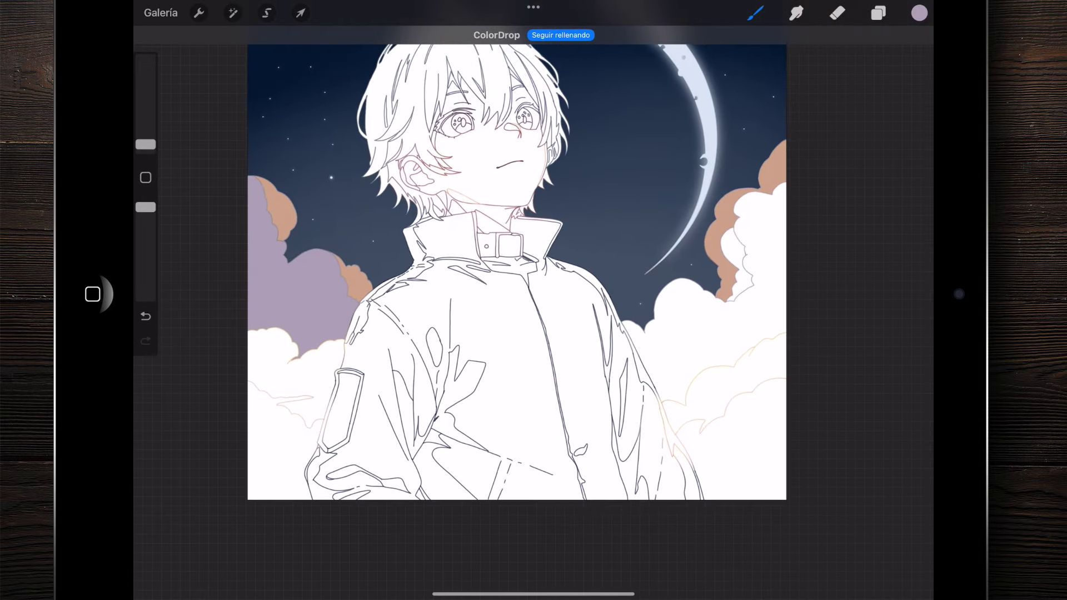
scroll(516, 272, "up", 5)
Step: Fill the lower-right clouds with lilac, then choose a light peach colour
mouse_move(919, 13)
left_mouse_down()
mouse_move(771, 206)
mouse_move(621, 368)
left_mouse_up()
scroll(500, 277, "down", 5)
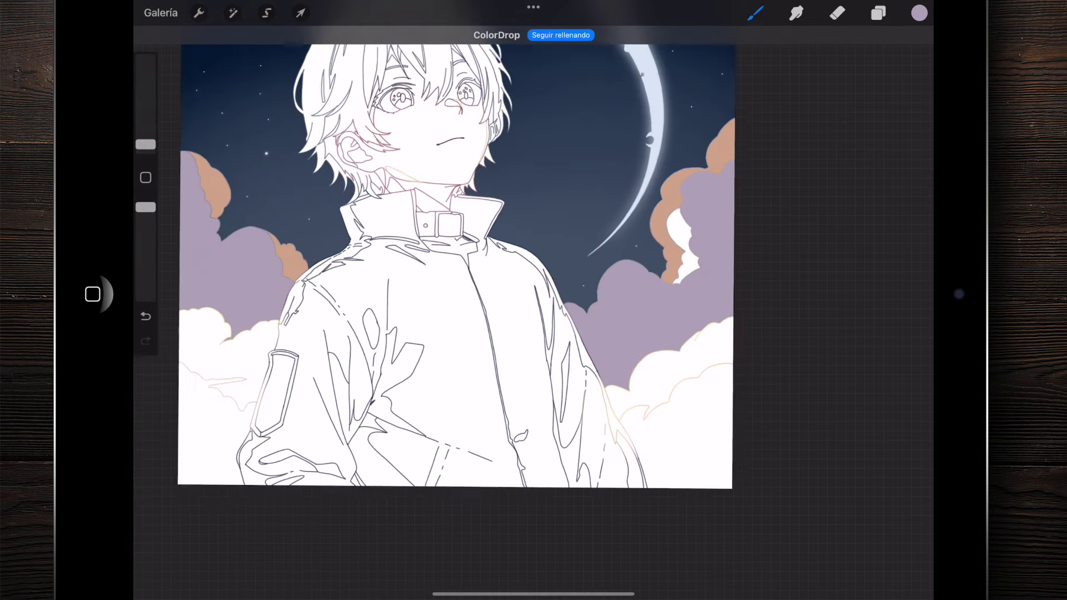
scroll(500, 261, "up", 2)
left_click(919, 13)
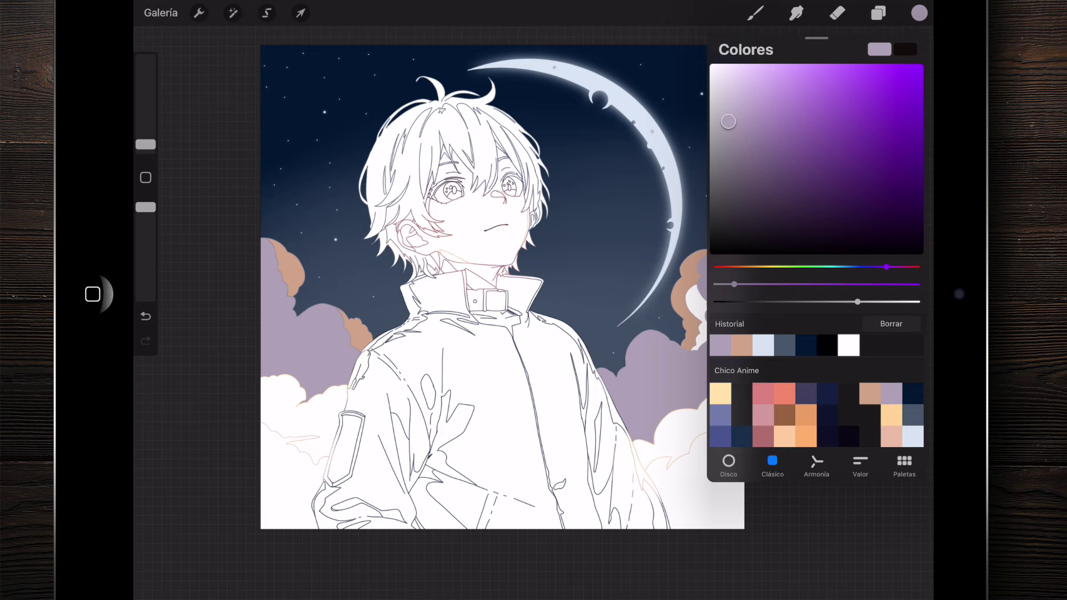
left_click(891, 414)
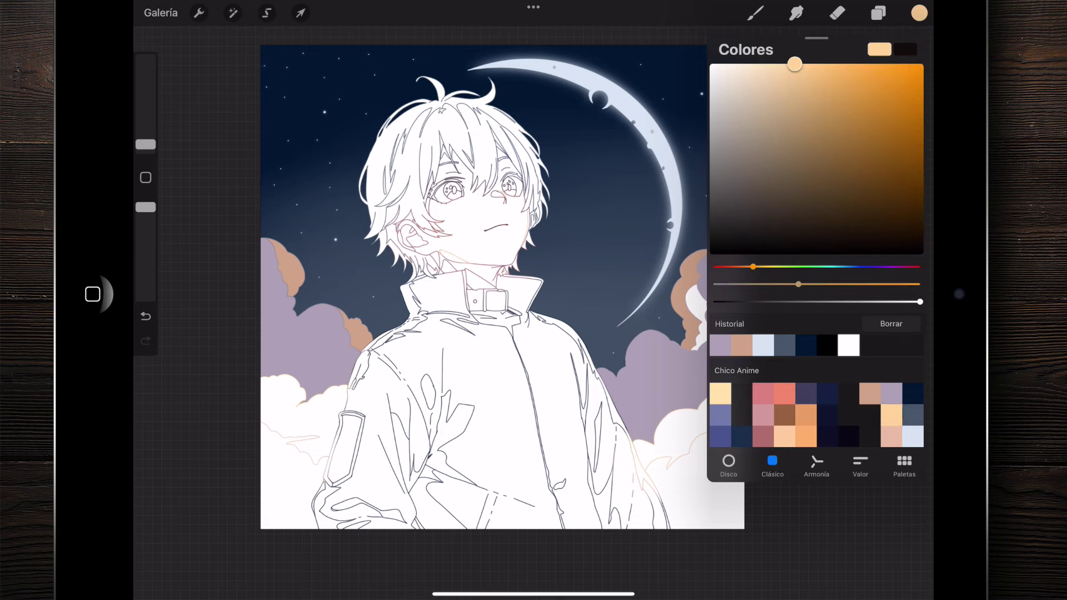
Step: Fill the lower-left and lower-right cloud bands with light peach
scroll(445, 389, "up", 5)
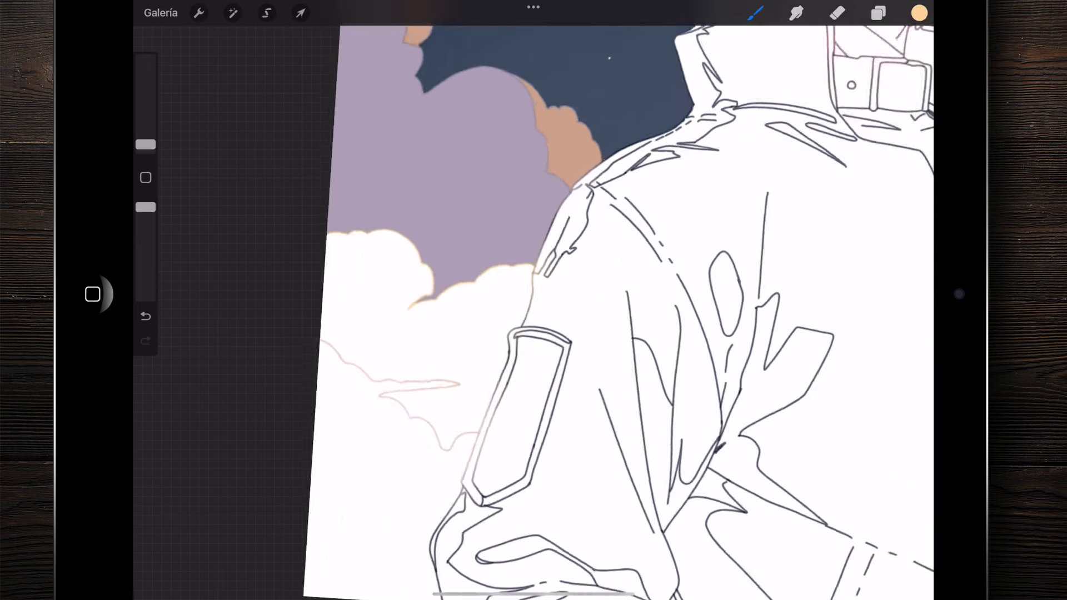
left_click_drag(919, 13, 467, 326)
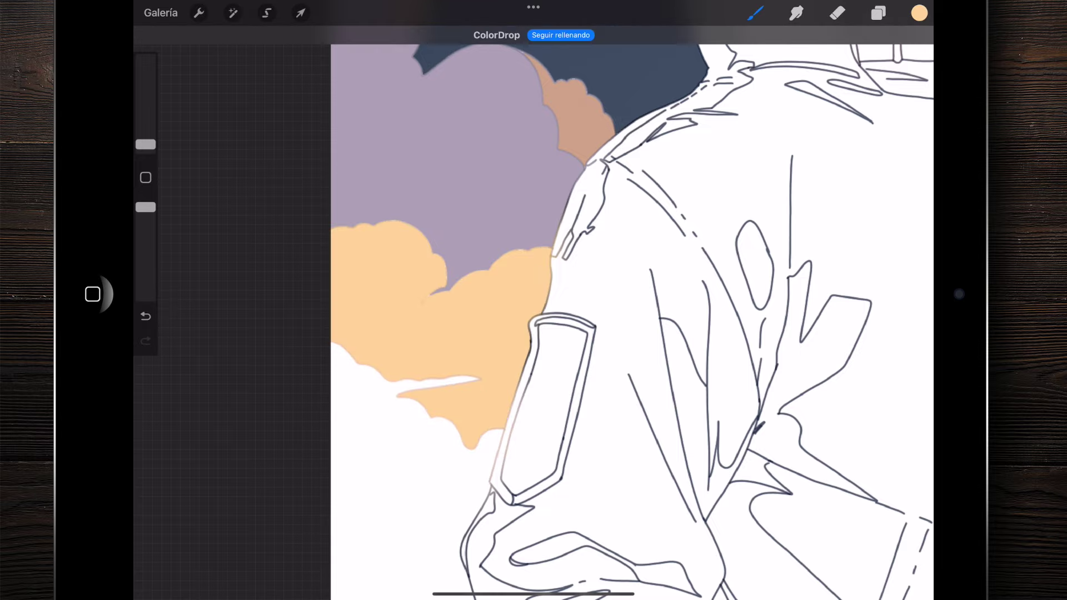
scroll(473, 250, "down", 5)
scroll(477, 250, "up", 5)
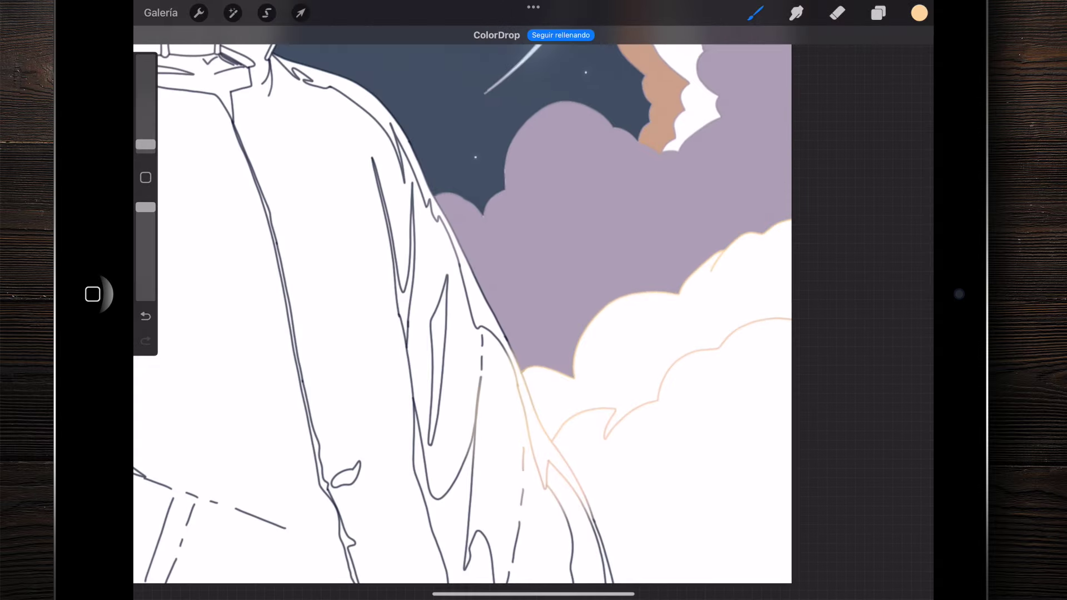
left_click_drag(918, 13, 648, 341)
scroll(477, 250, "down", 5)
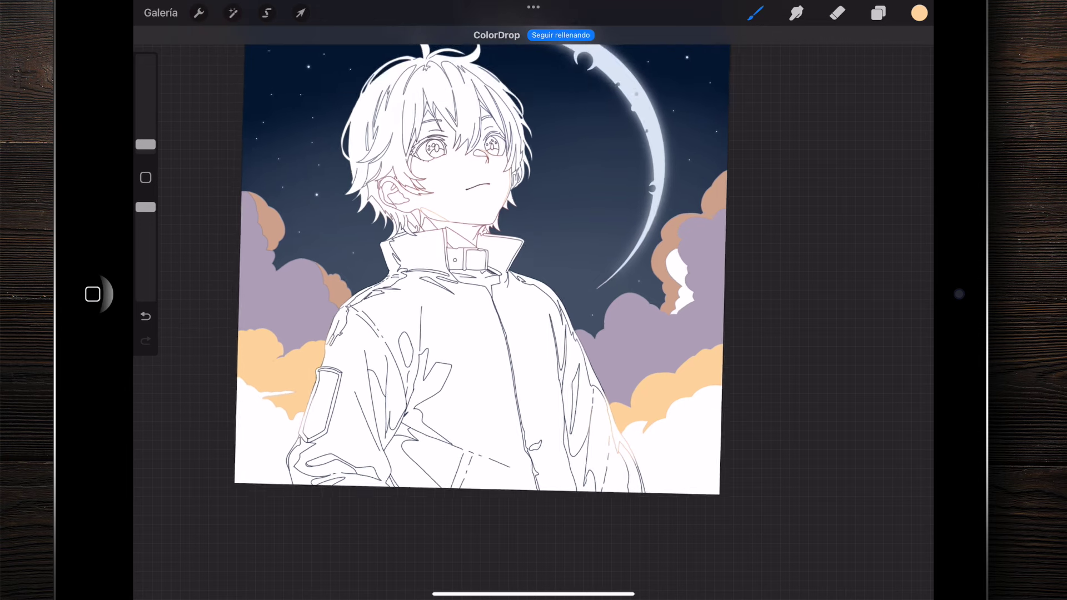
Step: Switch to pinkish peach and fill the bottom-right and bottom-left clouds
left_click(918, 13)
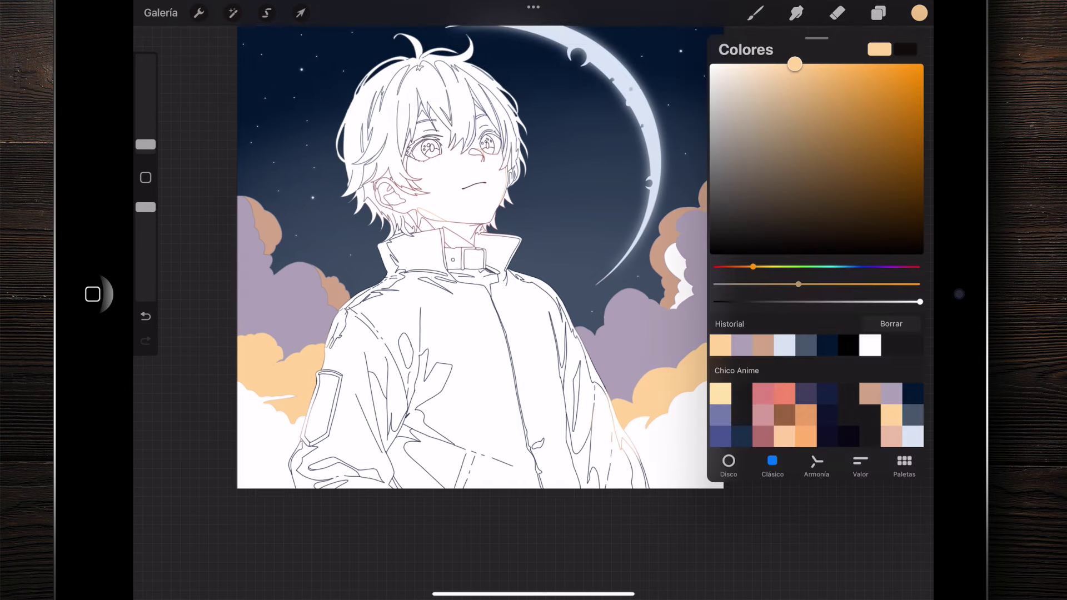
left_click(891, 436)
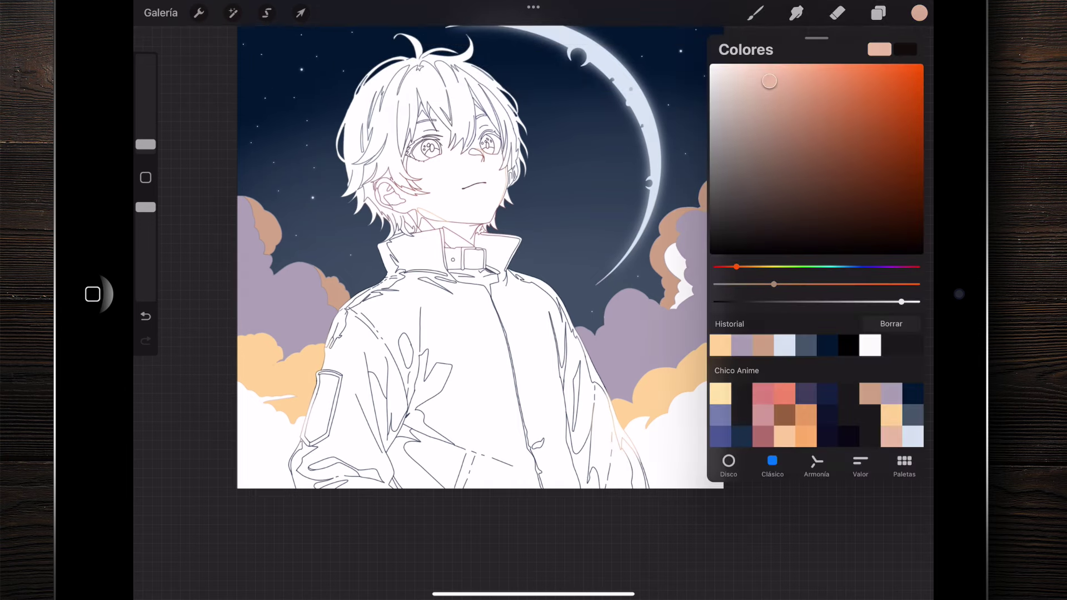
left_click(918, 13)
scroll(478, 250, "up", 5)
left_click_drag(919, 12, 711, 389)
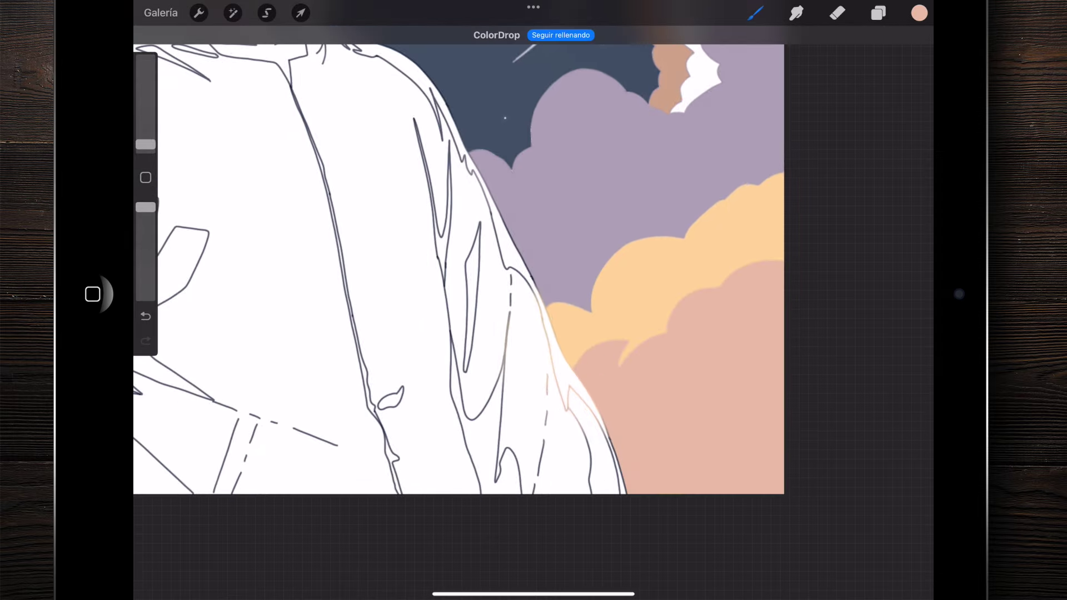
scroll(533, 250, "down", 3)
scroll(533, 250, "down", 3)
scroll(556, 222, "up", 5)
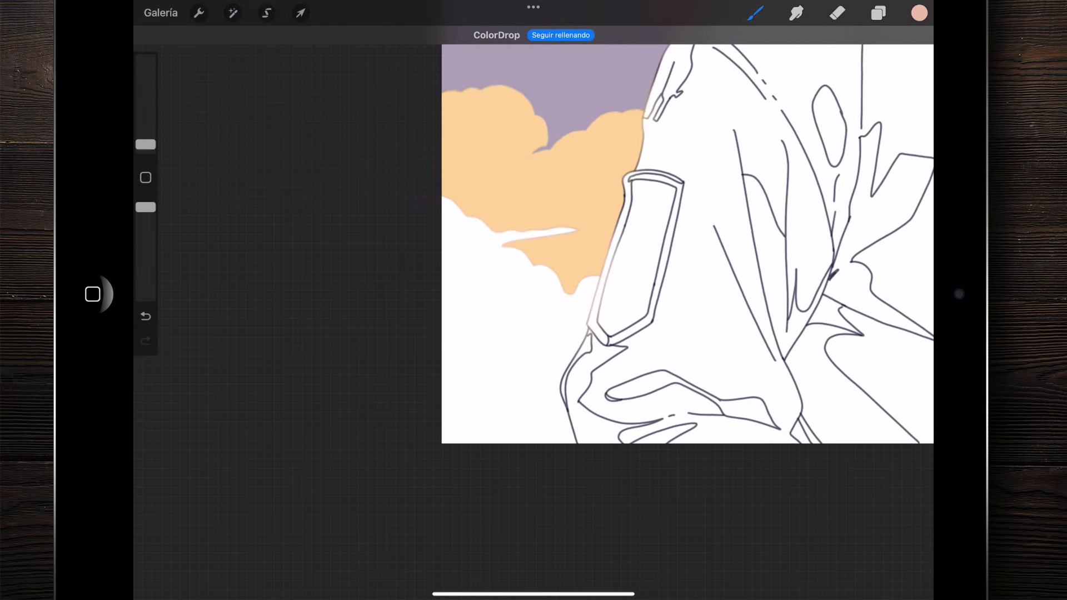
left_click_drag(919, 13, 492, 362)
Step: Fill the remaining white gap in the right clouds with pinkish peach
scroll(534, 250, "down", 5)
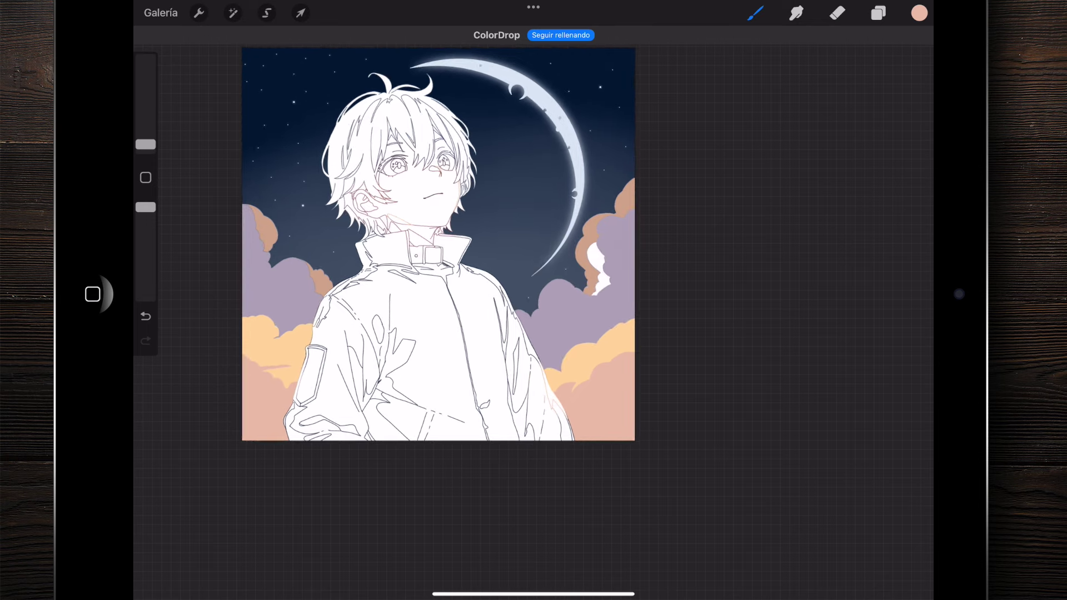
scroll(600, 261, "up", 5)
scroll(600, 261, "up", 3)
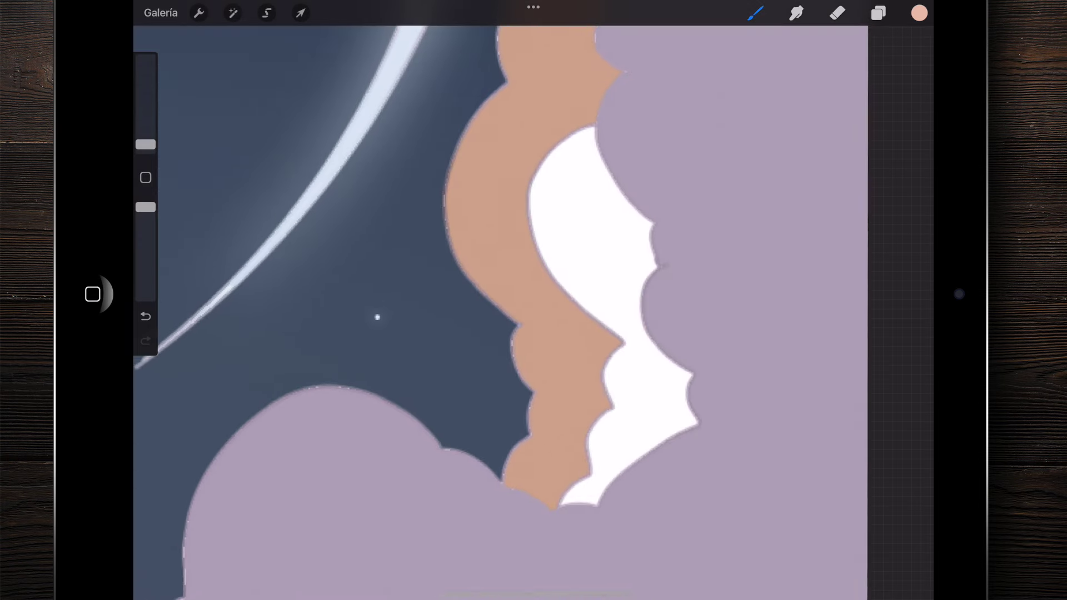
left_click_drag(918, 13, 586, 236)
scroll(533, 300, "down", 5)
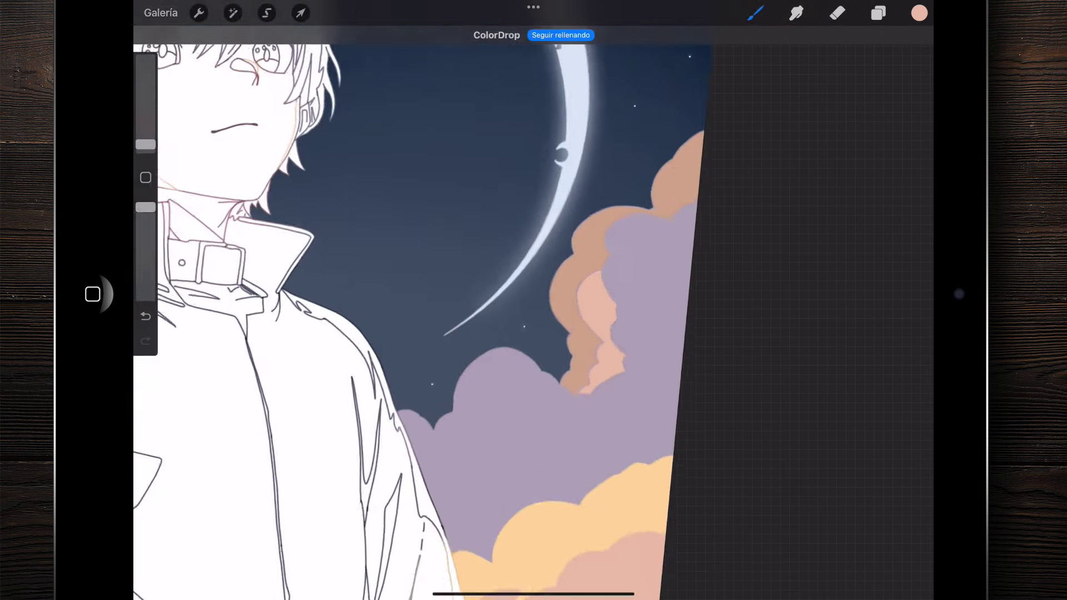
scroll(533, 300, "down", 3)
scroll(502, 294, "up", 3)
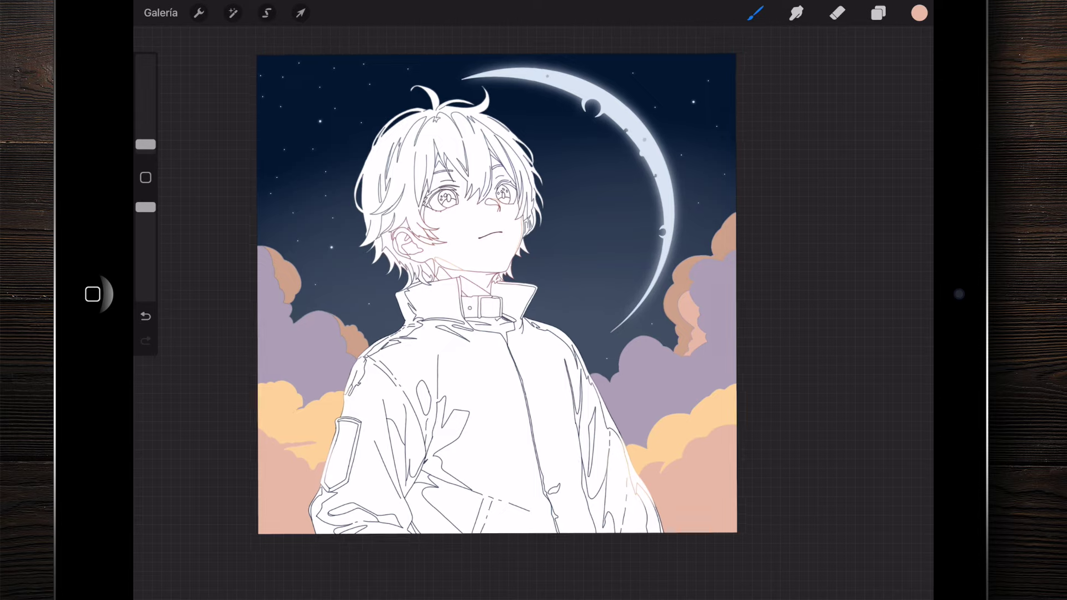
scroll(494, 292, "down", 1)
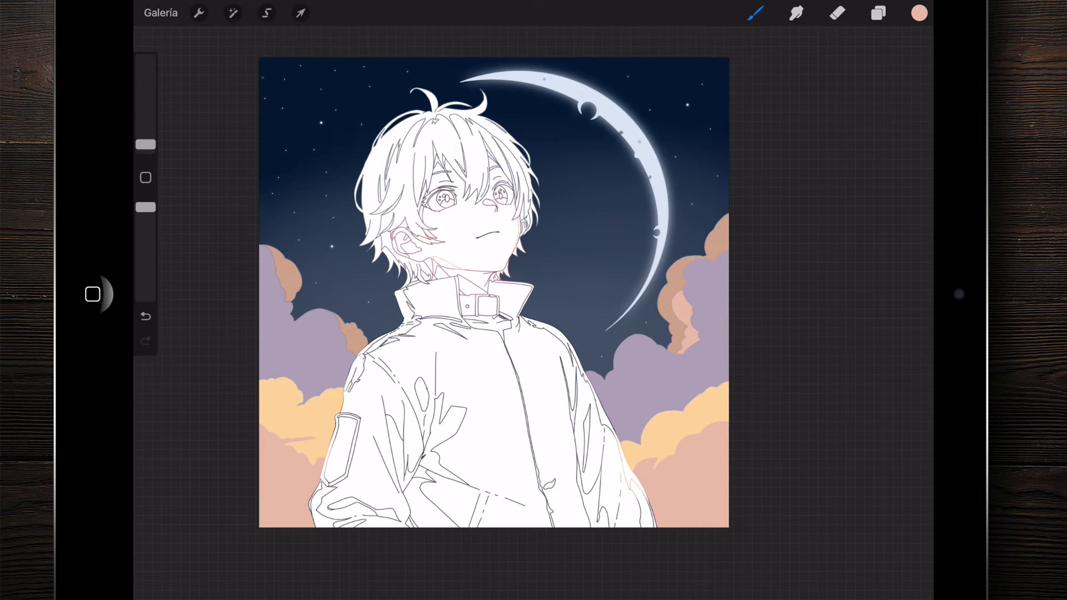
scroll(494, 293, "up", 2)
left_click(878, 13)
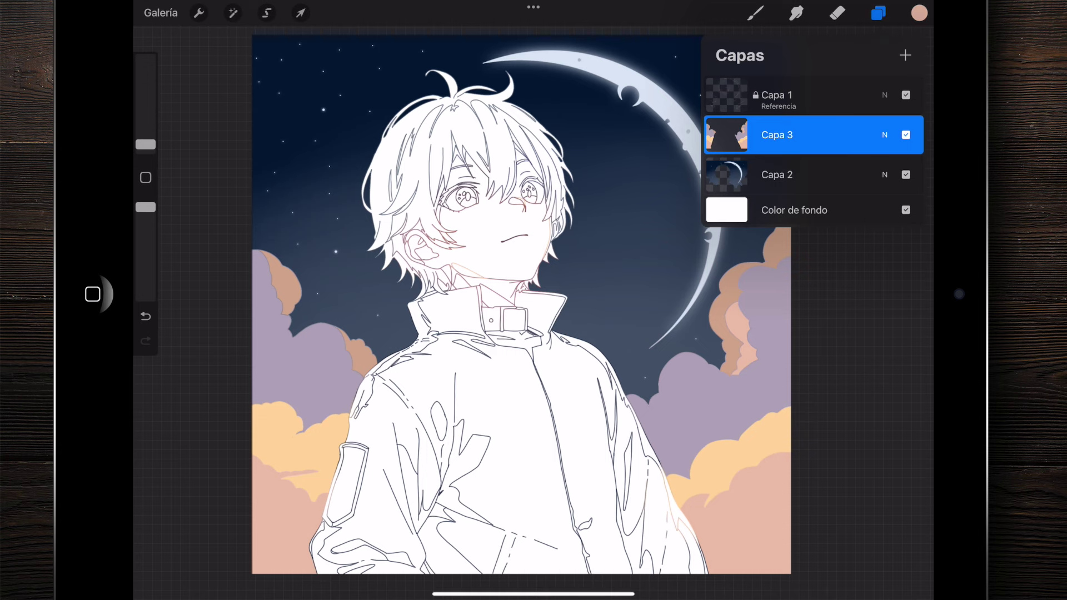
Step: Duplicate the clouds layer Capa 3 and make the lower copy active
left_click_drag(866, 135, 767, 134)
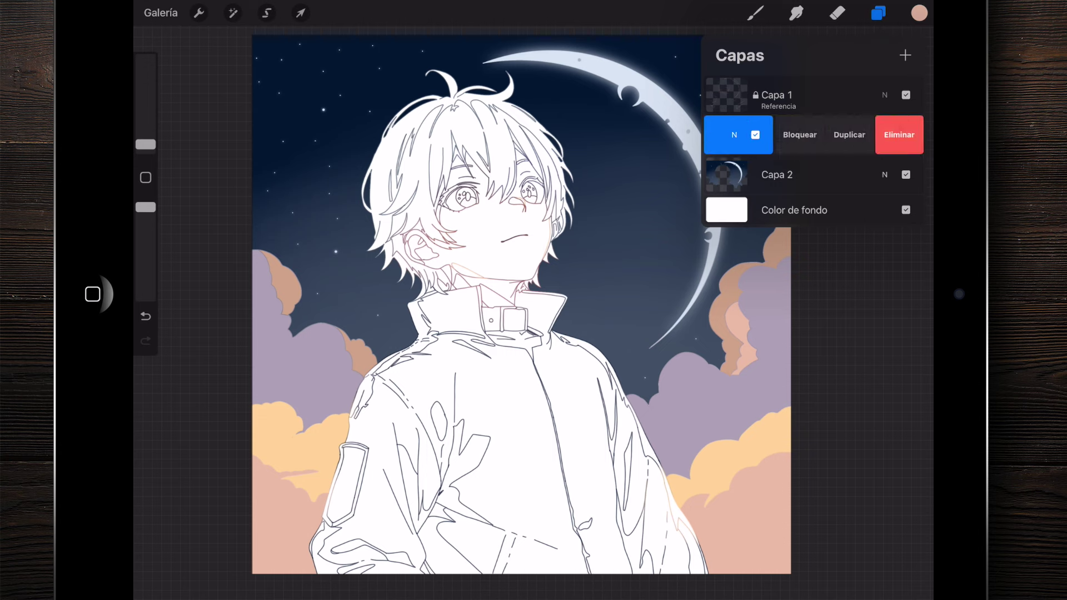
left_click(848, 135)
left_click(805, 175)
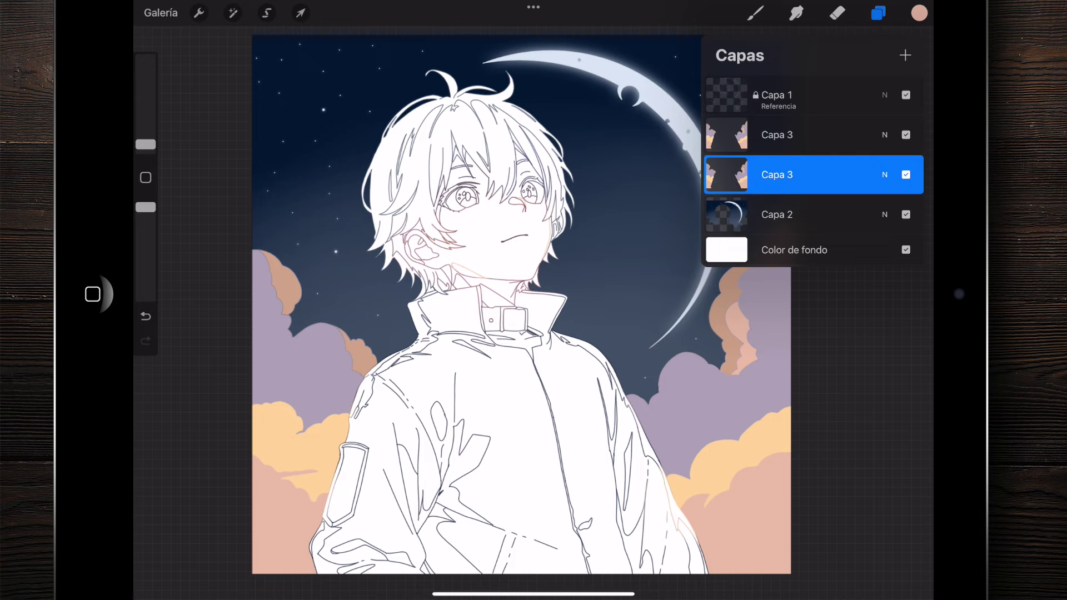
left_click(754, 12)
Step: Apply a Gaussian blur of about 10% to the copied clouds layer
scroll(334, 277, "up", 5)
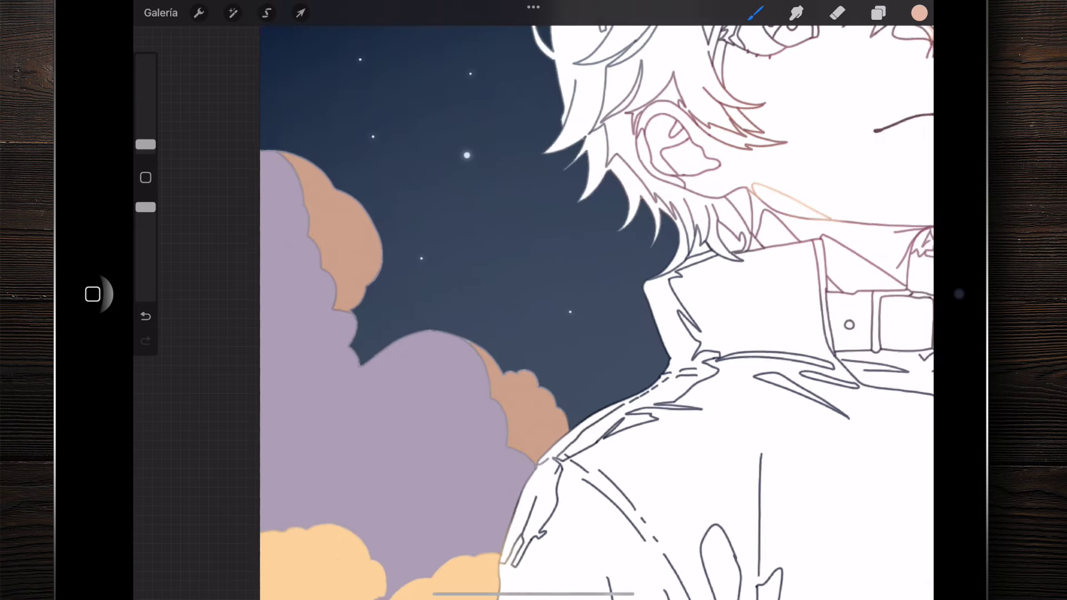
left_click(232, 13)
left_click(230, 190)
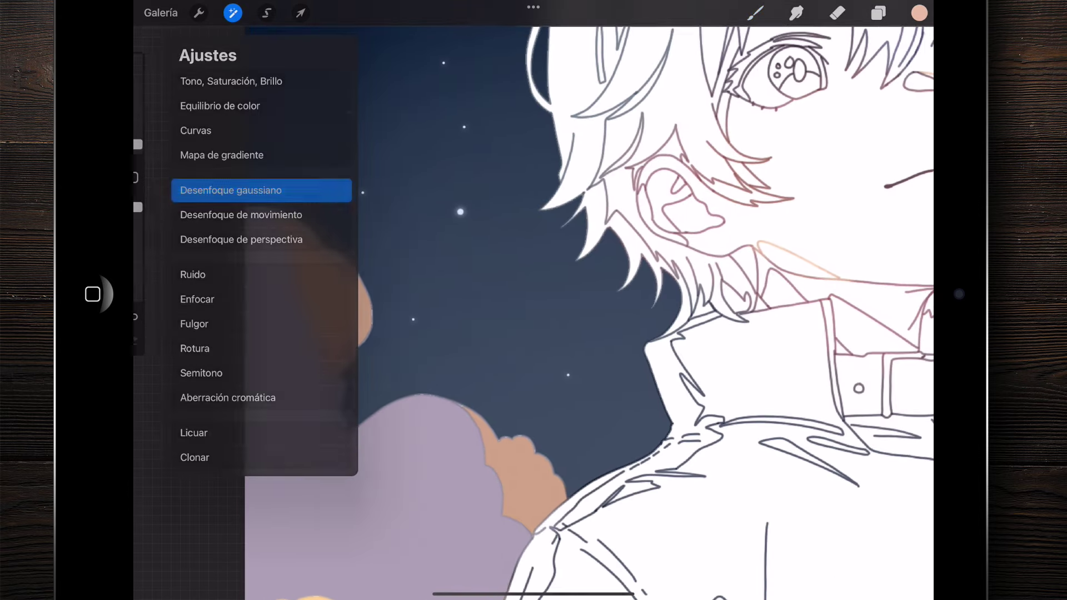
left_click_drag(444, 277, 497, 278)
scroll(533, 300, "down", 5)
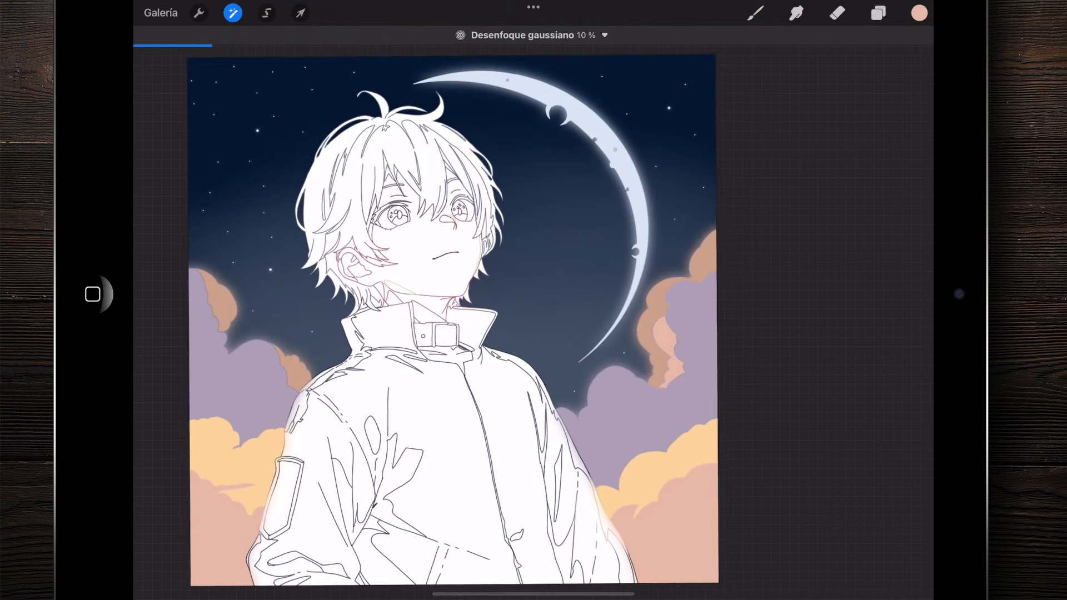
left_click(878, 13)
Step: Toggle the blurred cloud copy on and off to compare the glow
left_click(905, 174)
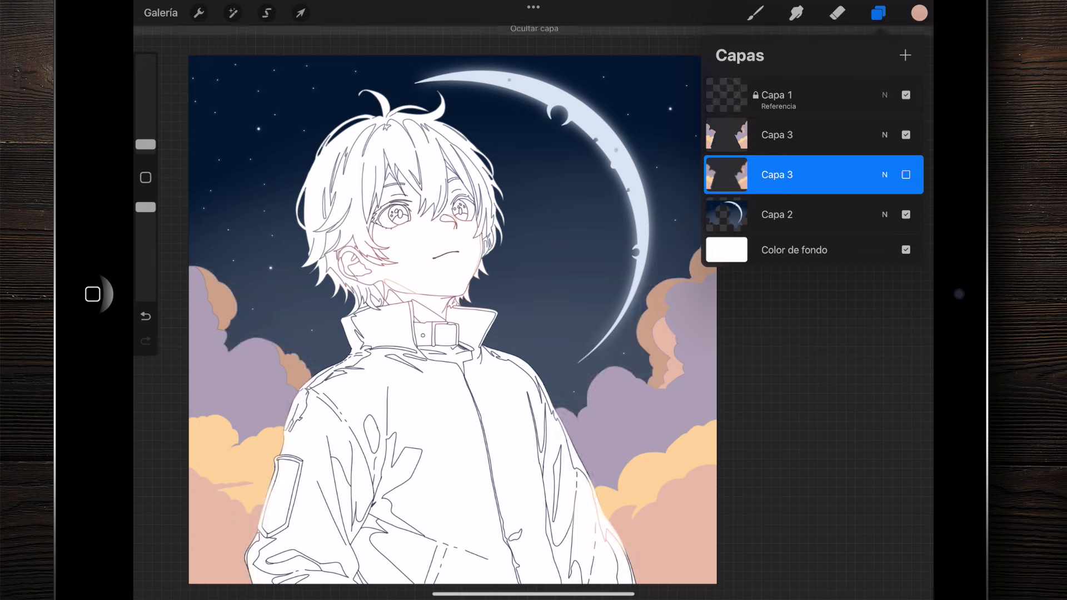
scroll(611, 334, "up", 5)
scroll(423, 300, "up", 5)
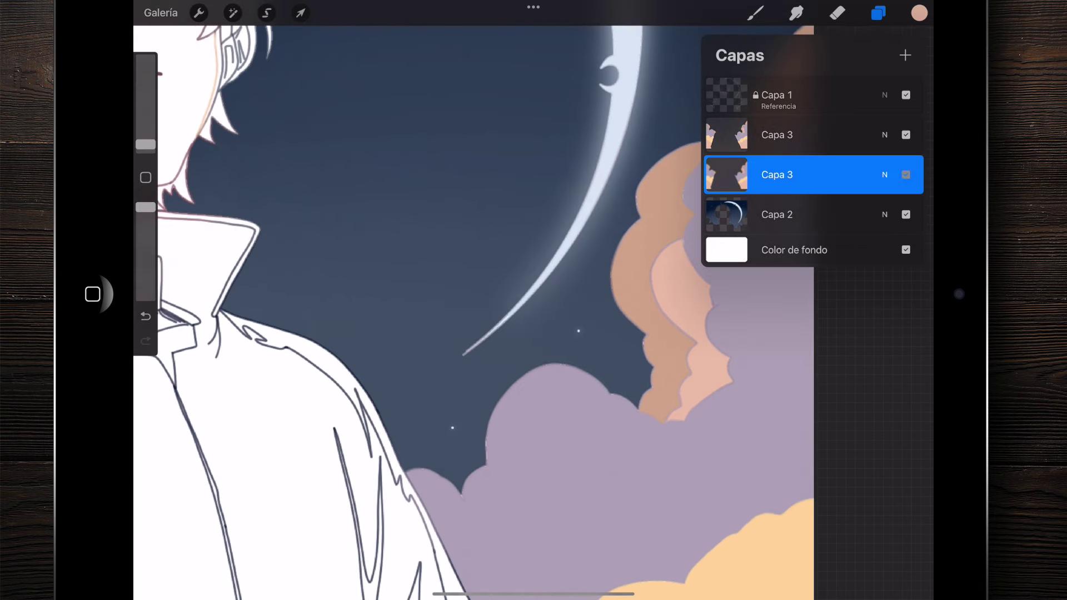
left_click(906, 175)
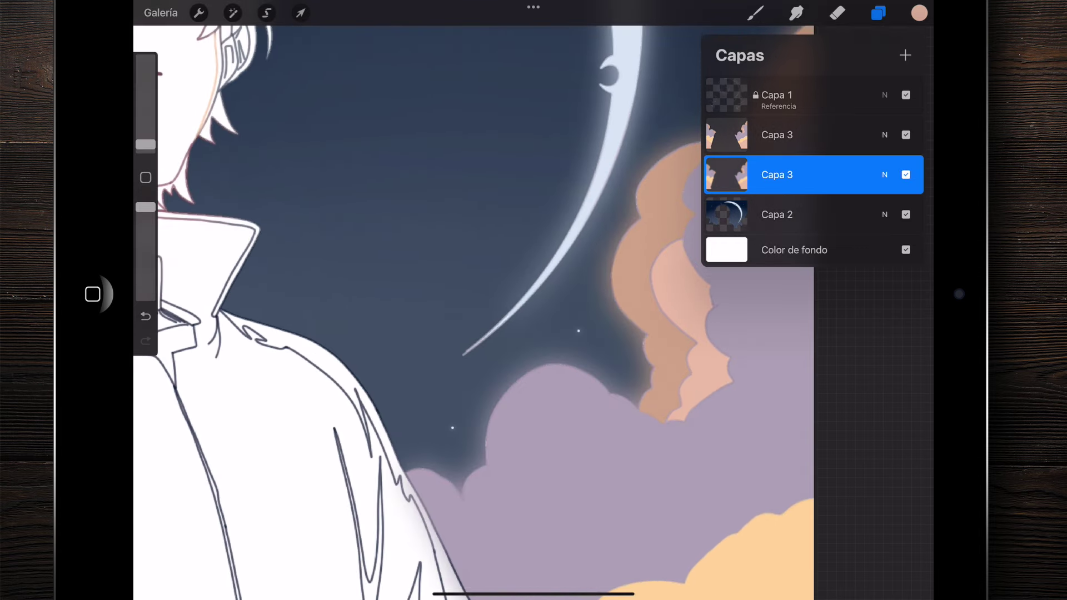
scroll(417, 311, "down", 3)
scroll(416, 311, "down", 5)
left_click(906, 174)
left_click(905, 174)
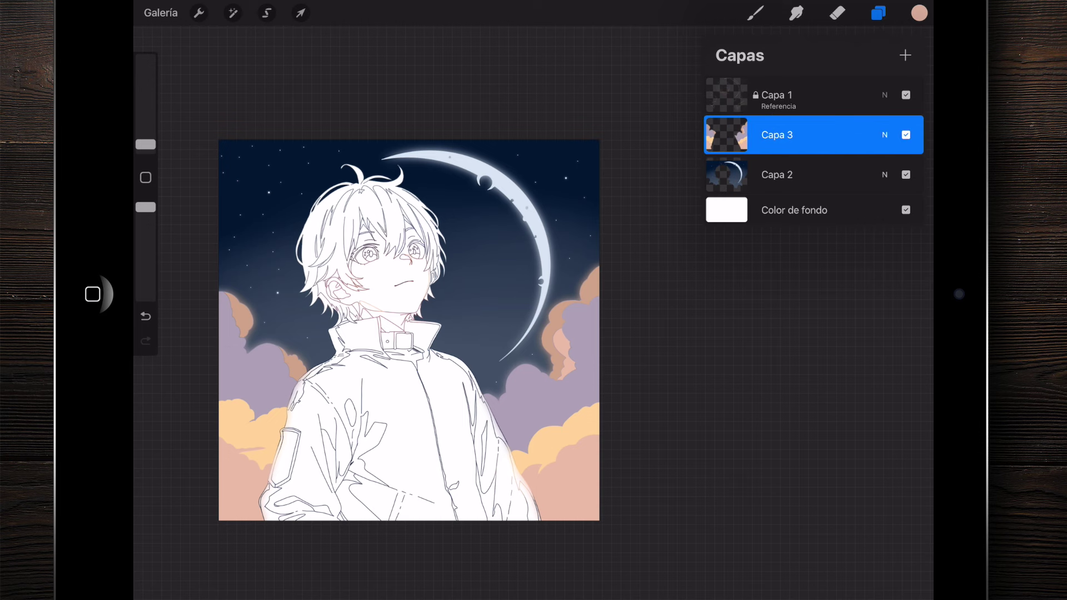
left_click(918, 13)
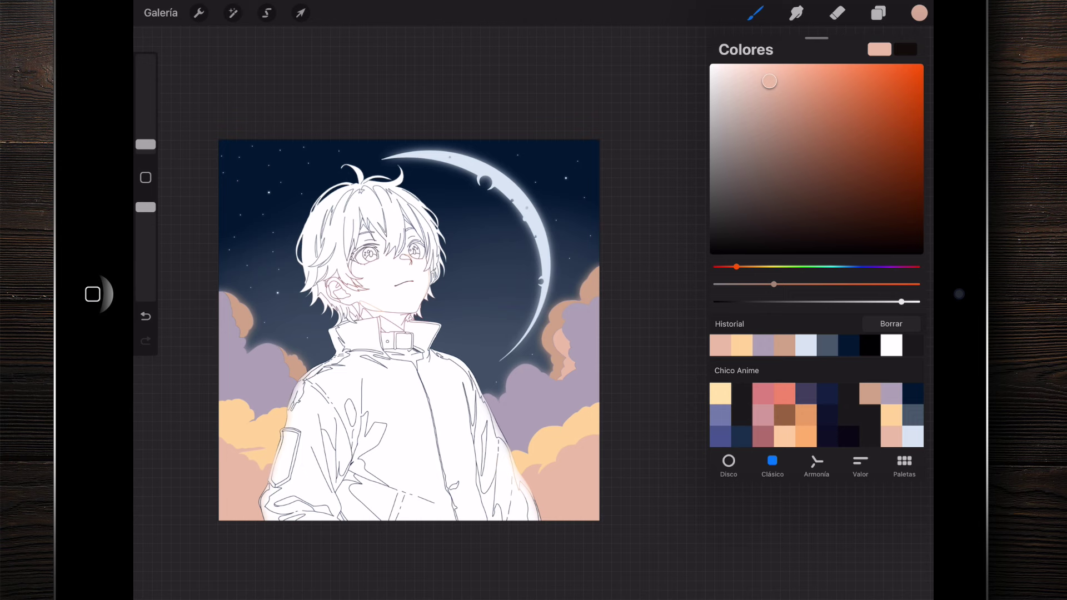
Step: Pick a deep brown colour and rotate the canvas about 45° for painting
left_click(830, 142)
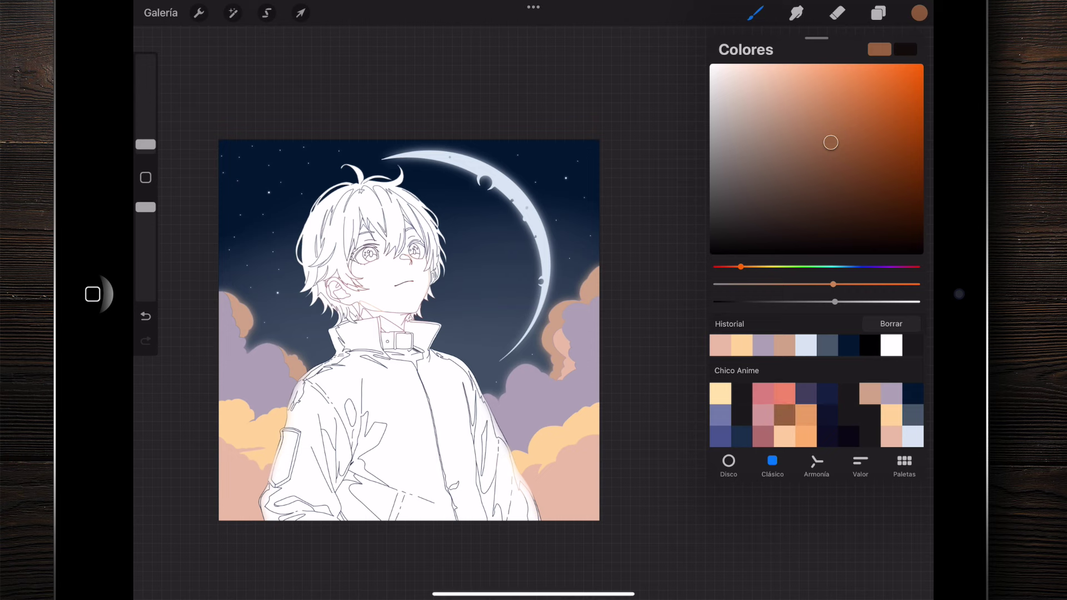
left_click_drag(408, 330, 461, 258)
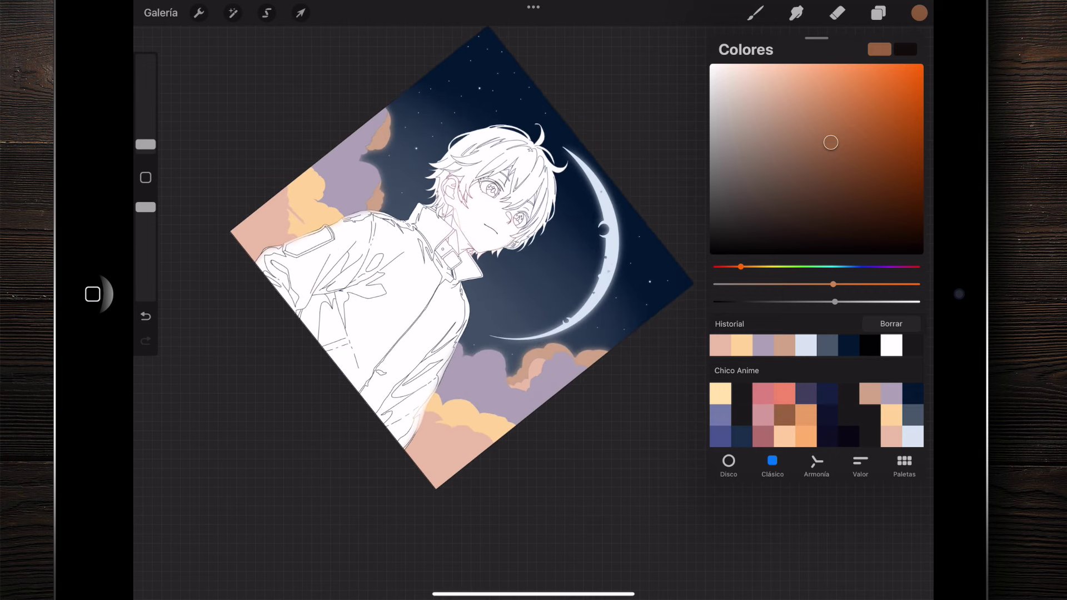
left_click(865, 203)
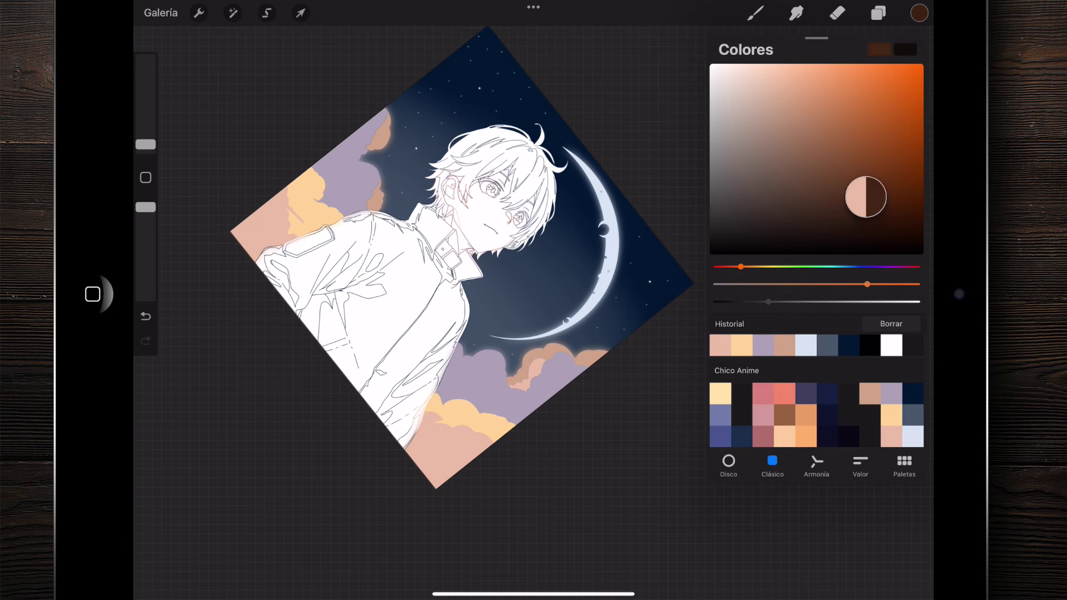
Step: Set up a large Aerógrafo Pincel extrasuave brush at about 20% opacity
left_click(755, 12)
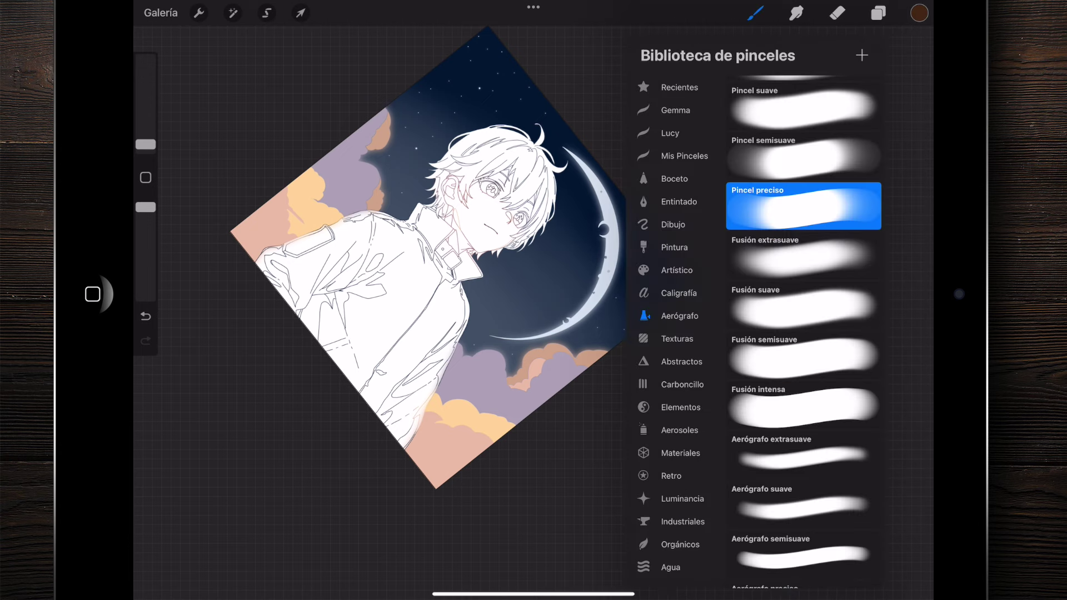
scroll(803, 333, "up", 2)
left_click(802, 102)
left_click_drag(146, 146, 145, 99)
left_click_drag(146, 207, 145, 280)
mouse_move(481, 257)
left_mouse_down()
mouse_move(461, 242)
mouse_move(495, 223)
left_mouse_up()
left_click_drag(145, 99, 146, 90)
Step: Softly shade the lower peach clouds brown, then rotate the canvas back upright
left_click_drag(456, 400, 494, 366)
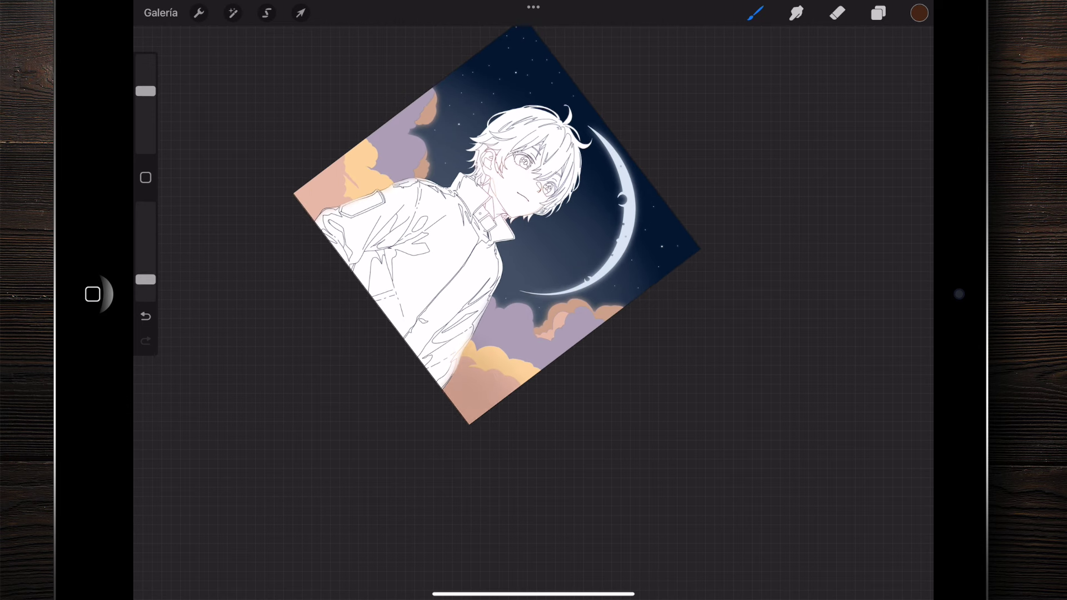
left_click_drag(450, 414, 470, 392)
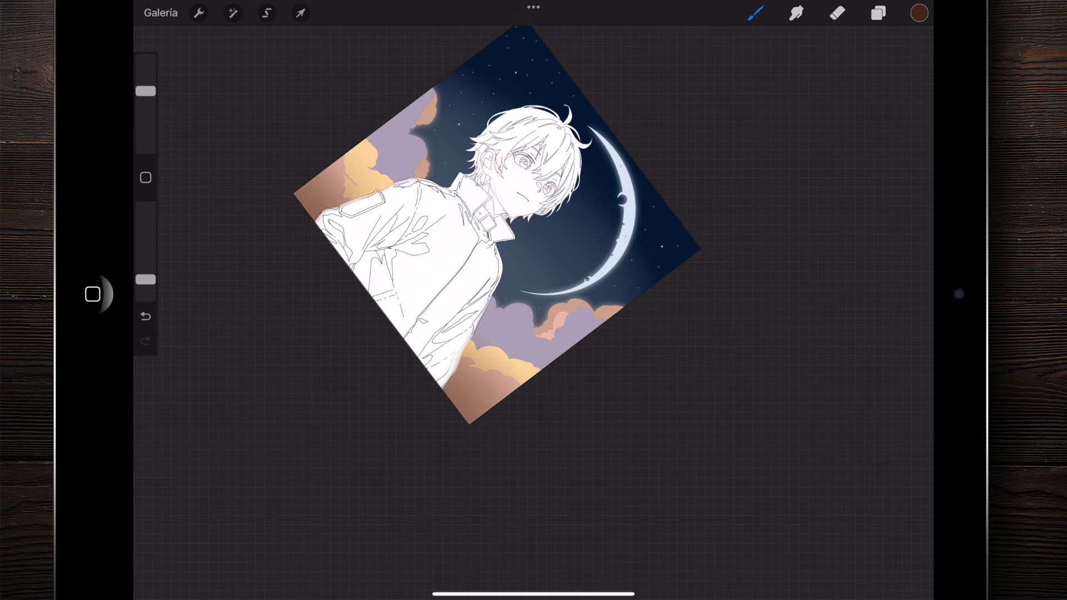
left_click_drag(498, 225, 450, 219)
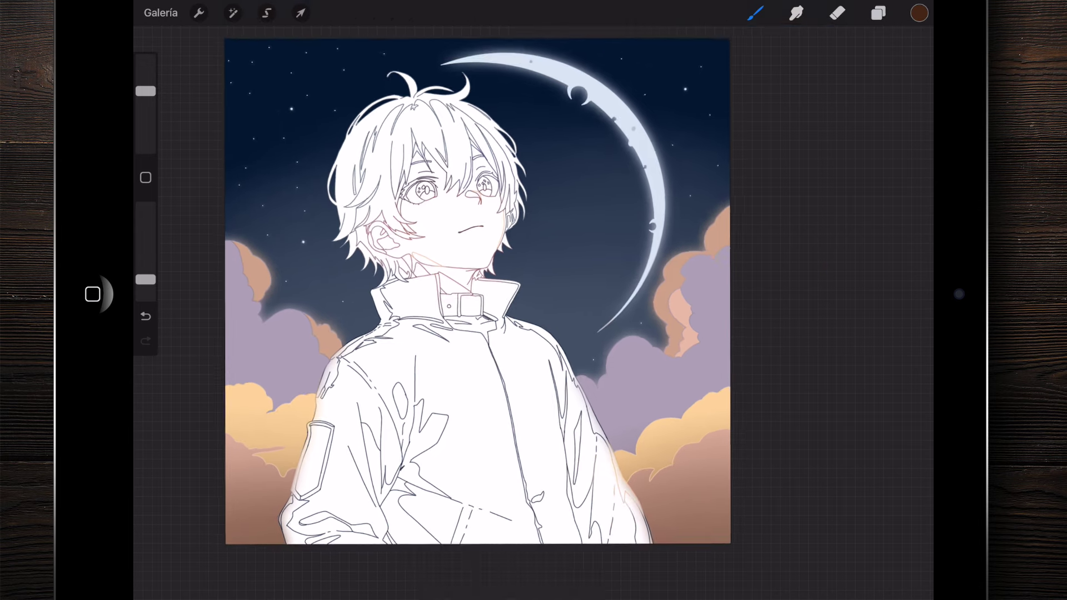
left_click(878, 12)
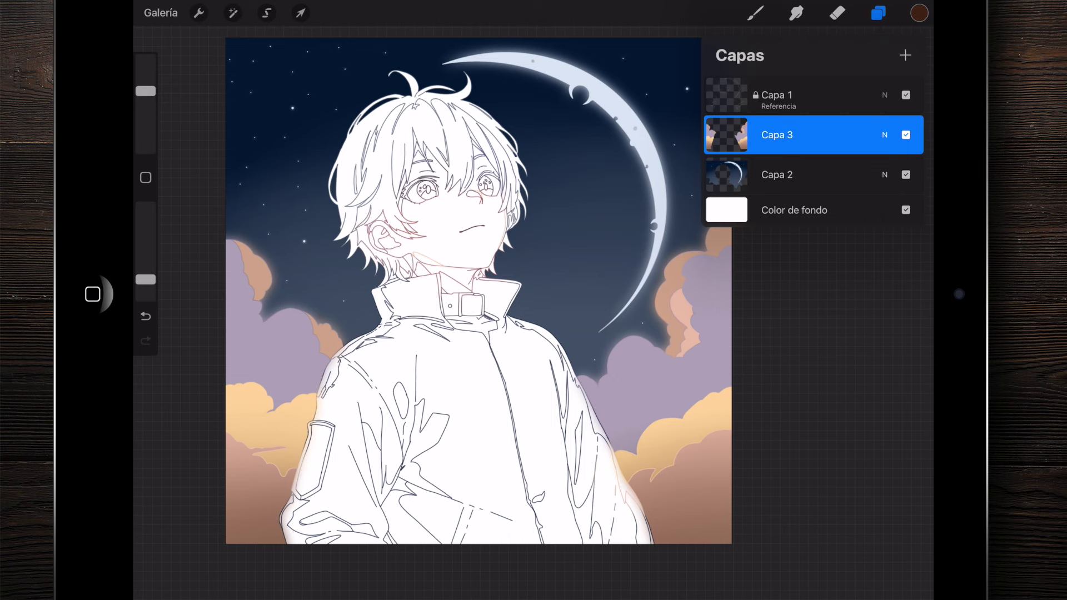
Step: Merge the clouds layer Capa 3 down into sky layer Capa 2
left_click_drag(778, 174, 778, 139)
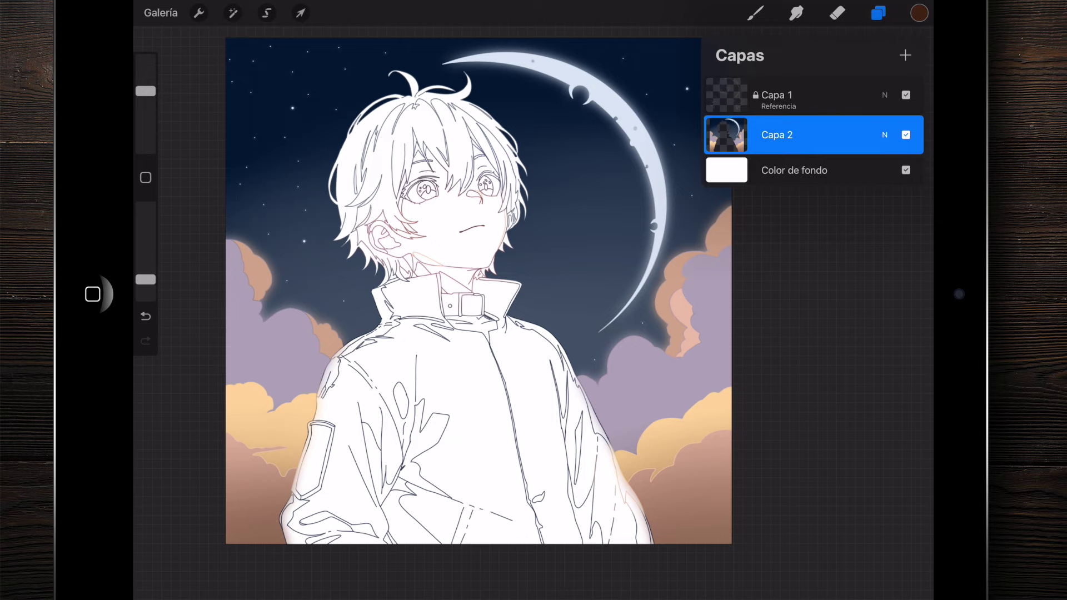
scroll(406, 165, "up", 5)
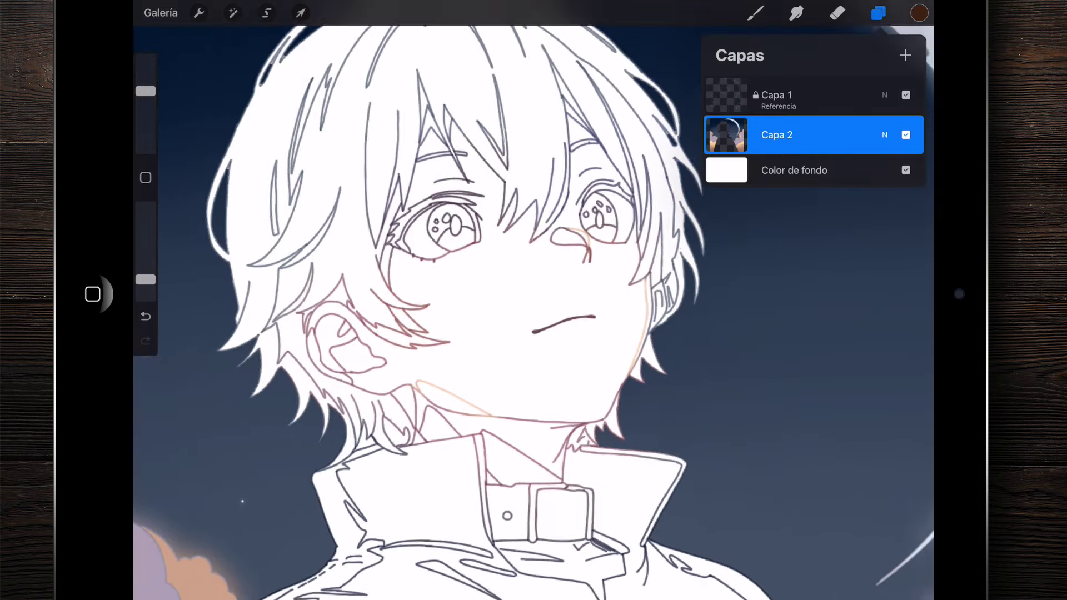
scroll(534, 300, "down", 5)
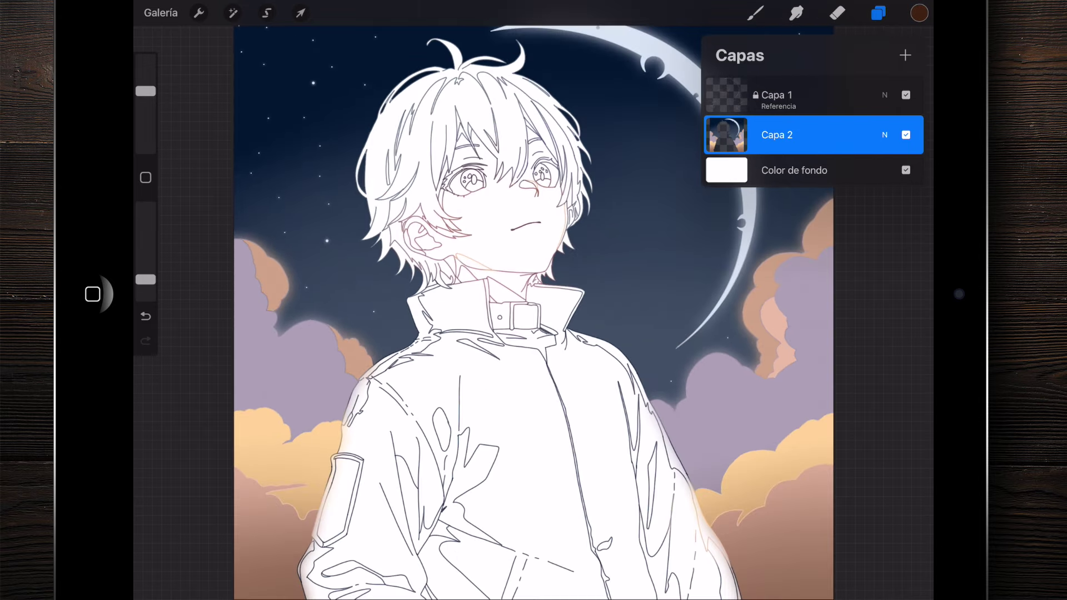
Step: Add a new empty Capa 3 layer above the merged sky layer
left_click(878, 13)
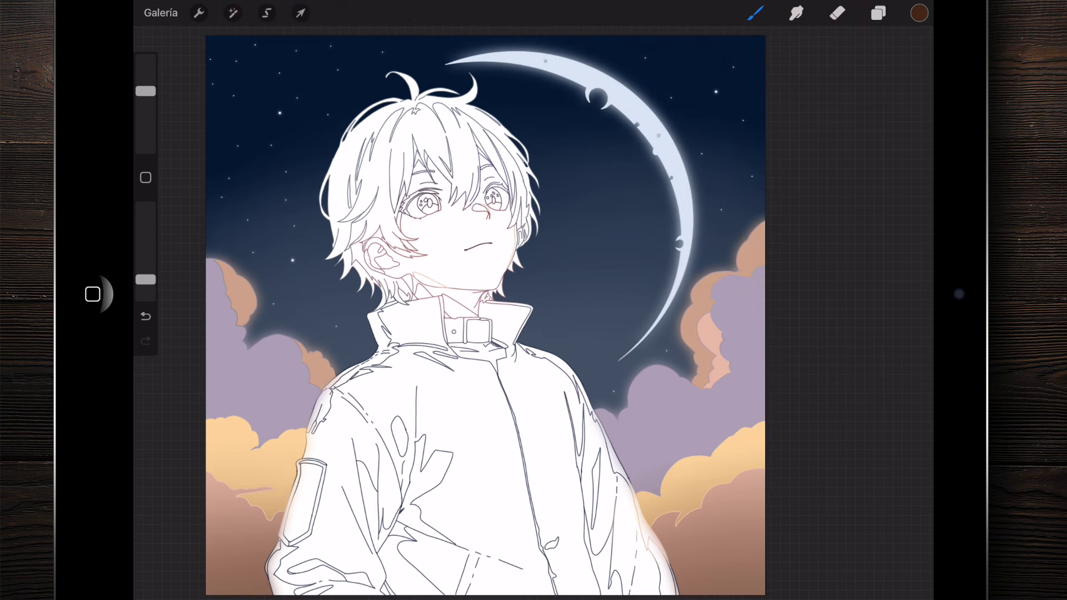
left_click(878, 13)
left_click(905, 55)
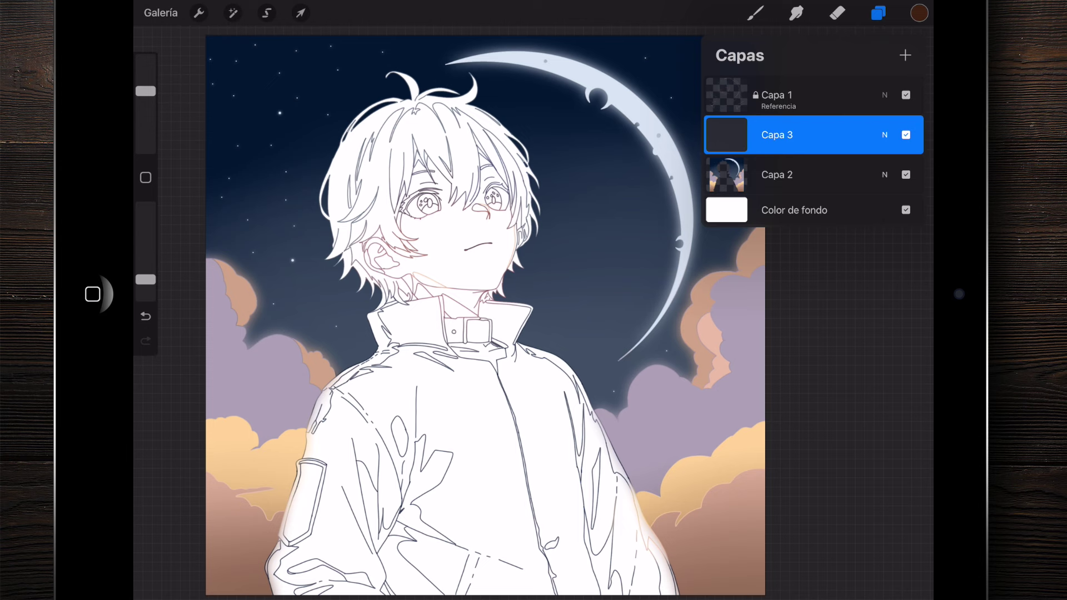
Step: Pick a dark navy and ColorDrop it into the left and right jacket areas
left_click(919, 13)
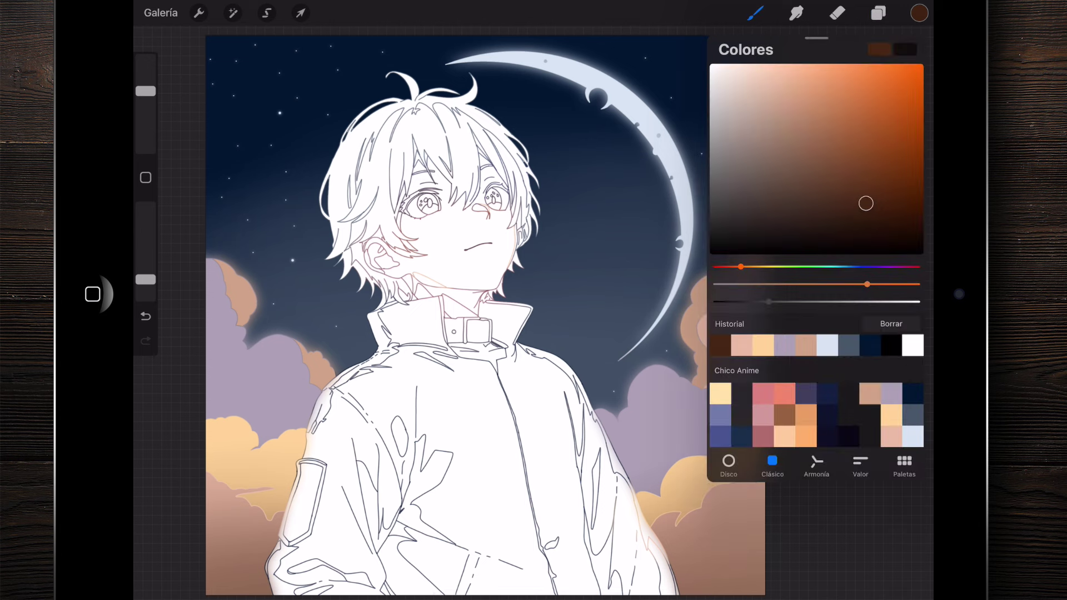
left_click(870, 345)
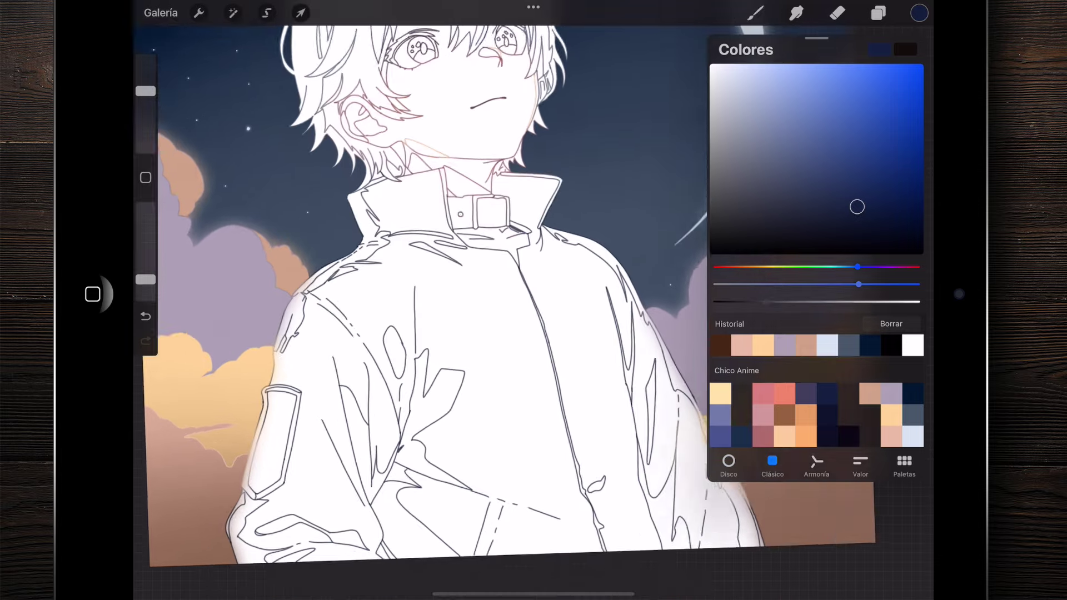
left_click_drag(919, 13, 589, 237)
left_click(505, 322)
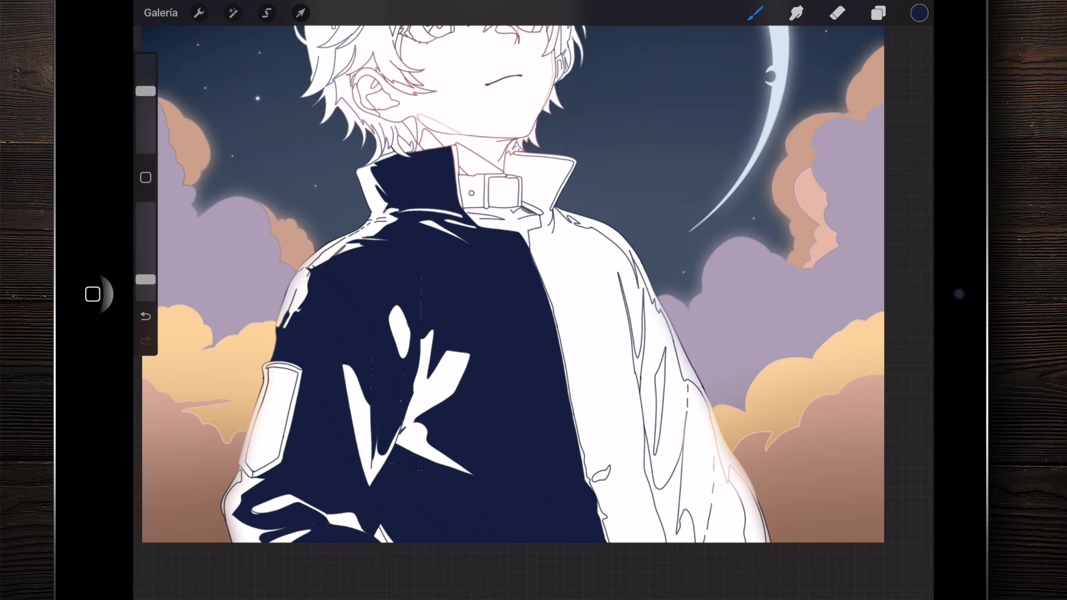
left_click_drag(503, 223, 427, 195)
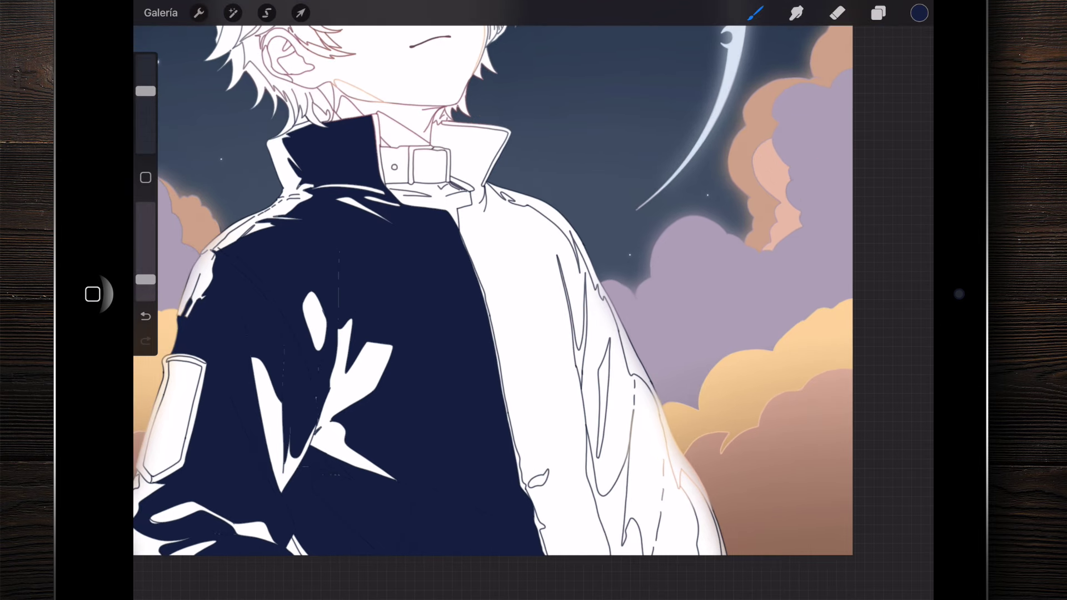
left_click_drag(919, 12, 571, 293)
mouse_move(500, 277)
left_mouse_down()
mouse_move(500, 289)
mouse_move(500, 184)
left_mouse_up()
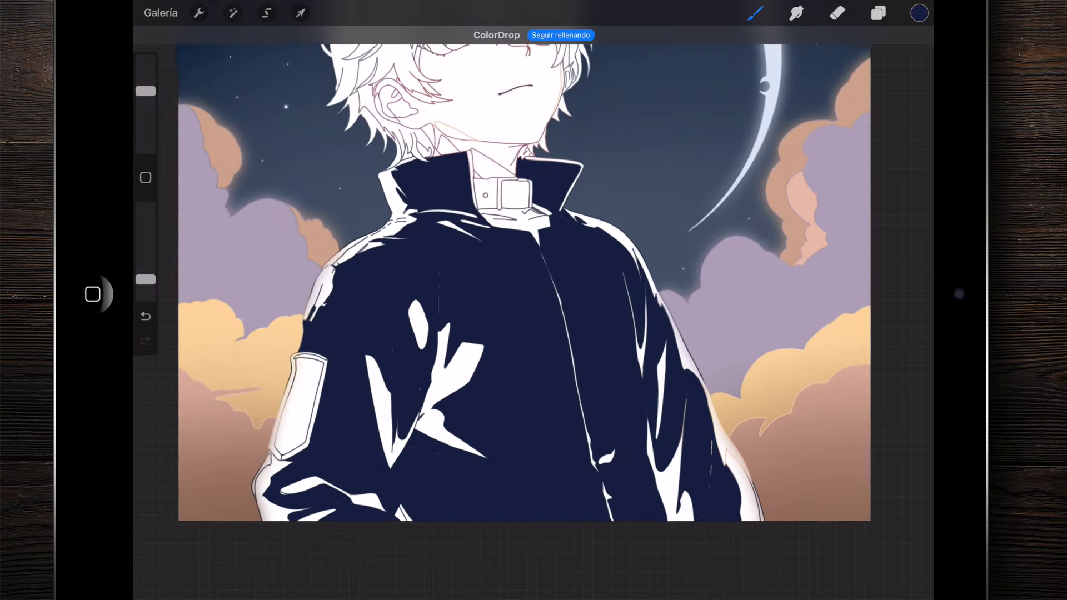
left_click_drag(500, 277, 483, 316)
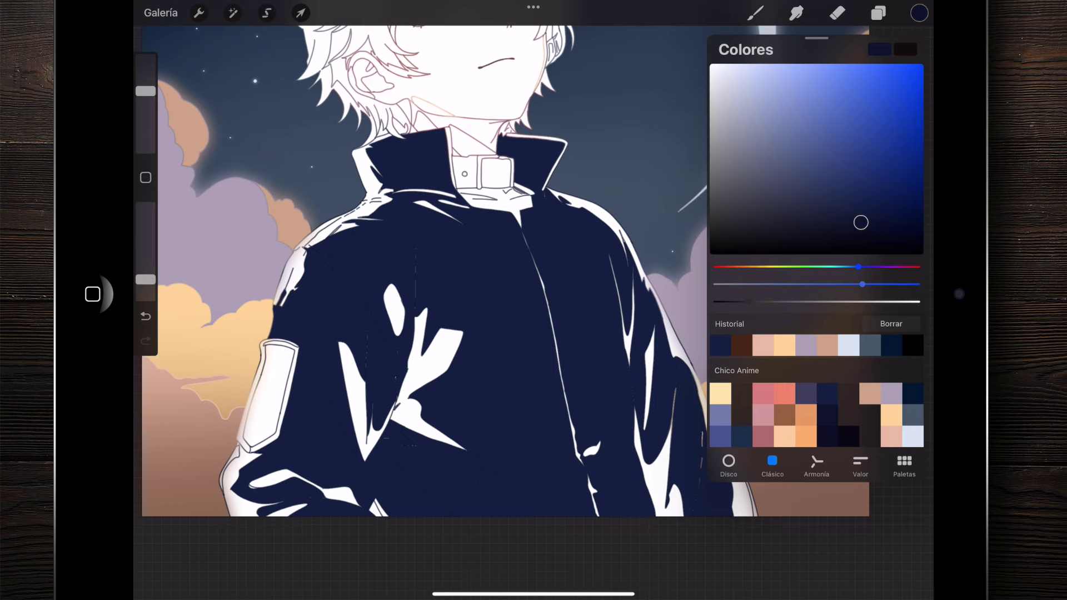
Step: Fill the two white ovals on the jacket with dark navy
left_click(755, 13)
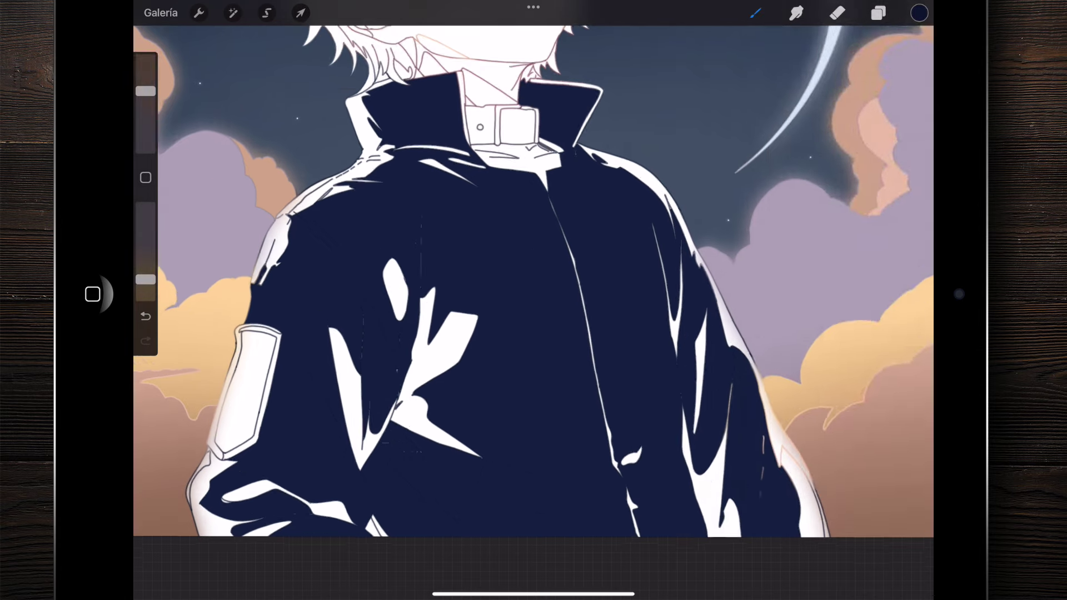
scroll(533, 312, "up", 5)
left_click_drag(919, 13, 538, 286)
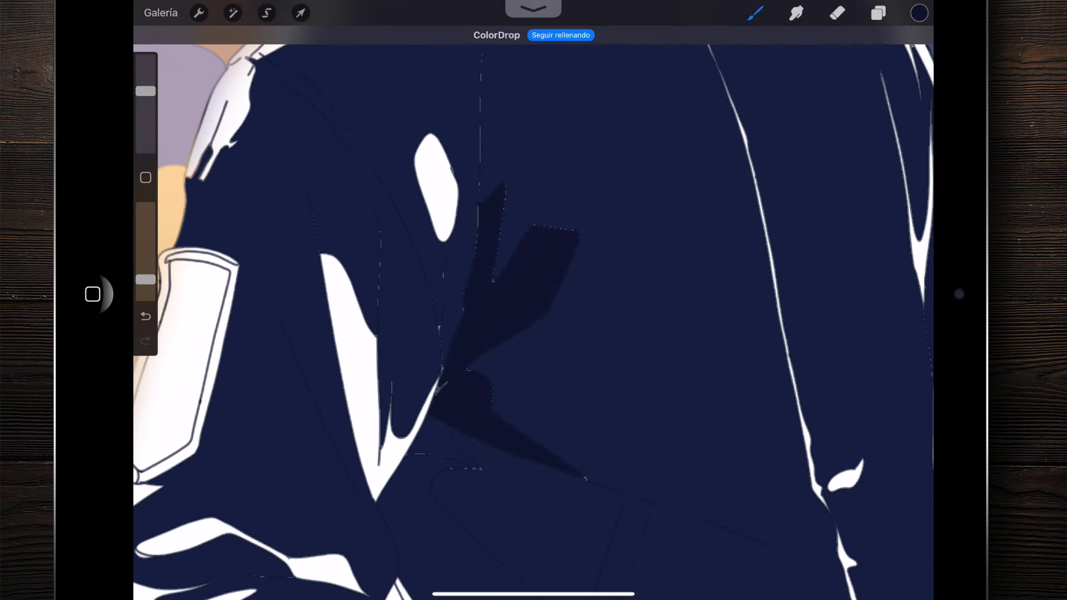
left_click(442, 186)
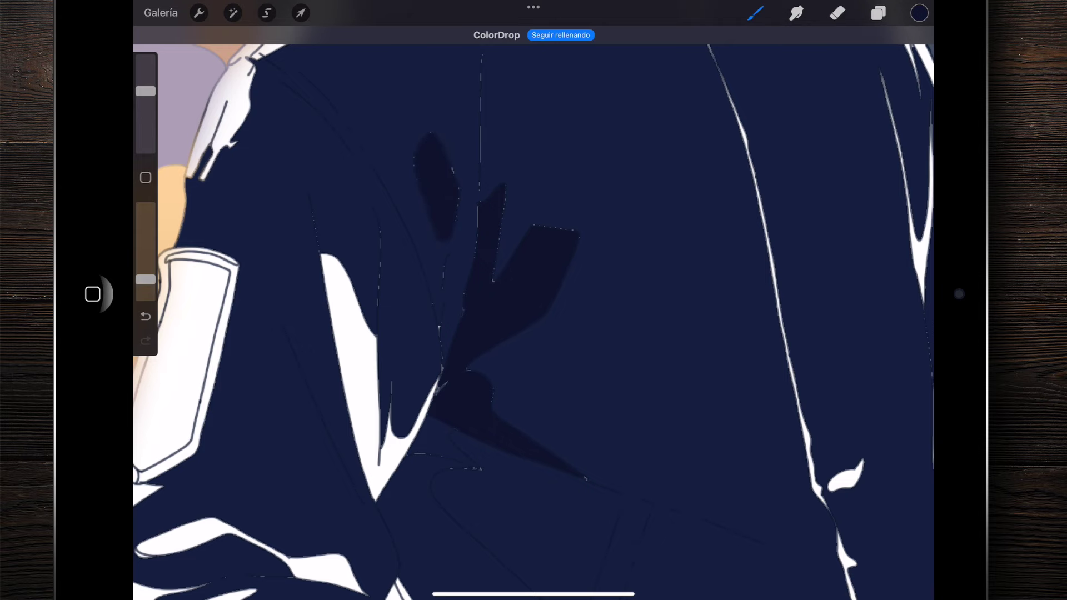
scroll(533, 300, "down", 5)
scroll(534, 250, "up", 3)
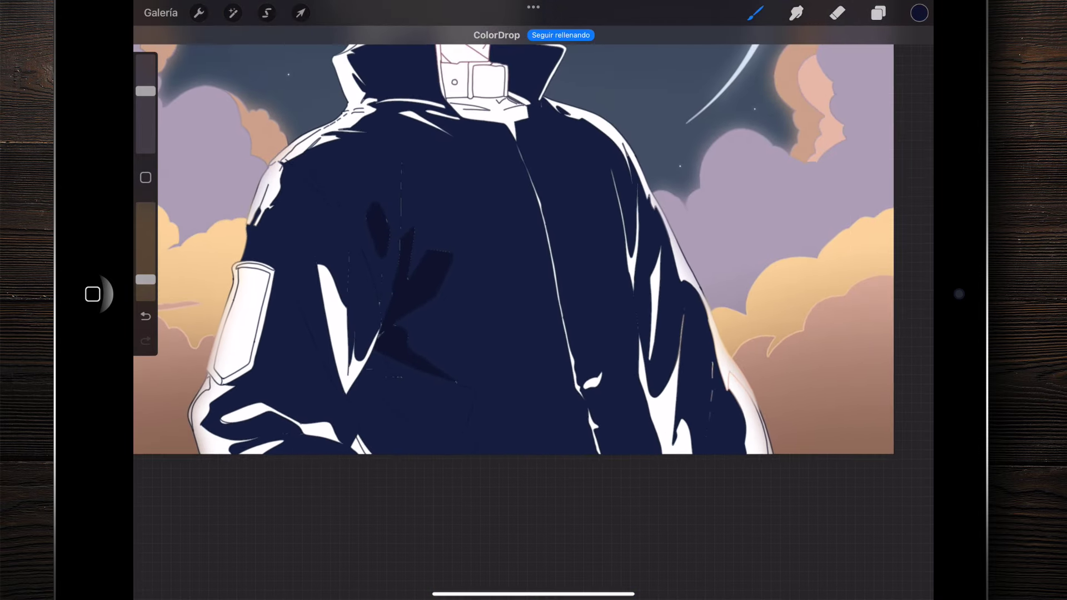
scroll(592, 380, "up", 10)
Step: Fill another white oval and the gap near the lower sleeve with navy
left_click_drag(919, 13, 628, 361)
scroll(533, 250, "down", 10)
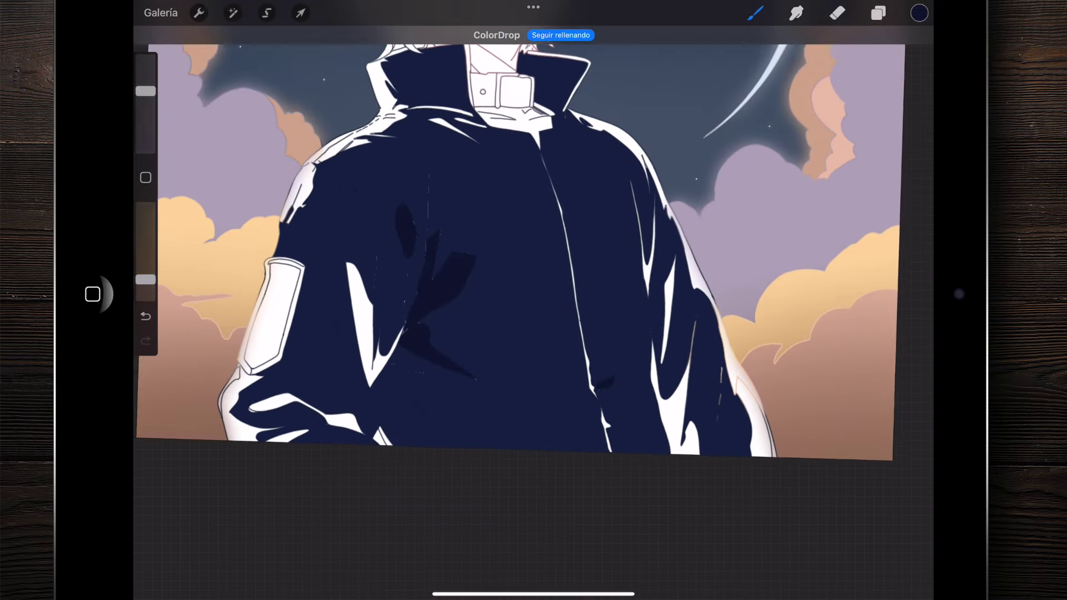
scroll(311, 400, "up", 10)
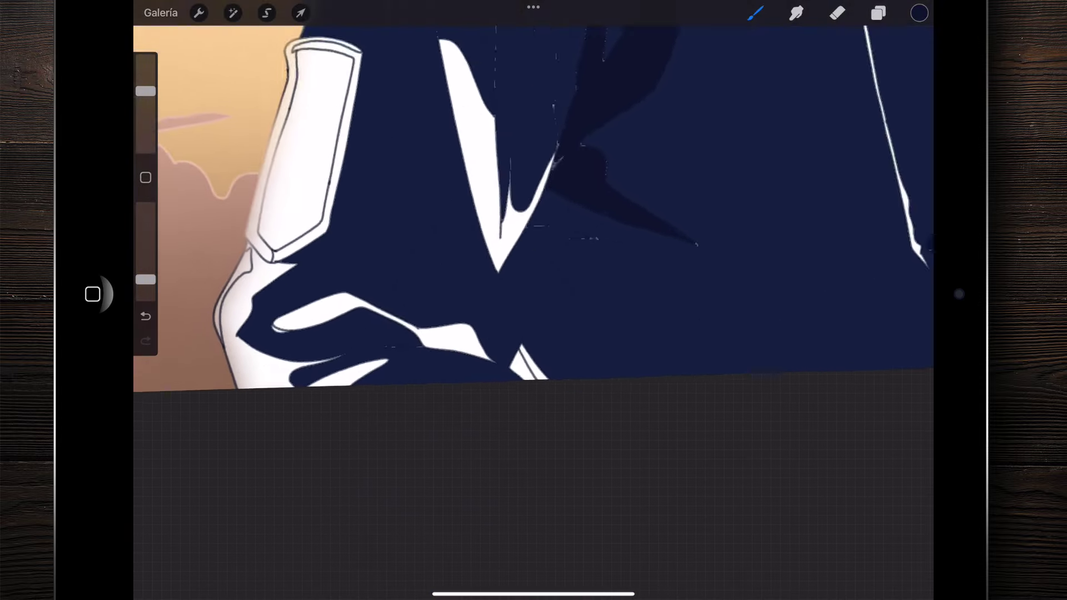
left_click_drag(919, 13, 459, 386)
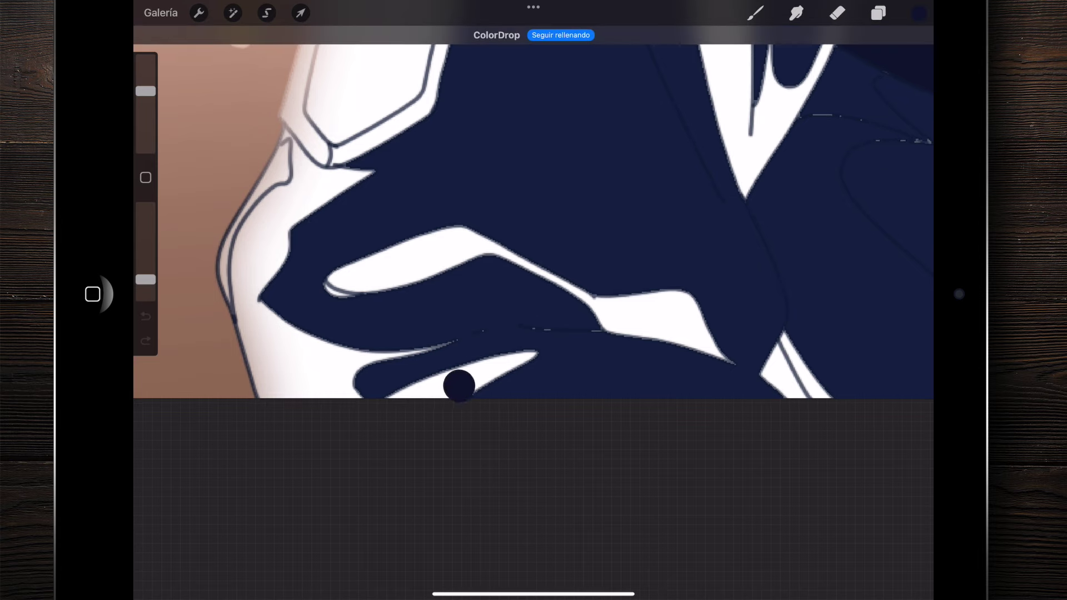
scroll(534, 222, "down", 10)
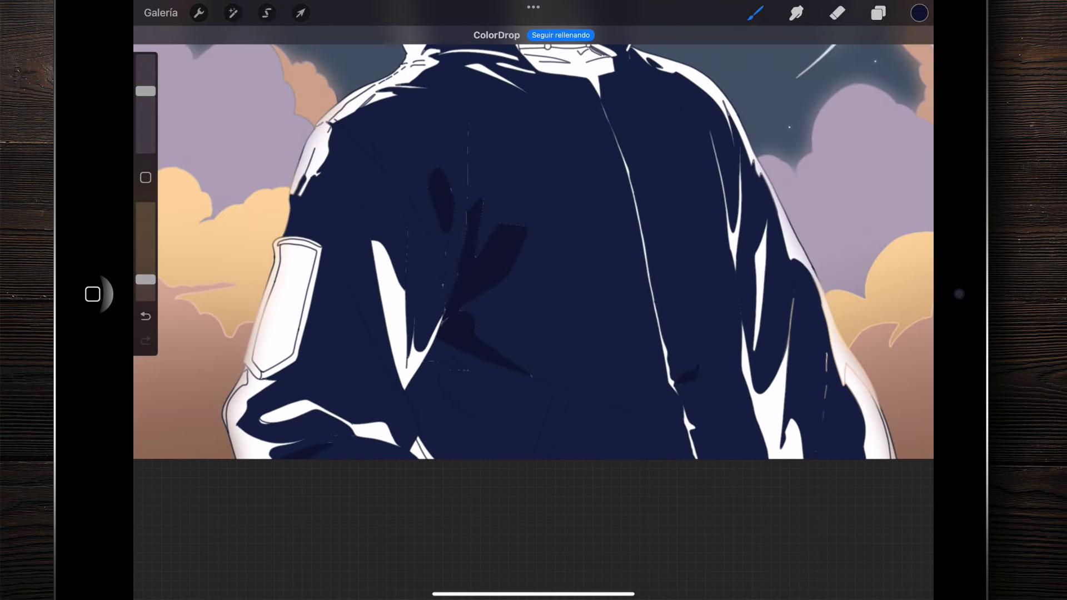
scroll(534, 250, "down", 3)
scroll(533, 250, "down", 3)
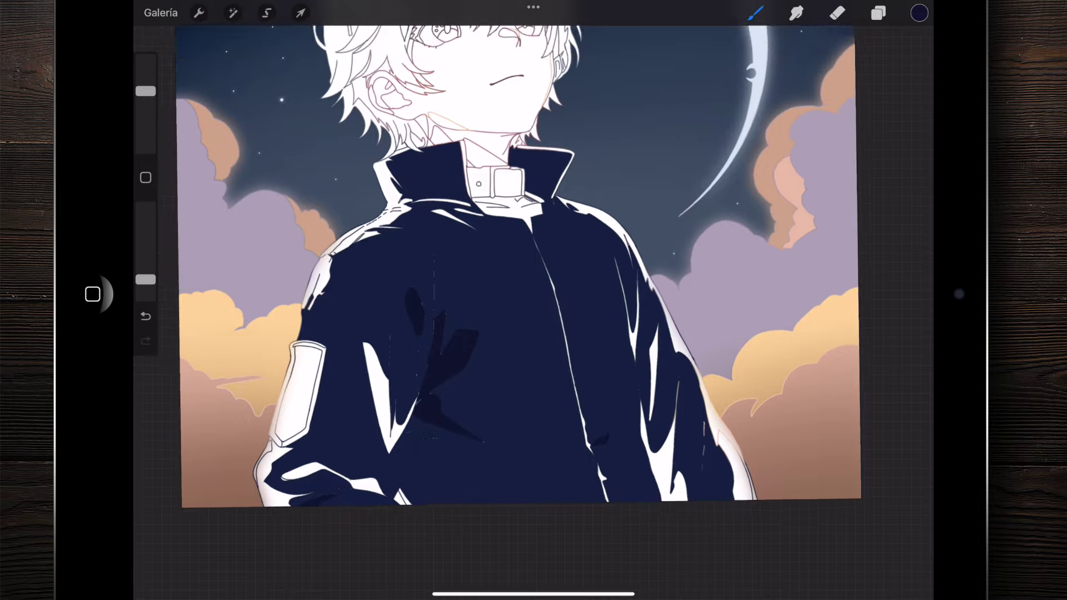
scroll(533, 250, "down", 2)
scroll(533, 250, "down", 2)
scroll(478, 266, "up", 2)
scroll(478, 266, "up", 2)
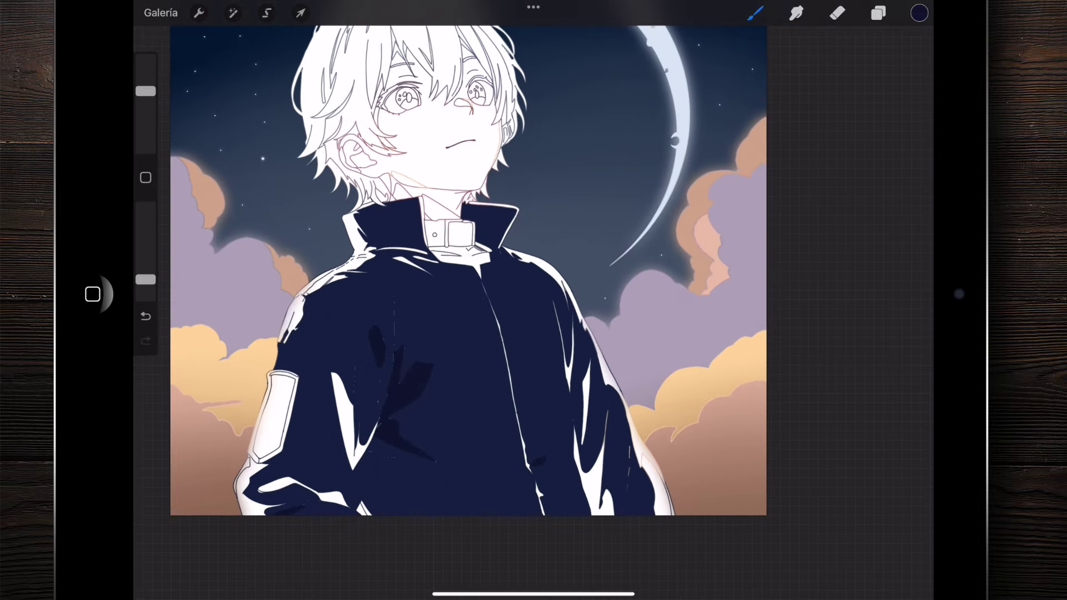
Step: Switch to a slightly different dark navy and fill the white V shape on the jacket
left_click(919, 13)
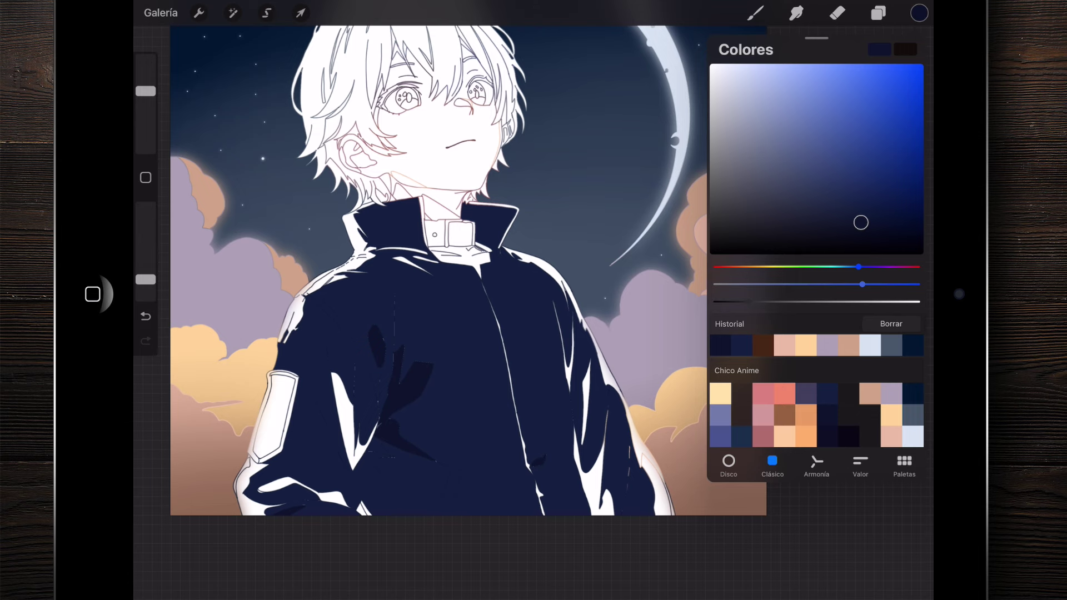
left_click(846, 228)
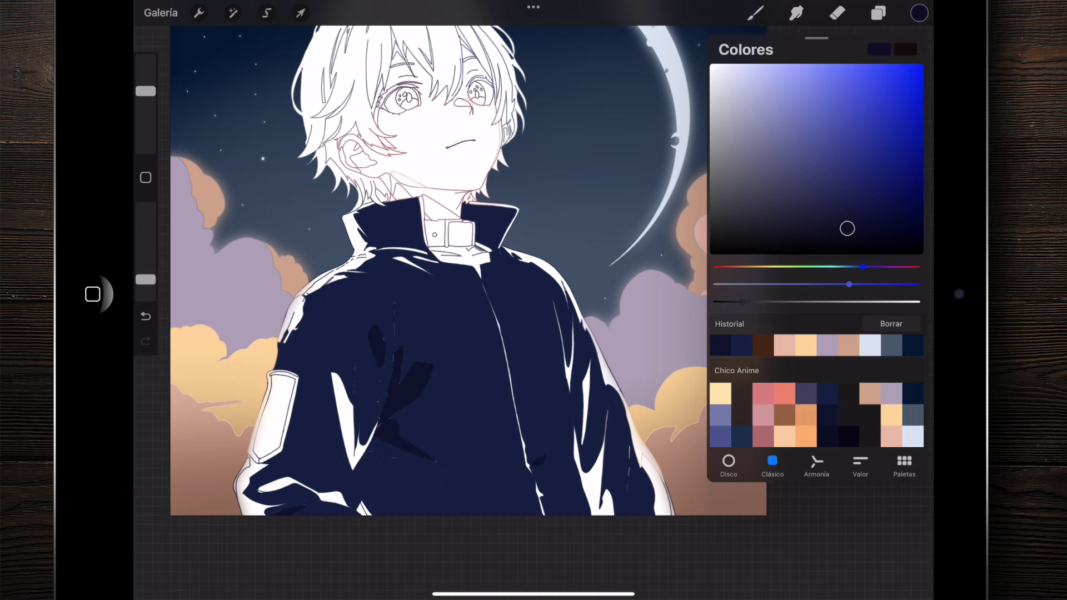
left_click(755, 13)
scroll(478, 278, "up", 1)
scroll(478, 278, "up", 5)
scroll(477, 278, "up", 2)
left_click_drag(919, 13, 471, 321)
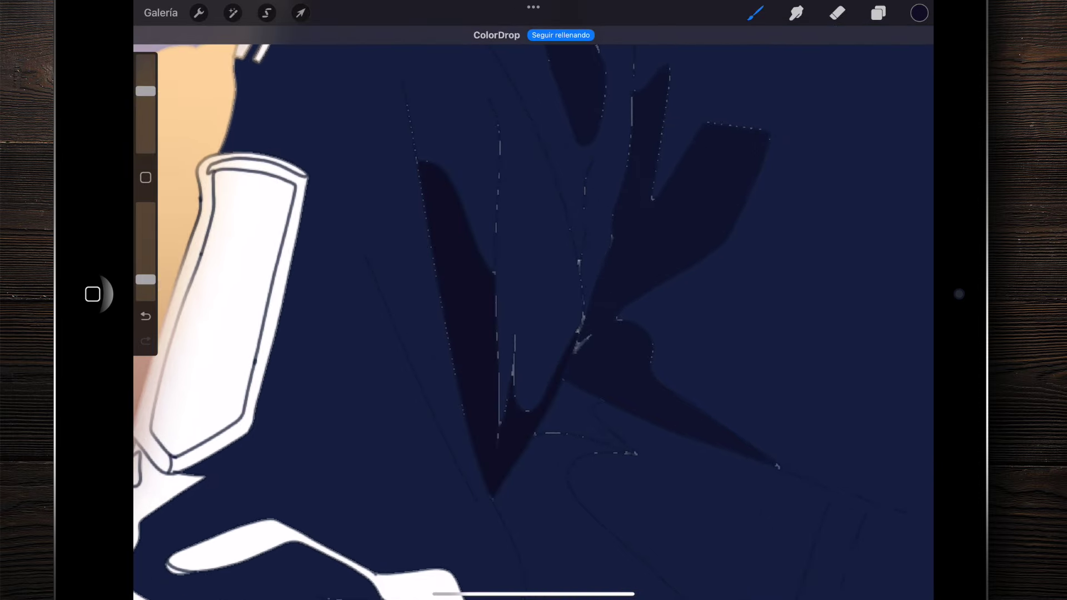
scroll(478, 278, "down", 1)
scroll(477, 277, "down", 2)
scroll(478, 278, "down", 2)
scroll(477, 278, "up", 1)
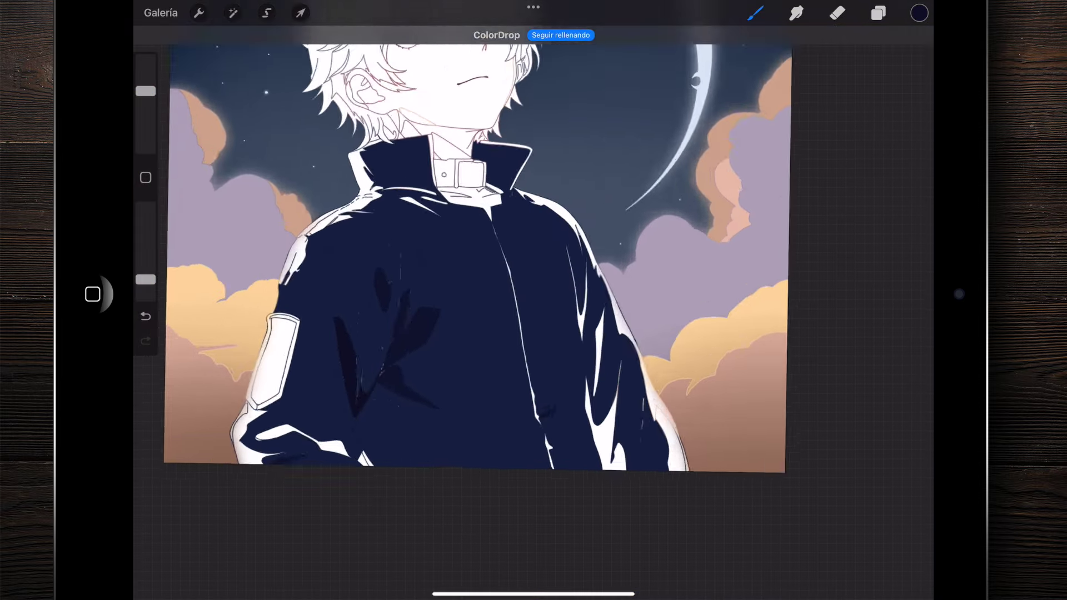
scroll(478, 278, "up", 3)
scroll(478, 278, "down", 1)
scroll(478, 278, "down", 1)
scroll(478, 278, "down", 1)
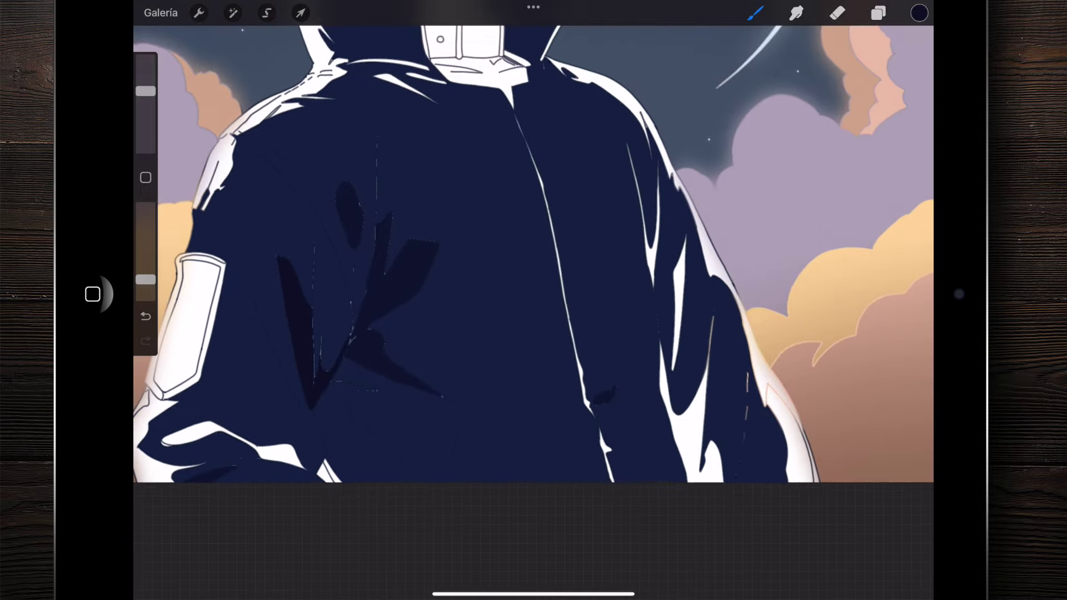
scroll(556, 278, "up", 3)
Step: Fill two sections of the jacket's white seam line with dark navy
left_click_drag(919, 13, 584, 342)
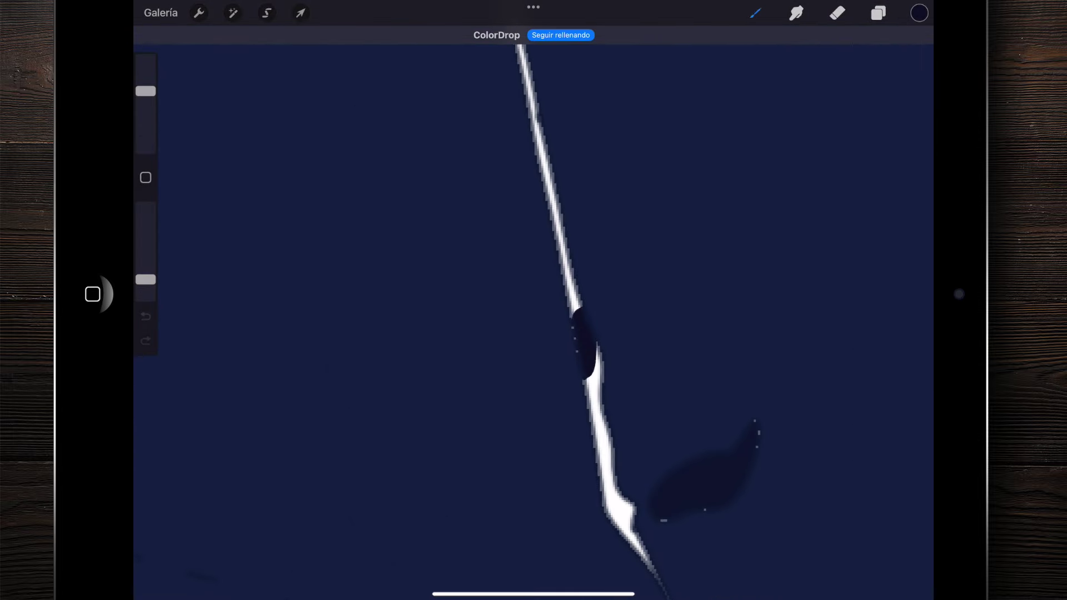
scroll(533, 300, "down", 1)
scroll(533, 300, "down", 2)
scroll(533, 300, "down", 2)
scroll(534, 300, "down", 1)
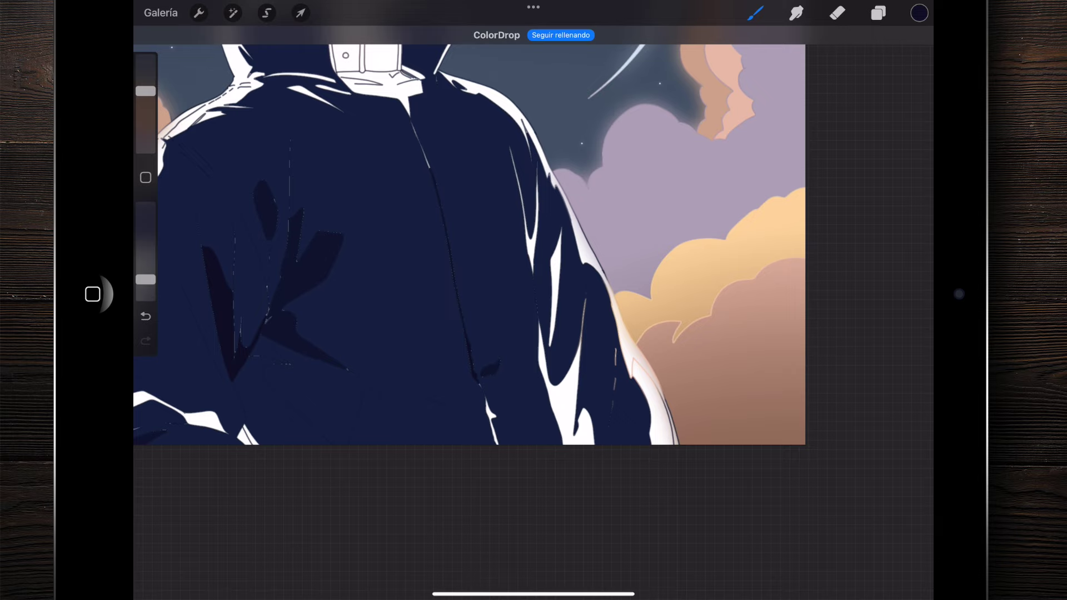
scroll(533, 300, "up", 5)
left_click_drag(919, 13, 549, 389)
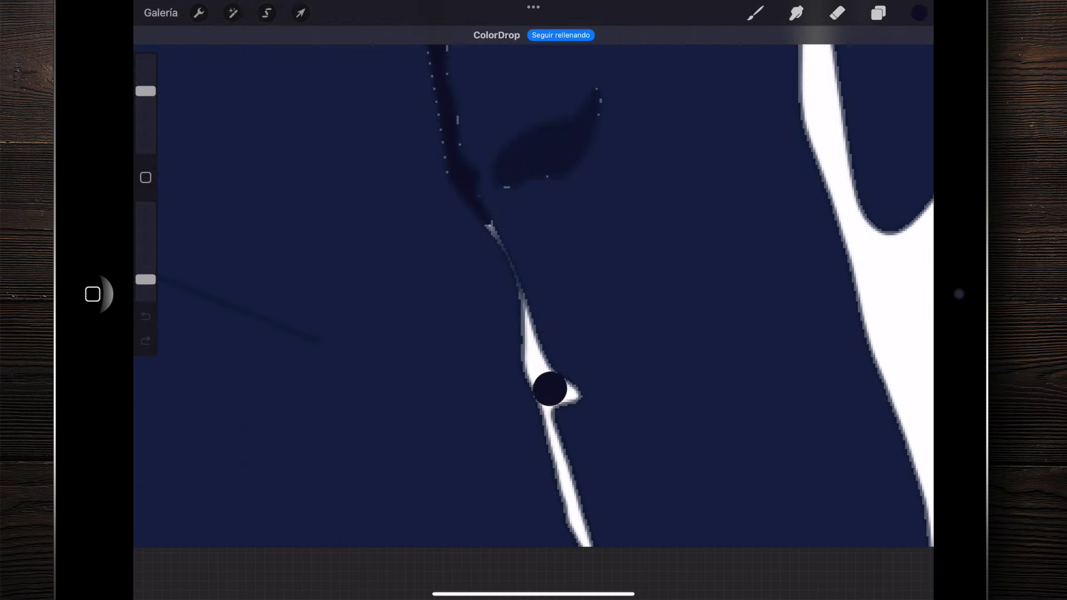
scroll(533, 300, "down", 2)
scroll(533, 300, "up", 2)
scroll(534, 300, "up", 2)
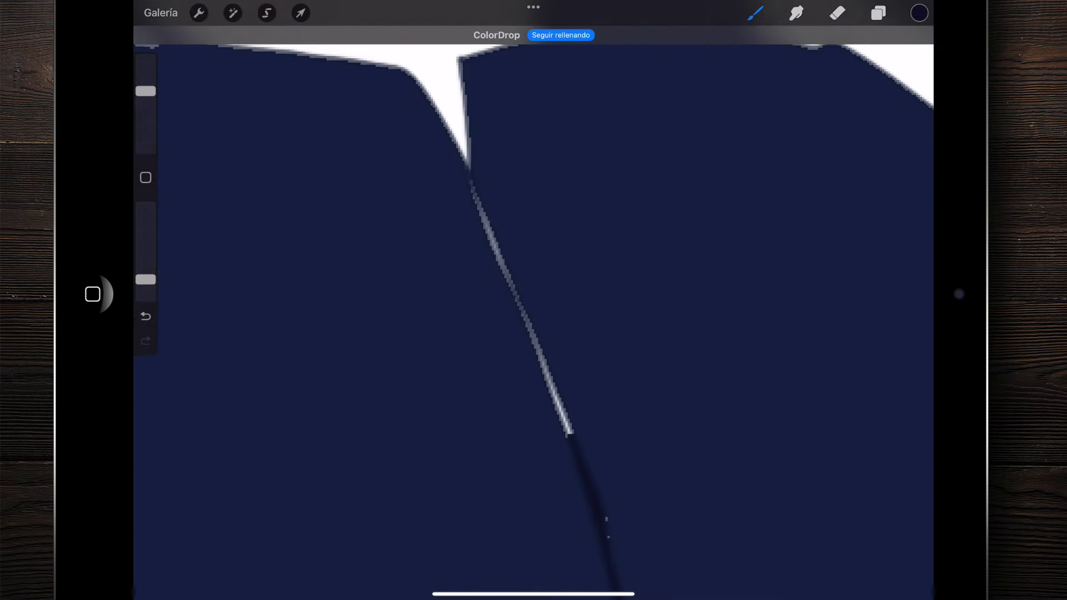
Step: Continue filling the top jacket white areas, undoing a seam fill that flooded the canvas
left_click(900, 72)
left_click(311, 53)
scroll(533, 300, "up", 1)
left_click_drag(724, 216, 566, 433)
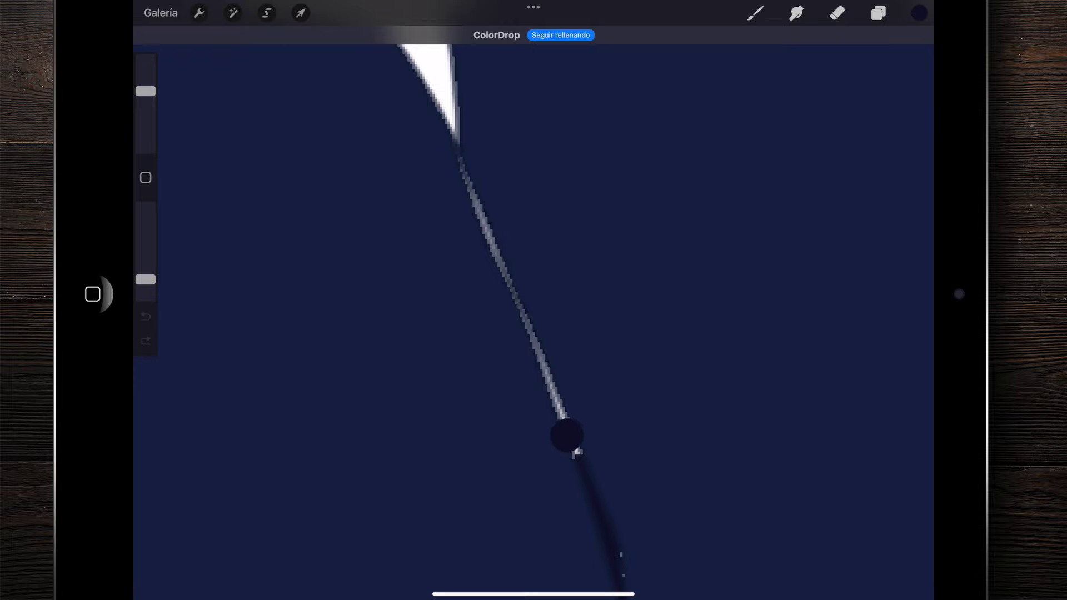
left_click(145, 315)
scroll(533, 300, "down", 3)
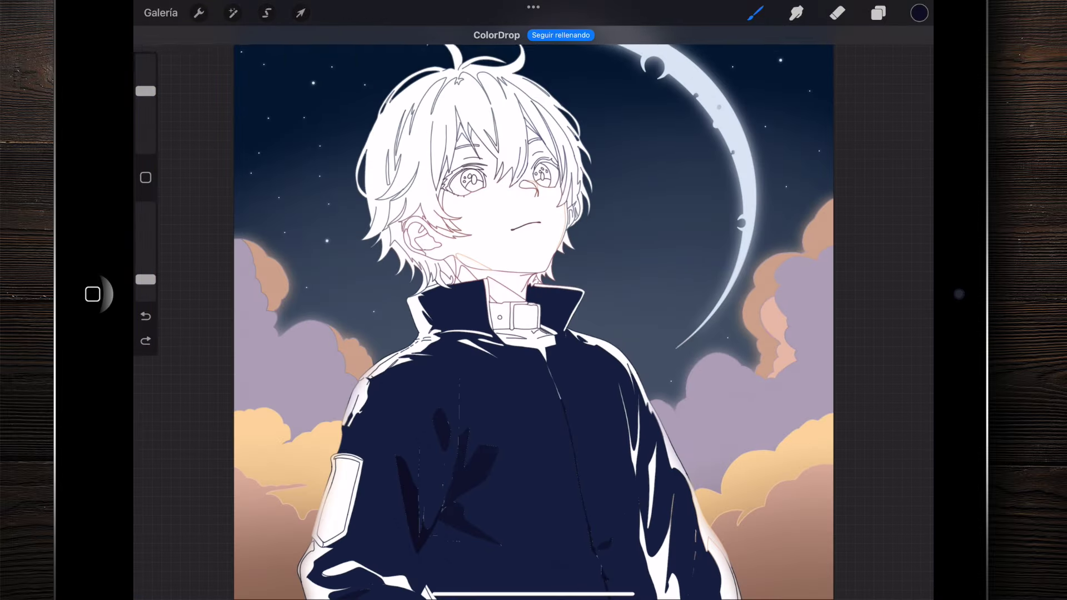
scroll(533, 300, "up", 2)
scroll(533, 300, "up", 1)
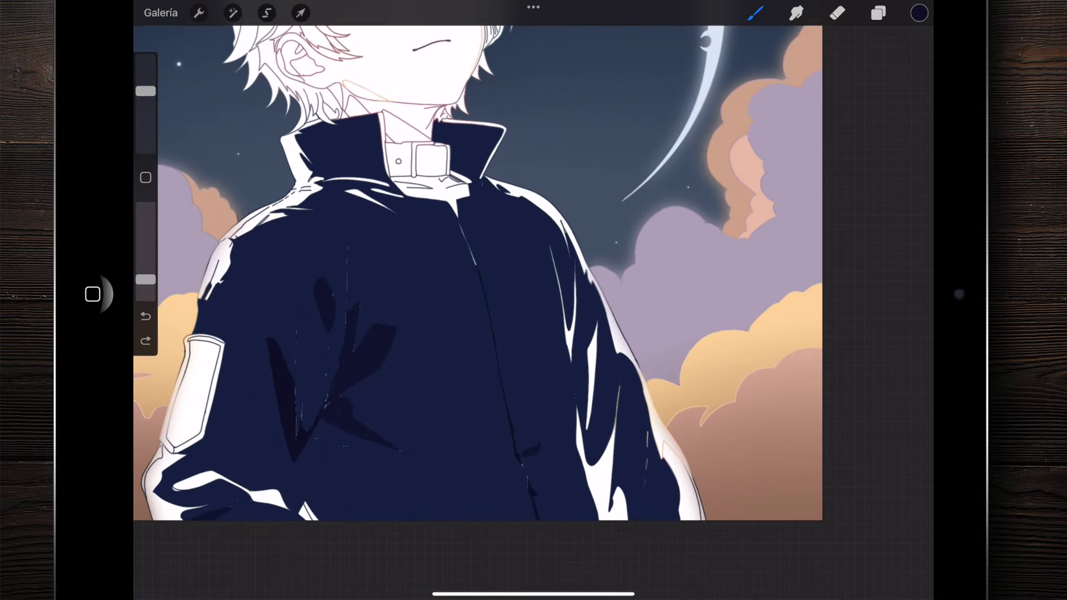
scroll(477, 272, "down", 1)
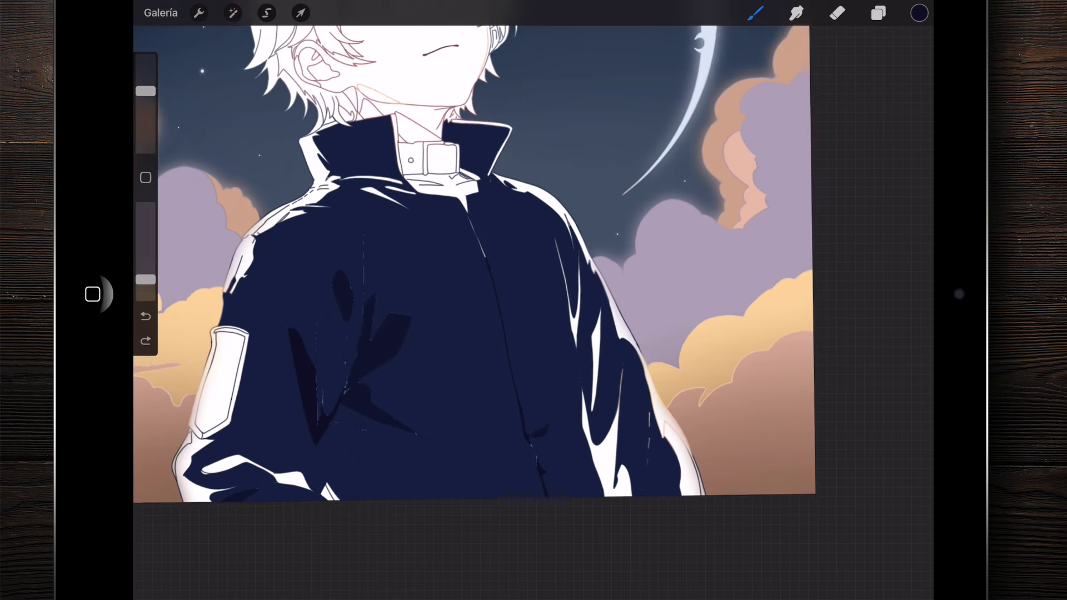
scroll(611, 278, "up", 3)
scroll(611, 277, "up", 2)
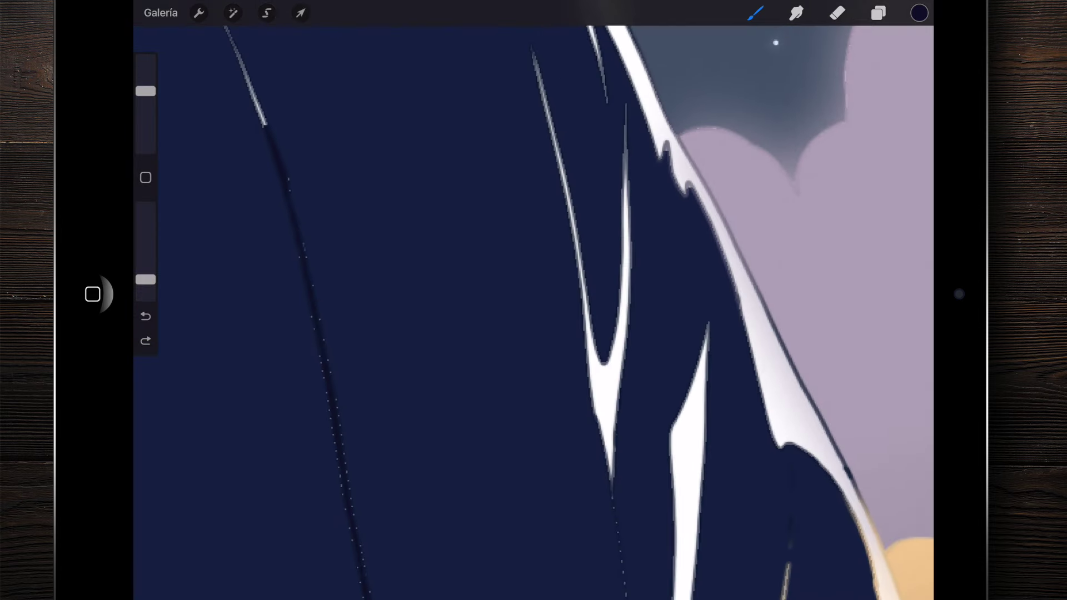
Step: Fill the white gap along the jacket's right side with navy
left_click_drag(919, 12, 614, 350)
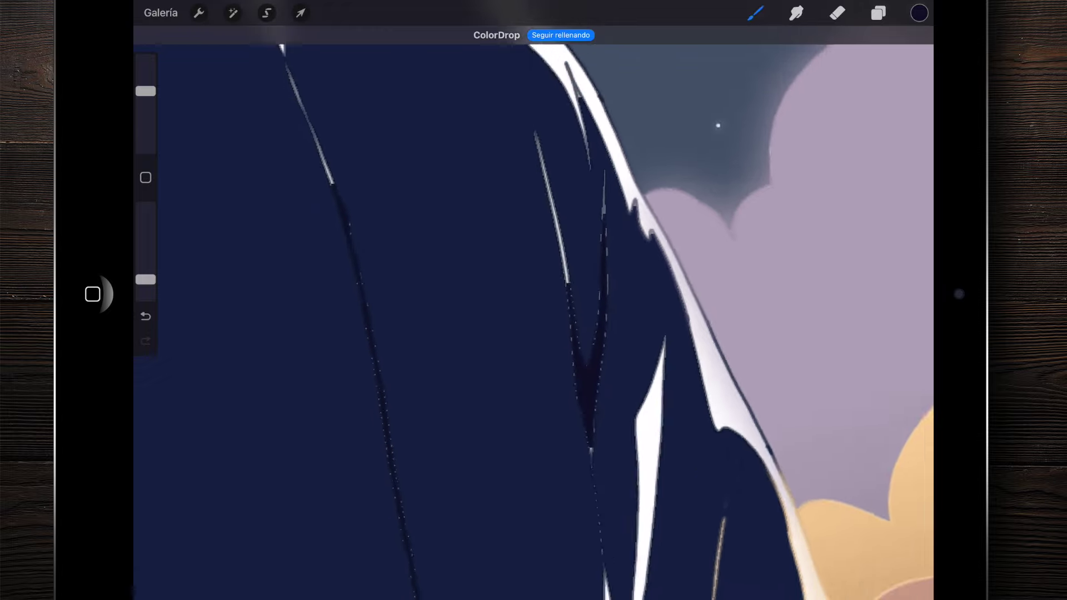
scroll(533, 300, "down", 3)
scroll(500, 278, "down", 3)
scroll(500, 277, "up", 2)
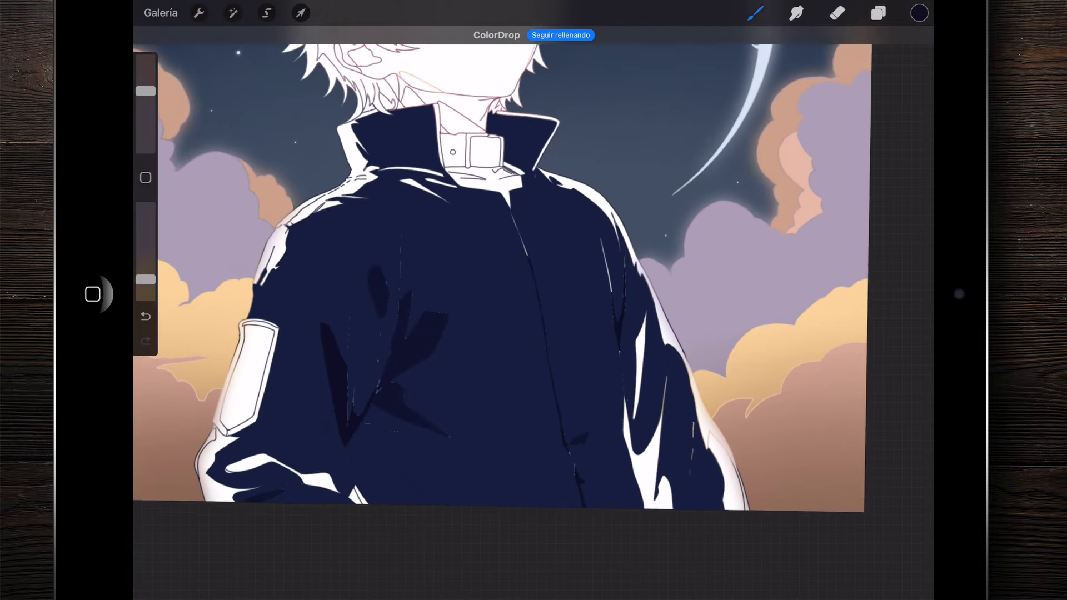
scroll(499, 278, "down", 1)
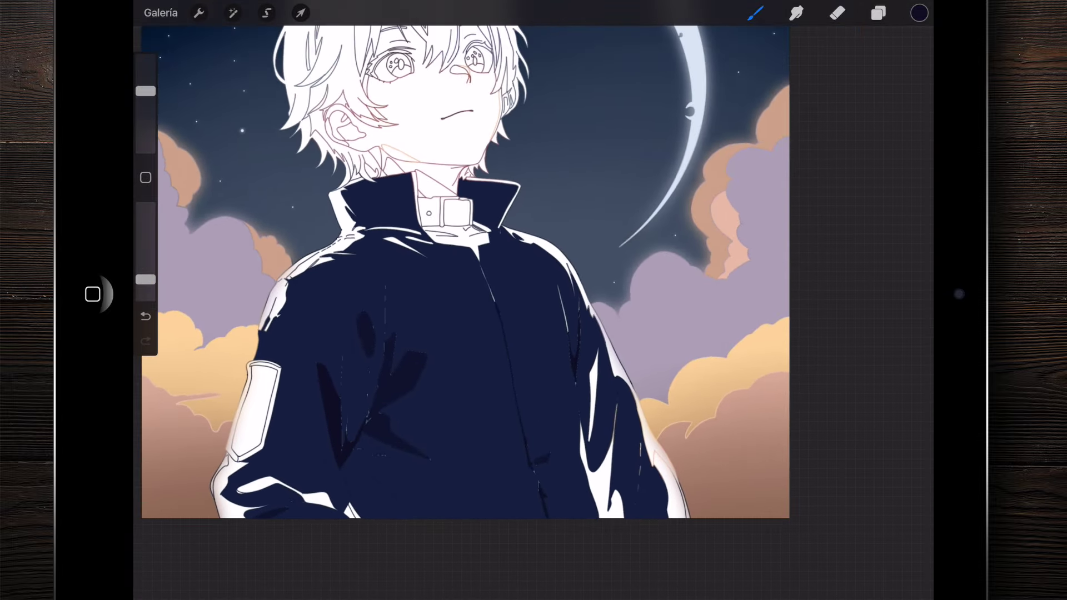
left_click(877, 13)
left_click(919, 13)
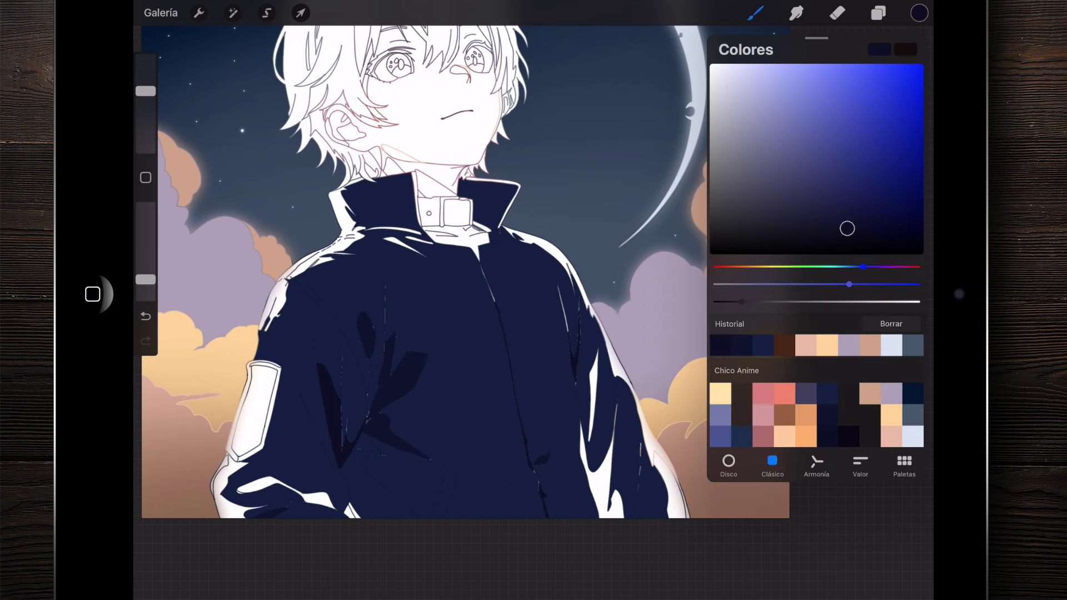
Step: Pick a darker violet-navy shade and fill a white gap in the jacket
left_click(848, 436)
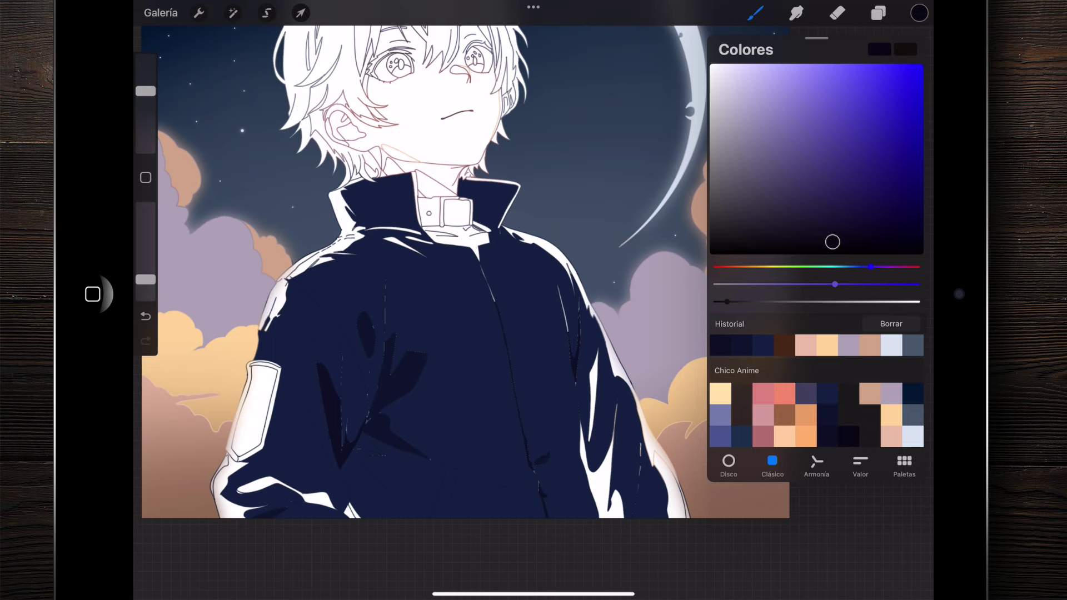
left_click(919, 13)
scroll(361, 417, "up", 5)
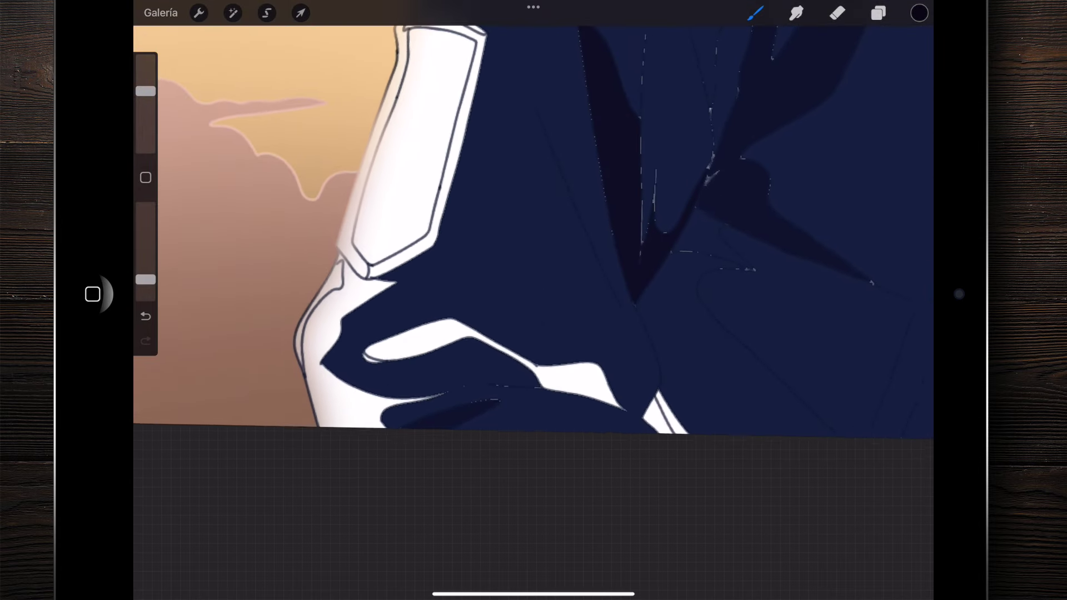
left_click_drag(918, 13, 436, 342)
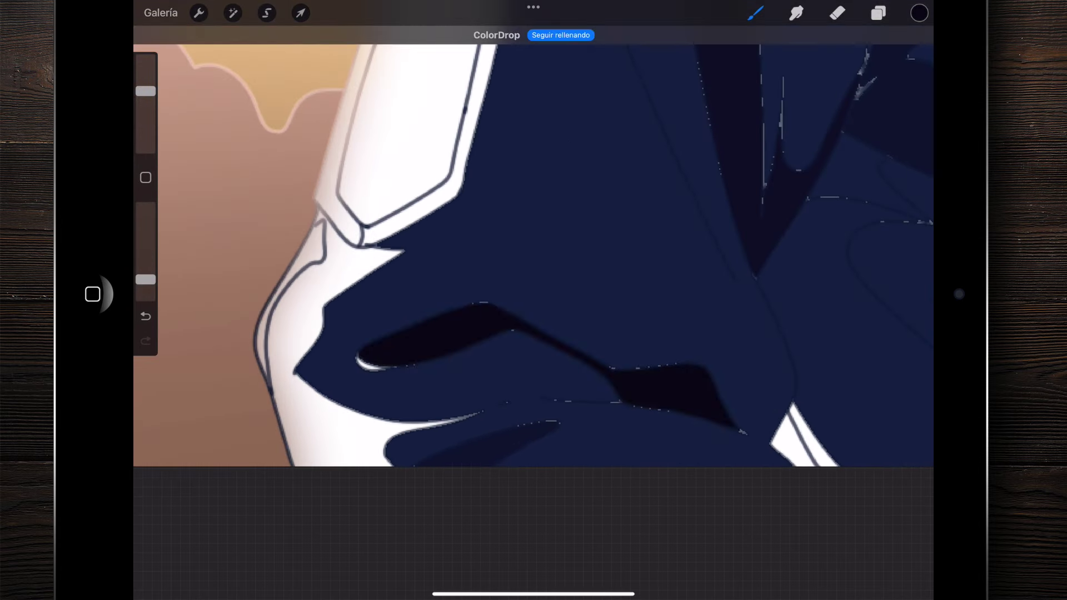
scroll(534, 244, "down", 5)
scroll(506, 228, "up", 3)
scroll(505, 228, "down", 3)
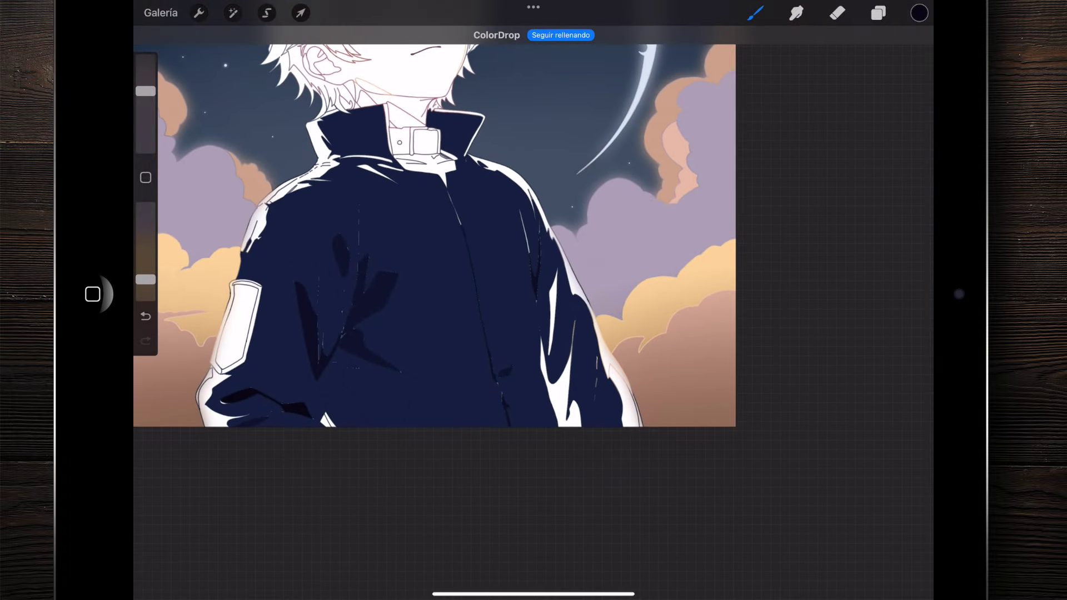
scroll(600, 344, "up", 5)
scroll(600, 345, "up", 2)
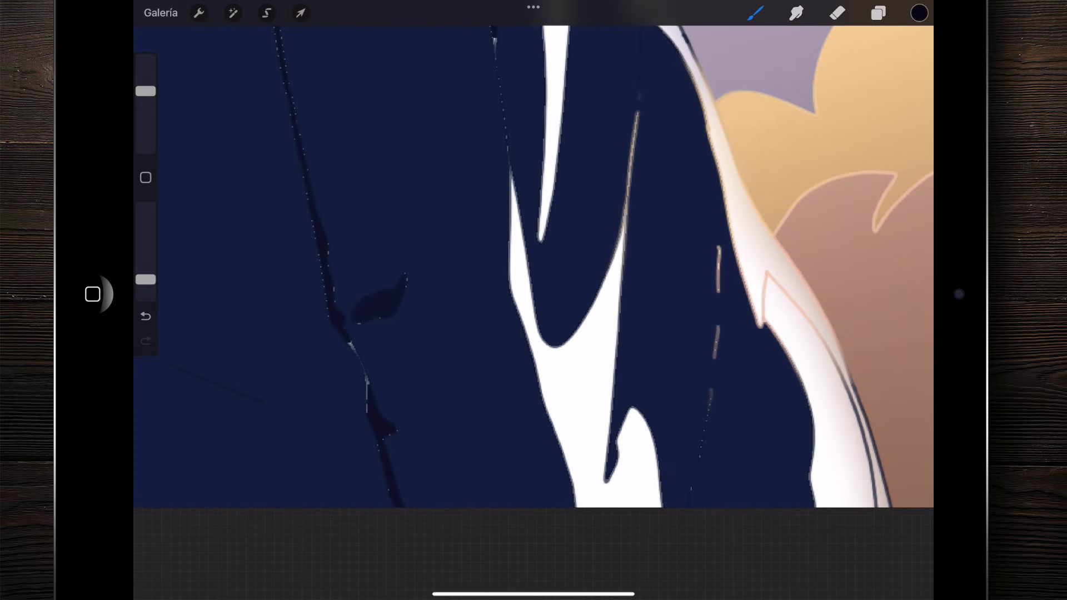
Step: Fill the remaining white shapes on the jacket's right side with the same navy
left_click_drag(911, 3, 911, 222)
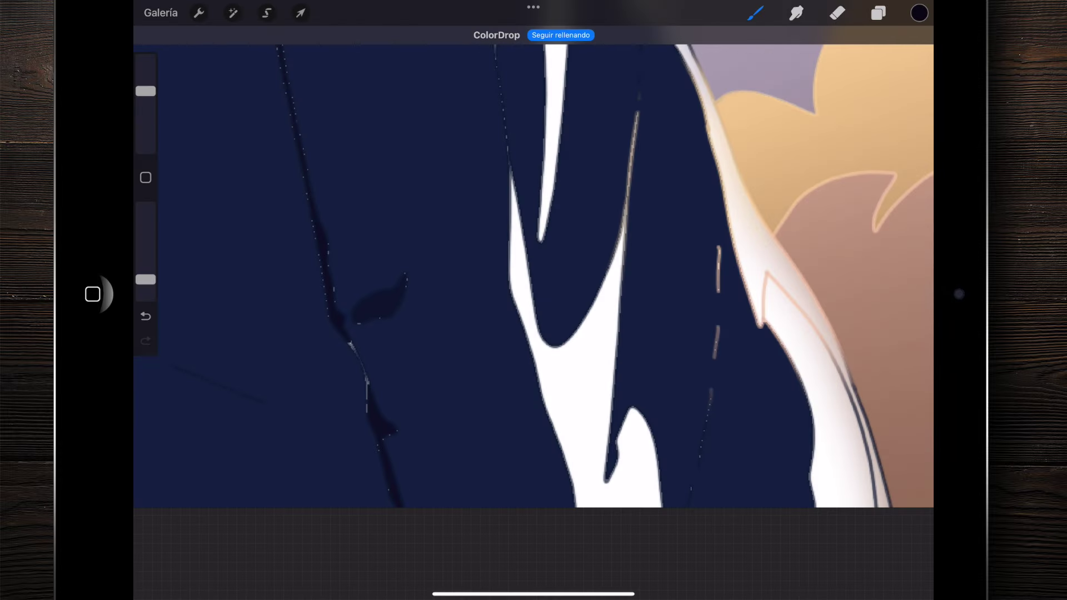
left_click_drag(911, 25, 569, 379)
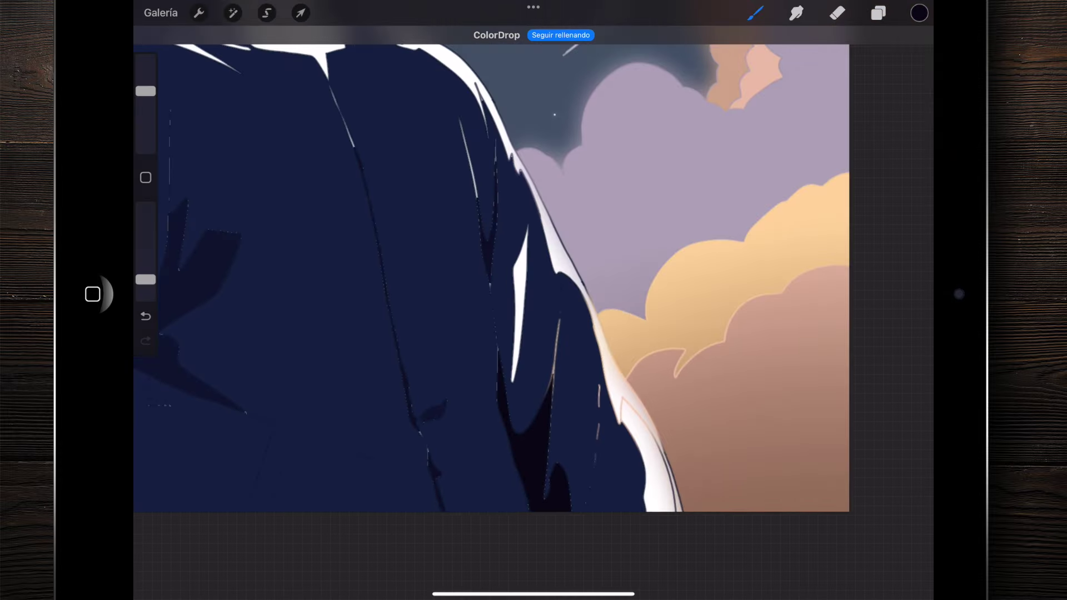
scroll(534, 278, "up", 3)
left_click(576, 278)
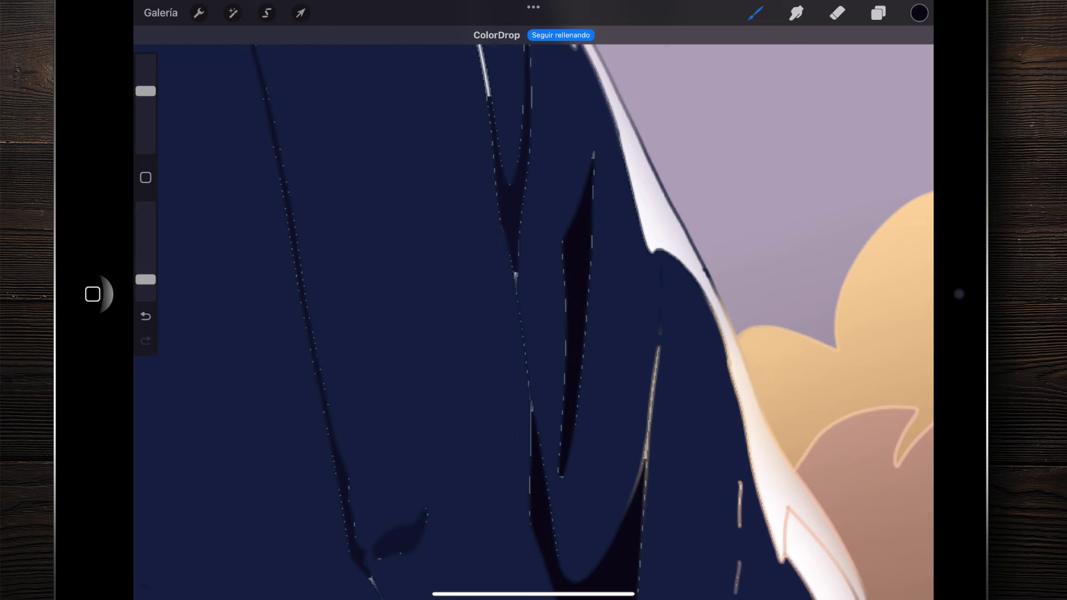
scroll(533, 300, "down", 3)
scroll(452, 255, "down", 5)
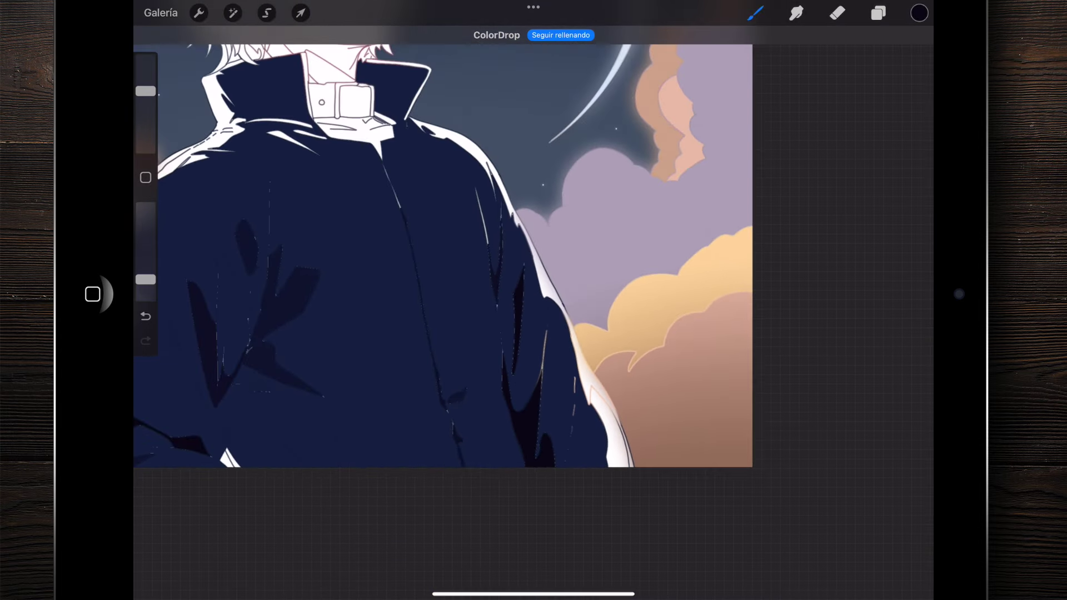
scroll(445, 261, "down", 2)
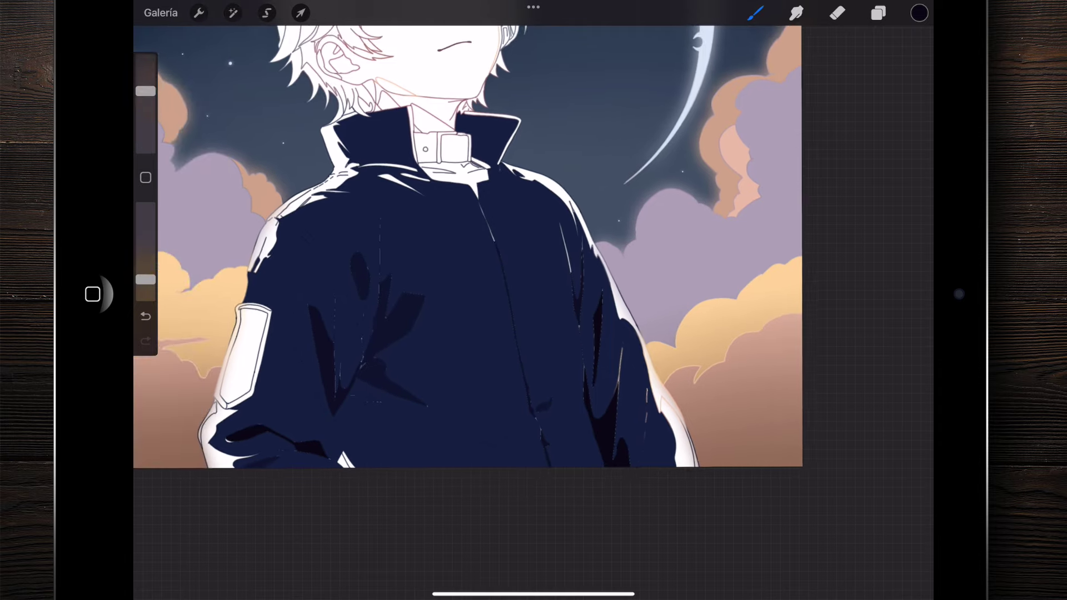
scroll(445, 261, "down", 2)
scroll(445, 261, "down", 2)
left_click(919, 12)
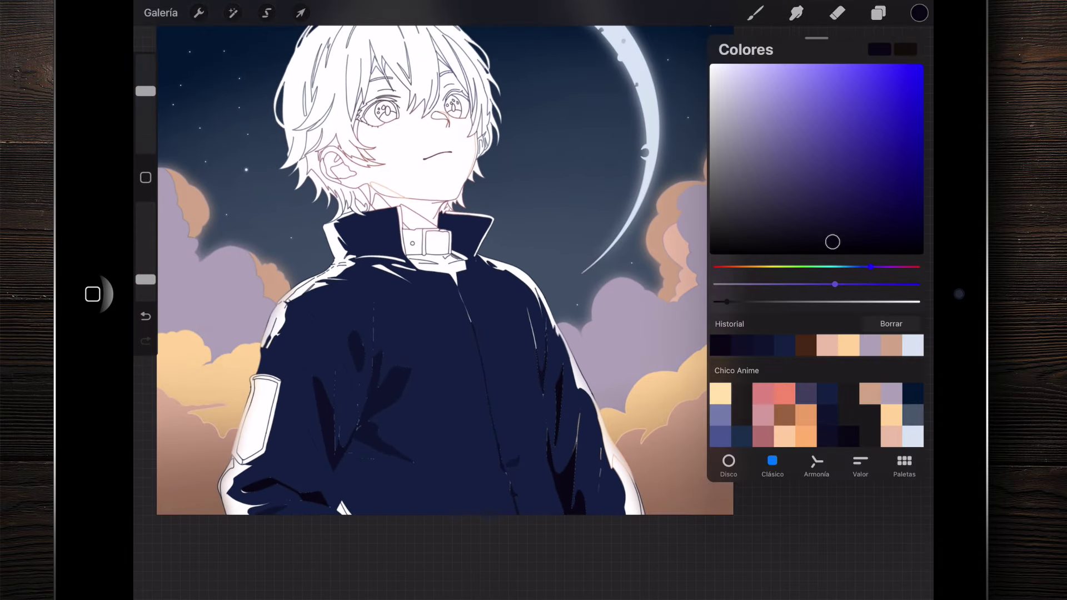
Step: Pick a muted greyish purple and fill the lower sleeve area with it
left_click(805, 392)
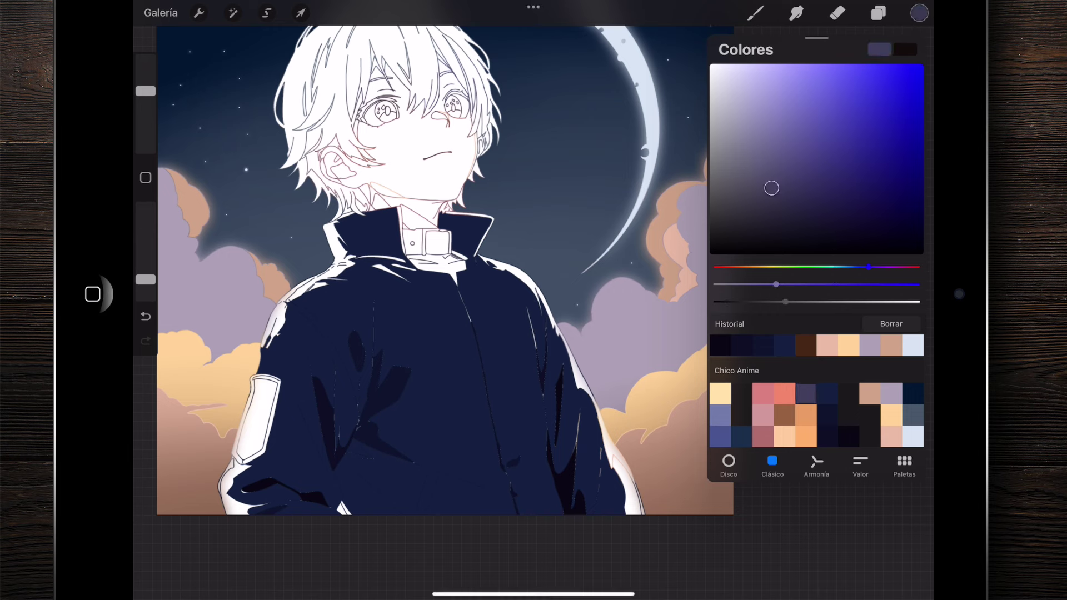
scroll(334, 417, "up", 2)
scroll(333, 417, "up", 5)
scroll(333, 417, "up", 2)
left_click_drag(917, 14, 384, 381)
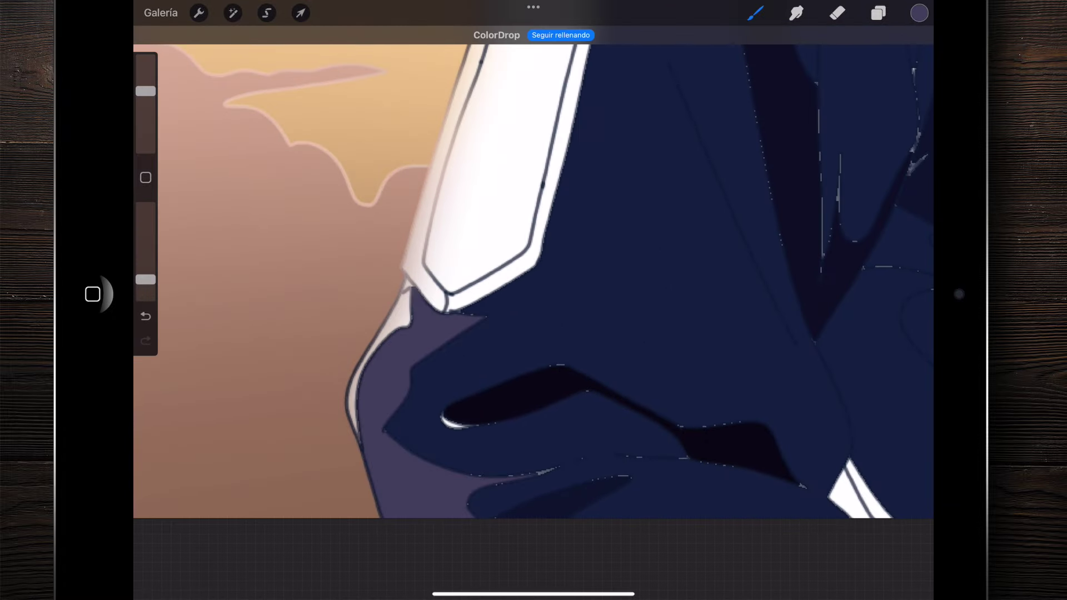
scroll(533, 278, "down", 3)
scroll(533, 278, "down", 2)
scroll(533, 244, "down", 3)
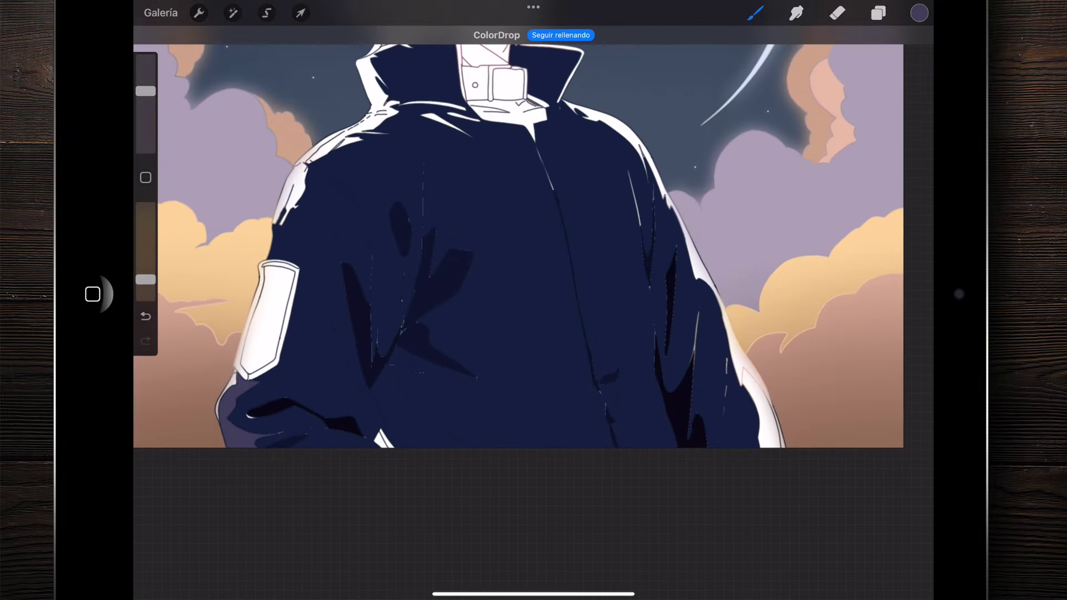
scroll(533, 244, "up", 2)
scroll(639, 305, "up", 5)
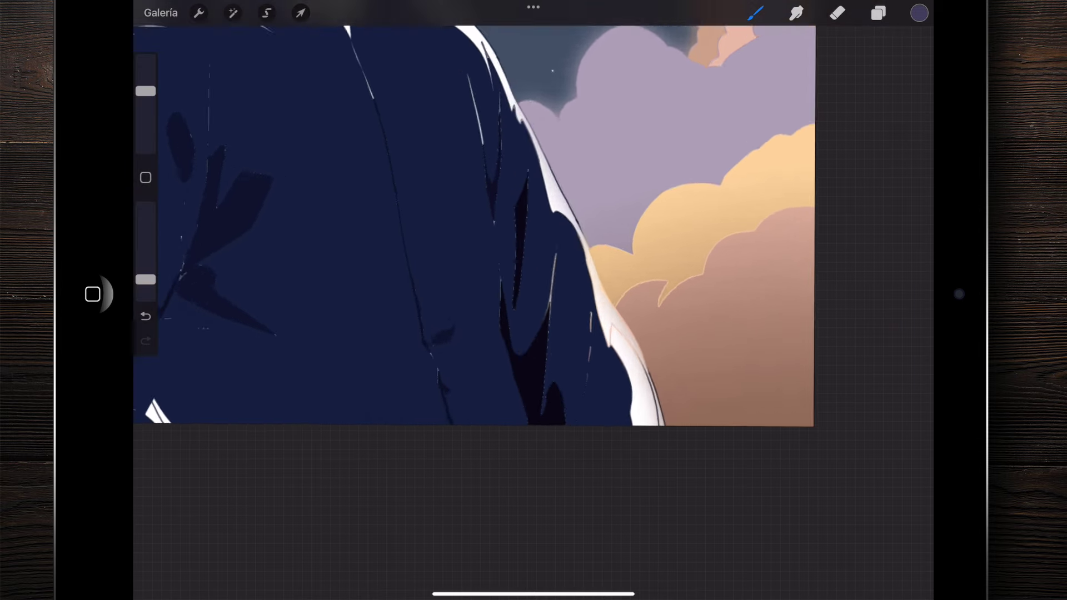
scroll(639, 305, "up", 2)
scroll(534, 244, "up", 1)
Step: Fill another part of the sleeve with the same greyish purple
left_click_drag(919, 13, 648, 339)
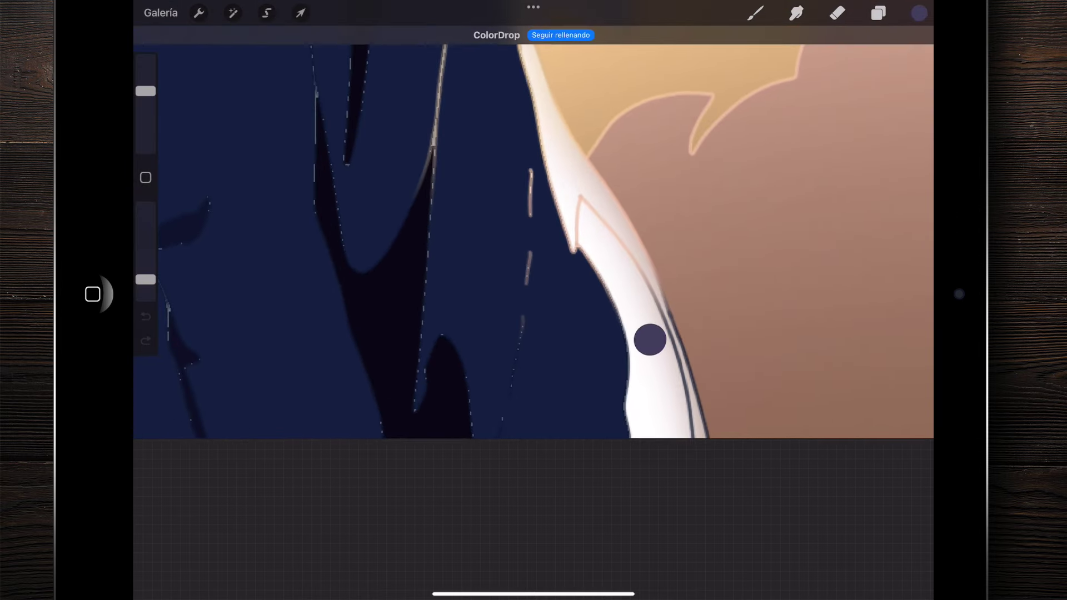
scroll(533, 245, "down", 5)
scroll(534, 244, "down", 2)
scroll(533, 300, "up", 1)
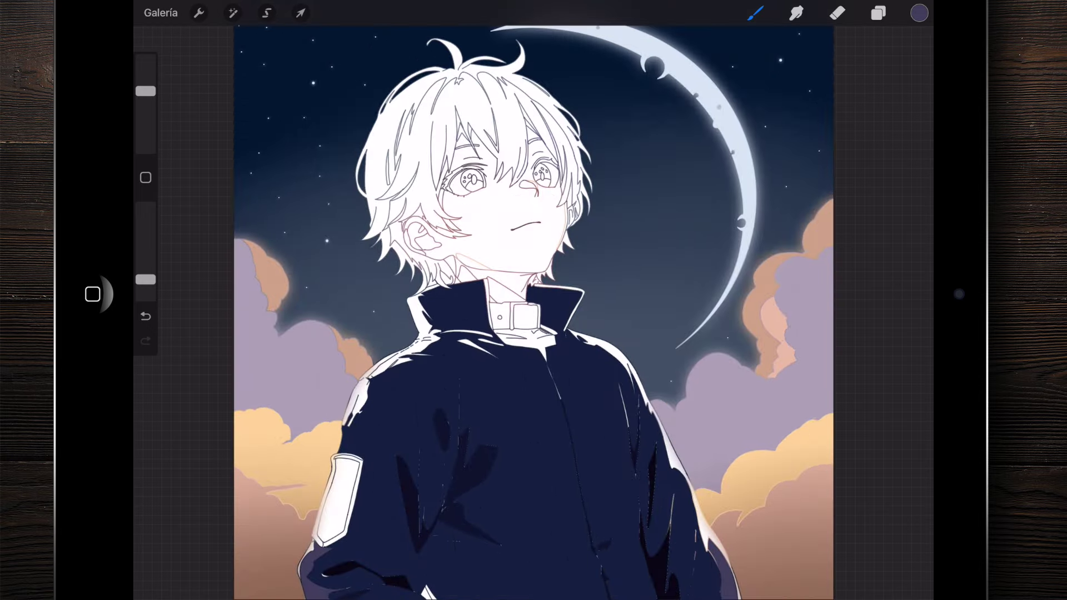
scroll(533, 300, "up", 2)
scroll(533, 300, "up", 1)
scroll(533, 300, "up", 1)
scroll(533, 300, "up", 1)
scroll(533, 300, "down", 2)
scroll(533, 300, "up", 1)
left_click(919, 13)
scroll(533, 300, "up", 1)
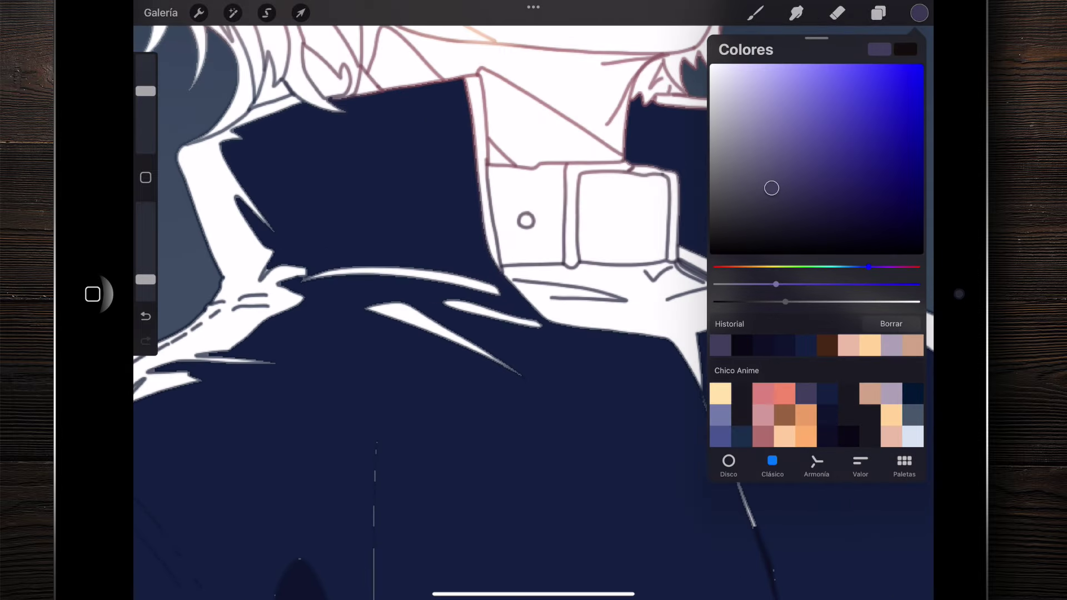
Step: Pick dark navy and drop it onto a white shape near the collar
left_click(805, 345)
scroll(533, 300, "down", 1)
scroll(534, 300, "up", 2)
scroll(533, 300, "up", 1)
left_click_drag(918, 14, 440, 305)
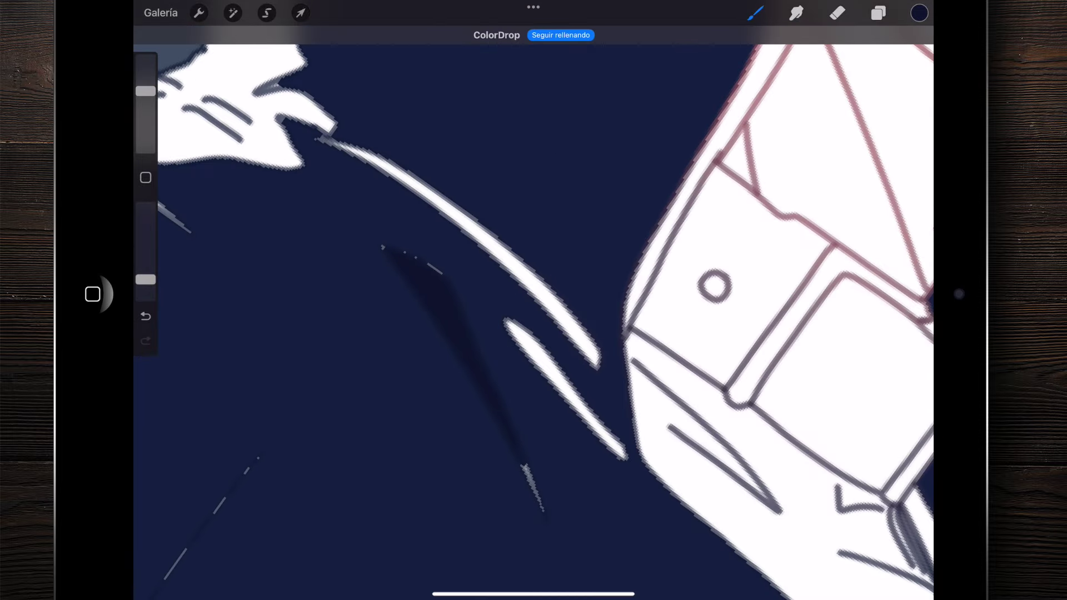
Step: Fill the sliver beside the collar and the long shoulder stripe with navy
left_click(537, 333)
scroll(533, 300, "up", 1)
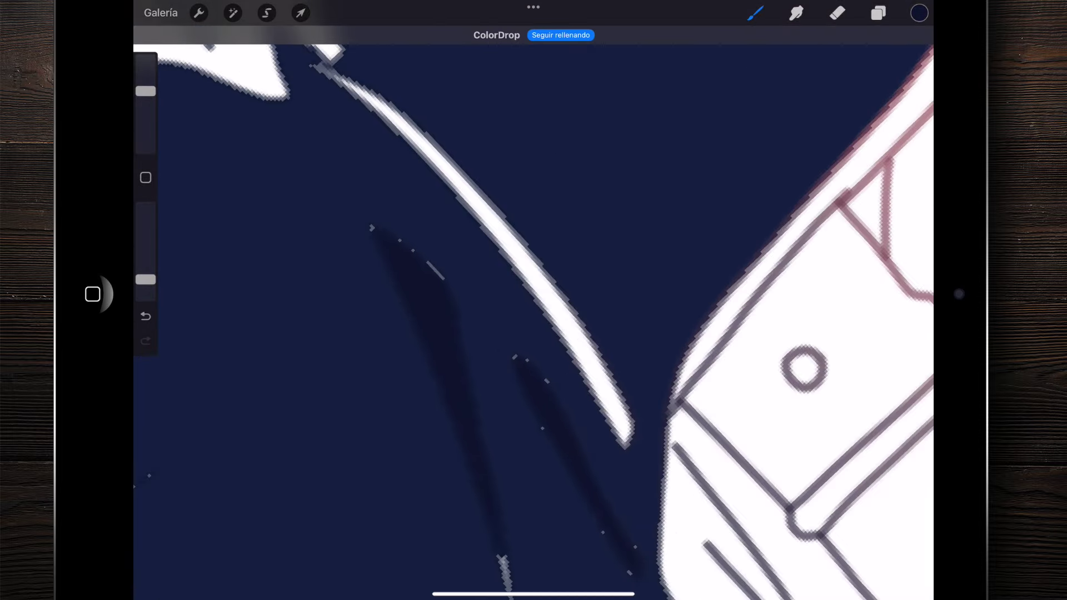
left_click(510, 245)
scroll(534, 300, "down", 2)
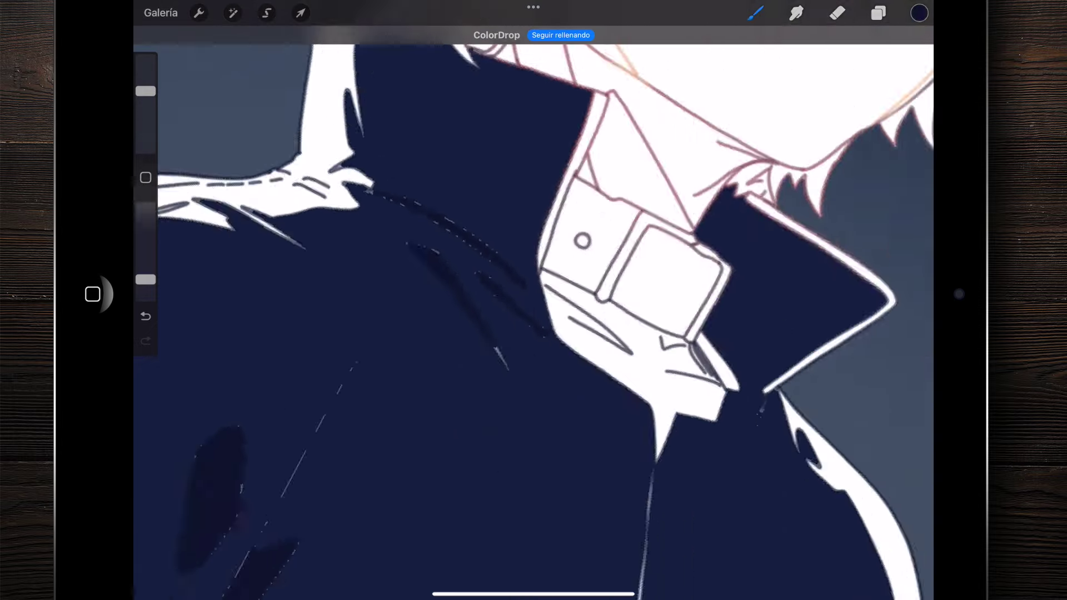
scroll(533, 300, "down", 5)
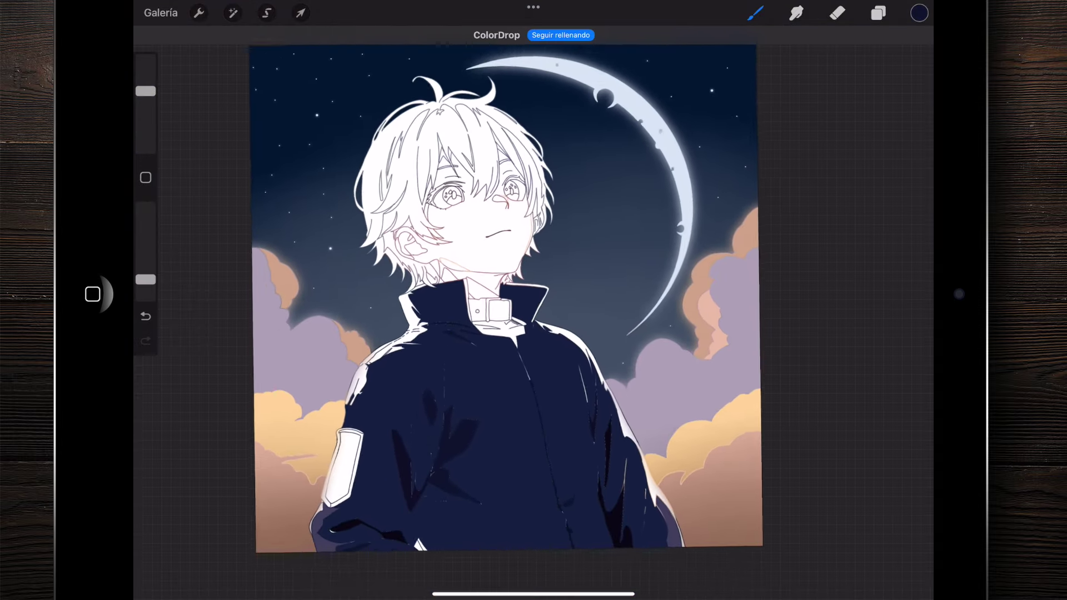
scroll(533, 300, "down", 2)
scroll(533, 300, "up", 2)
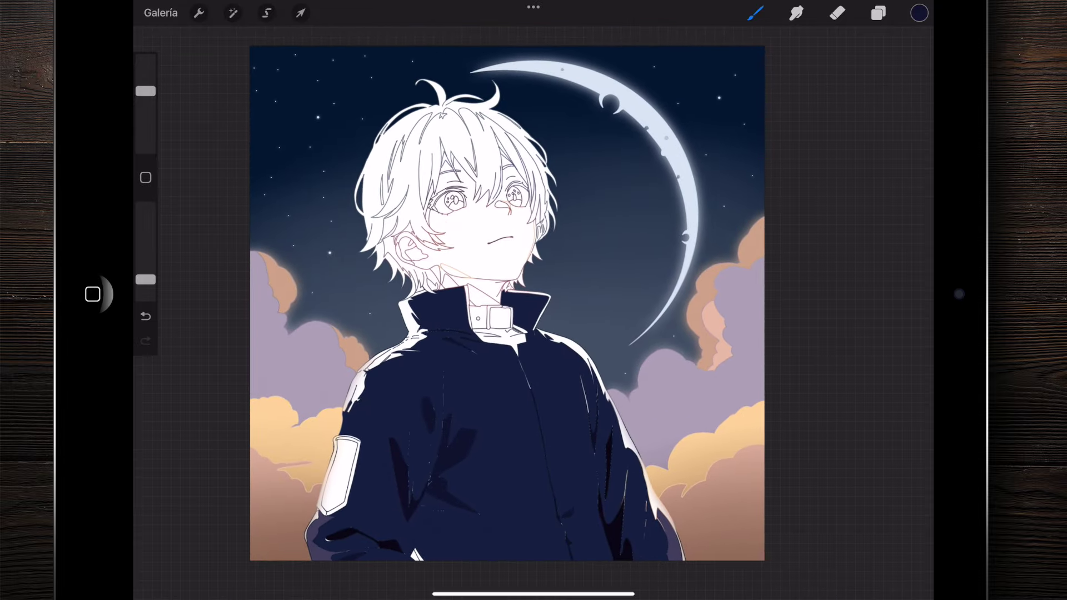
scroll(500, 333, "up", 3)
scroll(499, 334, "up", 2)
scroll(499, 333, "down", 2)
scroll(500, 333, "down", 2)
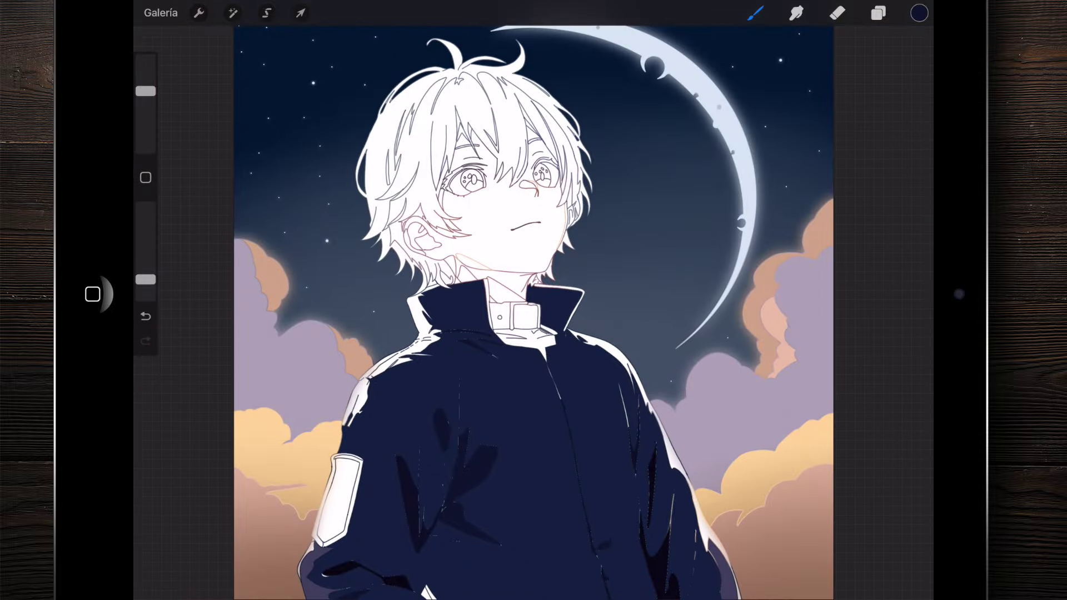
scroll(500, 311, "down", 1)
scroll(500, 311, "down", 1)
scroll(500, 311, "down", 1)
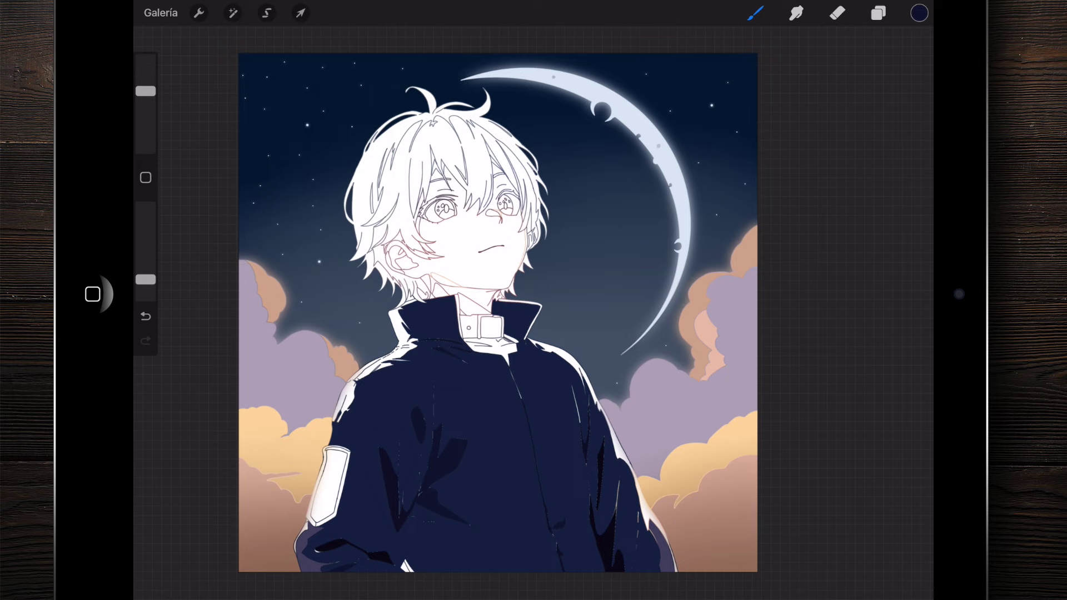
scroll(405, 555, "up", 1)
scroll(405, 556, "up", 2)
scroll(406, 556, "up", 3)
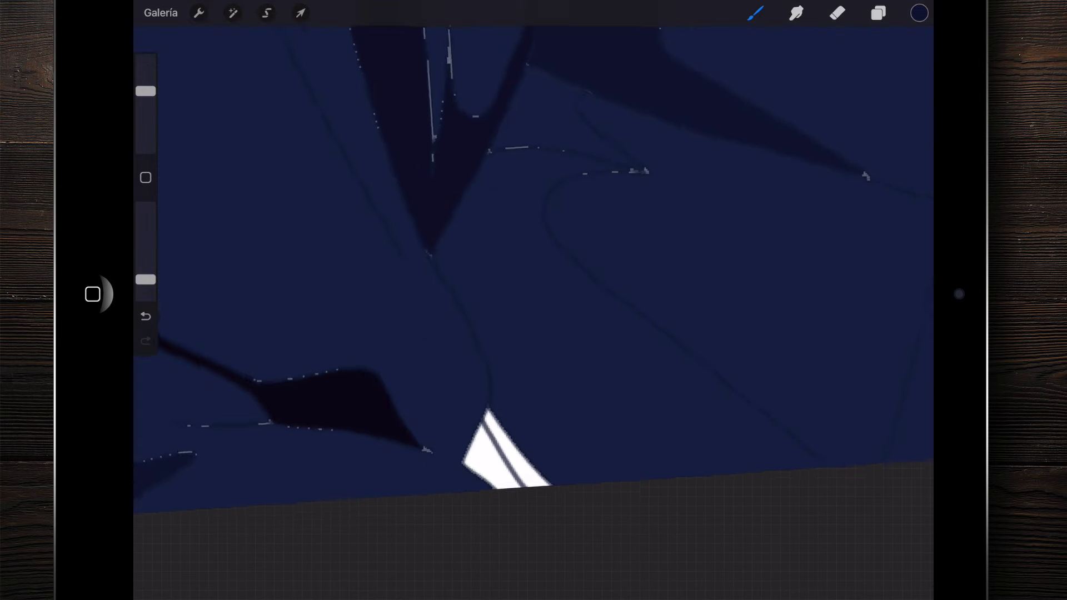
scroll(406, 555, "up", 2)
scroll(533, 300, "down", 2)
scroll(533, 300, "down", 3)
scroll(533, 300, "up", 1)
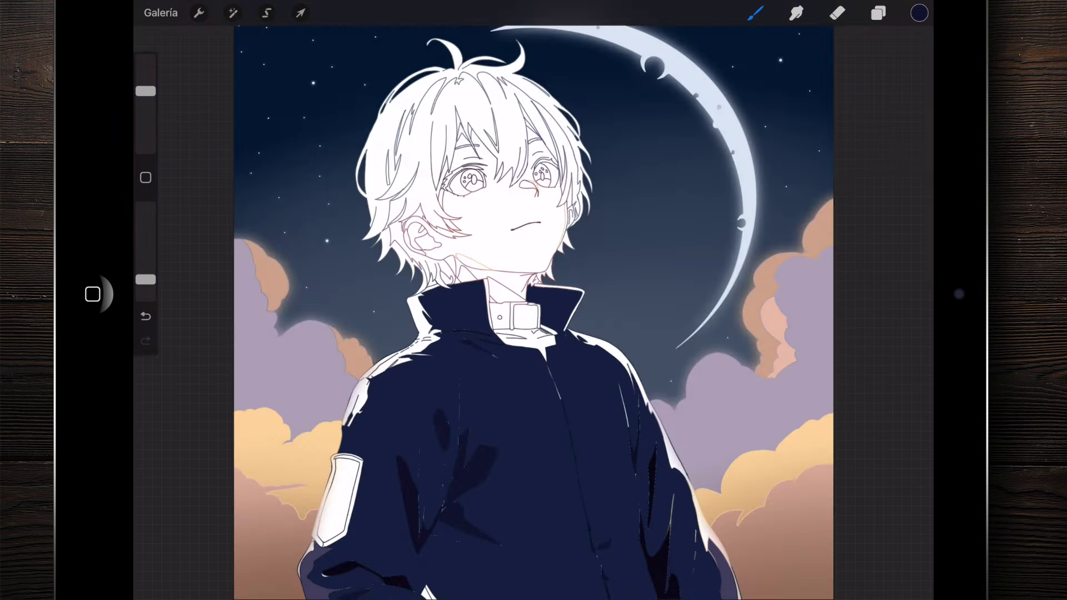
scroll(533, 300, "up", 2)
scroll(555, 277, "down", 1)
left_click(236, 475)
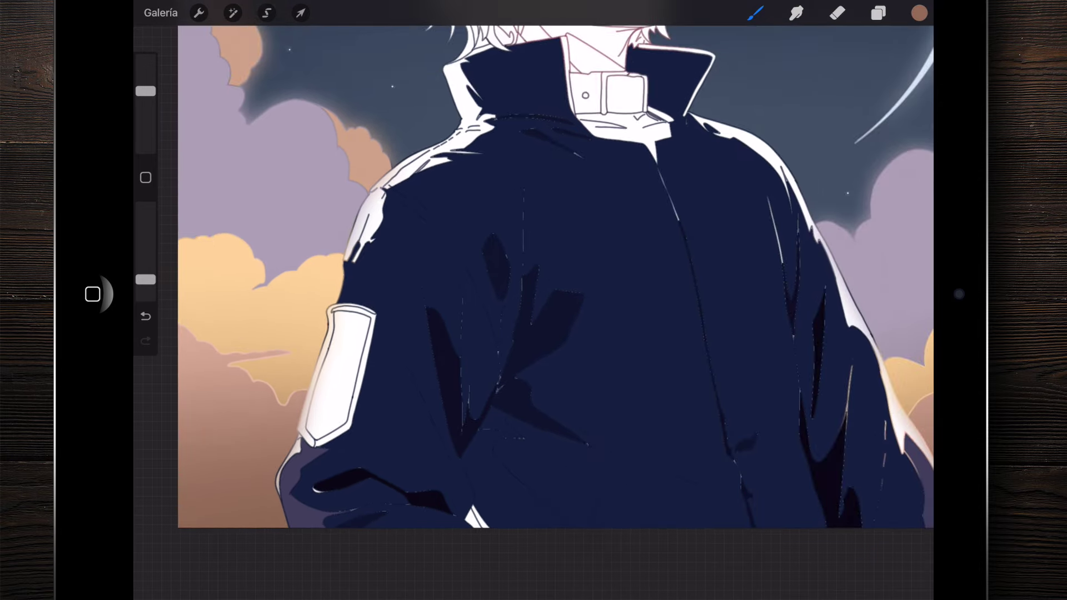
scroll(461, 389, "up", 3)
scroll(461, 389, "up", 2)
left_click_drag(919, 12, 548, 433)
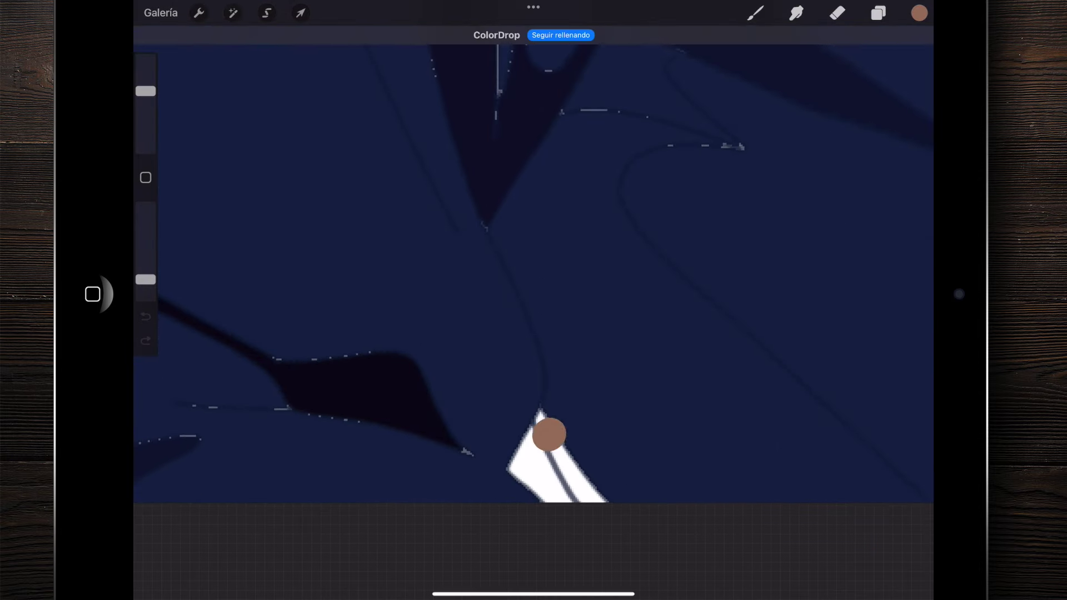
scroll(534, 250, "down", 3)
scroll(533, 250, "down", 2)
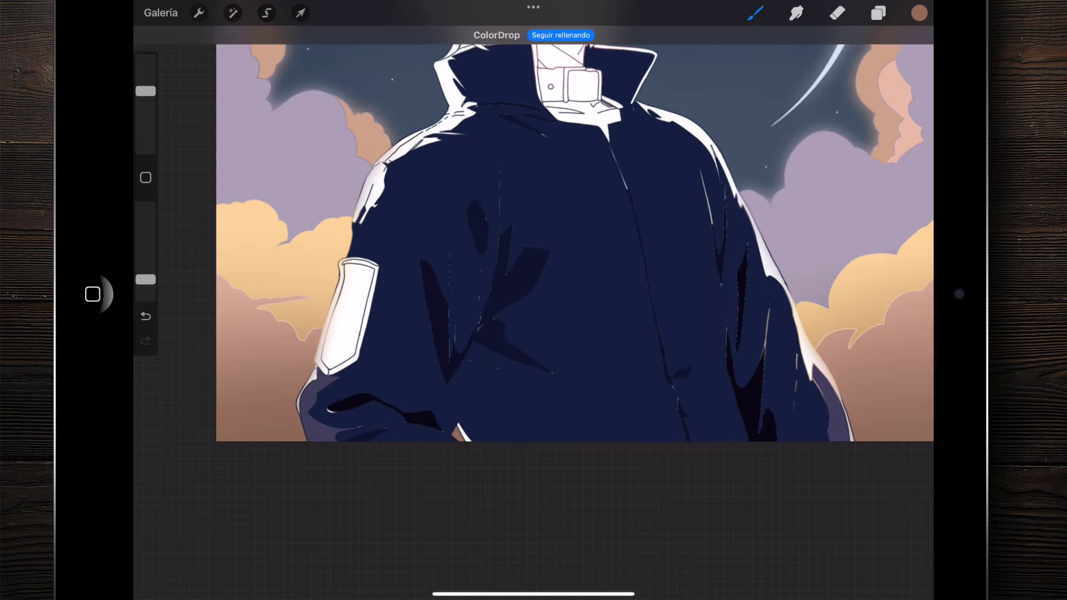
scroll(373, 422, "up", 3)
scroll(533, 300, "down", 5)
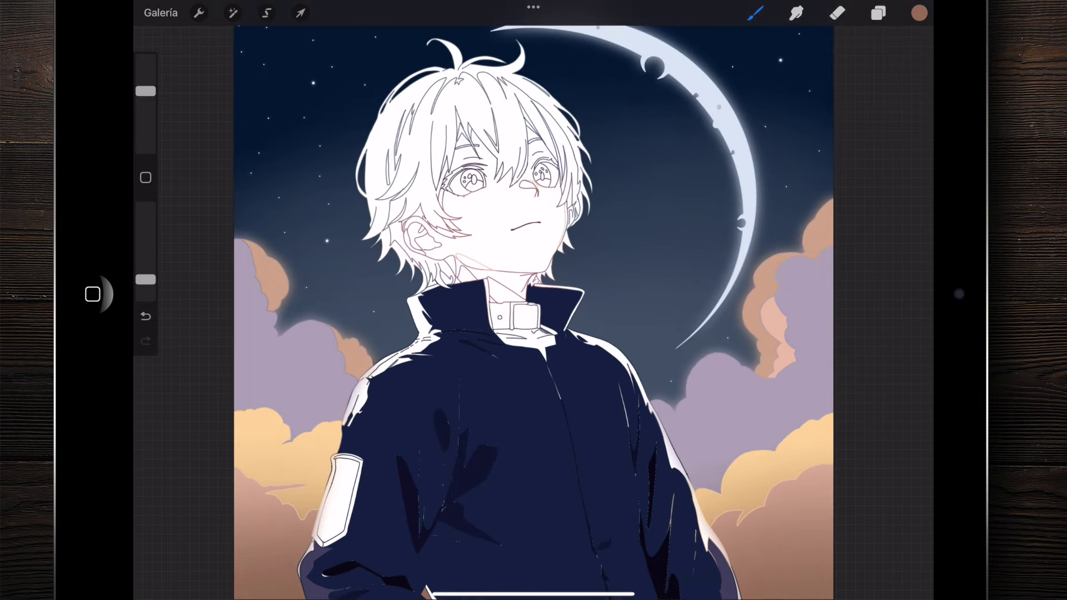
scroll(534, 300, "down", 2)
scroll(534, 300, "down", 1)
scroll(514, 278, "down", 2)
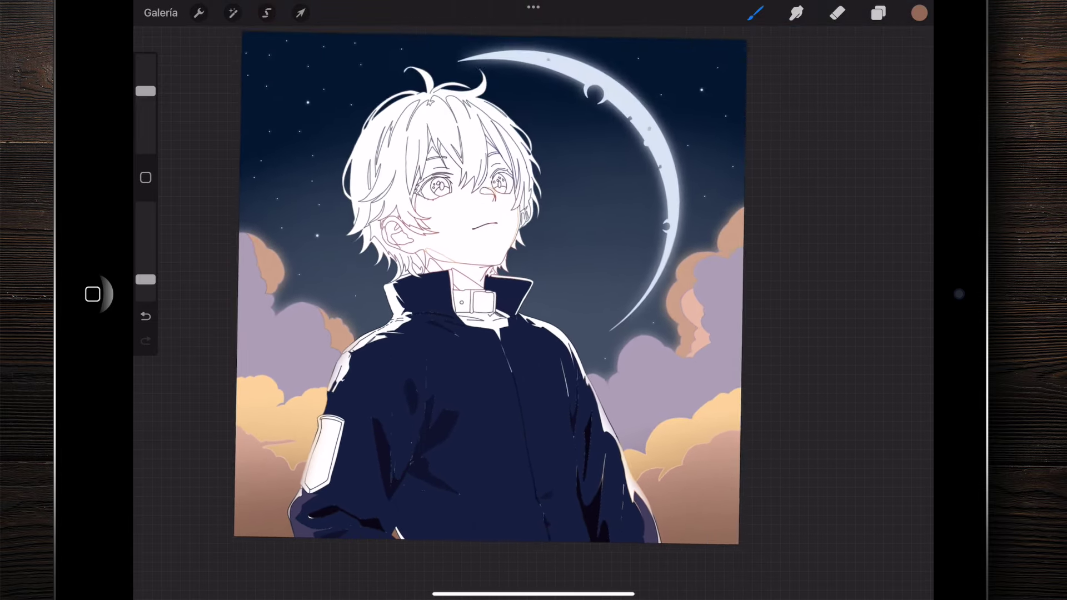
left_click(877, 12)
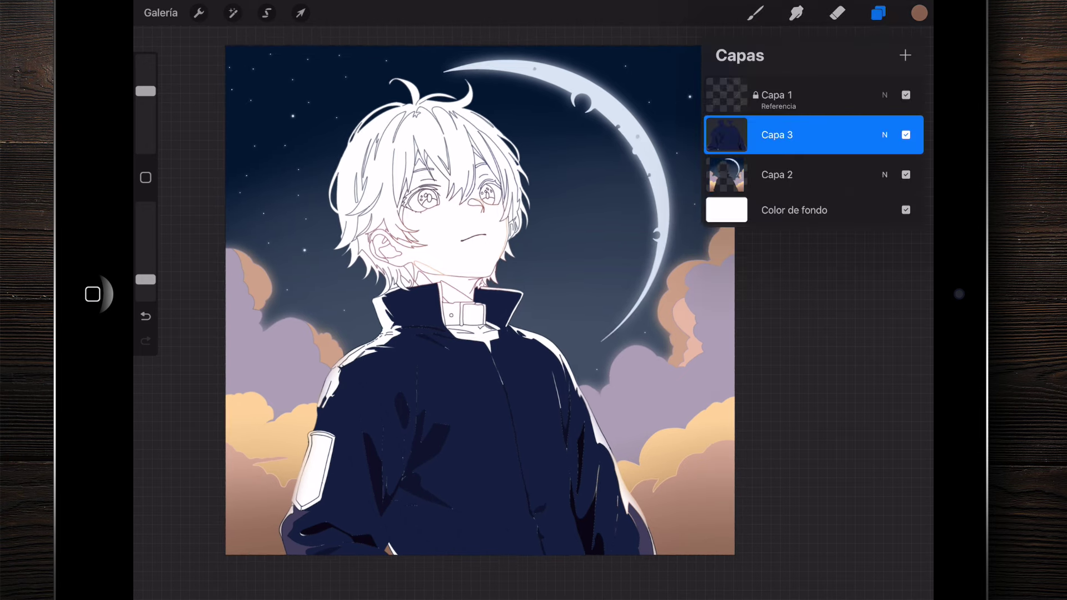
scroll(422, 422, "up", 5)
scroll(422, 333, "up", 2)
scroll(422, 334, "up", 1)
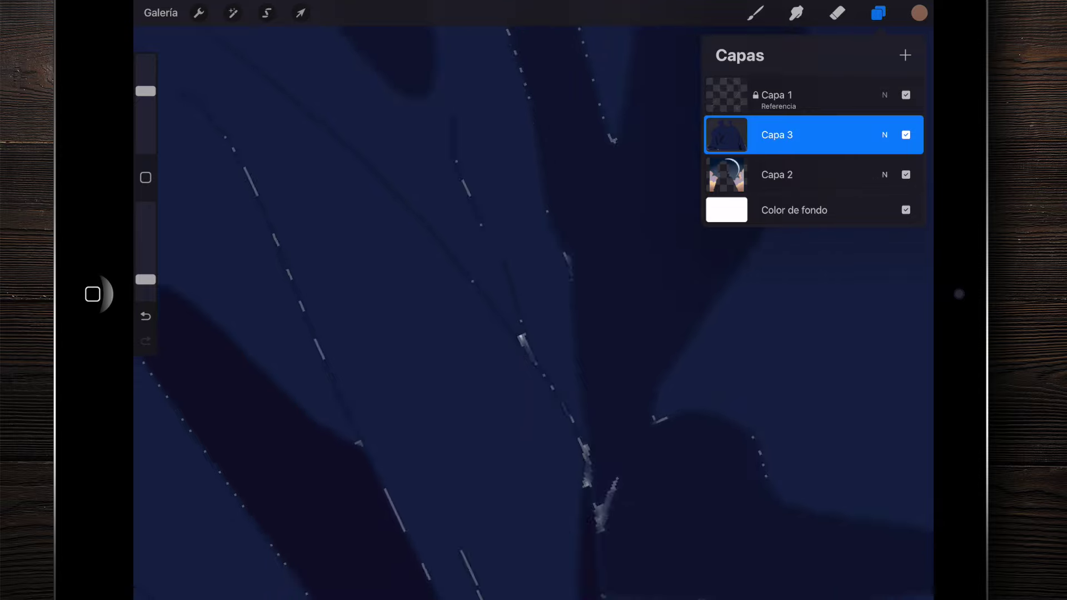
scroll(422, 334, "up", 2)
scroll(422, 333, "down", 2)
scroll(422, 311, "down", 5)
scroll(456, 305, "down", 1)
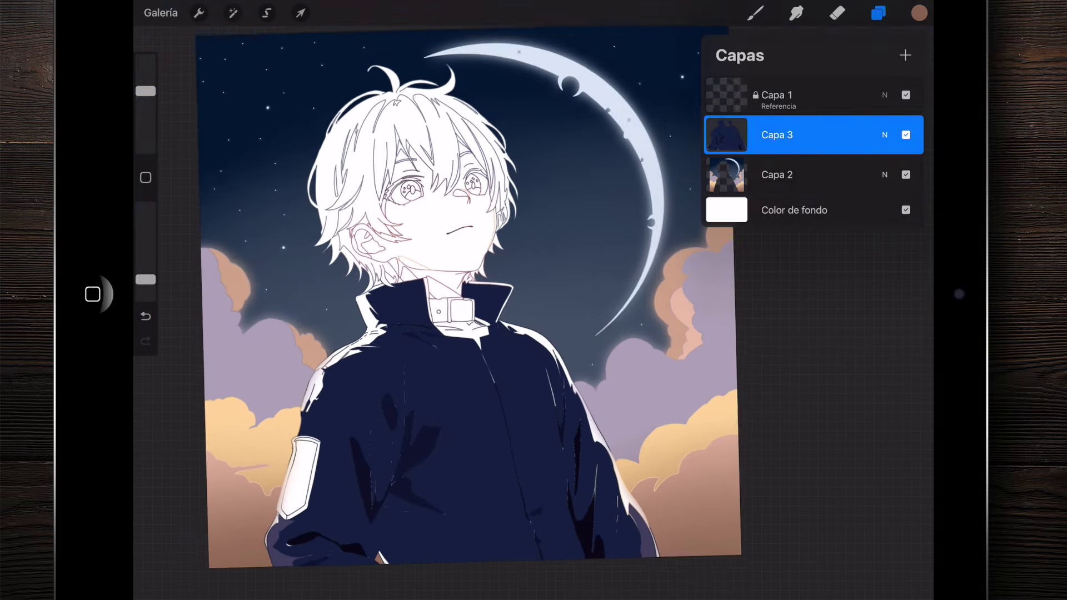
left_click(904, 55)
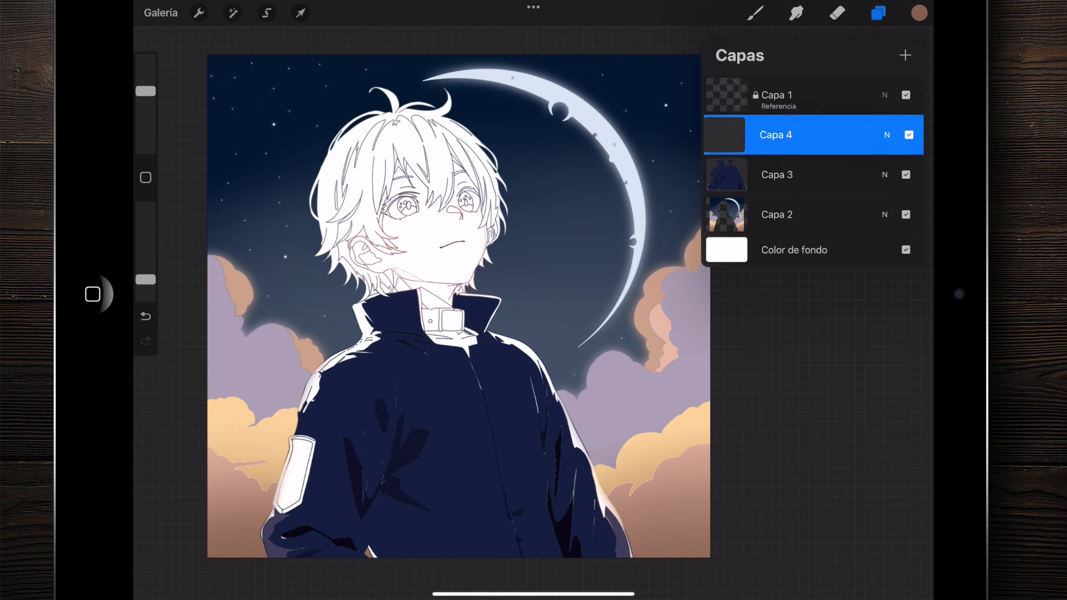
Step: Move empty Capa 4 below Capa 3 and sample the jacket's navy as paint colour
left_click_drag(777, 135, 777, 174)
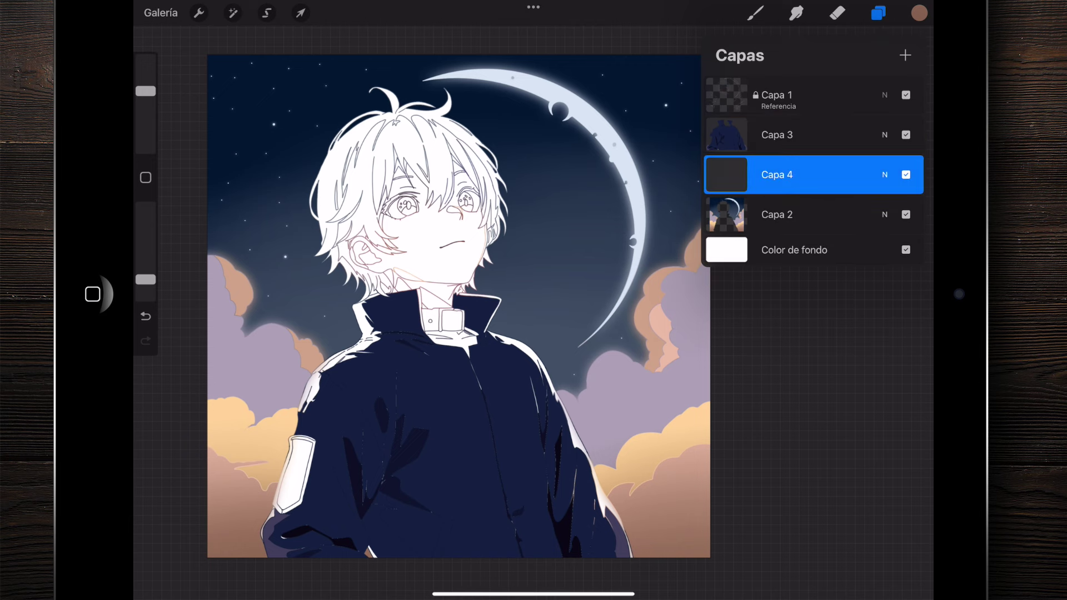
scroll(461, 333, "up", 5)
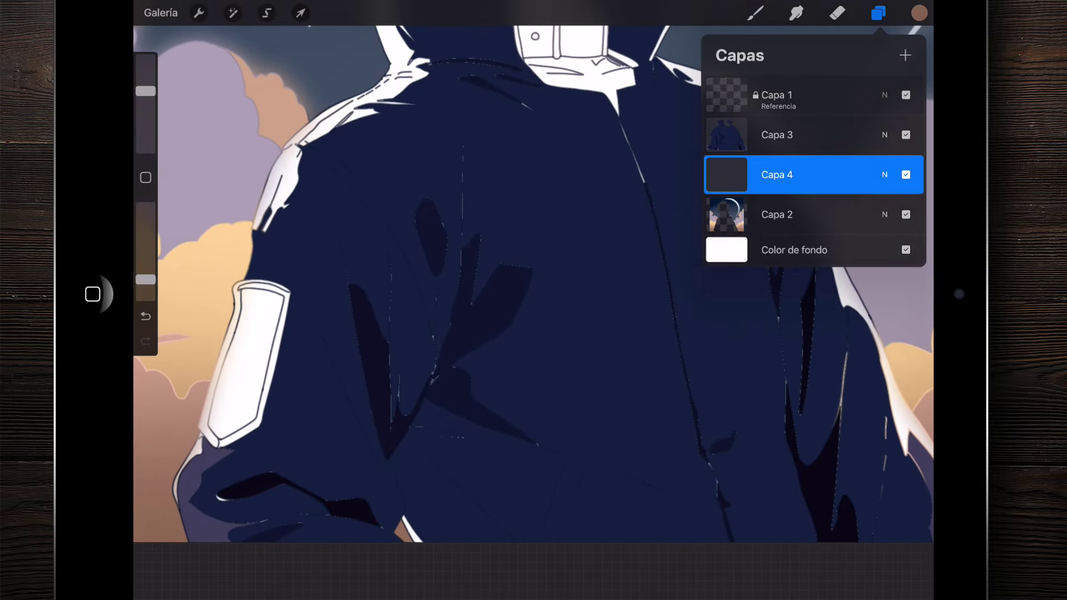
left_click(369, 336)
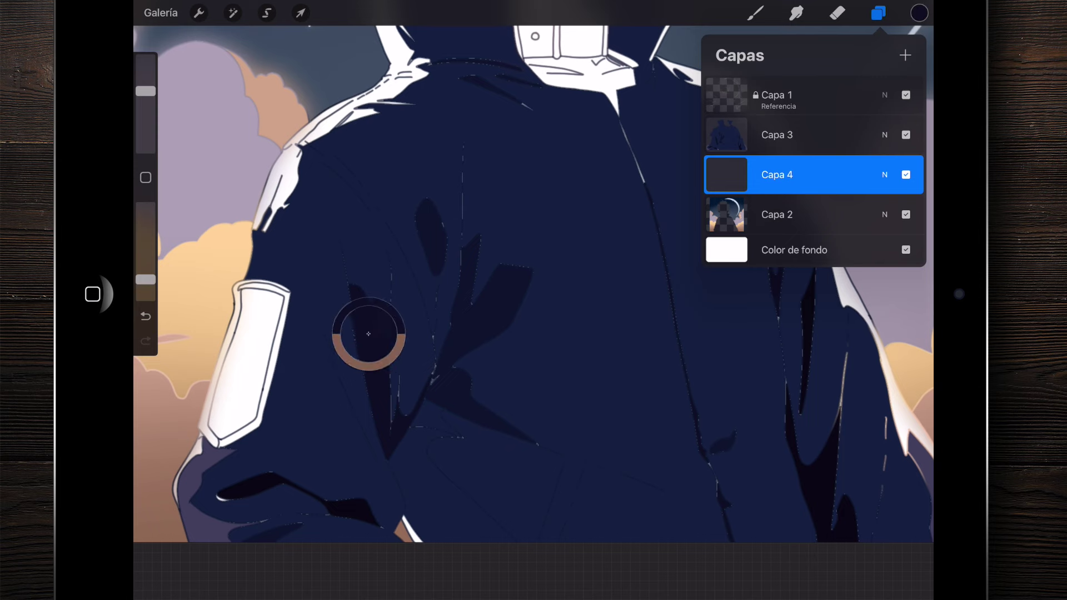
left_click(755, 12)
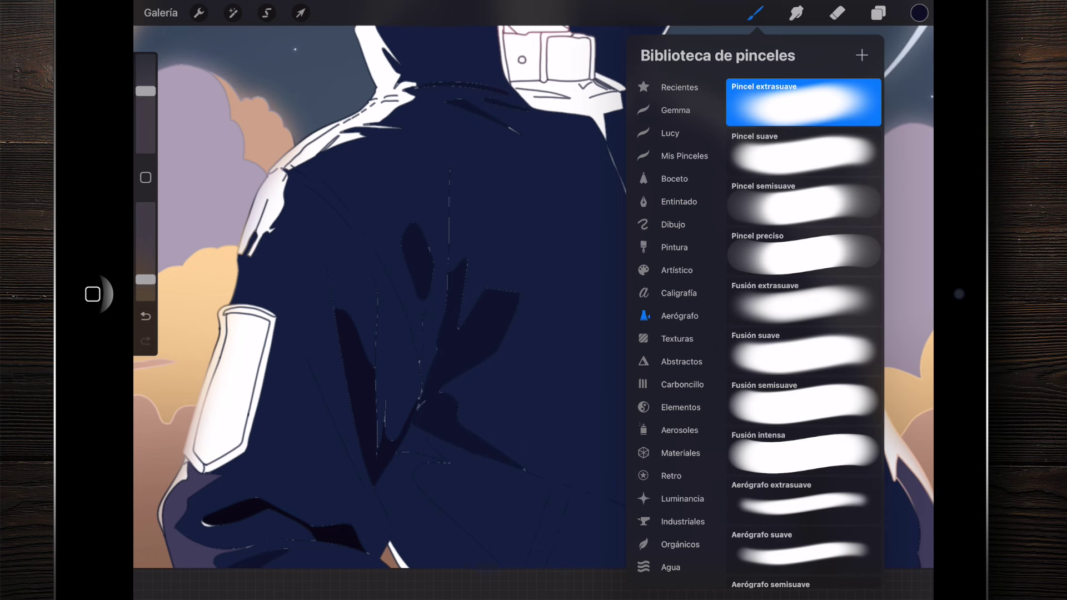
Step: Paint navy strokes on Capa 4 under the jacket using Pincel preciso at 5% size
left_click(803, 250)
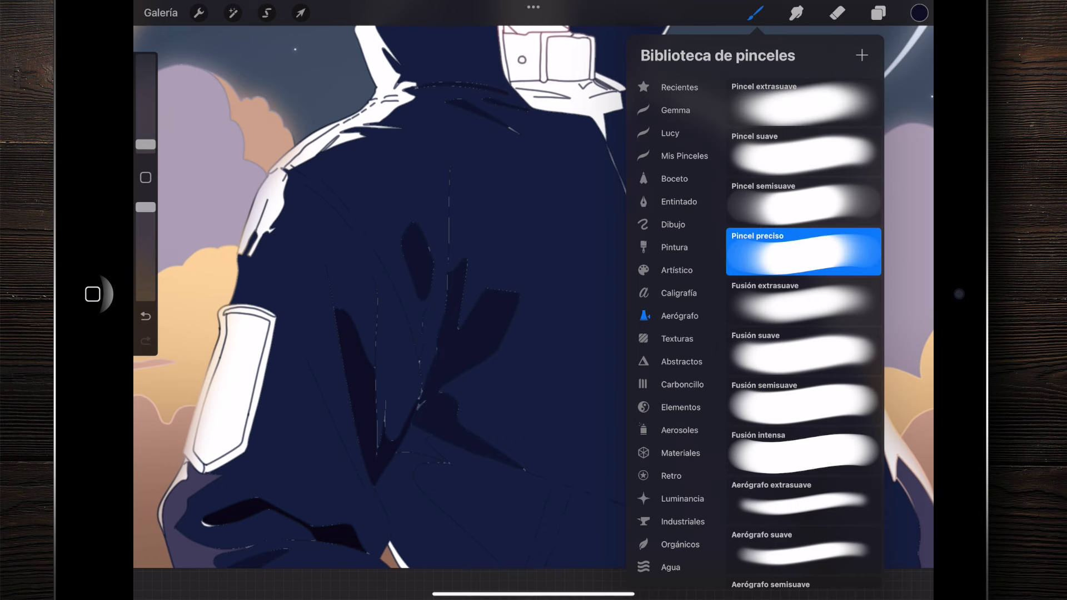
left_click_drag(146, 147, 146, 127)
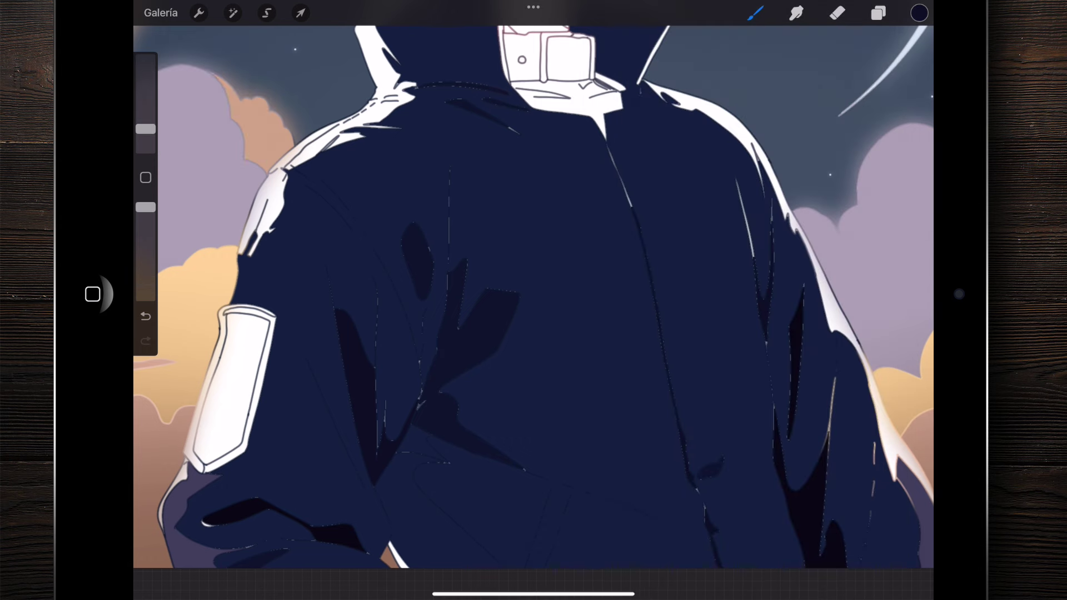
scroll(450, 167, "up", 5)
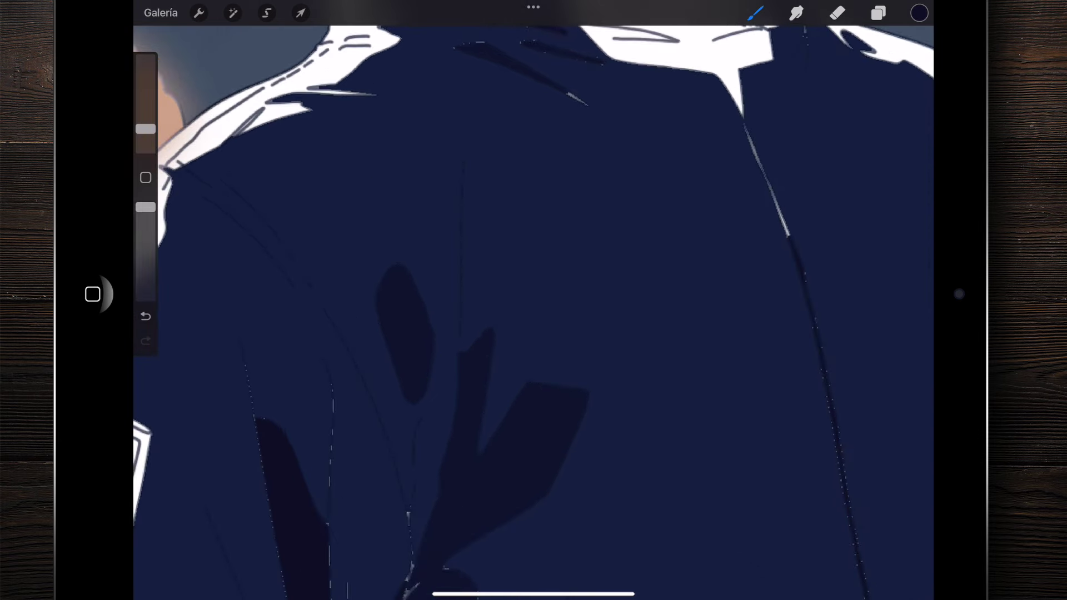
scroll(533, 300, "down", 2)
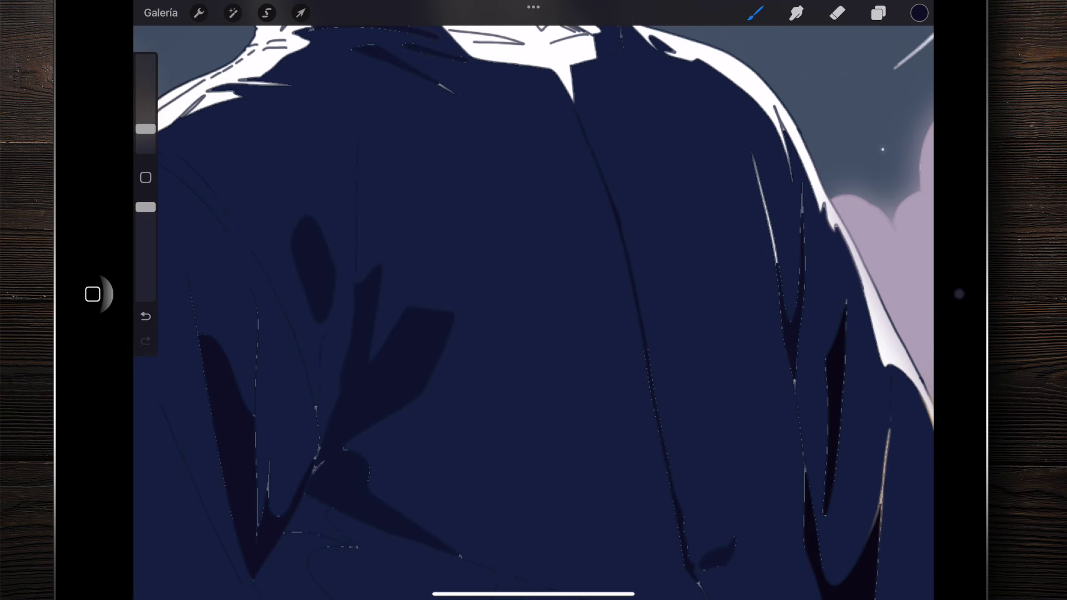
scroll(533, 300, "down", 3)
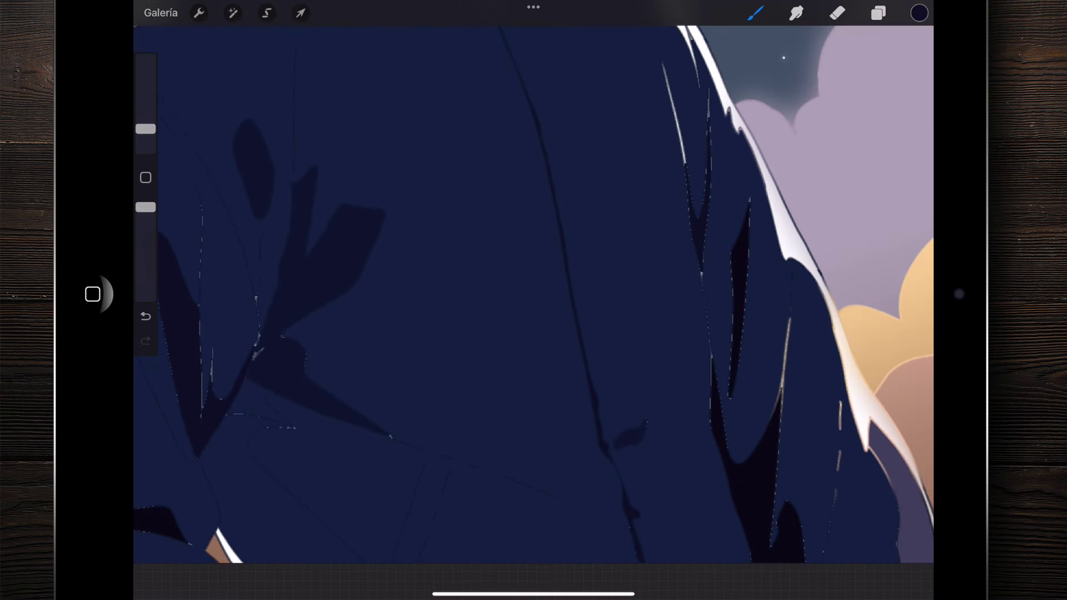
scroll(533, 300, "left", 3)
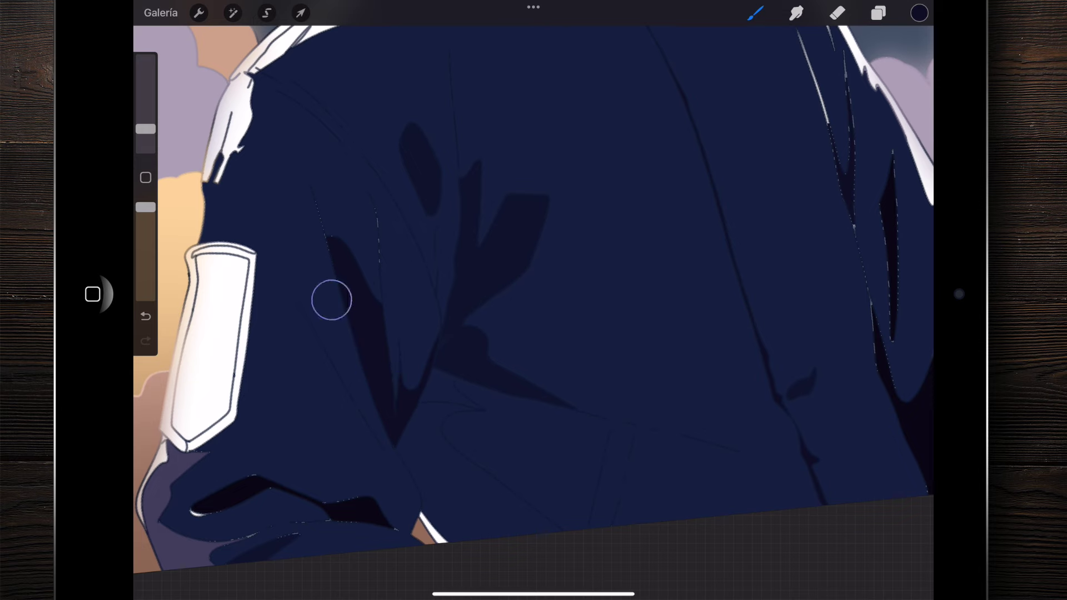
scroll(534, 300, "down", 3)
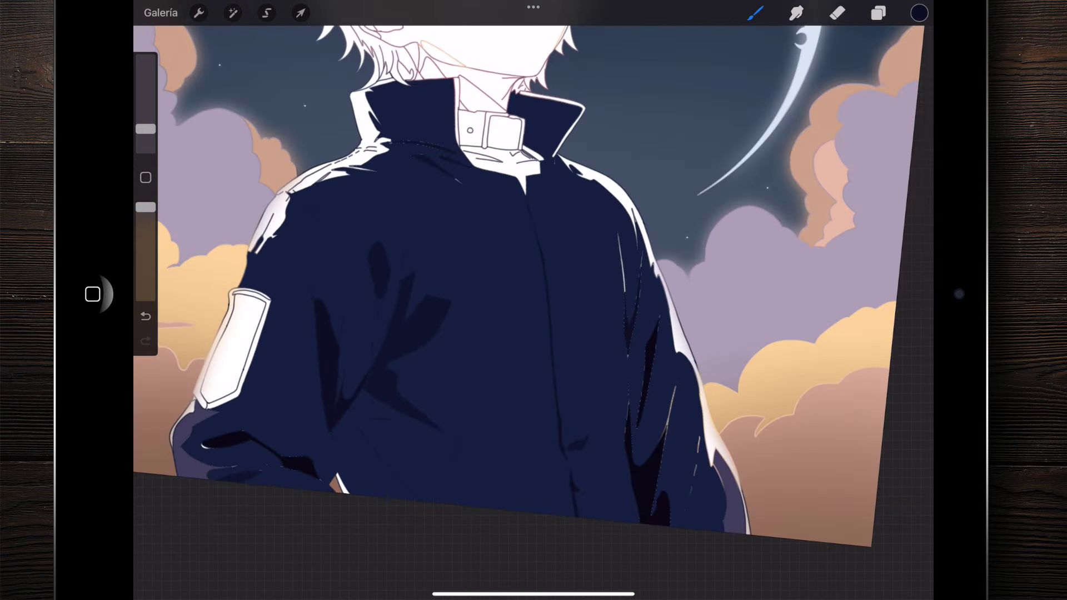
scroll(534, 300, "up", 3)
left_click(877, 12)
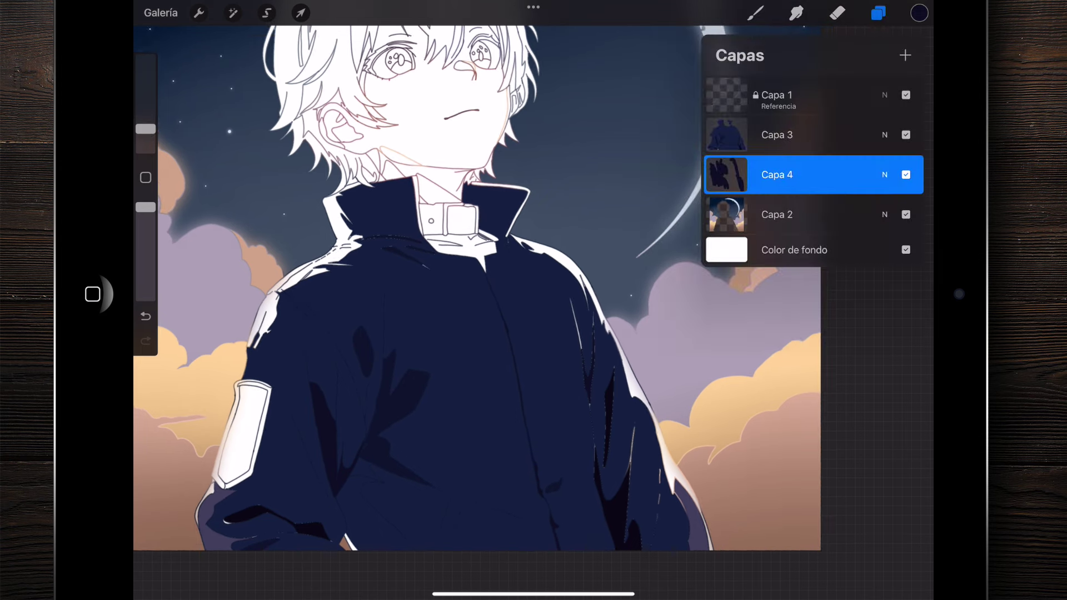
Step: Hide and reshow Capa 3 to check Capa 4's navy strokes underneath
left_click(905, 134)
scroll(422, 300, "down", 3)
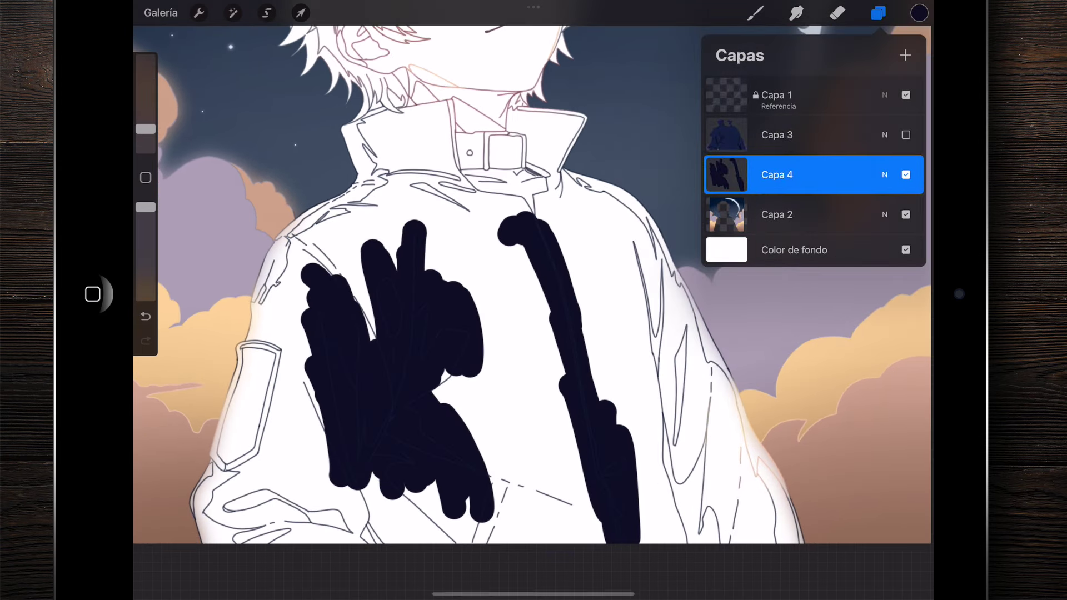
scroll(422, 300, "up", 3)
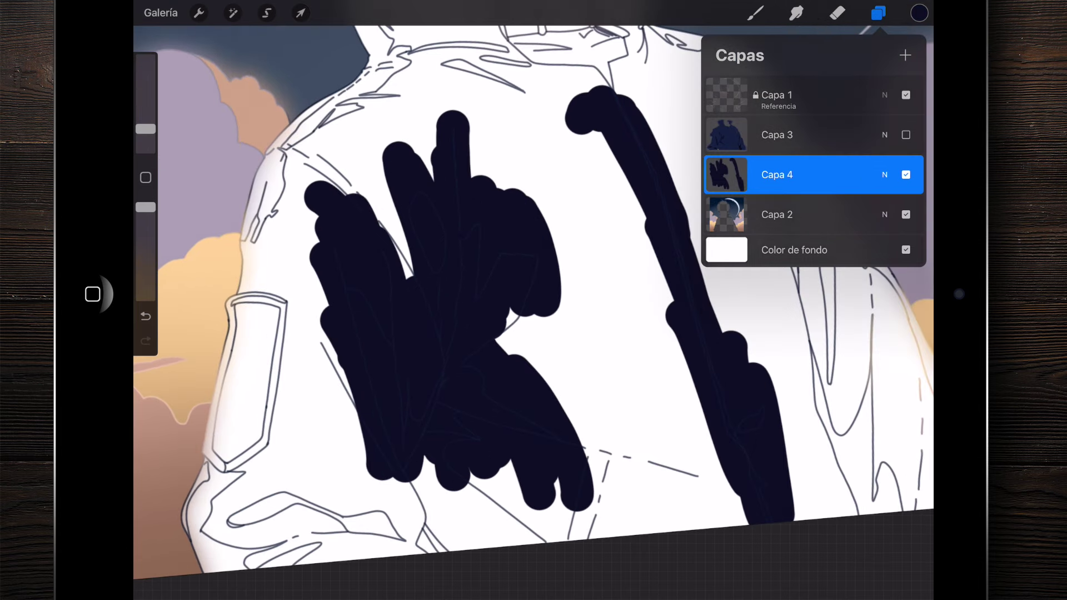
left_click(906, 134)
scroll(422, 300, "up", 2)
scroll(422, 300, "up", 2)
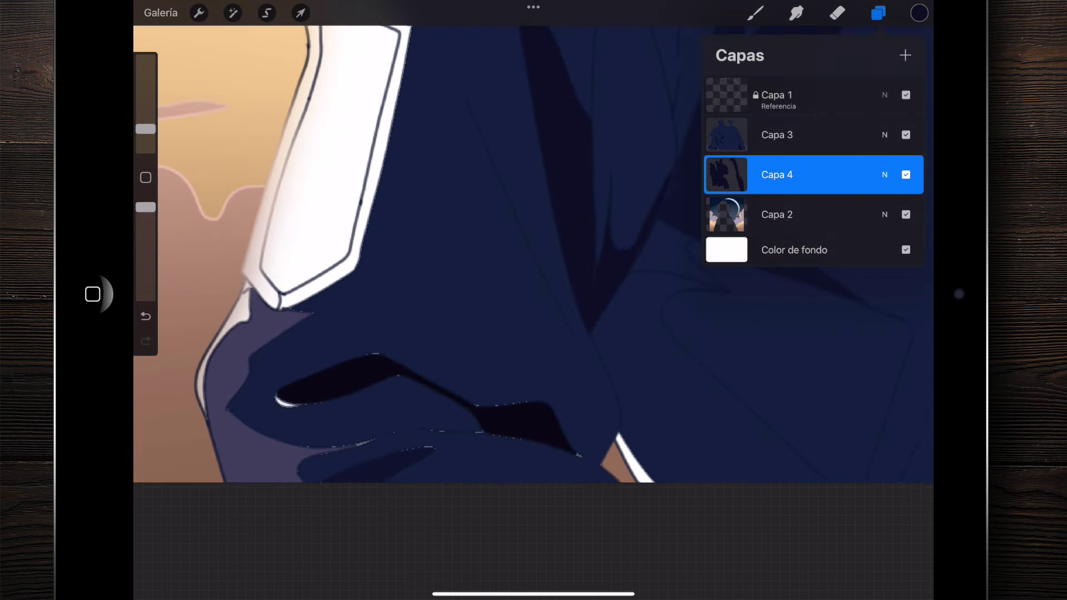
key("b")
Step: Paint over the white dotted marks at the jacket hem, undoing a stray shoulder stroke
left_click_drag(306, 464, 462, 489)
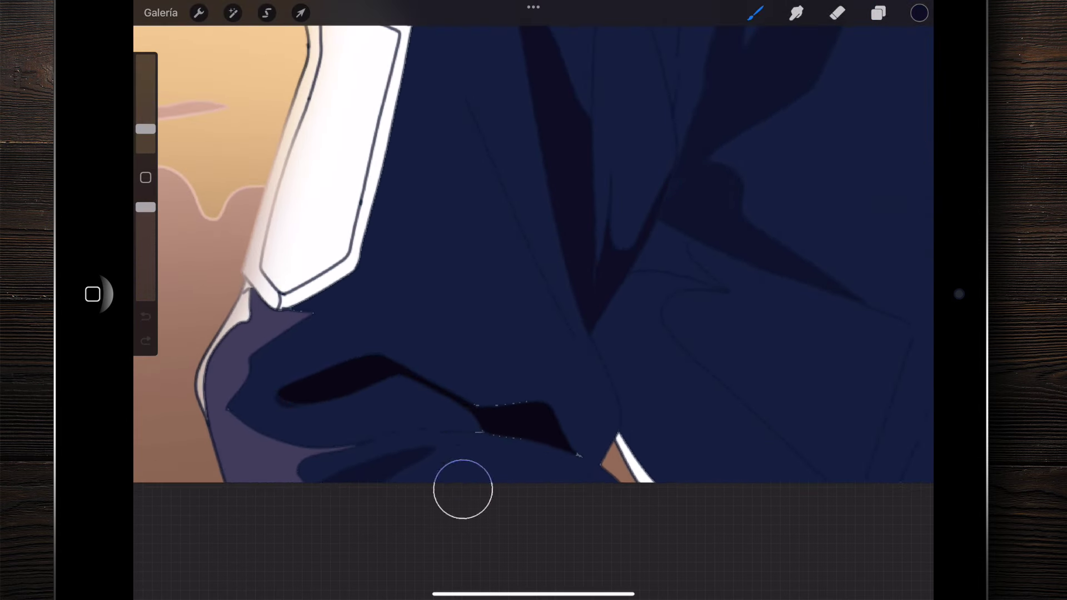
scroll(533, 256, "down", 5)
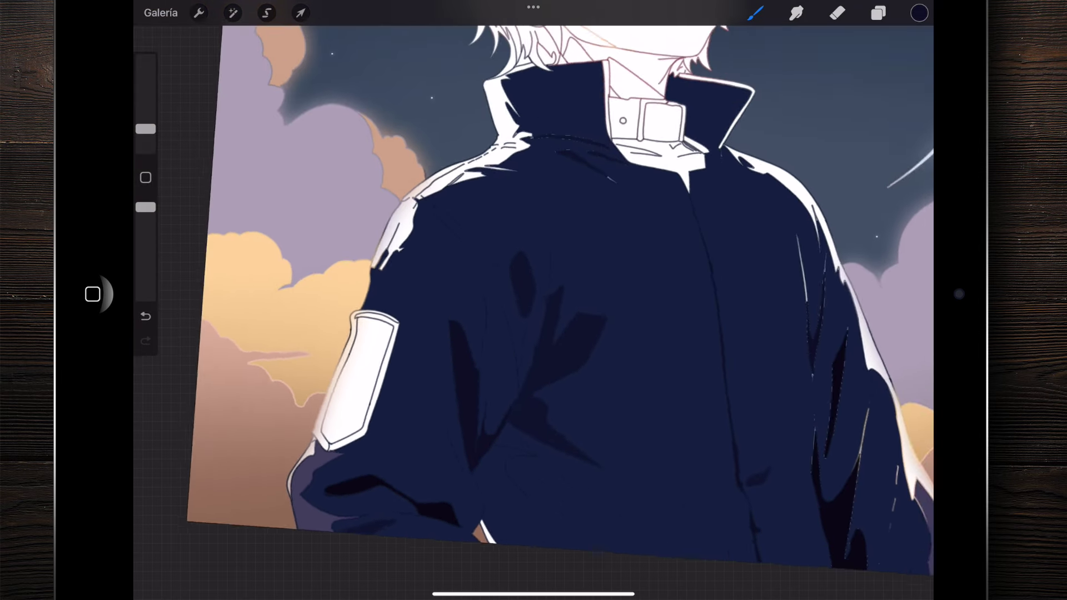
scroll(533, 256, "up", 5)
left_click_drag(431, 325, 211, 210)
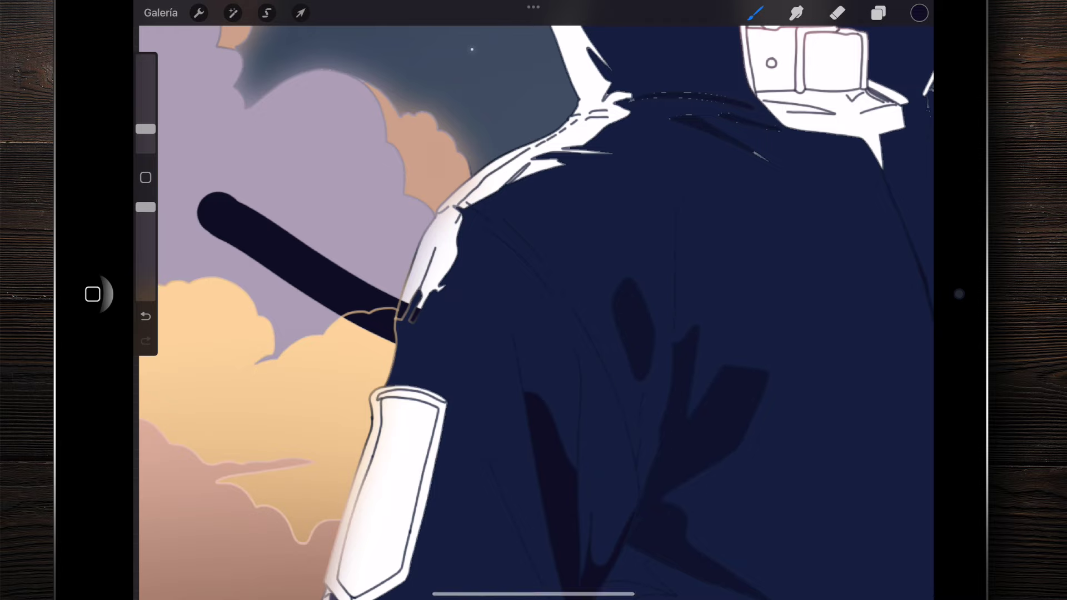
key("ctrl+z")
scroll(533, 300, "up", 5)
scroll(556, 278, "up", 5)
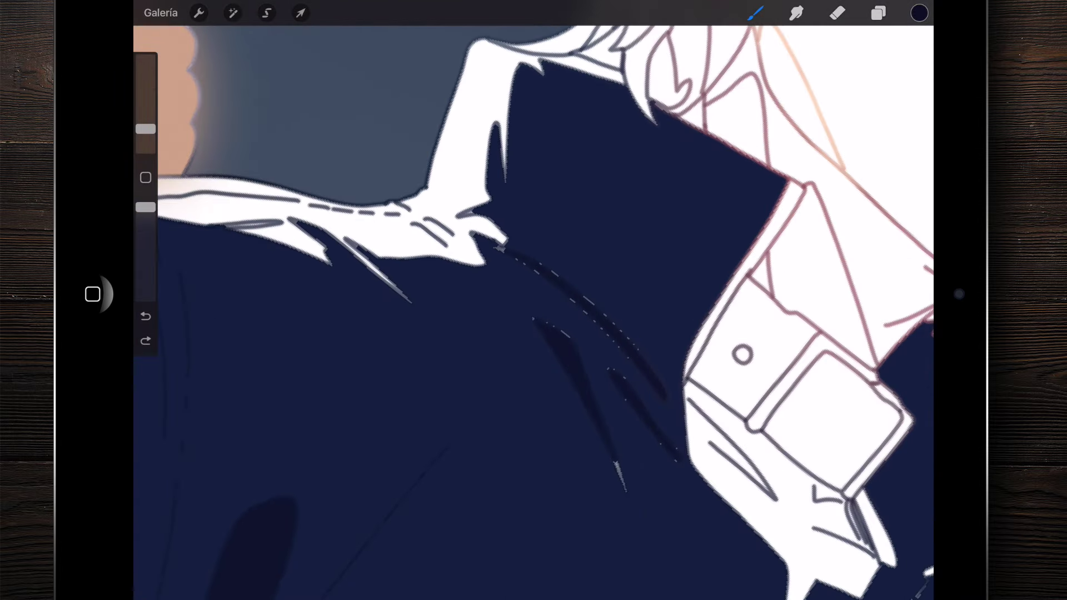
Step: Cover the grey line and gap at the collar tip and the grey shoulder strands in navy
left_click_drag(500, 250, 531, 297)
scroll(533, 300, "down", 5)
scroll(533, 300, "down", 2)
left_click_drag(557, 310, 564, 261)
scroll(533, 300, "down", 5)
scroll(533, 300, "down", 3)
mouse_move(519, 198)
left_mouse_down()
mouse_move(631, 393)
mouse_move(634, 292)
left_mouse_up()
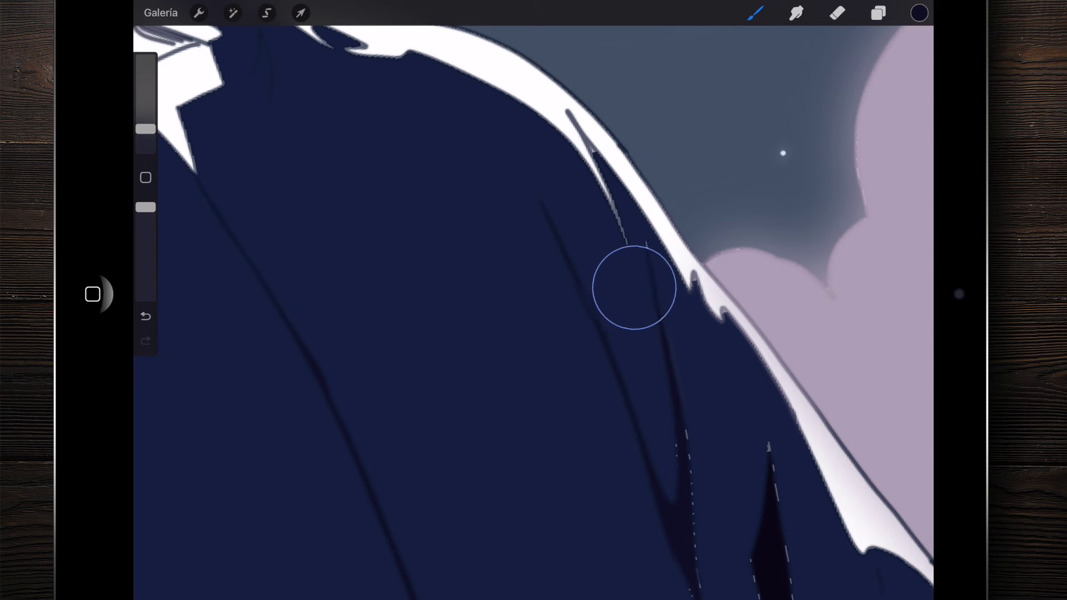
scroll(636, 281, "down", 5)
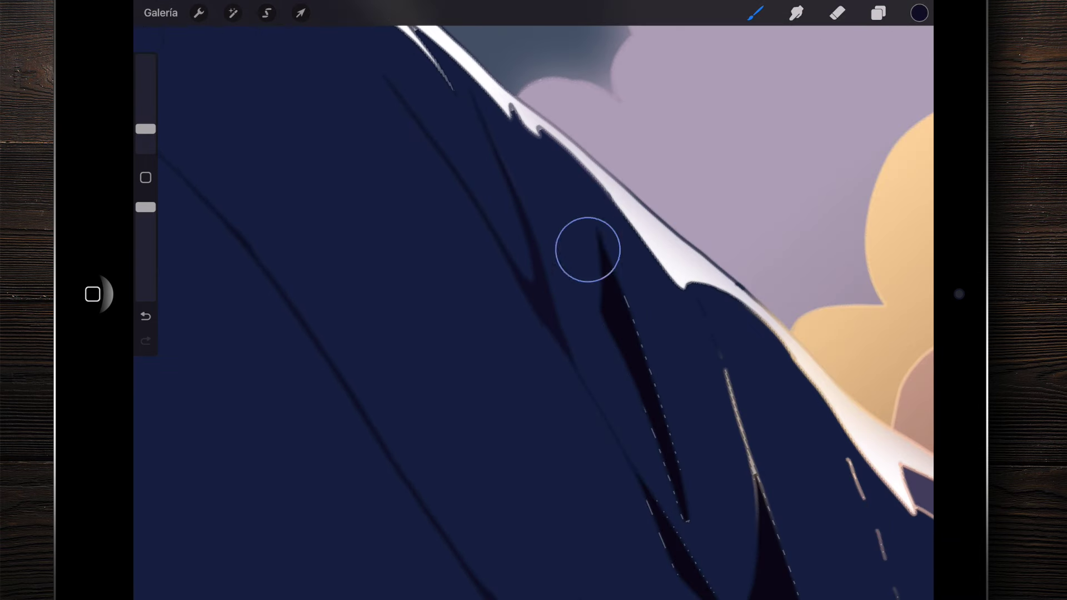
scroll(533, 300, "down", 5)
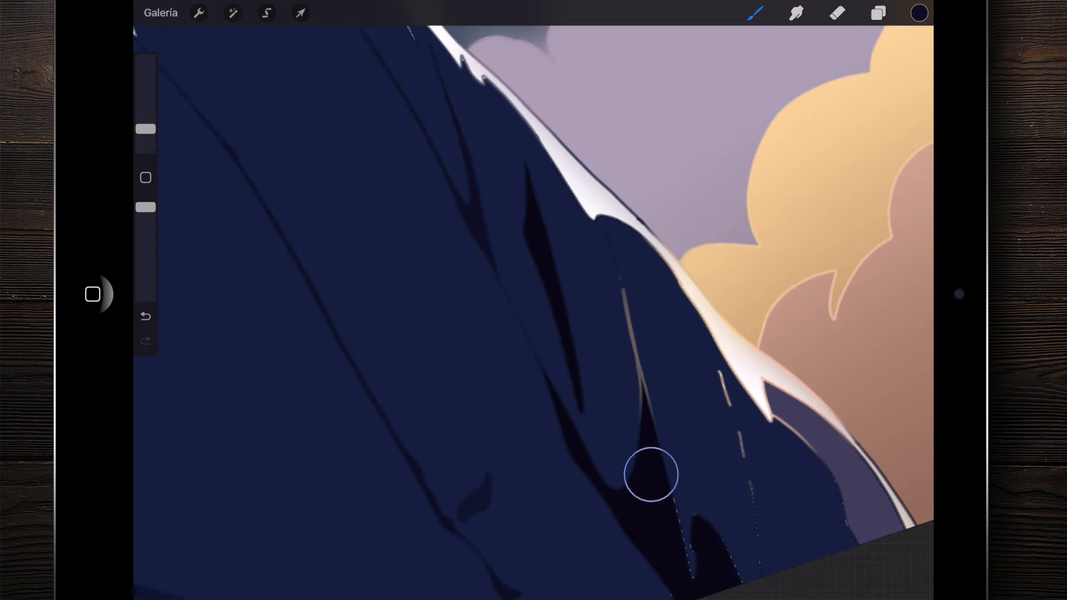
scroll(607, 279, "down", 2)
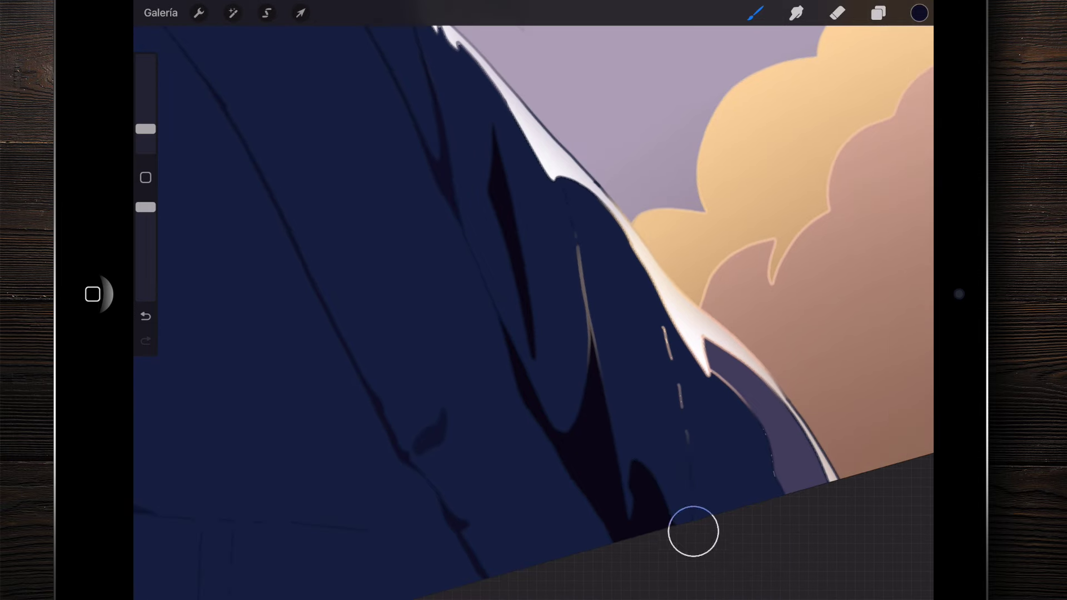
scroll(633, 315, "down", 3)
scroll(634, 315, "down", 1)
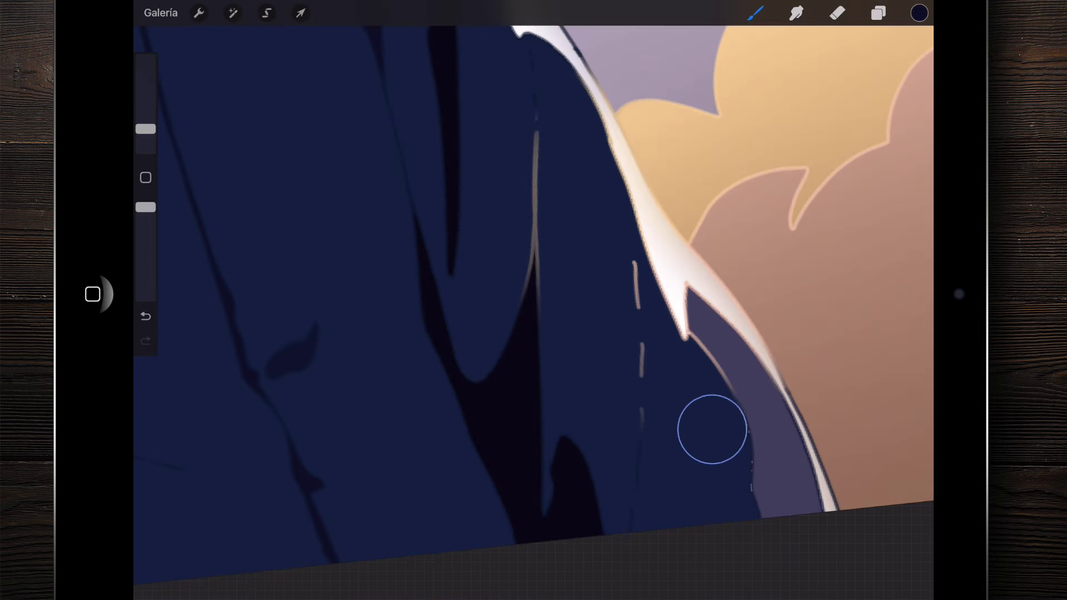
scroll(533, 300, "up", 3)
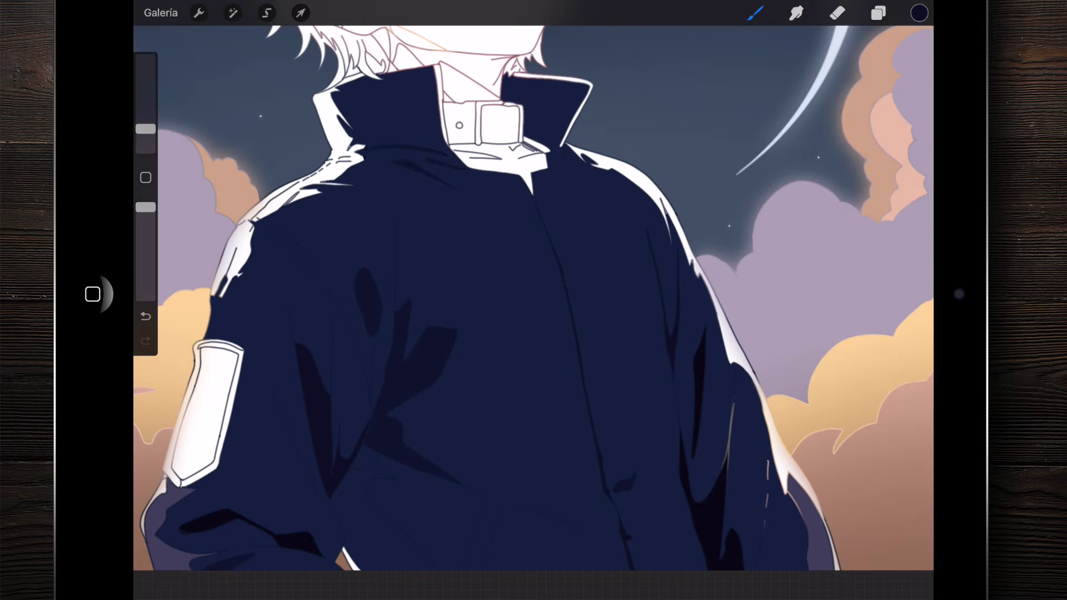
scroll(533, 300, "up", 3)
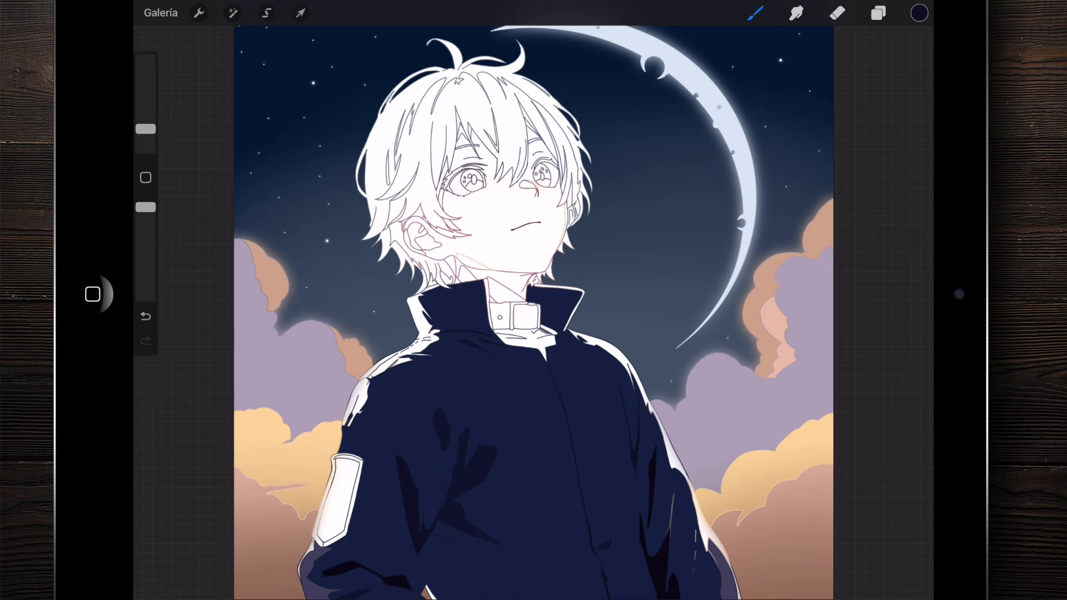
Step: Make jacket layer Capa 3 active again and show the Chico Anime colour palette
scroll(533, 300, "up", 3)
left_click(878, 13)
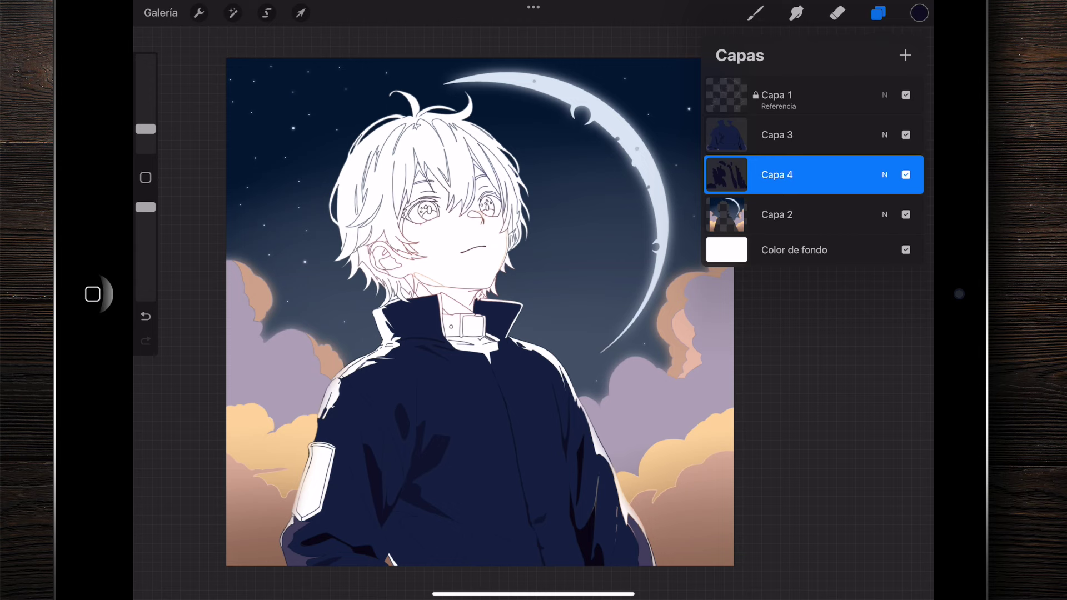
left_click(776, 134)
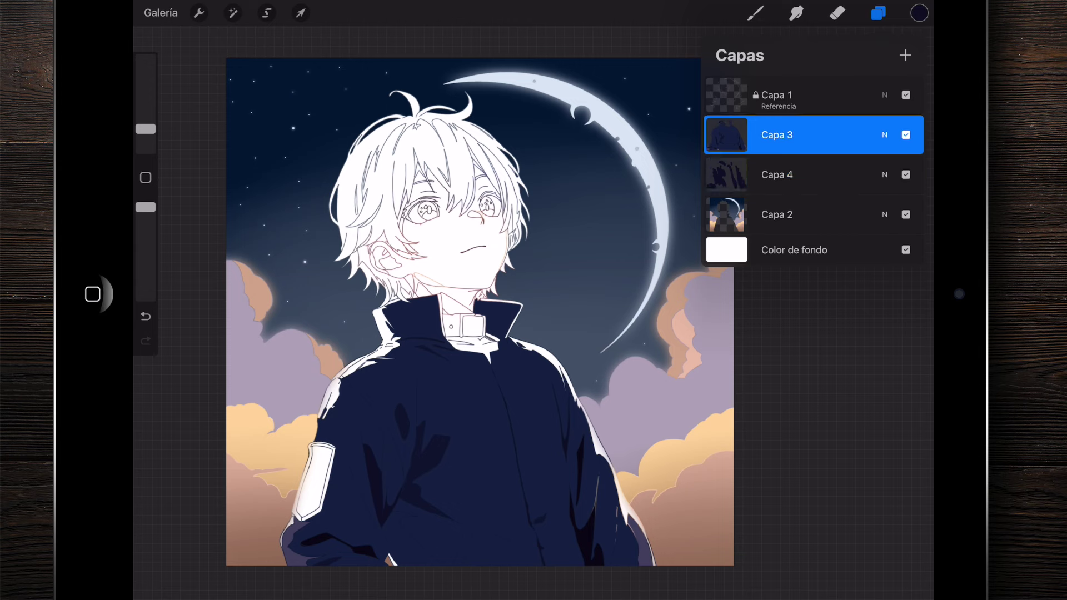
left_click(776, 174)
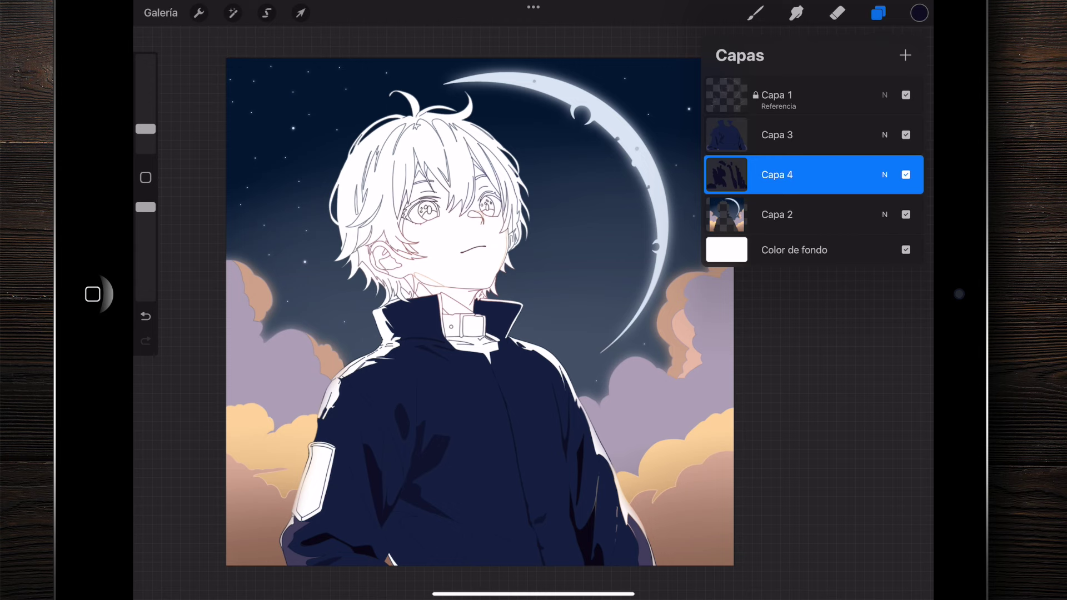
left_click(777, 134)
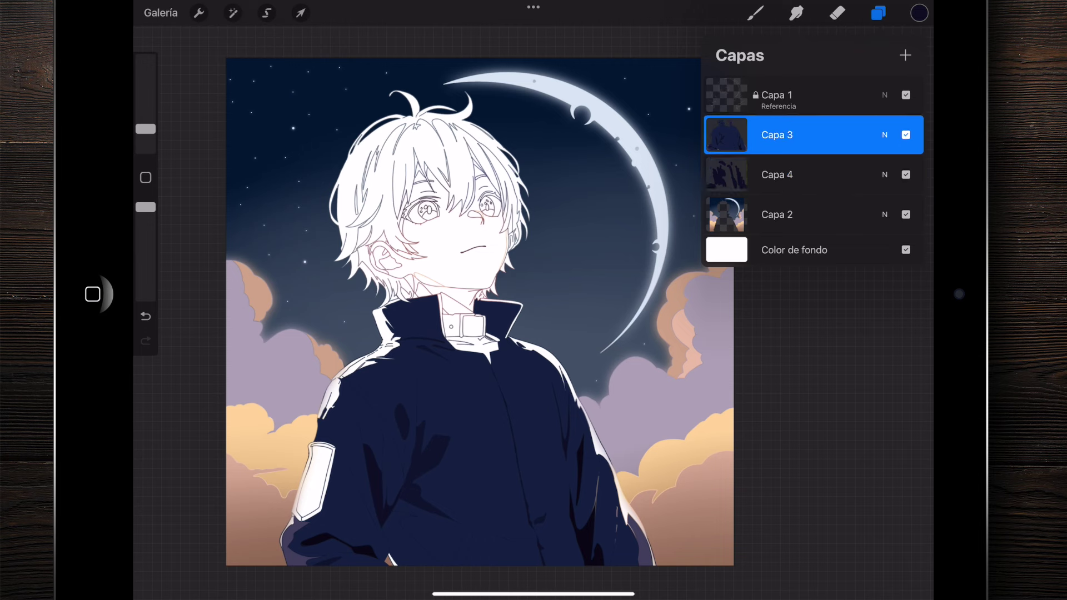
left_click(918, 13)
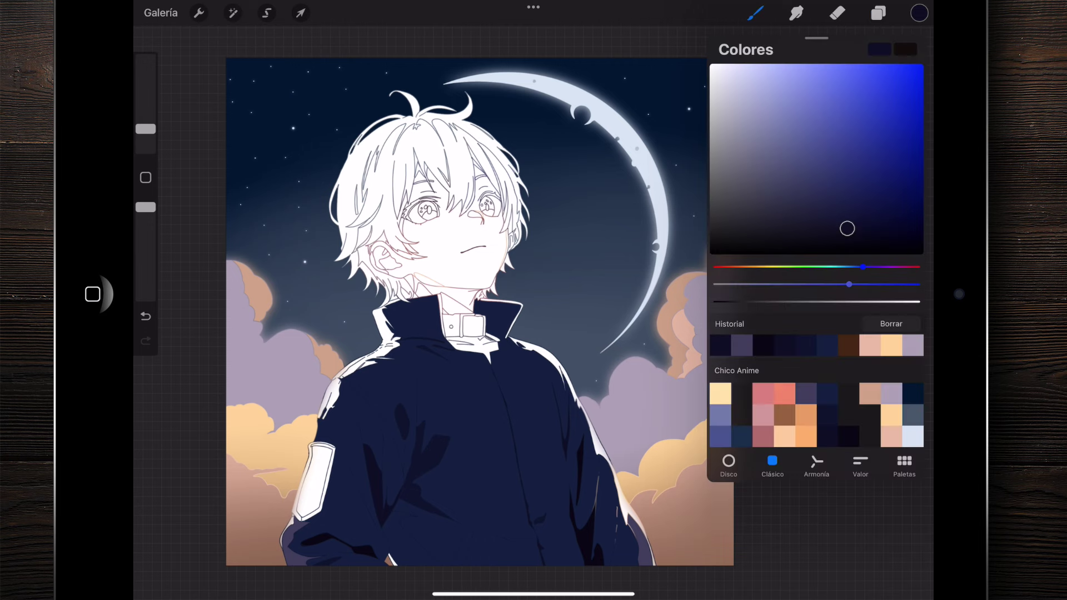
Step: Pick orange from the Chico Anime palette and fill the collar rim with it
left_click(805, 414)
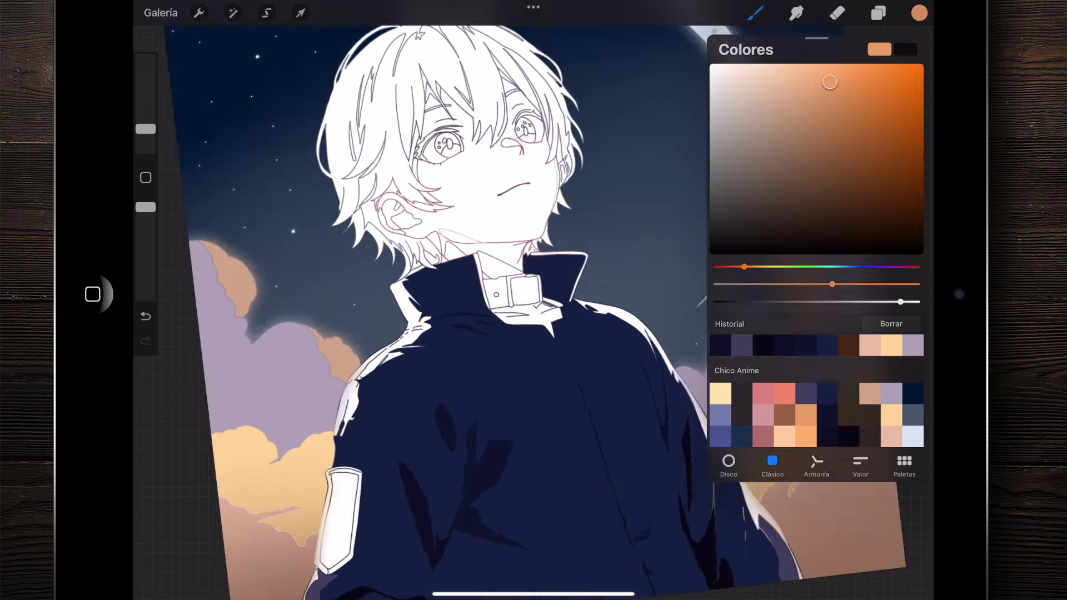
scroll(472, 312, "up", 10)
left_click_drag(908, 16, 499, 255)
scroll(473, 311, "up", 10)
scroll(533, 300, "down", 3)
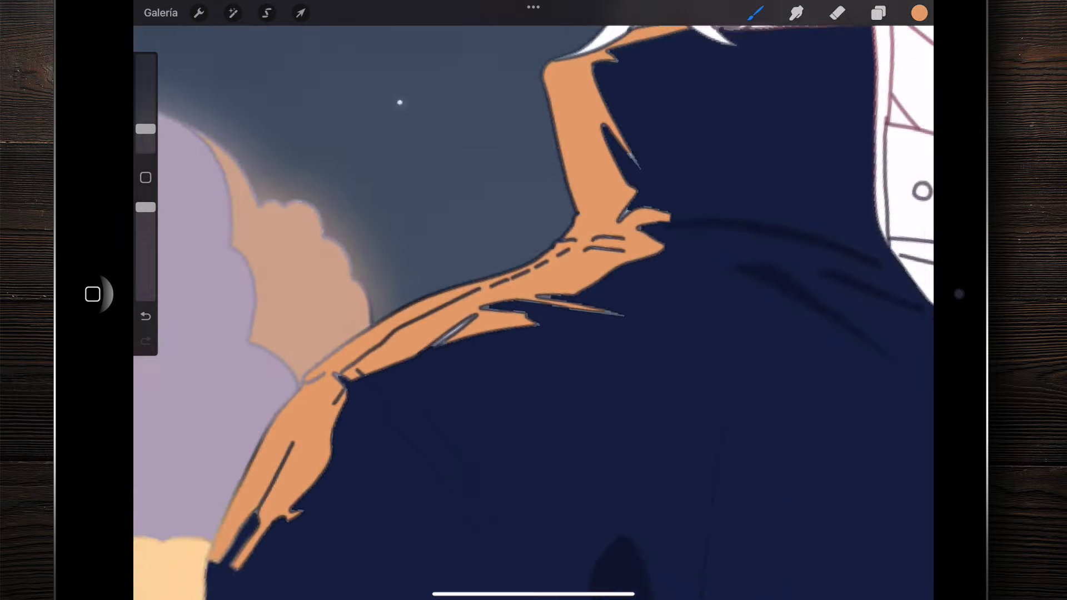
scroll(534, 300, "down", 3)
scroll(533, 300, "down", 2)
scroll(533, 300, "down", 1)
scroll(423, 361, "up", 3)
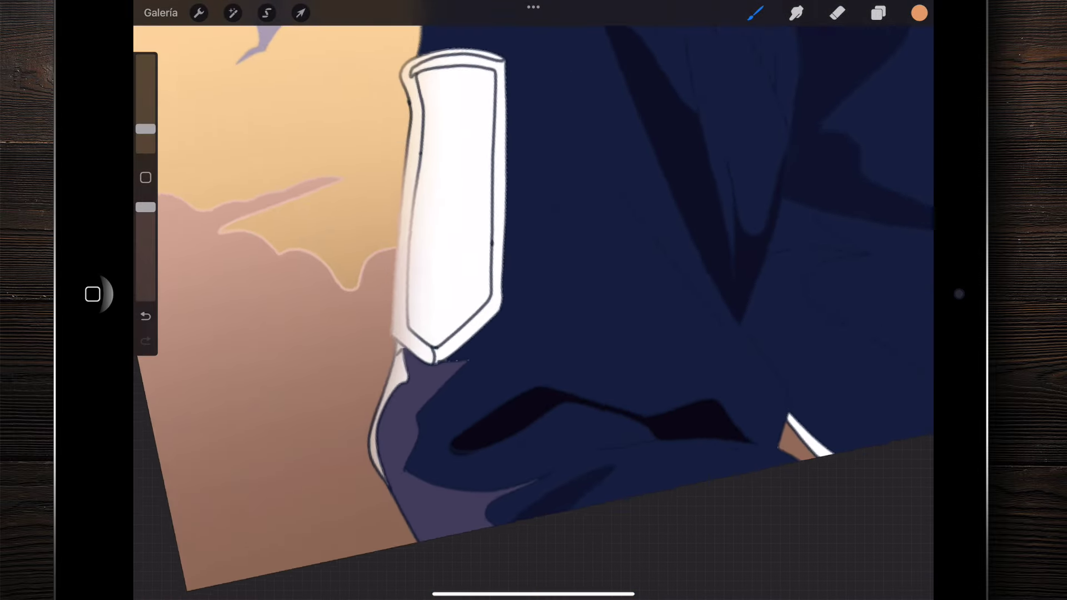
scroll(422, 361, "up", 3)
Step: Fill the strip beside the arm patch, the sleeve edge and the collar's white edge orange
left_click_drag(918, 13, 439, 306)
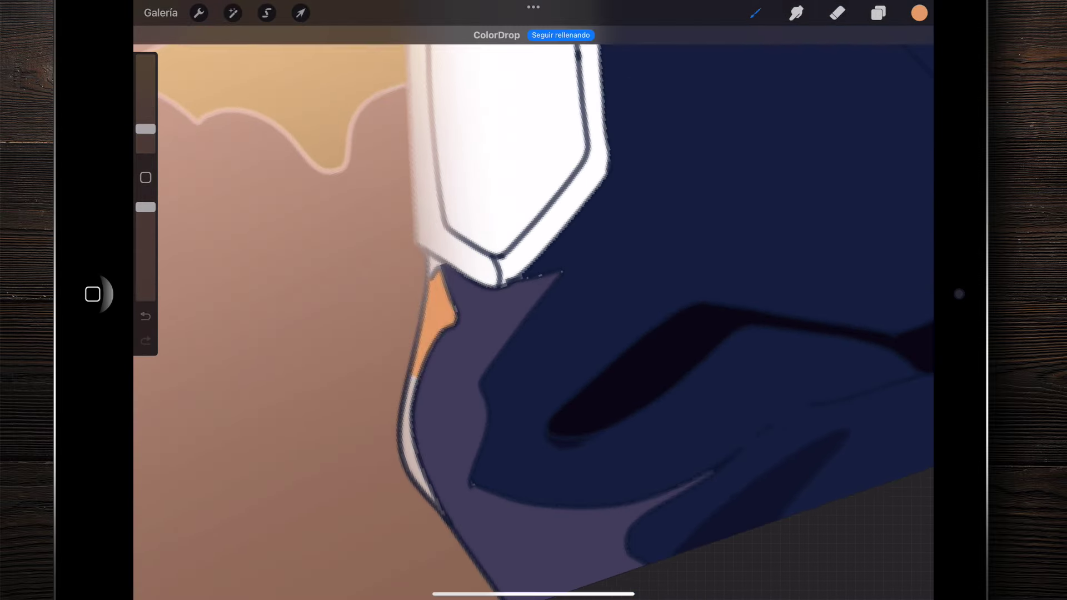
scroll(533, 300, "down", 1)
scroll(533, 266, "down", 2)
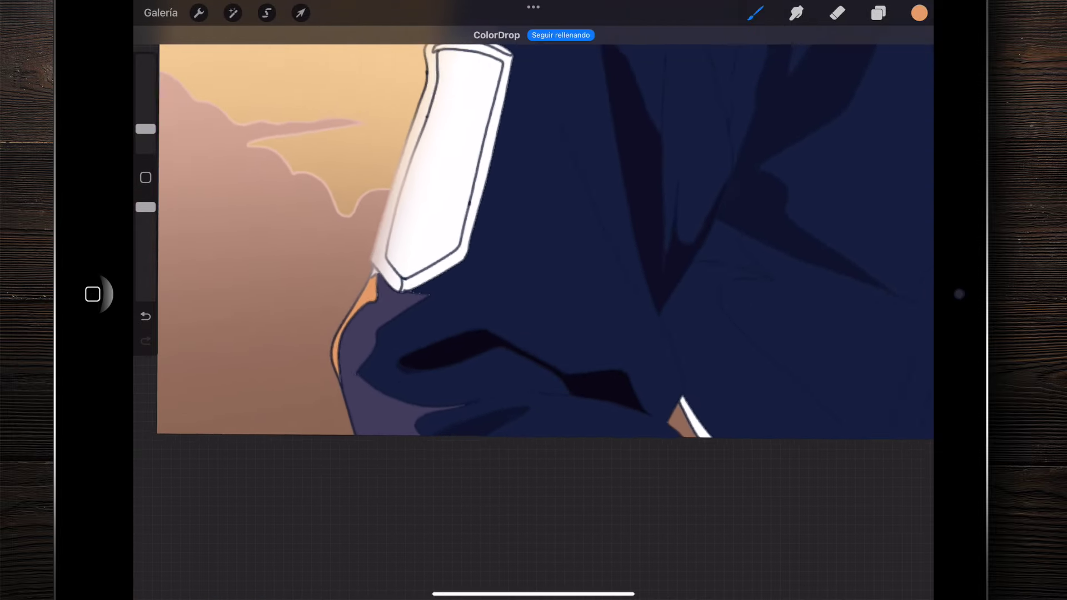
scroll(533, 266, "down", 2)
scroll(533, 266, "down", 1)
scroll(550, 427, "up", 3)
scroll(550, 428, "up", 3)
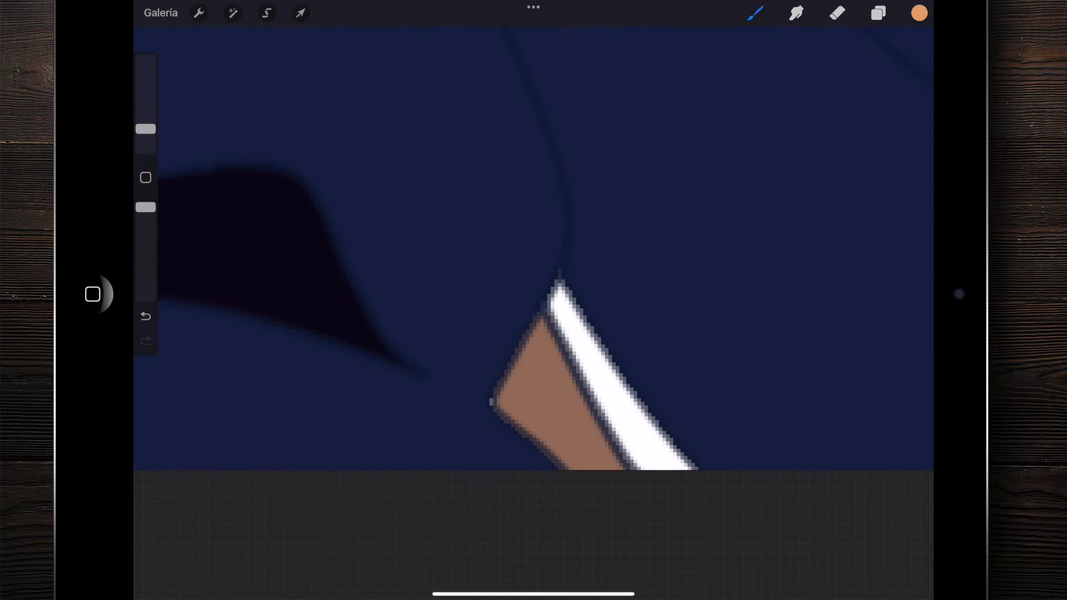
left_click_drag(919, 13, 607, 392)
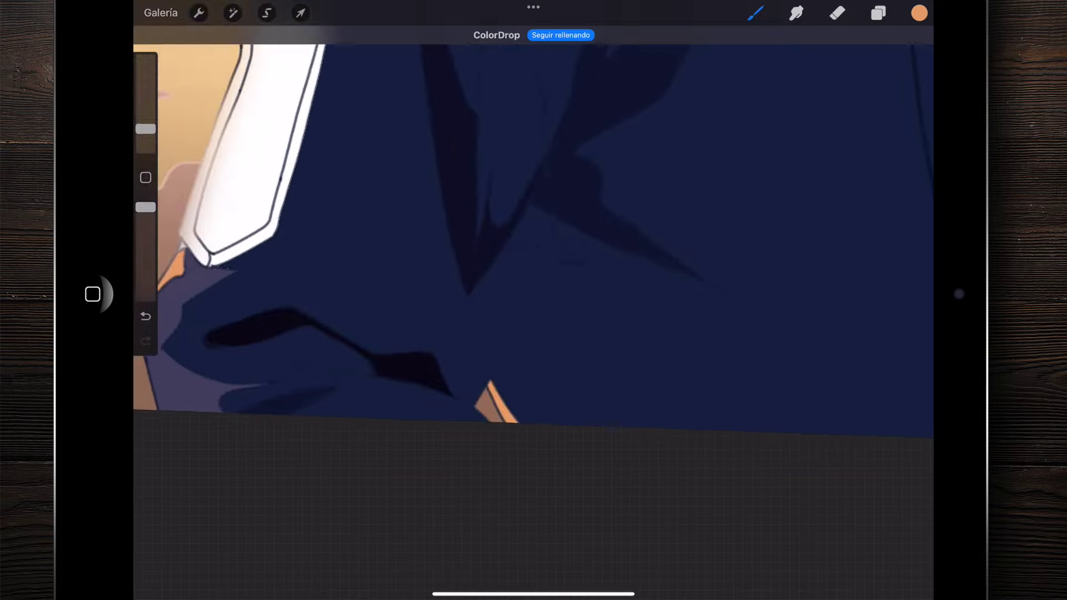
scroll(533, 250, "down", 3)
scroll(533, 250, "down", 2)
scroll(533, 250, "down", 5)
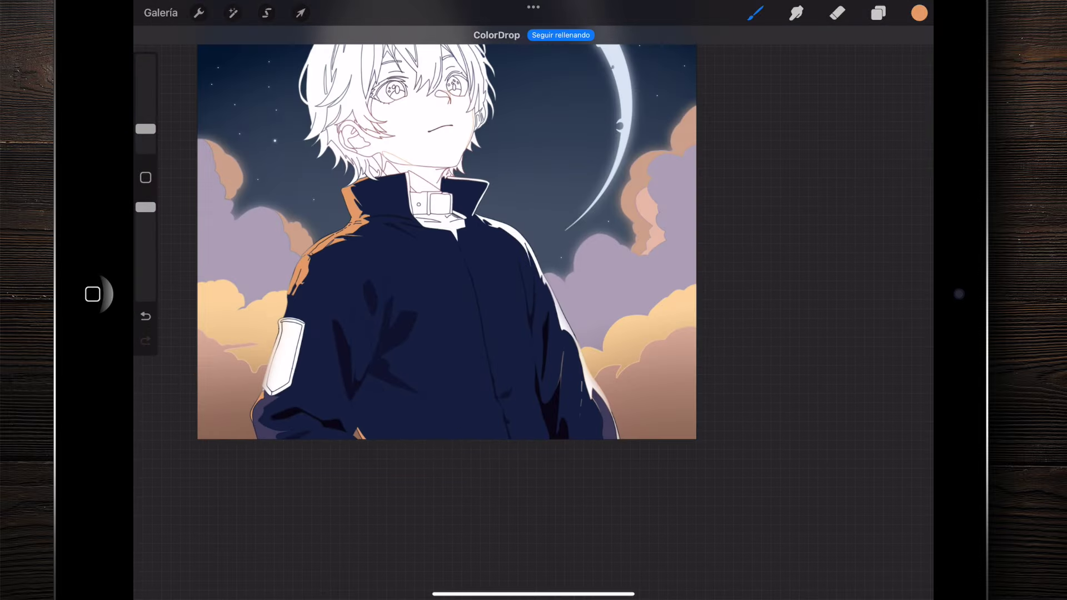
scroll(533, 250, "up", 2)
scroll(534, 250, "up", 1)
scroll(461, 222, "up", 3)
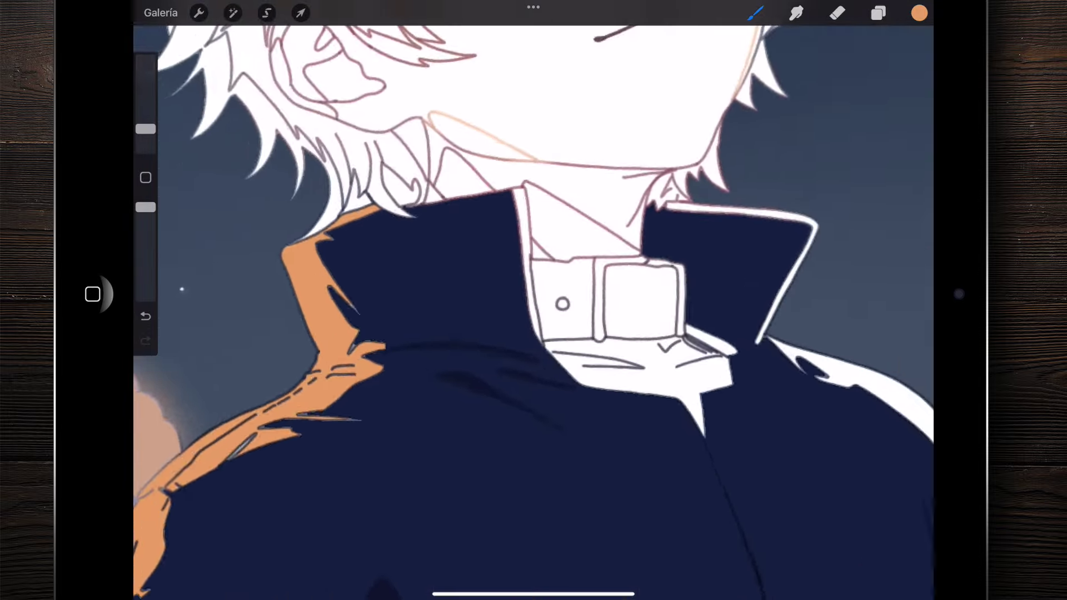
scroll(461, 223, "up", 3)
scroll(461, 222, "up", 2)
left_click_drag(919, 13, 600, 253)
scroll(533, 300, "down", 3)
scroll(534, 300, "down", 2)
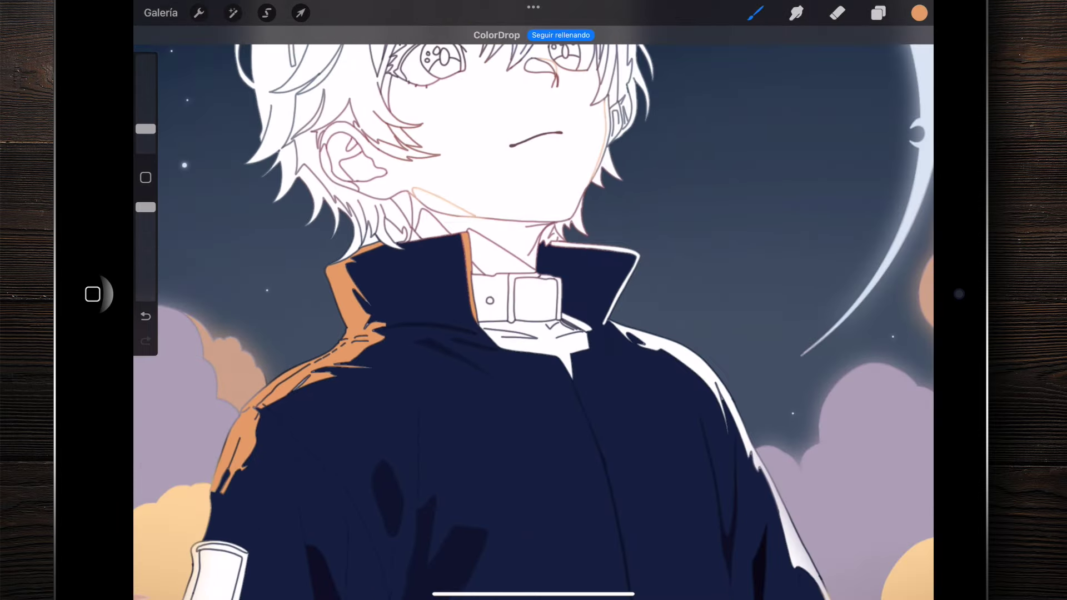
scroll(533, 300, "down", 3)
scroll(533, 300, "down", 1)
Step: Lighten the orange paint colour slightly
left_click(919, 13)
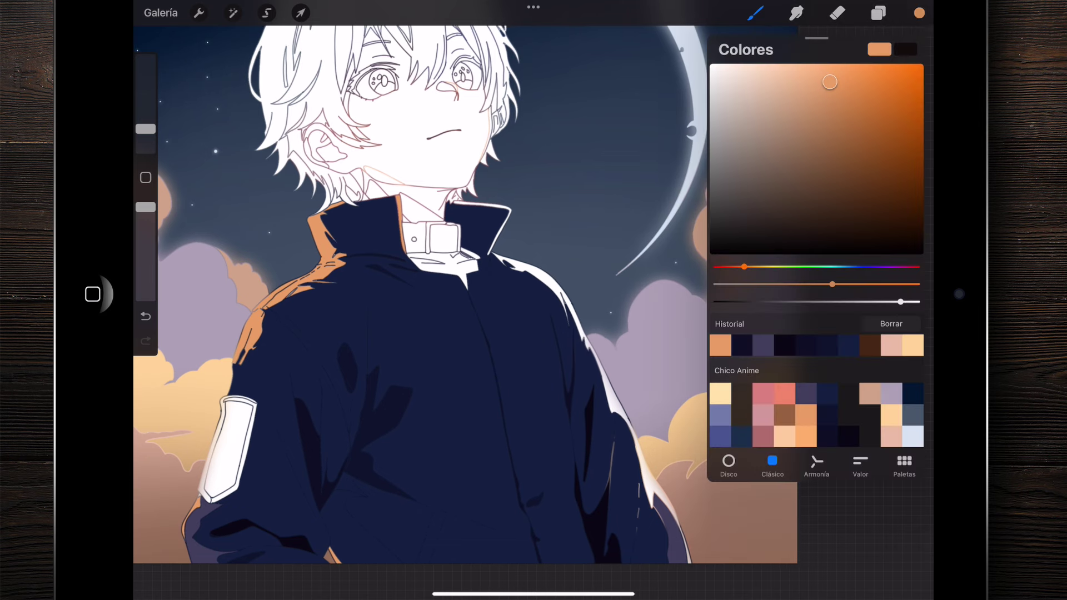
left_click_drag(830, 82, 833, 65)
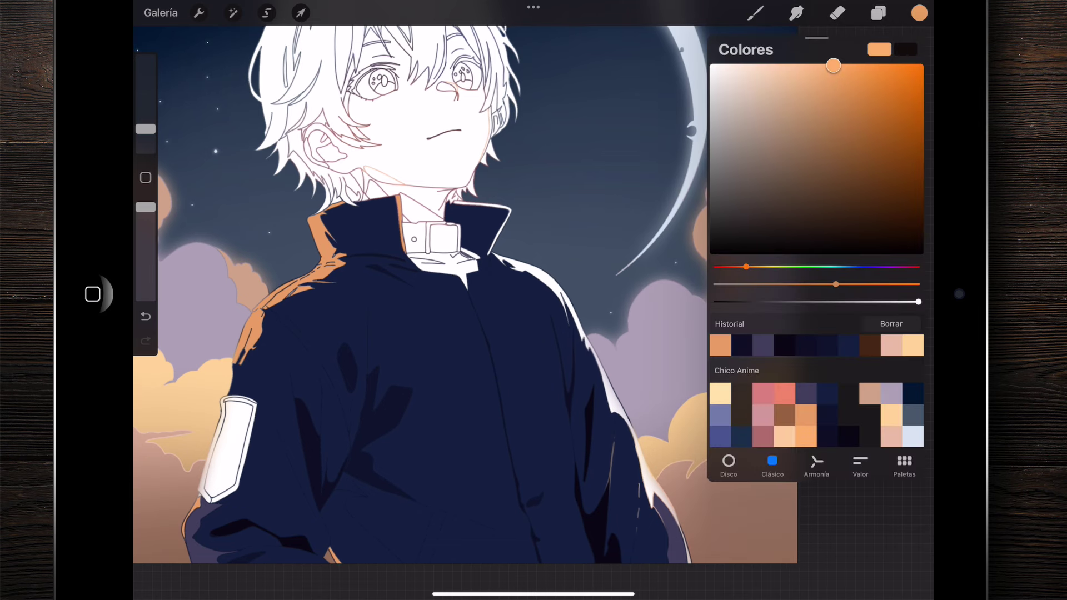
left_click(919, 13)
scroll(513, 259, "up", 5)
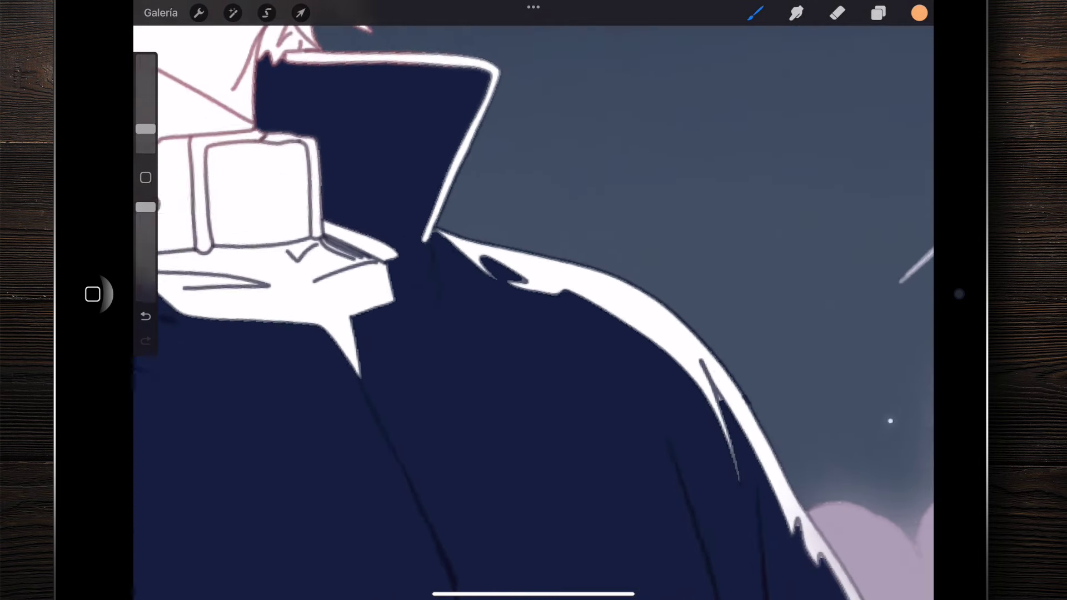
Step: Fill the shoulder rim and the remaining collar rim with the lighter orange
mouse_move(919, 13)
left_mouse_down()
mouse_move(755, 160)
mouse_move(619, 314)
left_mouse_up()
left_click(733, 434)
scroll(533, 300, "down", 5)
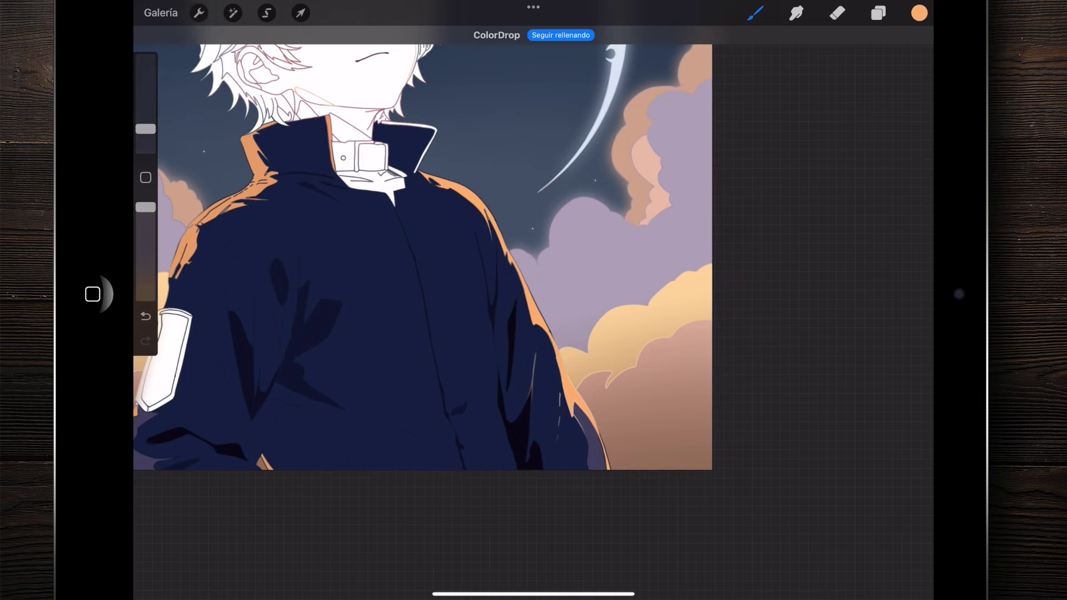
scroll(355, 111, "up", 5)
scroll(533, 300, "up", 2)
left_click_drag(919, 12, 581, 248)
scroll(533, 300, "down", 3)
scroll(533, 300, "up", 1)
scroll(533, 300, "down", 5)
scroll(534, 300, "down", 2)
scroll(533, 300, "down", 1)
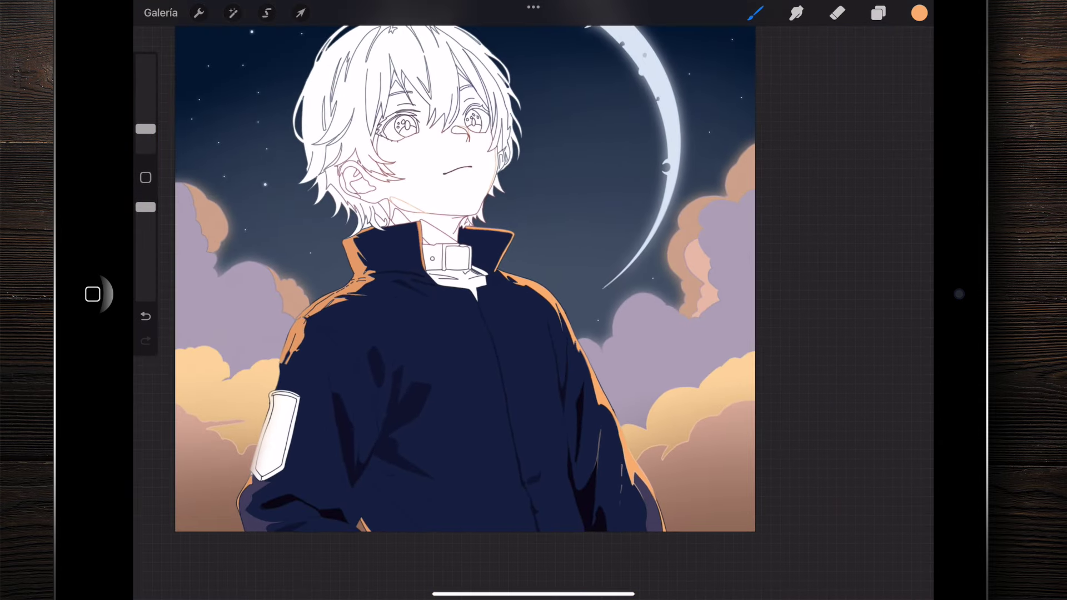
scroll(533, 300, "up", 3)
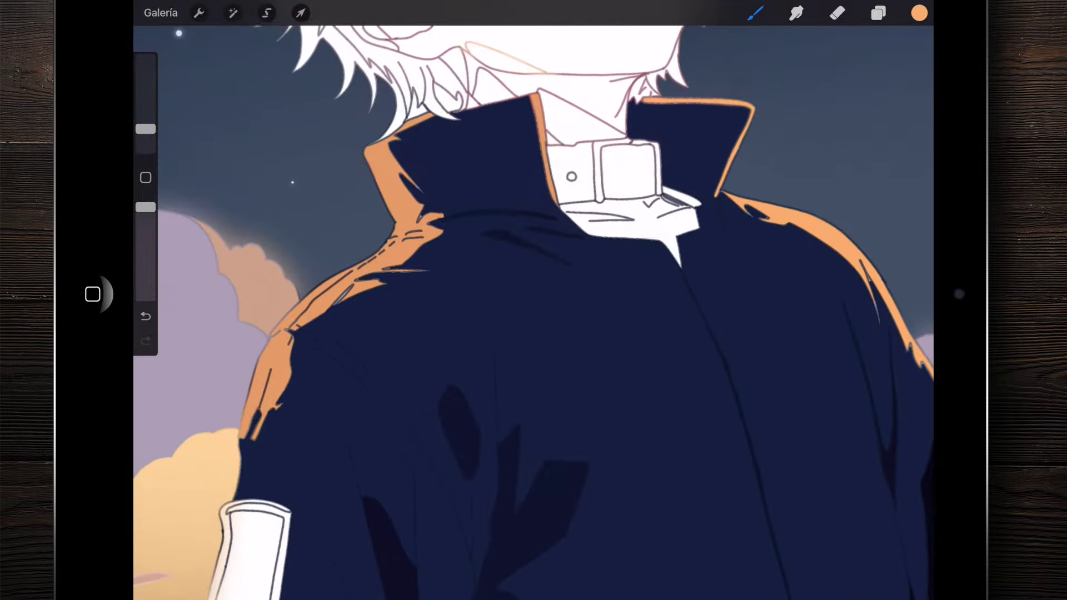
scroll(534, 300, "up", 1)
scroll(533, 300, "down", 3)
scroll(534, 299, "up", 2)
scroll(533, 300, "up", 1)
key("l")
scroll(533, 300, "up", 3)
scroll(533, 300, "up", 2)
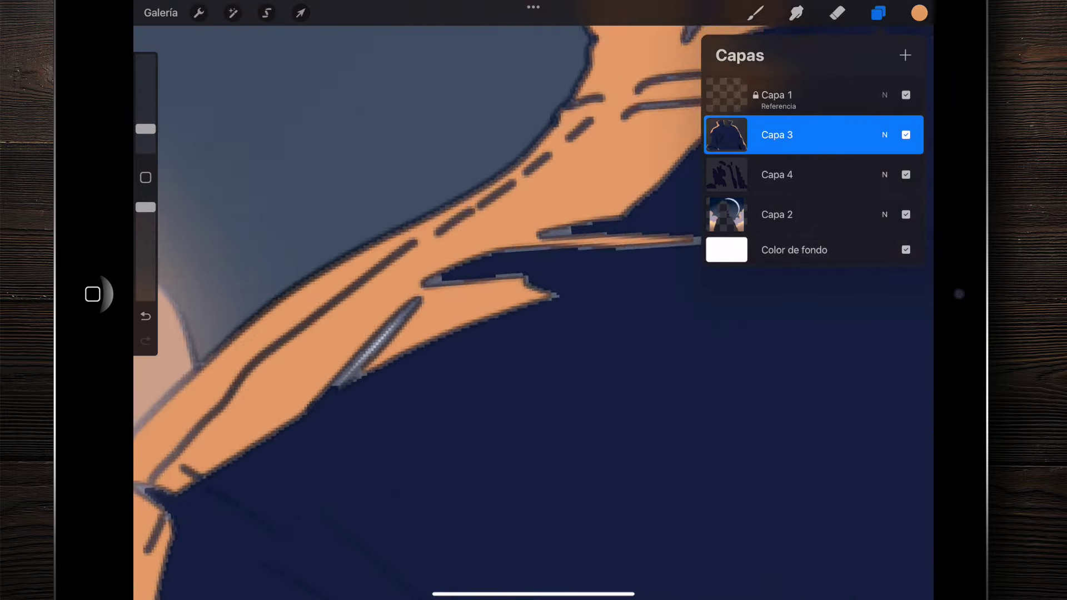
Step: On Capa 4, sample the jacket navy and paint over the grey line on the orange shoulder
scroll(533, 300, "up", 2)
scroll(533, 300, "down", 1)
left_click(777, 174)
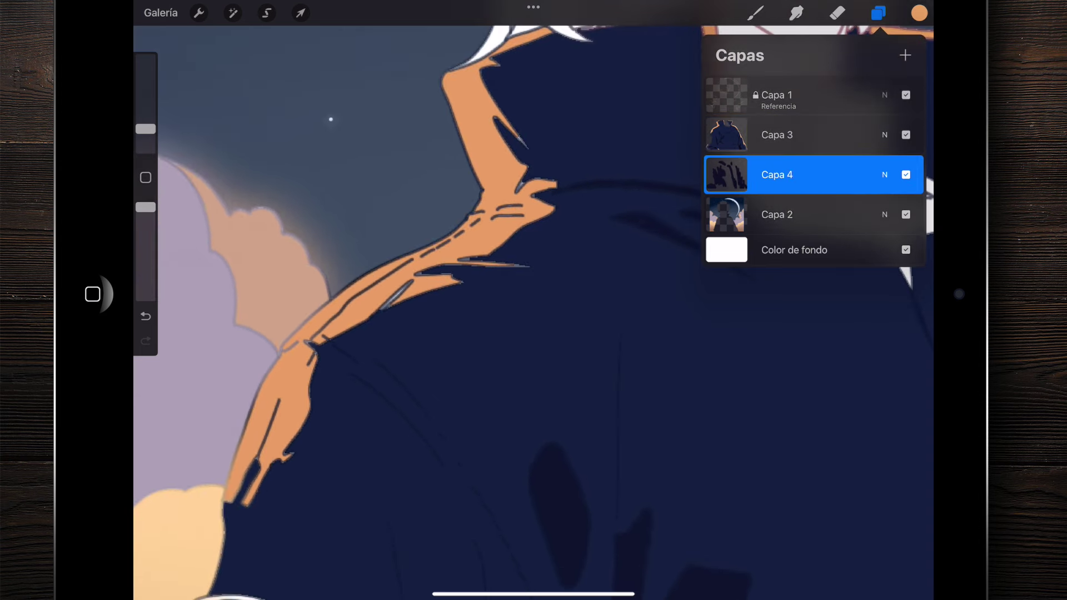
key("b")
scroll(533, 300, "down", 2)
scroll(533, 300, "down", 2)
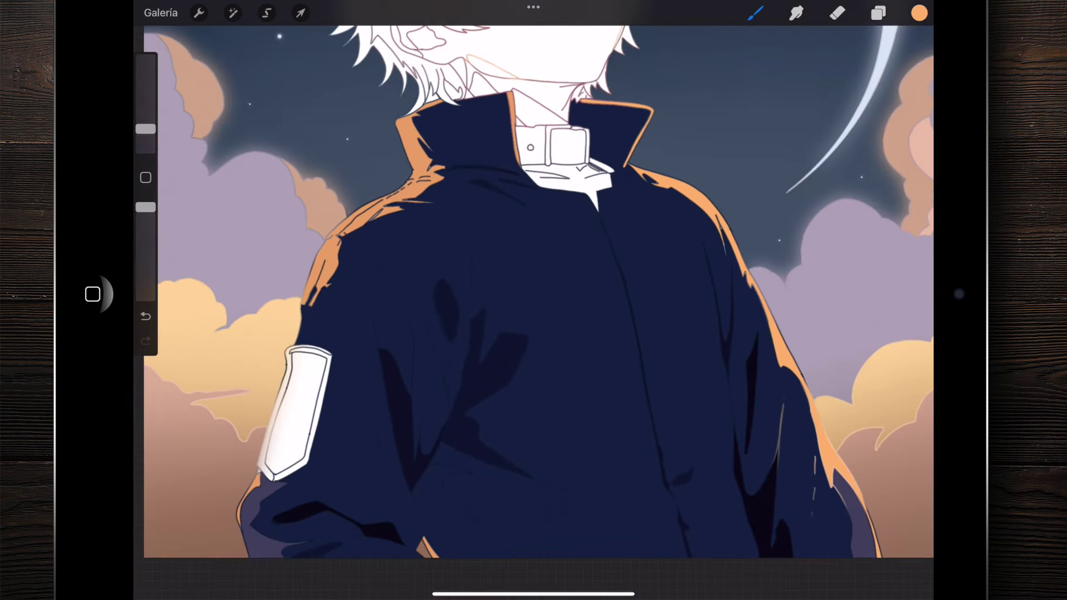
left_click(402, 398)
scroll(533, 300, "up", 3)
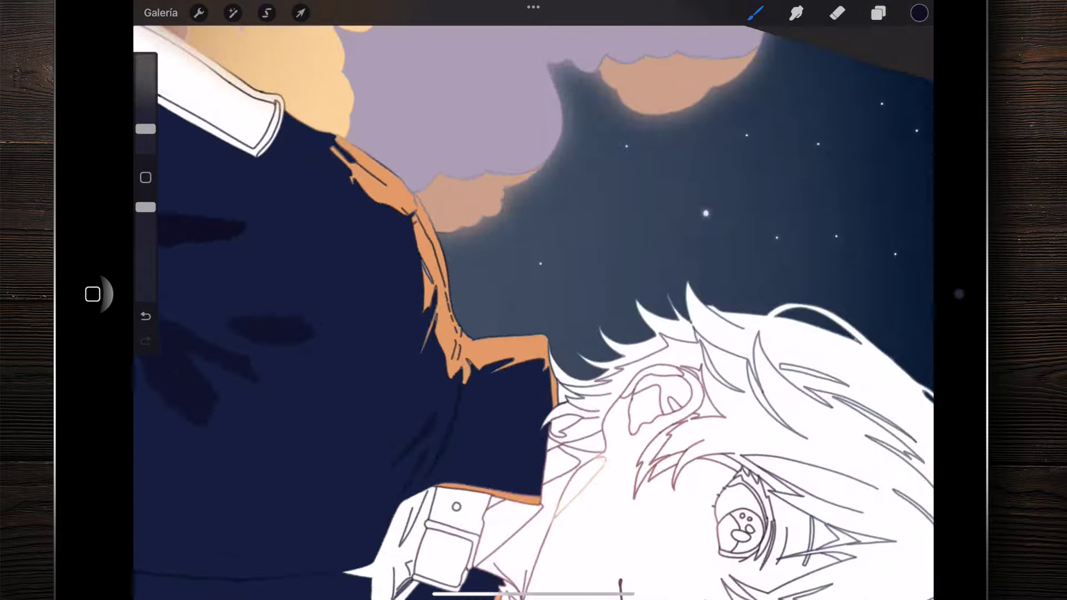
scroll(533, 300, "up", 2)
left_click_drag(410, 292, 437, 347)
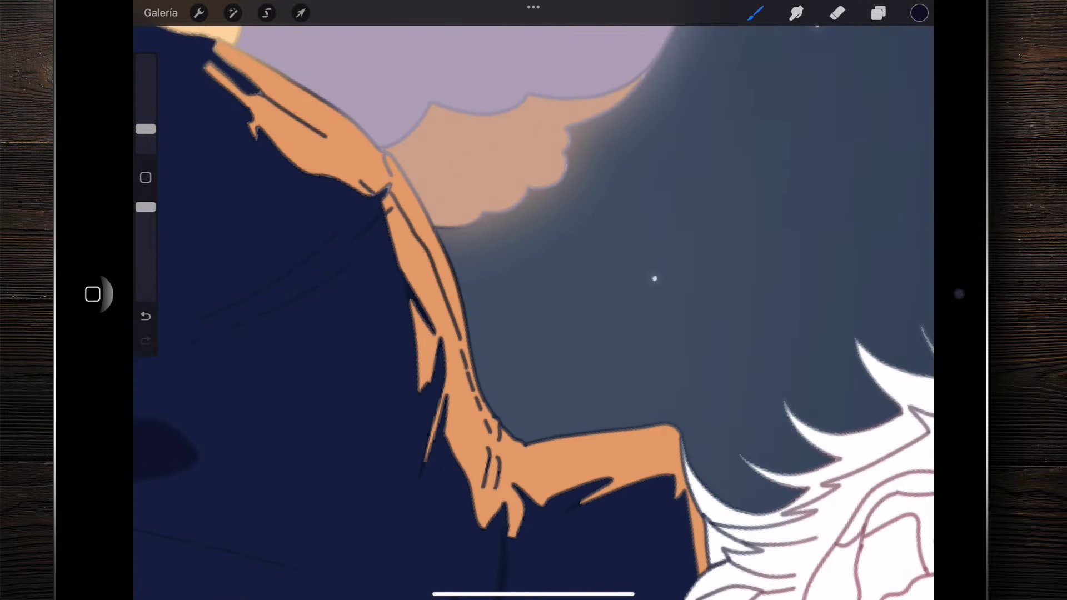
Step: Undo the stray stroke on the jacket shoulder
scroll(534, 300, "down", 2)
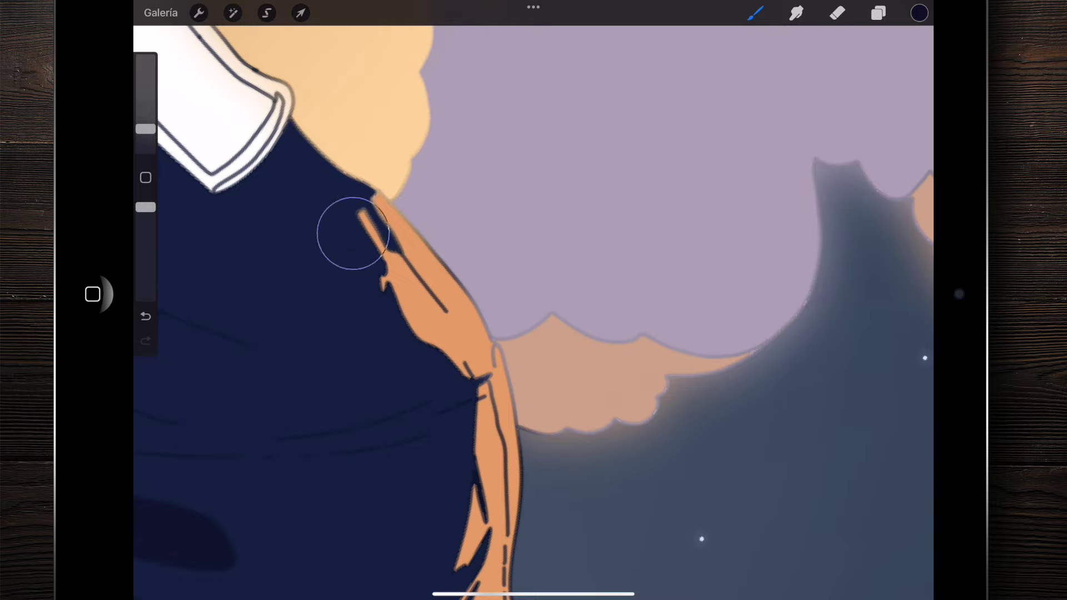
scroll(533, 300, "up", 3)
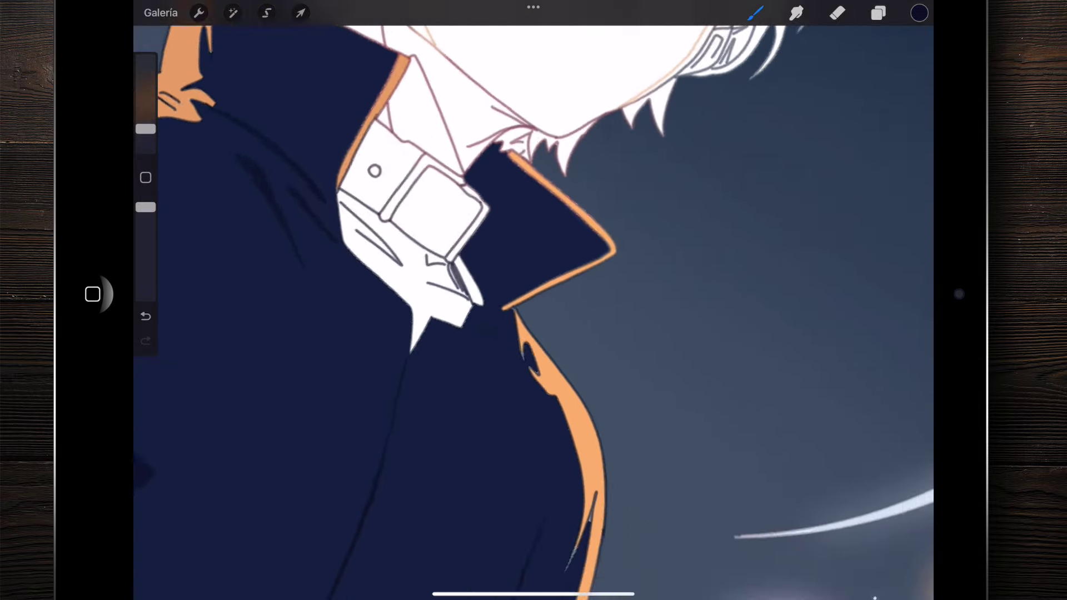
scroll(544, 361, "up", 5)
scroll(533, 300, "right", 5)
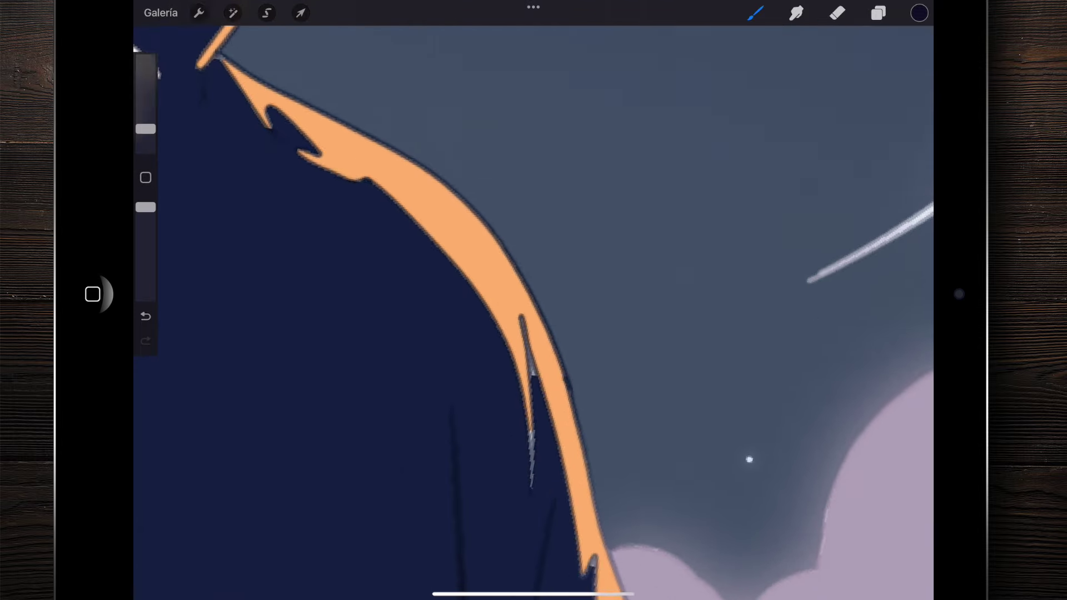
scroll(533, 300, "down", 5)
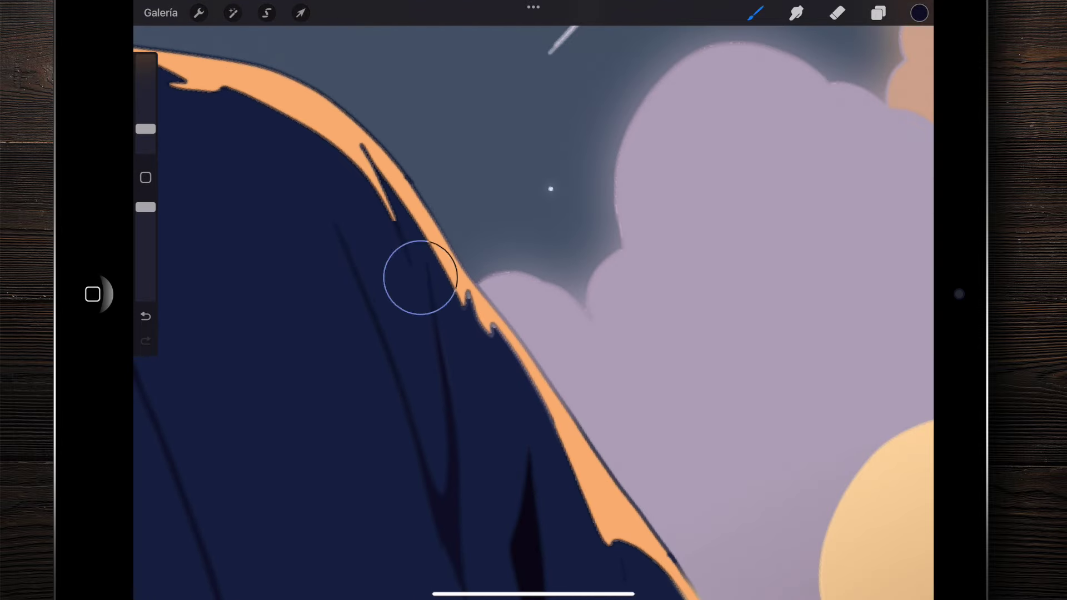
scroll(533, 300, "down", 5)
scroll(413, 283, "down", 5)
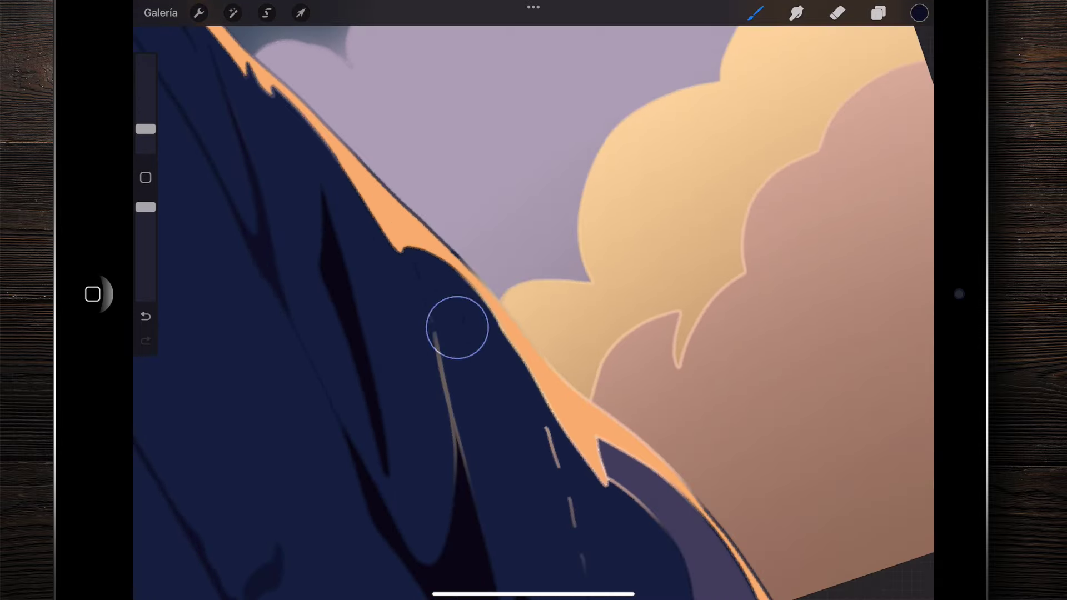
scroll(534, 300, "down", 5)
key("ctrl+z")
Step: Make Capa 3 the active layer
scroll(533, 300, "down", 3)
scroll(533, 300, "down", 5)
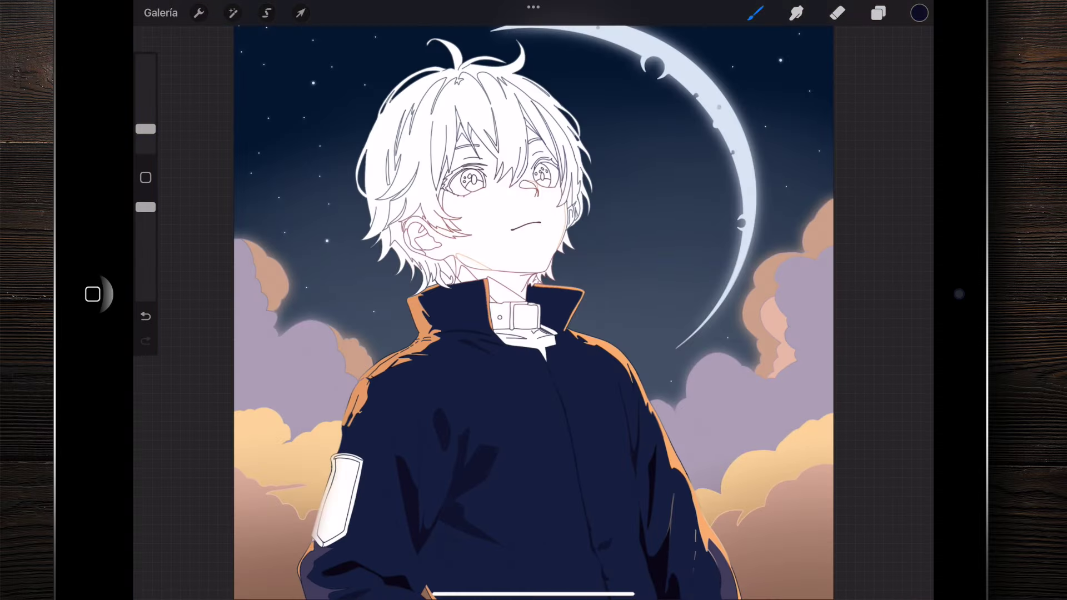
scroll(534, 300, "up", 5)
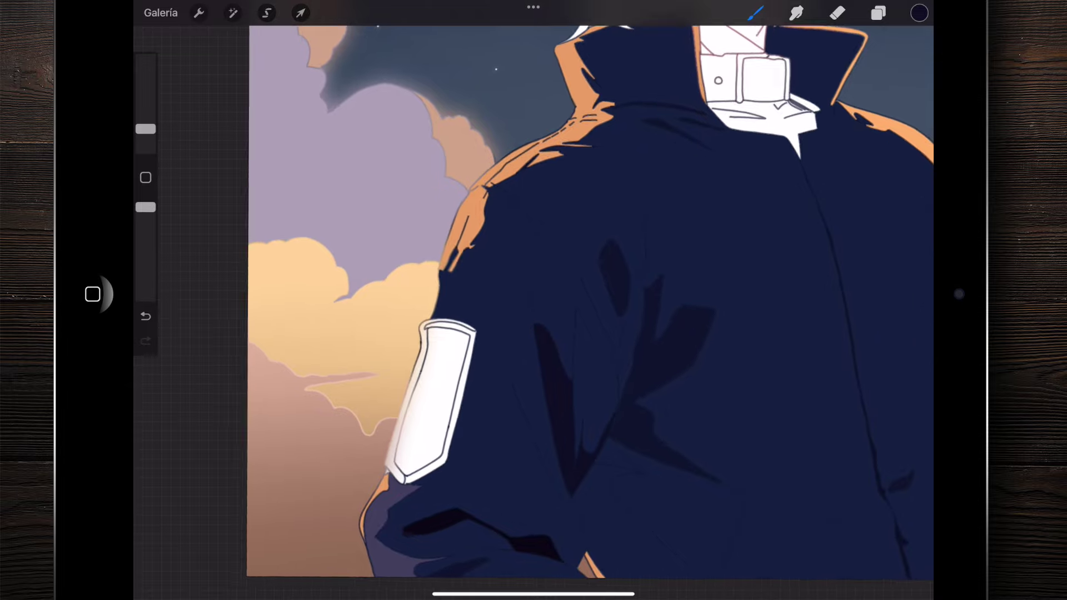
scroll(533, 300, "down", 3)
scroll(534, 300, "up", 3)
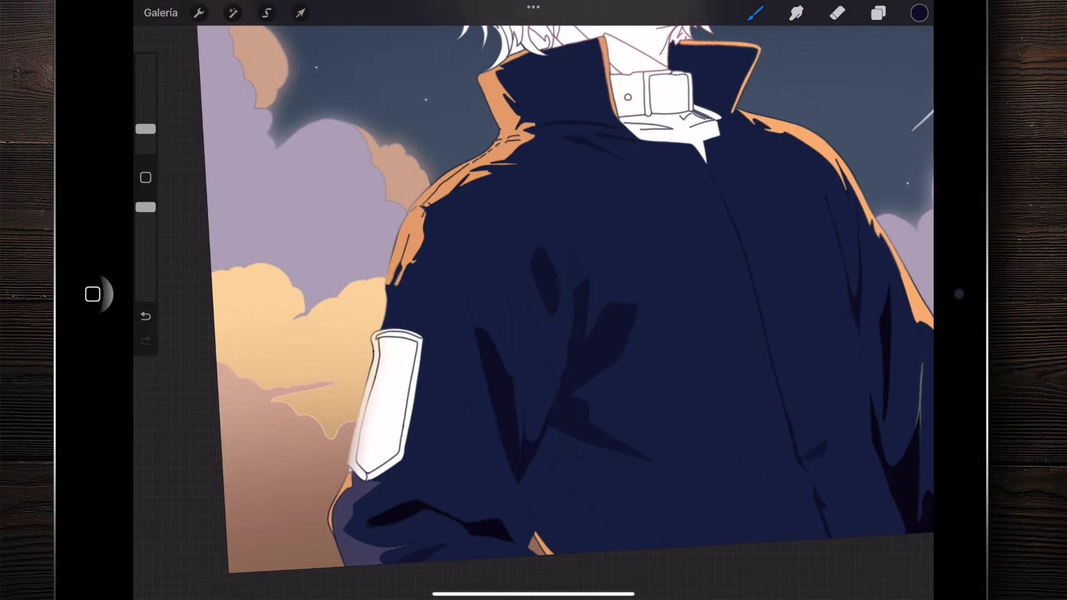
left_click(878, 13)
left_click(789, 134)
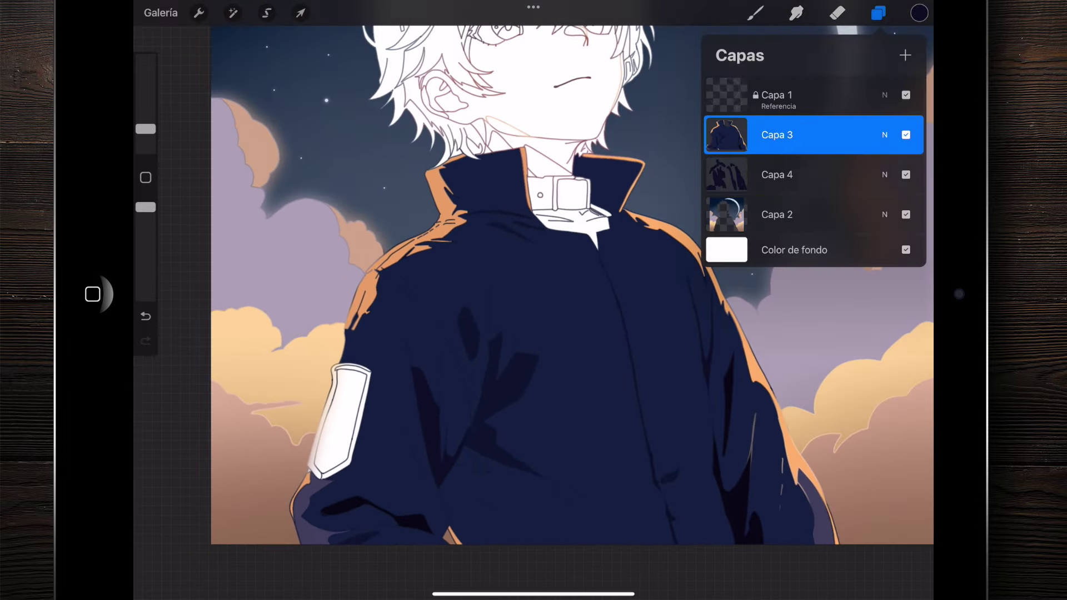
Step: Fill the sleeve patch with dark navy
scroll(534, 300, "down", 3)
scroll(534, 300, "up", 3)
left_click(919, 13)
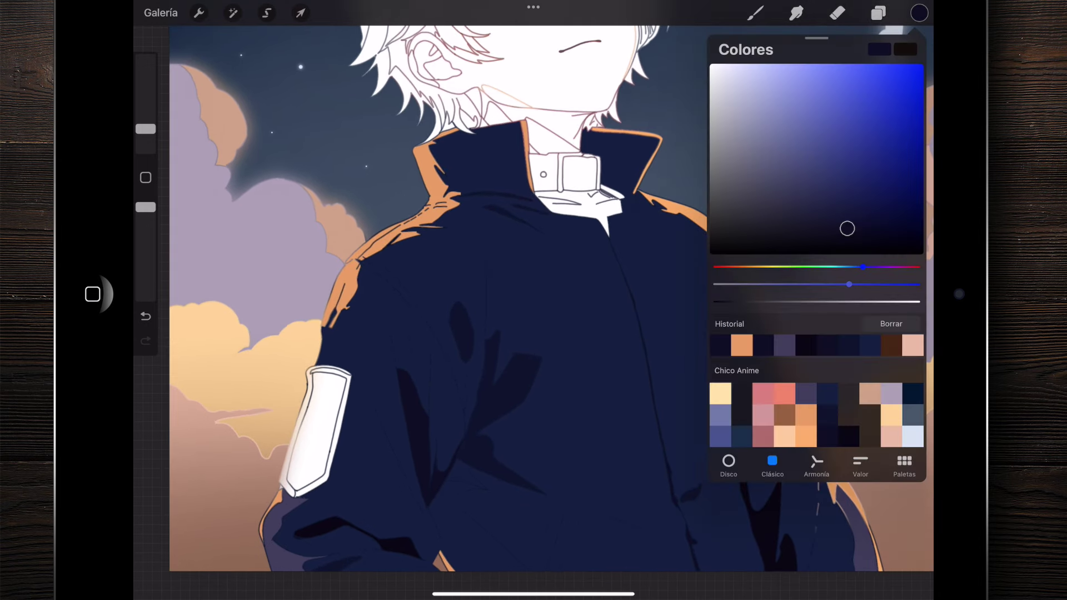
left_click(856, 207)
scroll(533, 300, "up", 3)
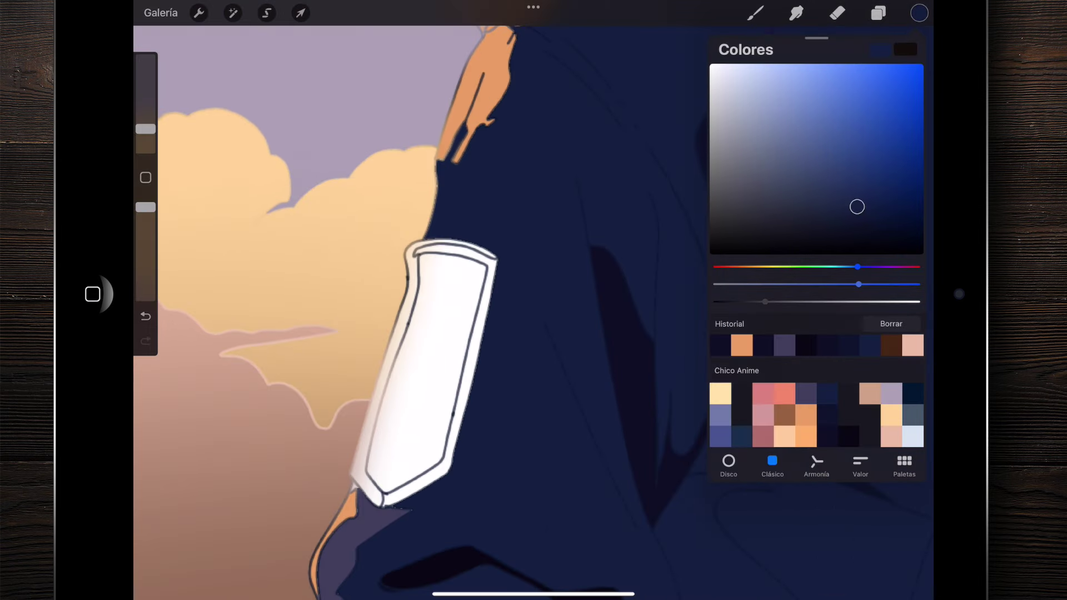
left_click_drag(919, 13, 805, 139)
left_click(444, 333)
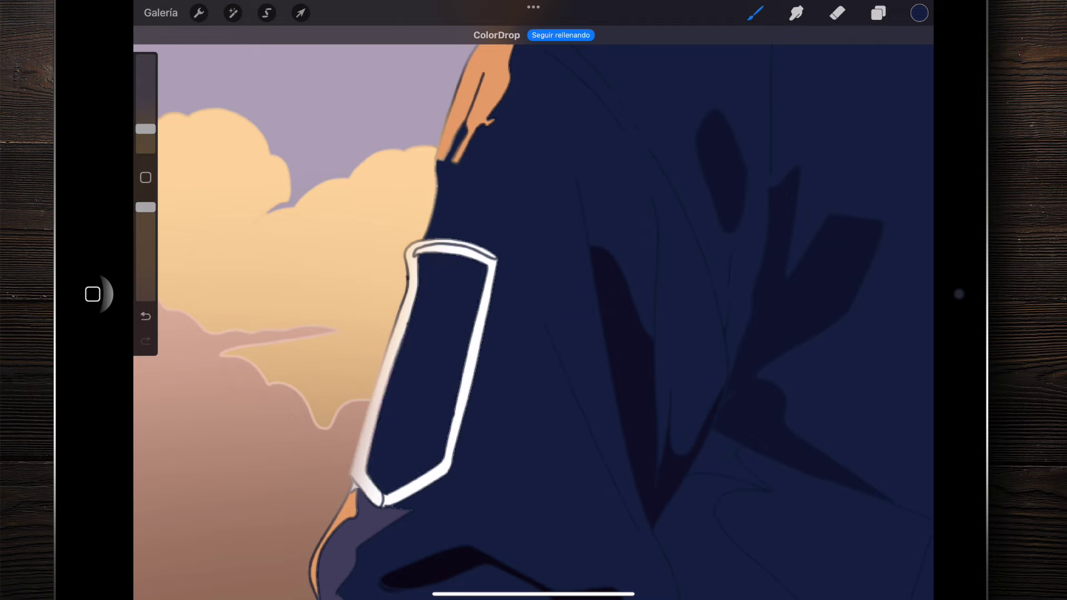
Step: Fill the patch's outer outline with orange
scroll(533, 300, "down", 3)
left_click(919, 13)
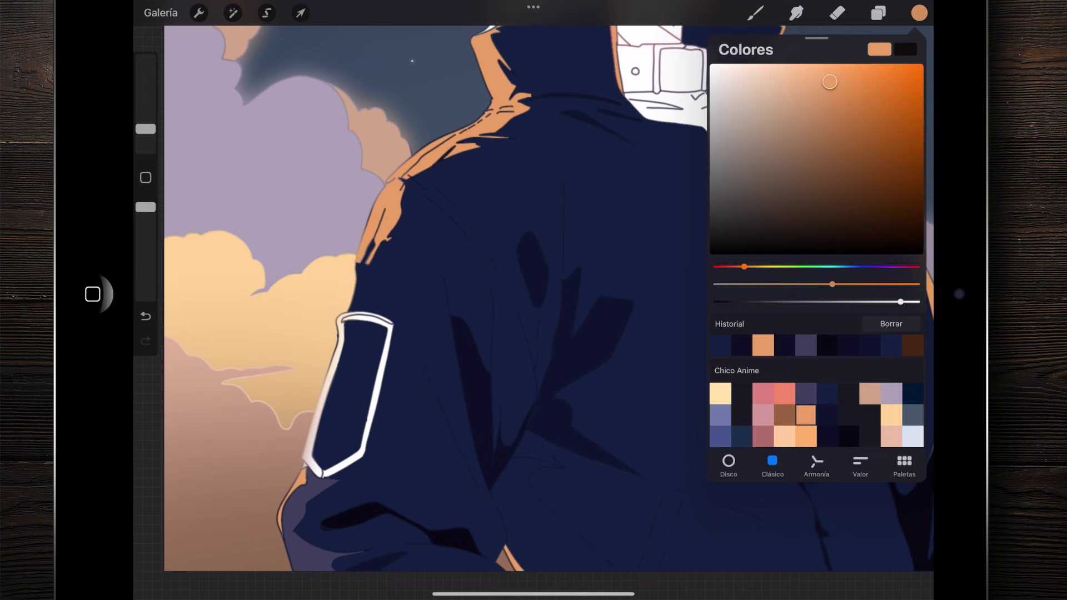
scroll(250, 411, "up", 3)
scroll(250, 411, "up", 2)
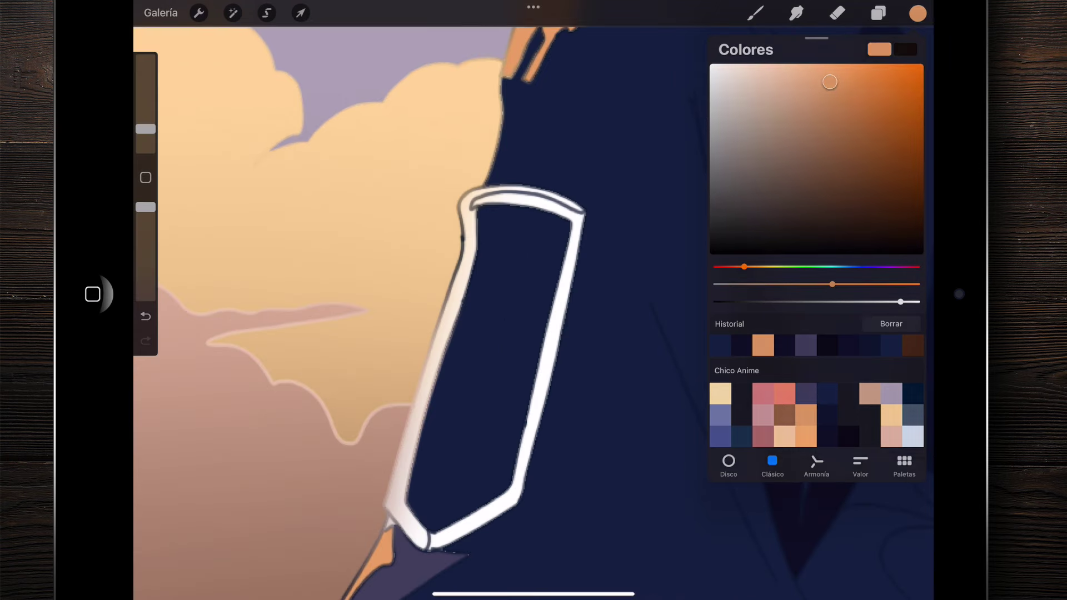
left_click_drag(919, 12, 428, 373)
Step: Fill the patch's inner white outline with brown from the palette
scroll(389, 333, "down", 2)
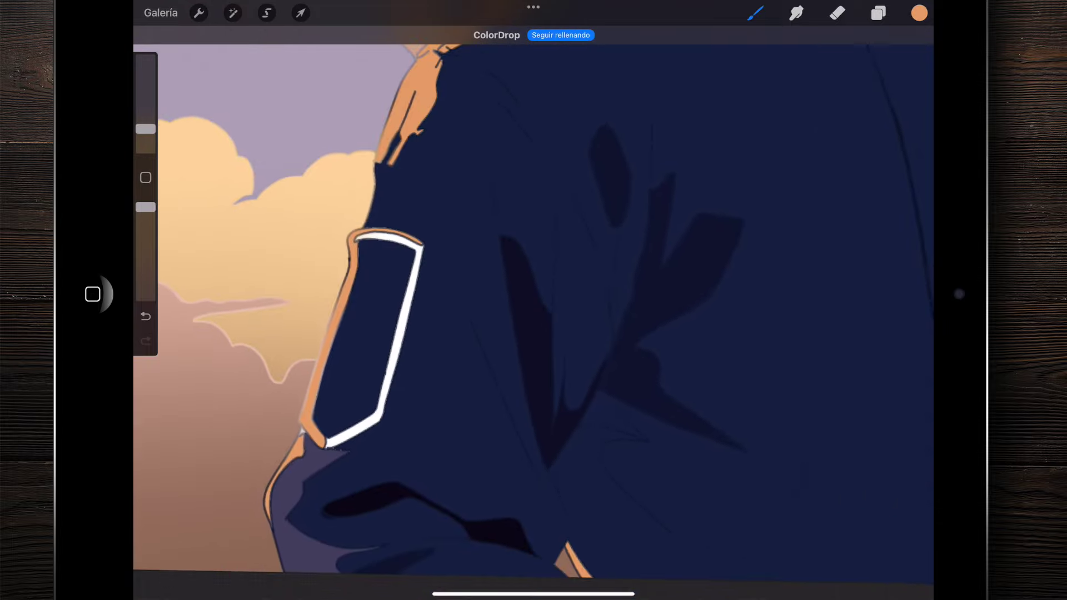
left_click(919, 12)
left_click(784, 415)
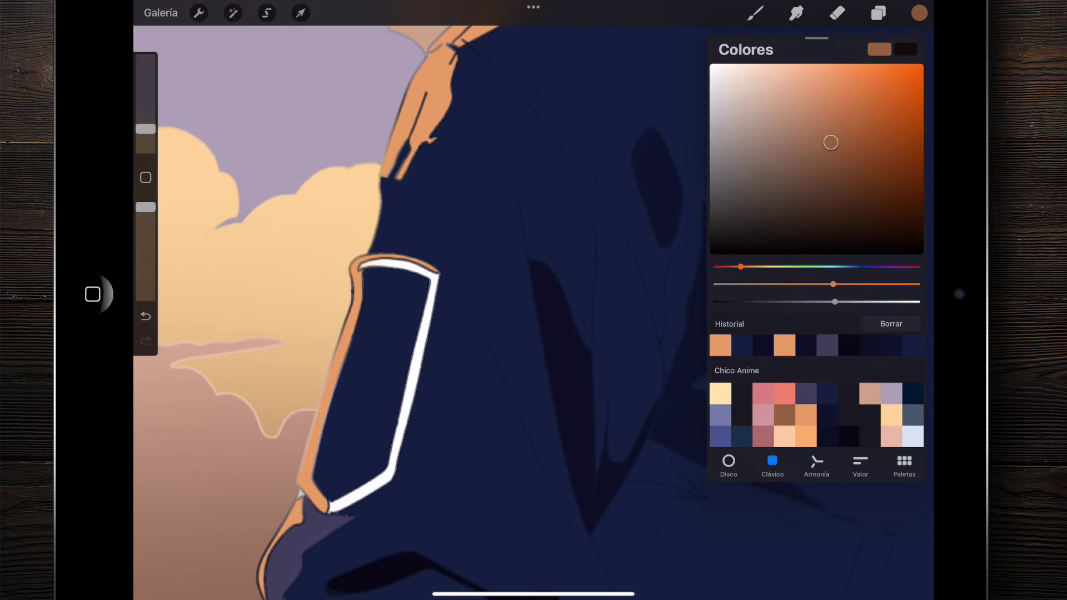
scroll(389, 334, "up", 2)
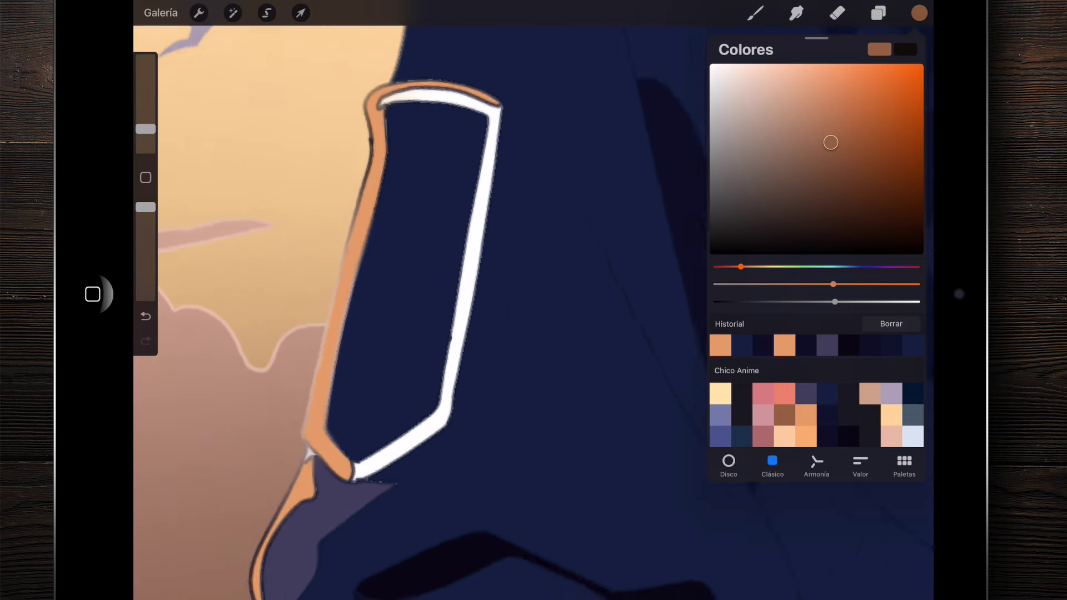
scroll(389, 333, "up", 2)
left_click_drag(919, 13, 493, 305)
Step: Make Capa 4 the active layer and sample the coat's navy colour
scroll(500, 311, "down", 3)
scroll(533, 300, "down", 3)
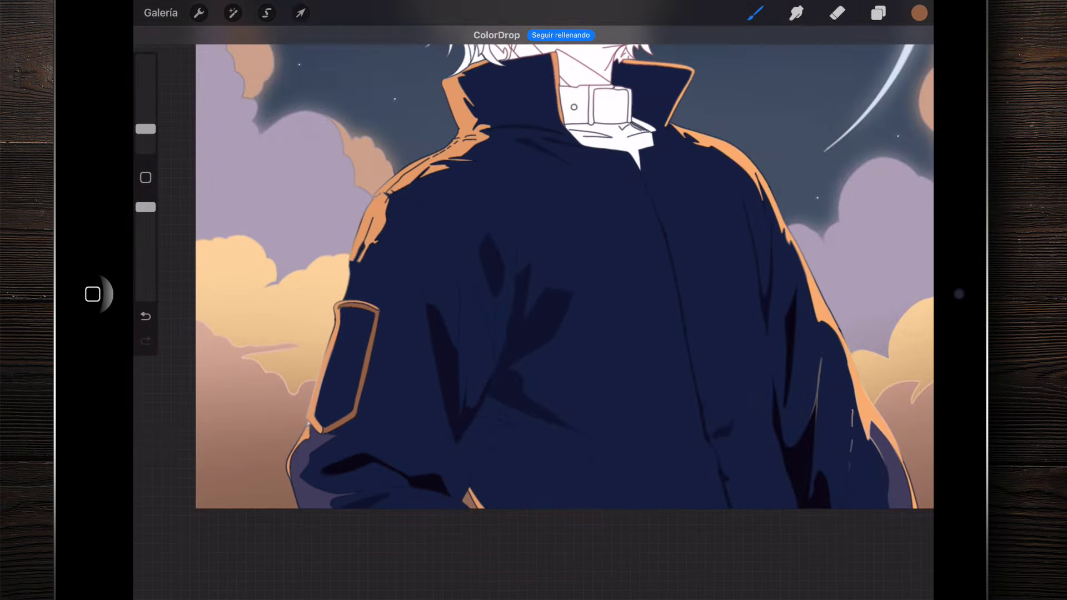
scroll(555, 278, "up", 3)
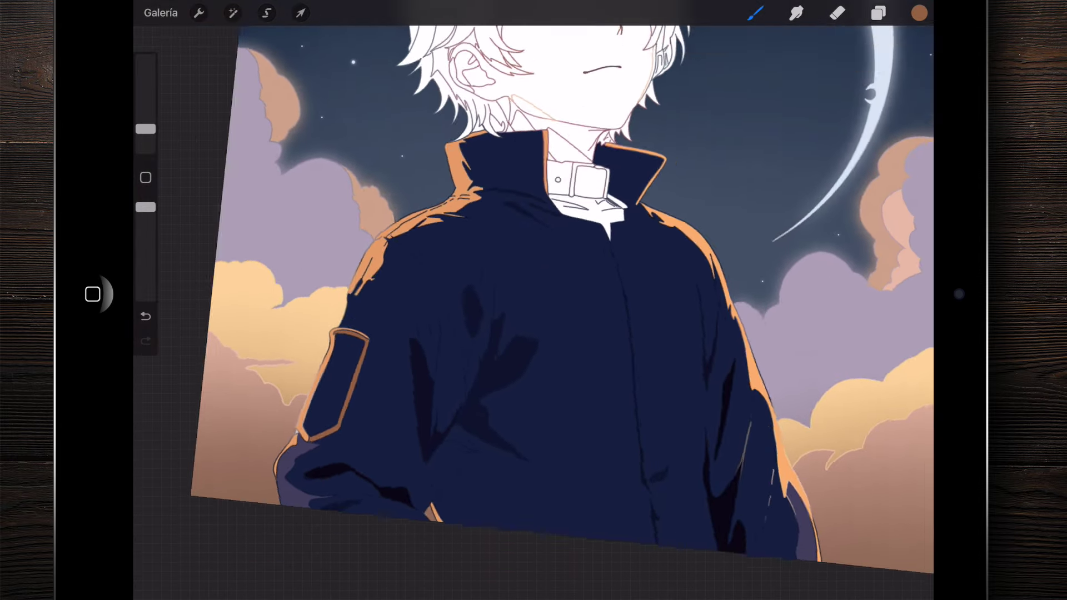
scroll(533, 300, "up", 2)
scroll(533, 300, "up", 3)
scroll(533, 300, "up", 3)
scroll(533, 300, "up", 1)
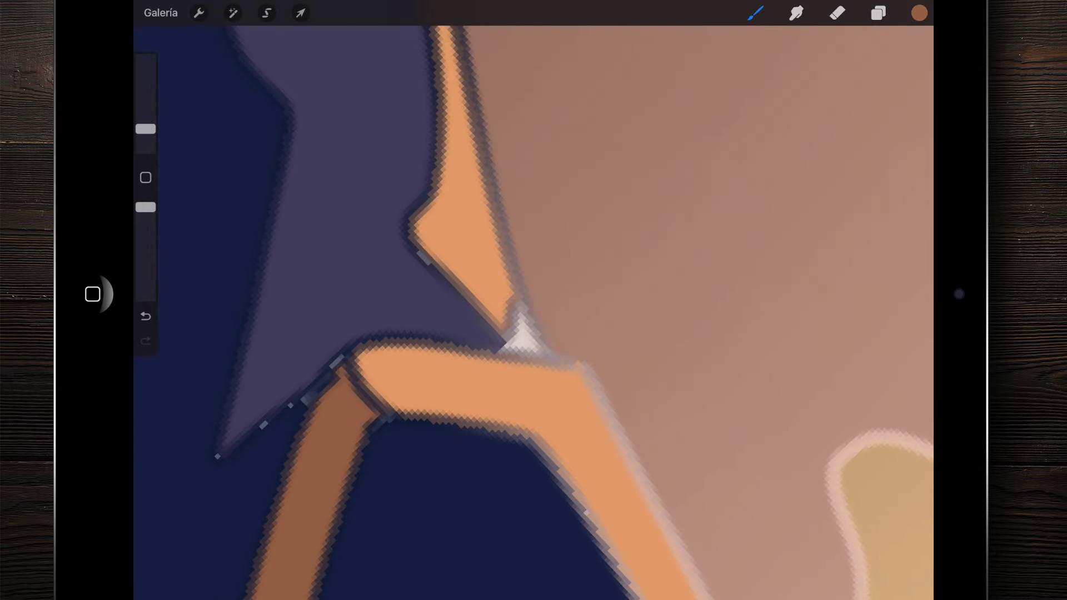
left_click(878, 13)
left_click(777, 174)
left_click(754, 13)
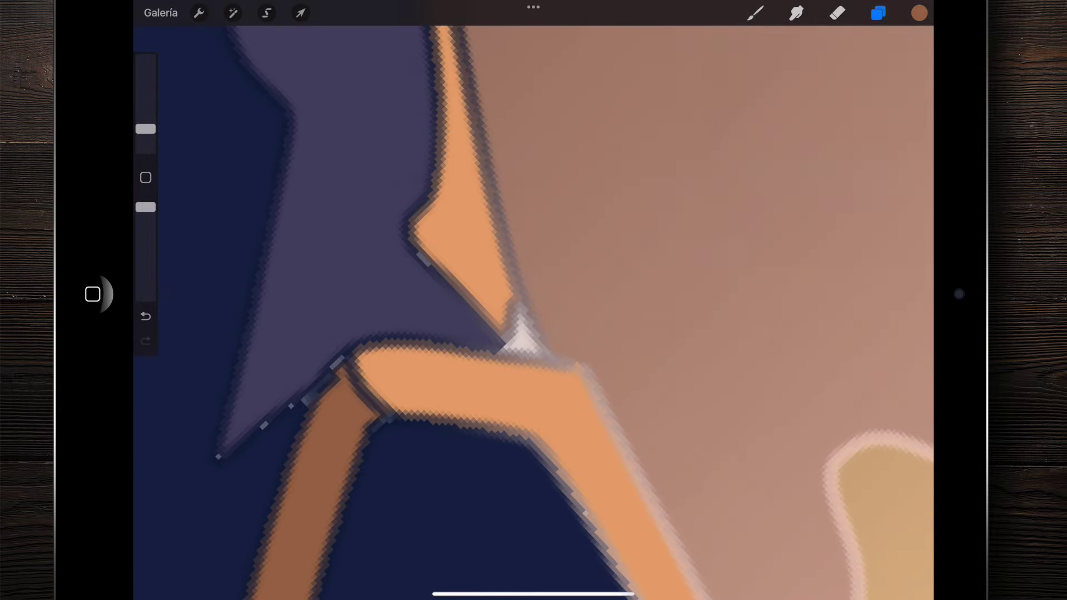
scroll(534, 300, "down", 3)
scroll(533, 300, "down", 3)
left_click(326, 469)
Step: With a smaller brush, paint navy over the shoulder gap and the dashed purple edge
scroll(444, 277, "up", 5)
left_click_drag(145, 128, 145, 140)
left_click_drag(436, 347, 455, 372)
scroll(533, 311, "down", 3)
left_click_drag(347, 303, 364, 270)
Step: Paint navy over the stray marks along the patch outline's right side and top
left_click_drag(533, 299, 504, 375)
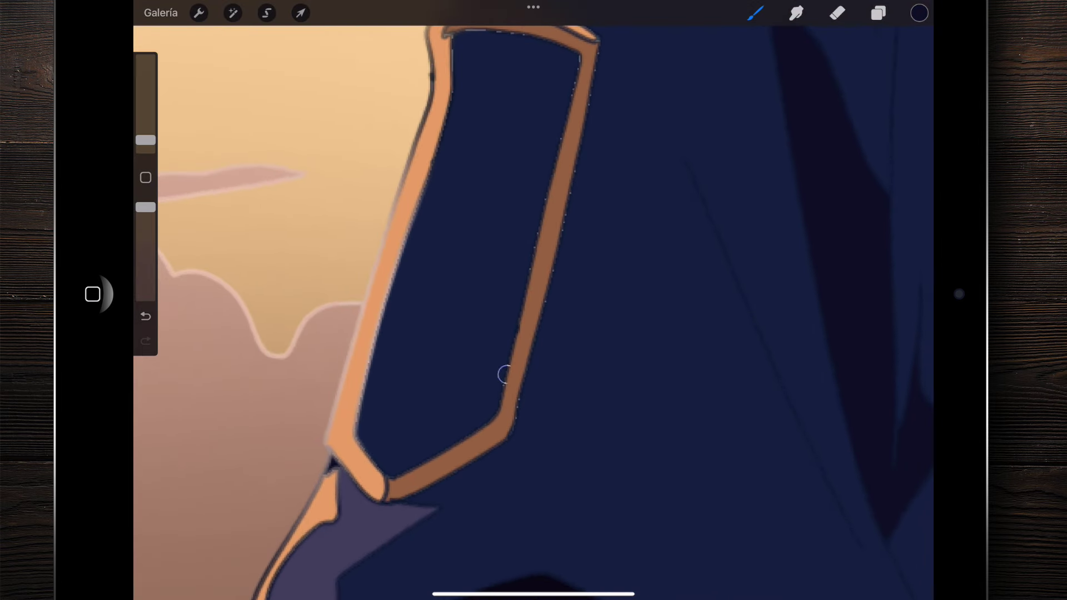
left_click_drag(531, 273, 500, 250)
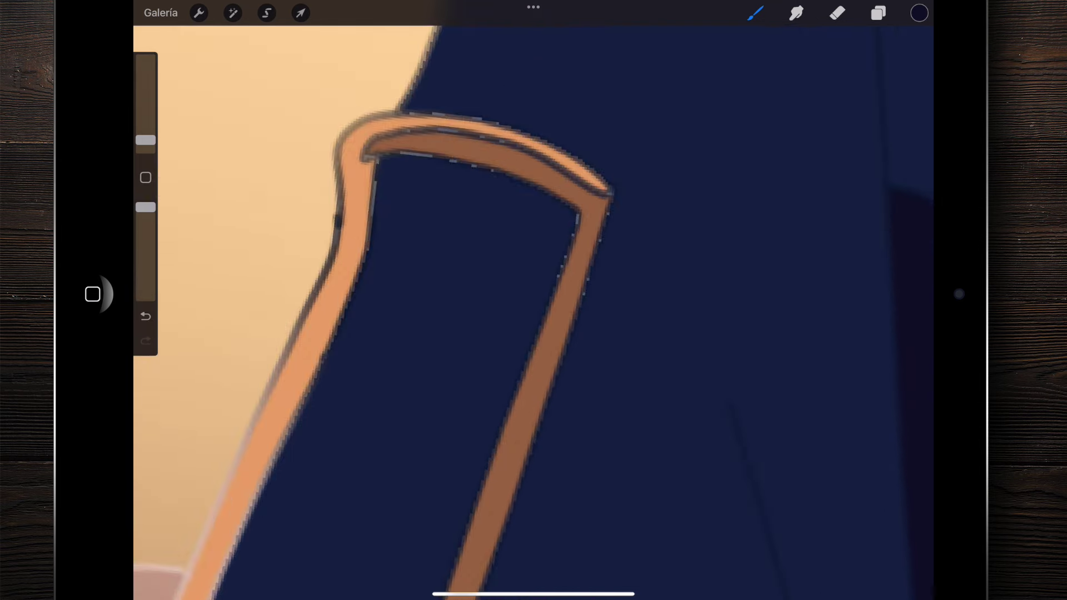
left_click_drag(539, 336, 605, 200)
mouse_move(416, 152)
left_mouse_down()
mouse_move(399, 154)
mouse_move(361, 200)
left_mouse_up()
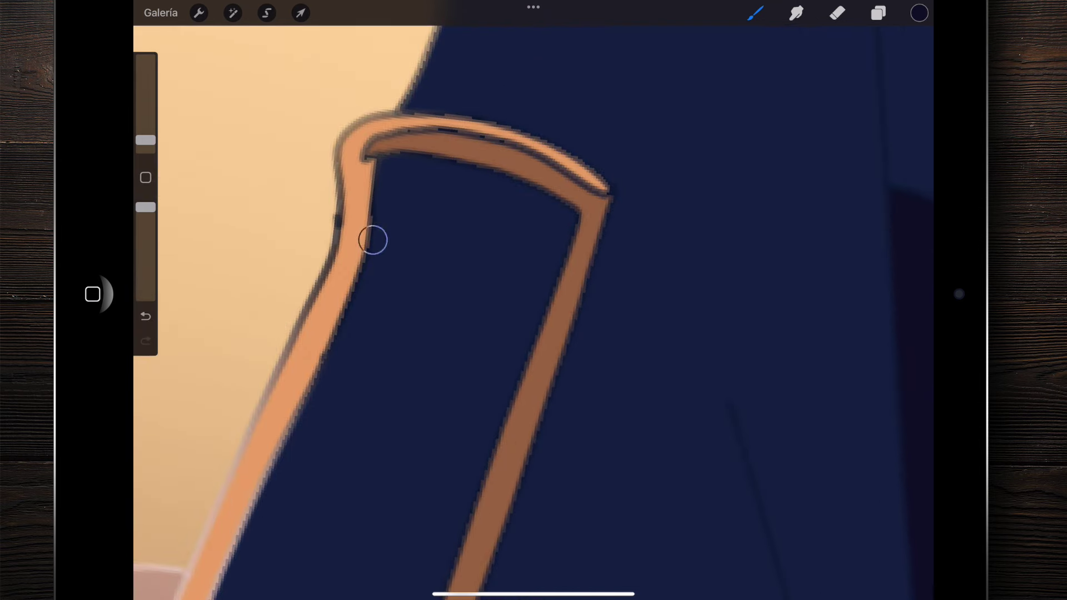
left_click_drag(500, 334, 472, 305)
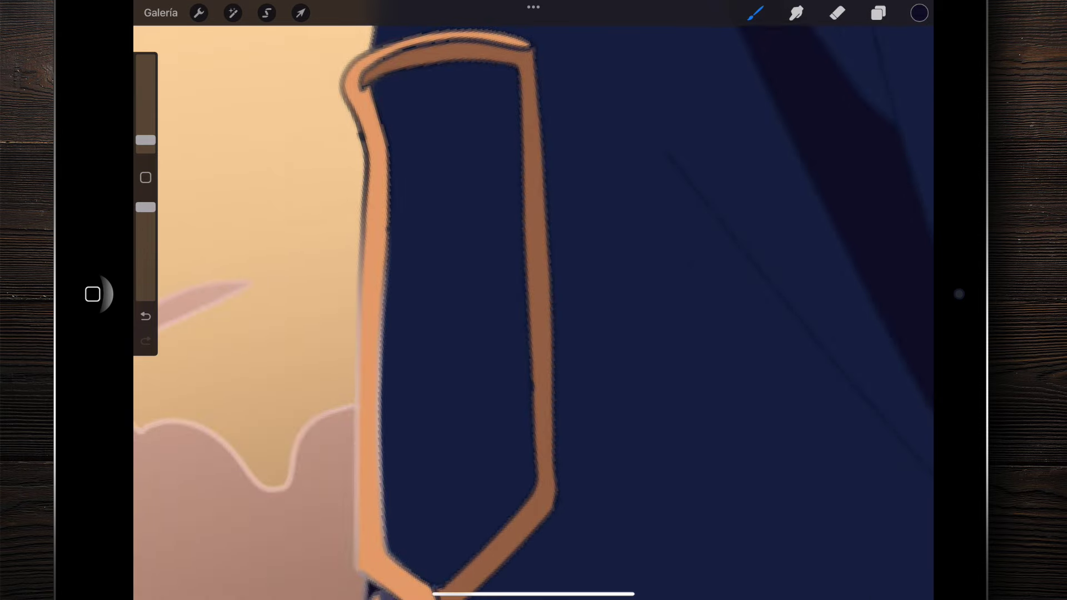
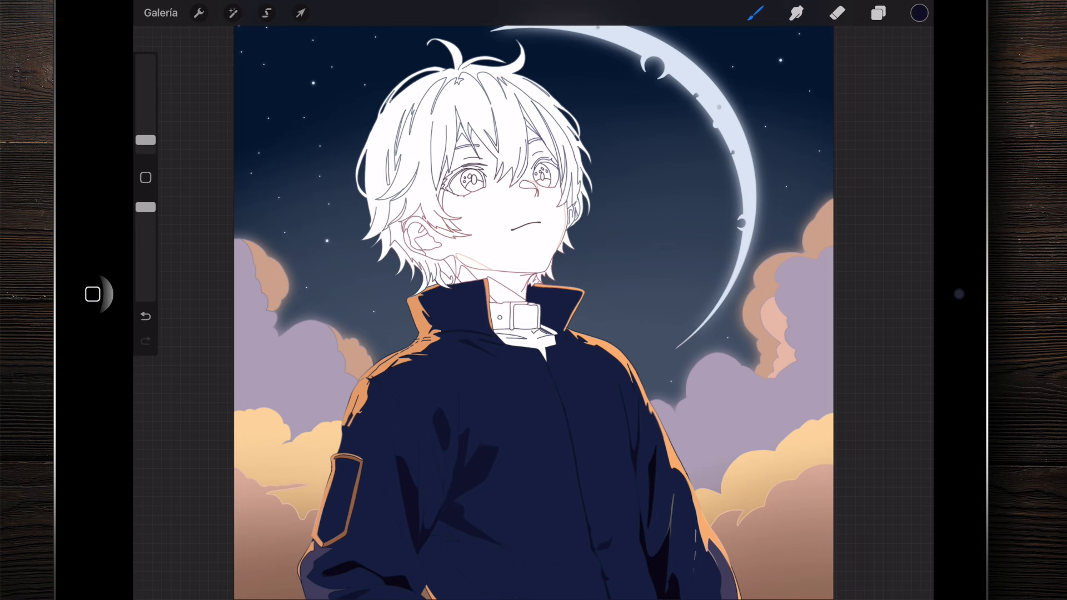
Step: Merge the upper jacket layer Capa 3 into Capa 4 and add a new empty layer
left_click(878, 12)
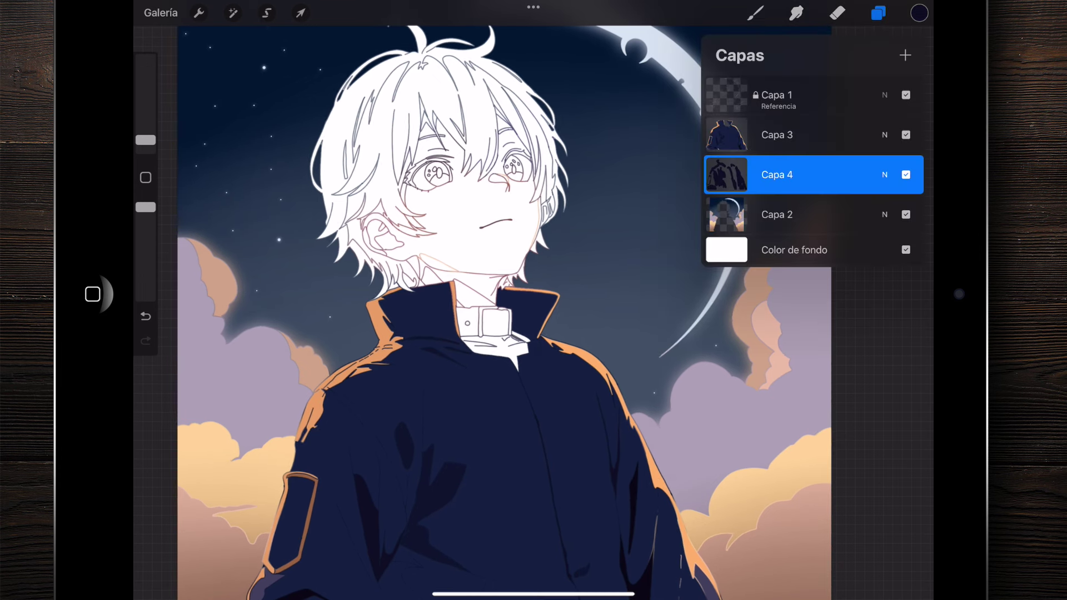
left_click_drag(778, 134, 778, 161)
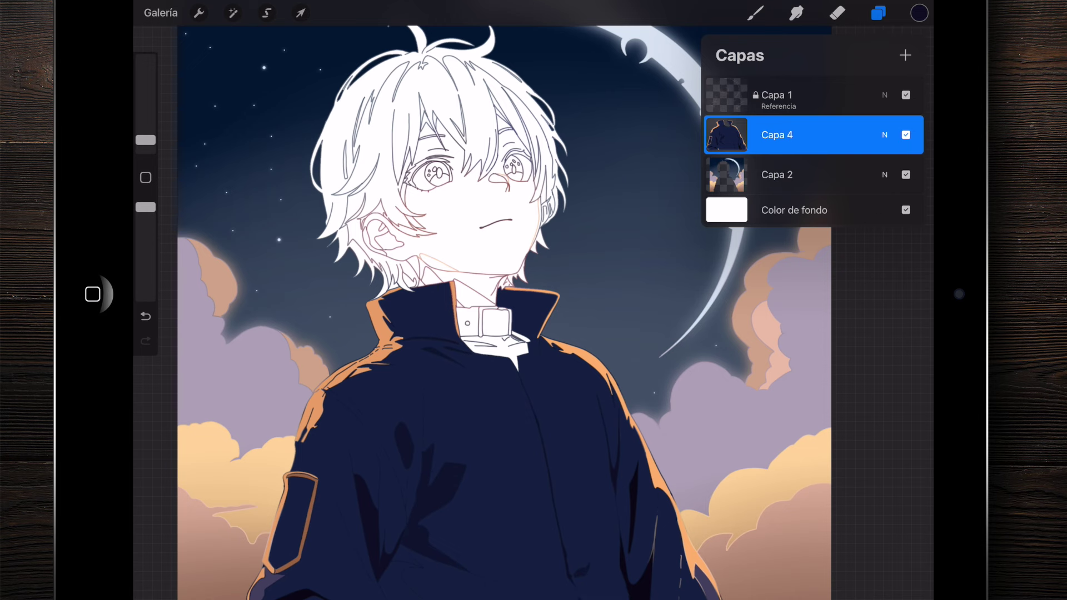
left_click(905, 55)
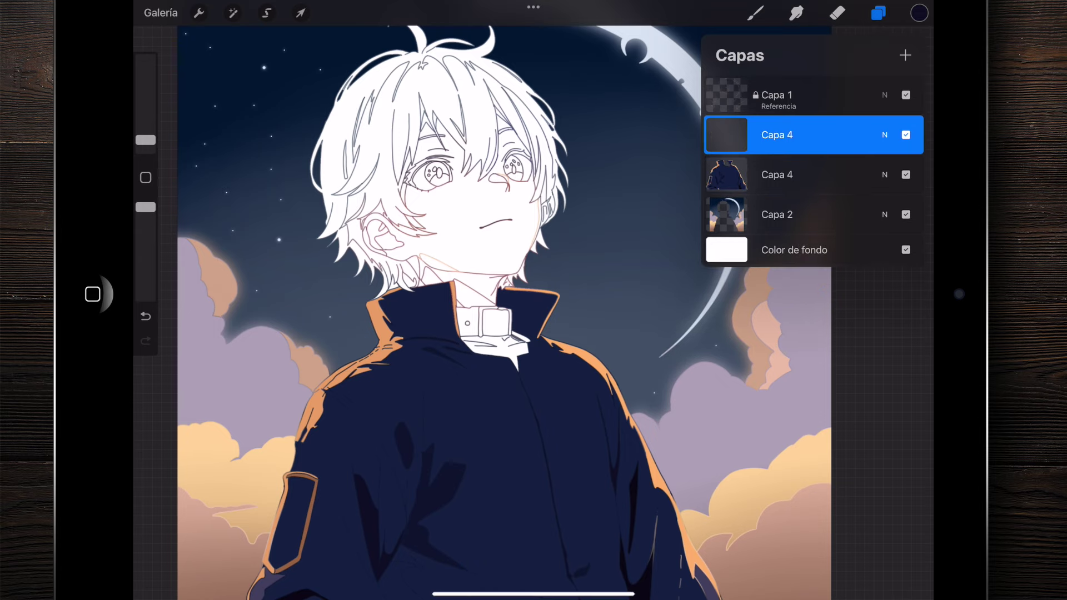
Step: Move the new empty layer directly beneath the jacket layer
scroll(489, 322, "up", 3)
scroll(489, 322, "up", 3)
scroll(489, 322, "up", 2)
left_click_drag(811, 134, 811, 175)
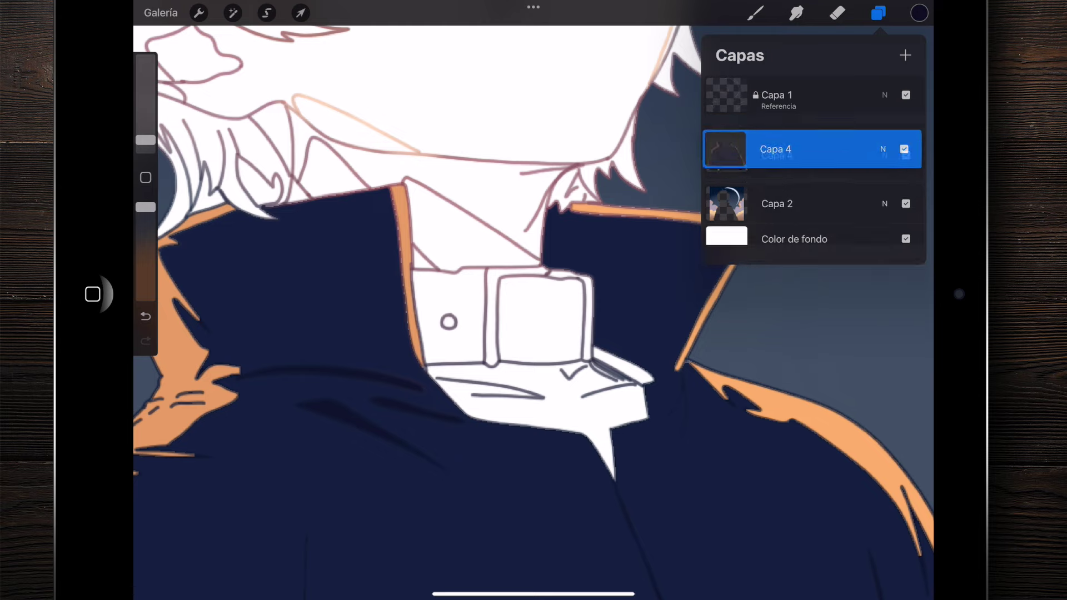
scroll(534, 300, "up", 3)
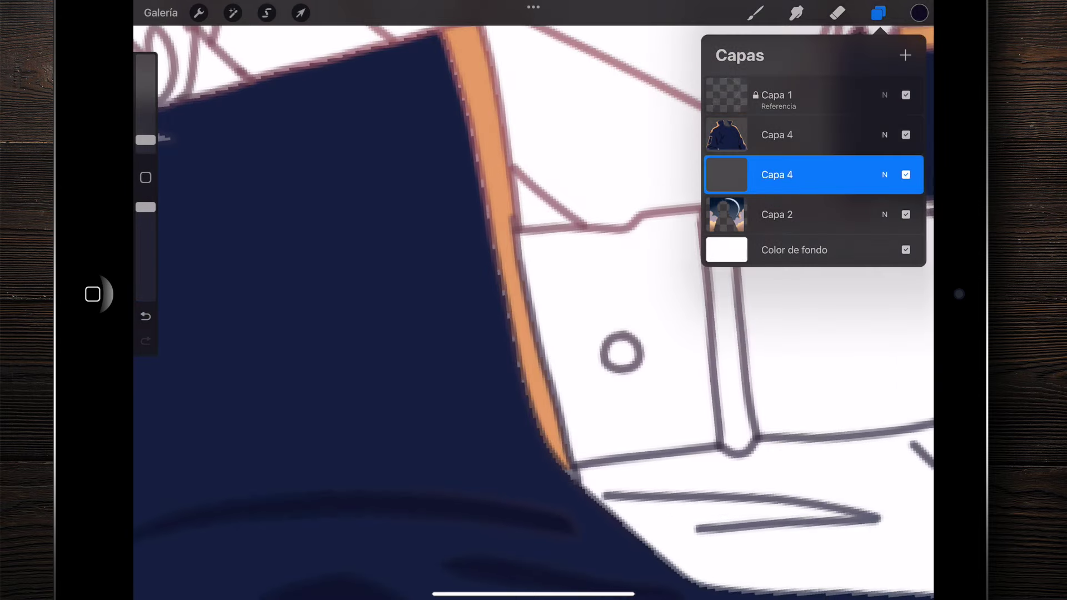
scroll(534, 300, "down", 4)
scroll(533, 300, "down", 2)
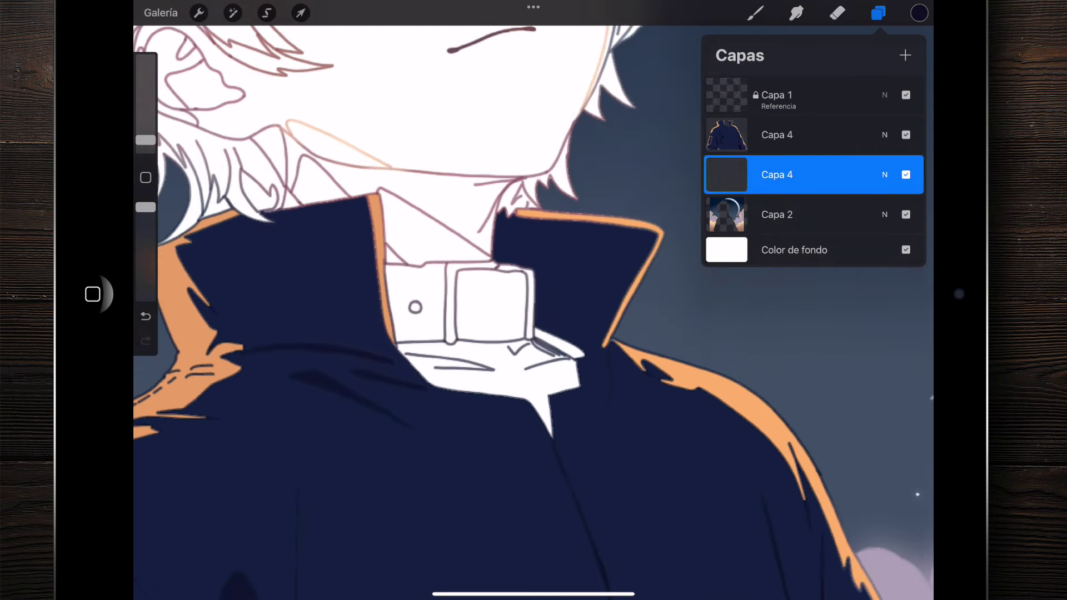
left_click(919, 13)
Step: Fill the collar buckle square and left collar square with dark purplish navy
left_click_drag(847, 229, 832, 242)
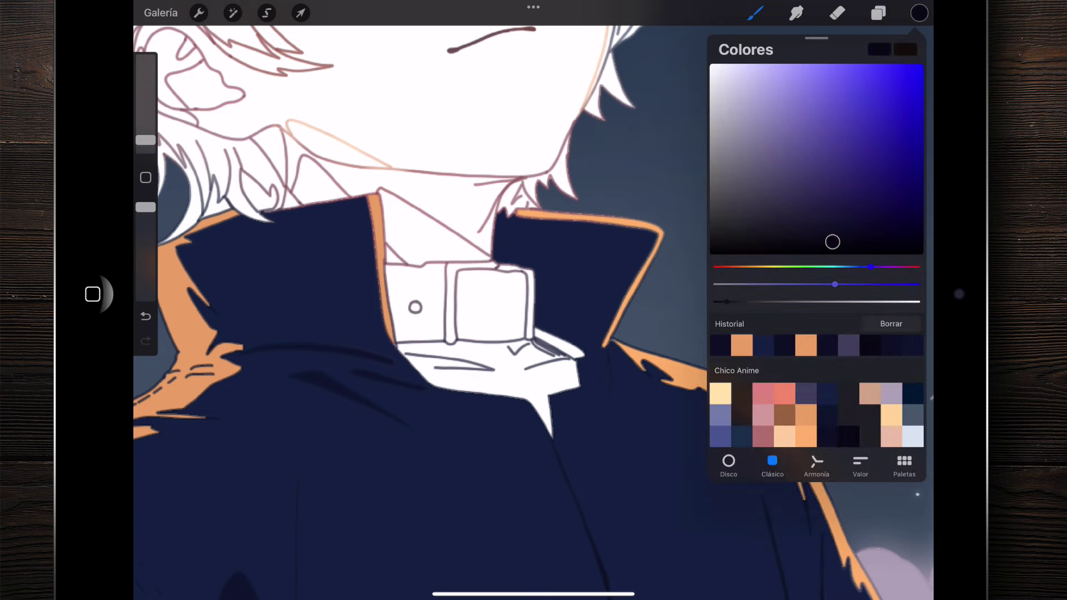
scroll(423, 300, "up", 3)
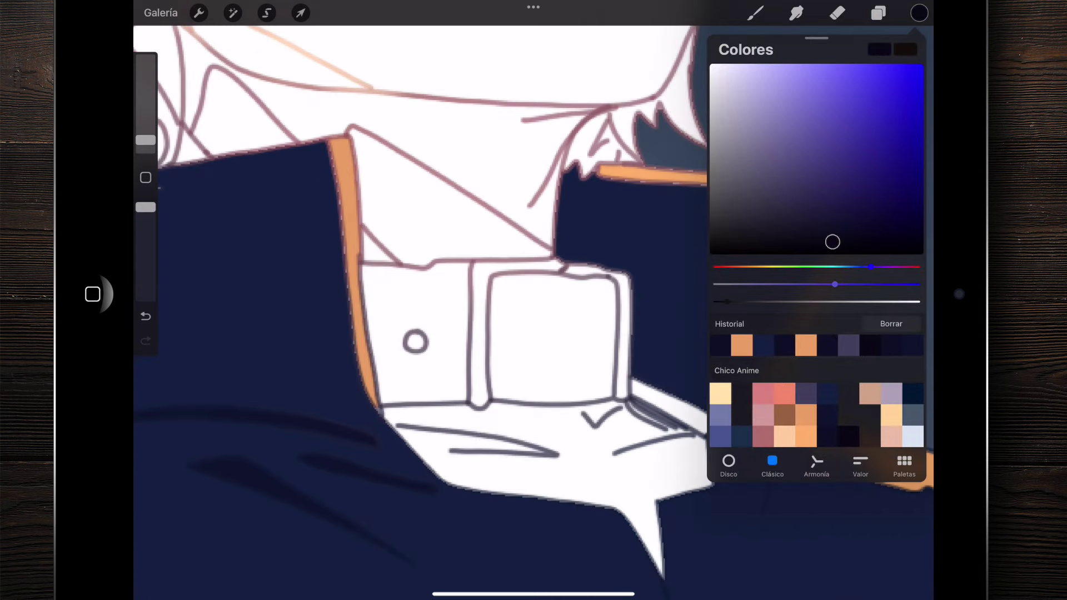
left_click_drag(919, 13, 553, 336)
left_click_drag(919, 12, 422, 300)
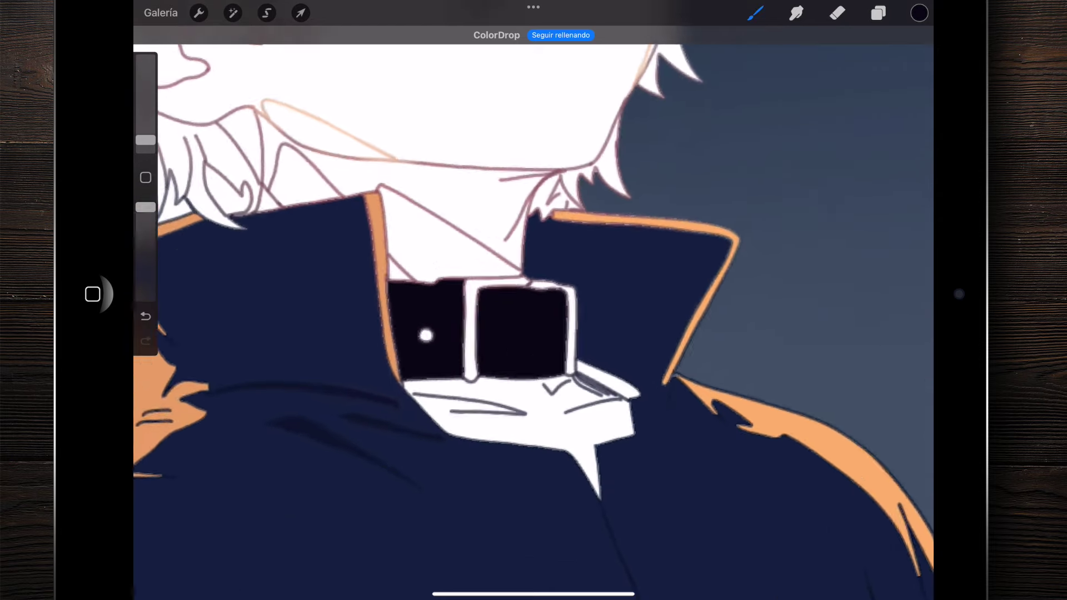
scroll(478, 367, "up", 2)
Step: Fill the buckle's middle bar with orange
left_click(919, 13)
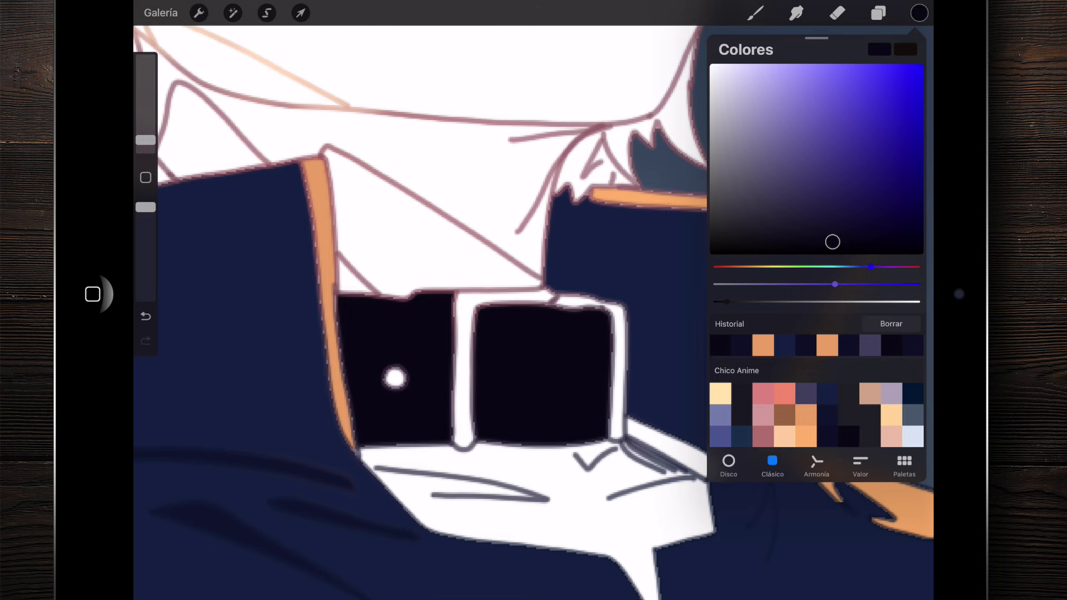
left_click(805, 414)
scroll(478, 367, "up", 2)
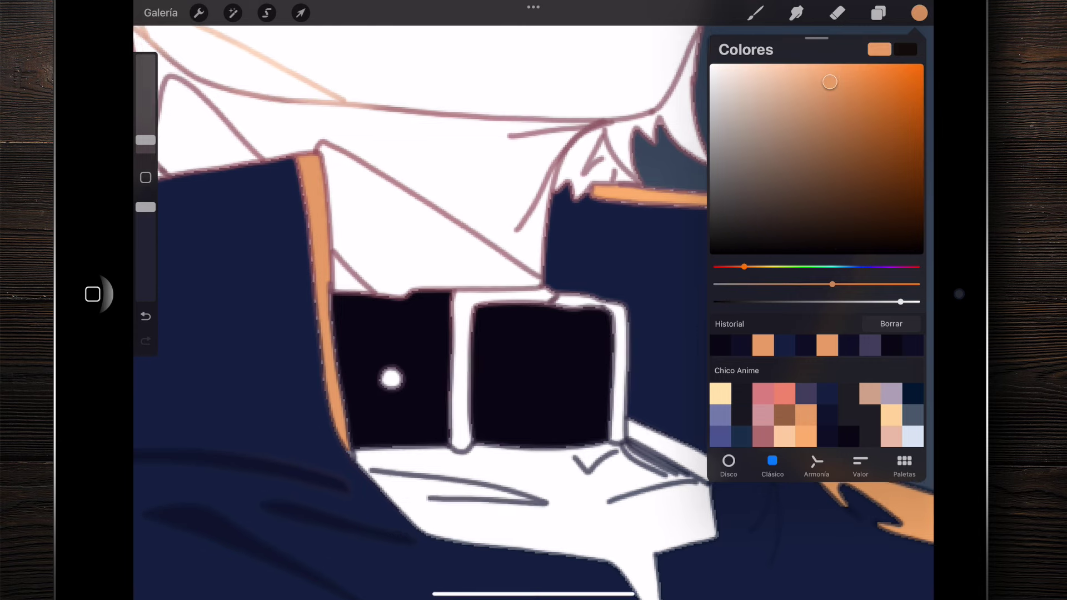
left_click_drag(919, 12, 503, 281)
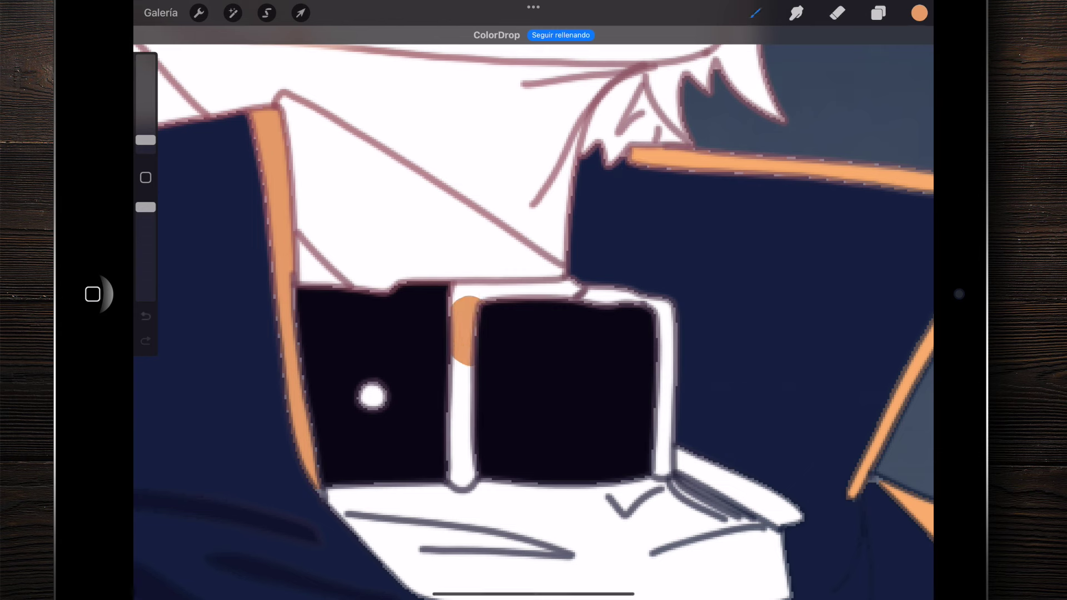
Step: Fill the right buckle frame and the small pin hole with darker orange-brown
left_click(918, 13)
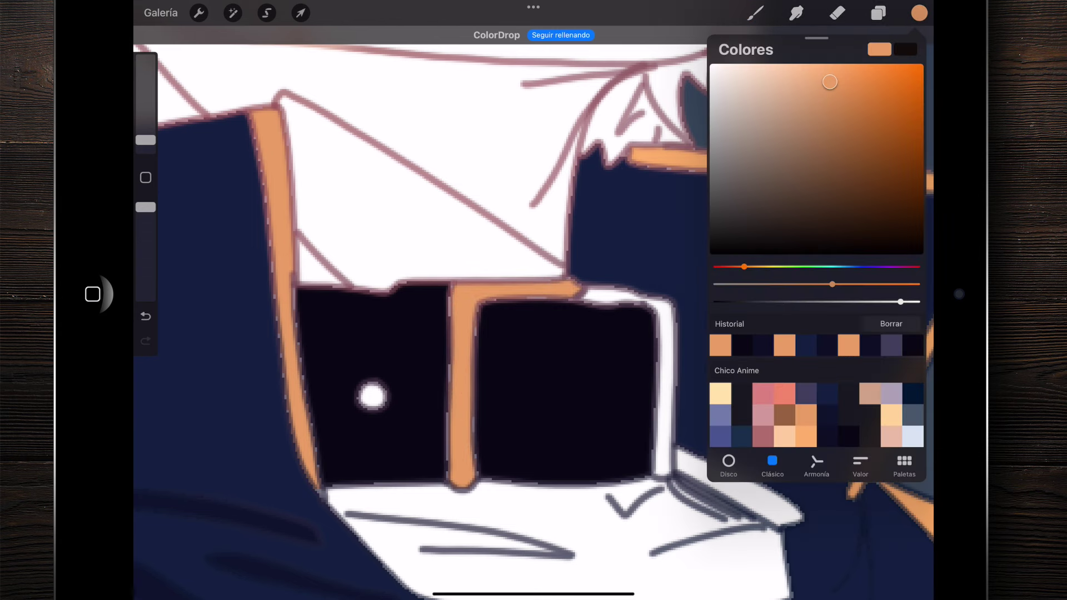
left_click(831, 142)
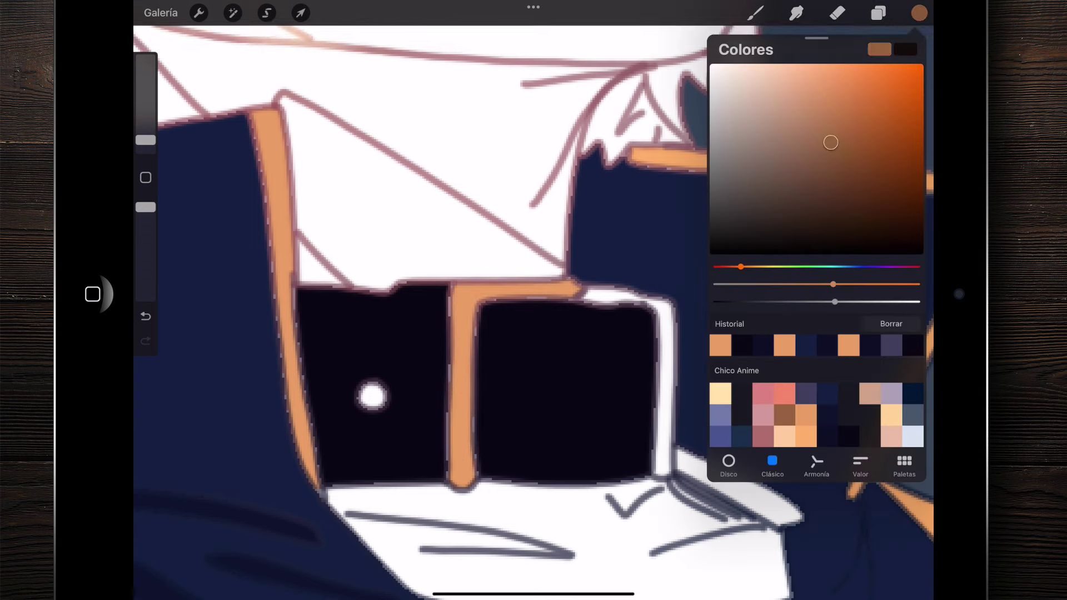
left_click(918, 12)
left_click(755, 13)
left_click_drag(918, 13, 664, 362)
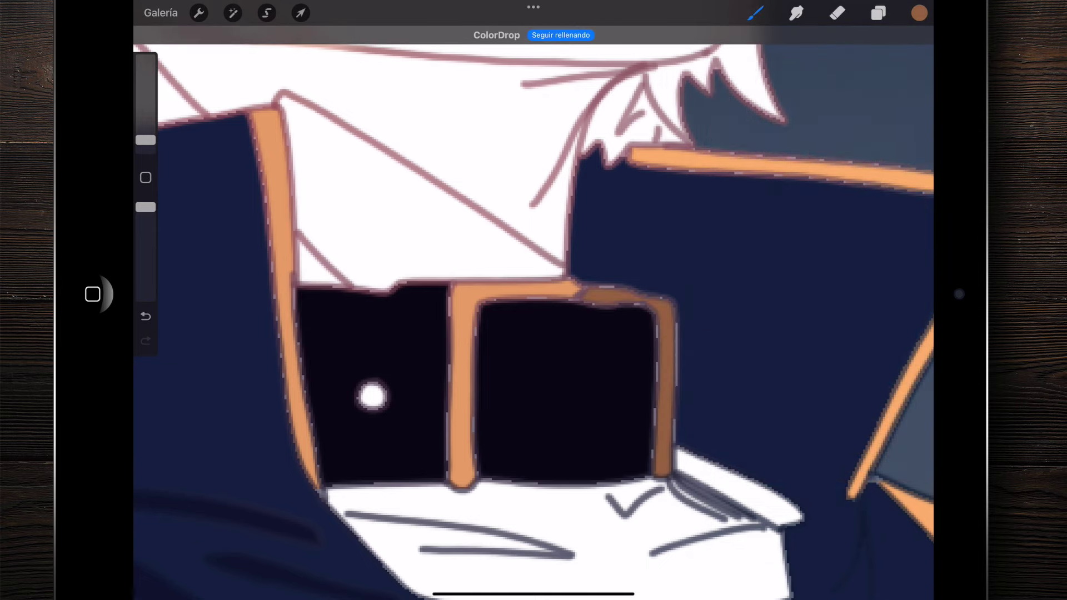
scroll(248, 443, "up", 5)
left_click_drag(919, 13, 508, 344)
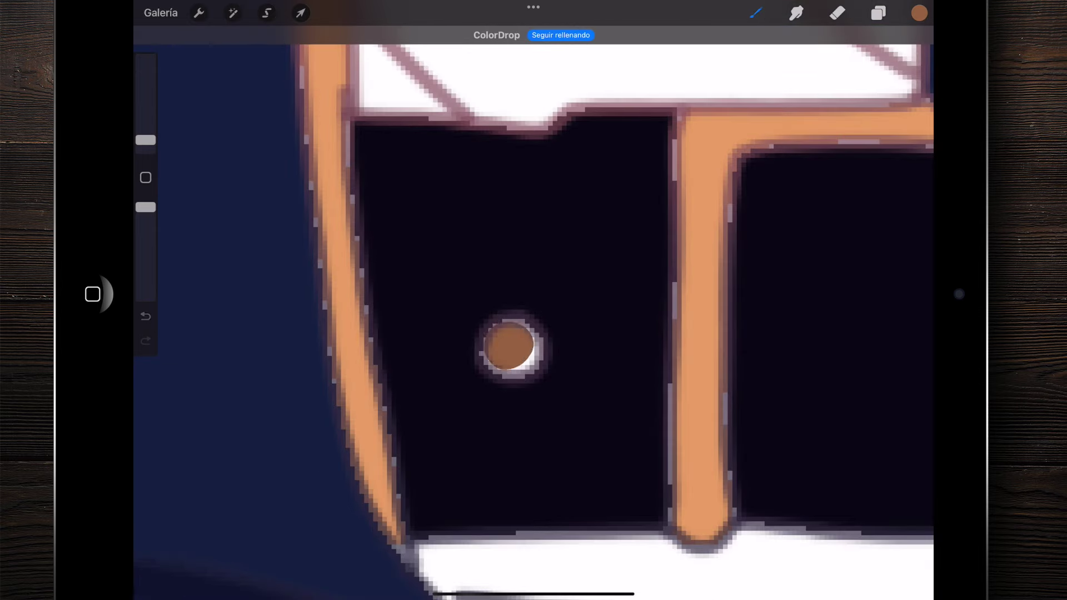
scroll(533, 322, "down", 5)
scroll(534, 322, "down", 5)
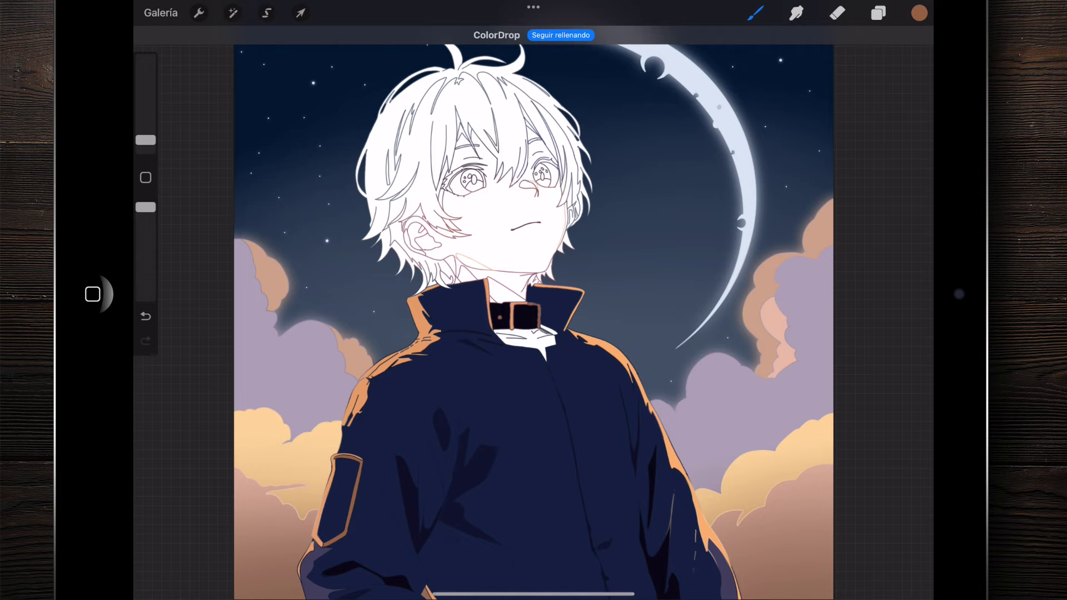
scroll(507, 295, "up", 5)
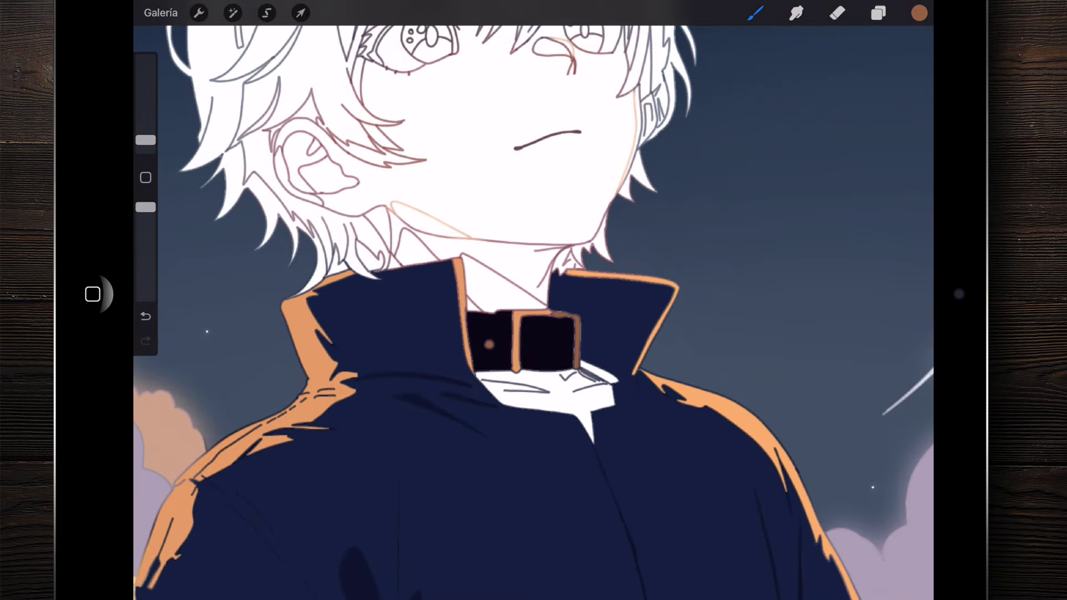
scroll(533, 311, "down", 5)
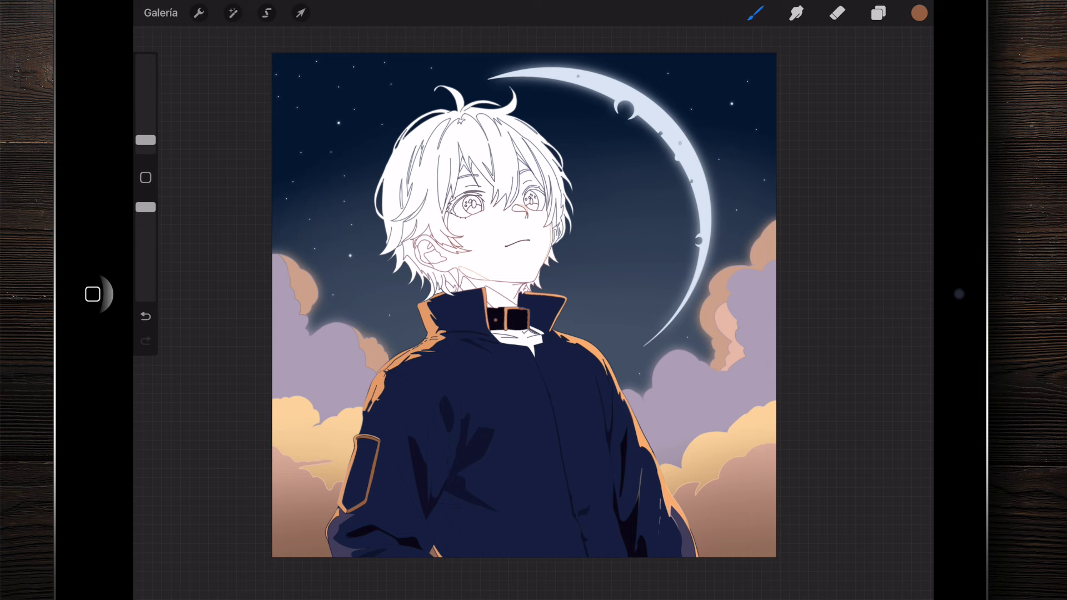
scroll(533, 278, "up", 10)
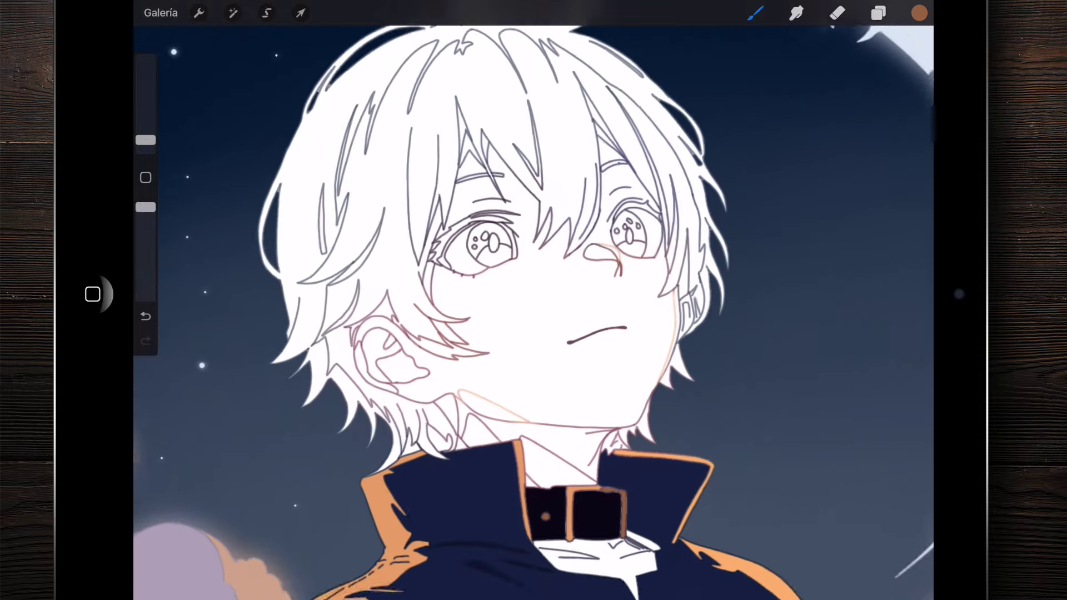
scroll(533, 311, "down", 10)
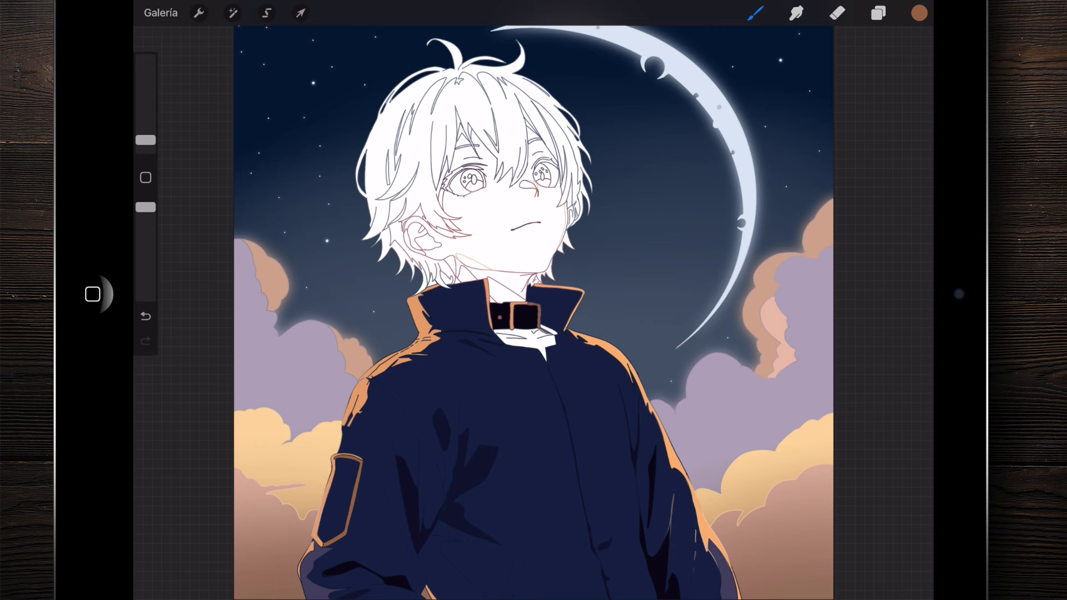
left_click(878, 12)
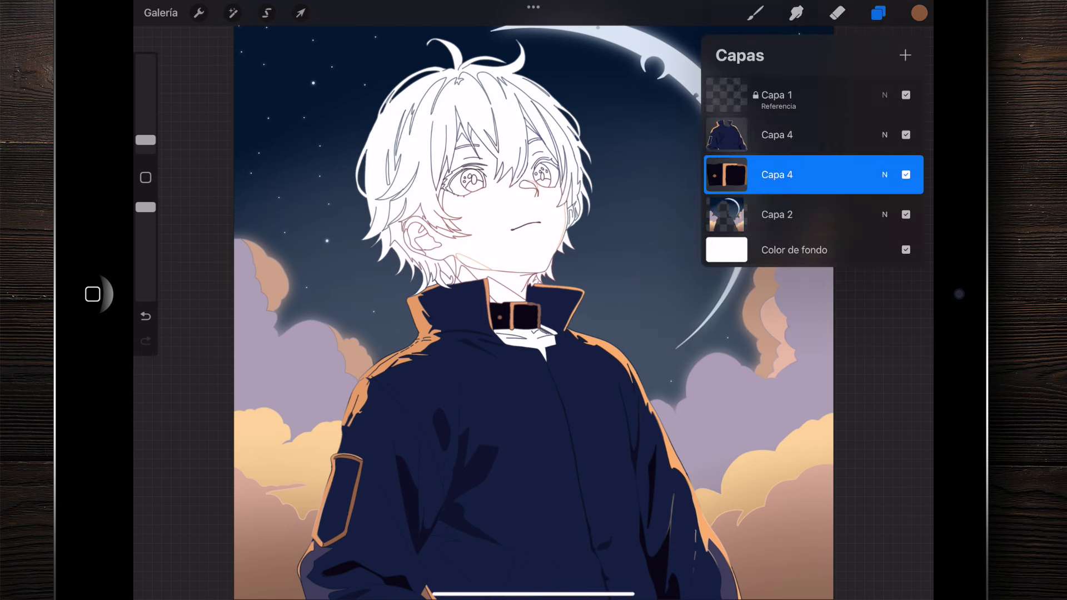
Step: Add a new layer above jacket layer Capa 4 and choose a soft lavender-blue from the Chico Anime palette
left_click(777, 134)
left_click(905, 55)
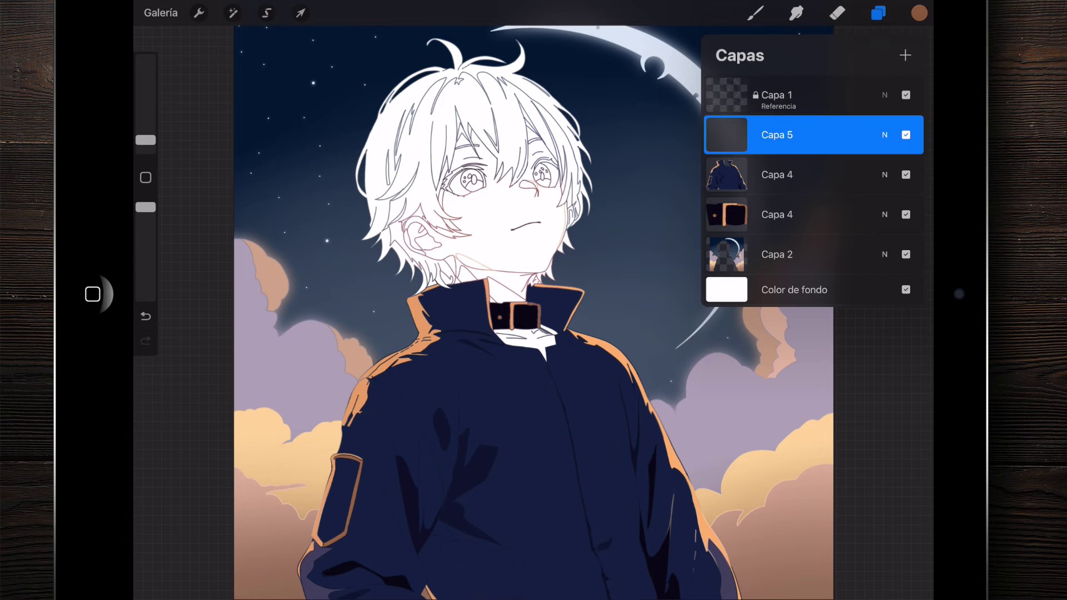
scroll(500, 278, "up", 3)
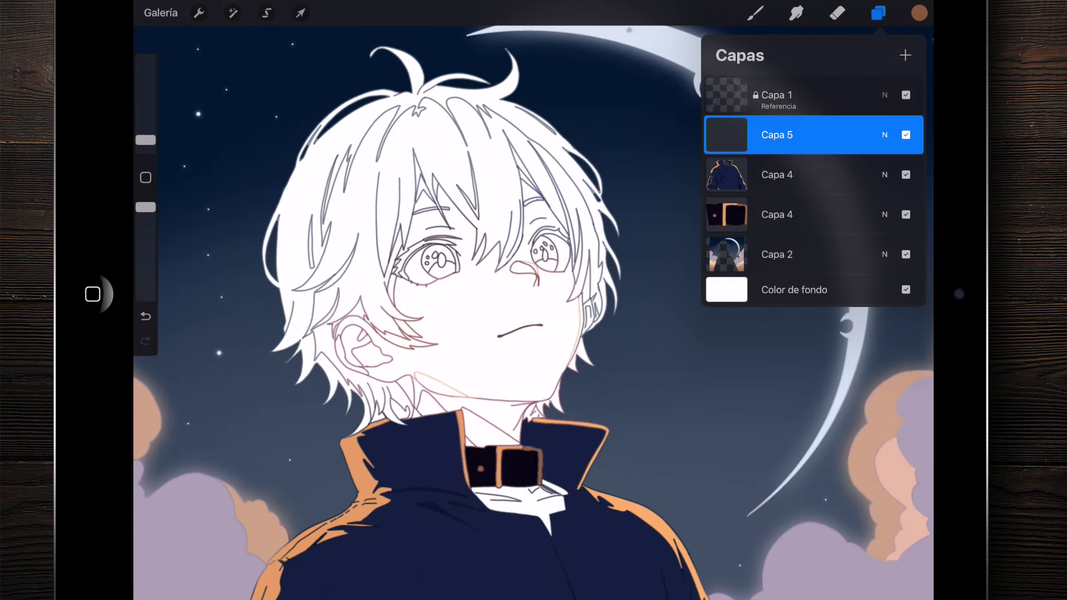
left_click(919, 13)
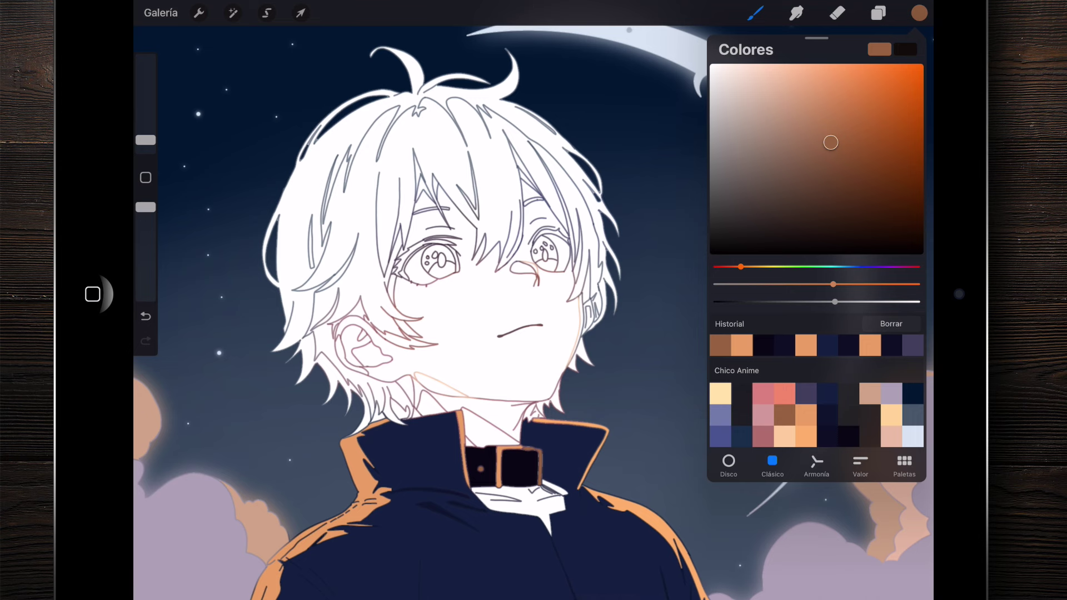
left_click(720, 393)
left_click(720, 414)
left_click(720, 436)
left_click_drag(811, 149, 778, 127)
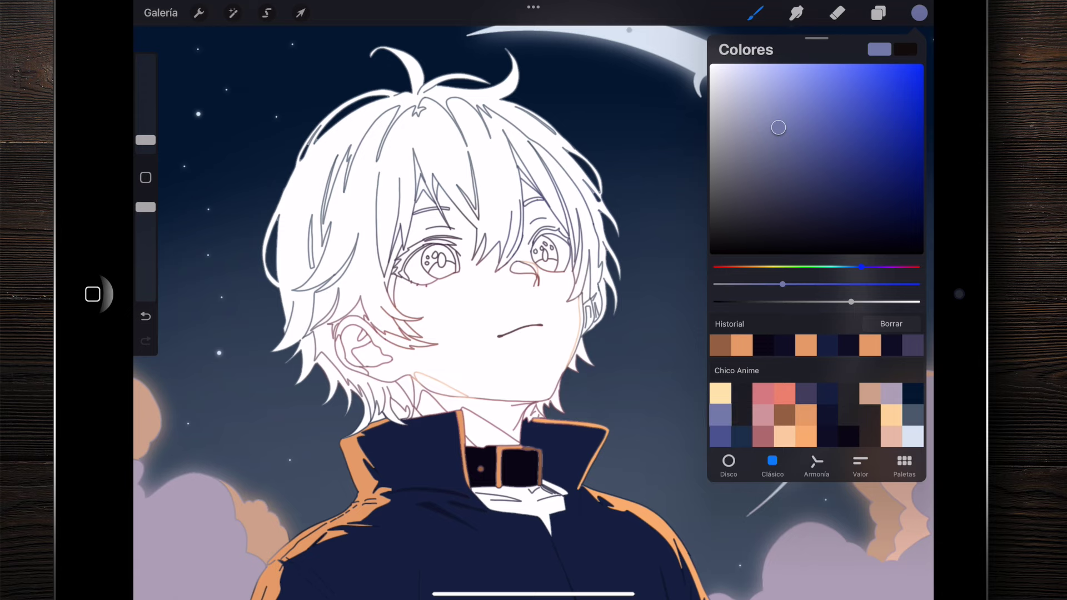
Step: Fill the boy's hair and the small tuft by the neck with lavender-blue
scroll(461, 277, "up", 3)
left_click_drag(919, 13, 466, 189)
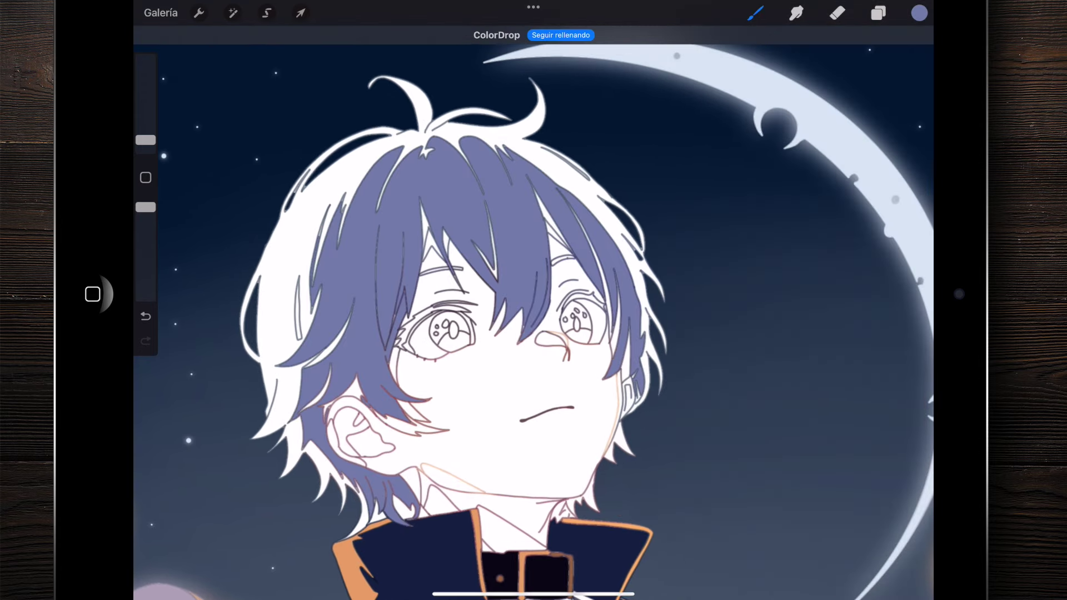
left_click_drag(534, 311, 512, 261)
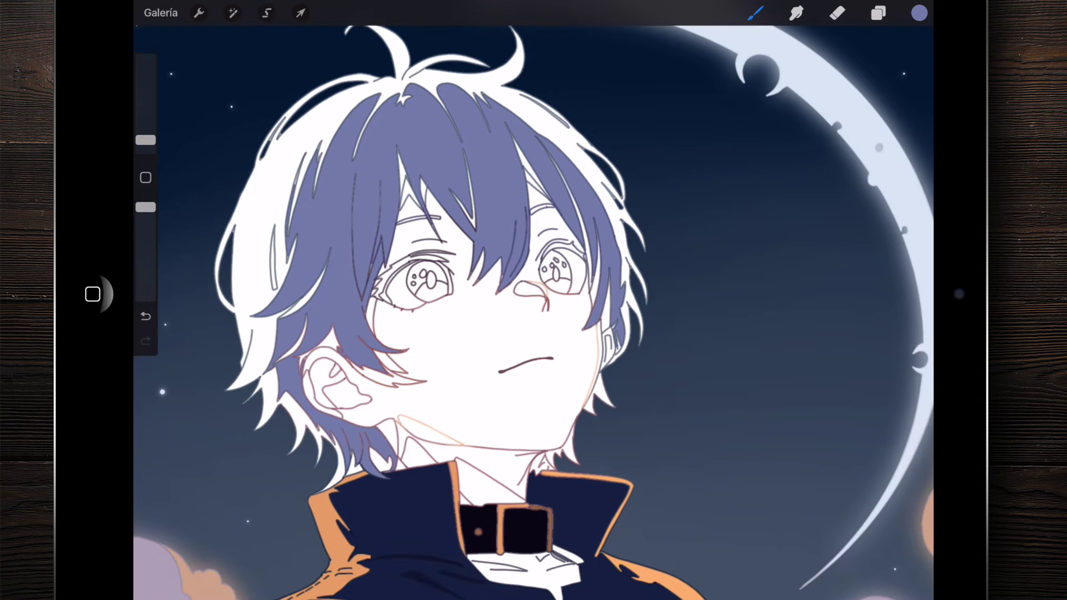
scroll(555, 484, "up", 3)
scroll(555, 483, "up", 3)
left_click_drag(919, 13, 494, 409)
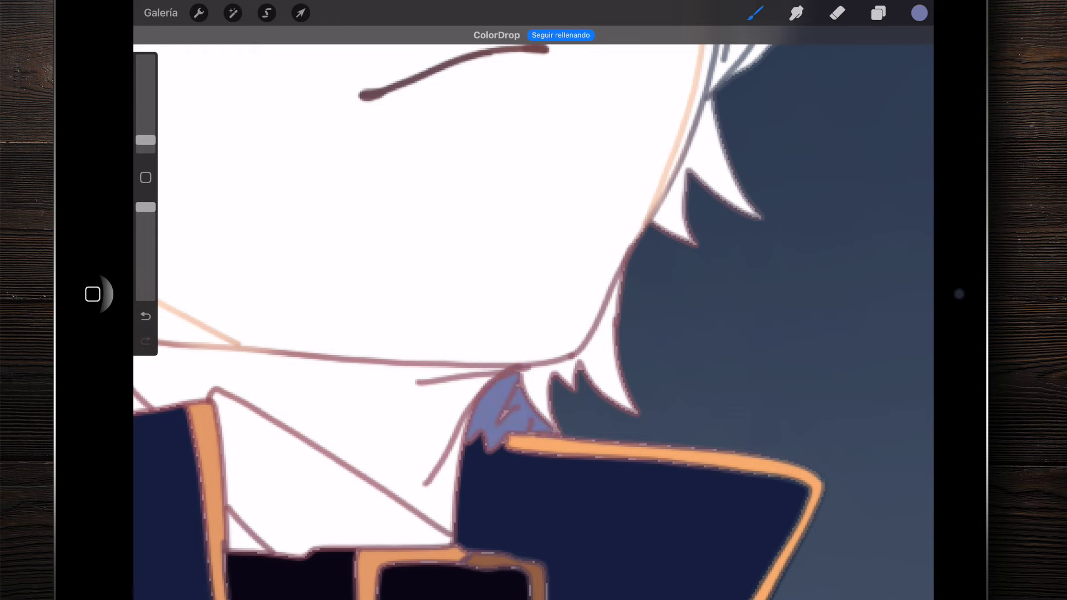
scroll(533, 311, "down", 5)
scroll(533, 311, "down", 2)
Step: Fill a remaining white hair strand with the lavender-blue
left_click_drag(533, 311, 564, 322)
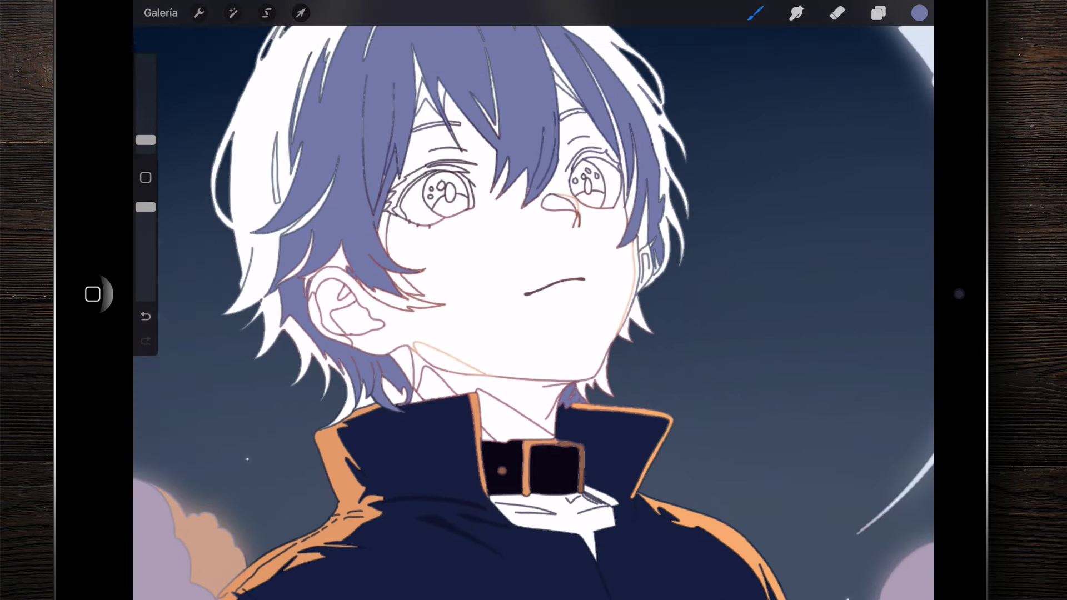
scroll(533, 311, "down", 2)
left_click_drag(534, 311, 553, 364)
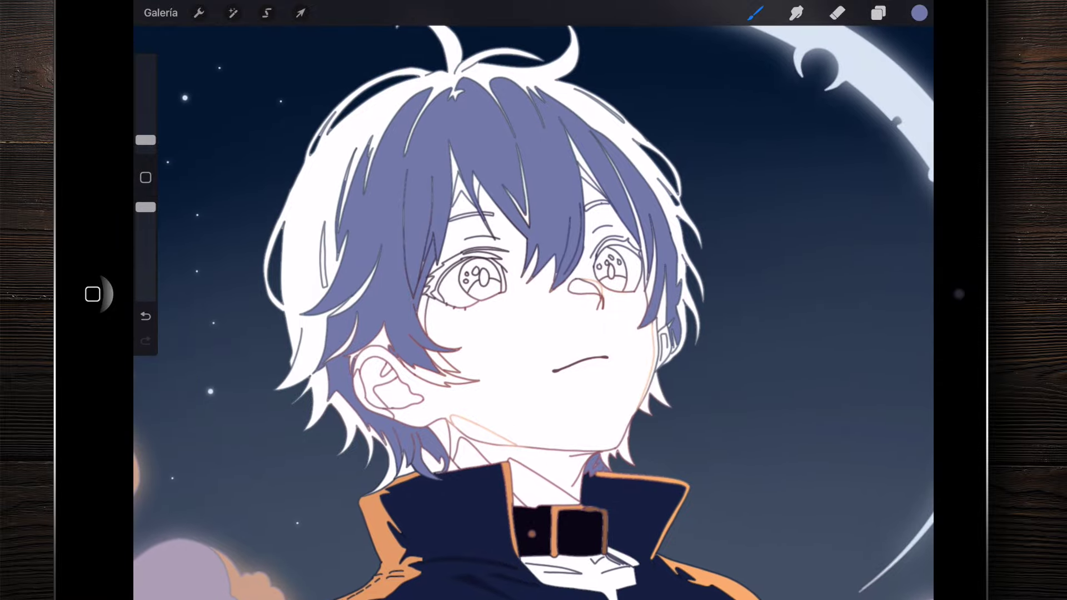
scroll(533, 311, "down", 2)
scroll(389, 278, "up", 2)
scroll(334, 266, "up", 2)
scroll(278, 261, "up", 4)
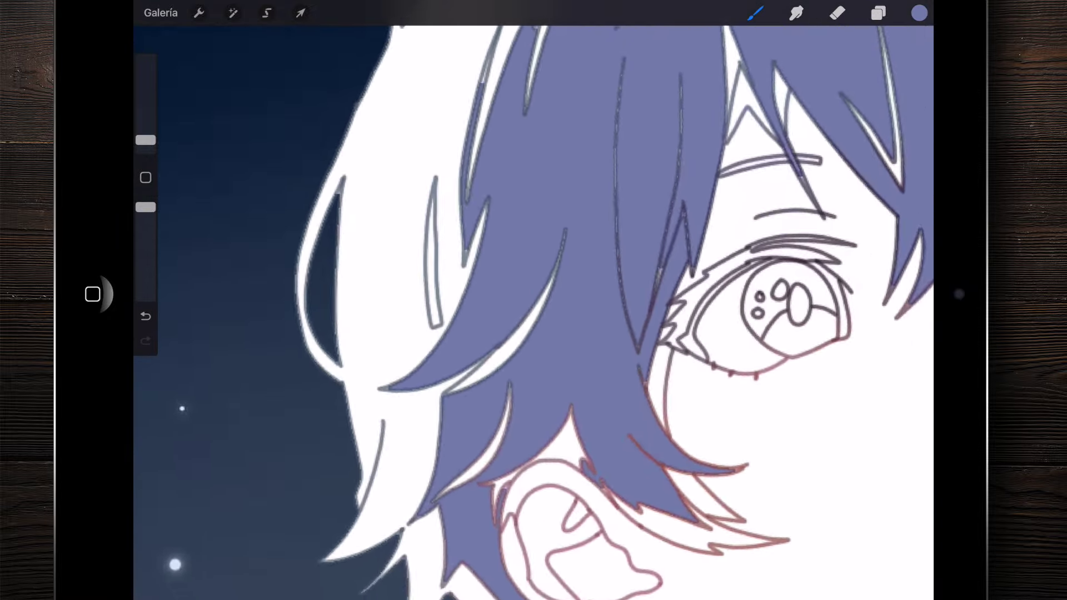
scroll(395, 258, "up", 3)
left_click_drag(919, 13, 497, 281)
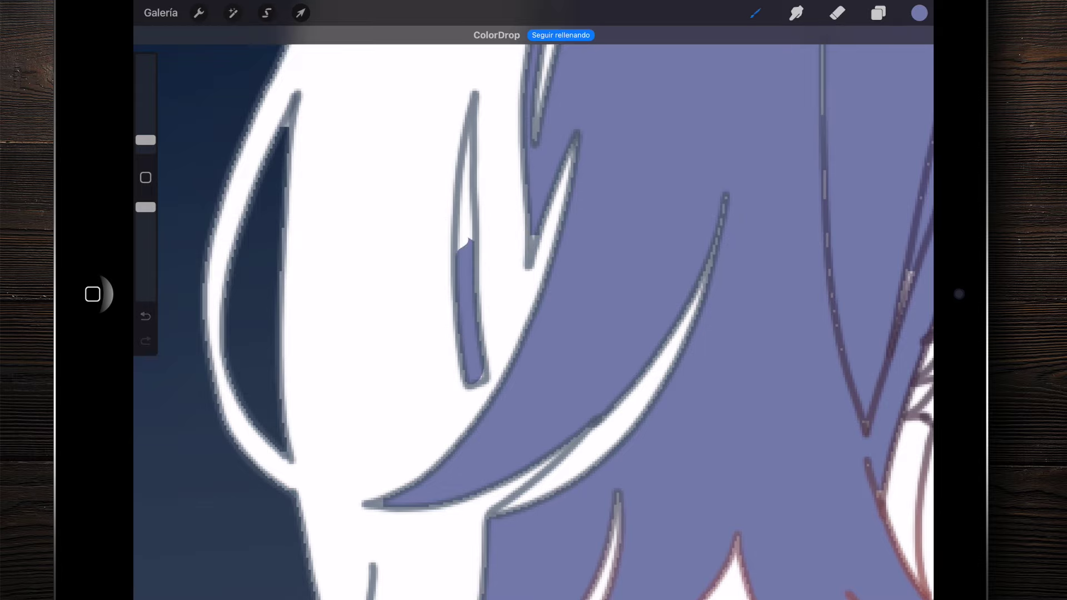
scroll(533, 311, "down", 5)
scroll(534, 311, "down", 2)
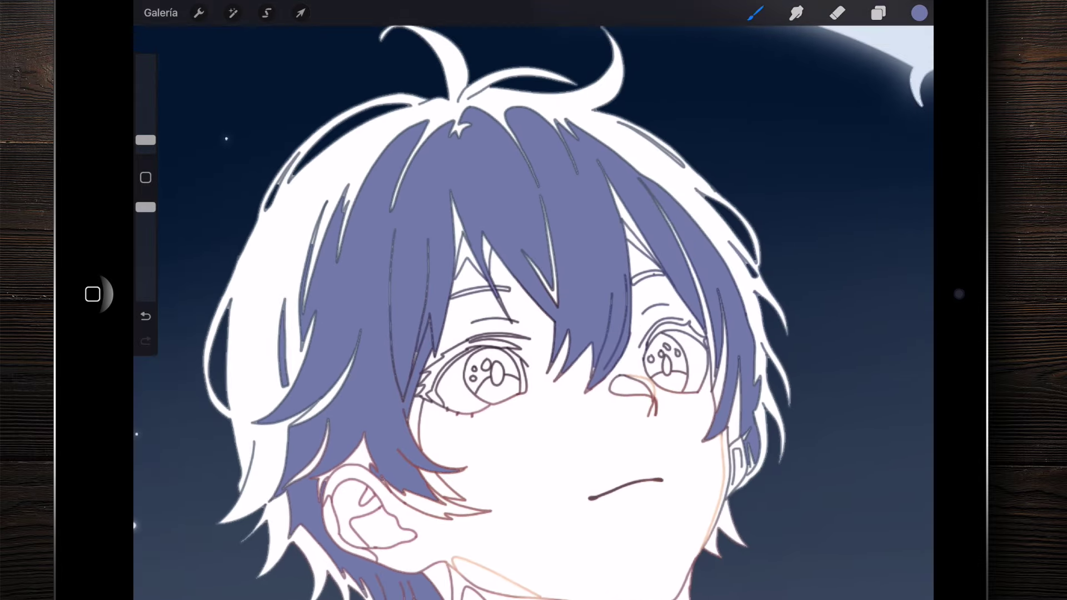
scroll(533, 311, "down", 5)
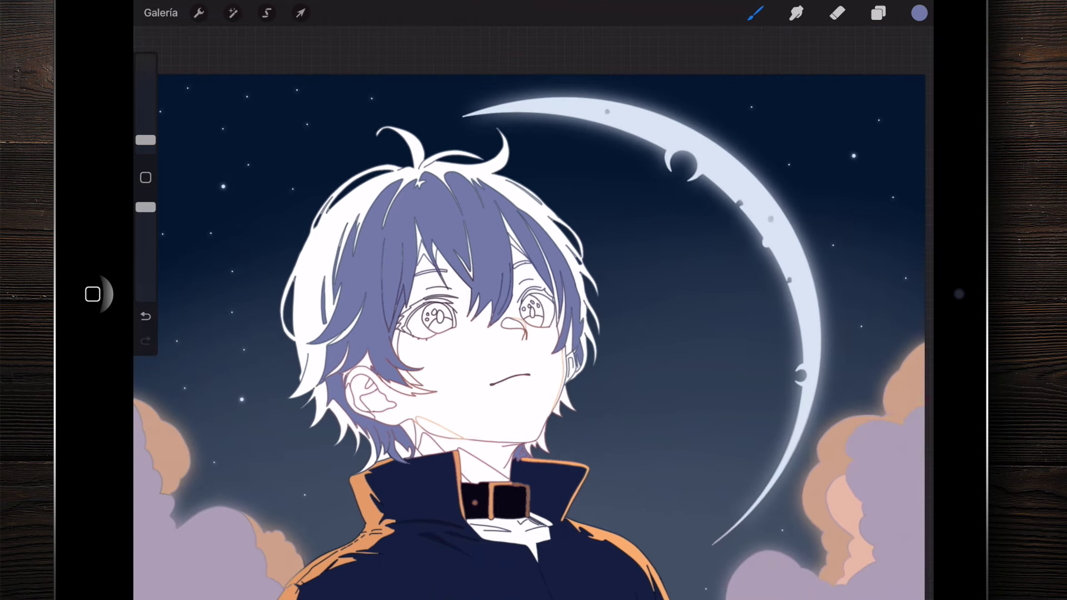
Step: Switch to the palette's pale yellow and fill the white outer hair areas with it
left_click(919, 13)
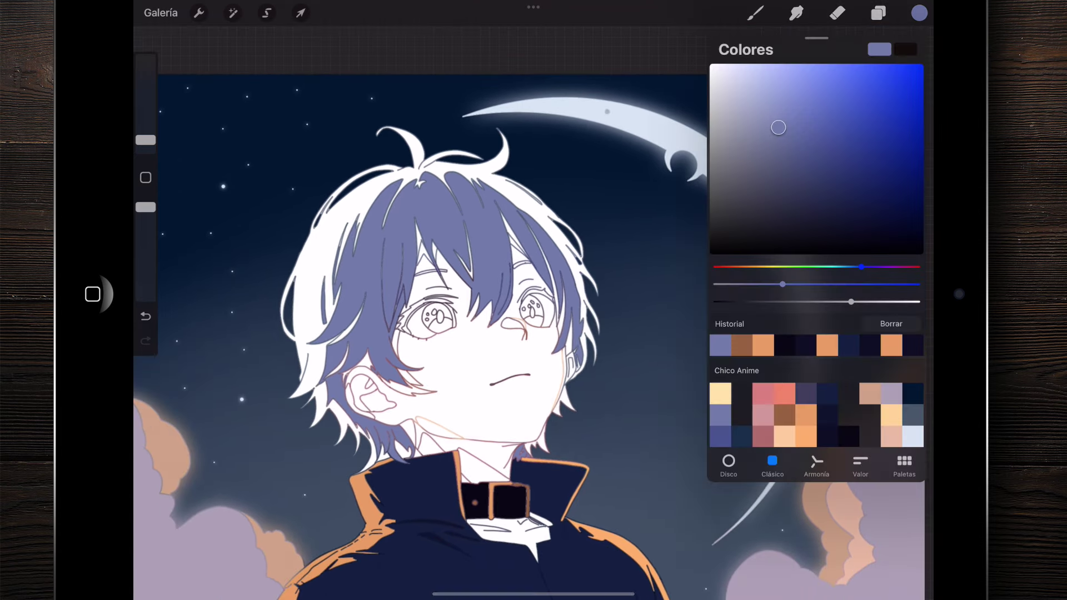
left_click(720, 393)
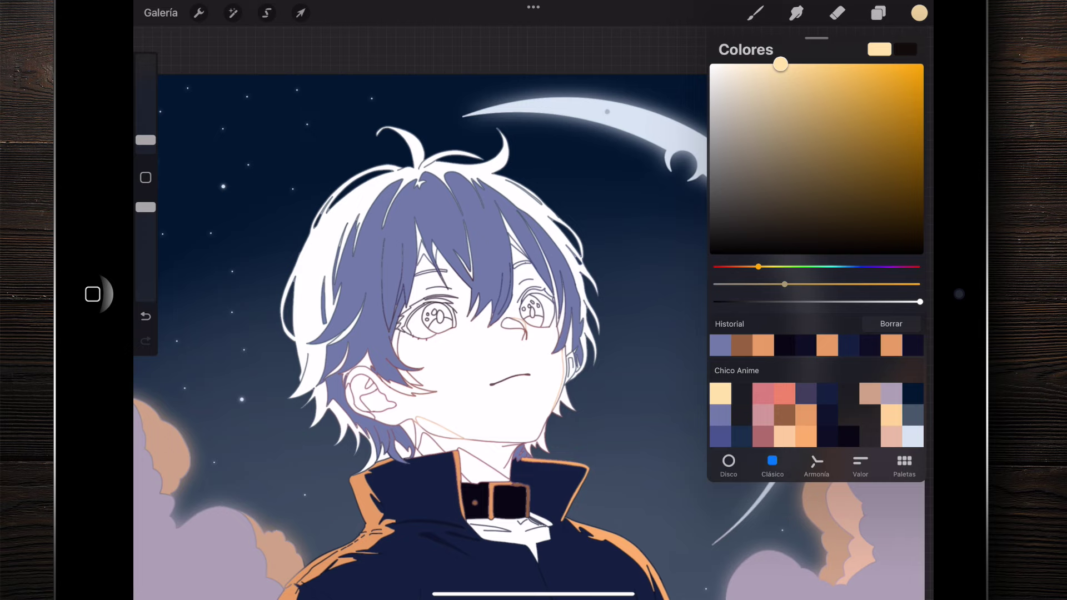
scroll(422, 311, "up", 3)
scroll(250, 245, "up", 1)
mouse_move(919, 13)
left_mouse_down()
mouse_move(436, 221)
mouse_move(408, 251)
left_mouse_up()
left_click(833, 311)
Step: Fill the hair strand by the jaw with pale yellow
scroll(533, 311, "down", 2)
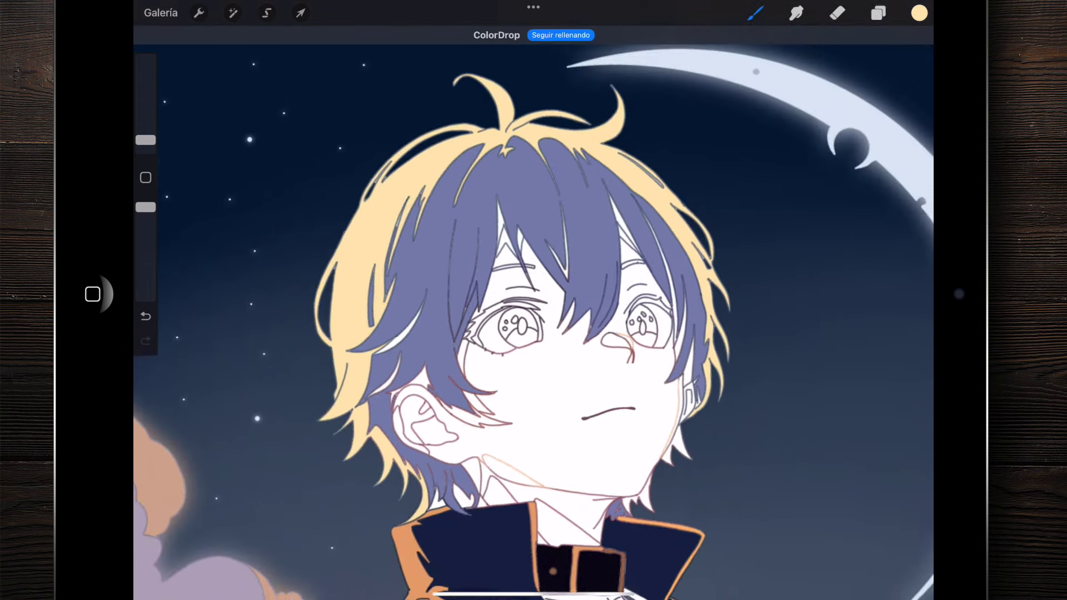
scroll(533, 311, "up", 3)
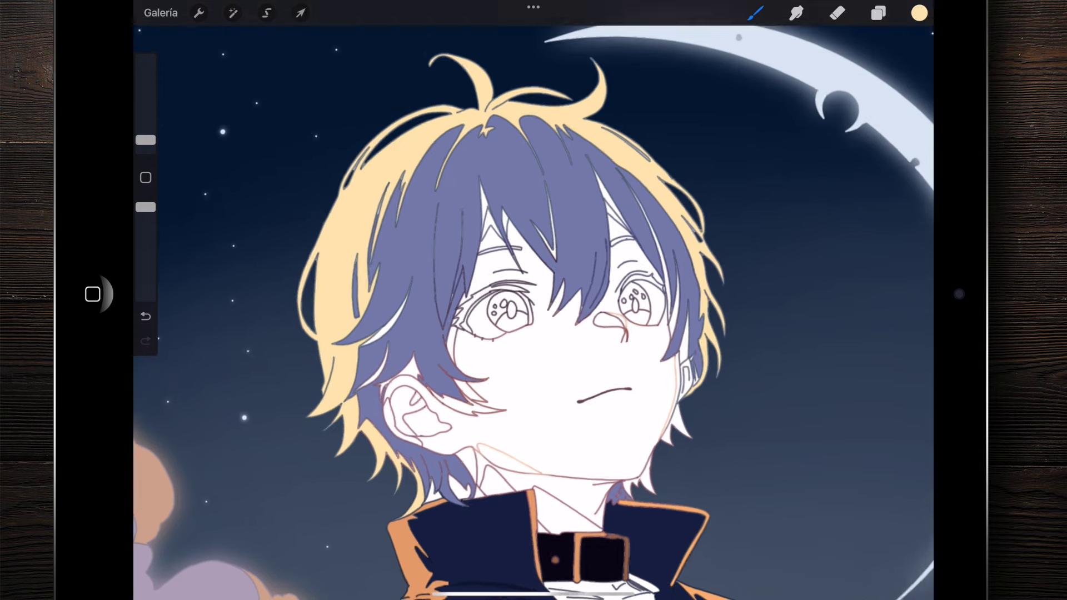
scroll(533, 311, "up", 3)
scroll(533, 311, "up", 2)
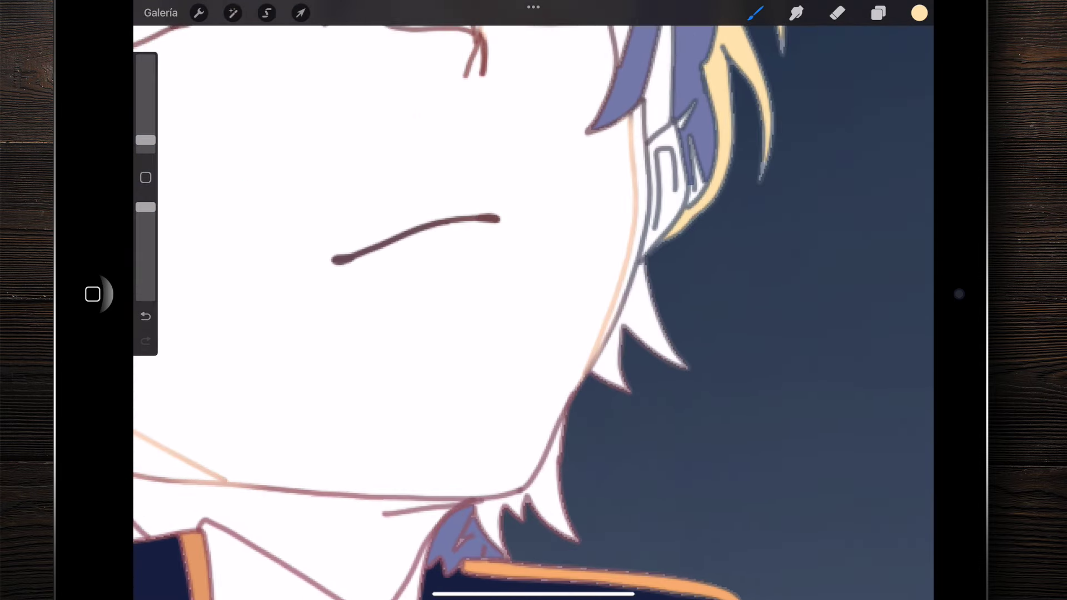
left_click_drag(918, 12, 644, 322)
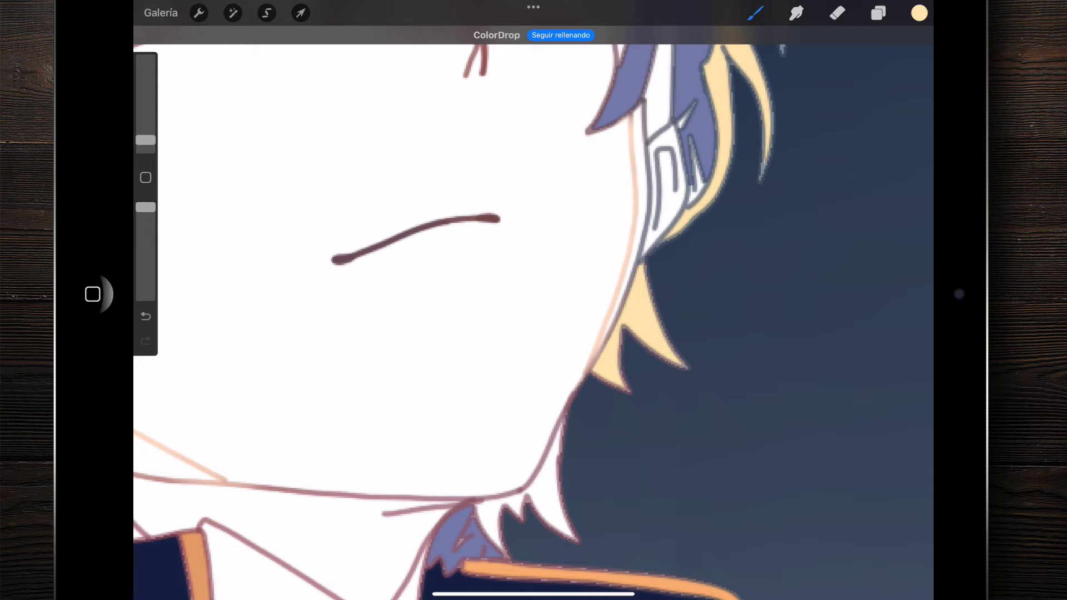
left_click_drag(919, 13, 547, 481)
scroll(533, 311, "down", 5)
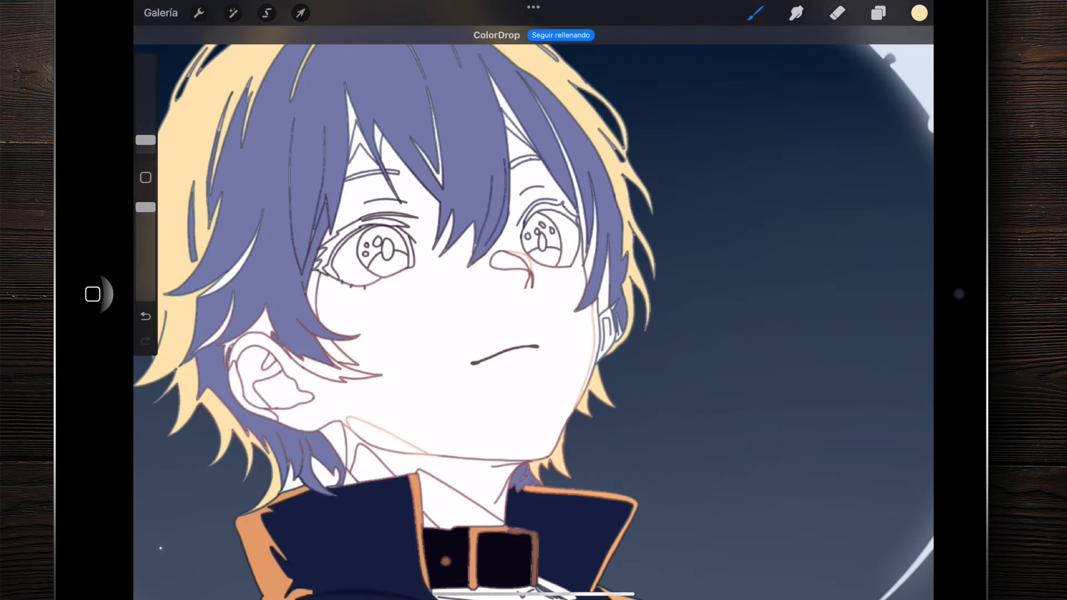
scroll(533, 311, "down", 5)
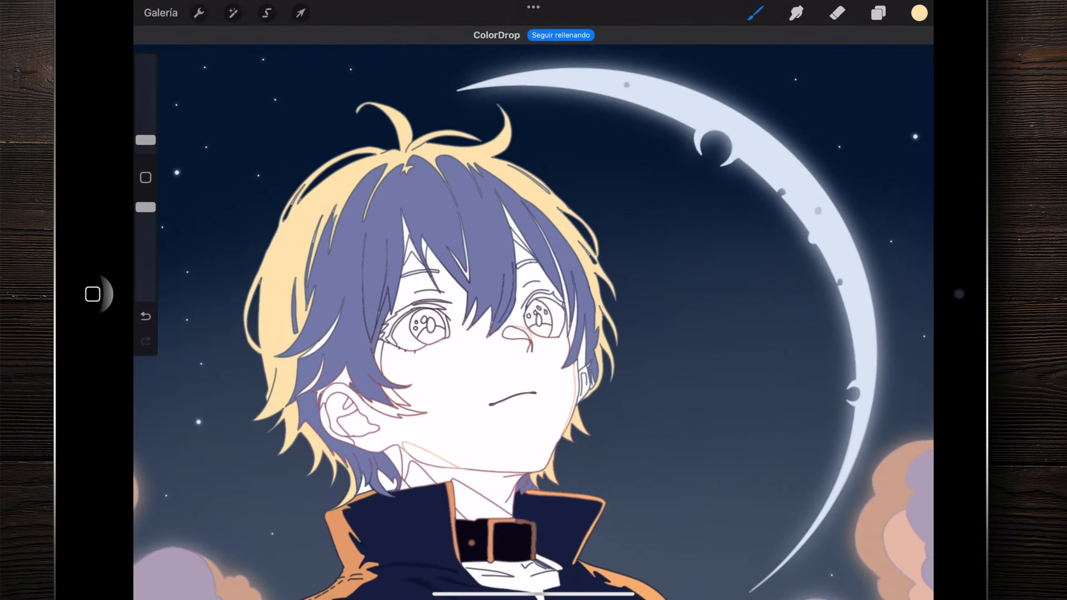
scroll(533, 311, "down", 3)
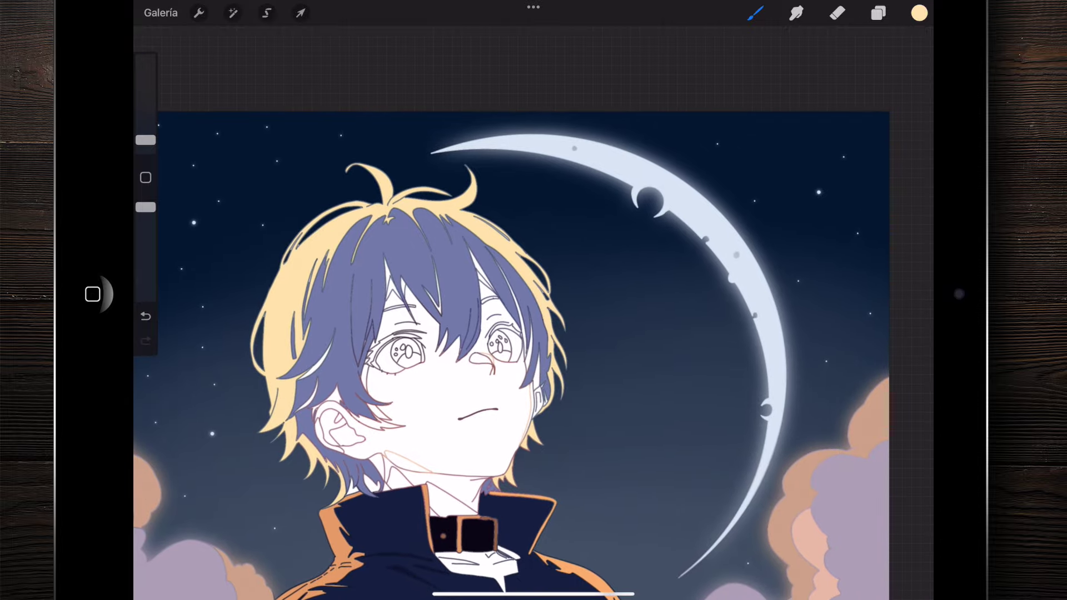
scroll(533, 311, "down", 2)
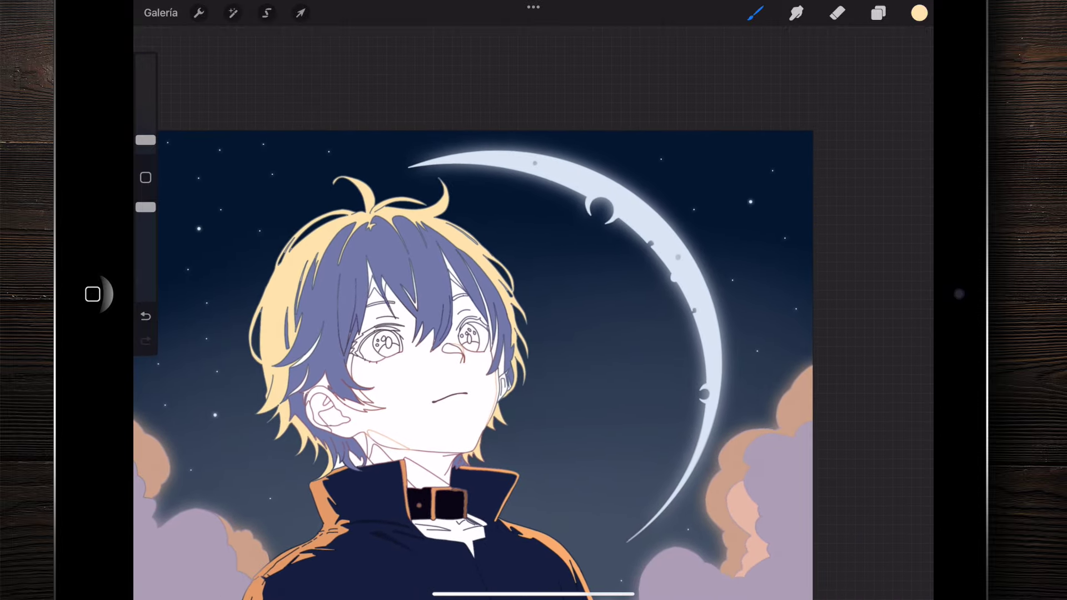
scroll(333, 400, "up", 3)
scroll(333, 400, "up", 5)
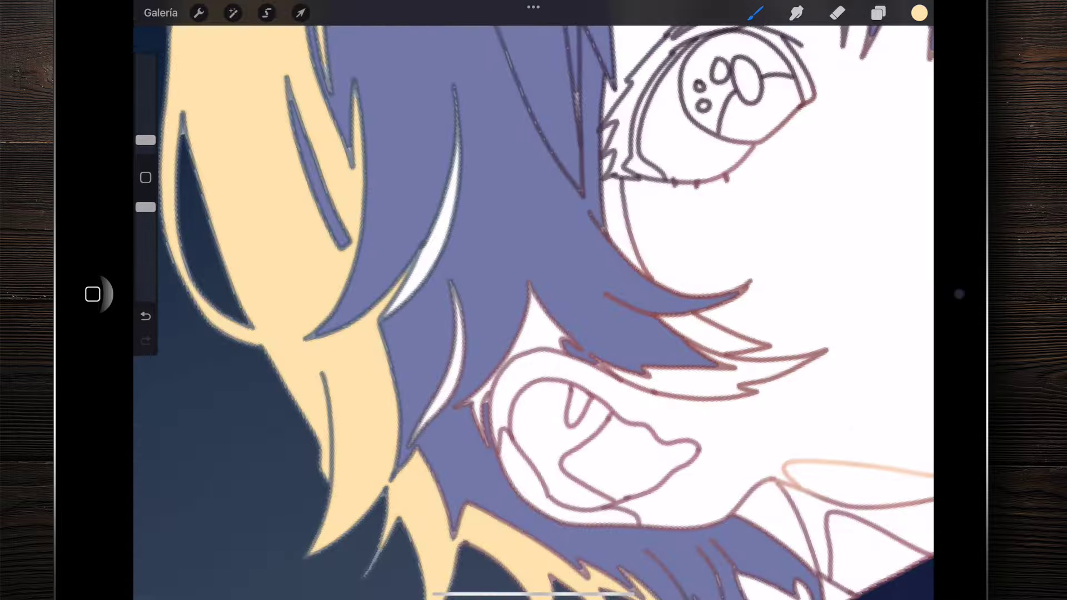
scroll(333, 400, "up", 3)
Step: Fill the white hair sliver near the ear with pale yellow
left_click_drag(919, 12, 468, 372)
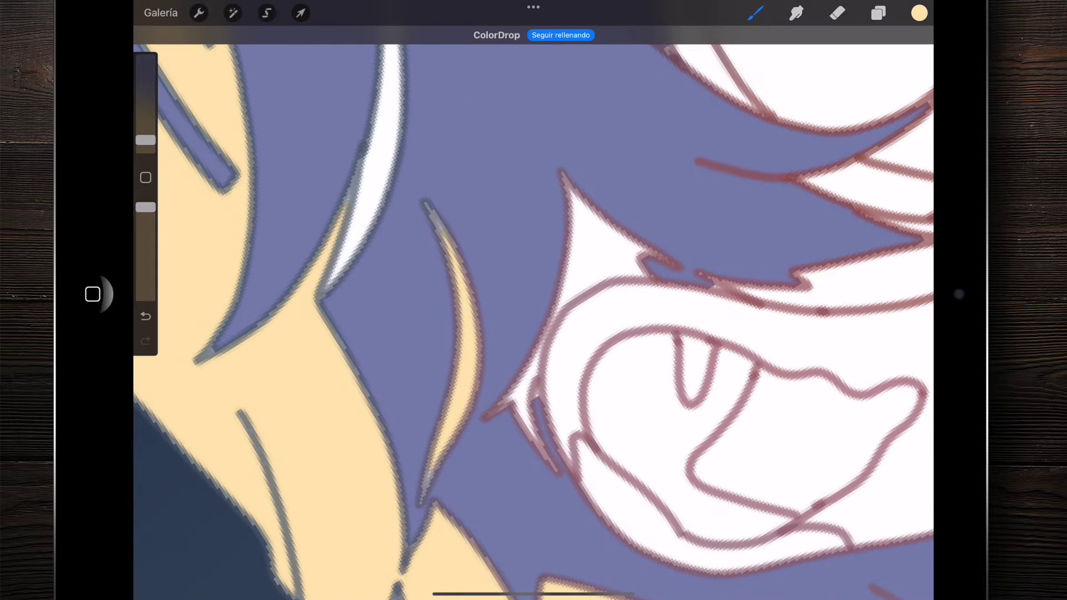
scroll(533, 311, "down", 2)
scroll(533, 311, "down", 3)
scroll(534, 311, "down", 3)
scroll(533, 311, "down", 1)
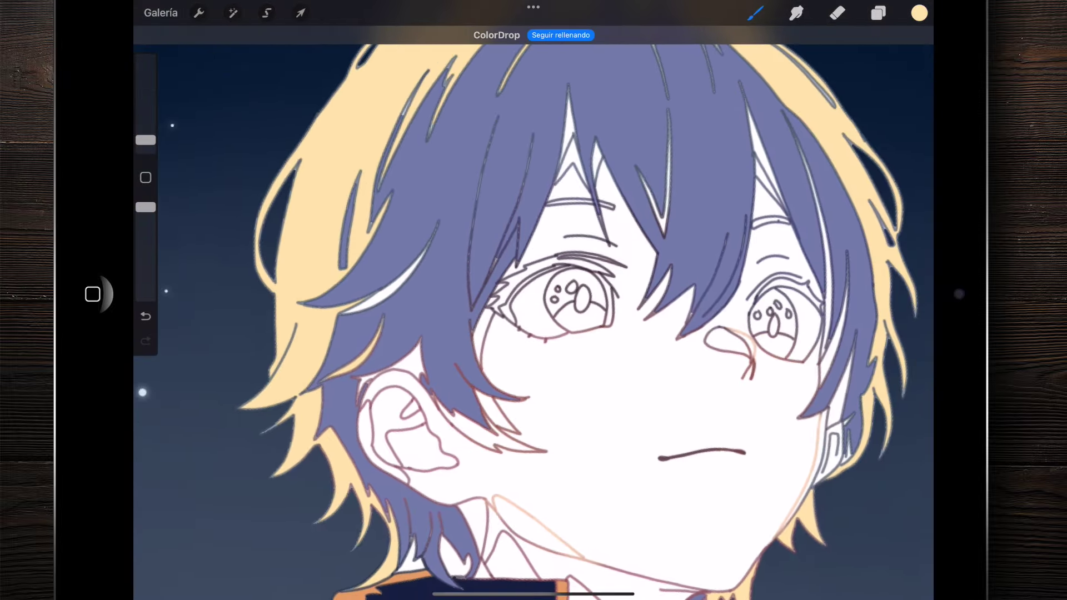
scroll(534, 311, "down", 2)
scroll(533, 311, "down", 2)
scroll(533, 311, "up", 1)
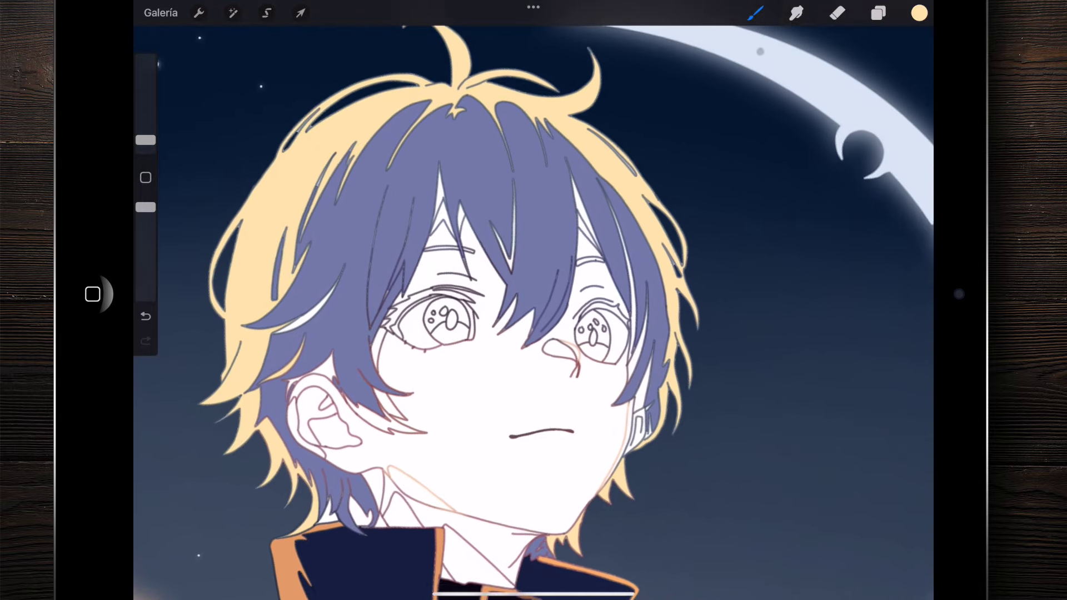
scroll(534, 311, "up", 1)
left_click(919, 13)
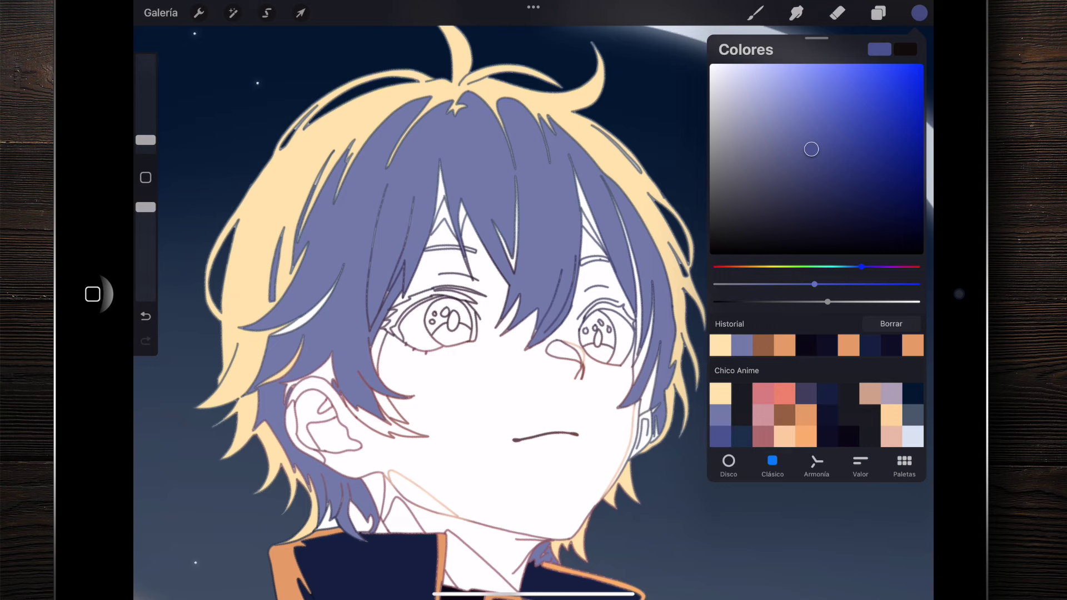
Step: Fill three white streaks in the hair with the chosen blue
left_click(755, 13)
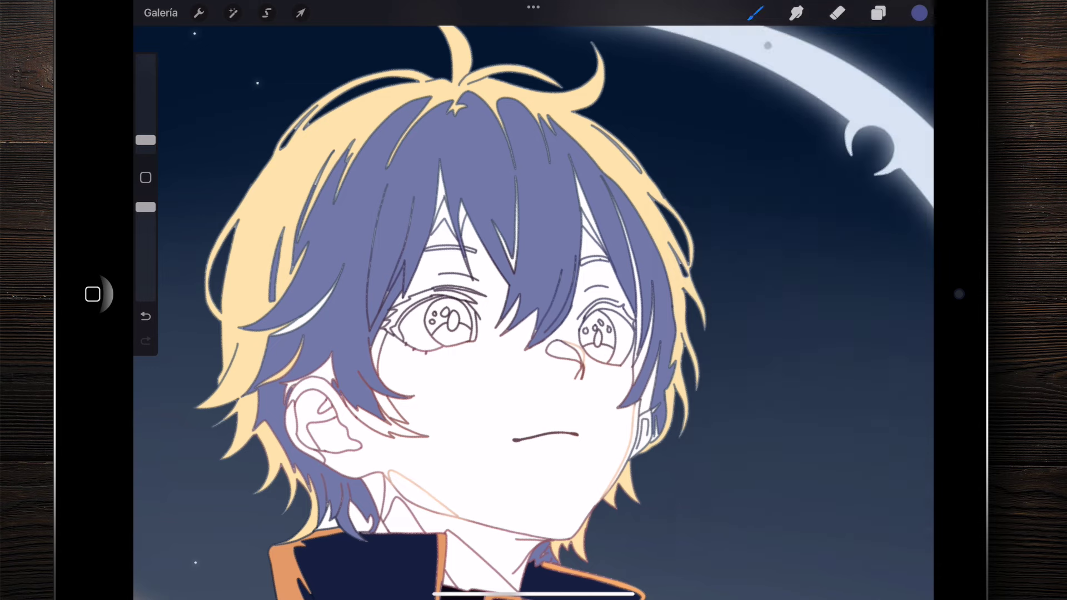
scroll(439, 203, "up", 5)
left_click_drag(918, 13, 476, 316)
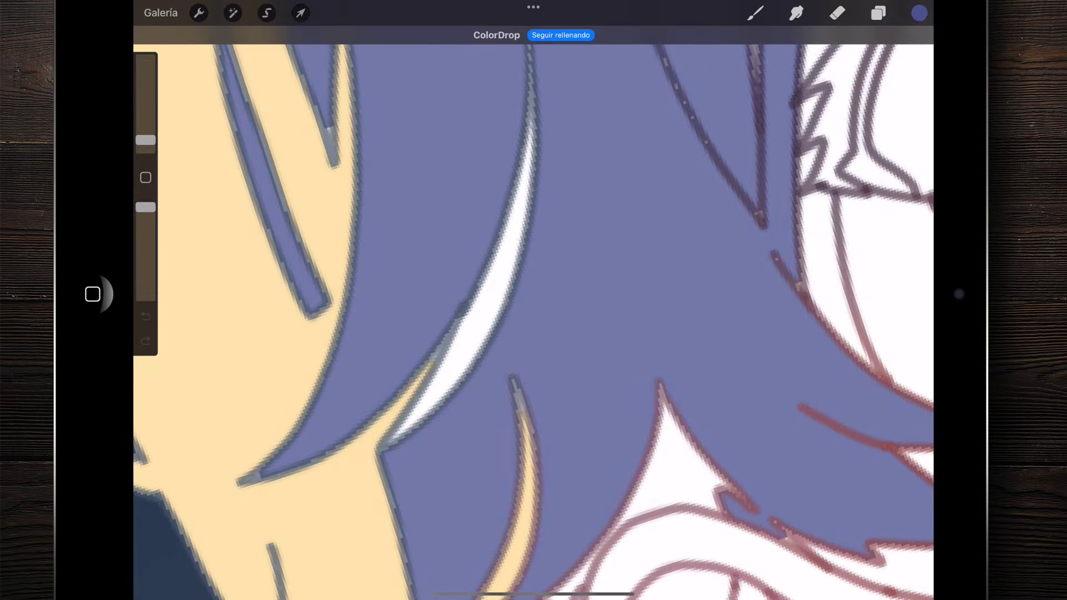
scroll(533, 312, "down", 5)
scroll(533, 311, "down", 2)
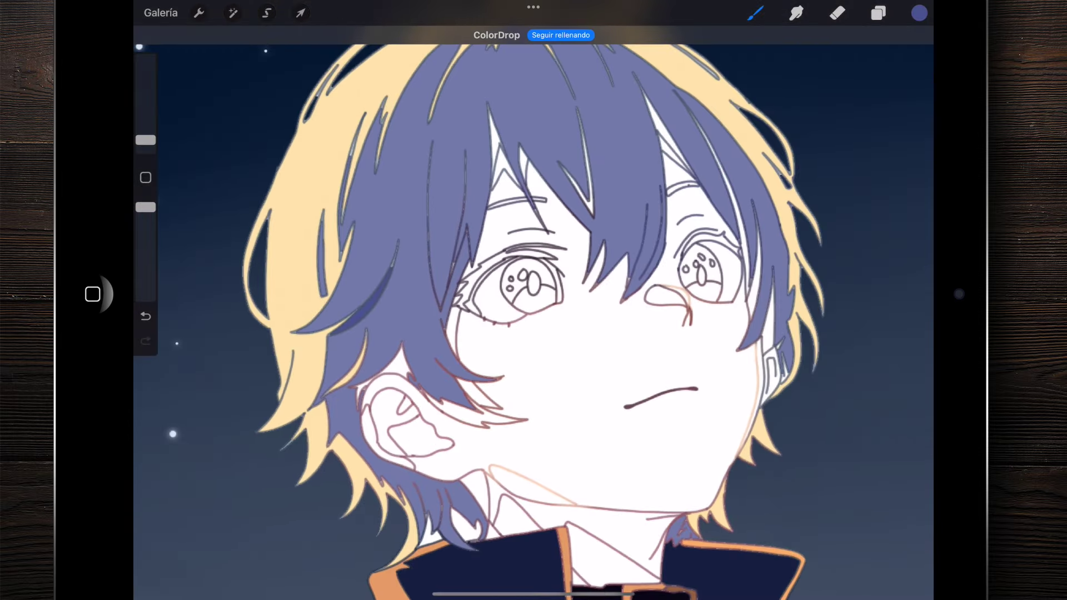
scroll(500, 167, "up", 5)
left_click_drag(918, 13, 503, 224)
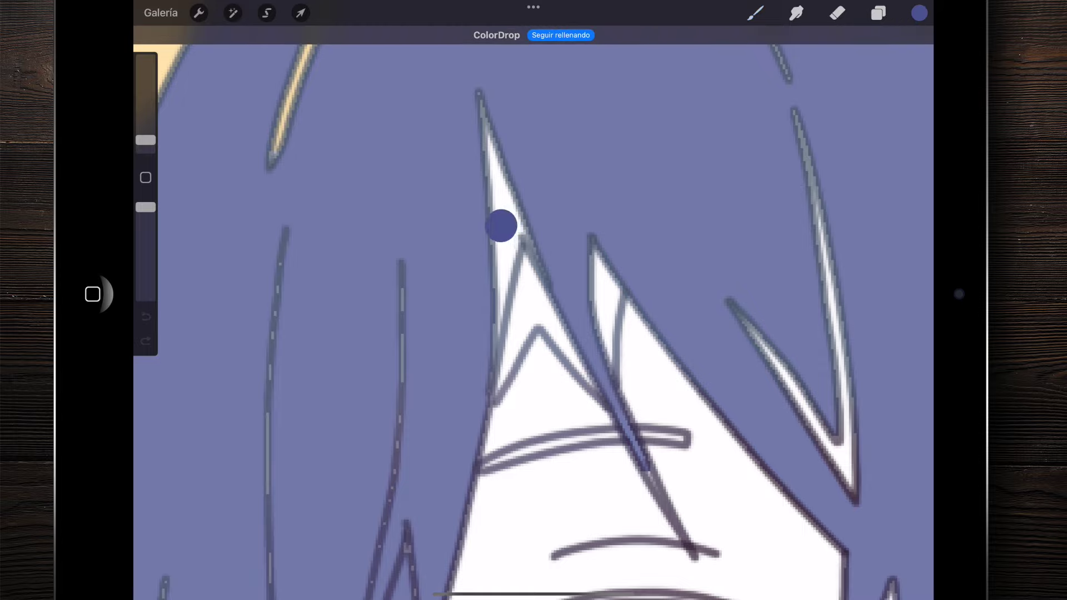
scroll(534, 311, "down", 5)
scroll(389, 250, "up", 5)
left_click_drag(919, 12, 561, 388)
Step: Fill the white streaks between strands and beside the right eye with blue
scroll(533, 311, "down", 3)
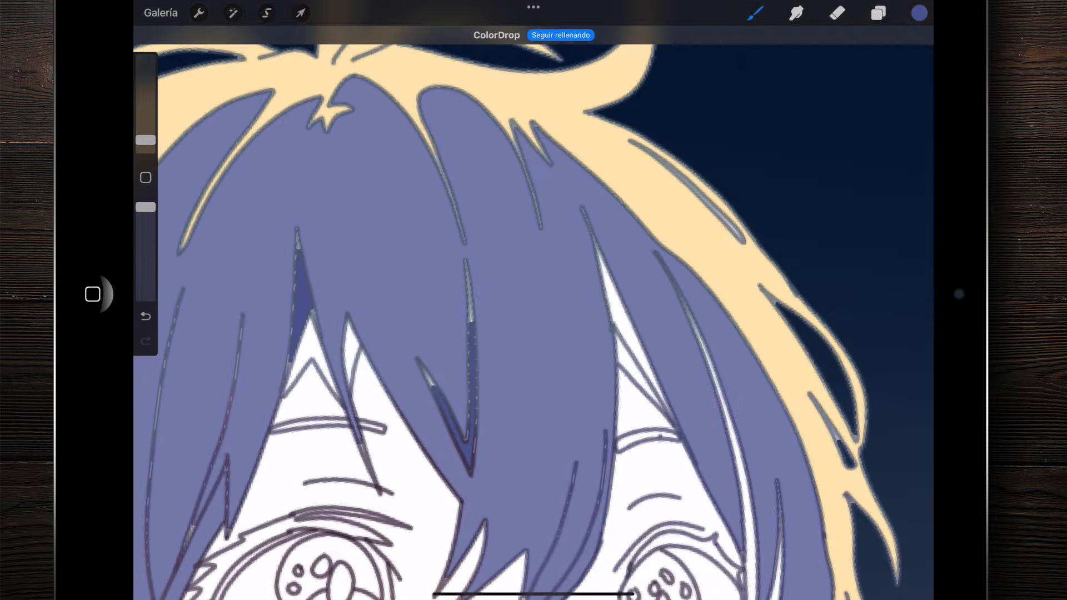
scroll(389, 278, "up", 2)
scroll(534, 311, "down", 5)
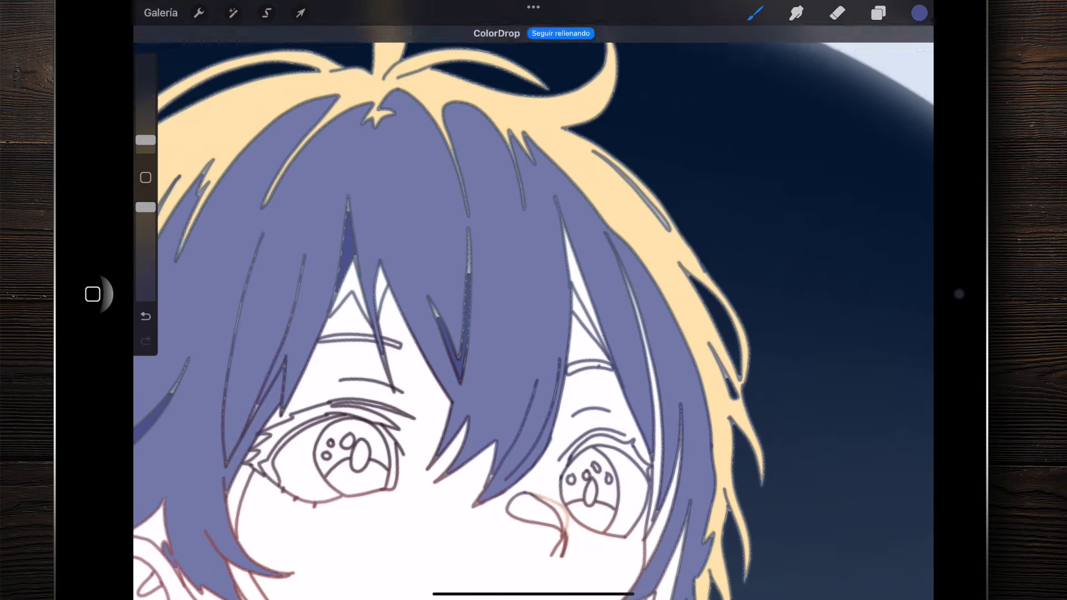
scroll(389, 278, "up", 4)
scroll(389, 278, "up", 1)
left_click_drag(919, 12, 607, 272)
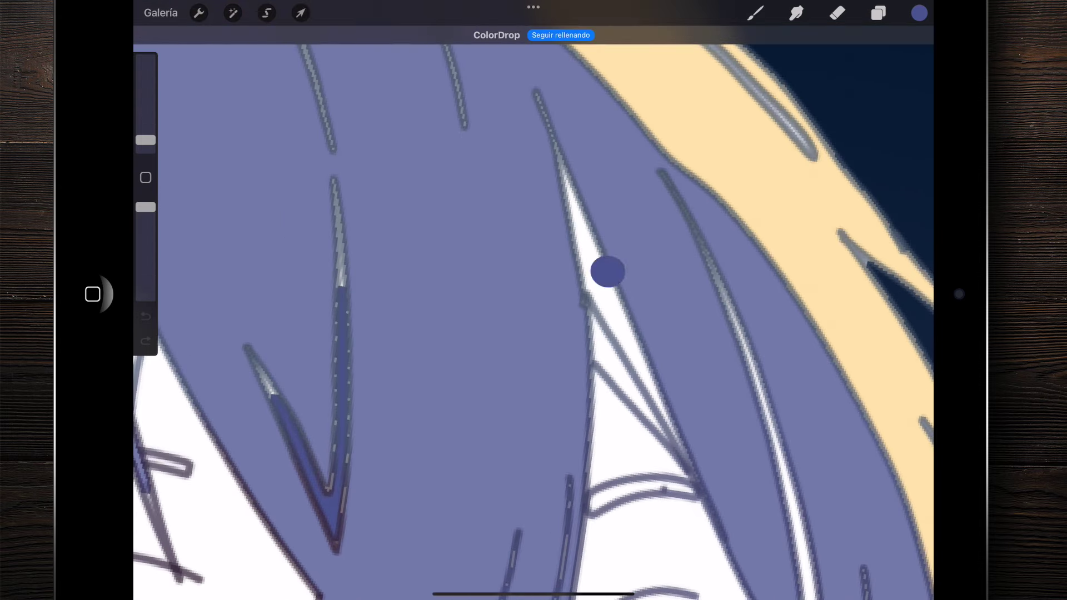
scroll(533, 311, "down", 3)
scroll(500, 311, "up", 3)
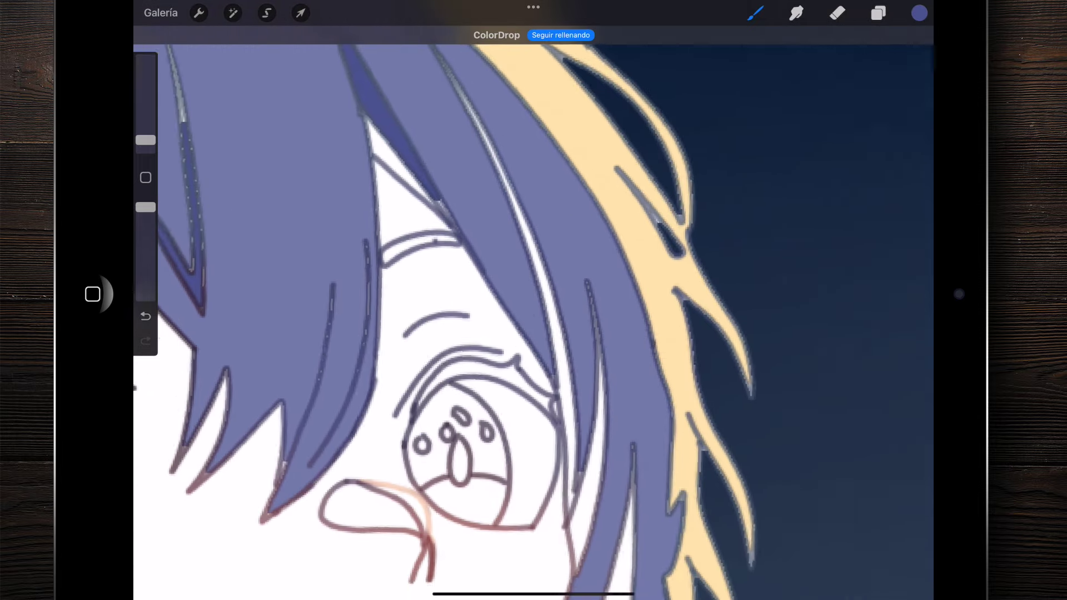
left_click_drag(919, 13, 552, 321)
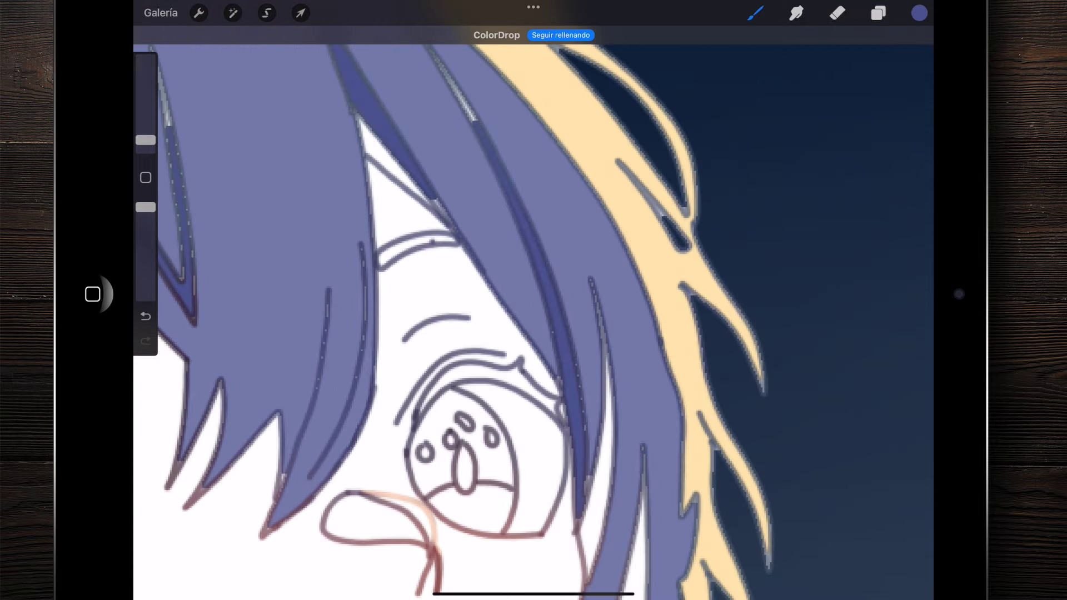
scroll(533, 311, "down", 3)
scroll(389, 311, "up", 1)
scroll(488, 311, "up", 2)
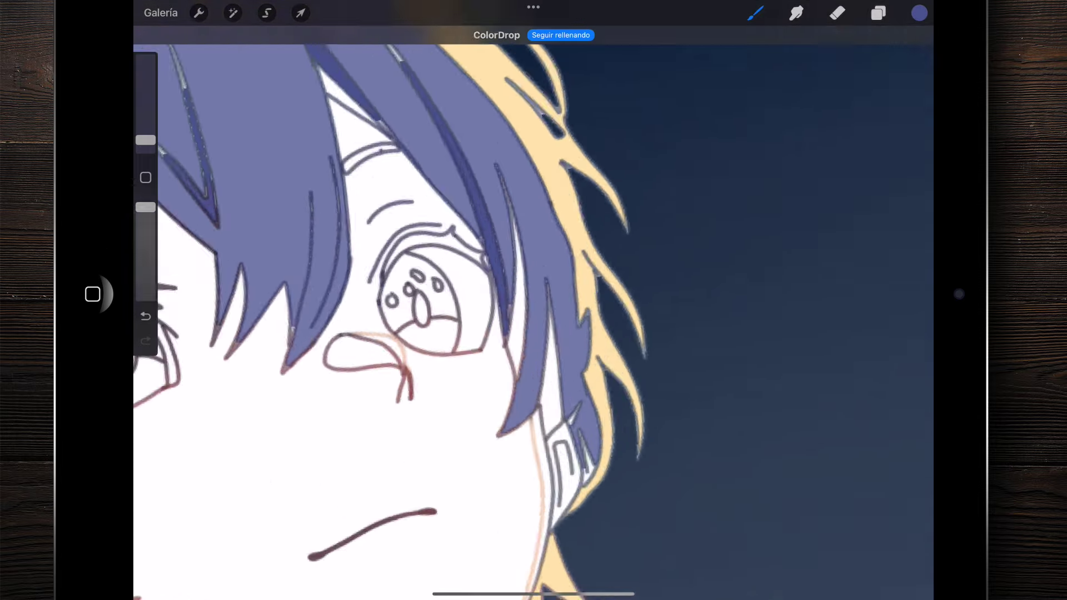
scroll(489, 312, "up", 3)
left_click(559, 359)
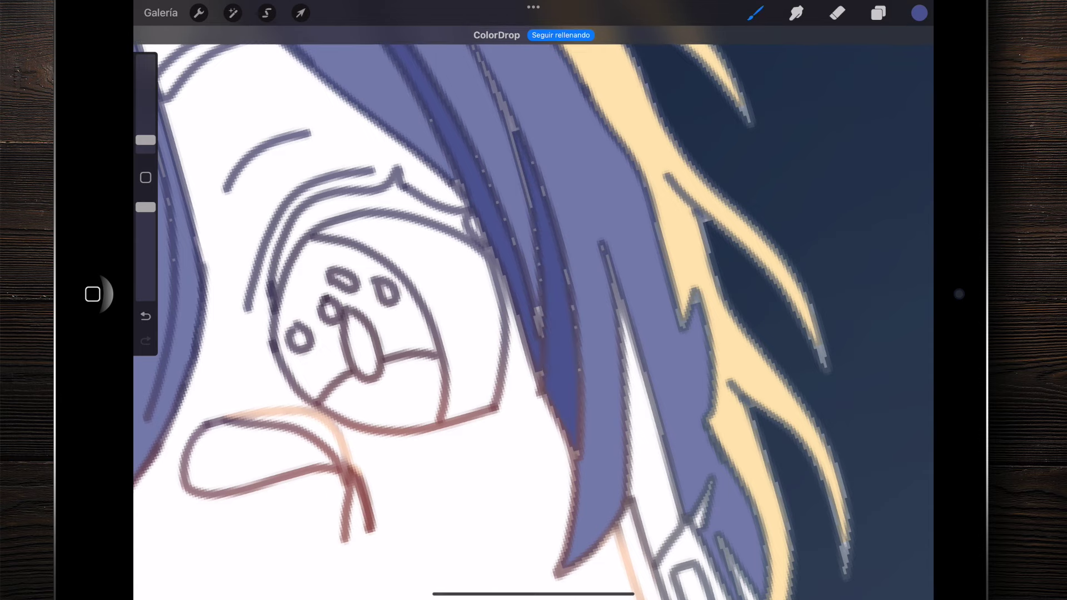
Step: Fill the hair strands beside the ear with the darker blue
scroll(500, 311, "down", 3)
scroll(500, 311, "up", 4)
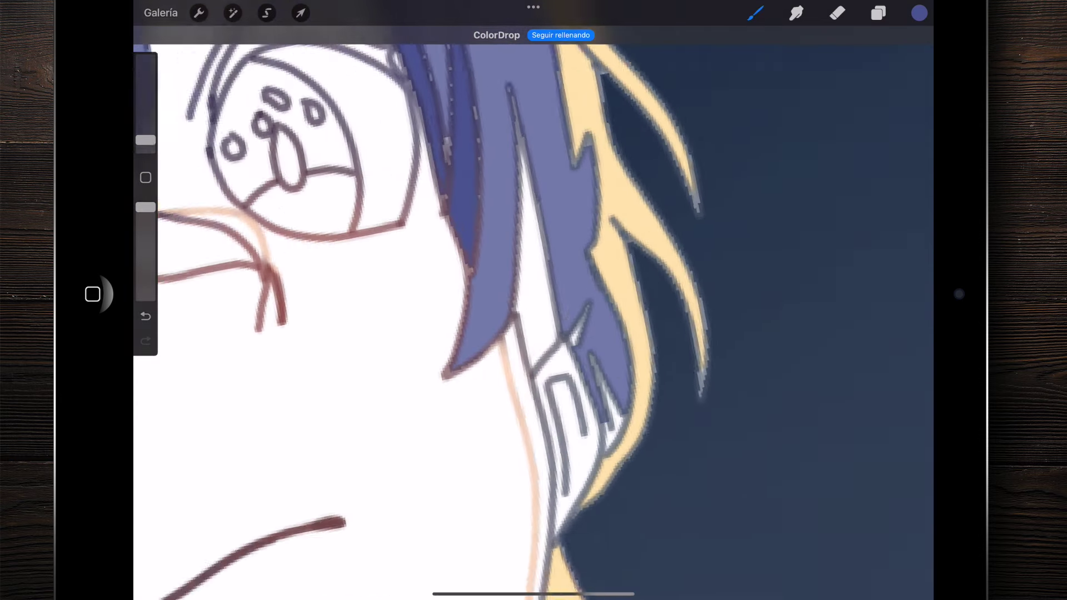
left_click_drag(919, 13, 543, 323)
scroll(533, 311, "down", 3)
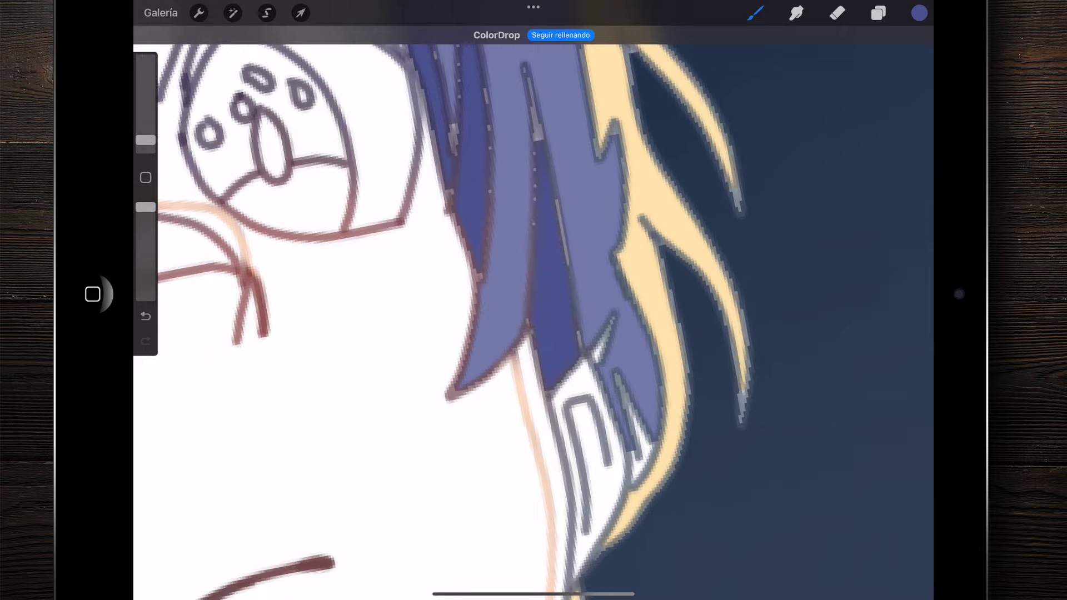
scroll(533, 311, "down", 2)
scroll(384, 311, "down", 2)
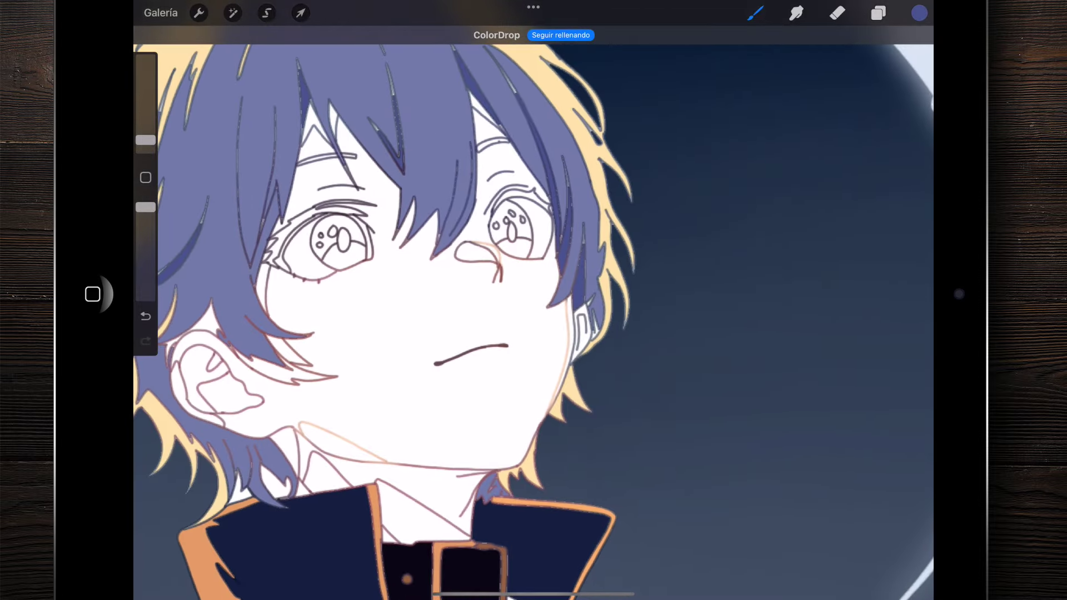
scroll(183, 489, "up", 5)
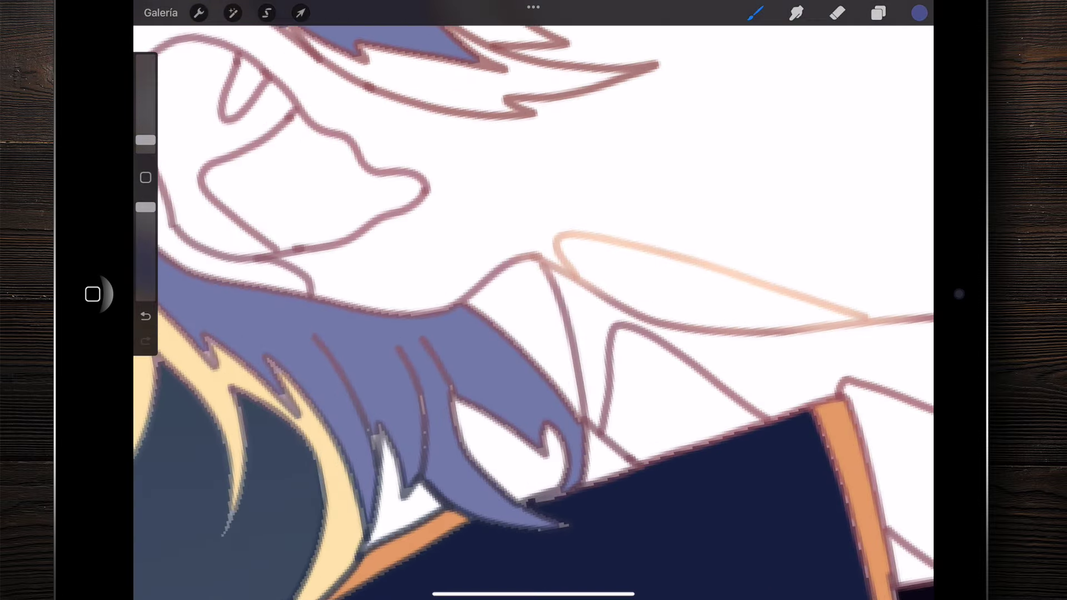
left_click_drag(919, 13, 540, 310)
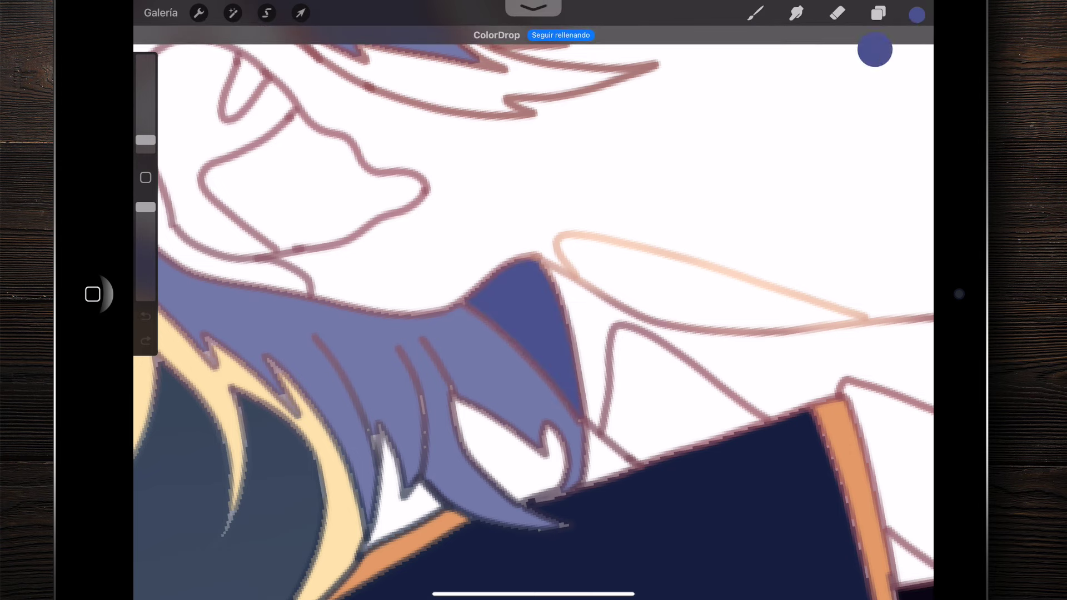
left_click_drag(919, 13, 500, 448)
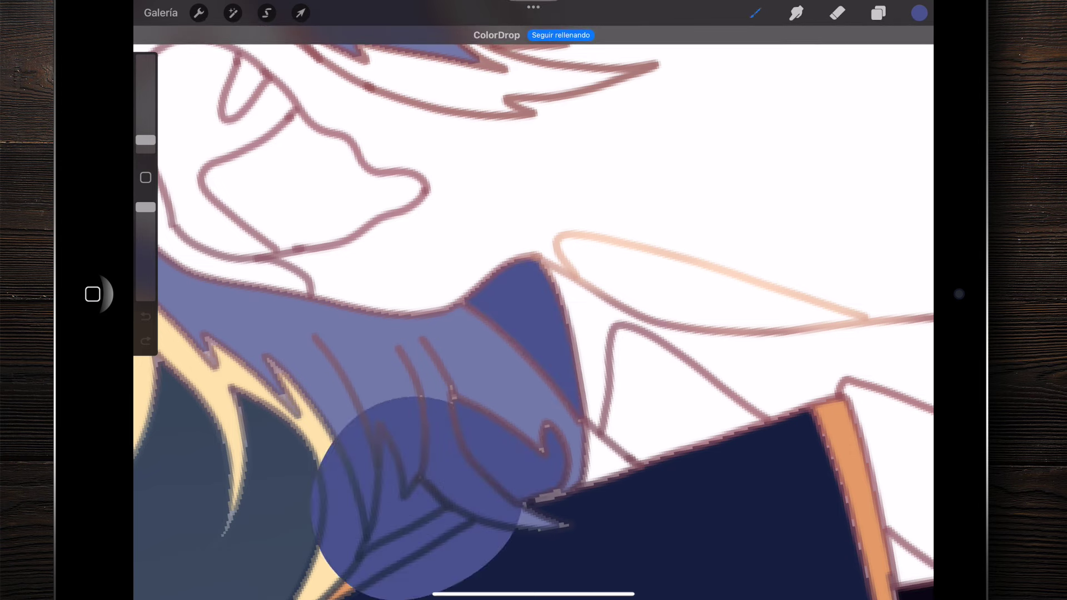
Step: Fill another small gap in the hair strands, undoing the accidental whole-canvas fill
left_click_drag(919, 12, 394, 495)
left_click(405, 500)
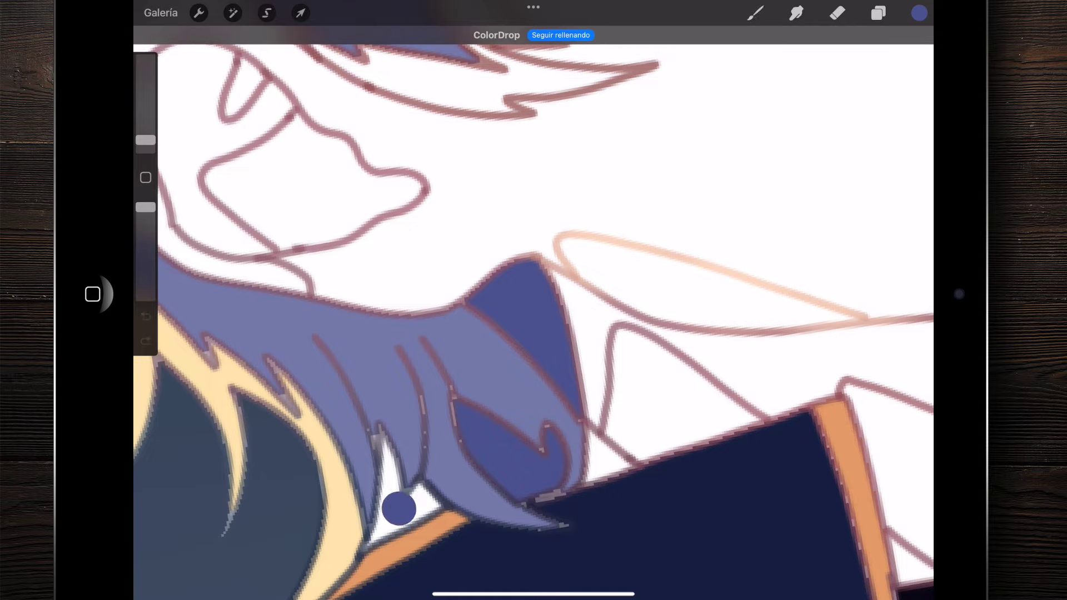
scroll(534, 311, "down", 10)
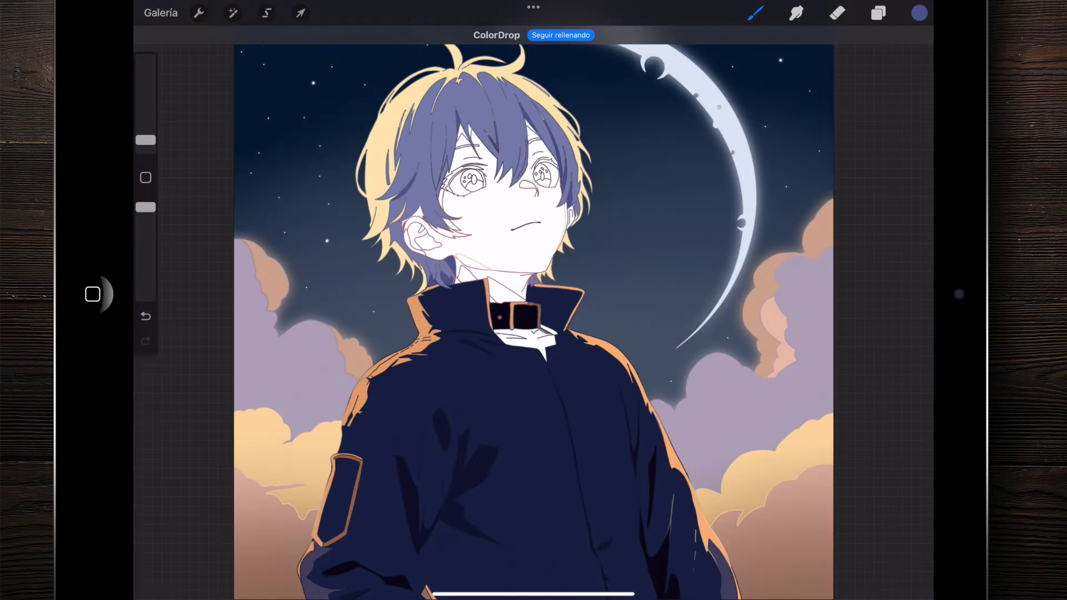
scroll(516, 222, "up", 5)
scroll(516, 223, "down", 3)
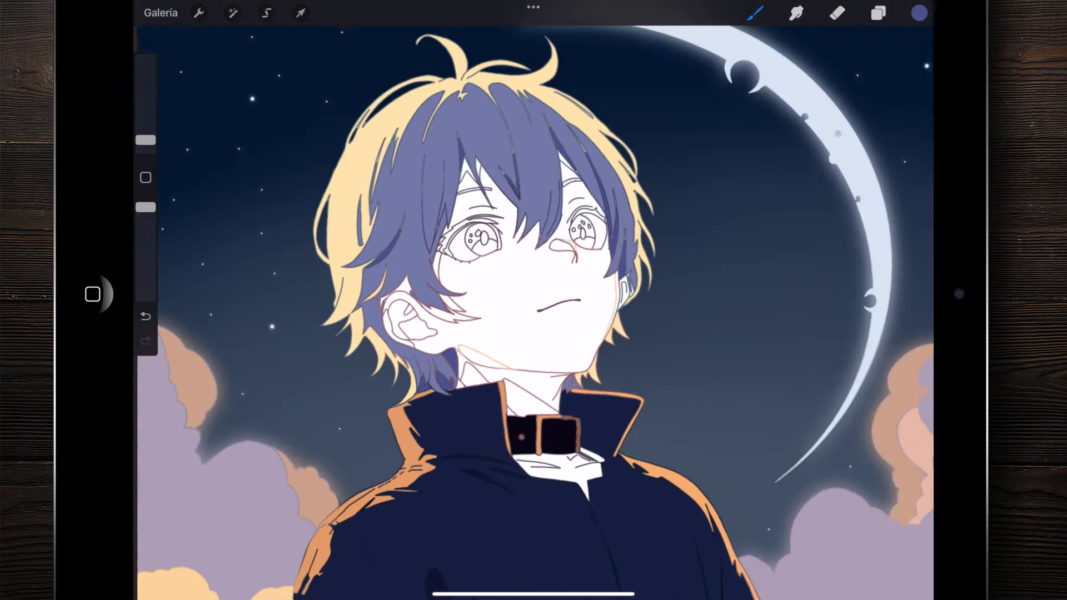
scroll(517, 222, "up", 5)
scroll(311, 334, "up", 5)
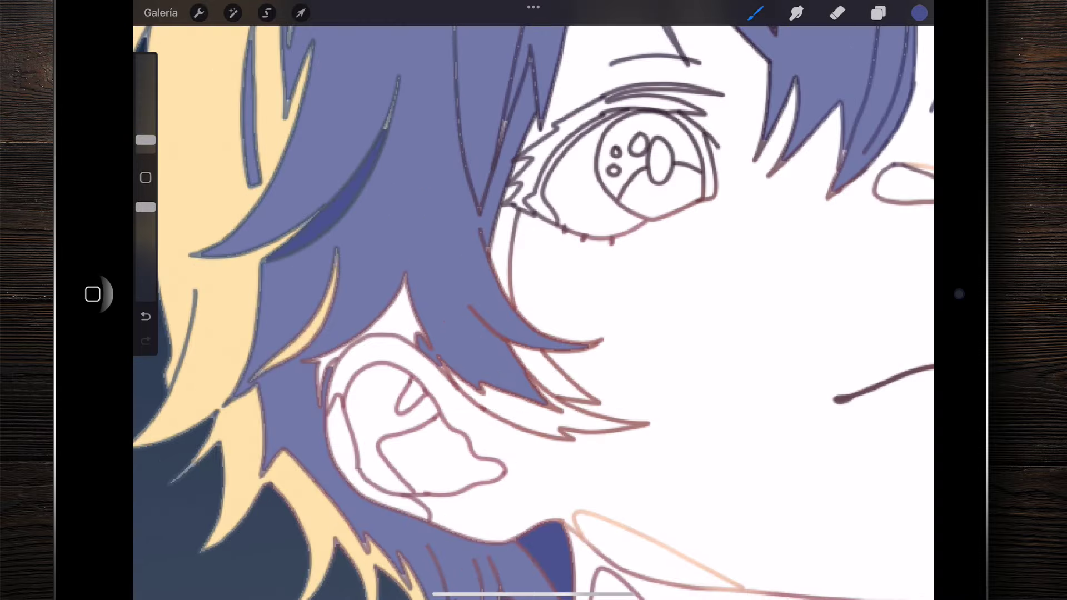
scroll(311, 334, "up", 3)
scroll(534, 300, "down", 3)
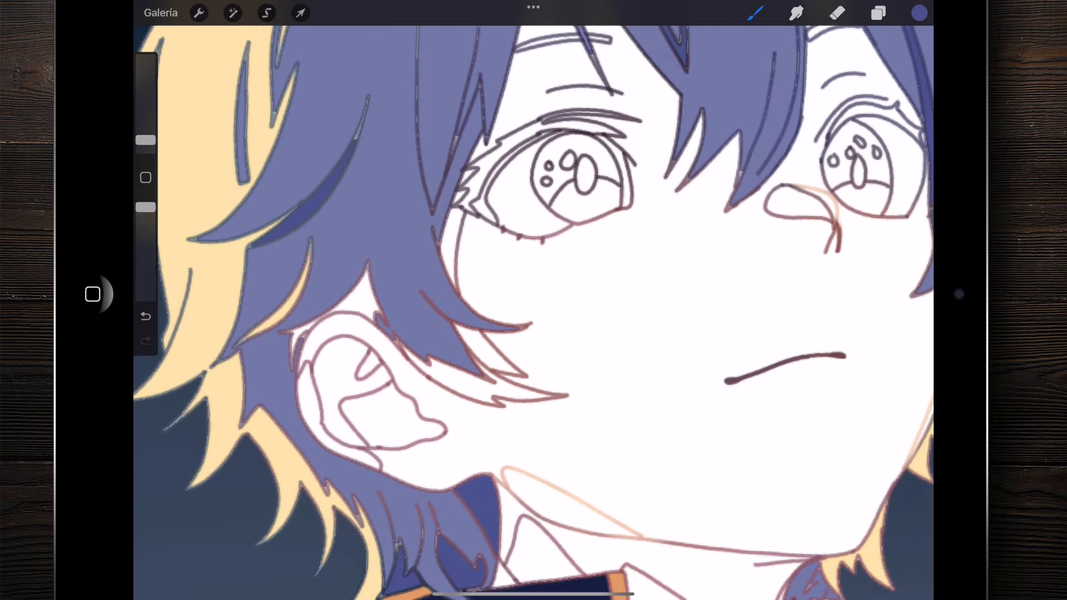
scroll(533, 300, "down", 2)
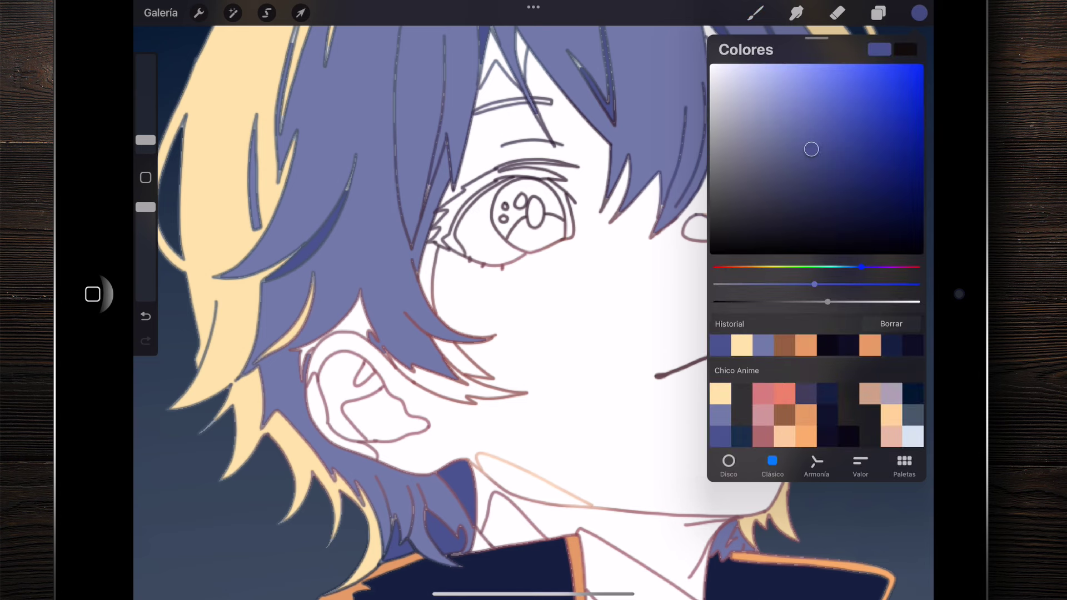
Step: Pick a dark navy and drop it into the hair gap above the ear
left_click(741, 437)
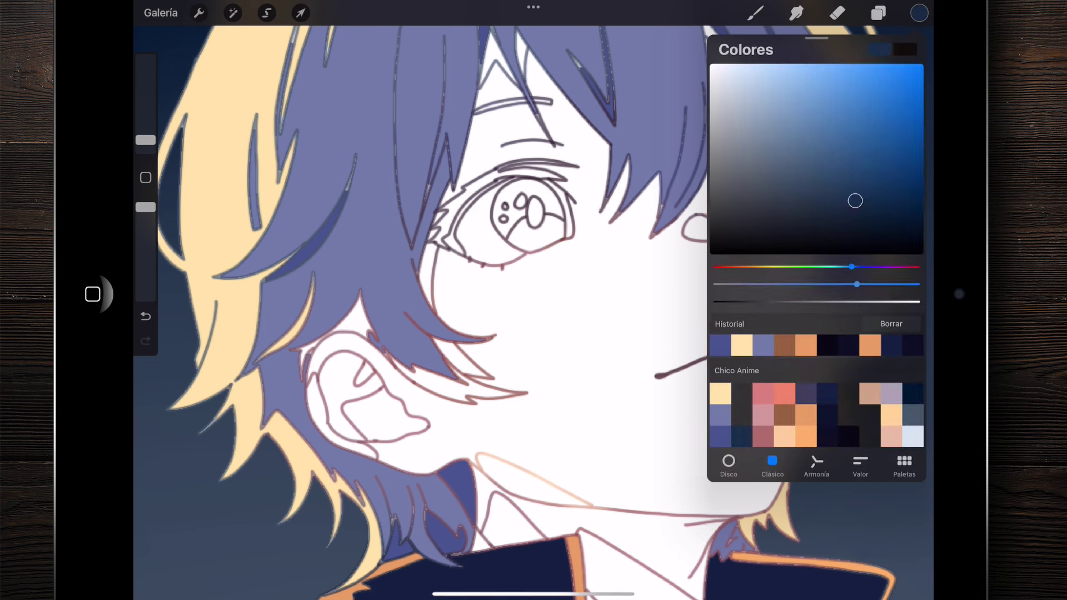
scroll(534, 300, "down", 2)
scroll(533, 300, "up", 10)
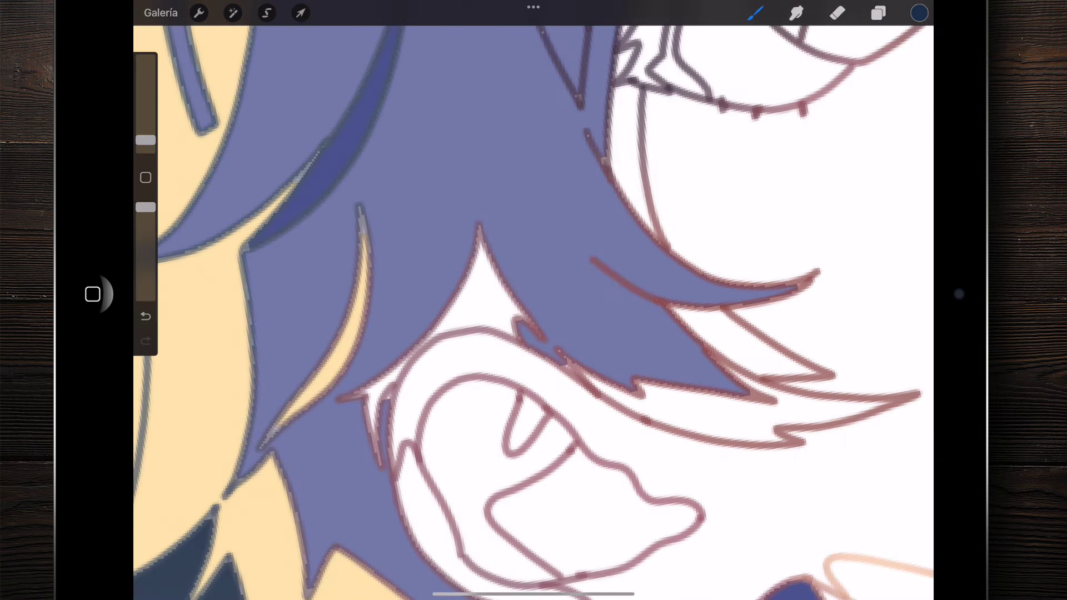
left_click_drag(918, 12, 500, 288)
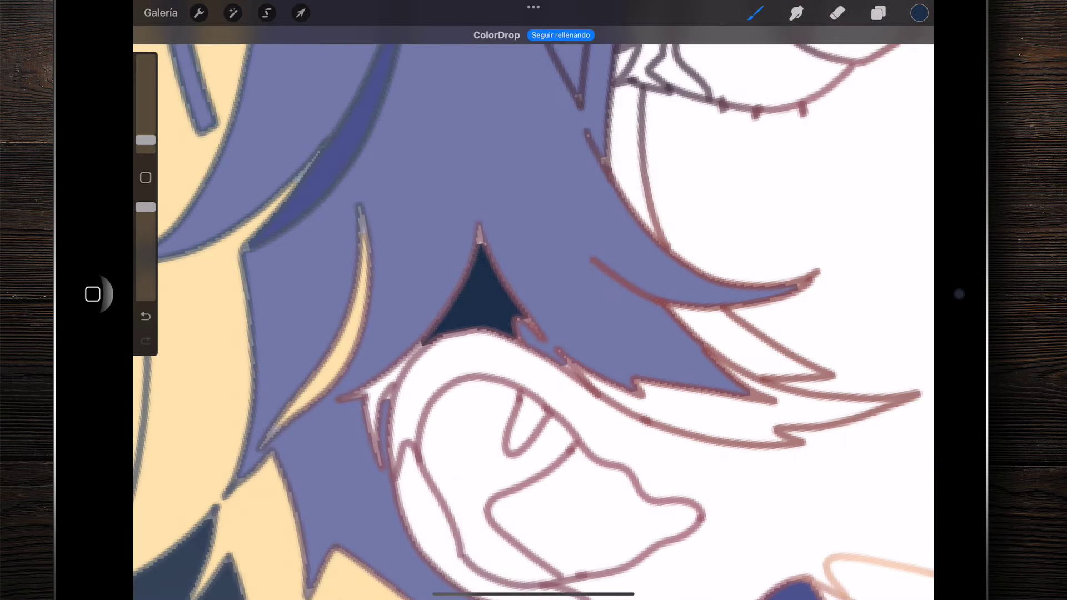
Step: Fill a second small gap between the hair strands with dark navy
scroll(533, 300, "up", 5)
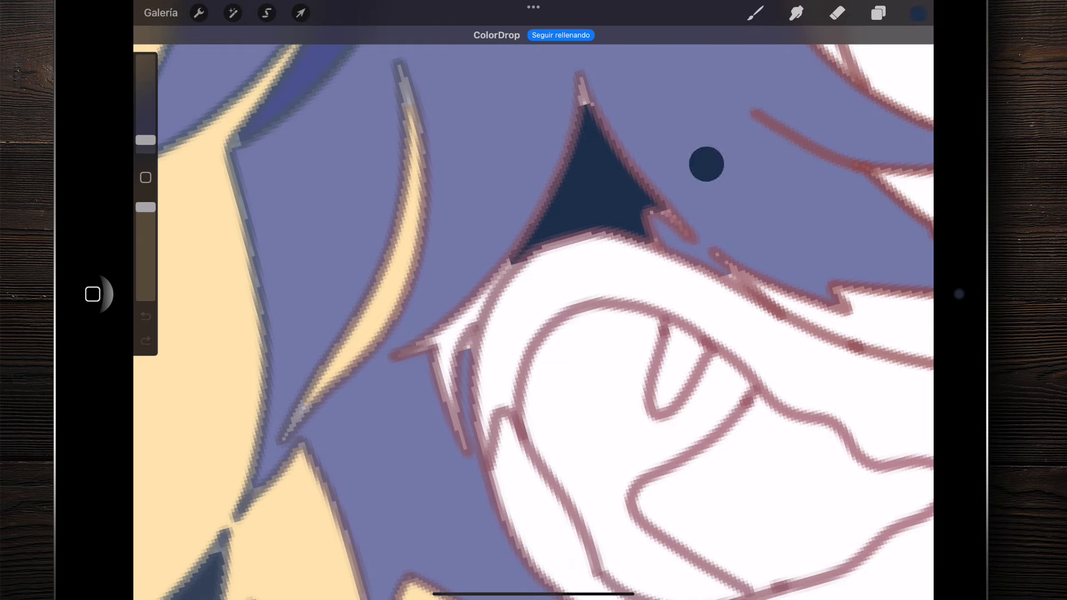
left_click_drag(706, 164, 443, 343)
scroll(533, 300, "down", 5)
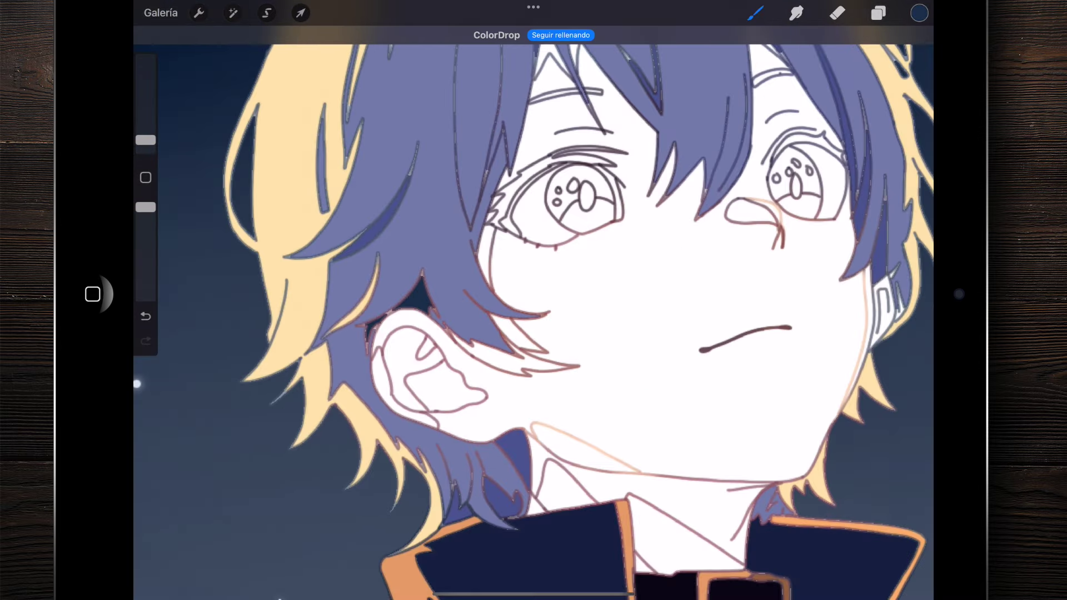
scroll(533, 300, "down", 2)
scroll(534, 300, "down", 3)
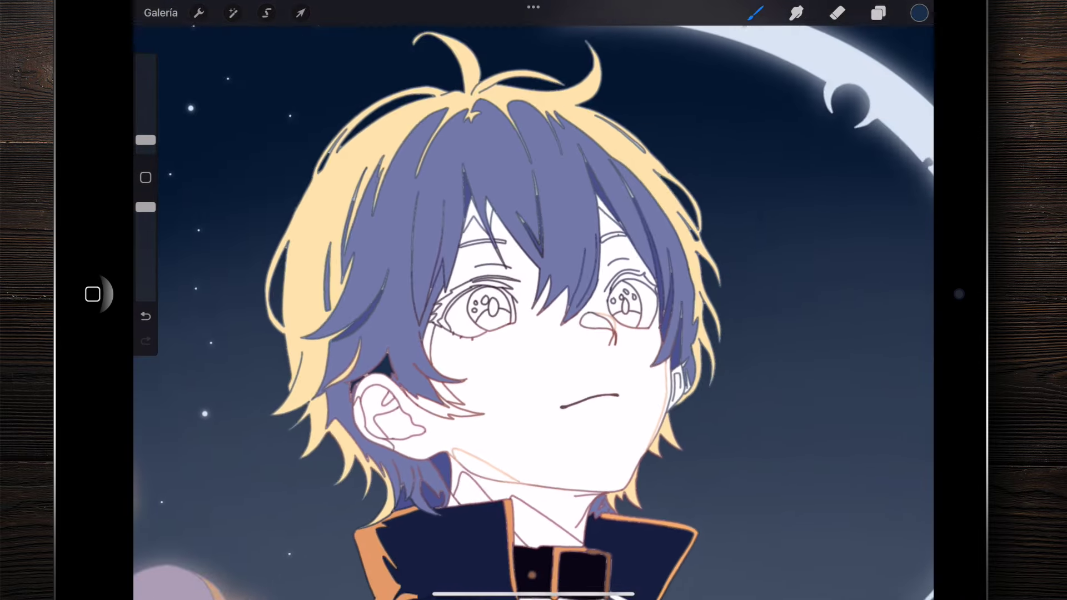
scroll(534, 300, "down", 3)
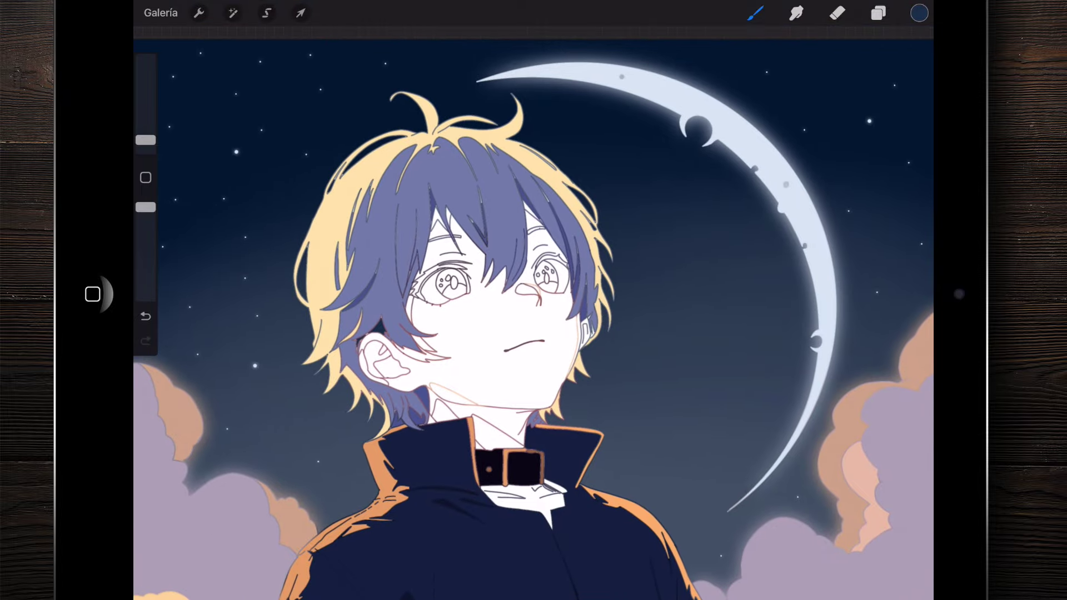
scroll(533, 300, "down", 2)
scroll(533, 300, "up", 2)
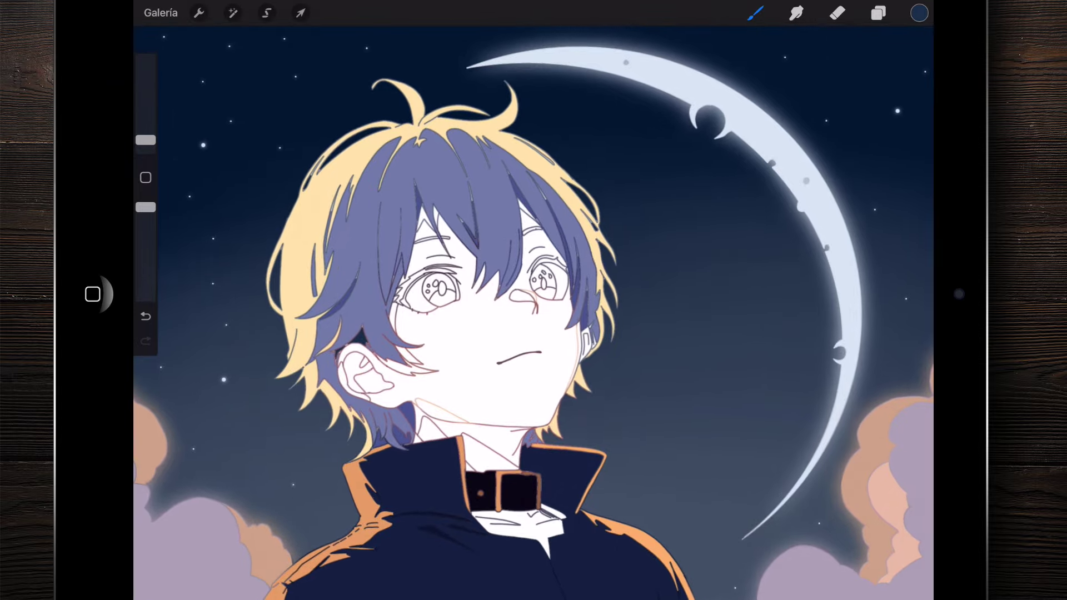
left_click(919, 13)
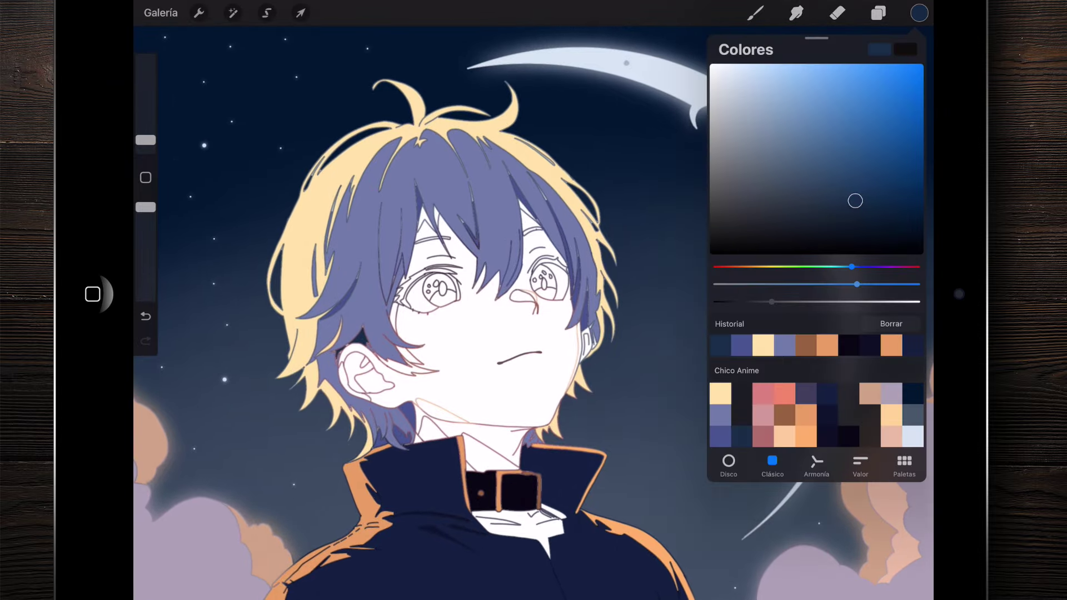
Step: Fill the hair strand curling over the ear with a pale blue-white
left_click(913, 436)
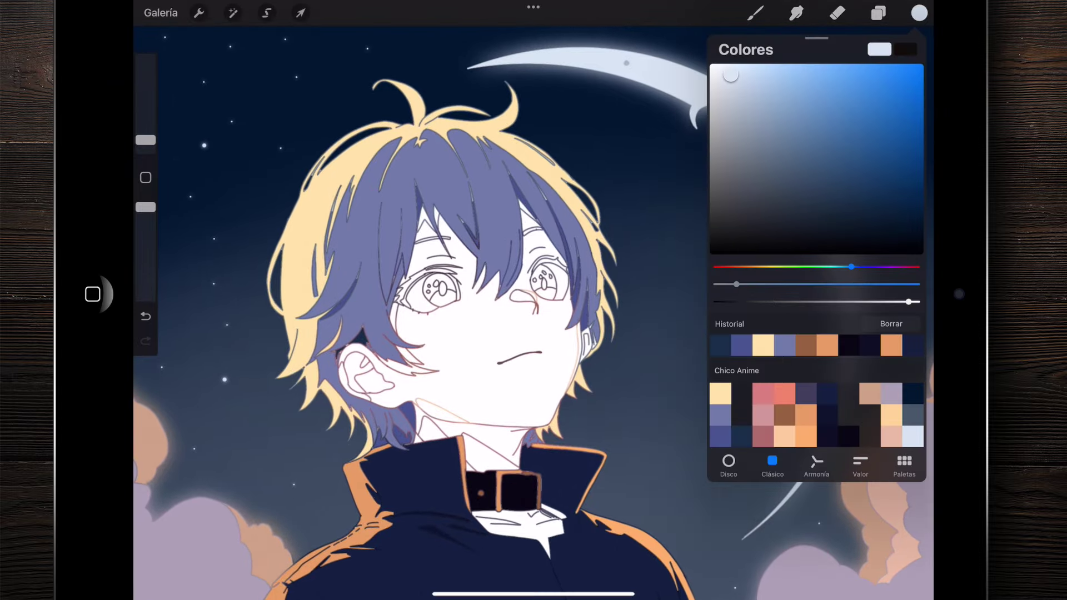
scroll(361, 377, "up", 3)
scroll(361, 377, "up", 2)
left_click_drag(919, 13, 500, 340)
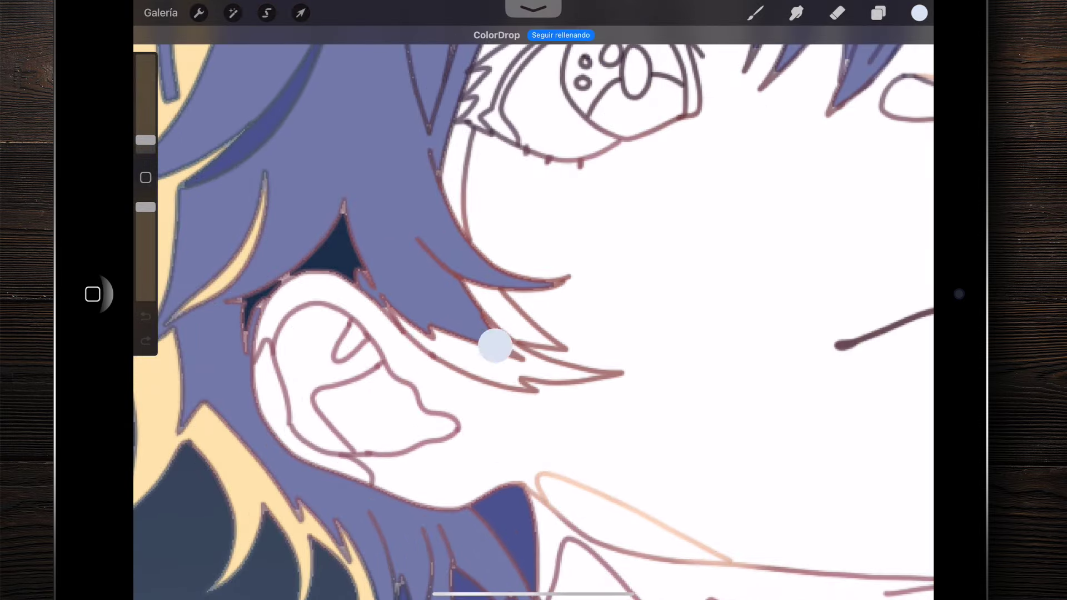
scroll(534, 300, "down", 3)
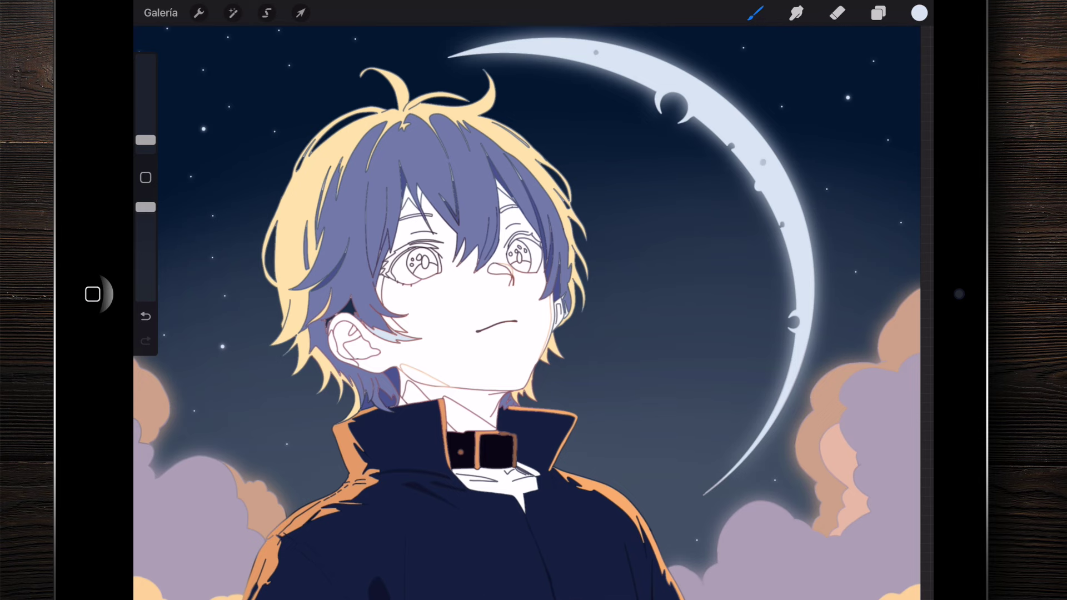
scroll(461, 289, "up", 3)
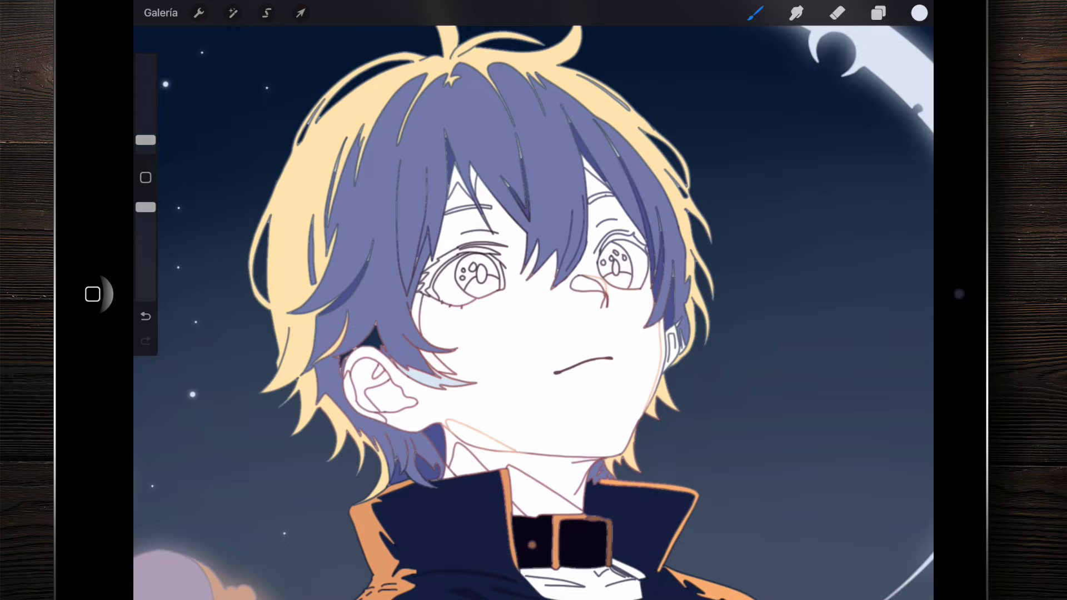
scroll(644, 322, "up", 5)
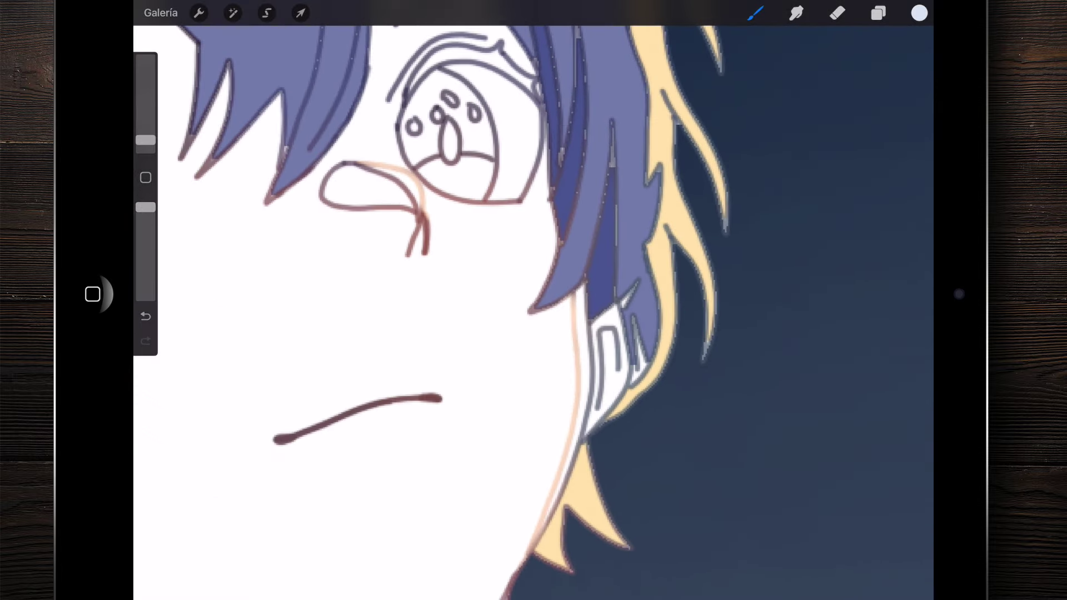
scroll(533, 300, "down", 5)
scroll(533, 300, "up", 2)
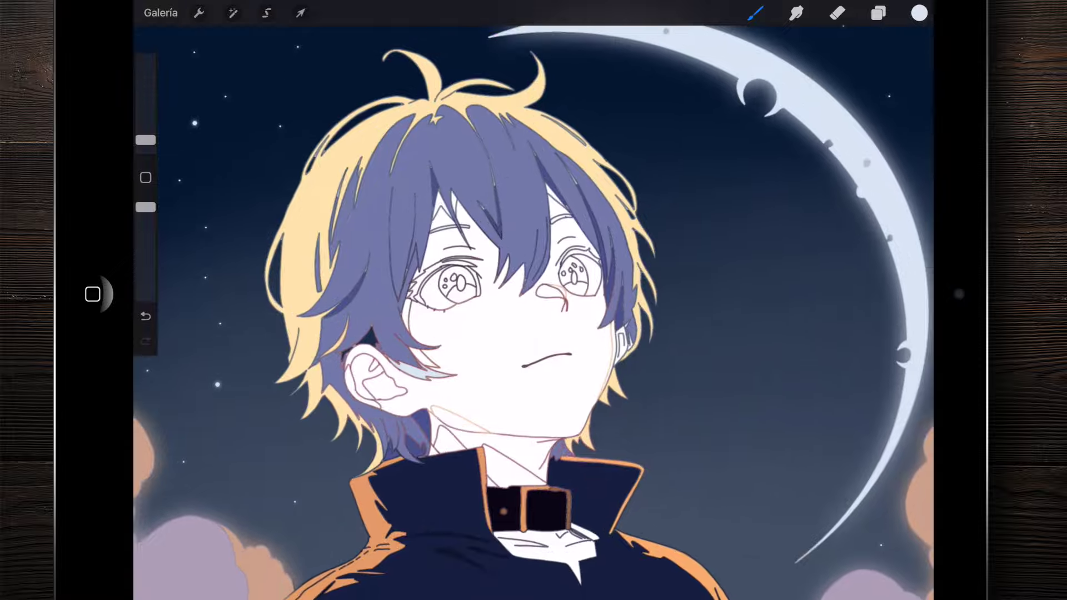
left_click(878, 12)
Step: Add a new empty layer, Capa 6, below Capa 5 and choose a dark indigo colour
scroll(422, 311, "up", 5)
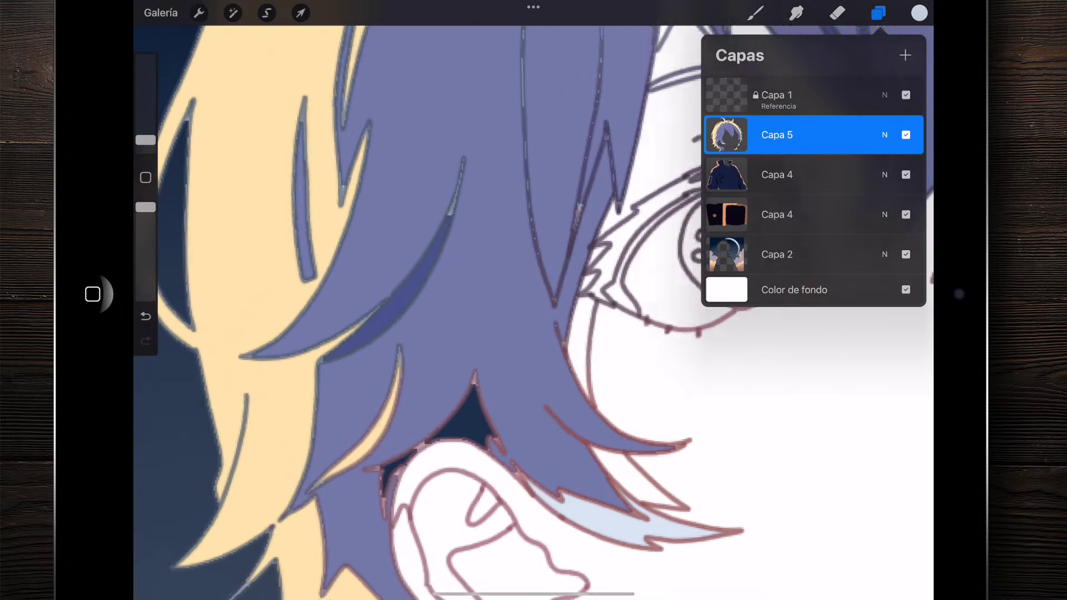
scroll(533, 300, "down", 3)
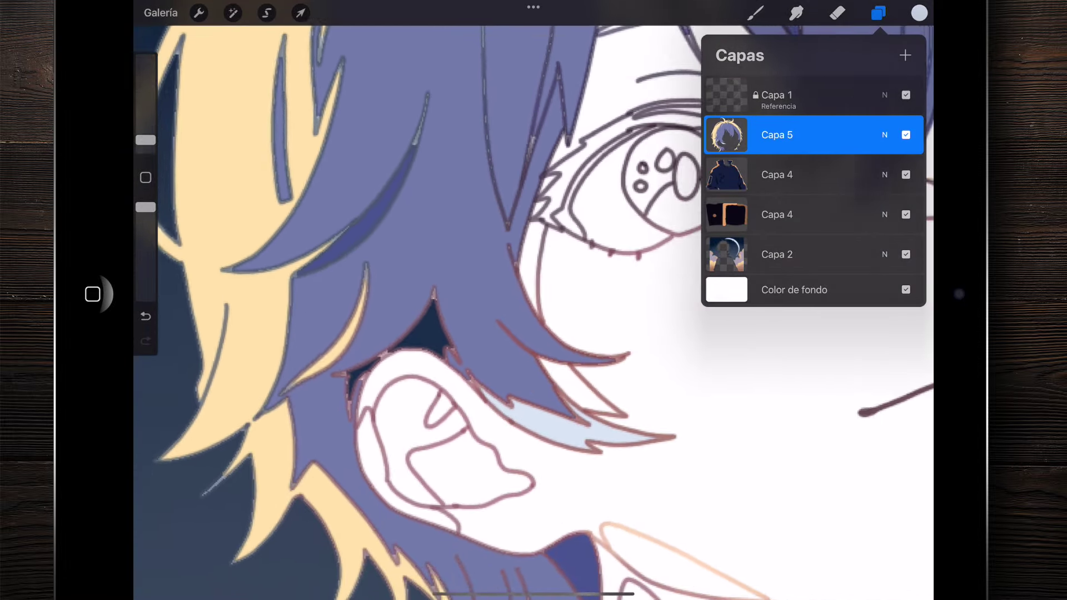
scroll(533, 300, "down", 2)
scroll(533, 300, "down", 2)
scroll(534, 300, "down", 1)
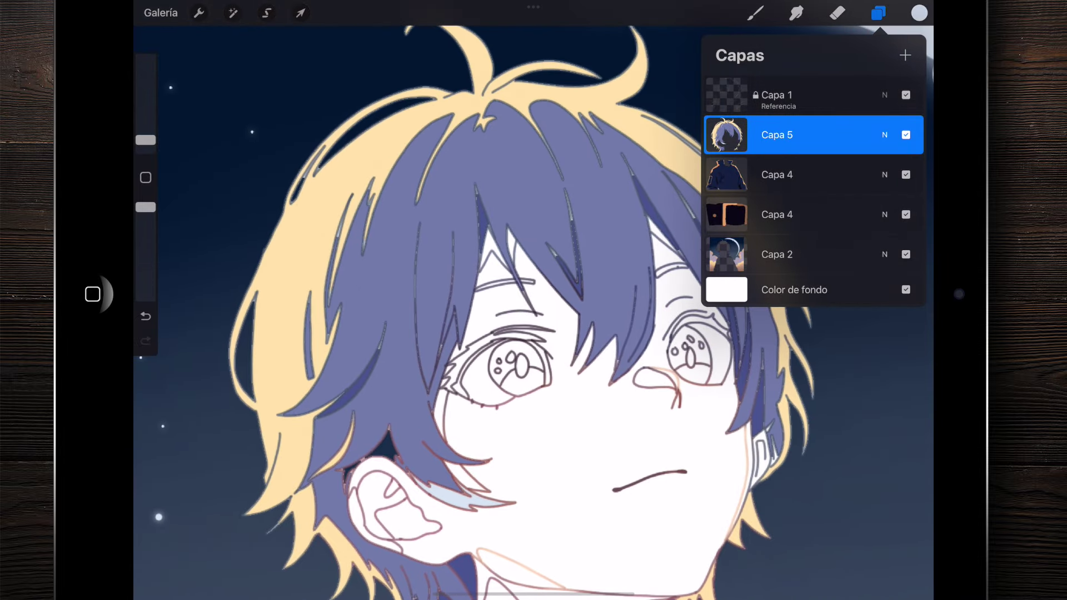
left_click(904, 55)
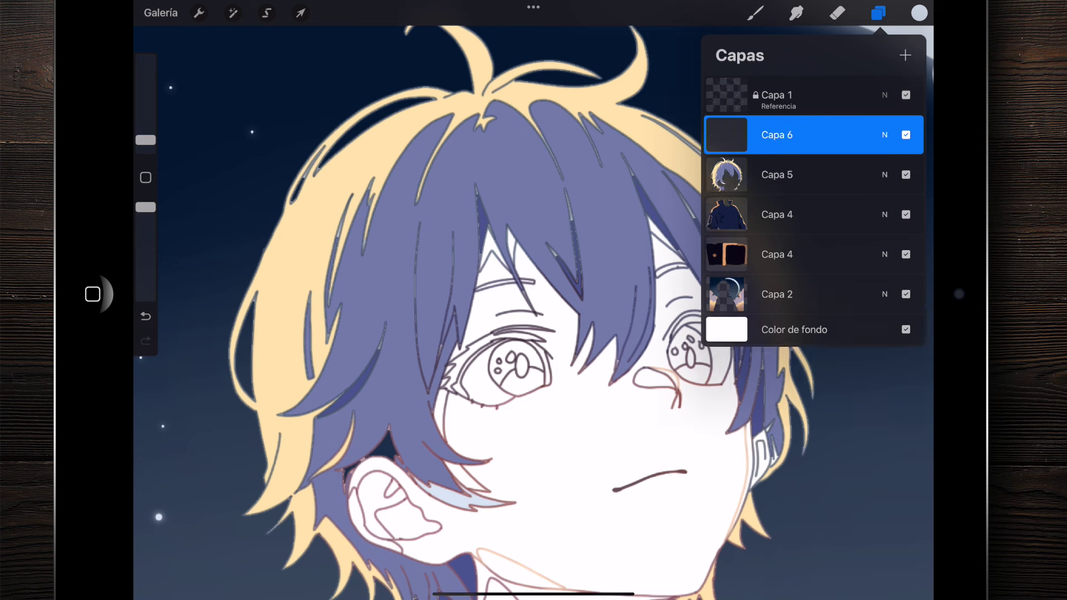
left_click_drag(778, 135, 791, 167)
left_click(919, 13)
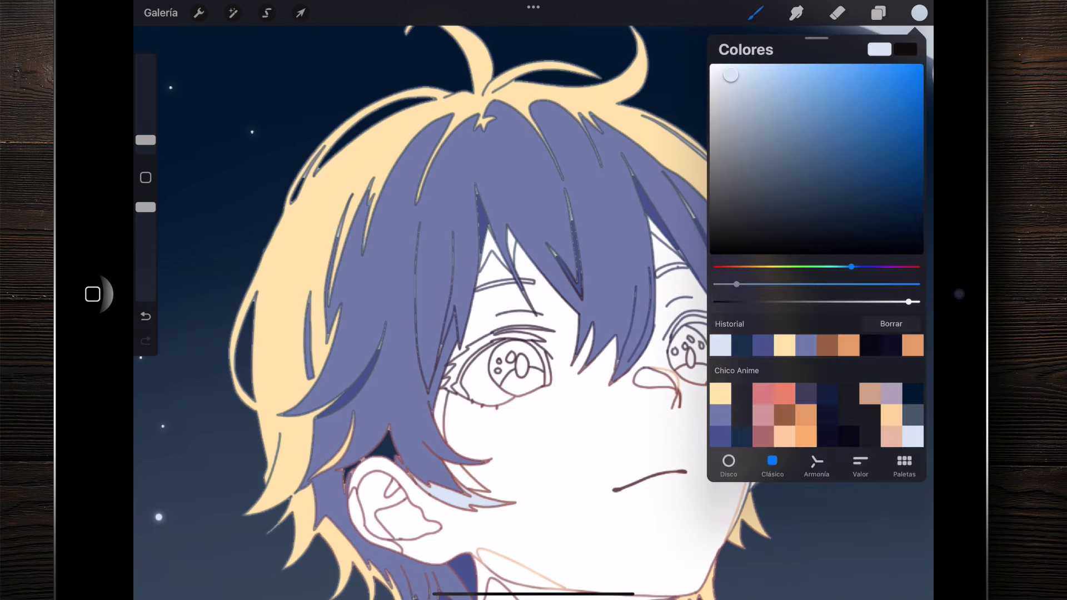
left_click(720, 436)
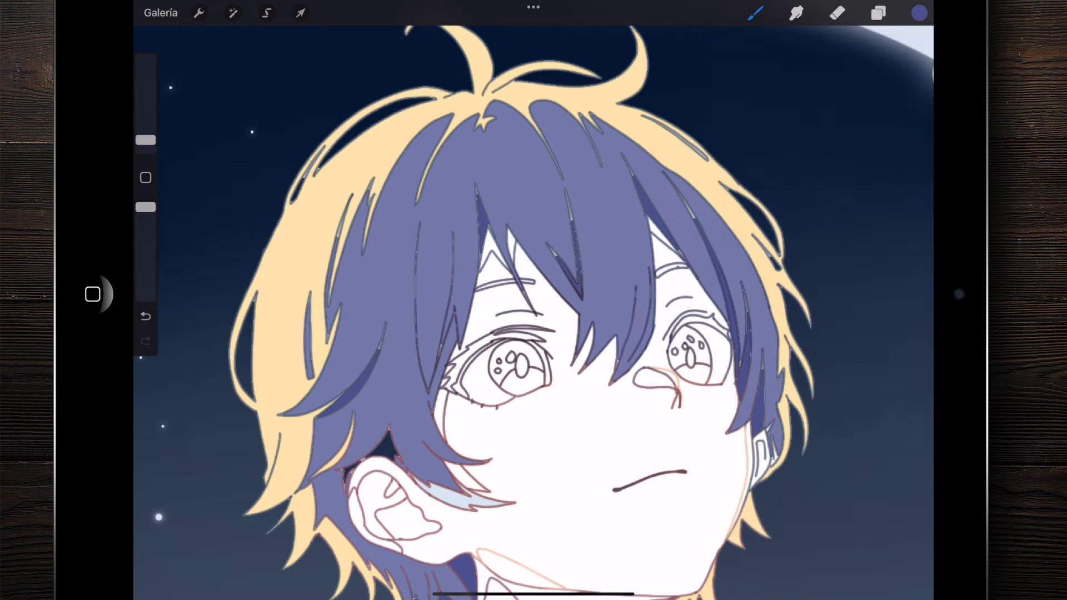
Step: Set the brush to 2% and paint dark indigo into the gap above the ear
scroll(533, 312, "up", 3)
scroll(533, 311, "up", 3)
scroll(534, 311, "up", 5)
left_click_drag(146, 140, 145, 137)
scroll(533, 311, "down", 3)
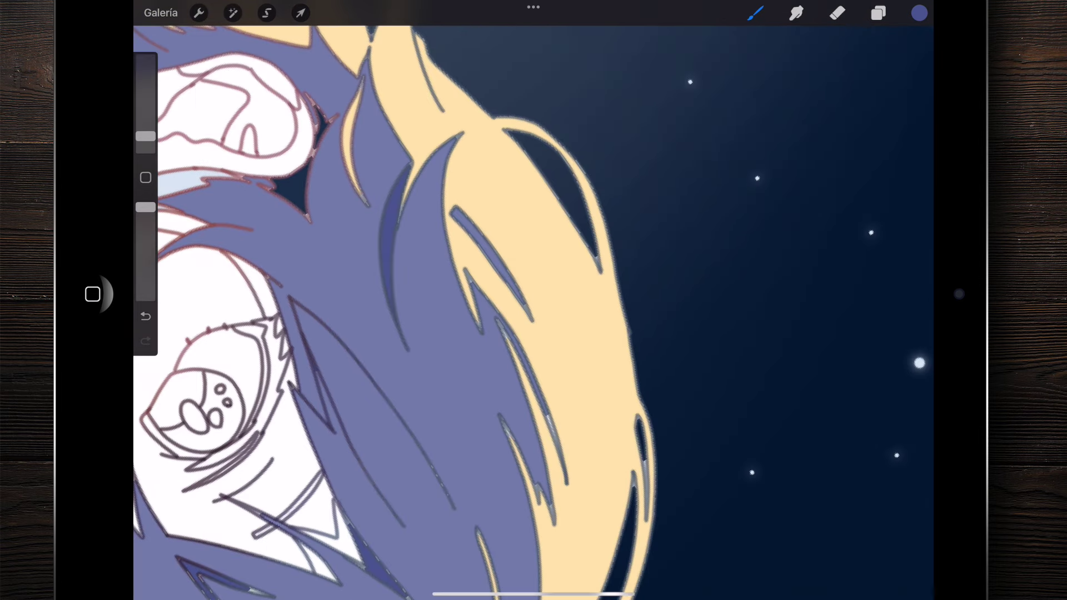
scroll(533, 311, "down", 3)
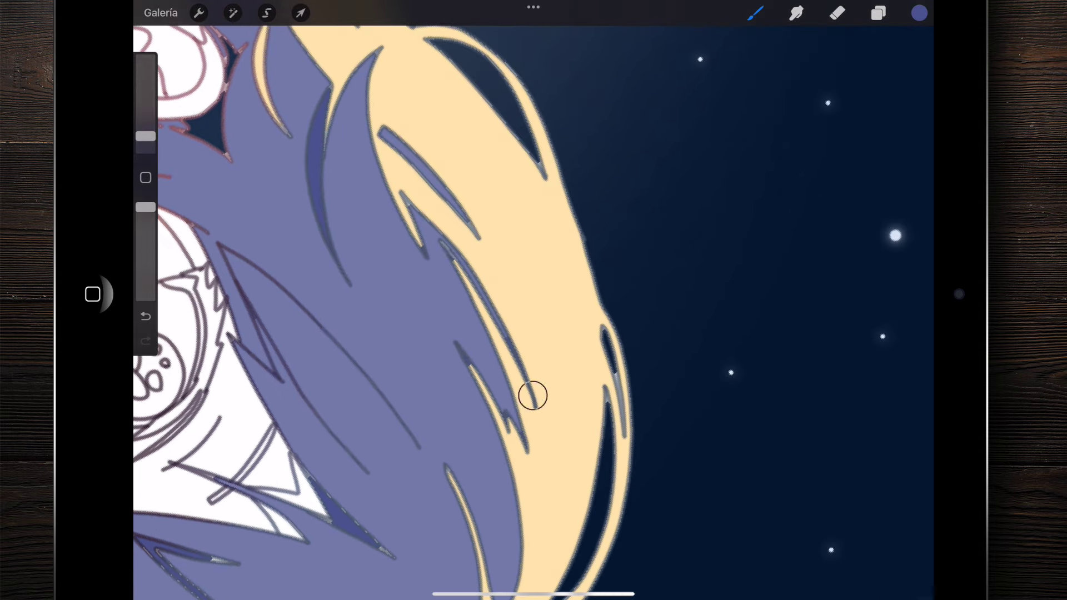
scroll(533, 311, "up", 3)
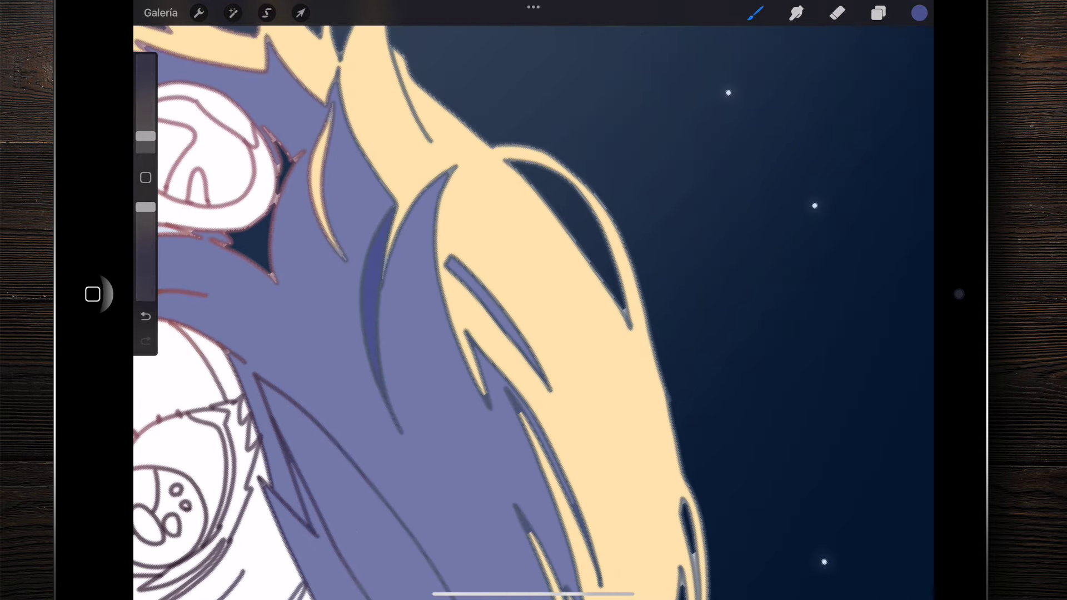
scroll(533, 311, "up", 3)
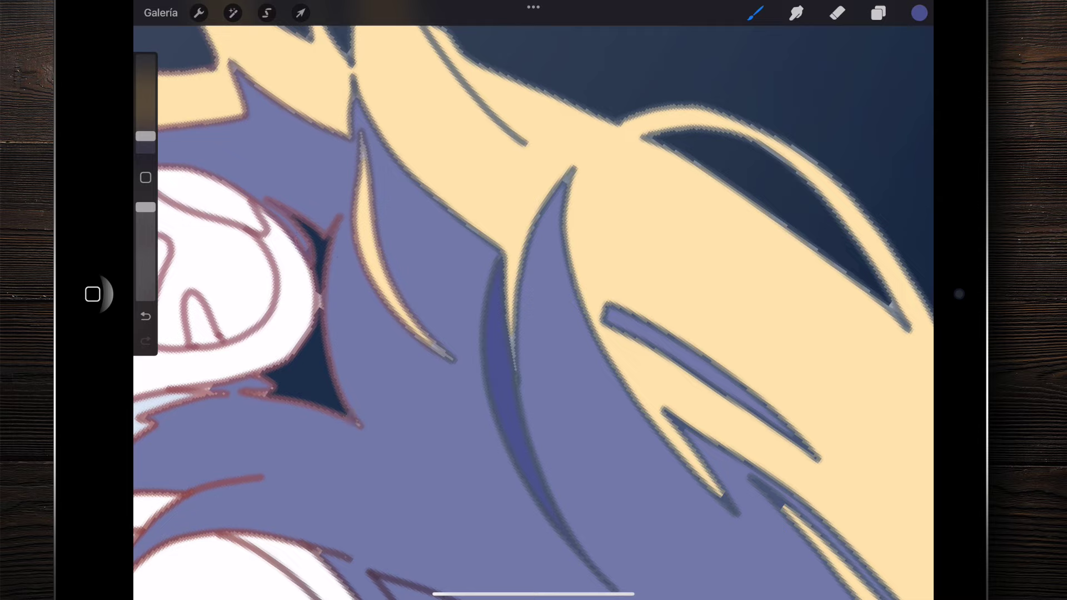
scroll(534, 311, "down", 3)
key("ctrl+z")
scroll(533, 311, "up", 3)
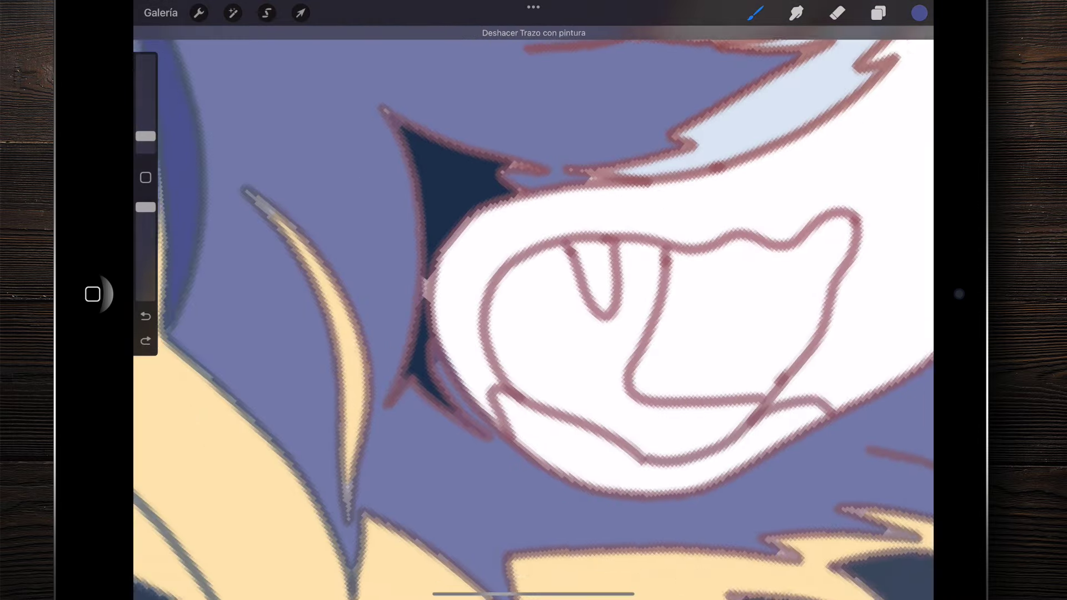
mouse_move(398, 365)
left_mouse_down()
mouse_move(393, 285)
mouse_move(400, 317)
left_mouse_up()
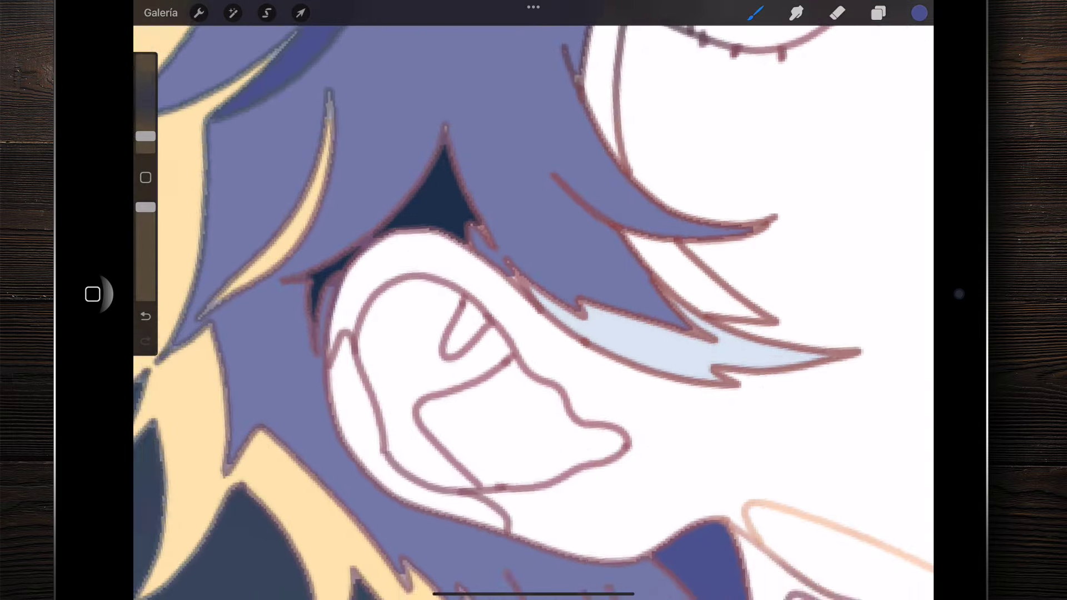
Step: Darken the hair edges below the eye and along the inner strand, undoing one stray stroke
scroll(533, 311, "down", 3)
scroll(533, 311, "down", 3)
left_click_drag(423, 207, 456, 331)
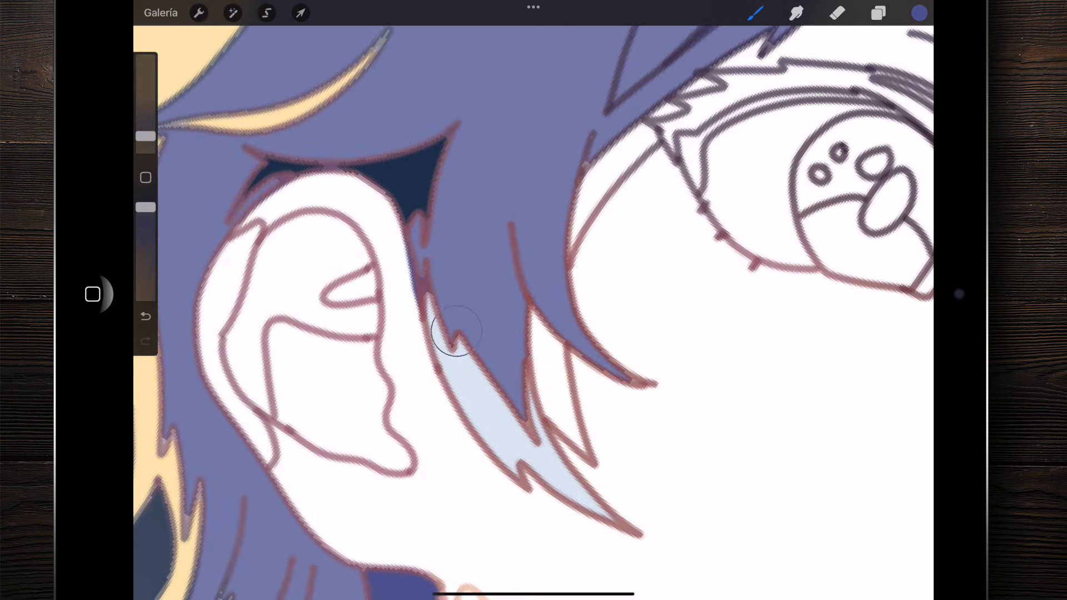
left_click_drag(530, 311, 552, 436)
key("ctrl+z")
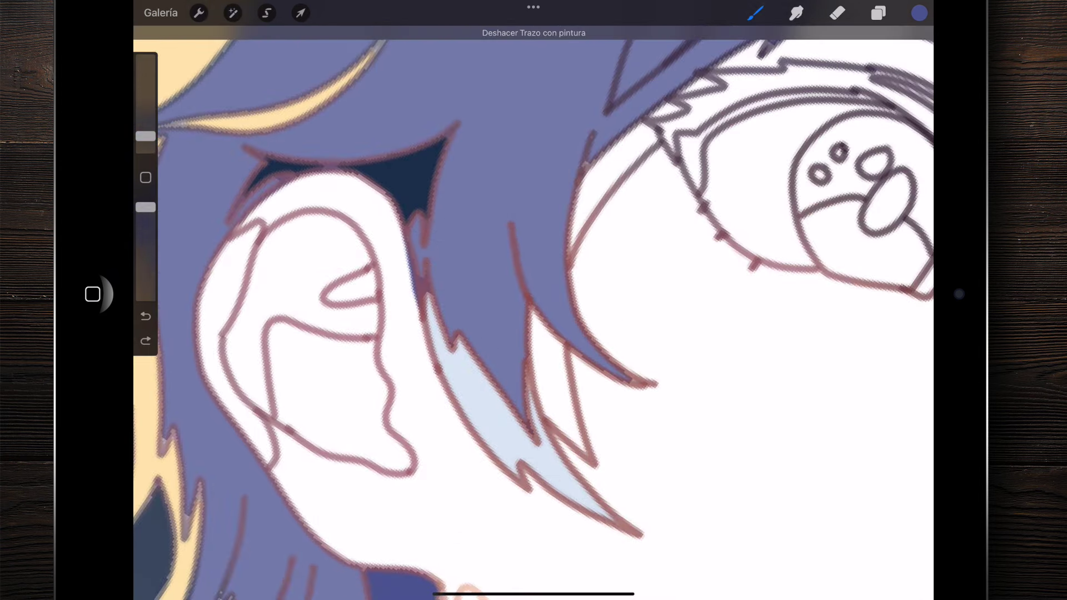
scroll(533, 312, "down", 5)
scroll(477, 267, "up", 5)
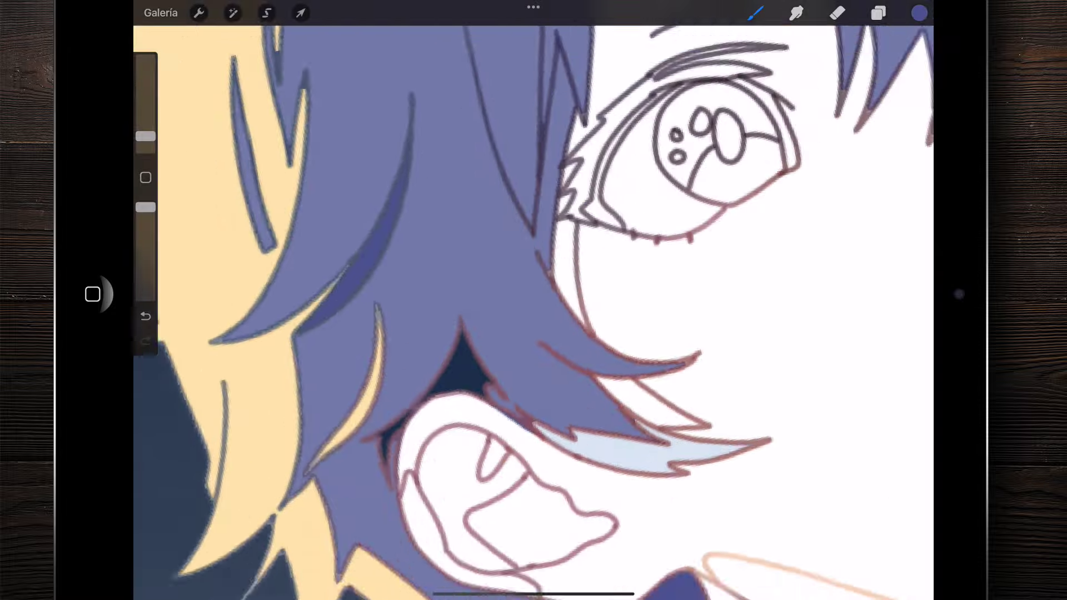
scroll(478, 266, "up", 3)
scroll(535, 298, "down", 5)
scroll(521, 143, "up", 5)
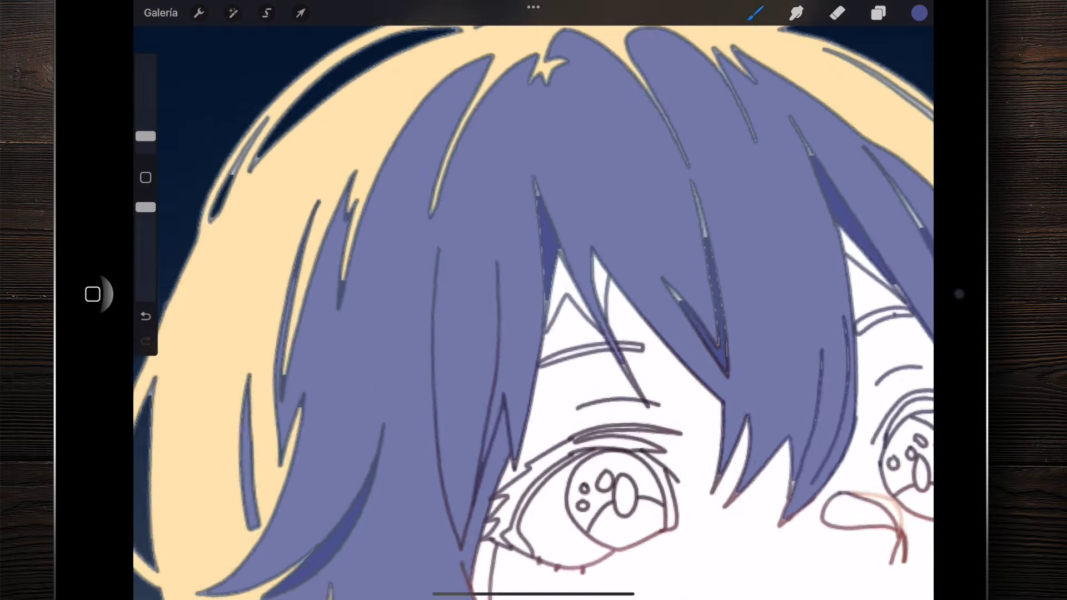
scroll(520, 143, "up", 3)
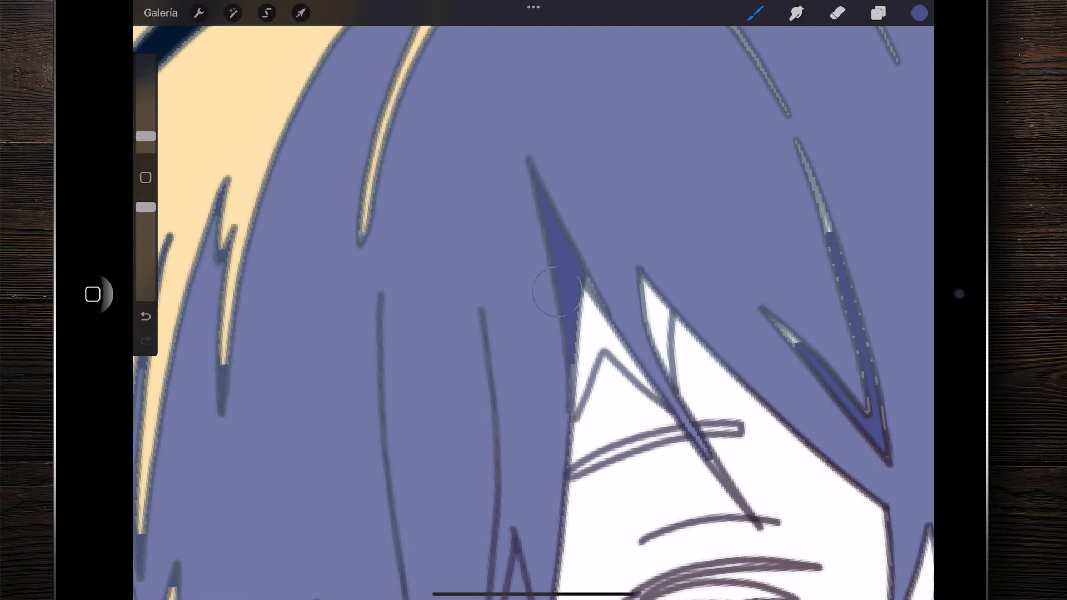
scroll(533, 300, "down", 3)
scroll(618, 418, "up", 2)
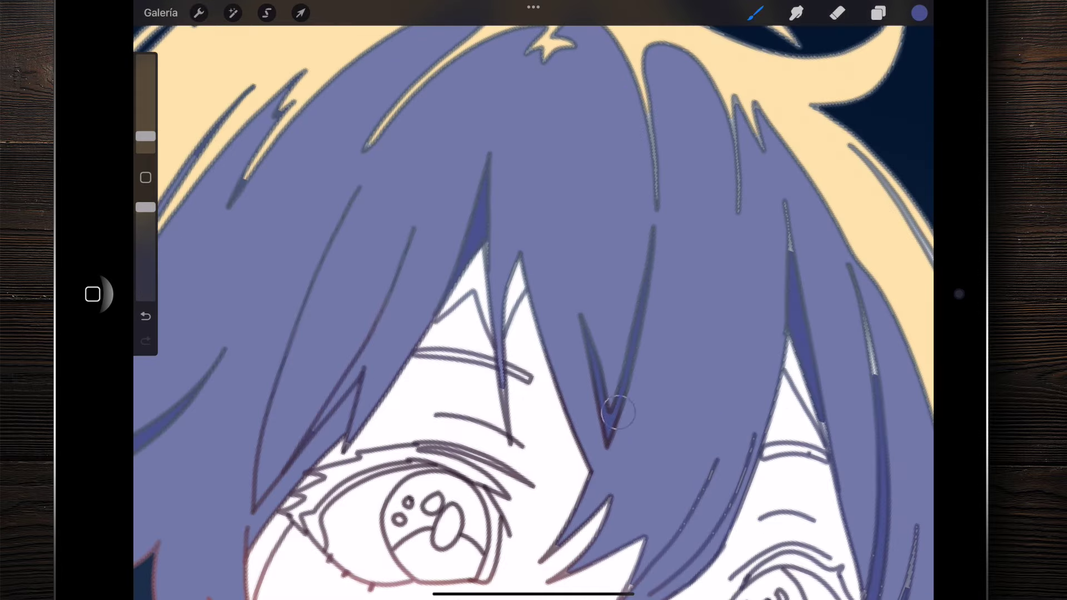
scroll(646, 133, "down", 2)
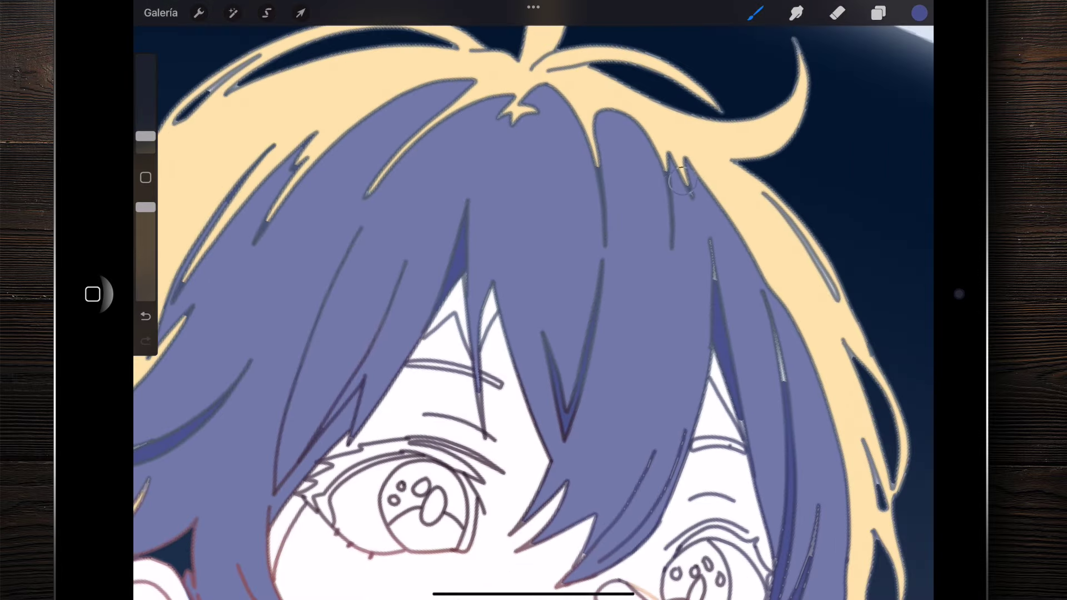
scroll(856, 544, "up", 2)
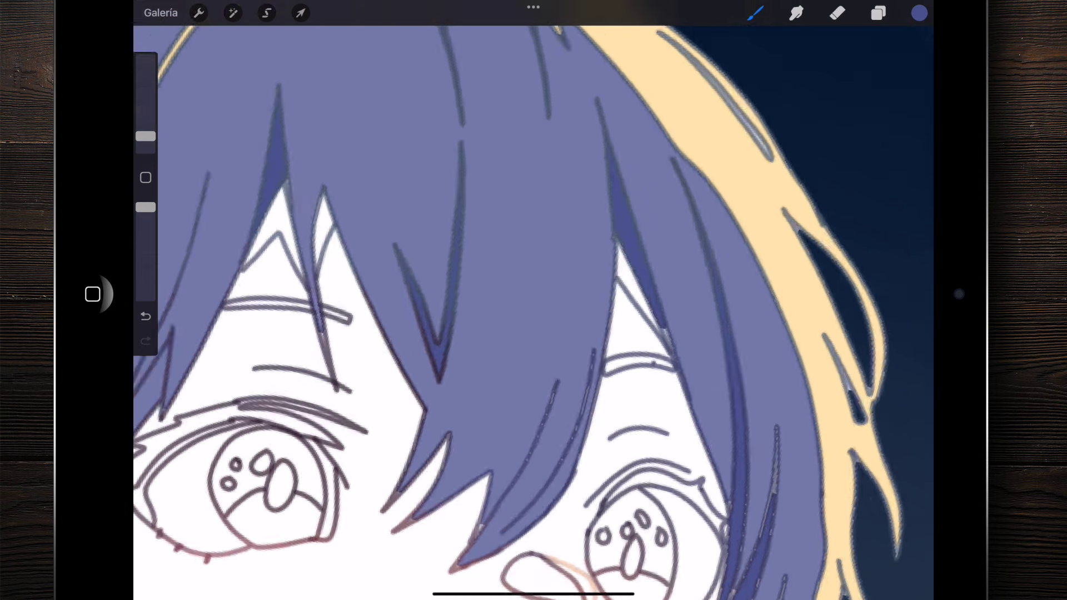
left_click_drag(654, 280, 687, 411)
Step: Shrink the brush to 1% and fill the pale gaps along the hair strand edges
scroll(558, 308, "up", 3)
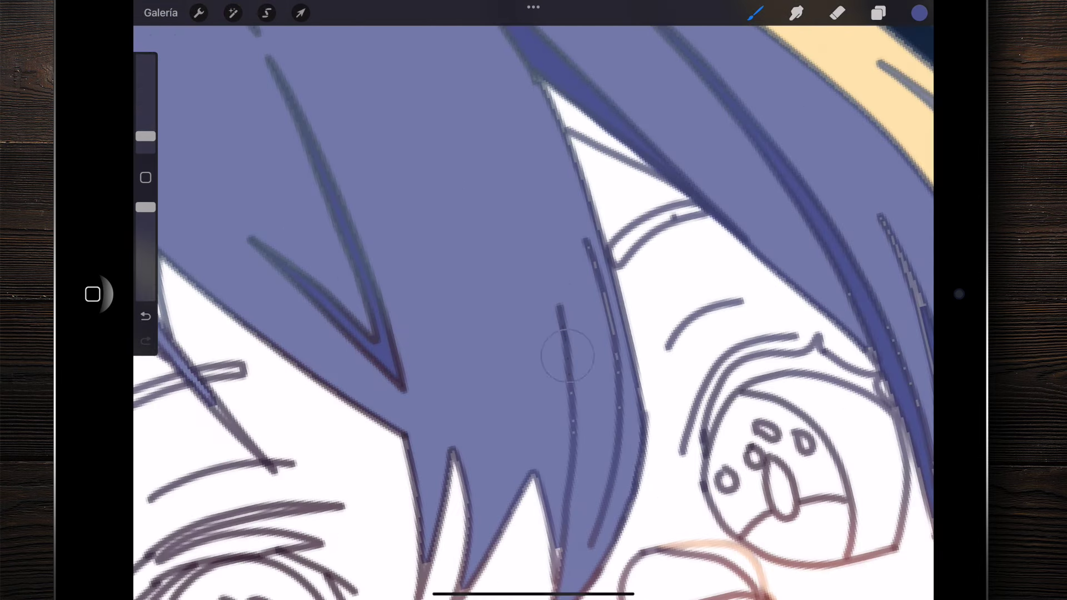
scroll(604, 471, "down", 4)
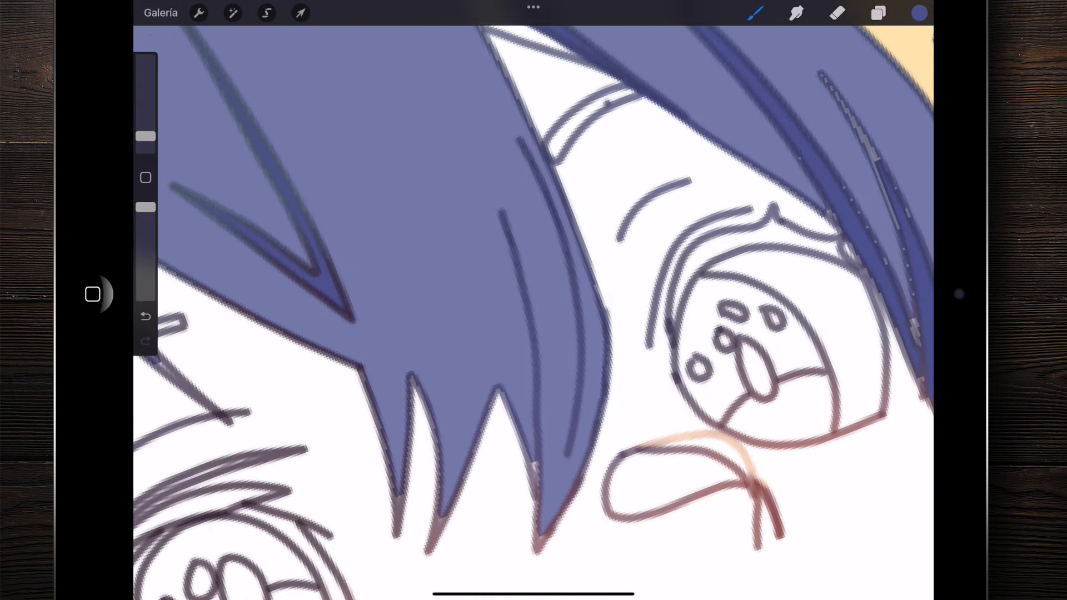
left_click_drag(146, 136, 146, 141)
scroll(534, 300, "up", 3)
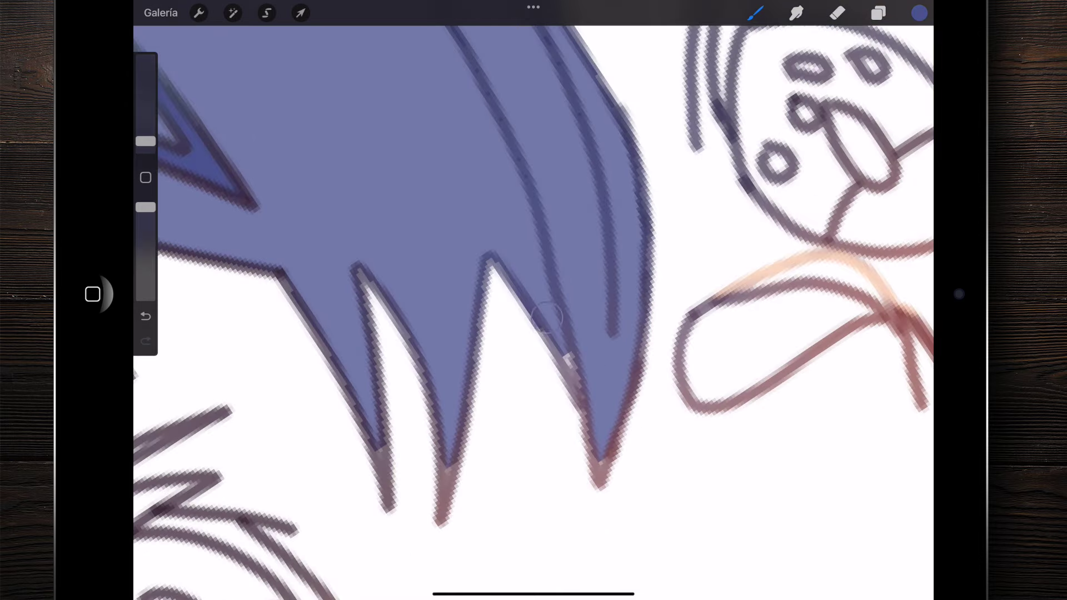
left_click_drag(539, 303, 600, 455)
scroll(533, 300, "down", 5)
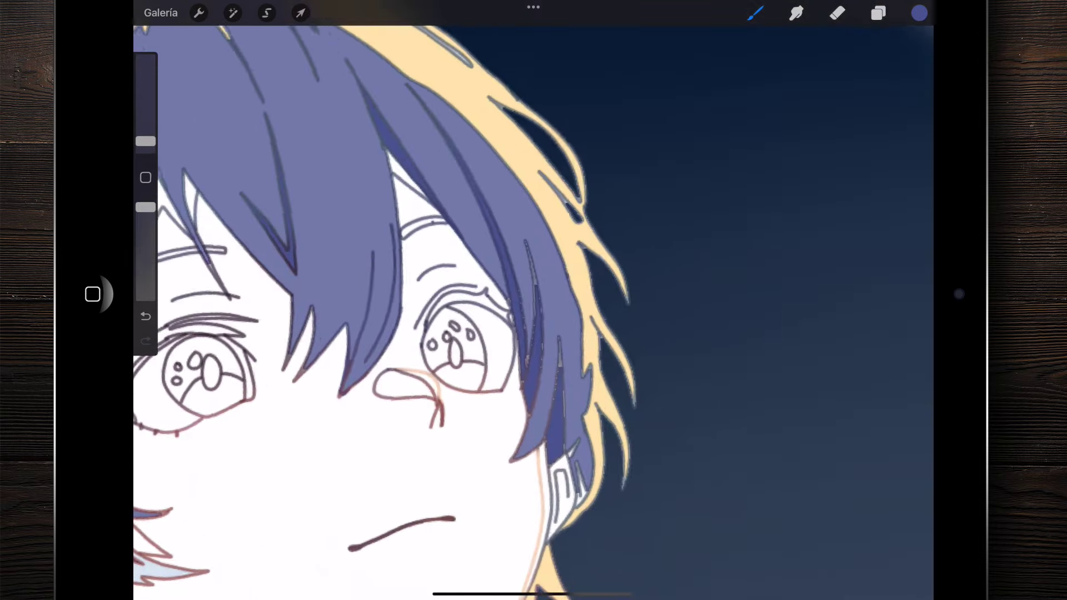
scroll(533, 300, "up", 3)
scroll(534, 300, "up", 2)
scroll(534, 300, "up", 1)
left_click_drag(460, 175, 499, 249)
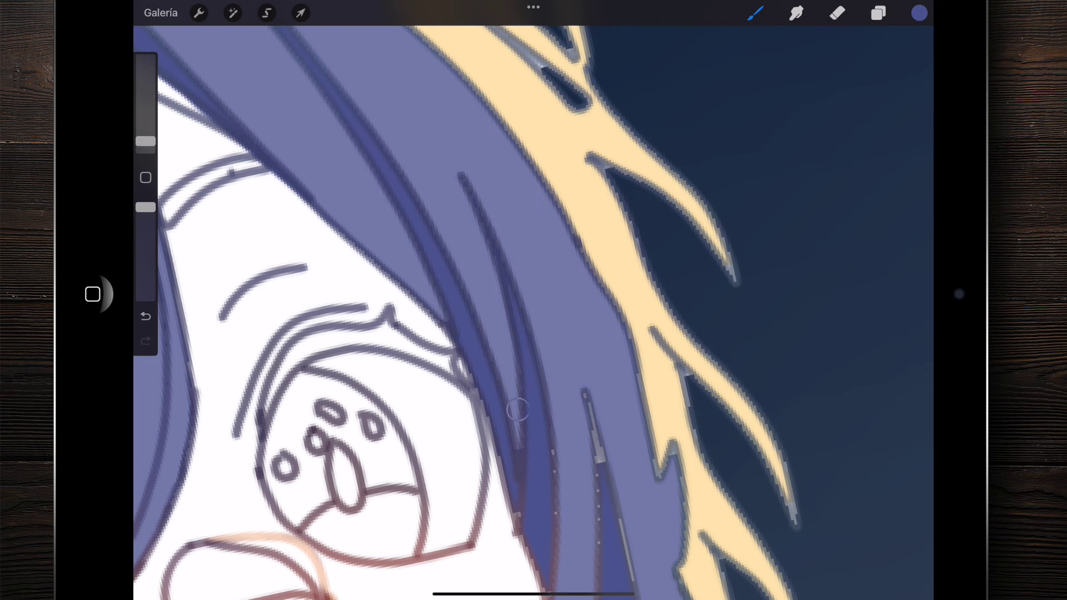
Step: Sample the lavender hair colour and repaint the pale streak along the hair edge
scroll(533, 300, "down", 3)
scroll(534, 300, "up", 3)
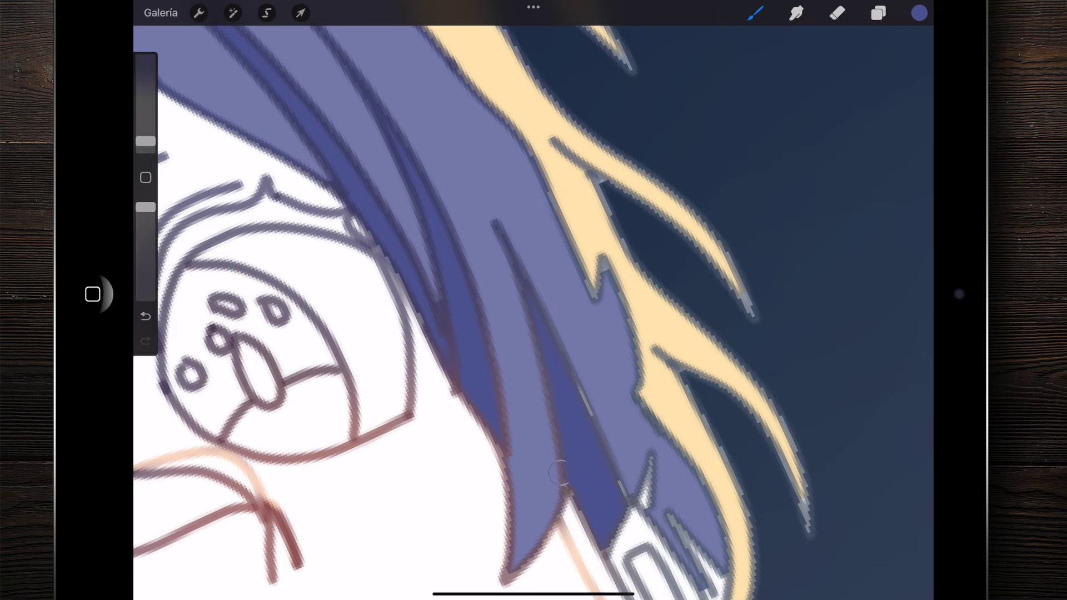
scroll(560, 351, "down", 3)
scroll(560, 351, "up", 3)
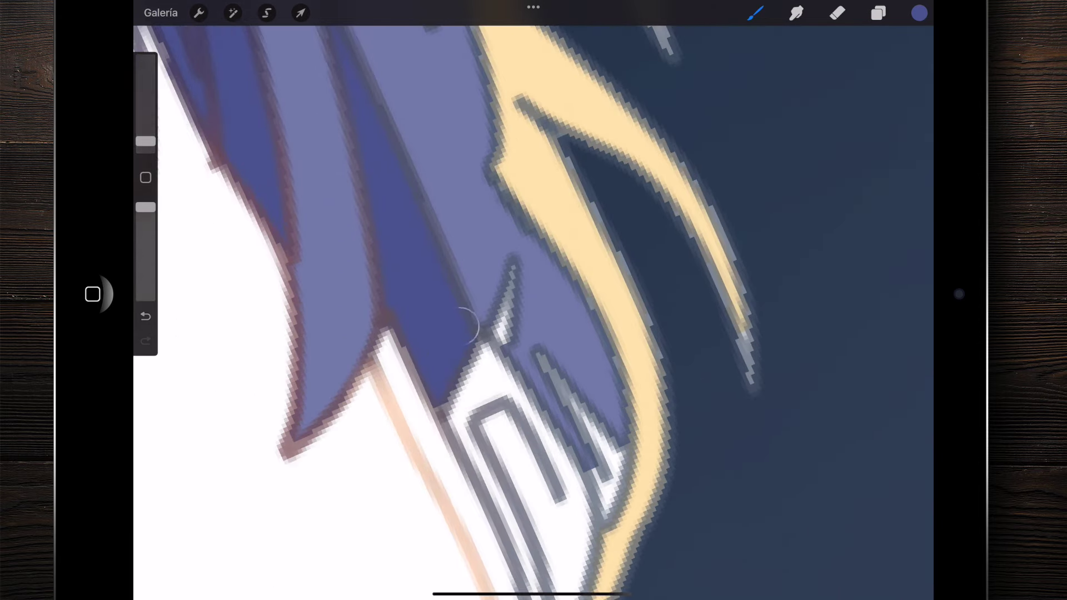
scroll(533, 300, "down", 5)
scroll(533, 300, "up", 2)
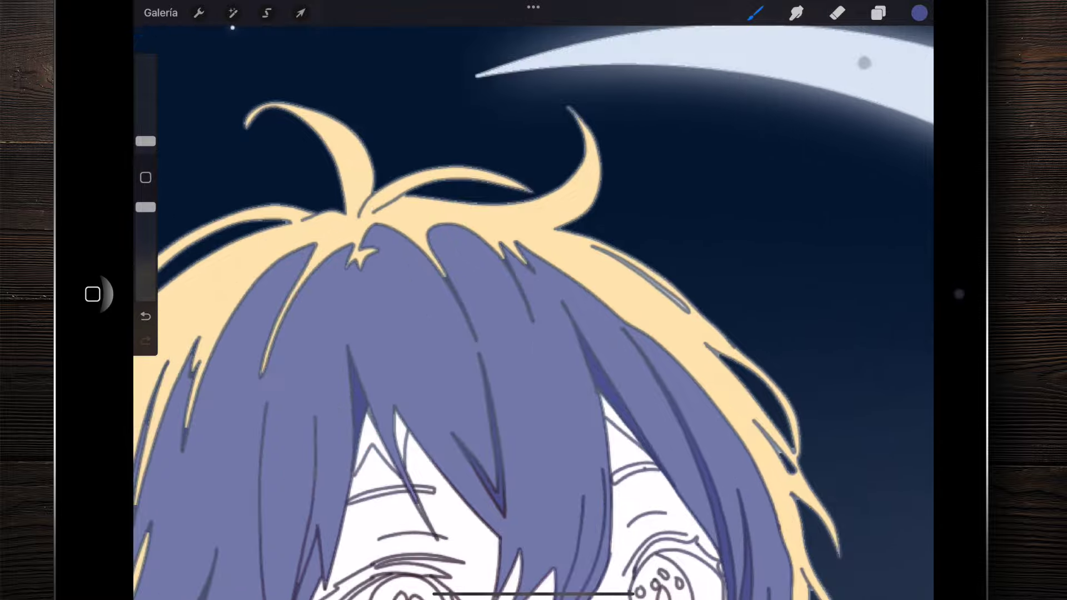
scroll(533, 300, "down", 2)
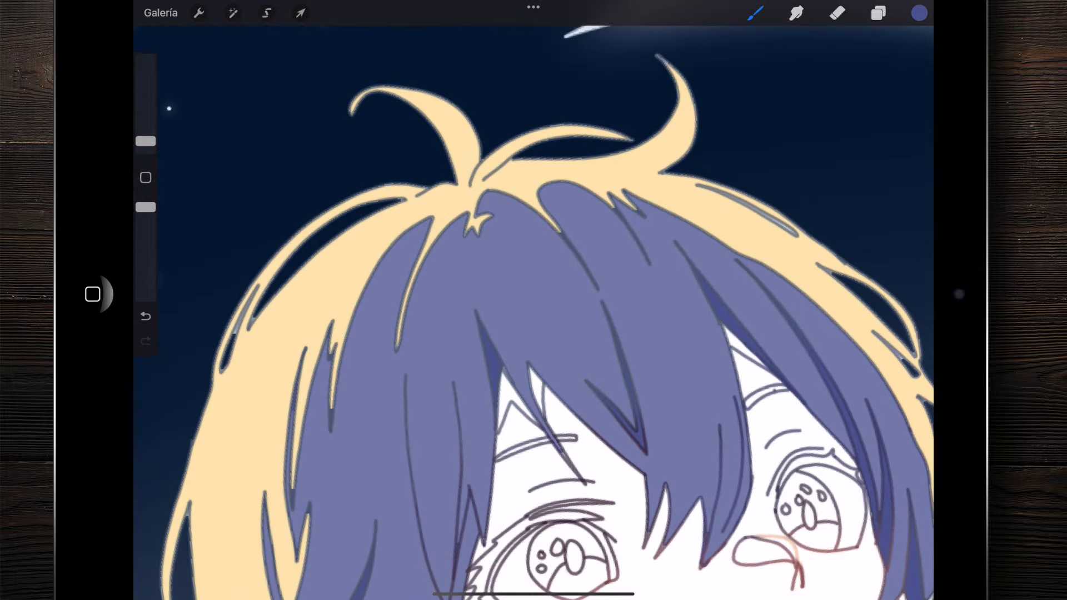
scroll(533, 300, "down", 3)
scroll(533, 300, "up", 3)
scroll(534, 300, "up", 3)
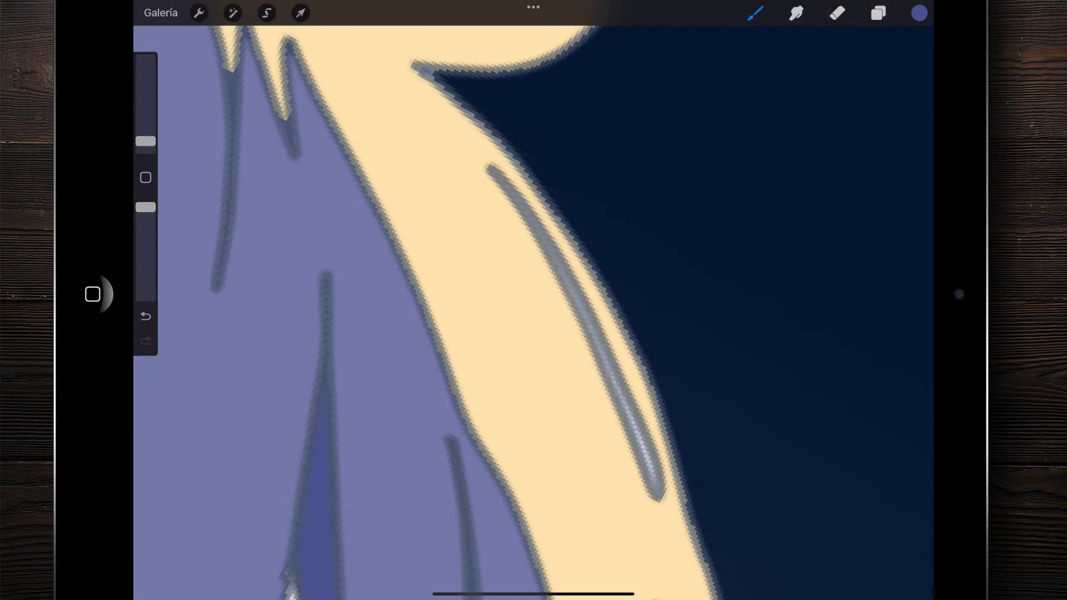
left_click(389, 339)
mouse_move(658, 494)
left_mouse_down()
mouse_move(555, 274)
mouse_move(489, 169)
left_mouse_up()
scroll(533, 300, "down", 3)
scroll(533, 300, "down", 2)
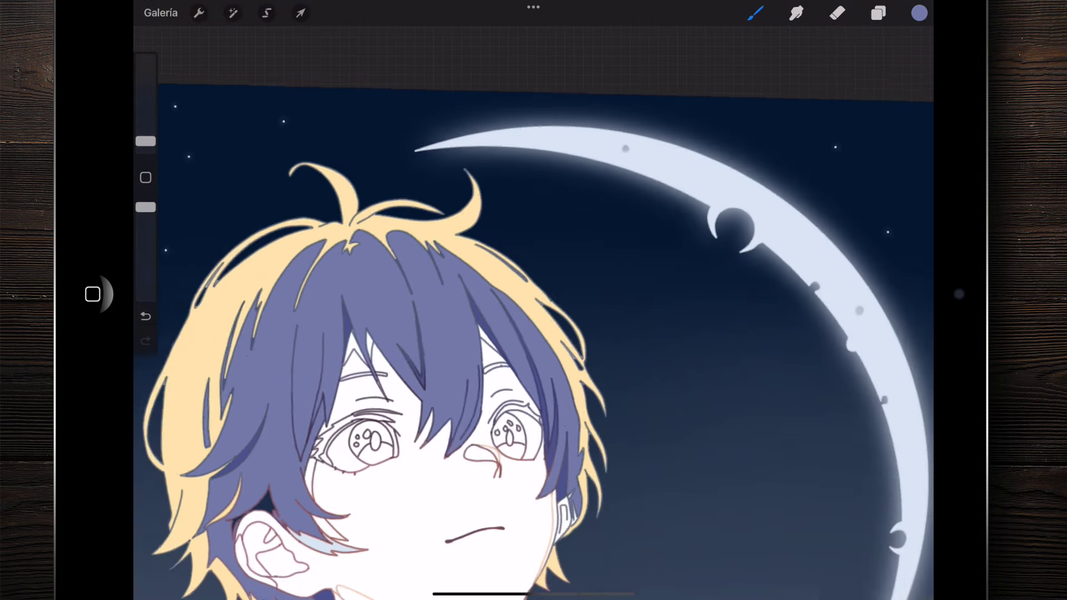
scroll(534, 300, "up", 1)
scroll(533, 300, "up", 3)
scroll(533, 300, "up", 3)
left_click(334, 378)
scroll(534, 300, "down", 1)
scroll(533, 300, "up", 3)
scroll(533, 300, "up", 3)
mouse_move(487, 208)
left_mouse_down()
mouse_move(471, 316)
mouse_move(595, 429)
left_mouse_up()
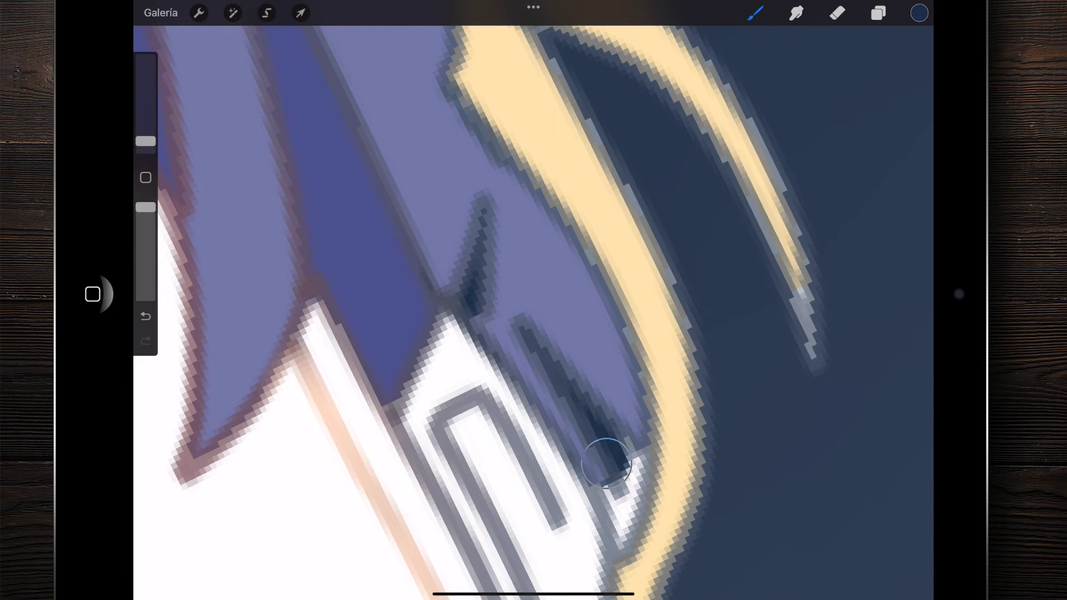
scroll(595, 429, "down", 3)
left_click_drag(530, 298, 579, 376)
left_click_drag(580, 322, 589, 411)
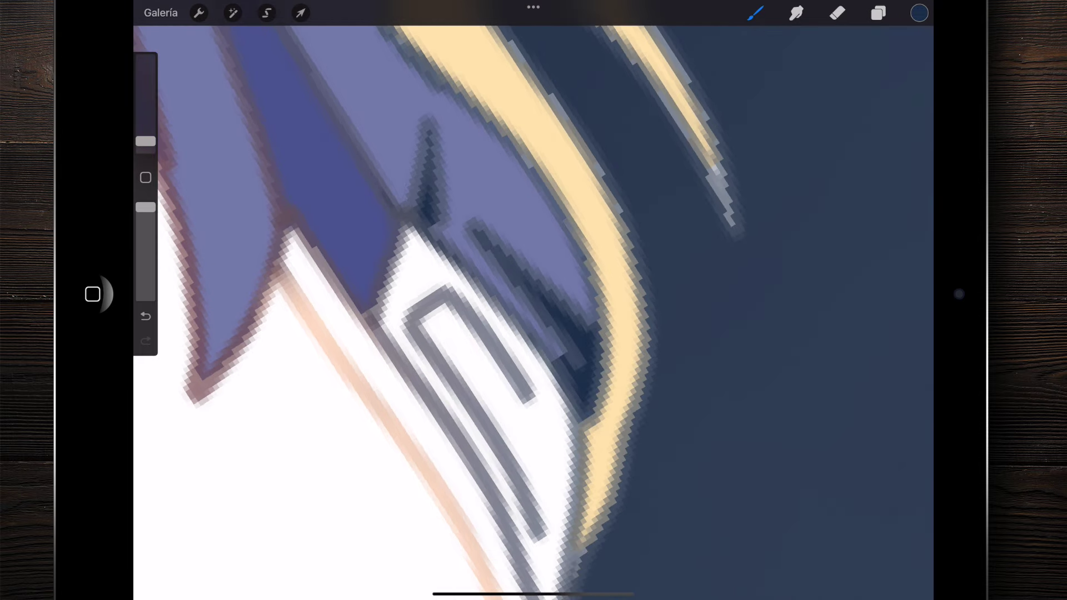
scroll(534, 300, "down", 3)
scroll(534, 300, "down", 3)
scroll(534, 300, "down", 3)
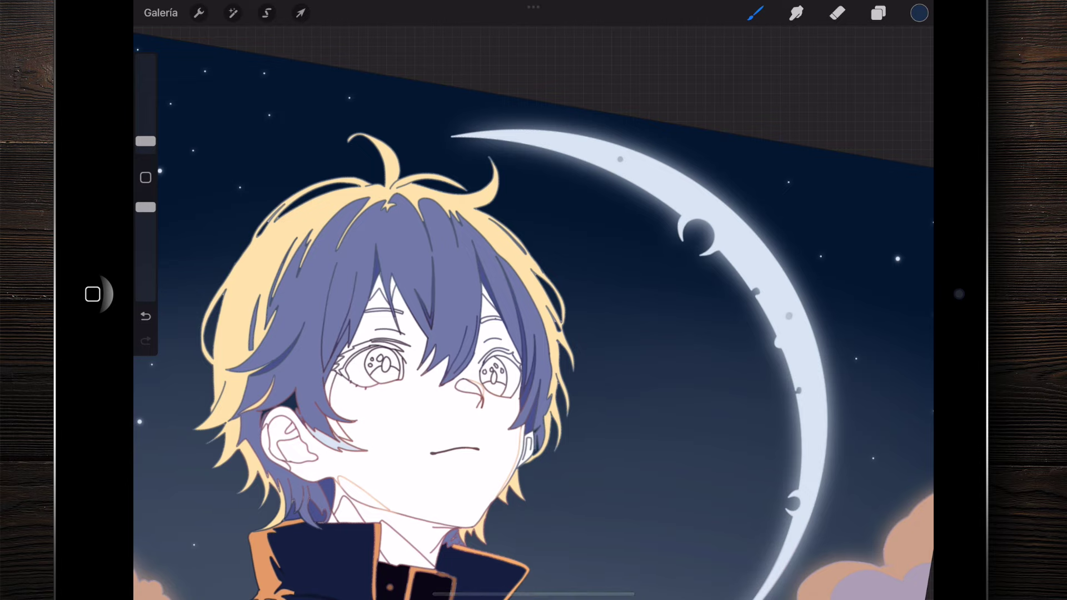
scroll(333, 444, "up", 5)
scroll(533, 300, "down", 2)
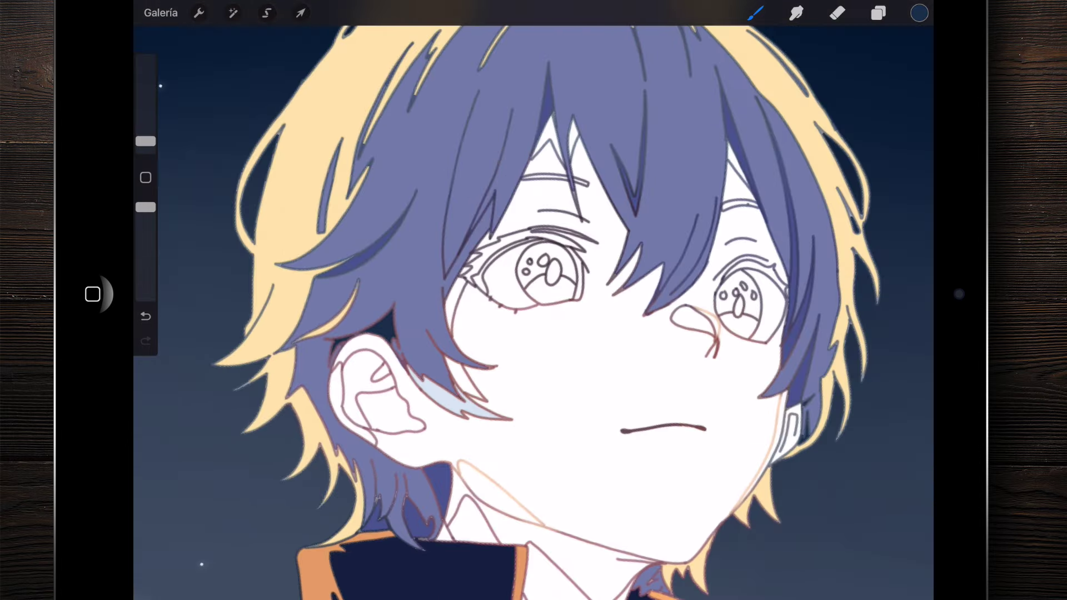
scroll(533, 300, "down", 2)
scroll(534, 300, "up", 1)
scroll(533, 300, "up", 5)
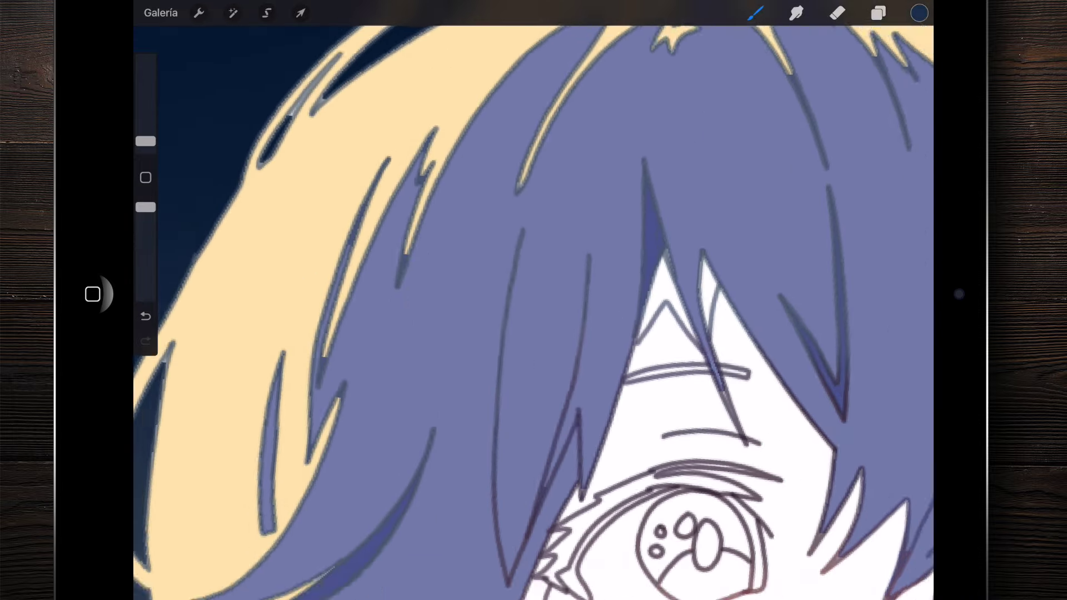
scroll(534, 300, "down", 3)
scroll(533, 300, "down", 2)
scroll(533, 300, "down", 2)
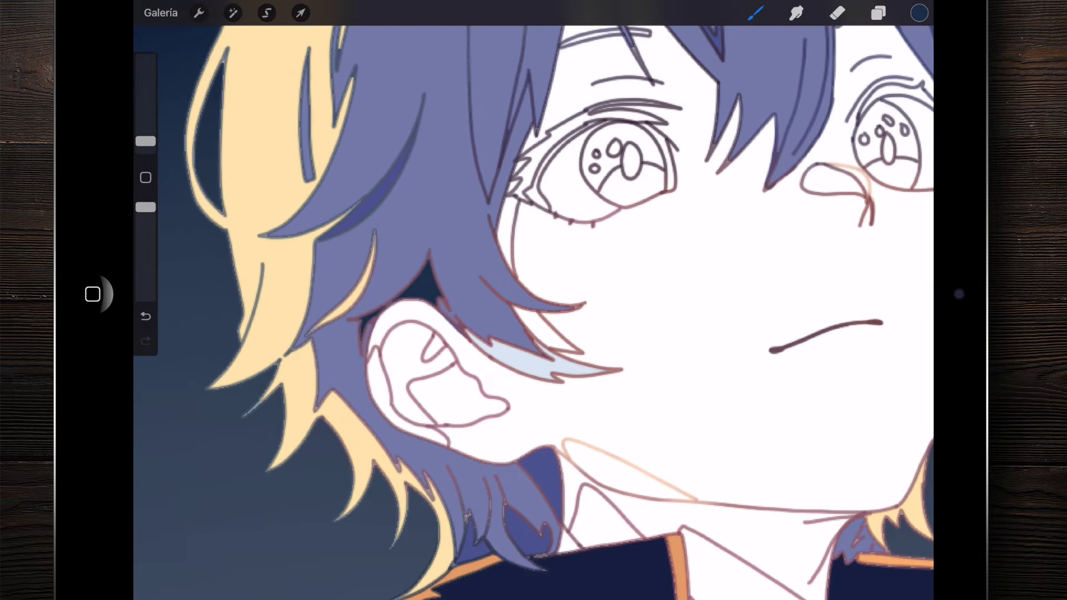
scroll(534, 300, "down", 2)
scroll(533, 300, "up", 2)
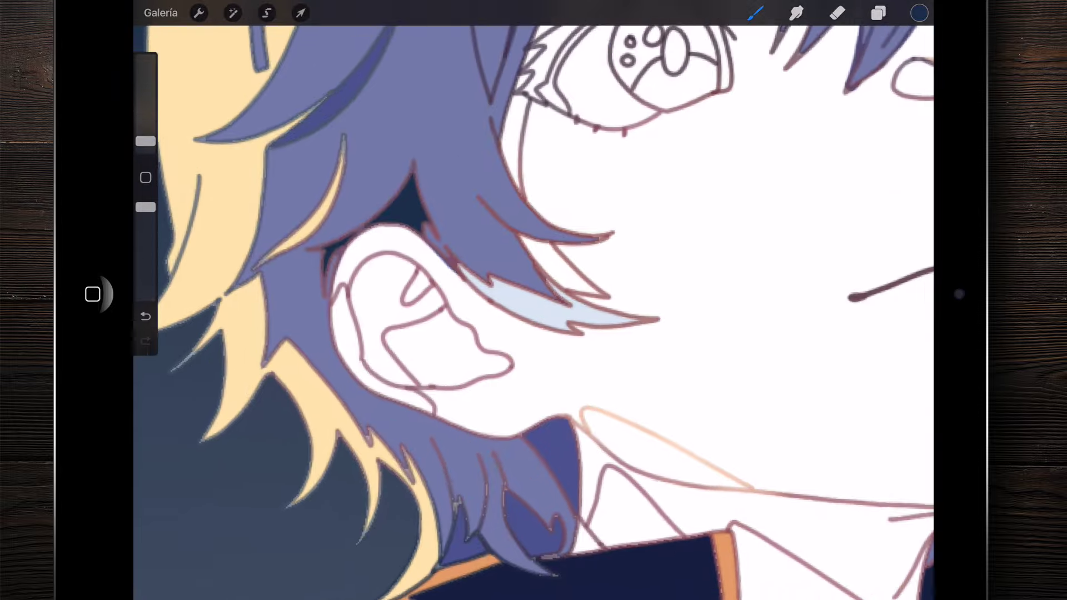
scroll(534, 300, "up", 3)
scroll(533, 300, "down", 1)
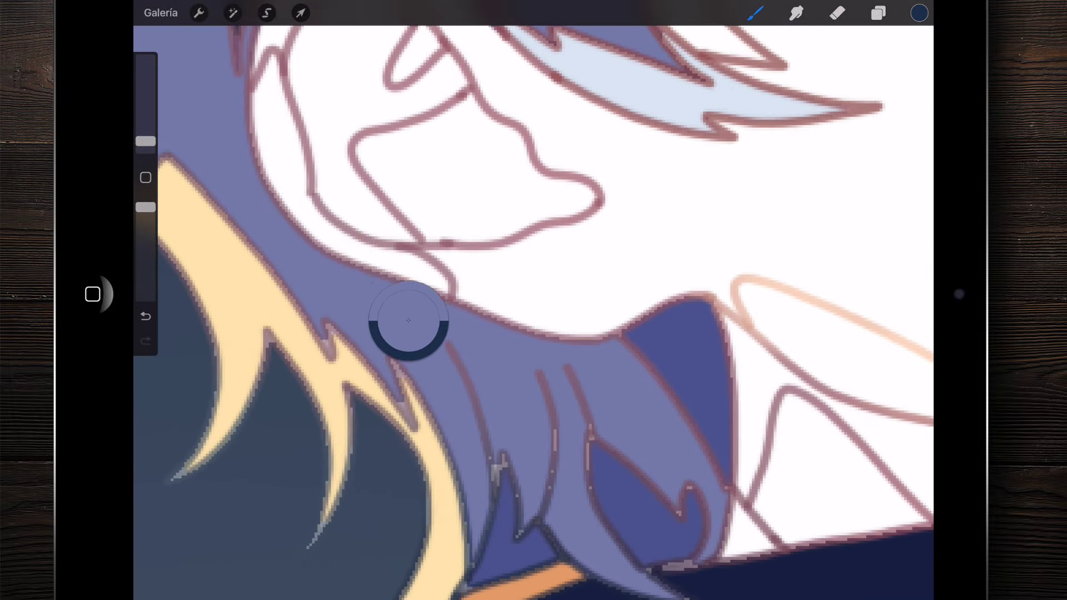
Step: Eyedrop the lavender hair colour and patch the gap by the collar, undoing and redoing strokes
left_click_drag(398, 293, 398, 305)
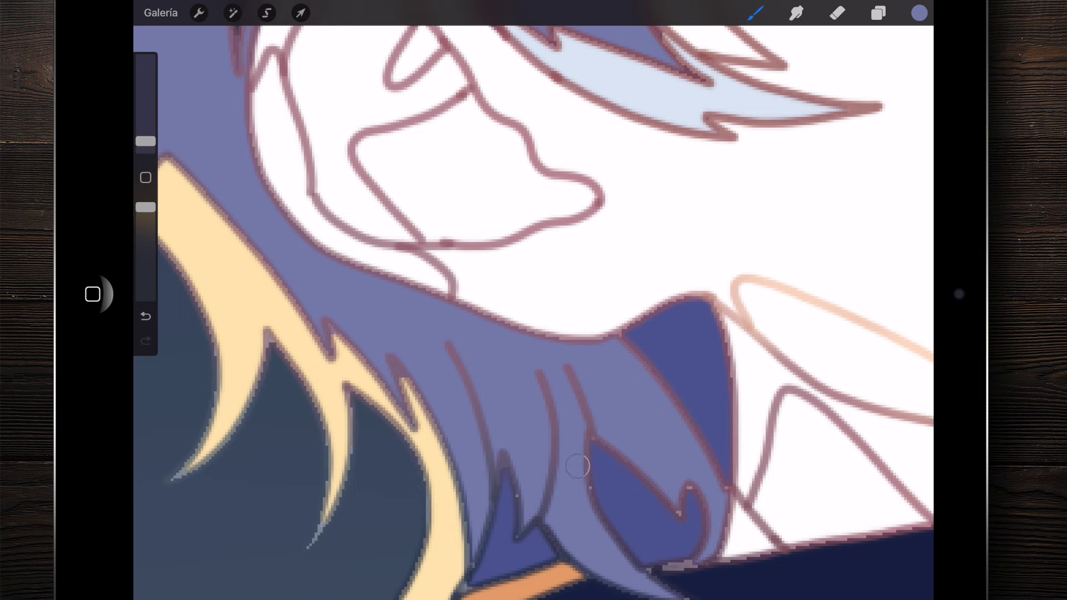
scroll(533, 300, "down", 3)
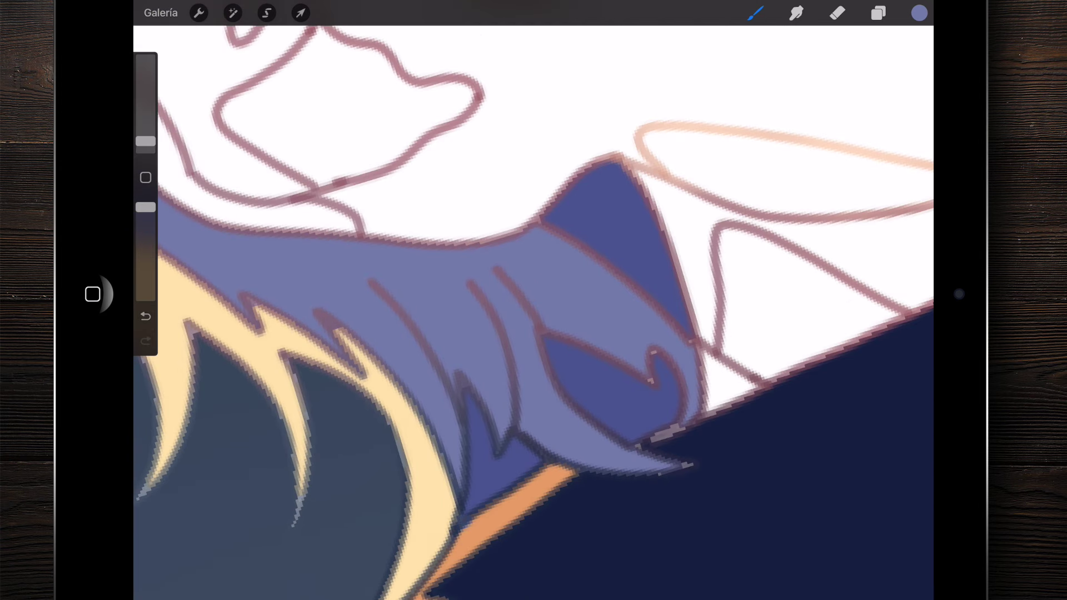
left_click_drag(644, 445, 705, 414)
key("ctrl+z")
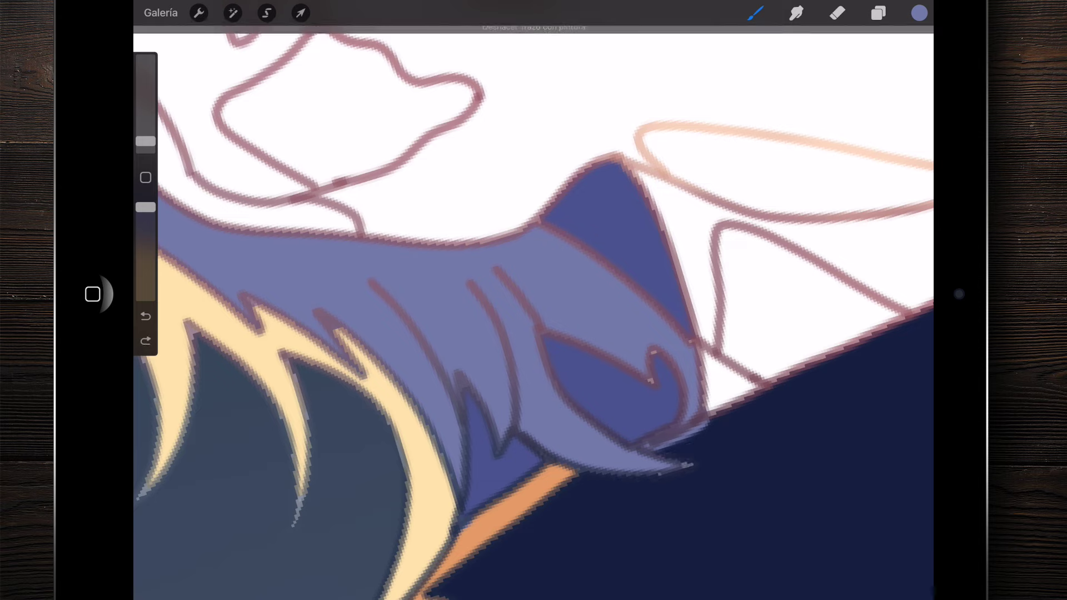
scroll(533, 311, "up", 5)
key("ctrl+z")
key("ctrl+shift+z")
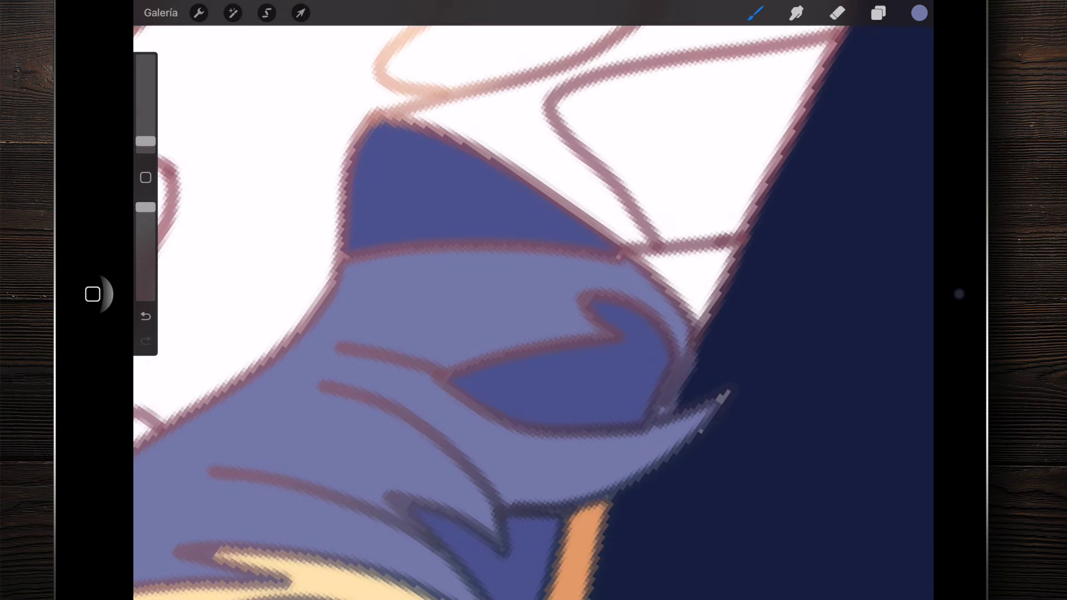
Step: Merge Capa 6 into the layer below it in the Layers panel
scroll(533, 311, "down", 3)
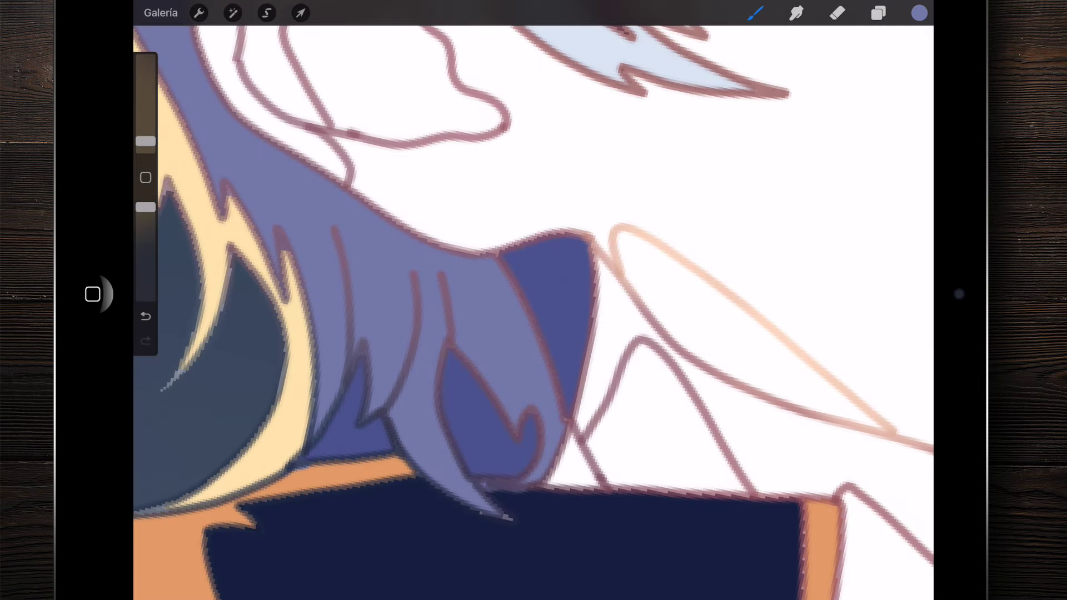
scroll(253, 229, "up", 5)
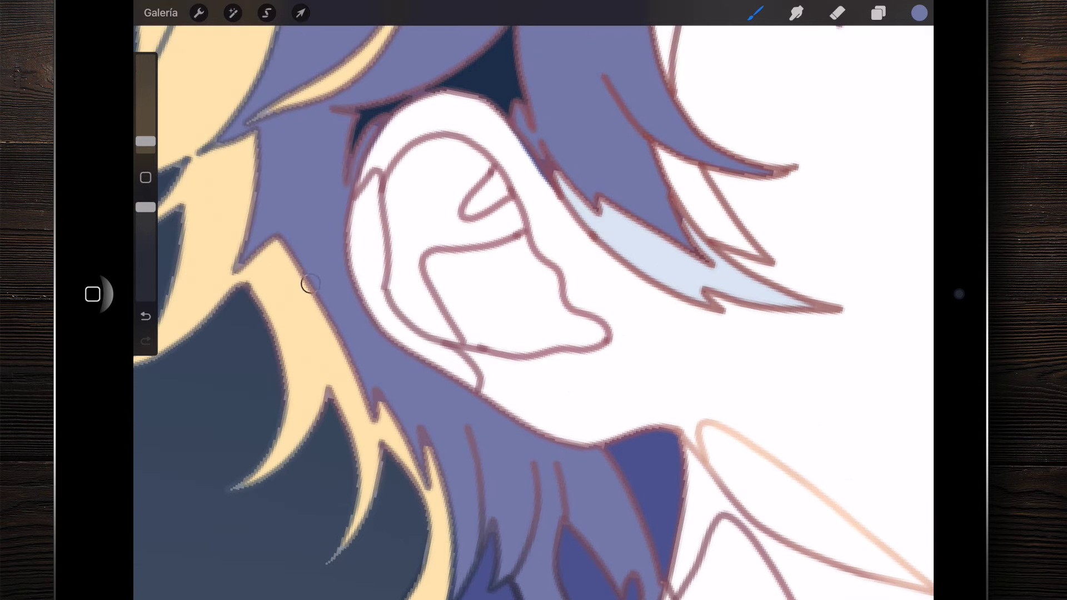
scroll(340, 321, "up", 3)
scroll(340, 322, "up", 2)
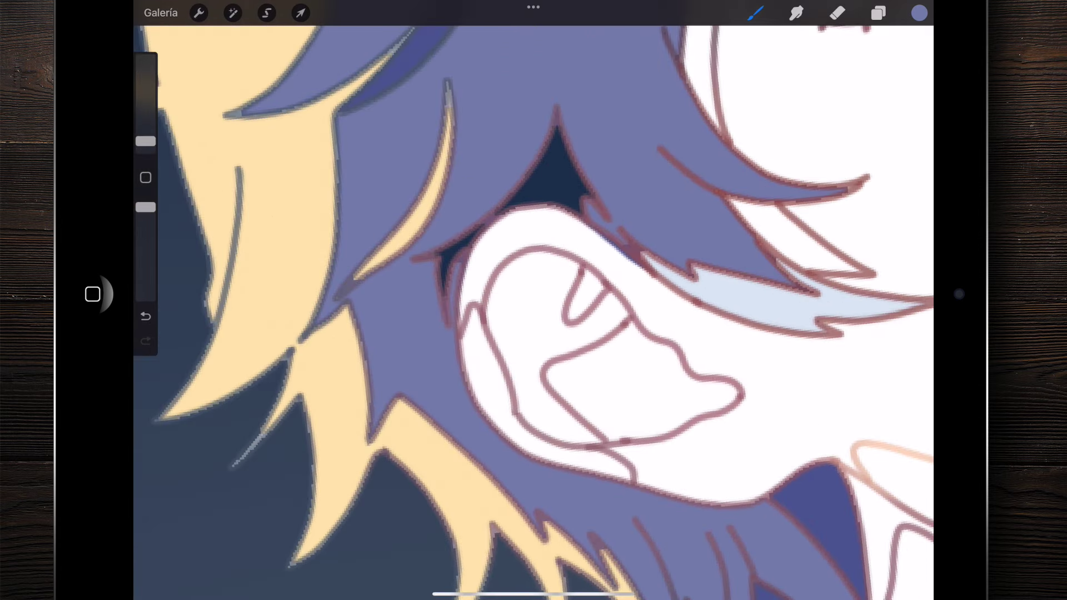
scroll(533, 311, "down", 3)
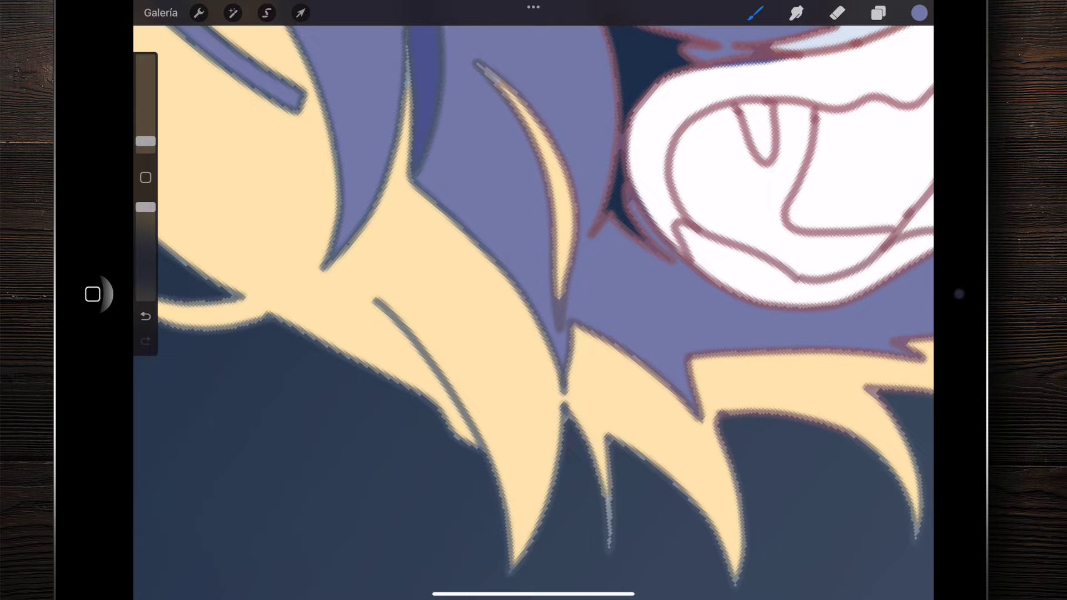
scroll(534, 311, "down", 5)
scroll(534, 311, "down", 3)
scroll(533, 311, "down", 5)
scroll(533, 311, "down", 2)
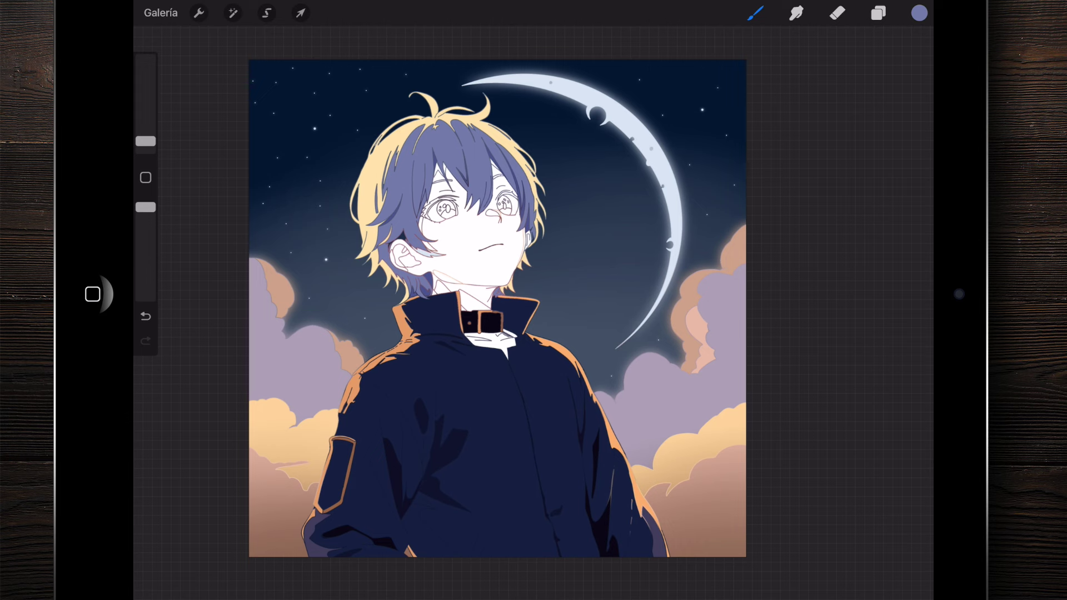
left_click(878, 12)
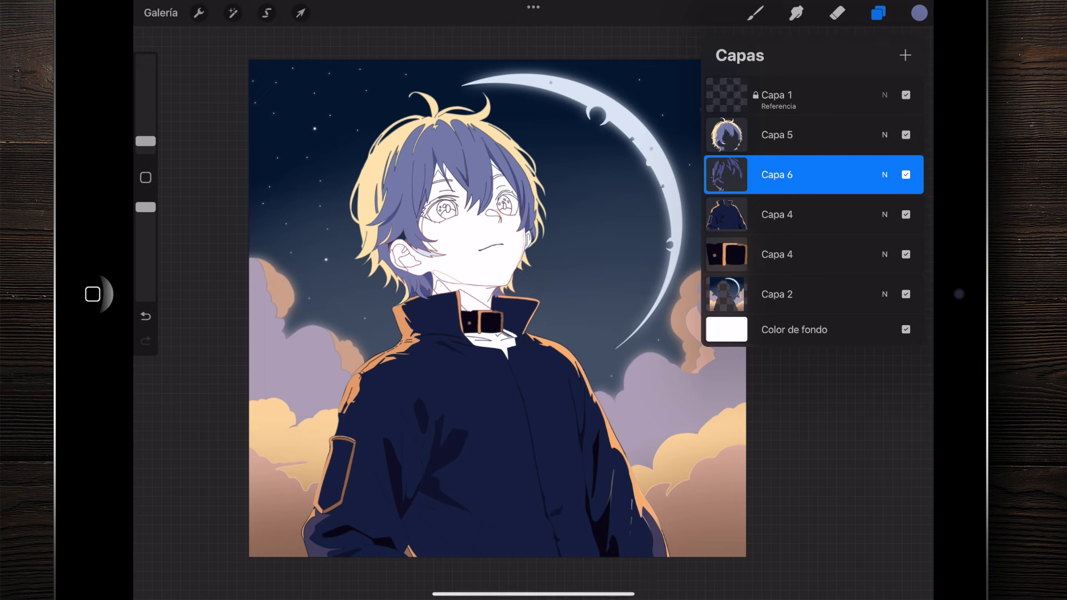
left_click_drag(811, 174, 811, 139)
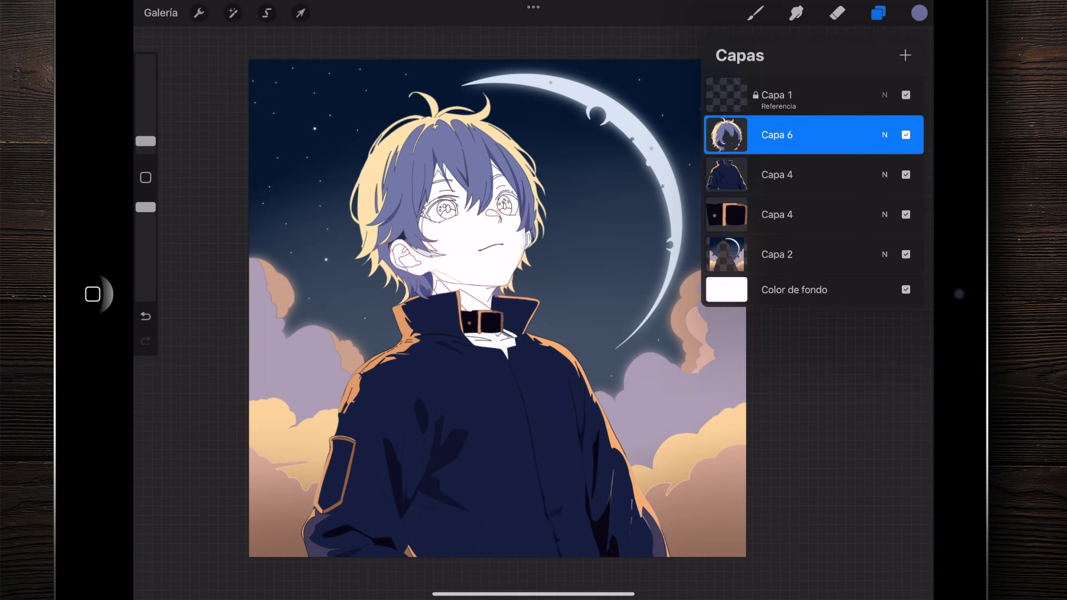
Step: Inspect the Capa 4, Capa 2 and merged Capa 6 layers by selecting each in turn
left_click(811, 174)
left_click(811, 215)
left_click(811, 175)
left_click(811, 135)
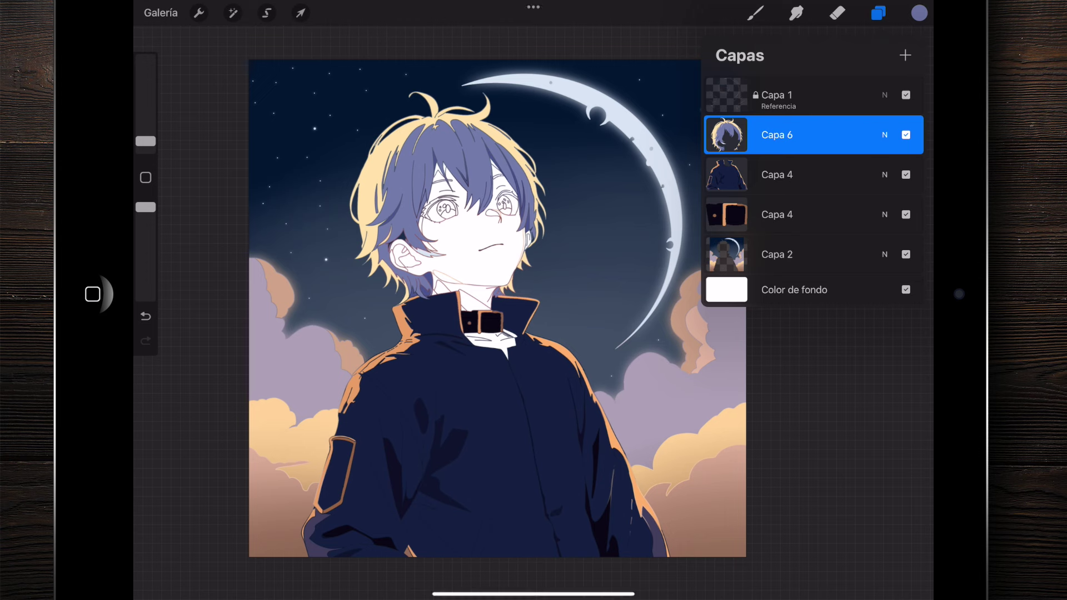
left_click(811, 174)
left_click(812, 214)
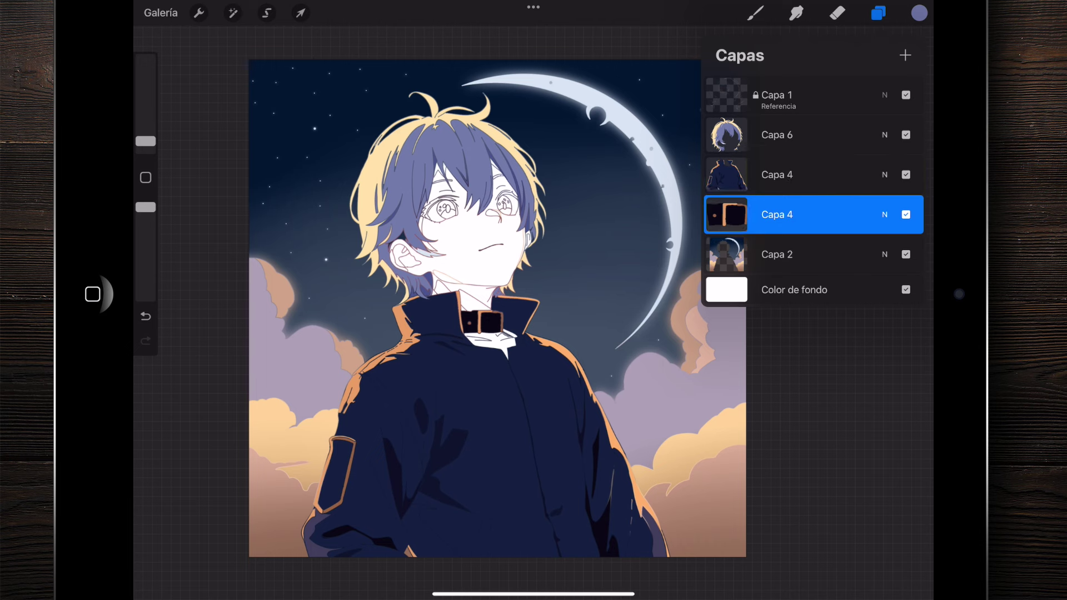
left_click(811, 253)
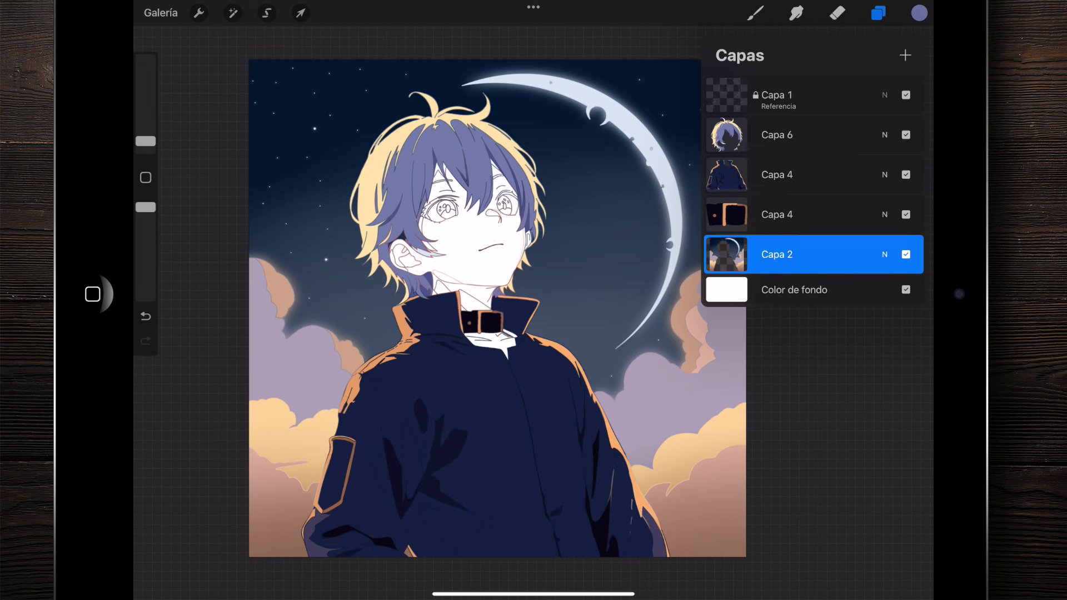
left_click(811, 134)
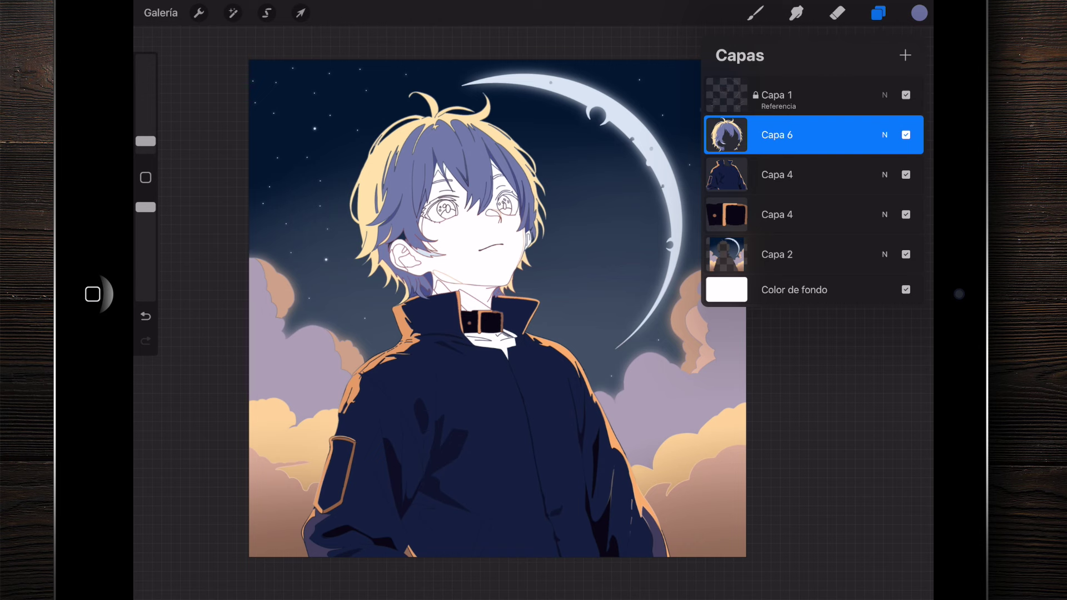
left_click(878, 13)
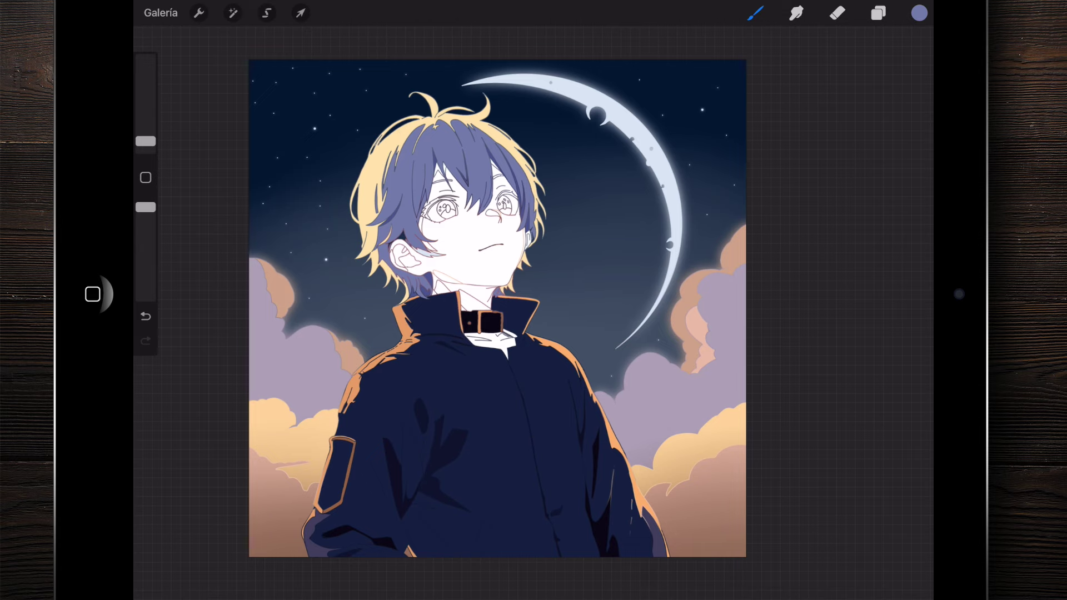
Step: Select Capa 2 and add a new empty layer, Capa 6, directly above it
scroll(528, 305, "up", 3)
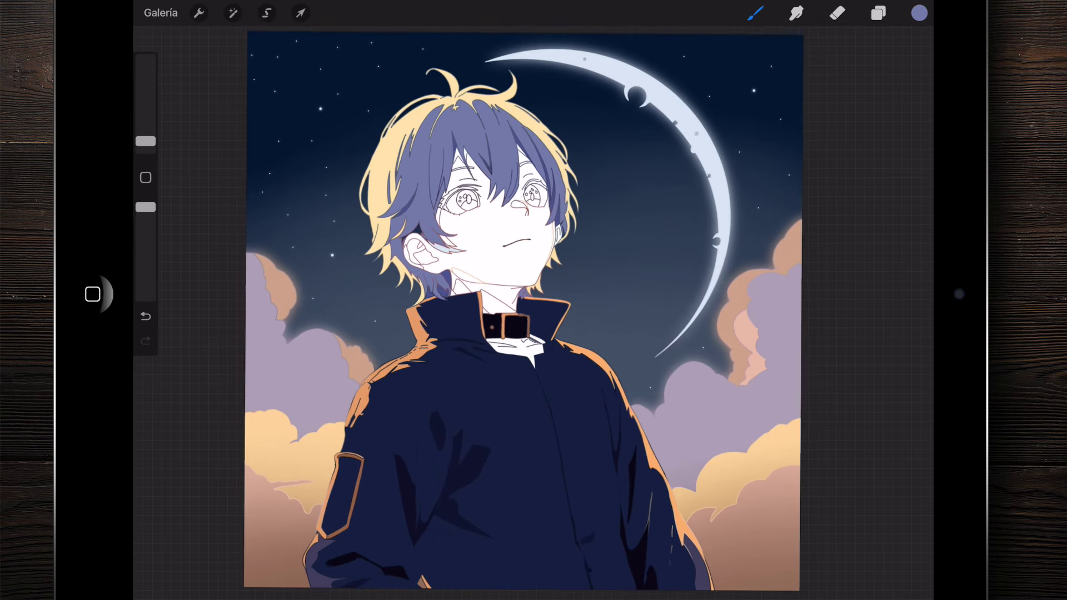
scroll(534, 310, "up", 1)
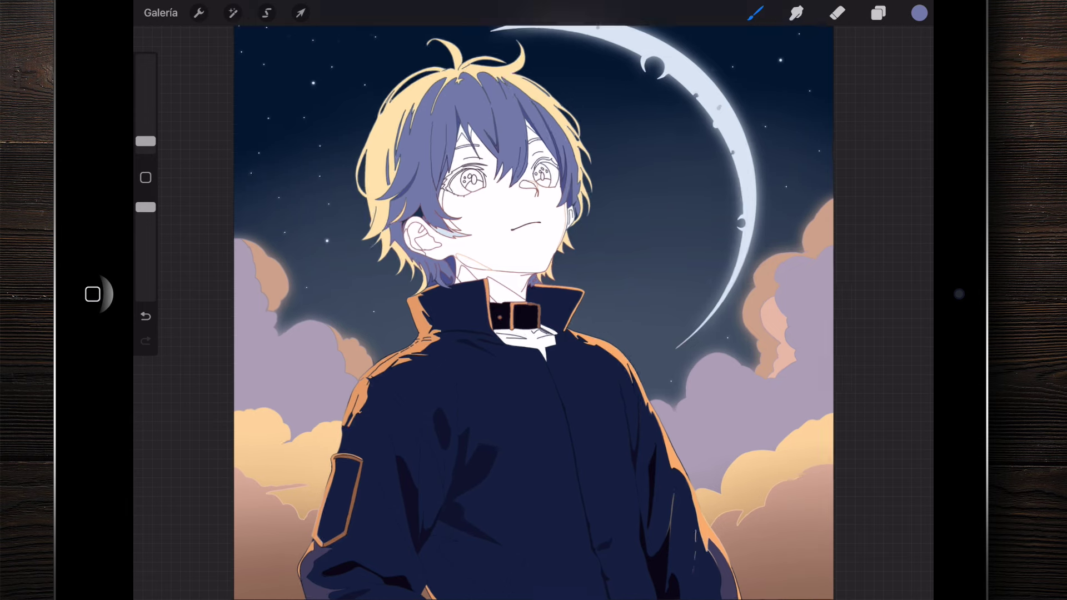
scroll(534, 311, "down", 3)
scroll(500, 322, "down", 2)
left_click(878, 13)
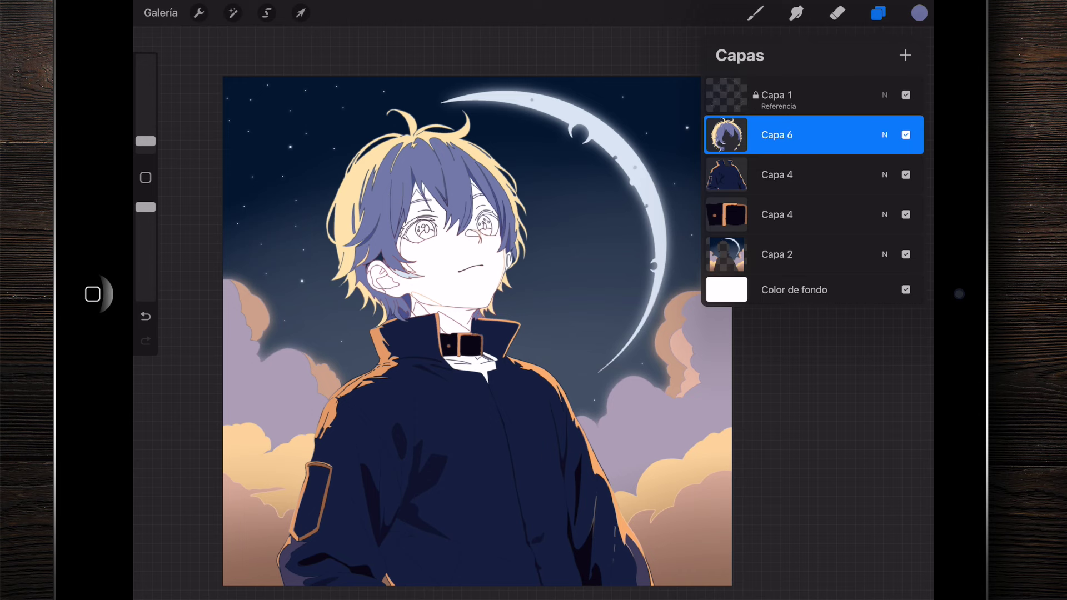
left_click(777, 254)
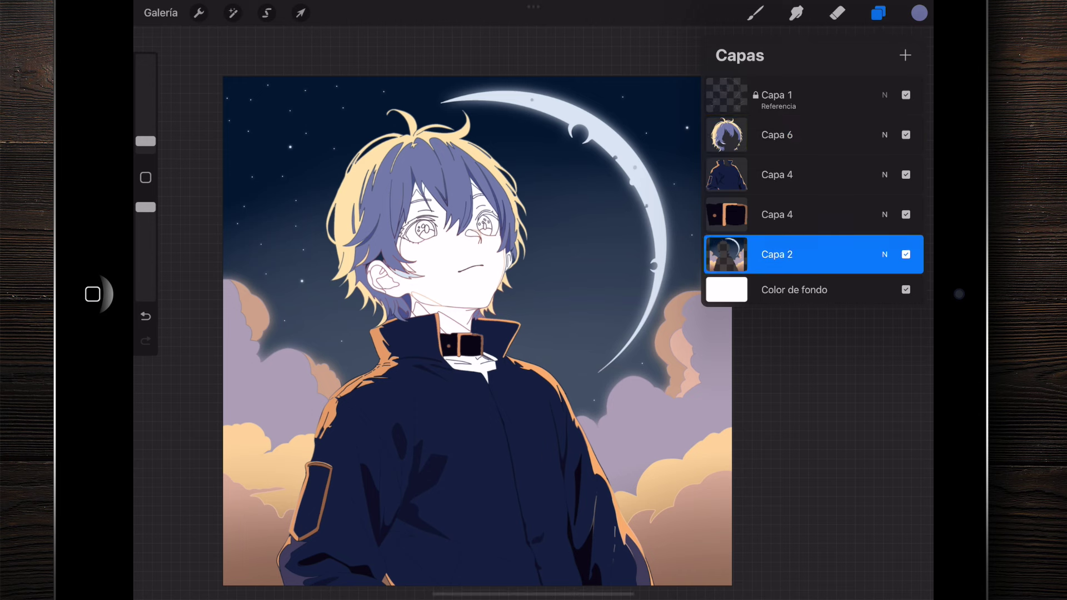
left_click(905, 55)
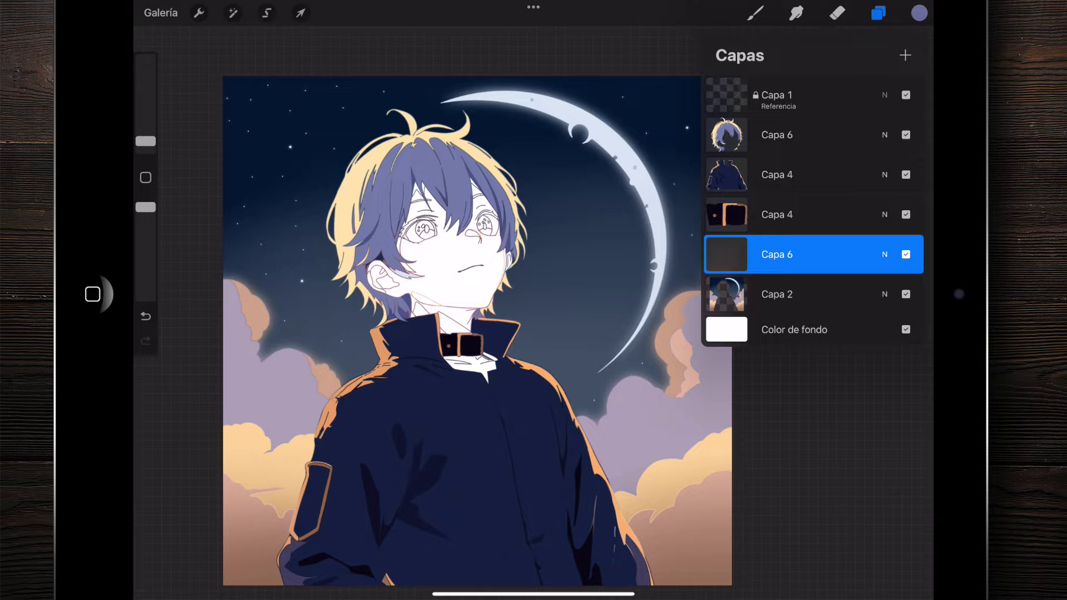
scroll(478, 333, "up", 5)
scroll(478, 333, "down", 2)
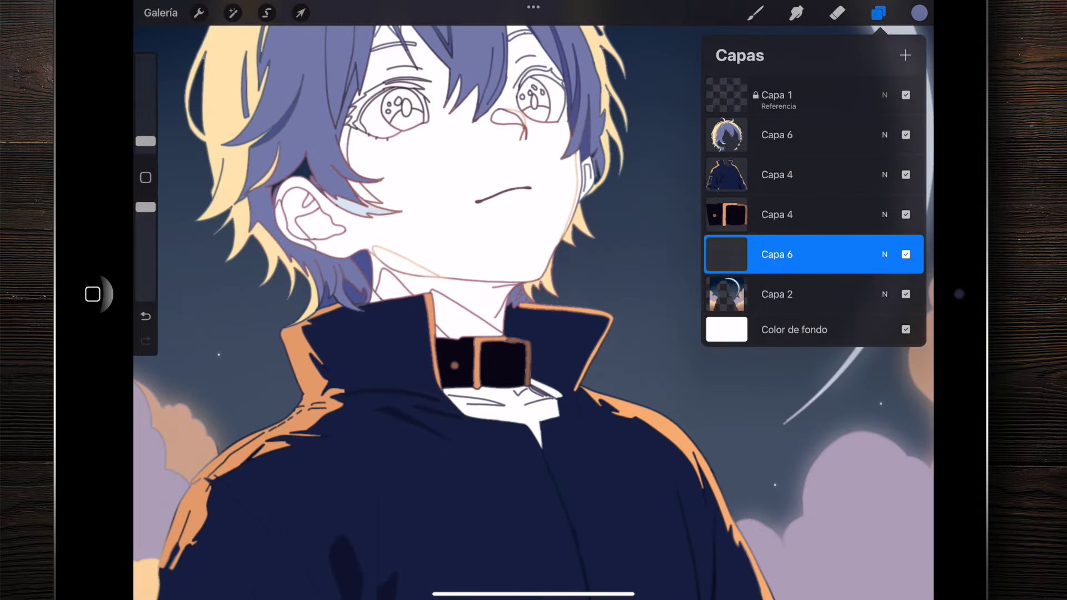
scroll(478, 311, "down", 5)
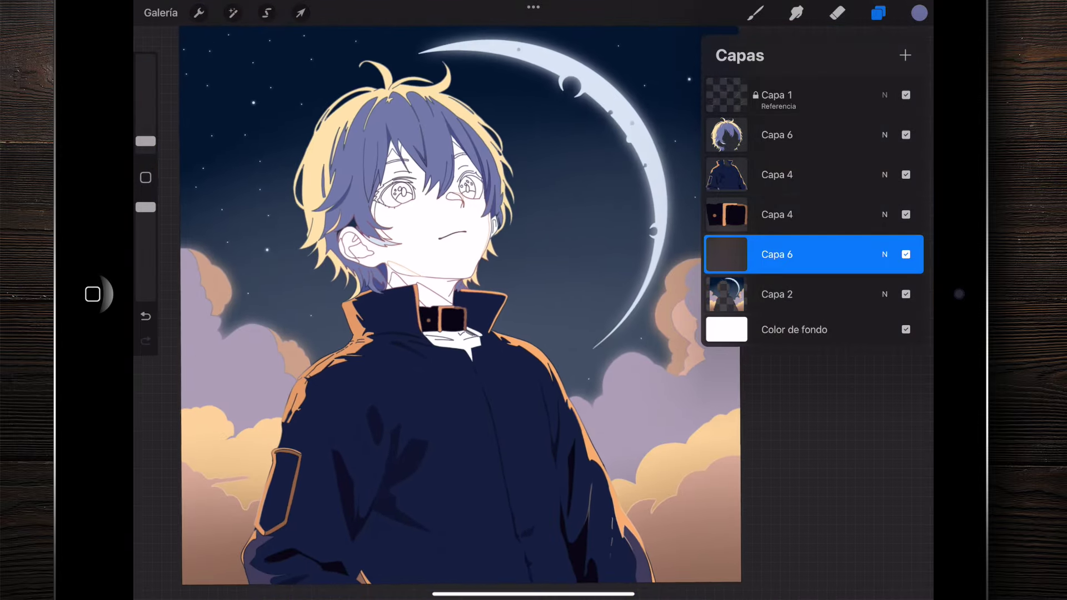
scroll(462, 311, "up", 2)
left_click(919, 13)
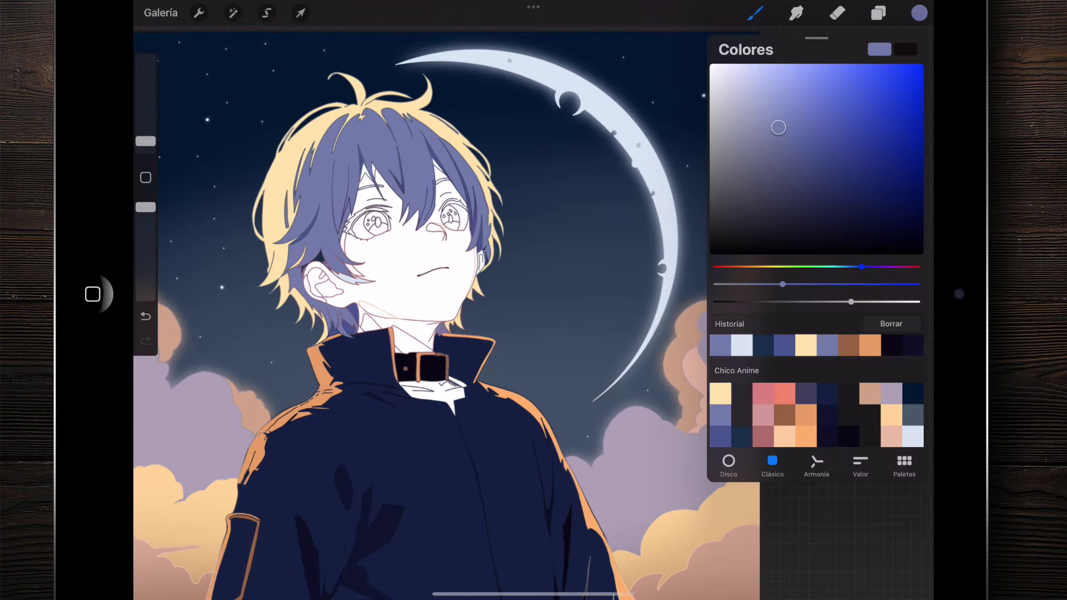
Step: Pick the skin pink and ColorDrop it into the face, between the hair strands and into the hair gap
left_click(763, 414)
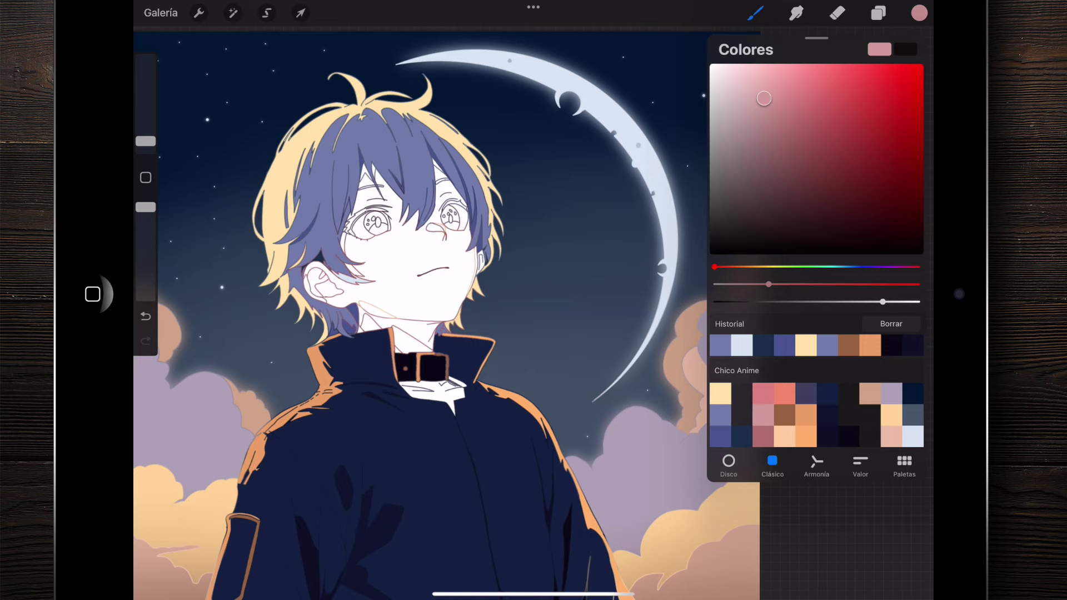
scroll(330, 125, "up", 2)
scroll(331, 125, "up", 2)
left_click_drag(919, 12, 422, 352)
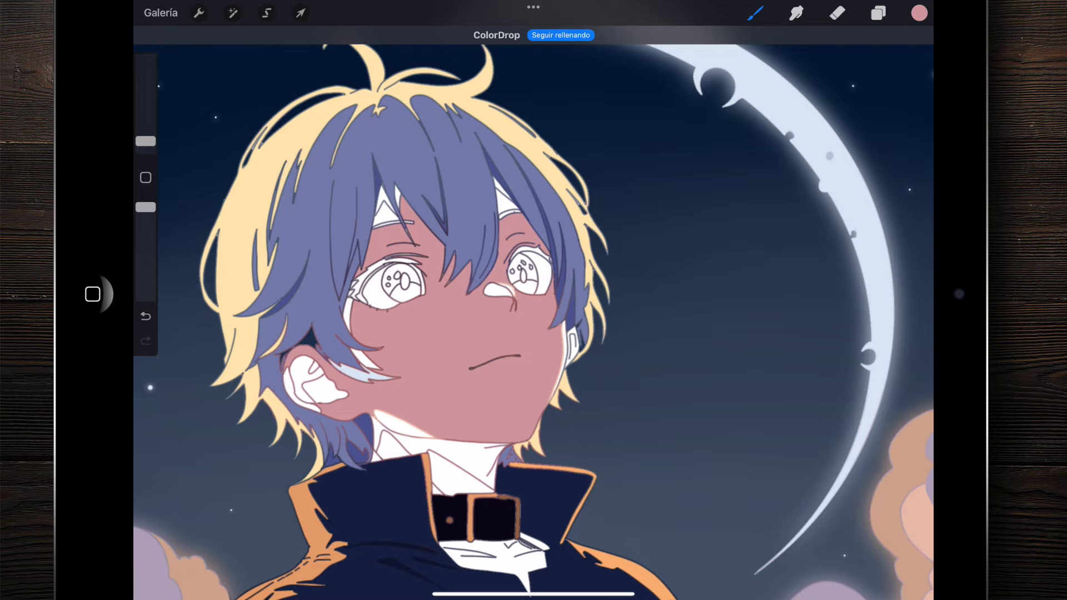
scroll(389, 222, "up", 3)
scroll(389, 222, "up", 3)
left_click_drag(918, 13, 687, 140)
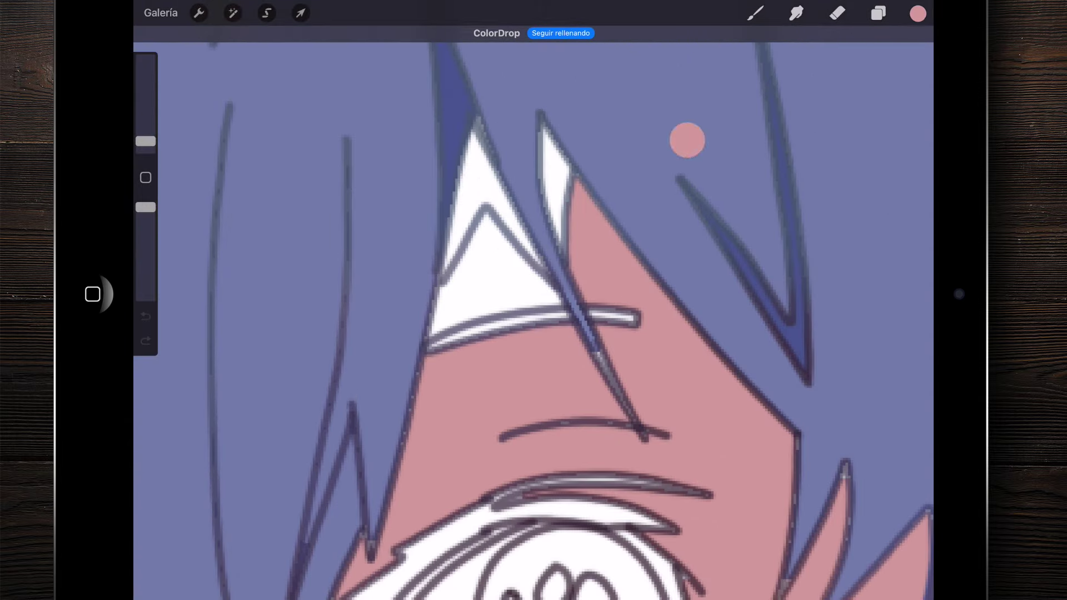
scroll(533, 300, "down", 3)
scroll(533, 223, "up", 3)
scroll(533, 223, "up", 1)
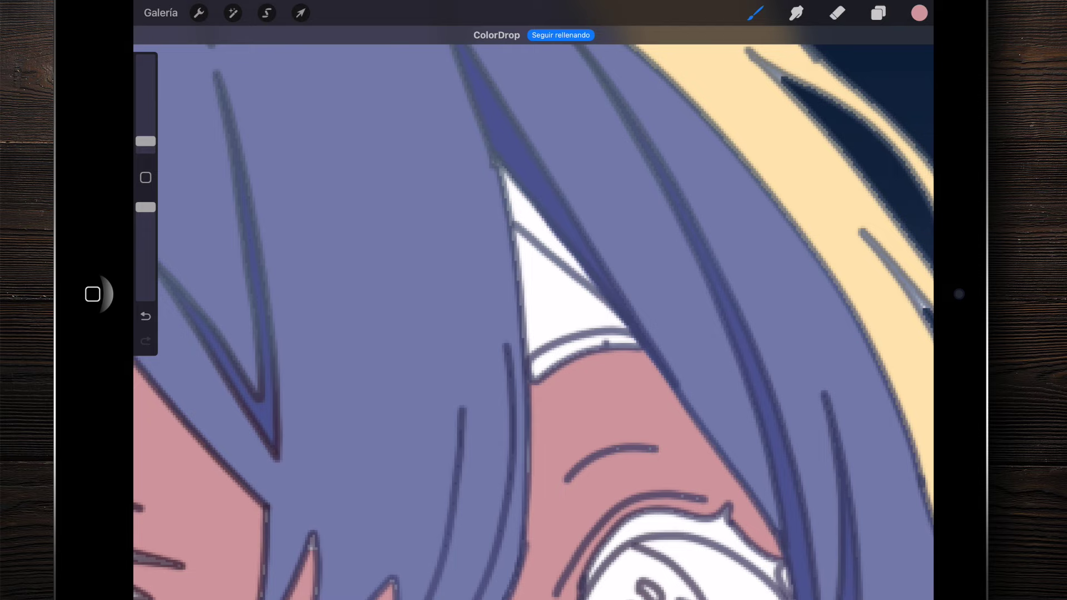
left_click_drag(919, 12, 572, 288)
Step: Fill the white neck area with the skin pink
scroll(534, 300, "down", 3)
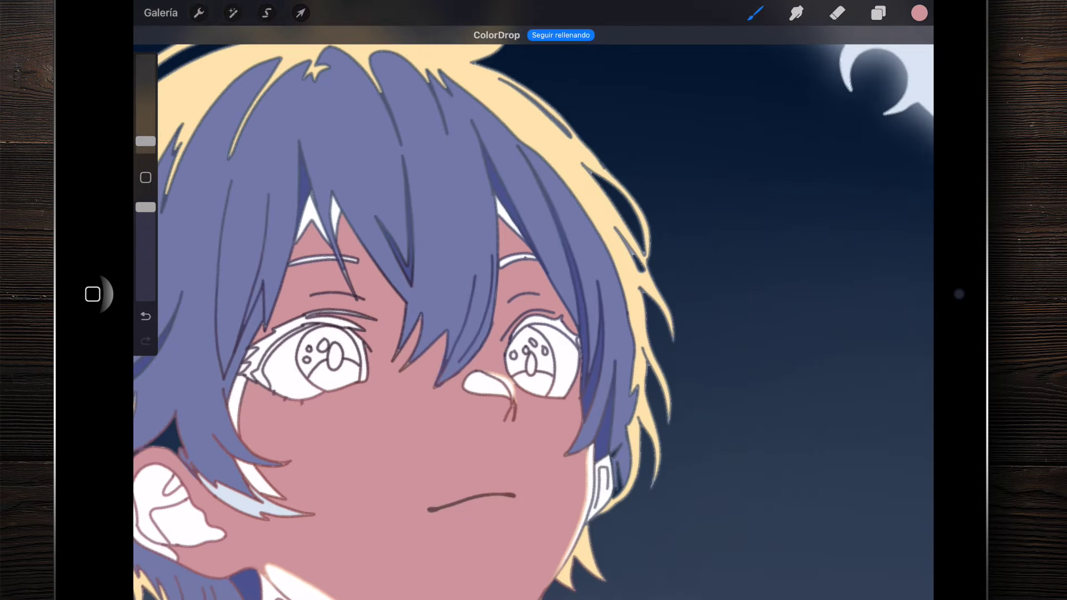
scroll(389, 300, "down", 3)
scroll(445, 278, "up", 2)
scroll(444, 278, "up", 1)
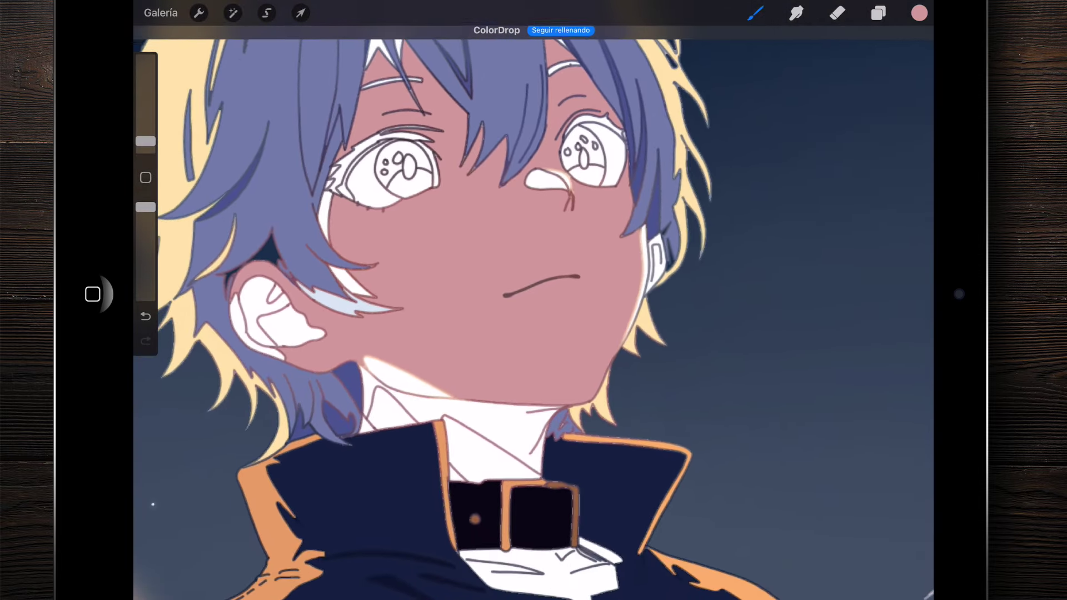
scroll(534, 333, "up", 1)
scroll(533, 333, "up", 2)
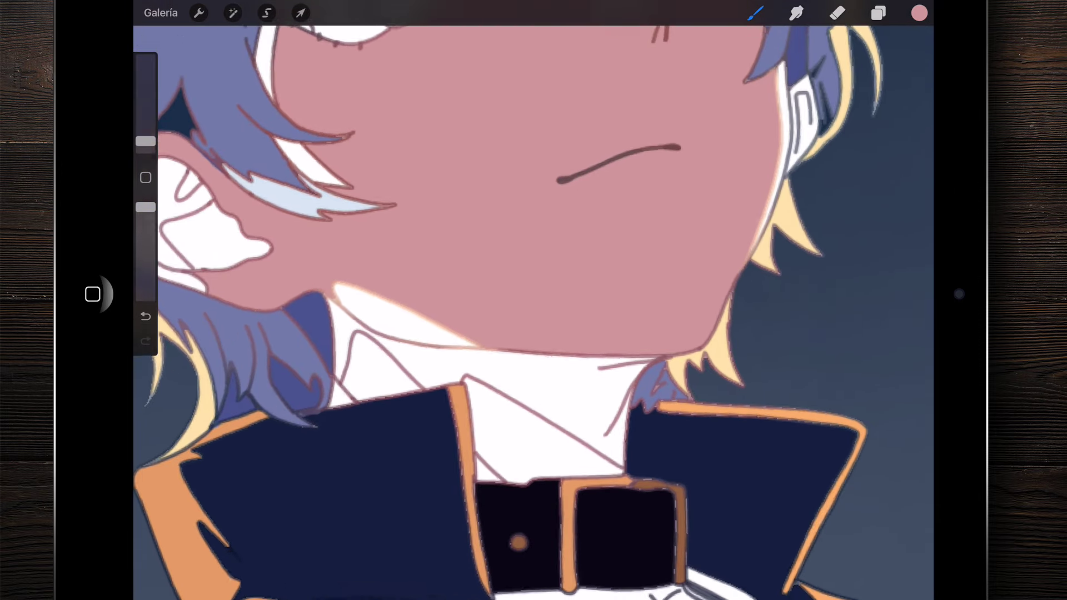
scroll(534, 333, "up", 1)
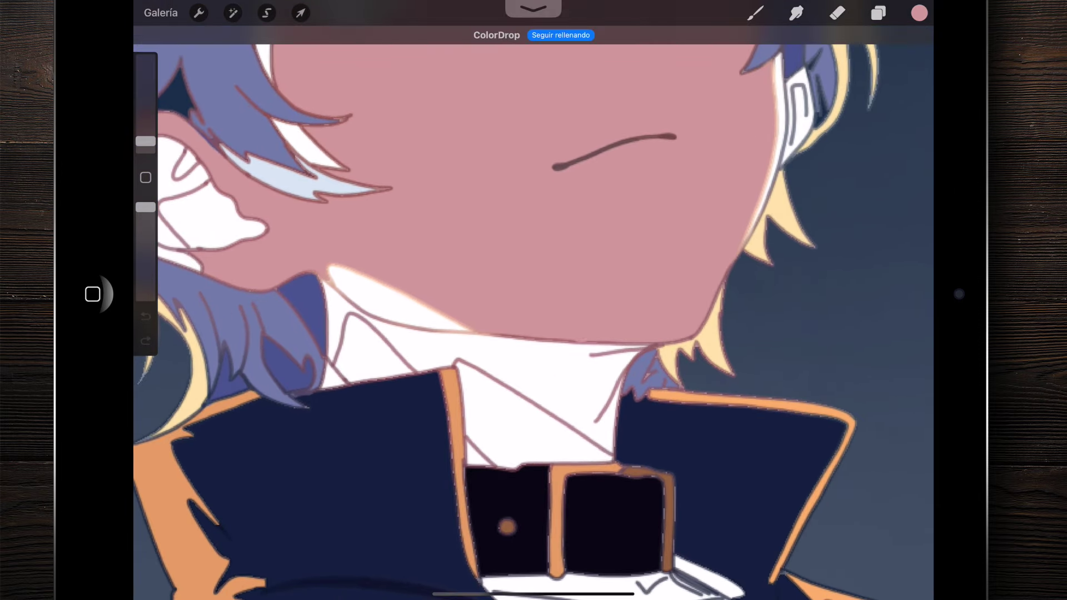
left_click_drag(919, 13, 517, 422)
scroll(533, 311, "up", 2)
scroll(533, 311, "up", 1)
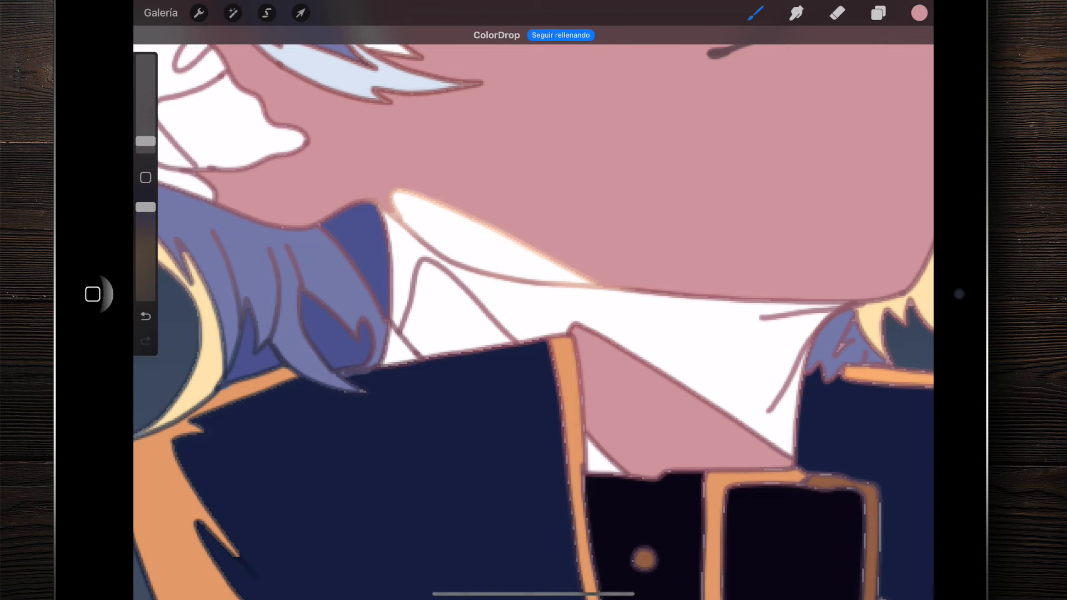
scroll(533, 311, "down", 3)
Step: Fill the white chest area below the collar buckle with the skin pink
left_click(754, 13)
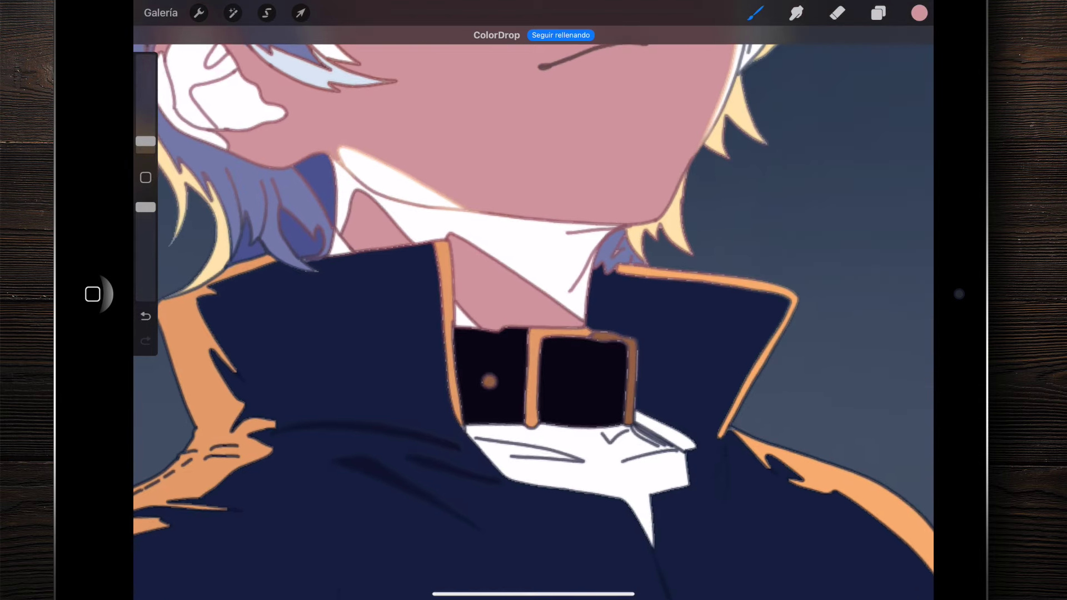
scroll(533, 311, "up", 3)
scroll(534, 278, "down", 1)
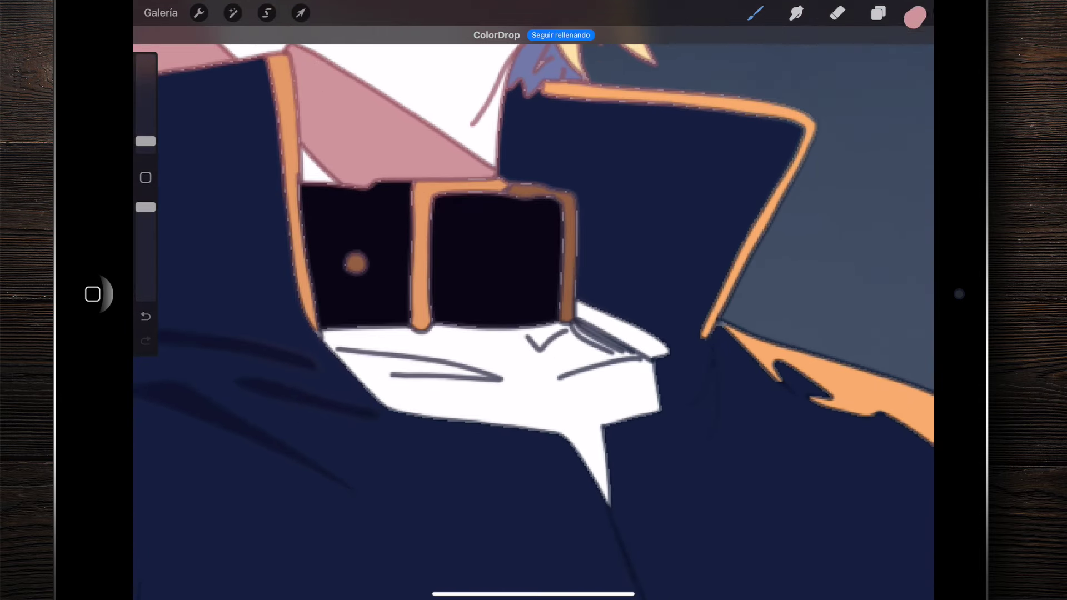
left_click_drag(918, 12, 529, 403)
scroll(533, 300, "down", 5)
scroll(533, 300, "down", 2)
scroll(534, 300, "down", 2)
scroll(533, 300, "up", 5)
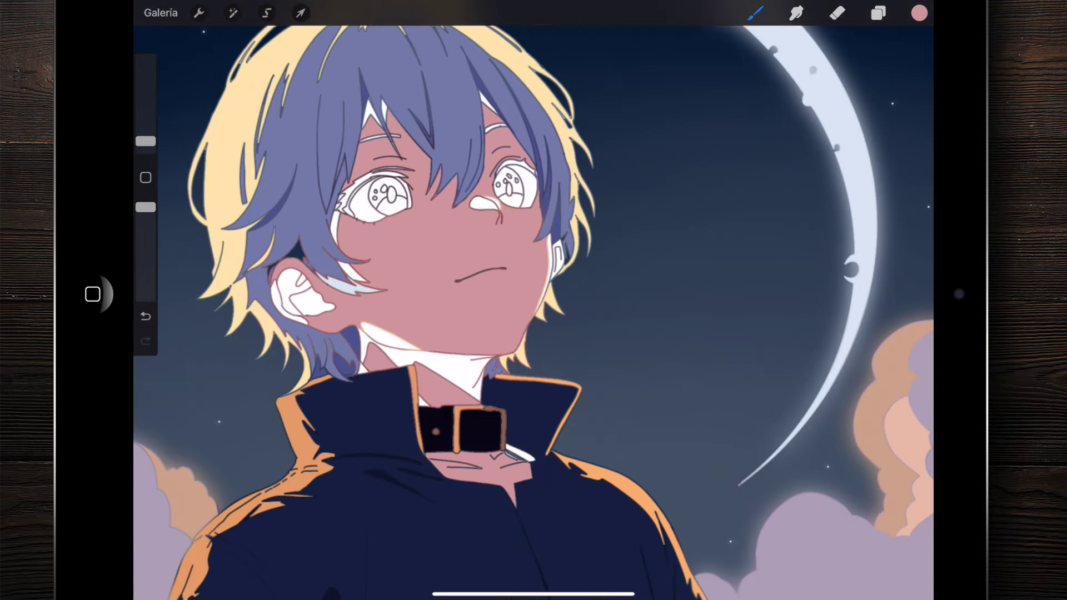
scroll(533, 300, "up", 2)
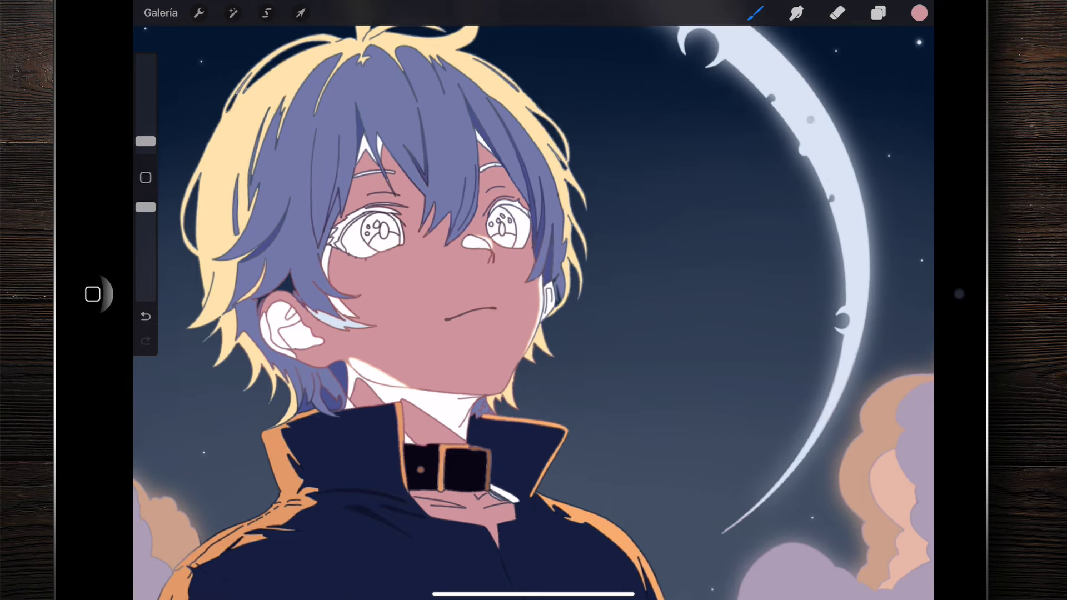
left_click(919, 13)
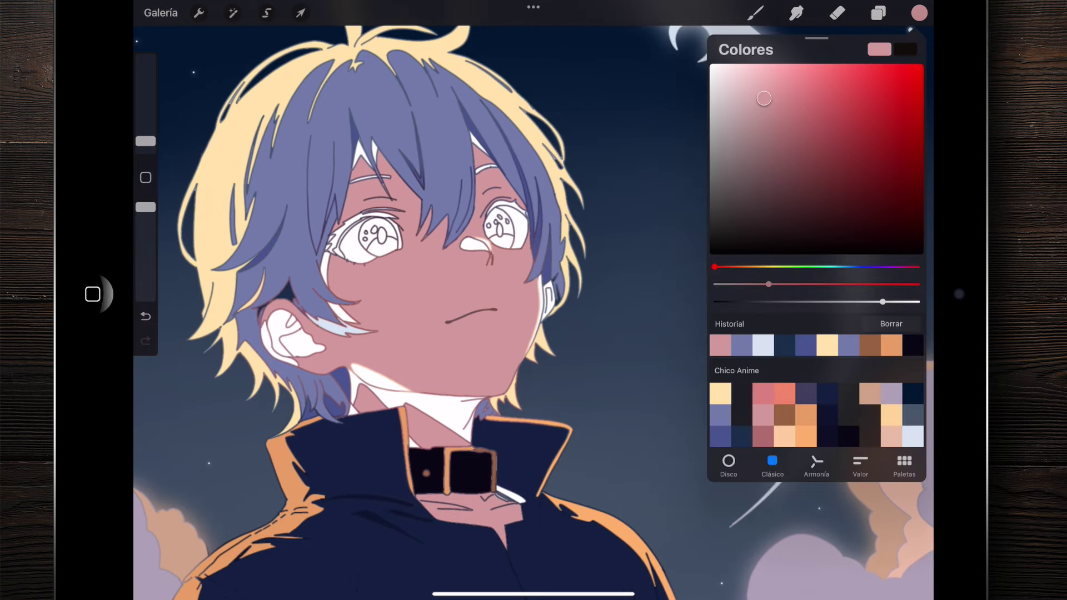
Step: Switch to a darker pink and shade the neck under the chin and the collar triangle
left_click_drag(764, 99, 792, 122)
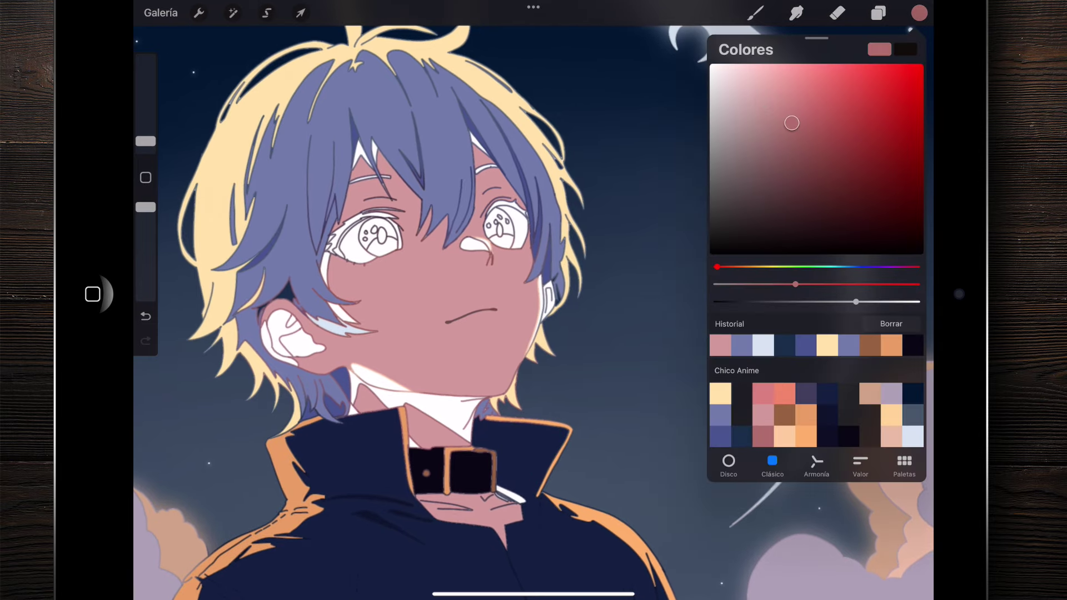
left_click(919, 13)
scroll(355, 411, "up", 5)
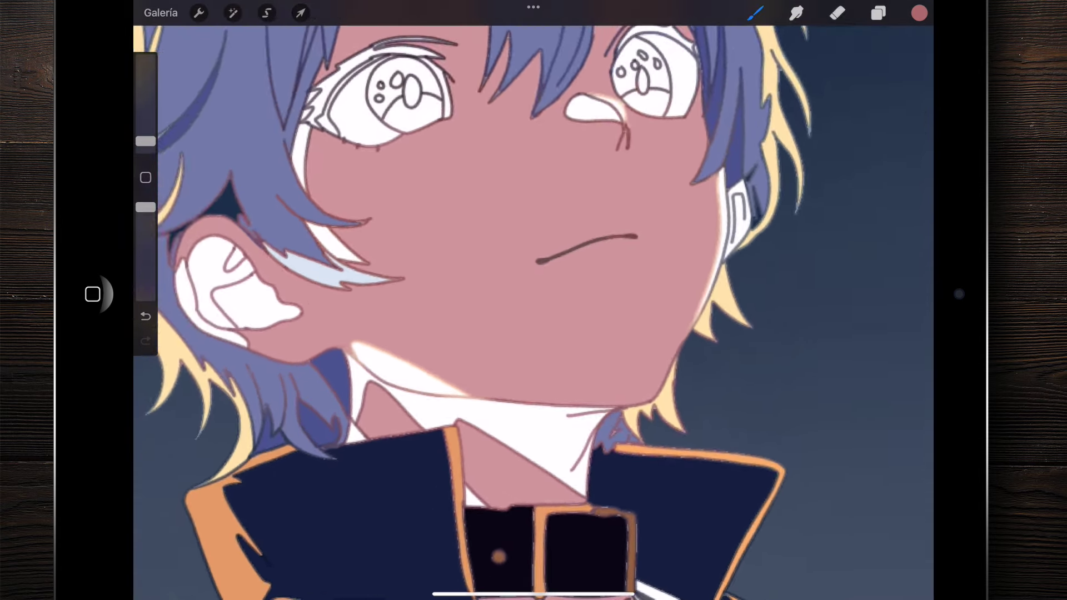
left_click_drag(919, 13, 653, 389)
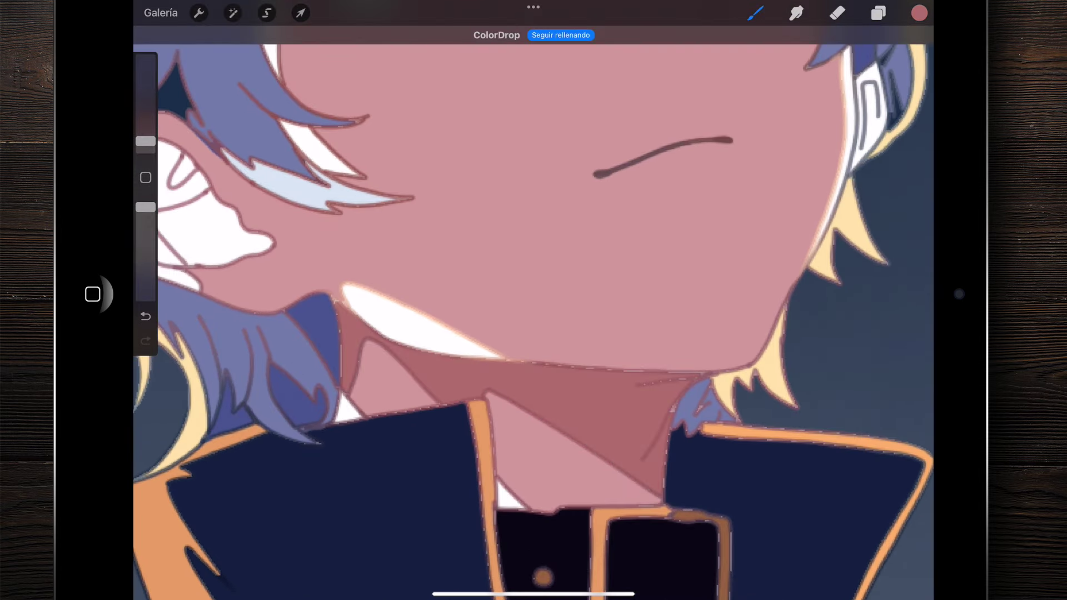
scroll(533, 311, "down", 2)
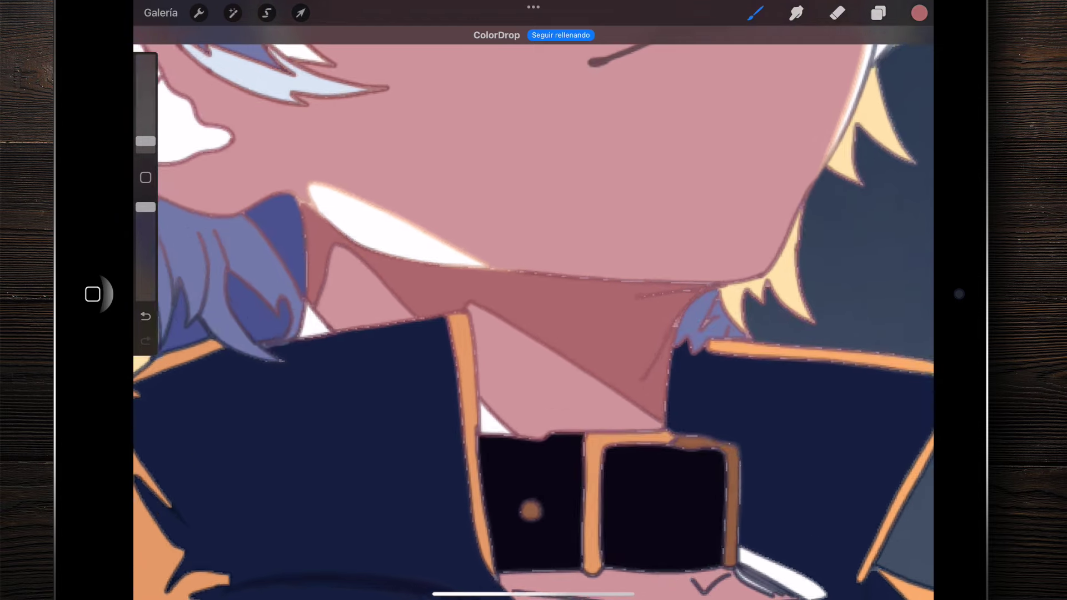
left_click_drag(919, 13, 495, 424)
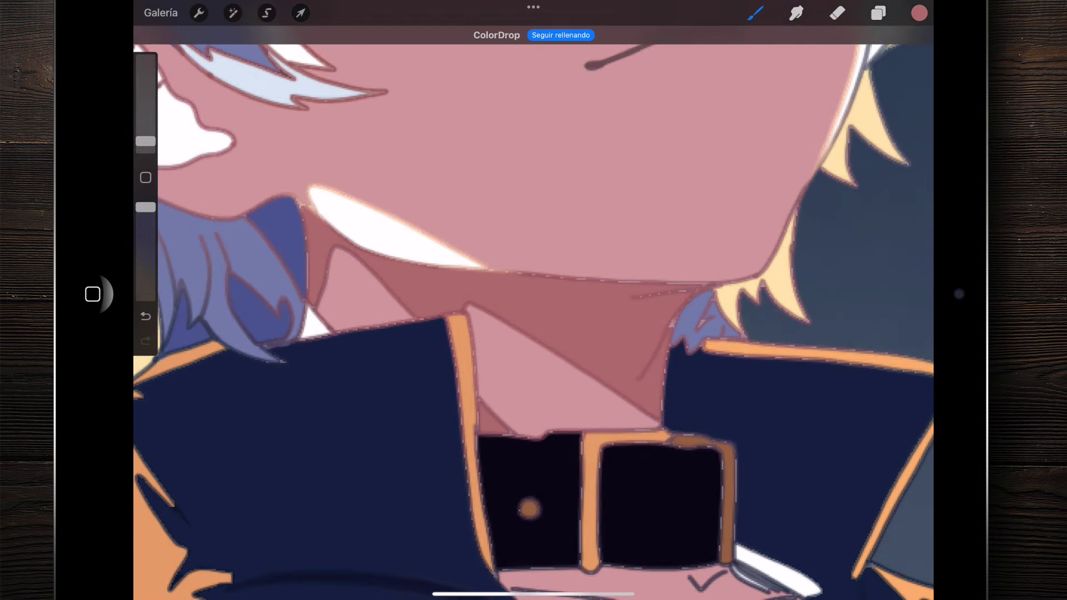
Step: Fill the small white triangle by the collar and a nearby gap with the shadow pink
scroll(222, 311, "up", 5)
left_click_drag(919, 12, 473, 359)
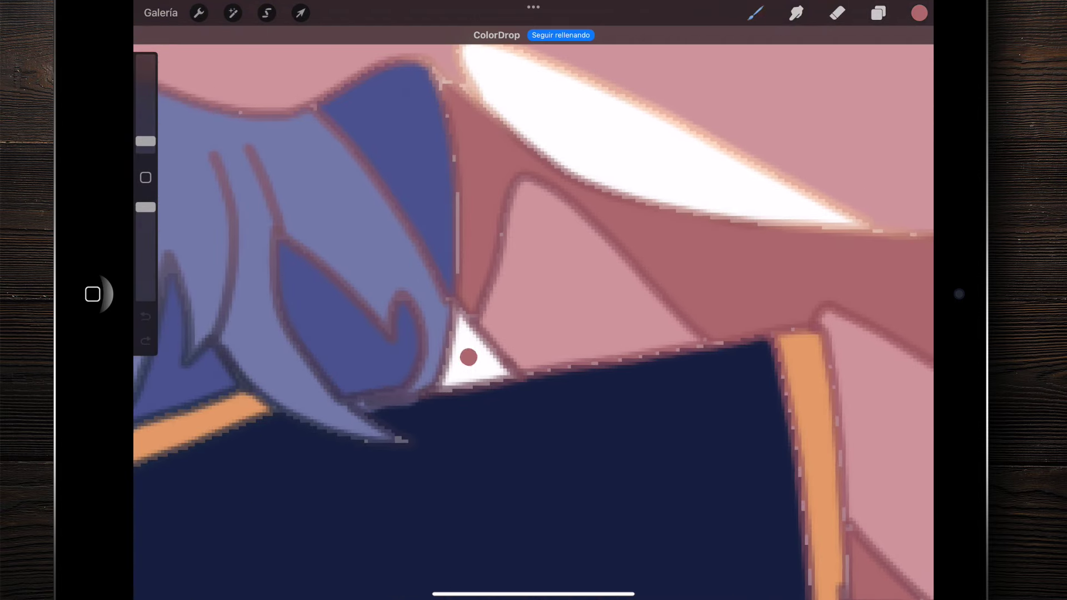
scroll(533, 311, "down", 5)
scroll(533, 311, "down", 3)
scroll(533, 311, "up", 2)
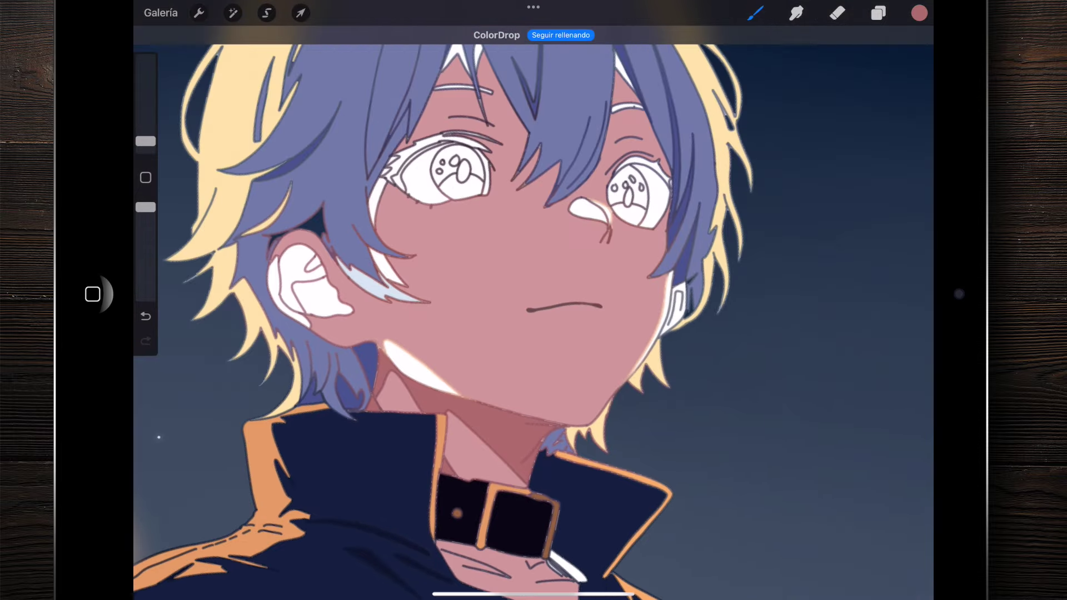
scroll(533, 311, "up", 4)
scroll(533, 311, "down", 2)
scroll(444, 189, "up", 5)
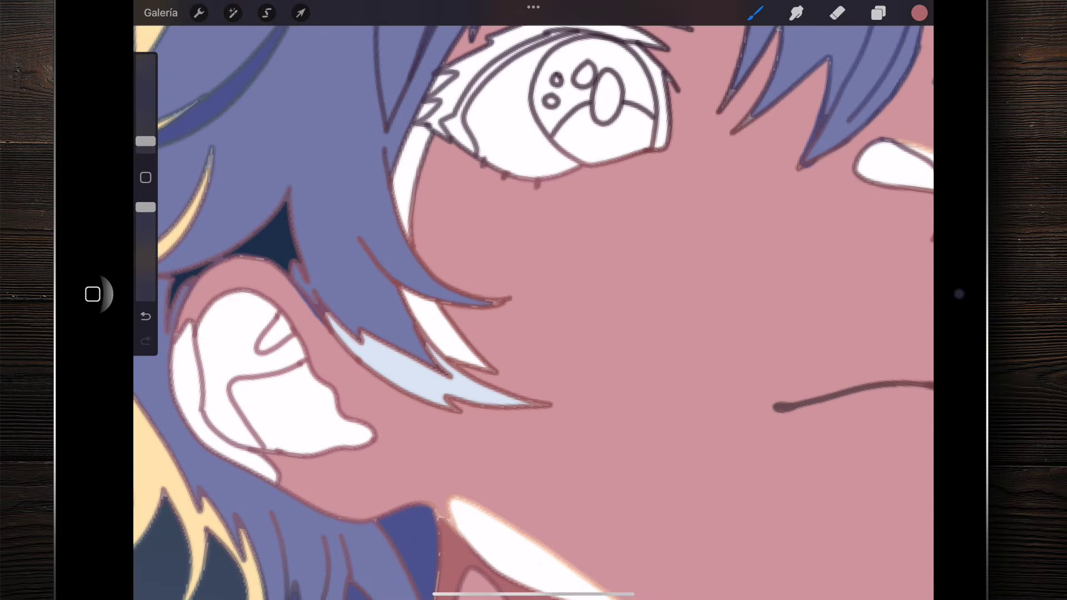
left_click_drag(919, 13, 444, 327)
Step: Fill the jagged white strips beside the eye with the darker pink
scroll(533, 311, "up", 2)
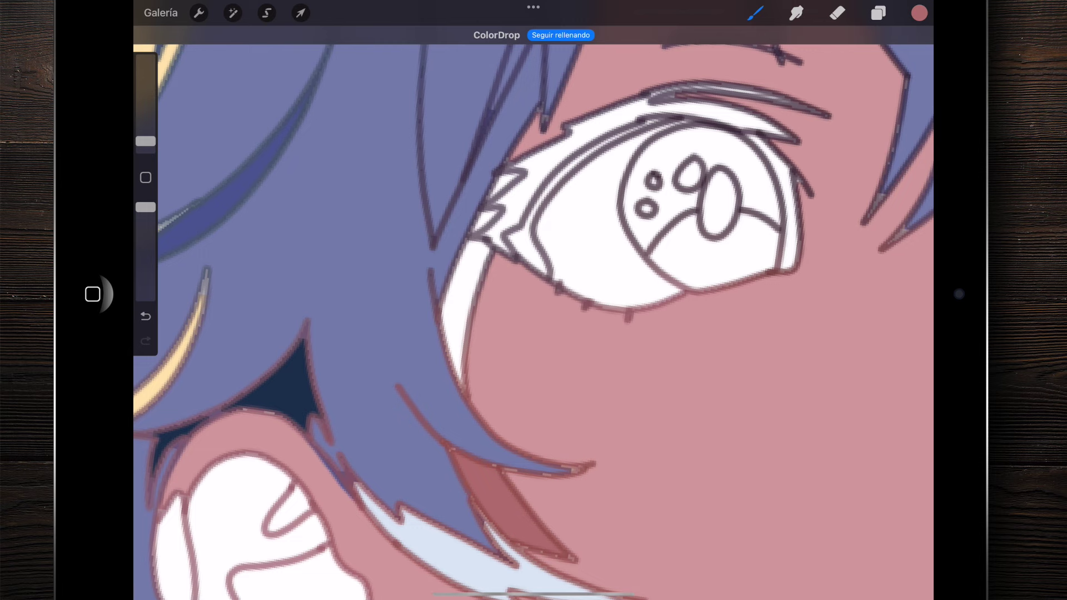
left_click_drag(919, 13, 460, 289)
scroll(484, 95, "up", 3)
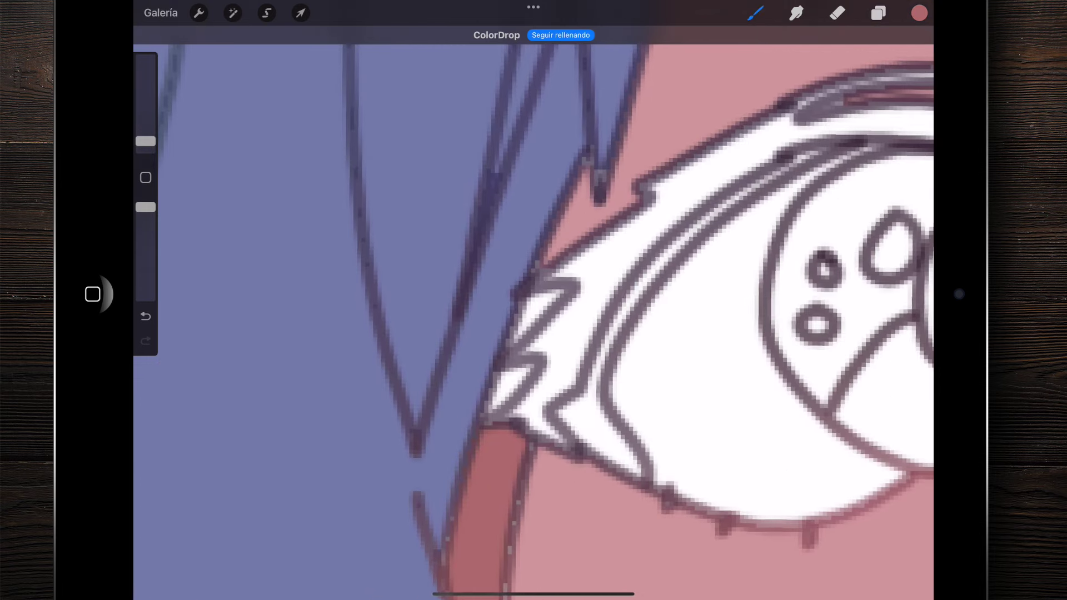
left_click_drag(919, 12, 534, 306)
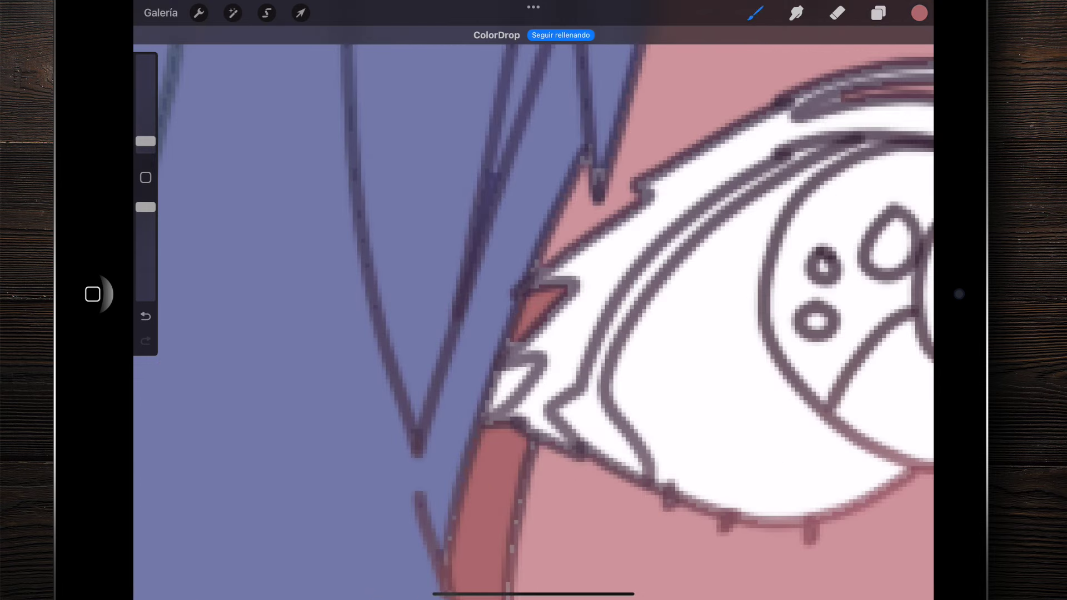
scroll(533, 311, "down", 2)
left_click_drag(918, 12, 512, 378)
Step: Fill the white gaps in the hair above the eyebrow and along the forehead with dark pink
scroll(534, 311, "down", 3)
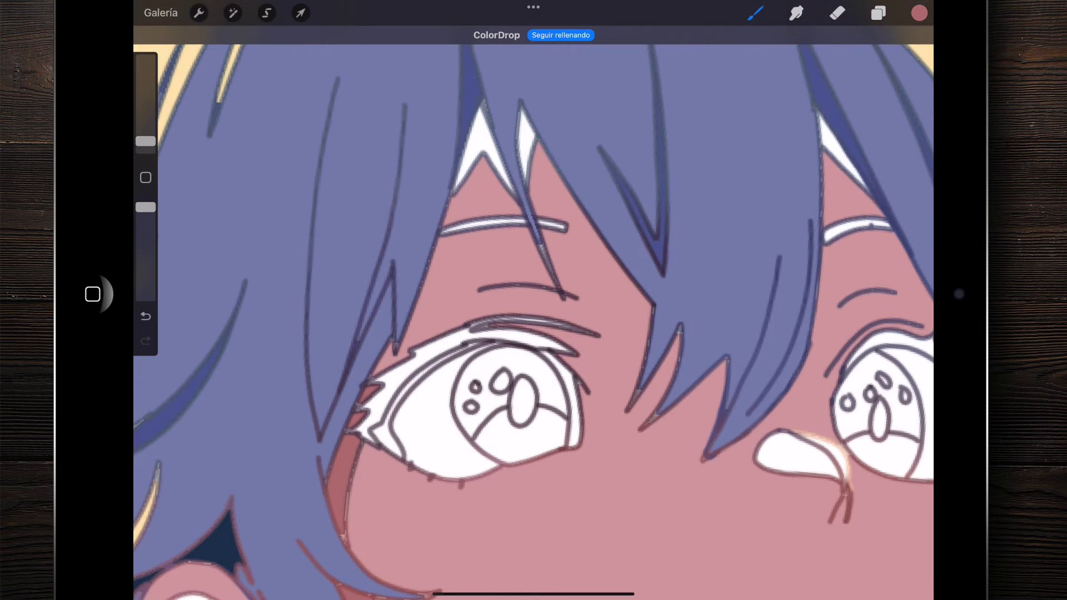
scroll(500, 139, "up", 3)
scroll(500, 139, "up", 2)
left_click_drag(918, 13, 456, 243)
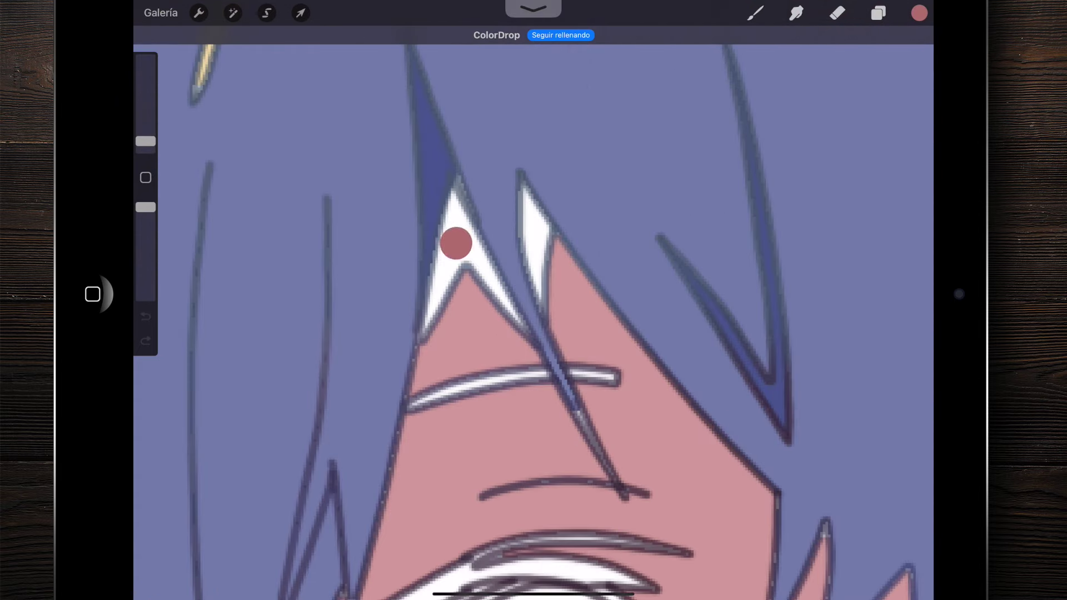
scroll(534, 311, "down", 1)
left_click_drag(918, 13, 489, 269)
scroll(534, 311, "down", 5)
scroll(533, 311, "up", 6)
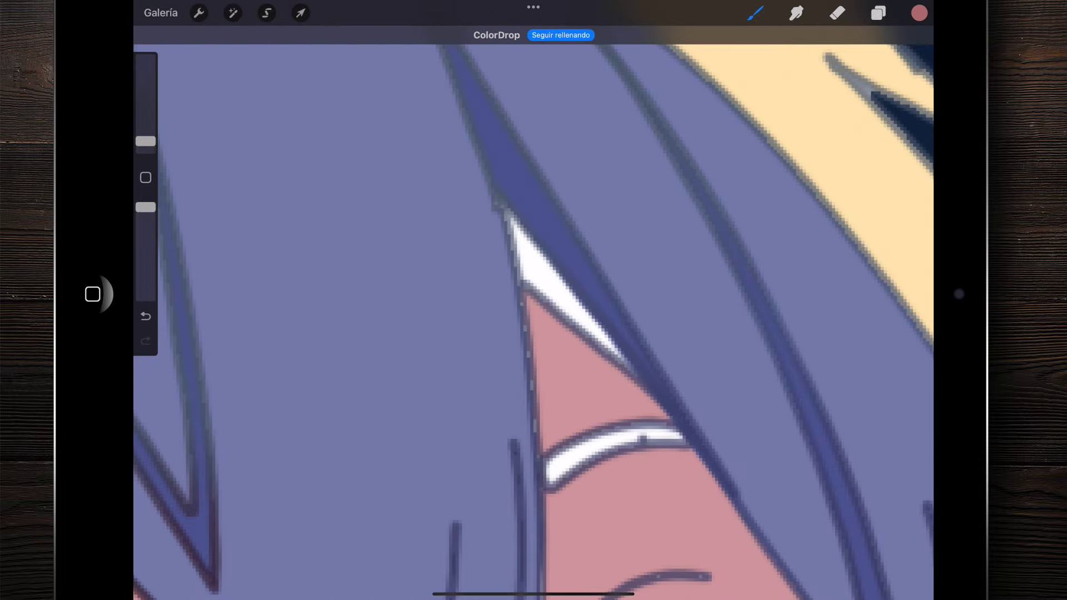
left_click_drag(919, 13, 545, 279)
Step: Zoom back out to view the full portrait
scroll(533, 311, "down", 5)
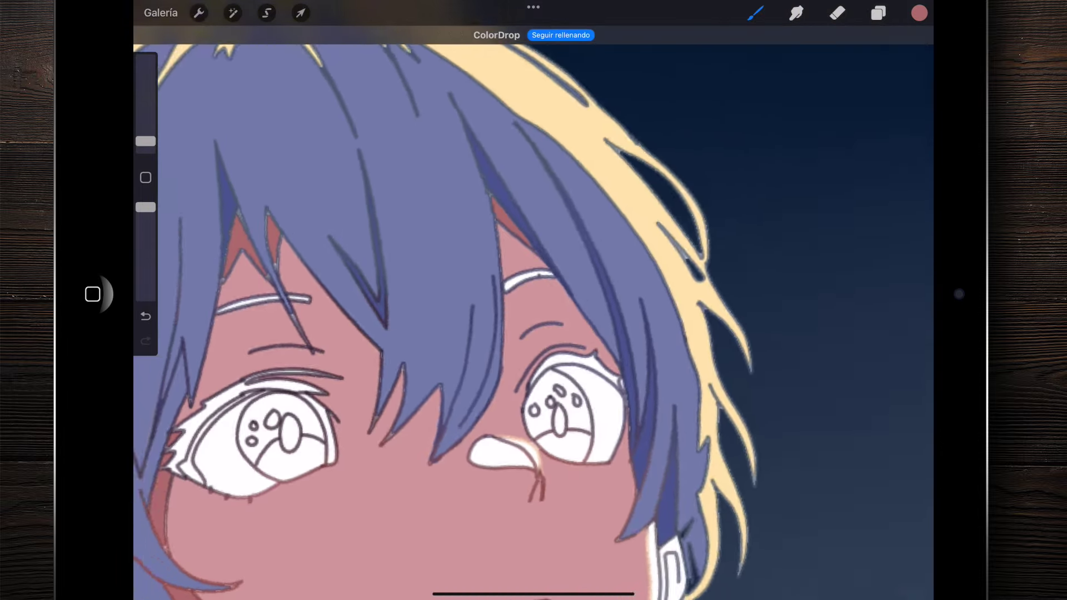
scroll(533, 311, "down", 1)
scroll(533, 311, "down", 2)
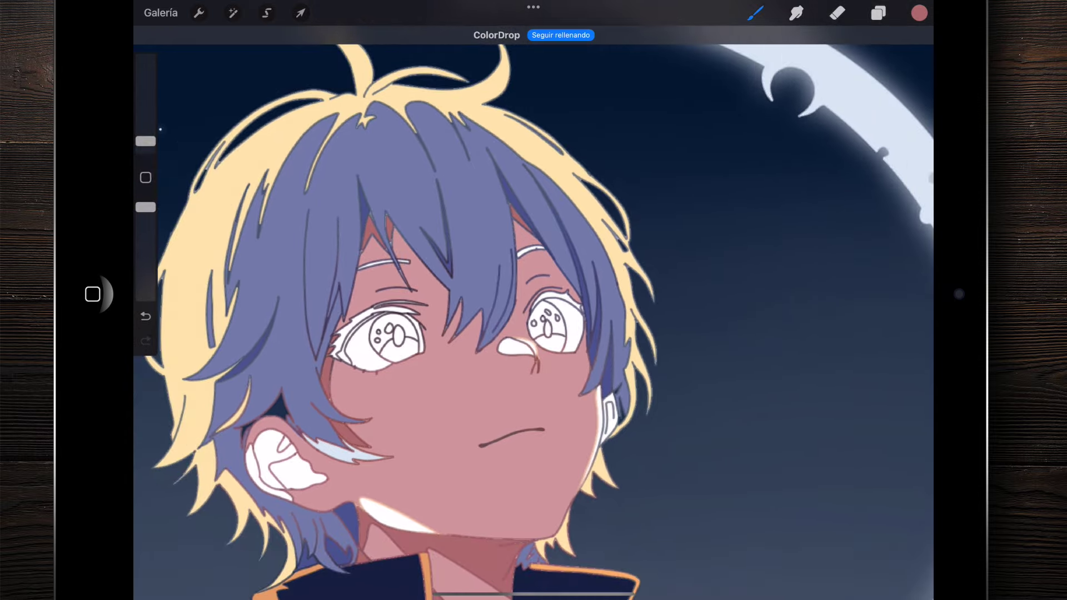
scroll(533, 311, "up", 3)
scroll(534, 311, "up", 2)
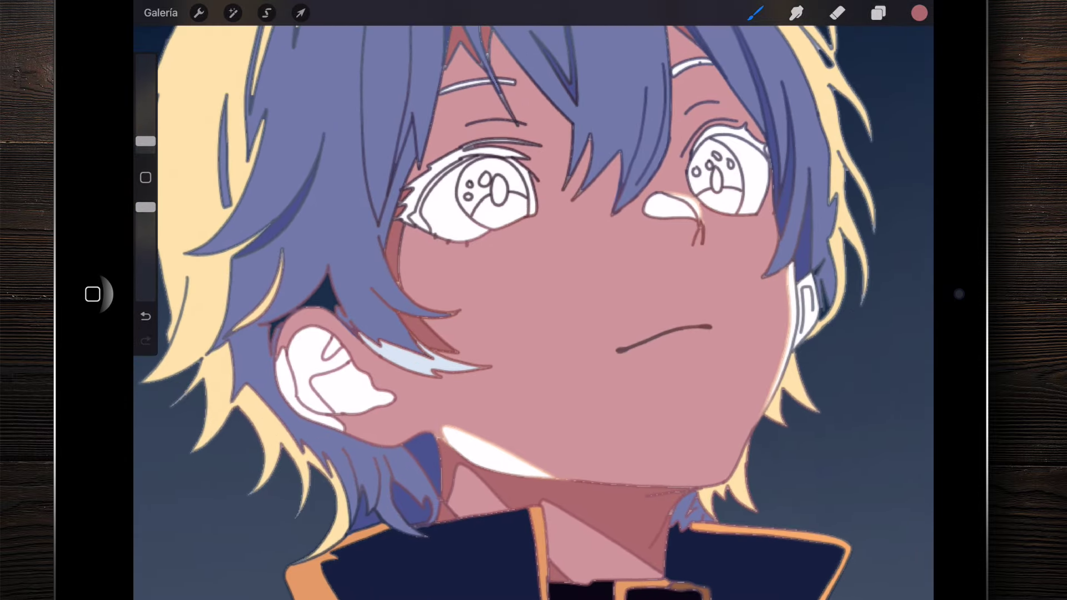
scroll(534, 311, "up", 2)
scroll(533, 311, "up", 2)
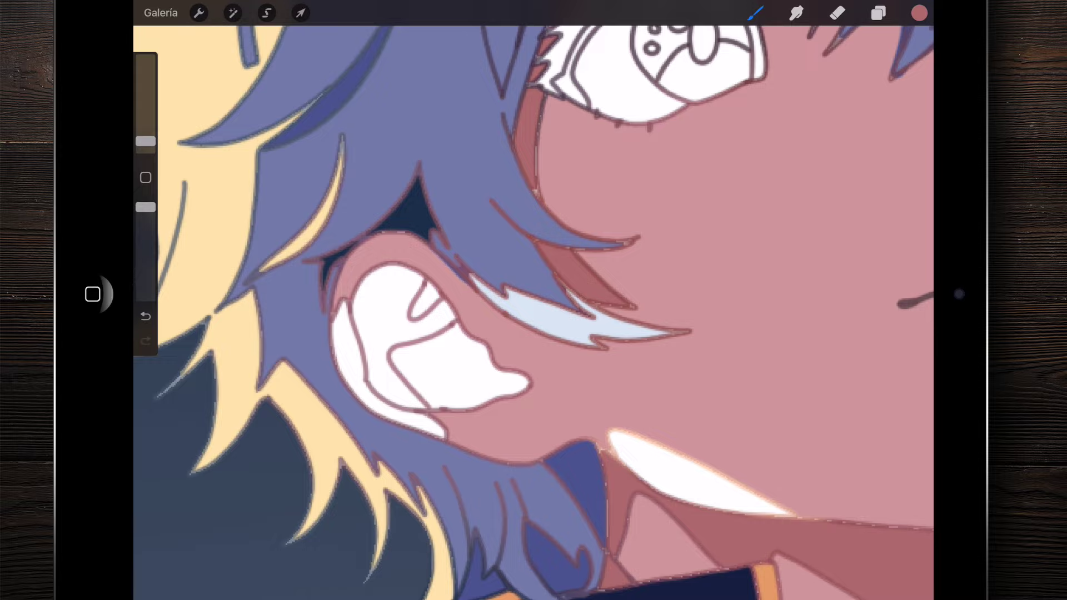
scroll(534, 311, "down", 3)
scroll(534, 311, "down", 2)
scroll(533, 311, "up", 1)
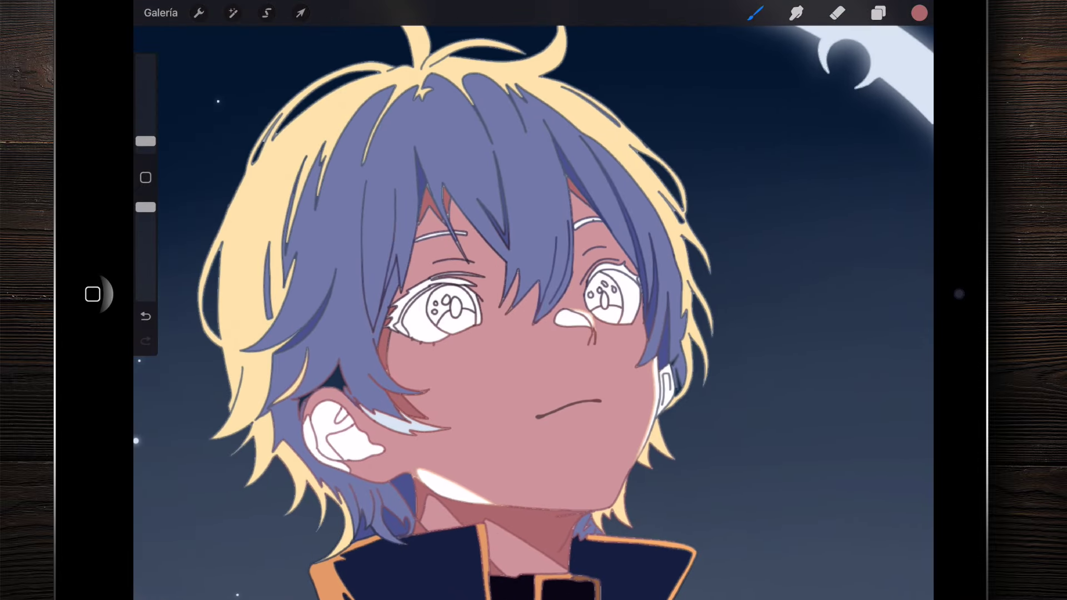
left_click(919, 13)
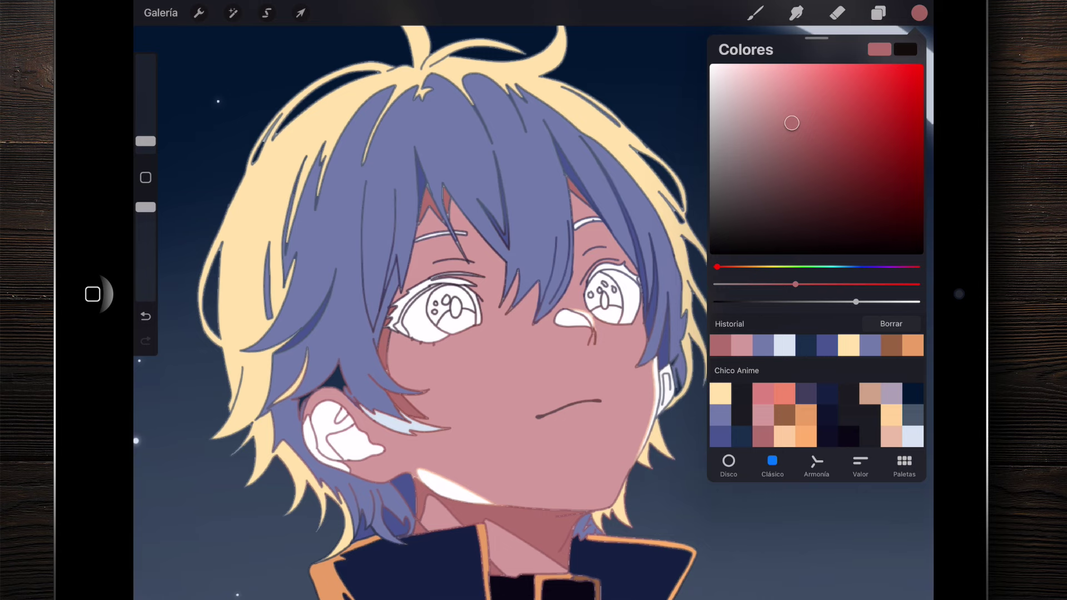
Step: Switch to peach and fill the neck highlight and the cheek edge by the right ear
left_click(784, 436)
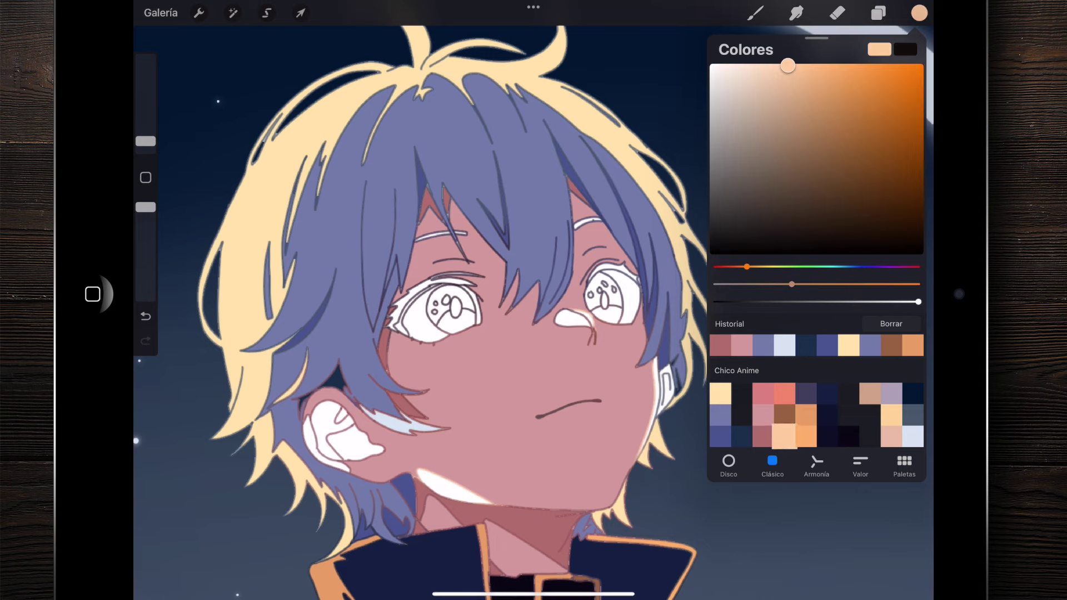
scroll(395, 519, "up", 5)
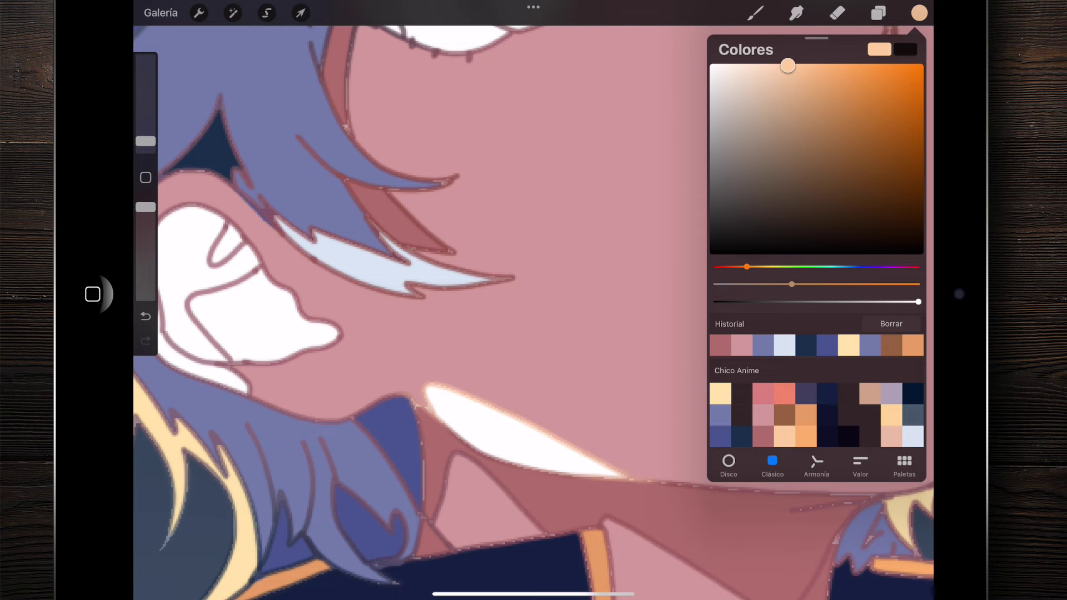
left_click_drag(919, 12, 478, 428)
scroll(534, 300, "down", 5)
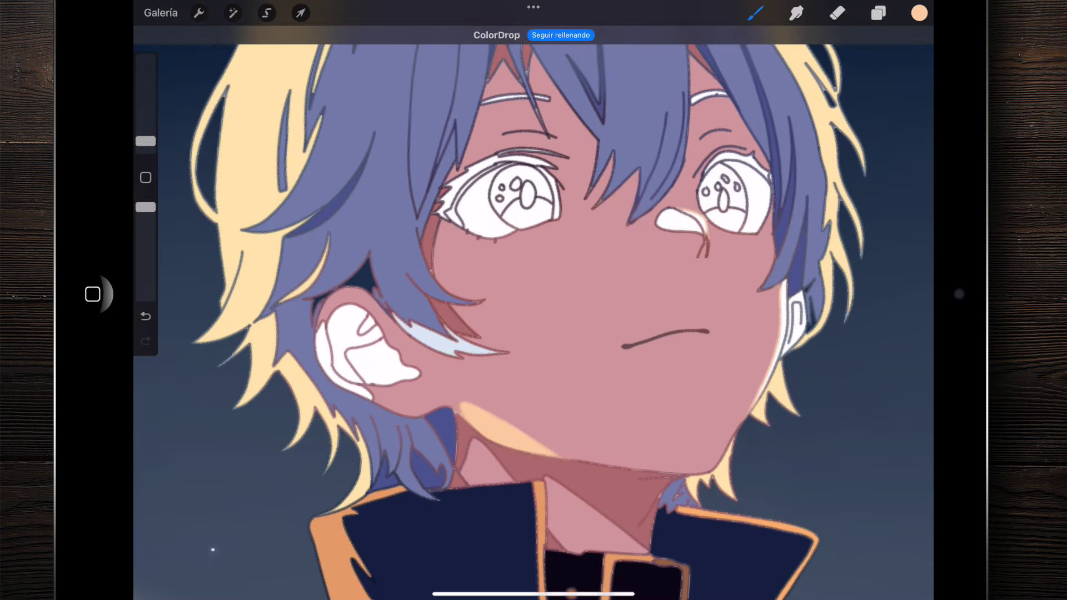
scroll(816, 294, "up", 10)
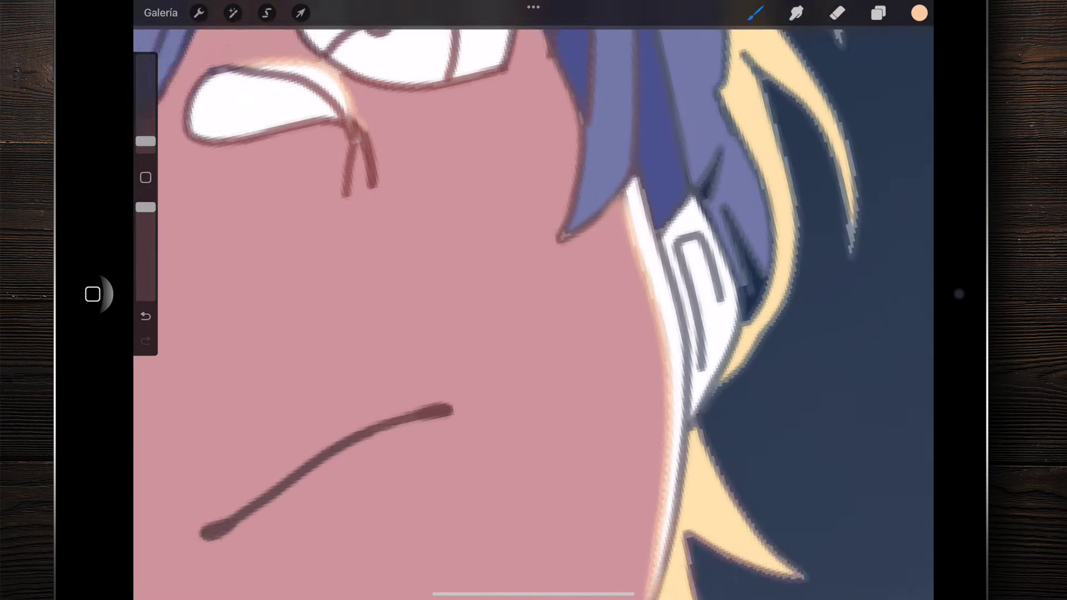
left_click_drag(919, 13, 638, 281)
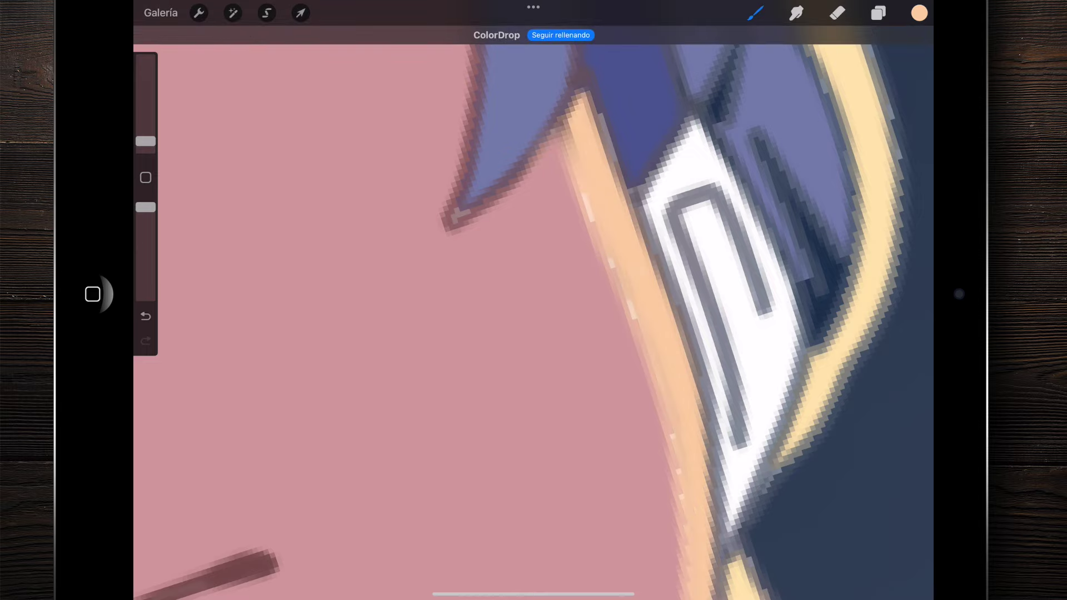
Step: Fill the spot beside the left ear and the outline under the right eye with peach
scroll(534, 300, "down", 10)
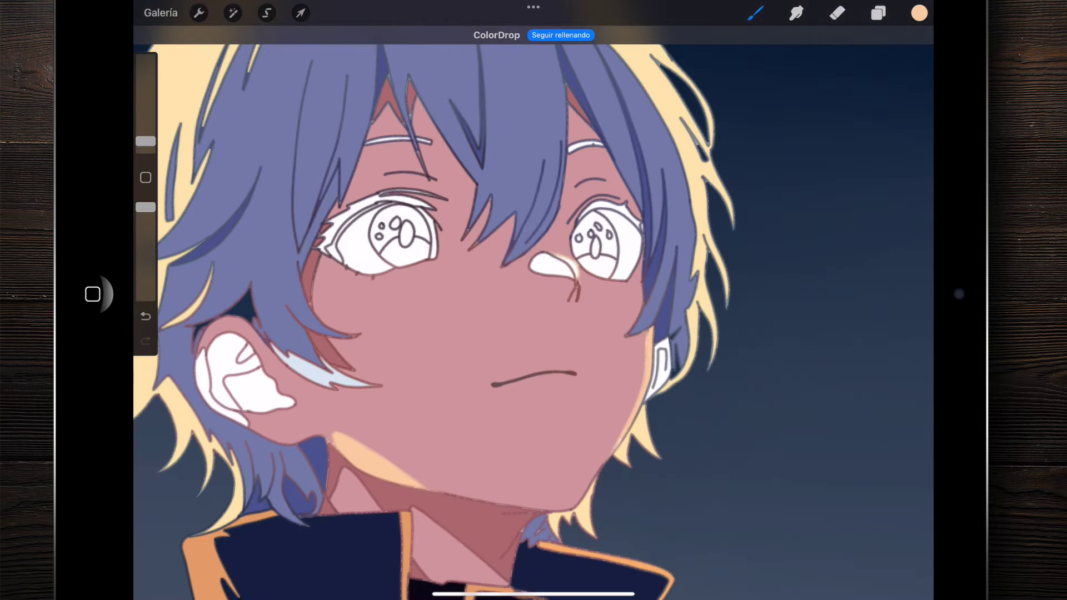
scroll(244, 378, "up", 5)
left_click_drag(919, 13, 511, 219)
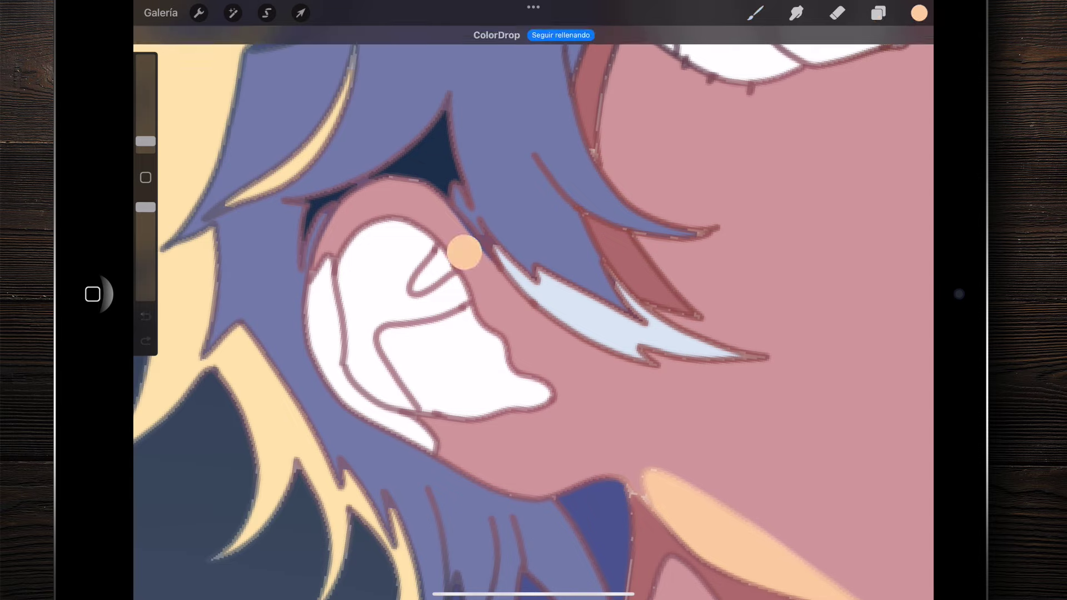
left_click(324, 333)
scroll(533, 300, "down", 5)
scroll(534, 299, "down", 1)
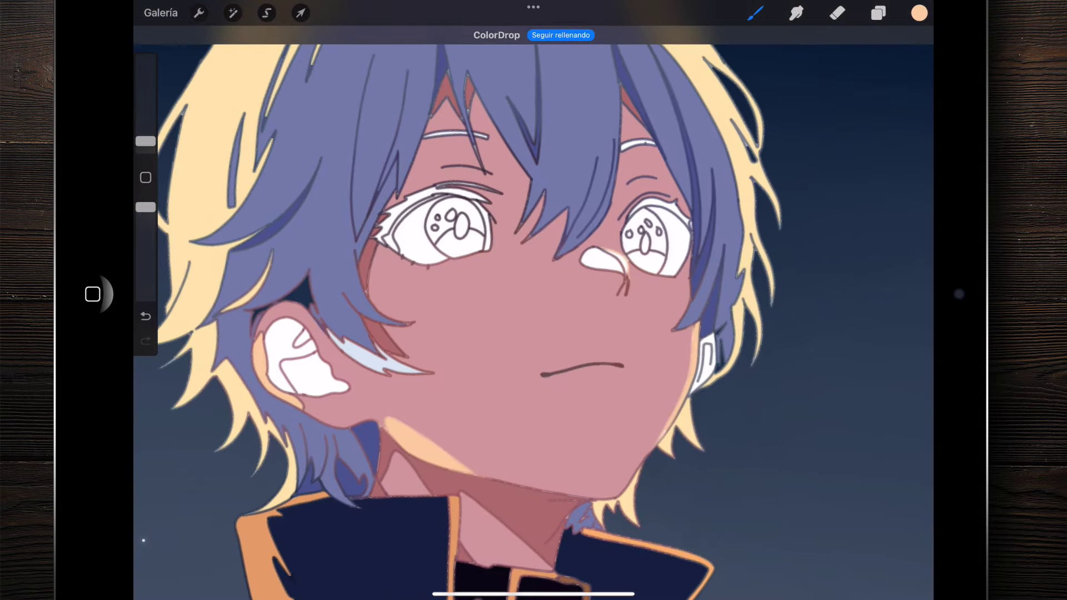
scroll(619, 245, "up", 10)
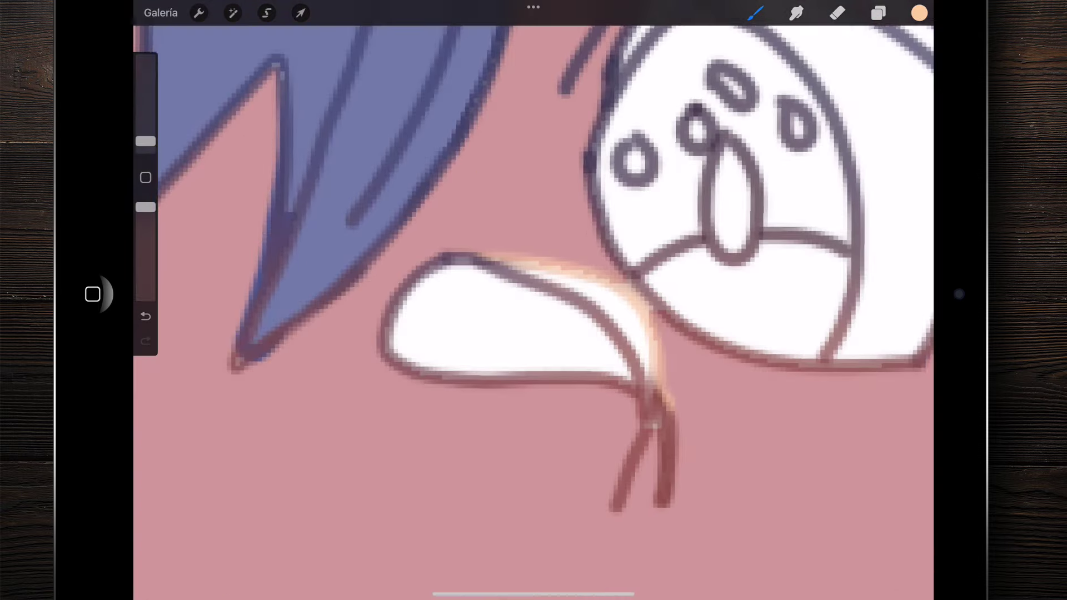
left_click_drag(918, 13, 620, 306)
Step: Zoom out and change the active colour to a rose pink from the palette
scroll(533, 300, "down", 5)
scroll(533, 300, "down", 3)
scroll(534, 300, "down", 3)
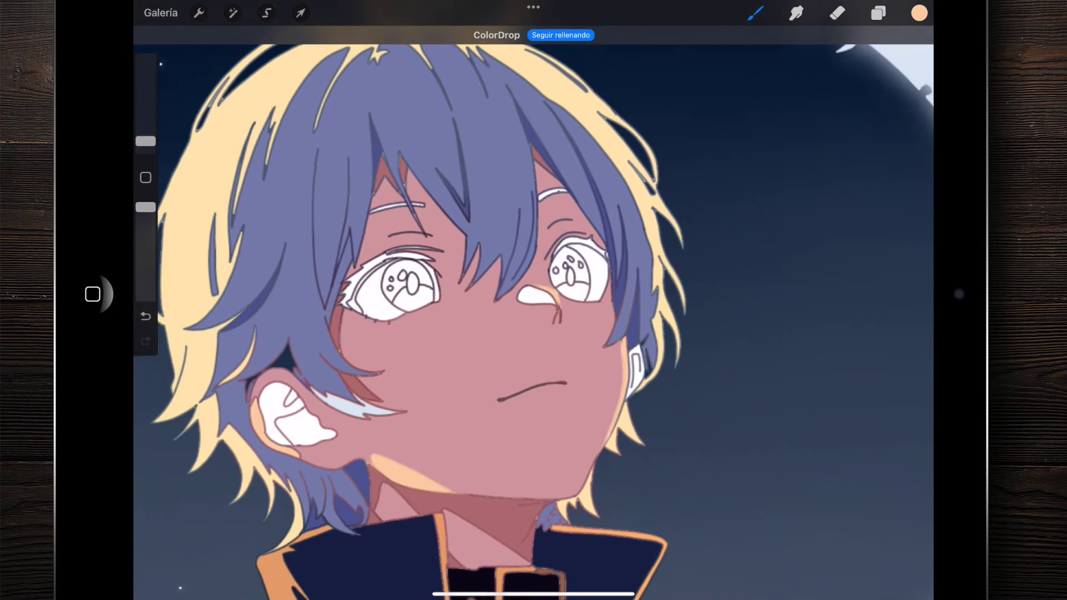
scroll(534, 300, "down", 1)
scroll(533, 300, "right", 1)
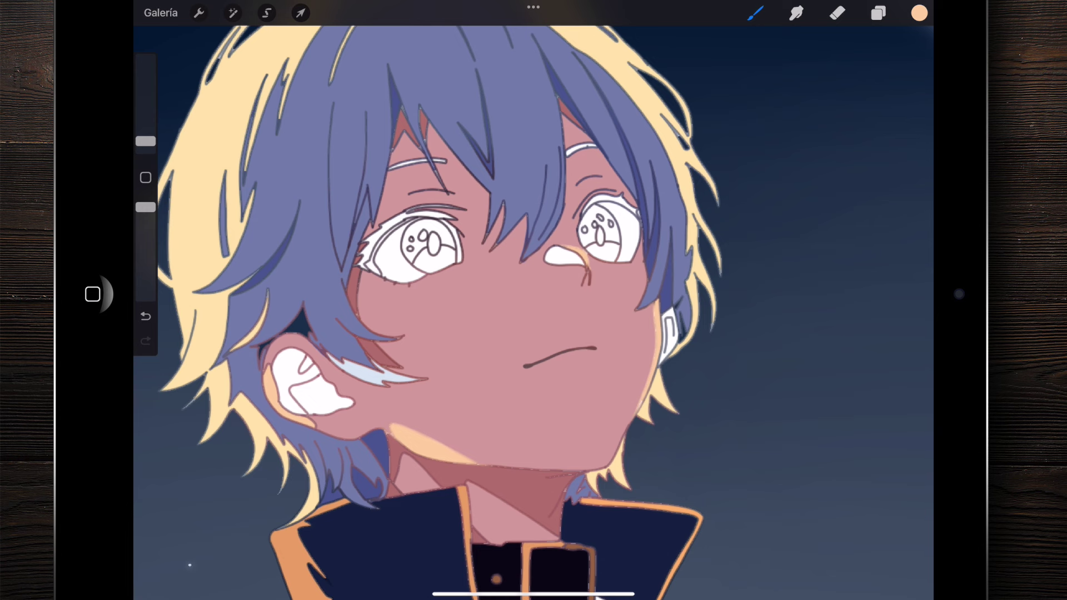
left_click(919, 12)
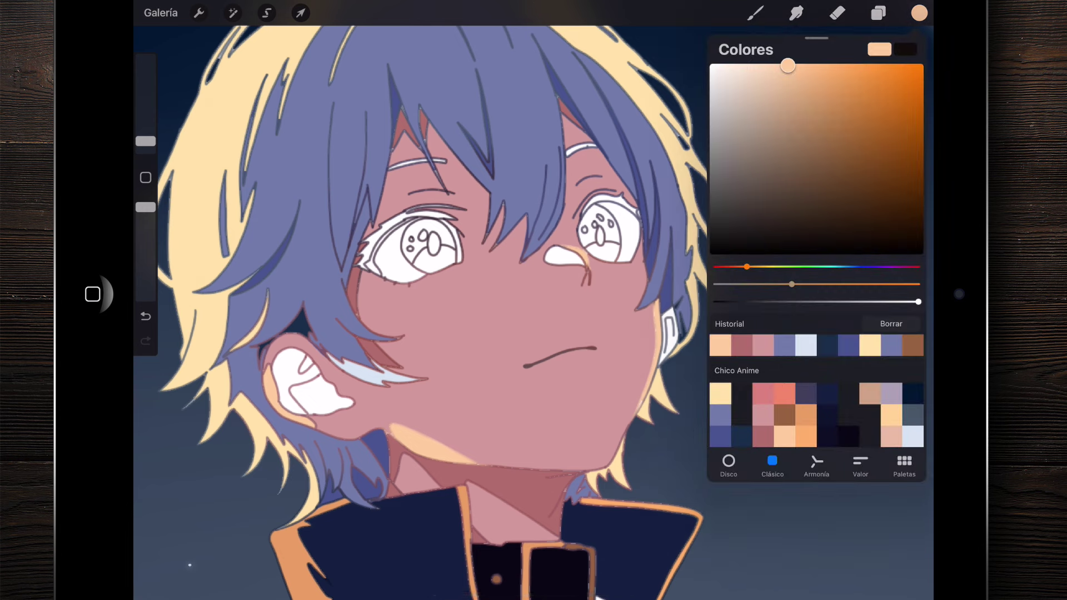
left_click(763, 393)
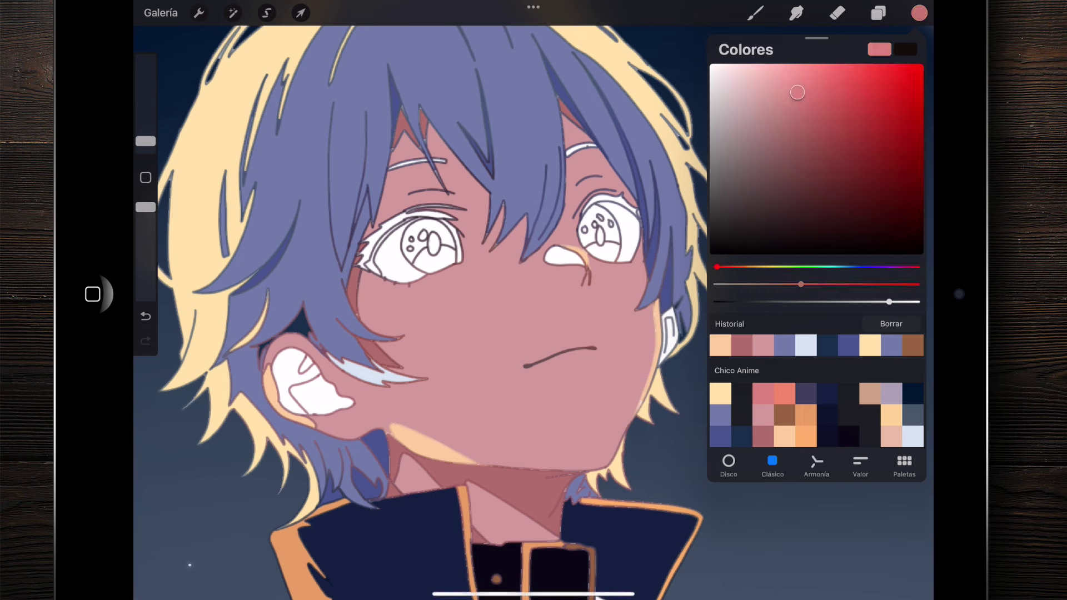
Step: Fill the nose shape and the inner left ear with the rose pink
left_click(755, 13)
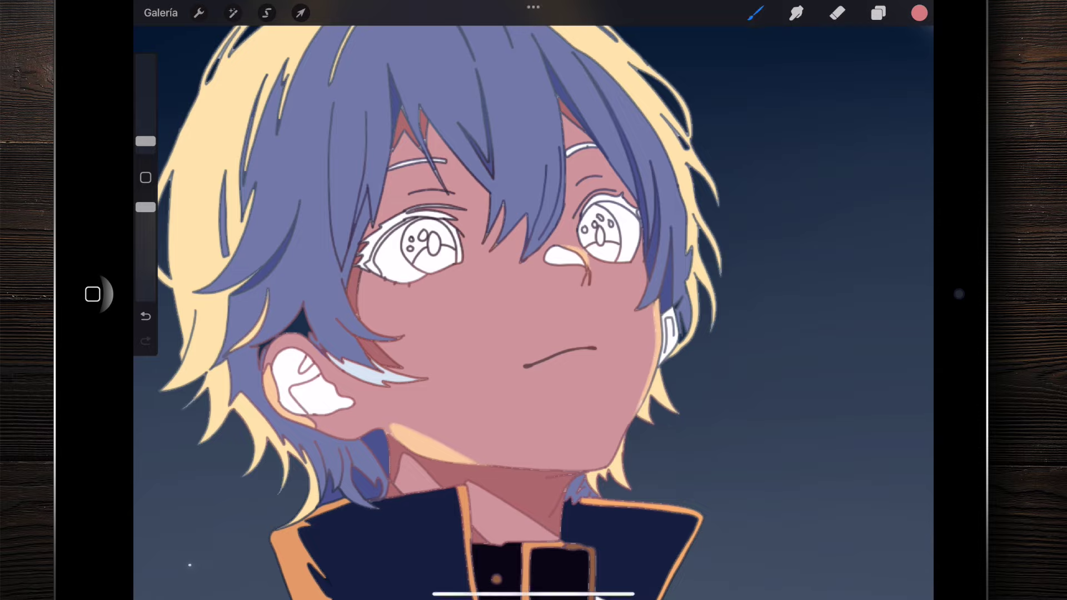
scroll(572, 231, "up", 5)
left_click_drag(919, 12, 550, 311)
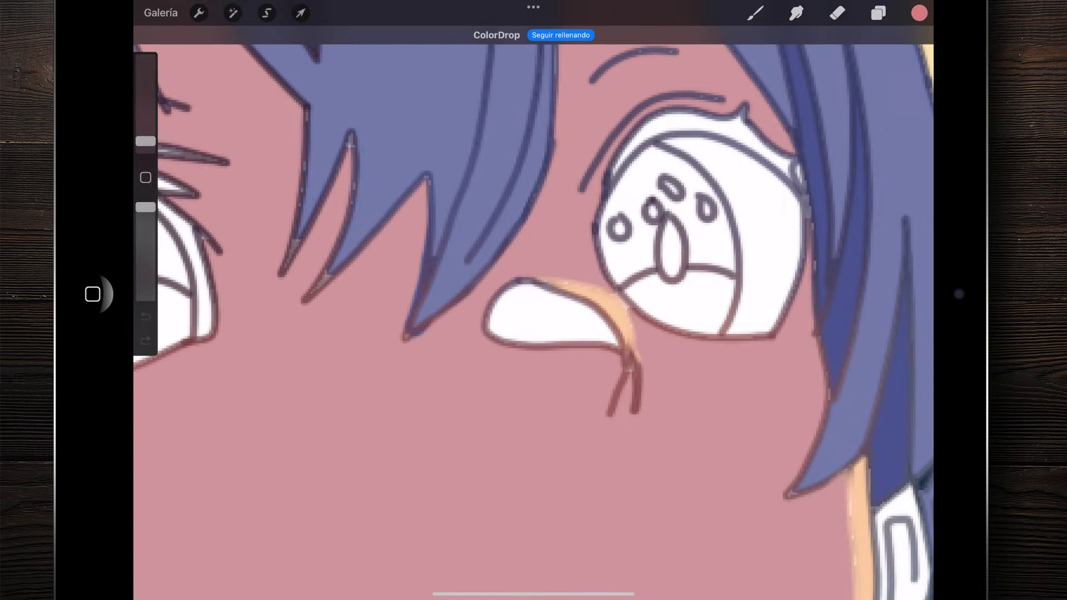
scroll(533, 300, "down", 5)
scroll(333, 344, "up", 1)
scroll(333, 344, "up", 2)
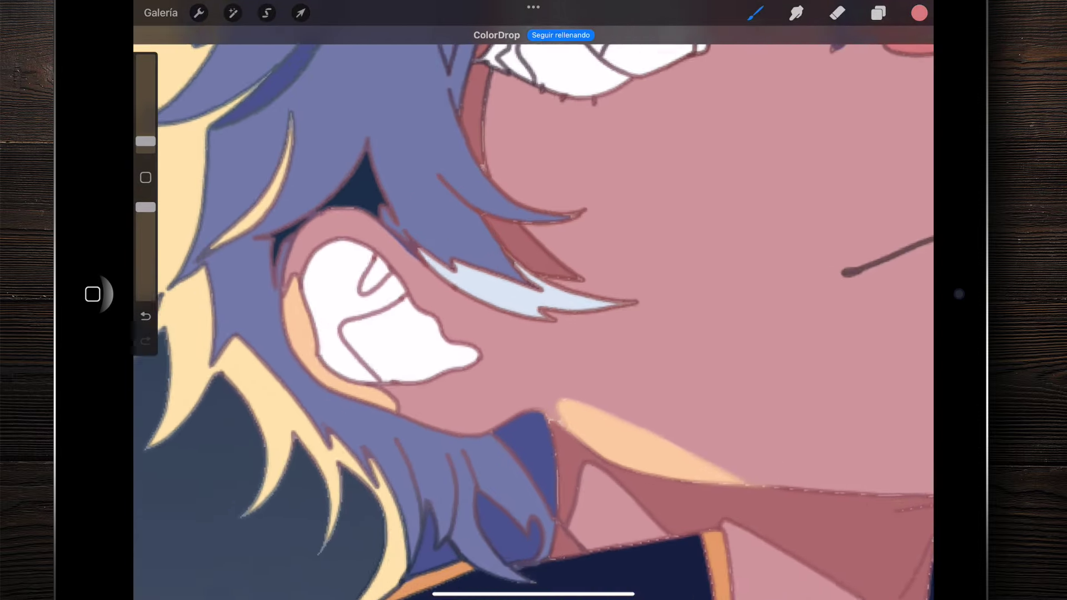
scroll(334, 344, "up", 2)
left_click_drag(919, 13, 405, 279)
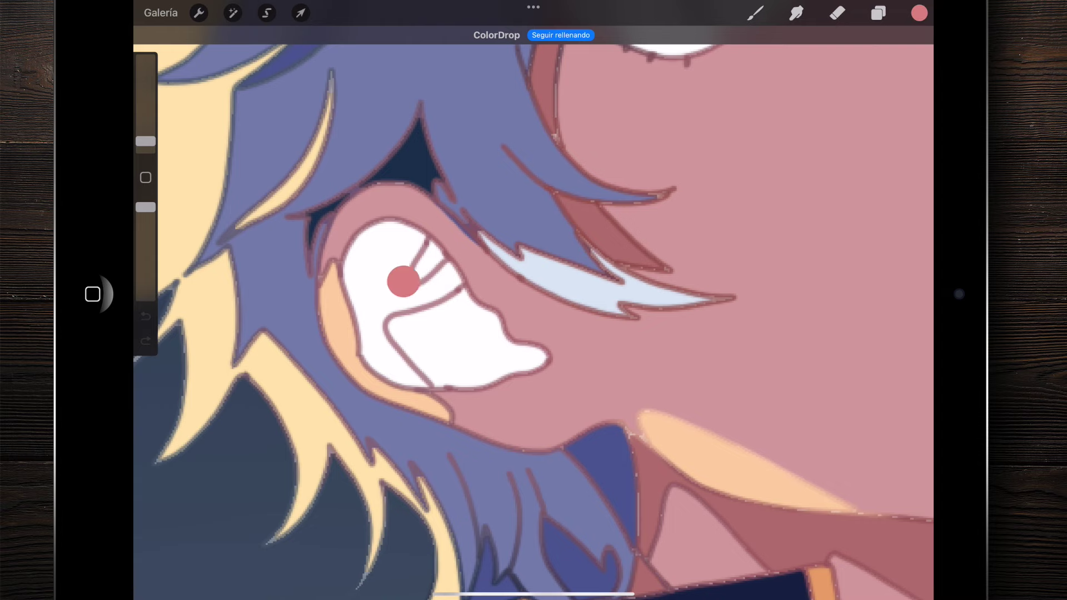
Step: Fill the white piece beside the right ear with the rose pink
scroll(533, 300, "down", 2)
scroll(533, 300, "down", 2)
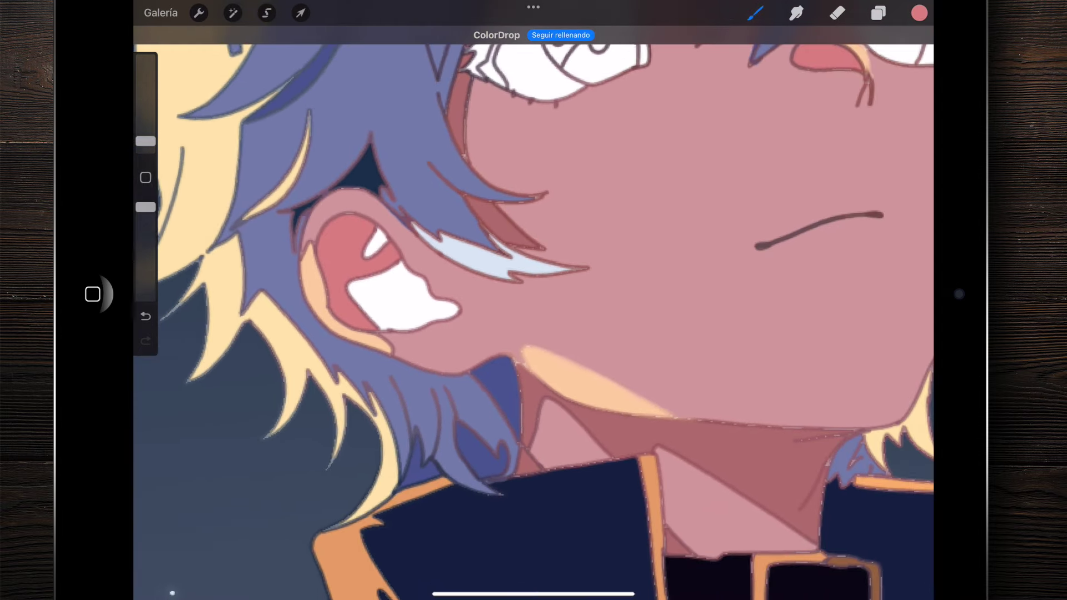
scroll(533, 300, "down", 2)
scroll(533, 300, "down", 1)
scroll(450, 300, "up", 2)
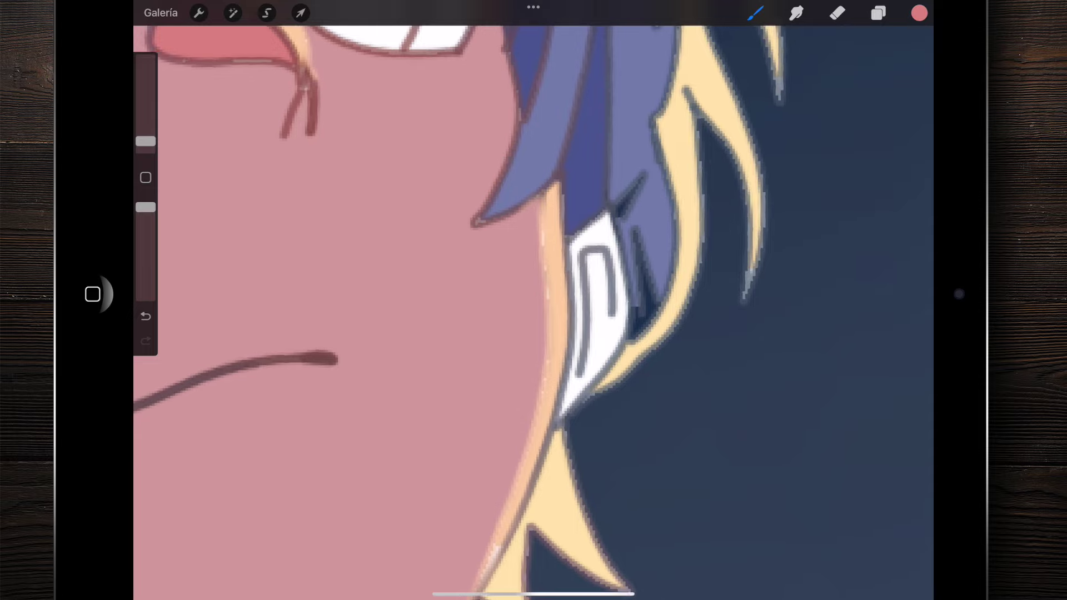
left_click_drag(919, 13, 593, 328)
scroll(533, 300, "down", 5)
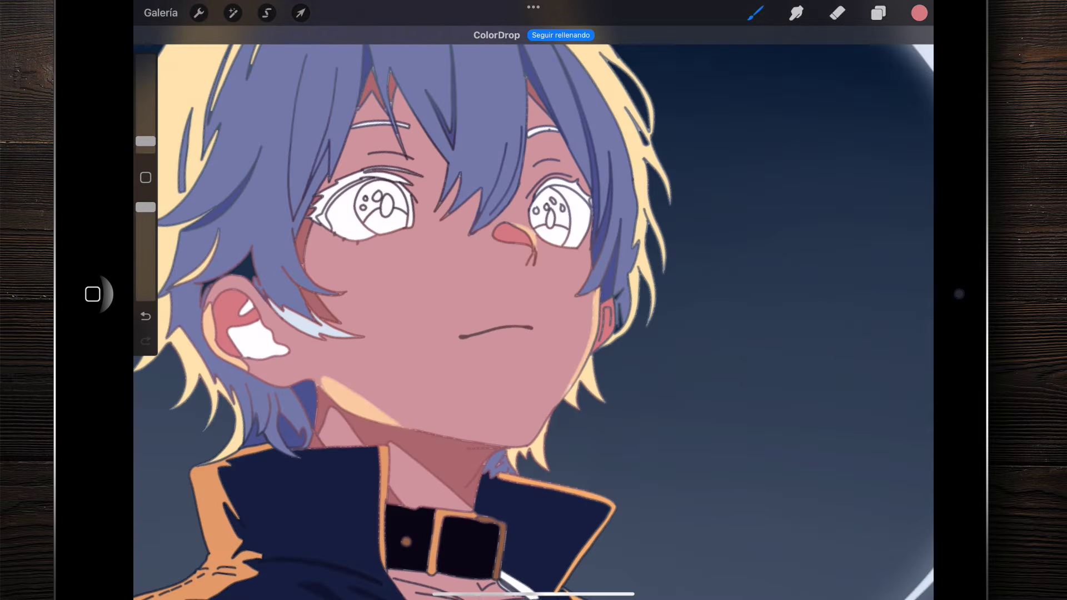
scroll(534, 300, "up", 2)
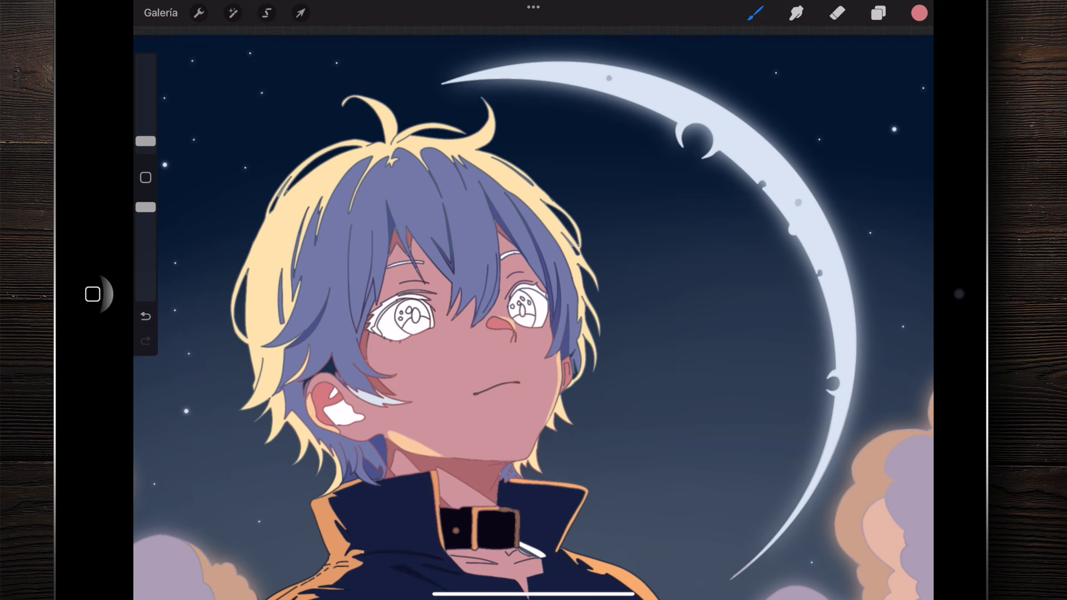
Step: Choose a darker pink and fill the inner ear and its small white shape
left_click(919, 13)
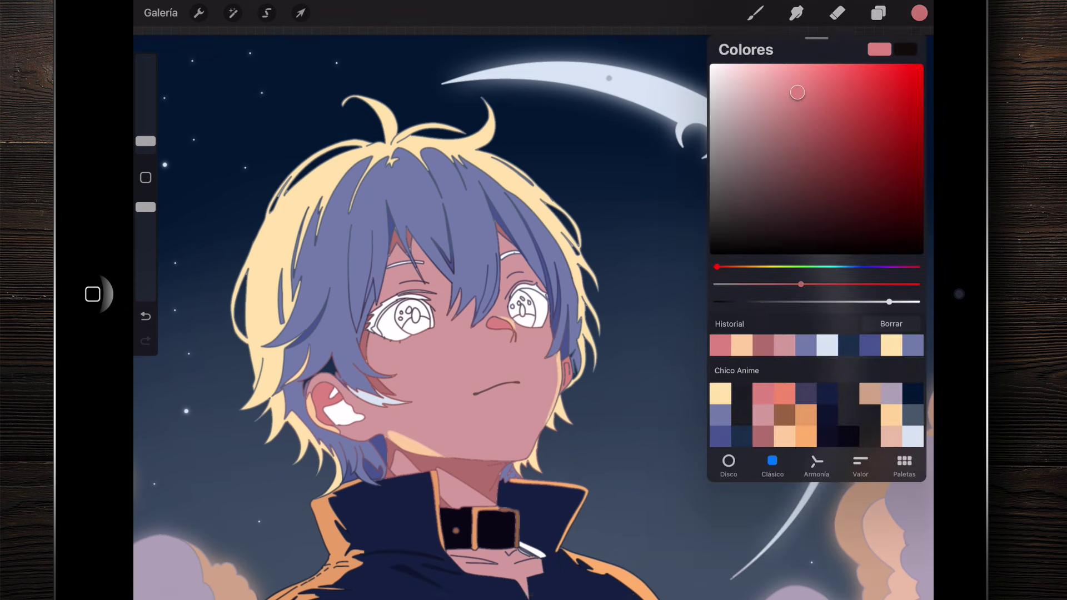
left_click(762, 436)
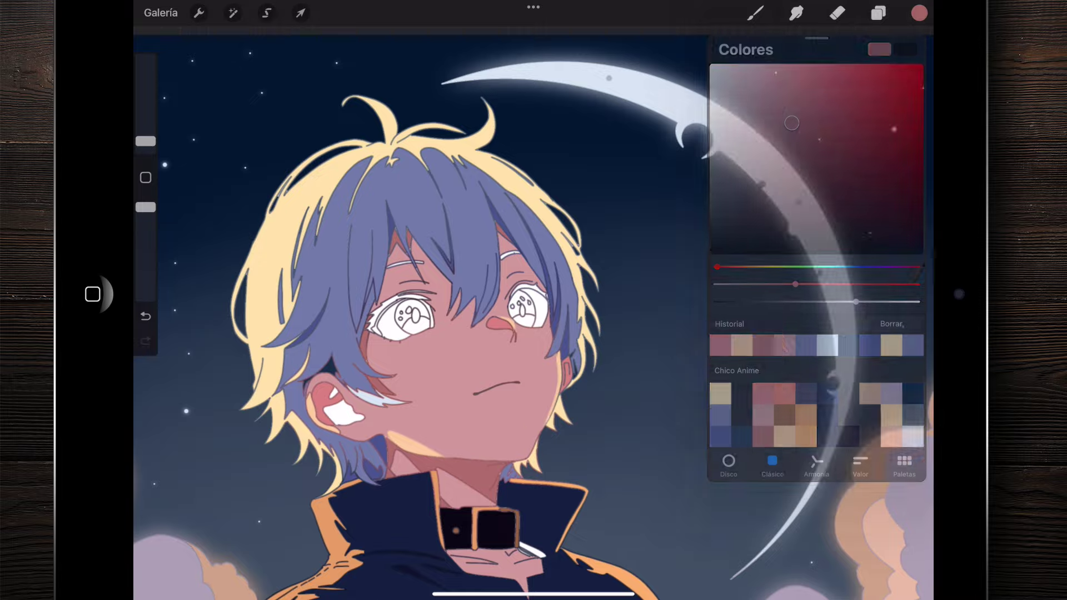
scroll(339, 400, "up", 5)
left_click_drag(919, 13, 524, 369)
left_click_drag(919, 13, 463, 244)
Step: Review the portrait and sample the black of the collar buckle
scroll(533, 311, "down", 5)
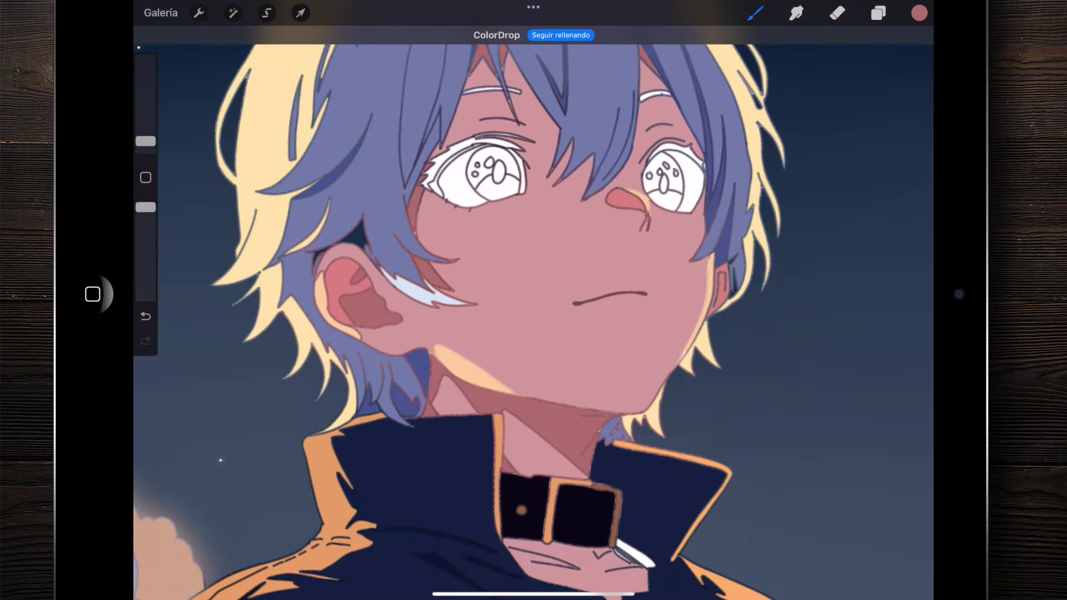
scroll(533, 312, "down", 3)
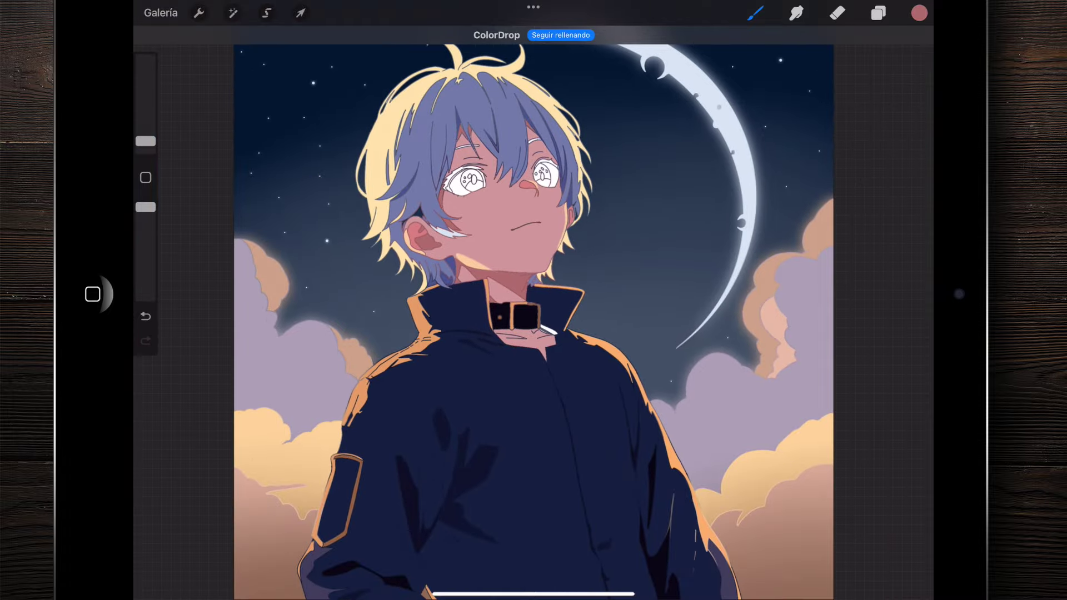
scroll(499, 250, "up", 2)
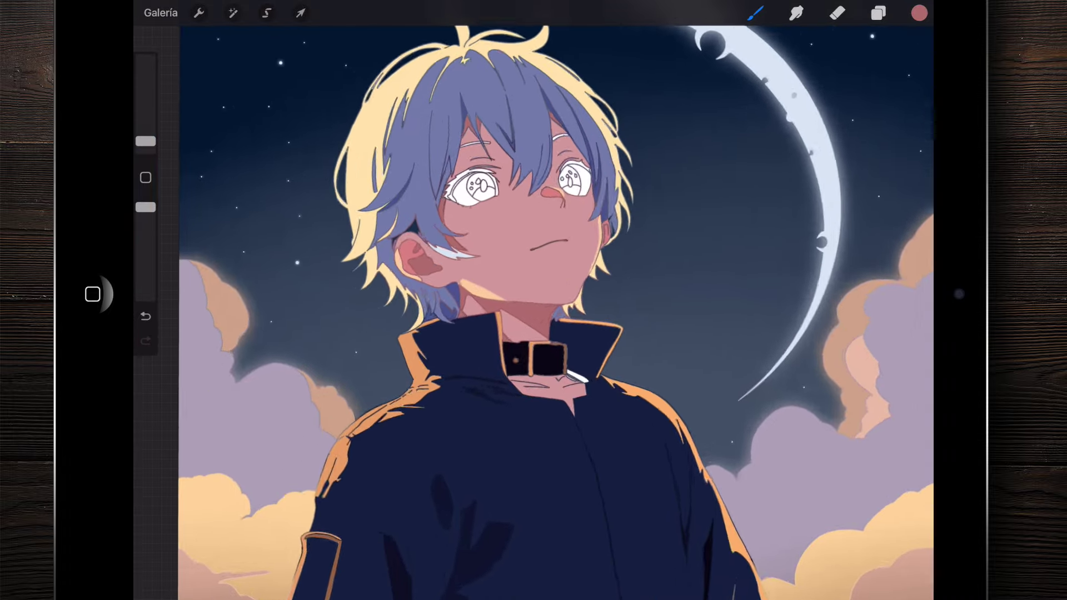
scroll(500, 250, "up", 3)
scroll(500, 250, "up", 2)
scroll(533, 300, "down", 1)
scroll(533, 300, "down", 2)
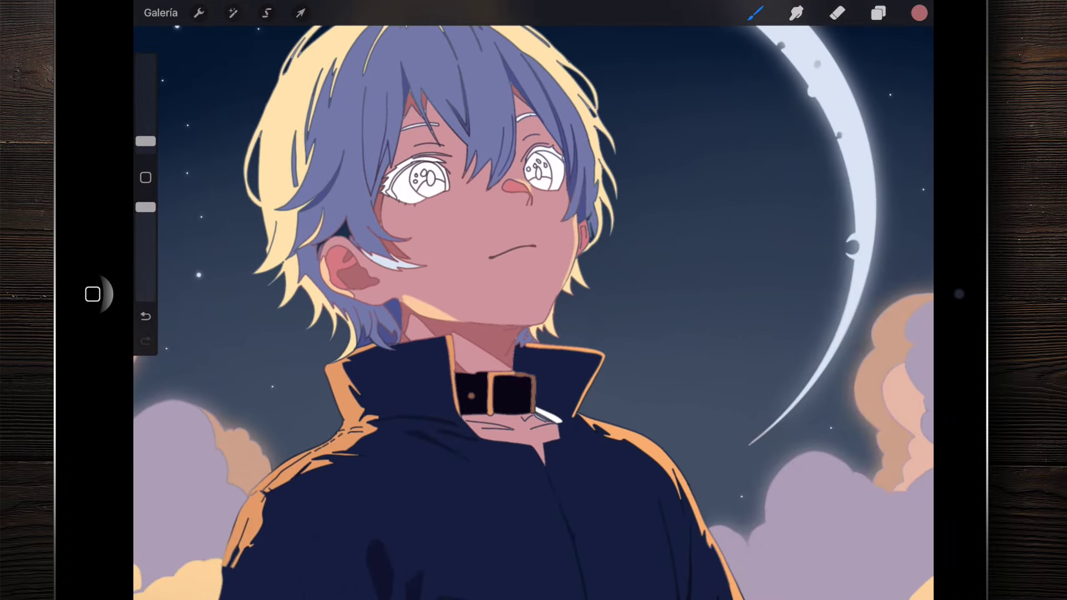
scroll(500, 378, "up", 5)
scroll(472, 333, "up", 3)
left_click(443, 316)
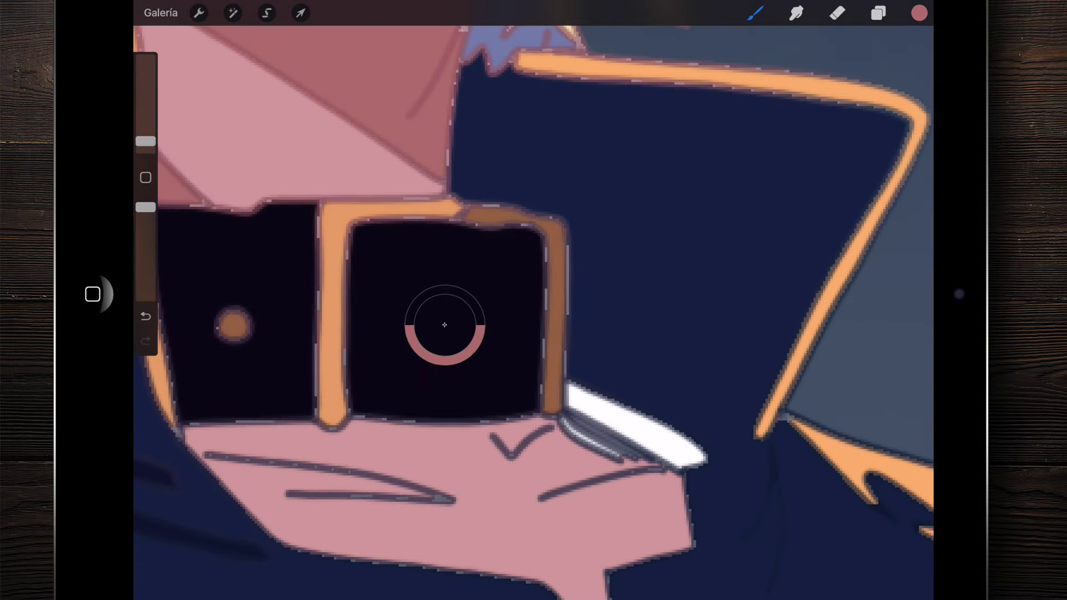
Step: Drop black into the white collar stripe
left_click_drag(917, 14, 644, 428)
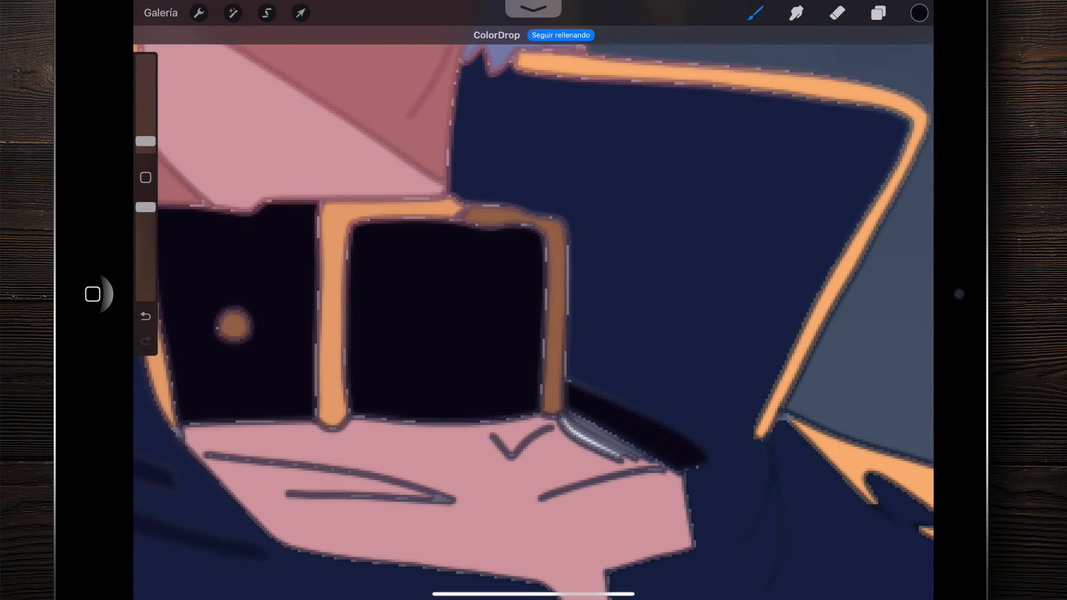
scroll(533, 300, "down", 5)
scroll(533, 300, "down", 2)
scroll(533, 300, "down", 5)
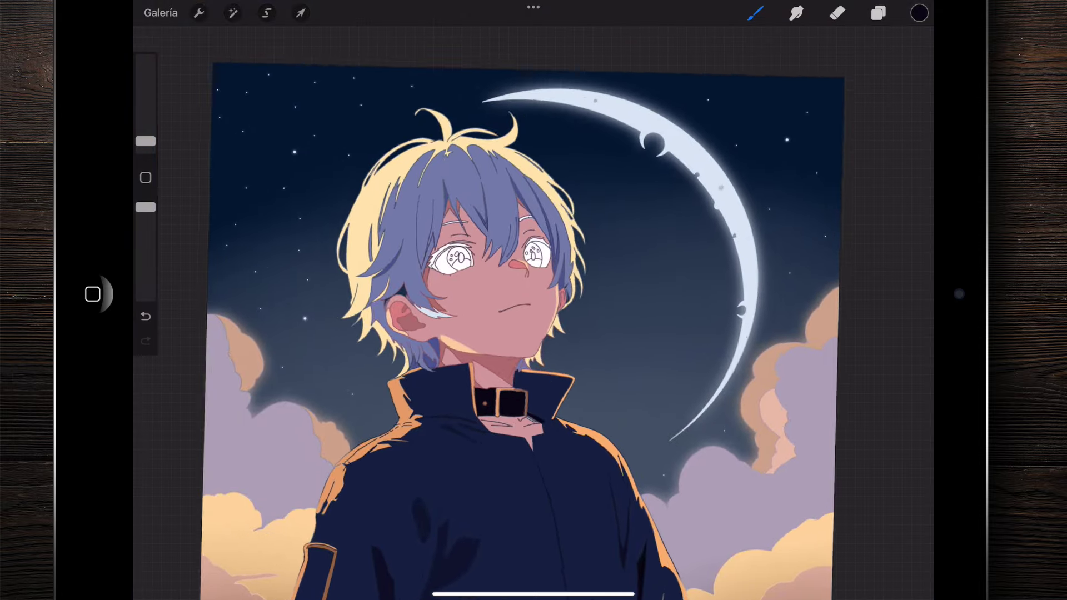
scroll(500, 267, "up", 5)
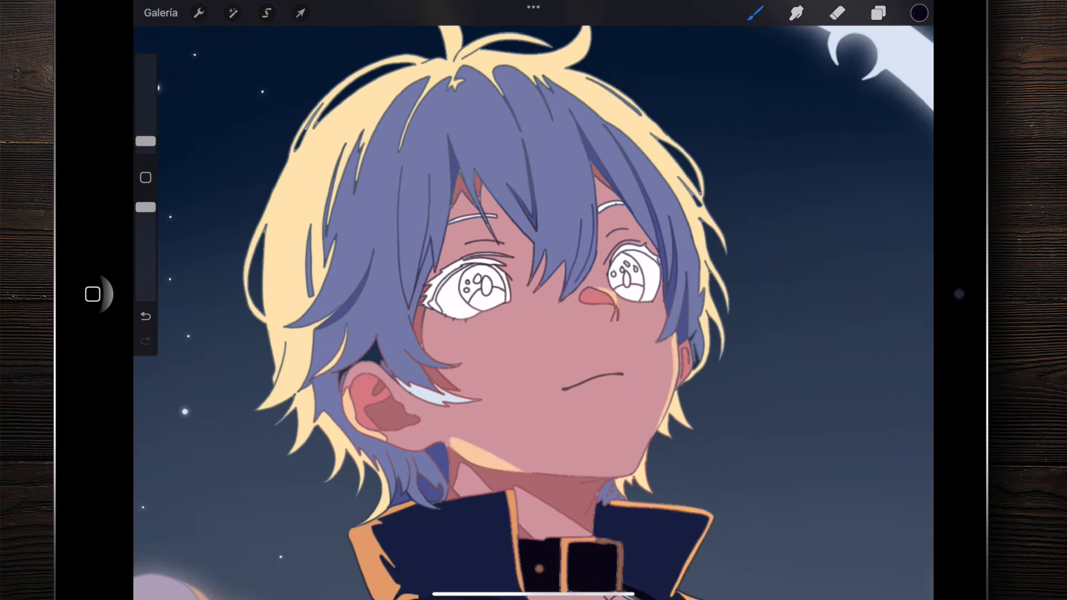
scroll(498, 119, "up", 2)
scroll(498, 120, "up", 3)
scroll(498, 119, "up", 2)
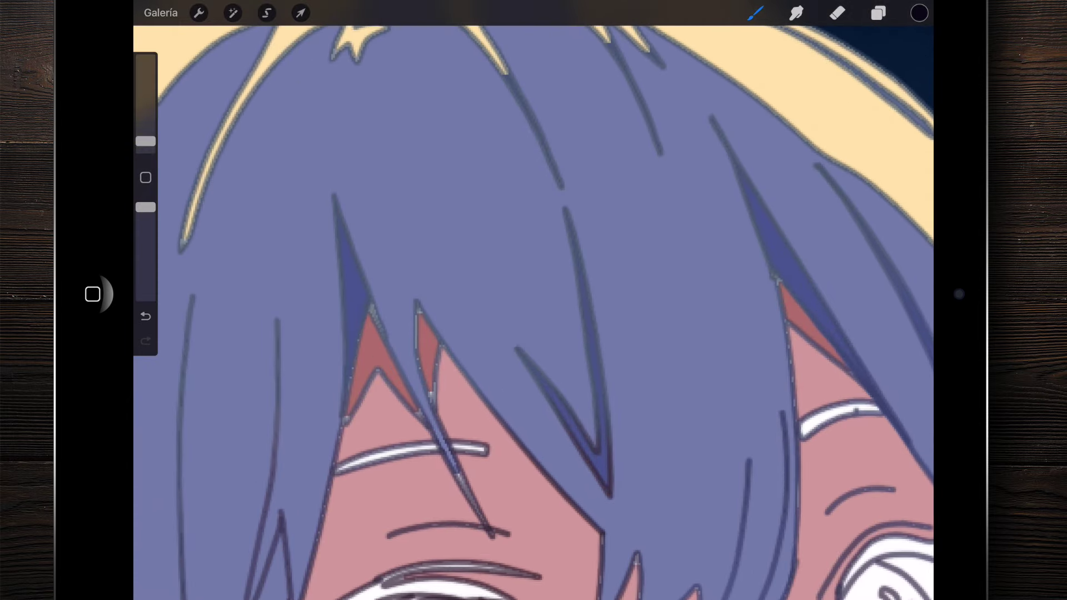
Step: Sample the purple-blue hair colour, then undo a trial ColorDrop that flooded the canvas
left_click_drag(499, 214, 481, 206)
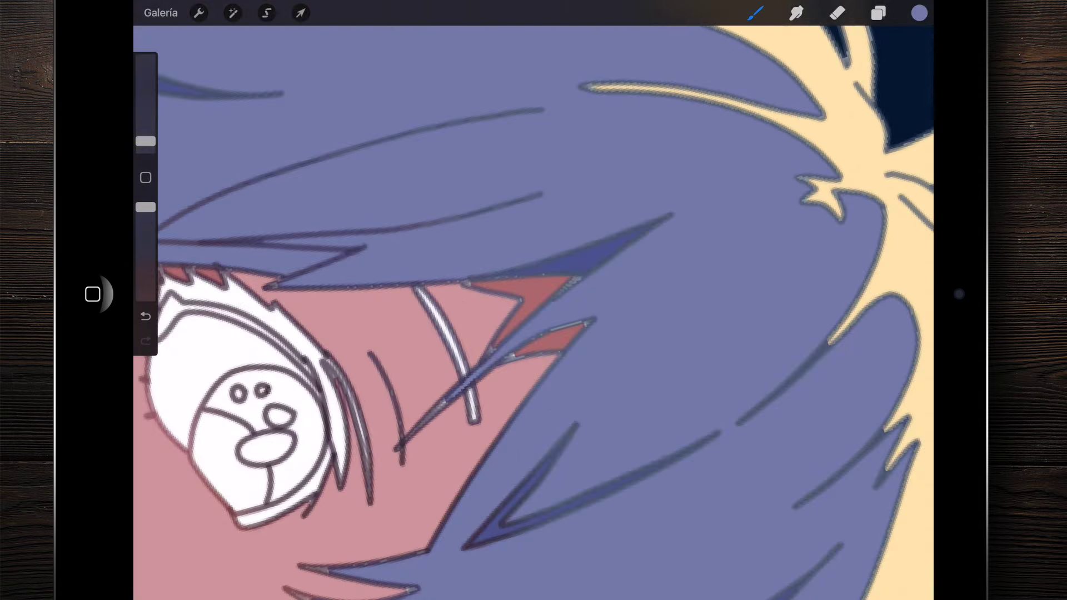
scroll(498, 278, "up", 3)
scroll(498, 278, "up", 2)
left_click_drag(917, 14, 467, 323)
key("ctrl+z")
Step: Zoom out to view the whole illustration and open the layer list
scroll(533, 300, "down", 3)
scroll(534, 300, "down", 3)
scroll(533, 300, "up", 2)
scroll(533, 300, "down", 2)
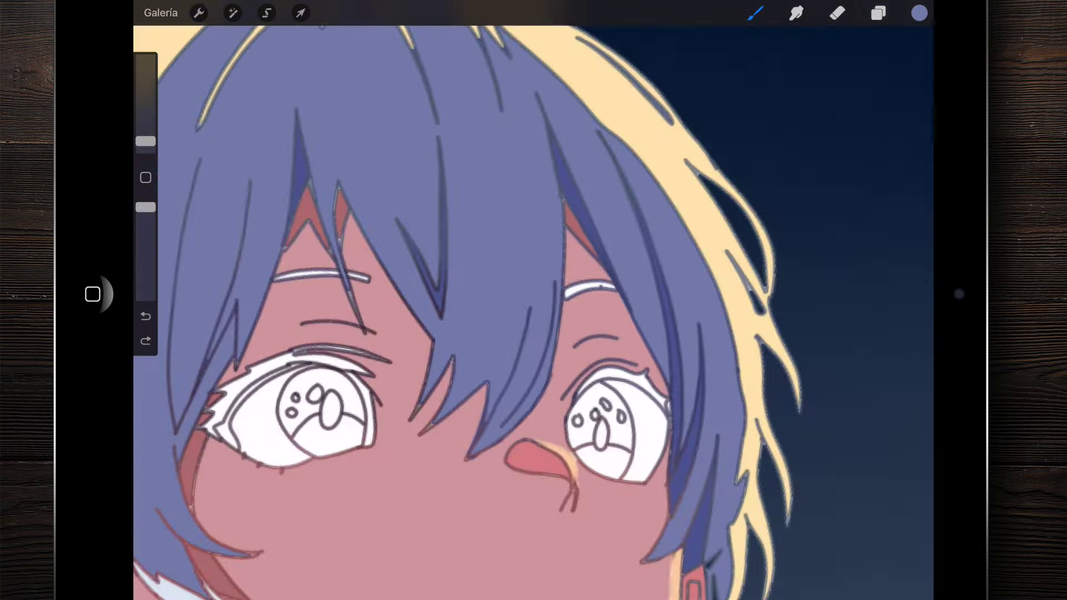
scroll(534, 300, "down", 3)
scroll(534, 300, "down", 3)
scroll(533, 300, "down", 1)
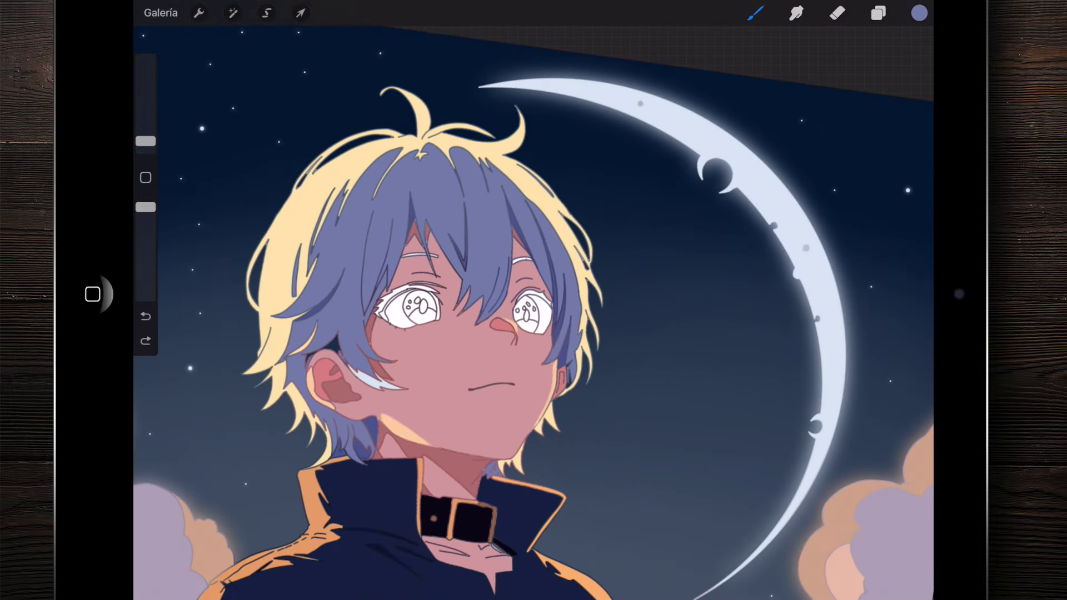
left_click(878, 12)
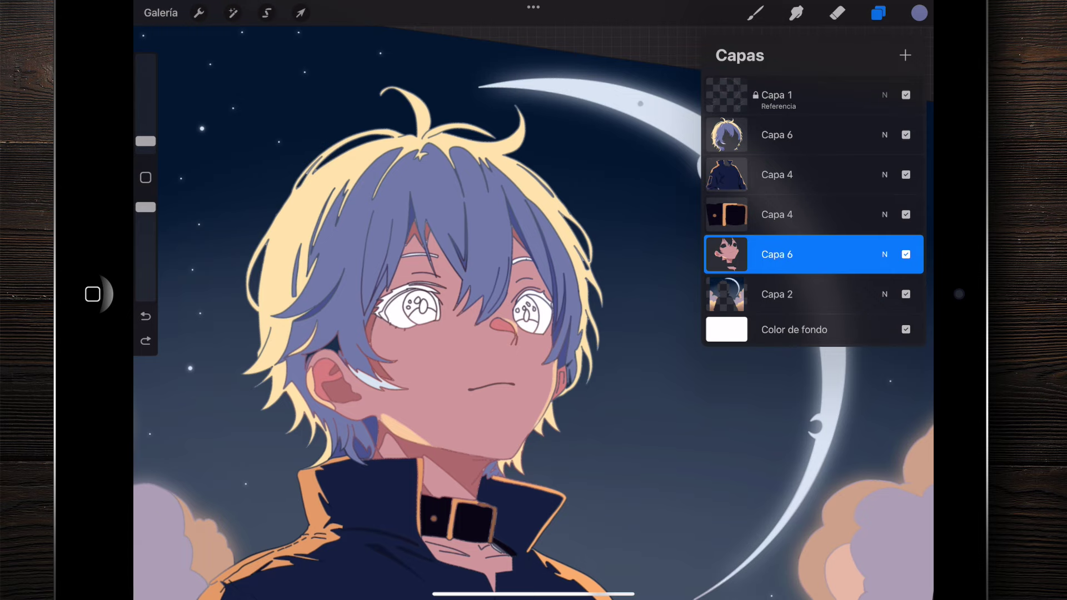
Step: Add a new empty layer, Capa 7, above Capa 2
left_click(778, 294)
left_click(905, 55)
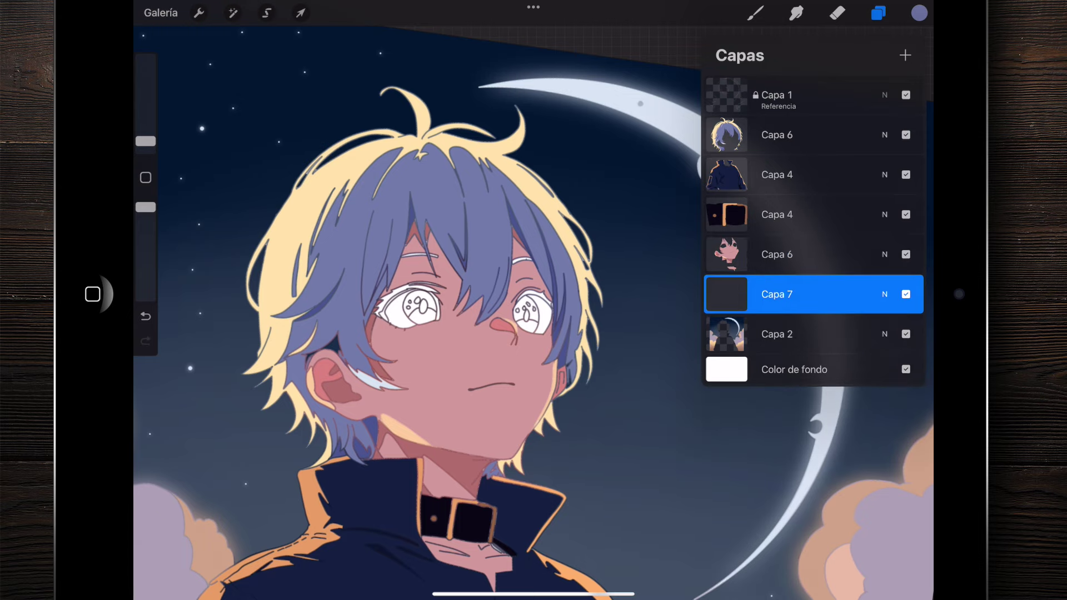
left_click(755, 13)
scroll(533, 300, "up", 3)
scroll(533, 300, "up", 3)
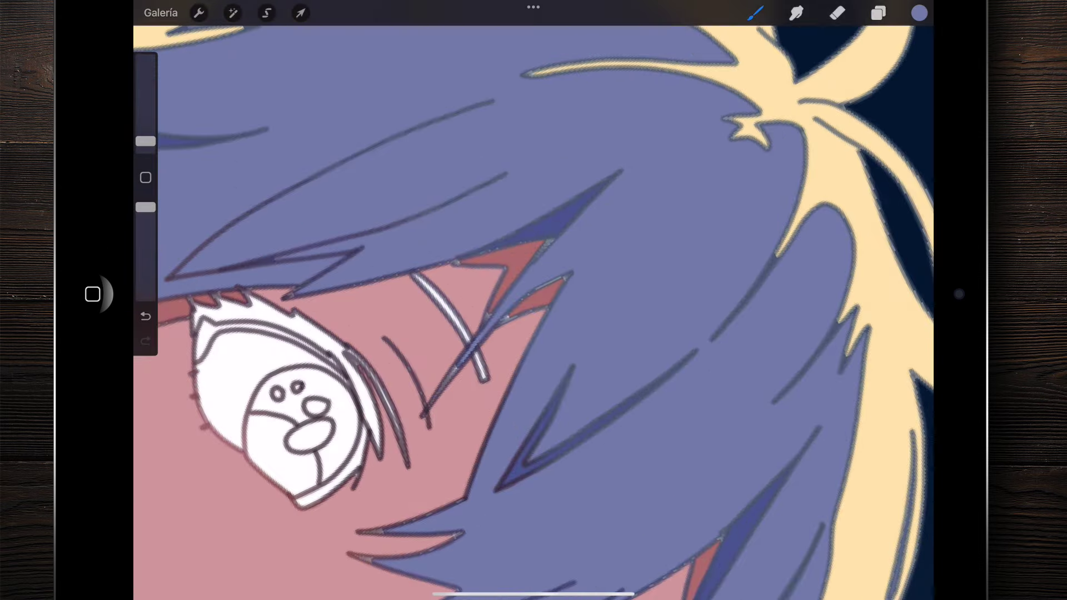
scroll(533, 300, "up", 3)
Step: Paint hair colour down the white strands above the eyes
left_click_drag(411, 266, 528, 469)
scroll(534, 300, "up", 3)
scroll(533, 300, "down", 2)
left_click_drag(499, 338, 492, 441)
scroll(533, 300, "down", 2)
scroll(534, 300, "up", 2)
scroll(534, 300, "down", 3)
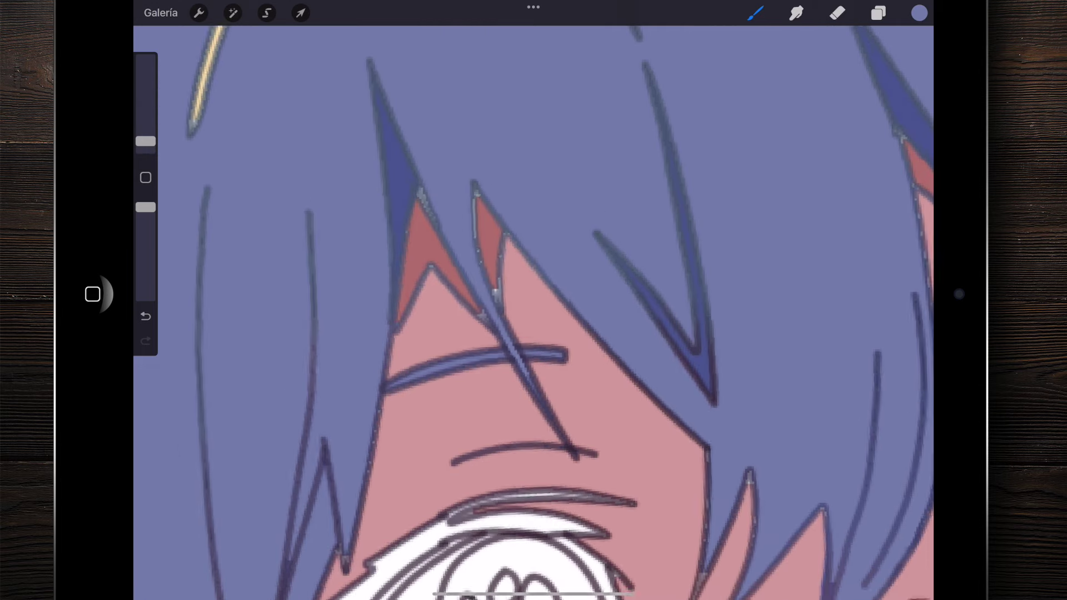
scroll(533, 300, "up", 2)
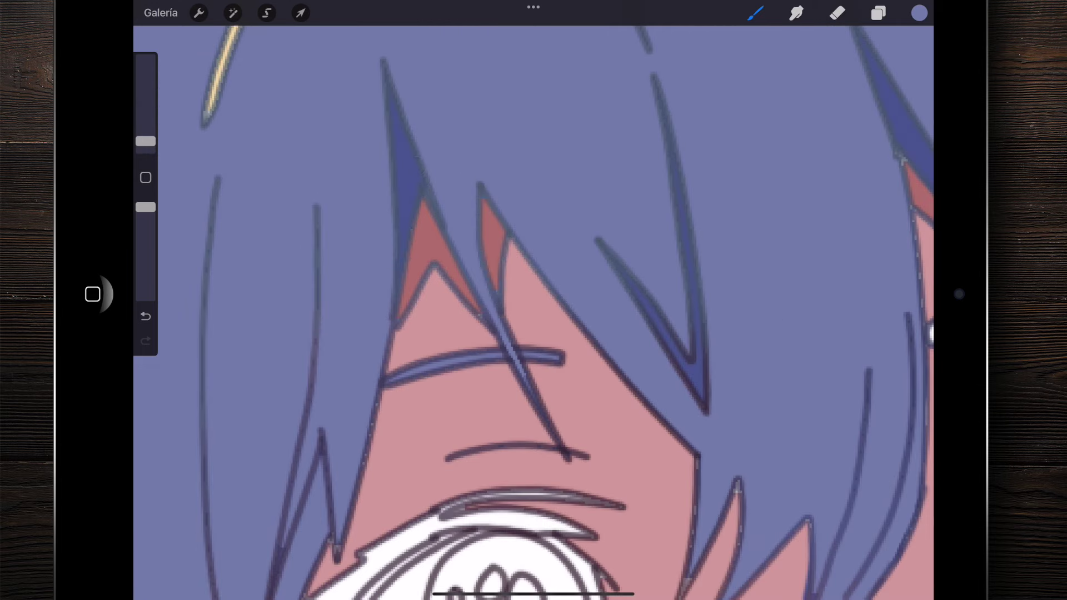
scroll(533, 300, "down", 3)
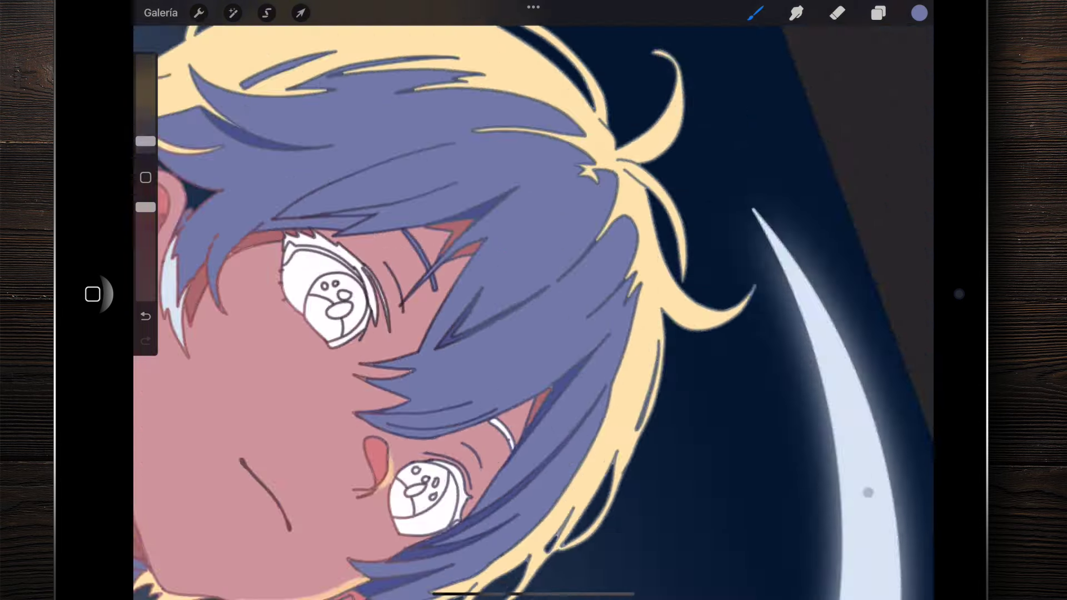
scroll(533, 300, "up", 3)
Step: Cover the rest of the fringe strand in hair colour
left_click_drag(458, 328, 511, 409)
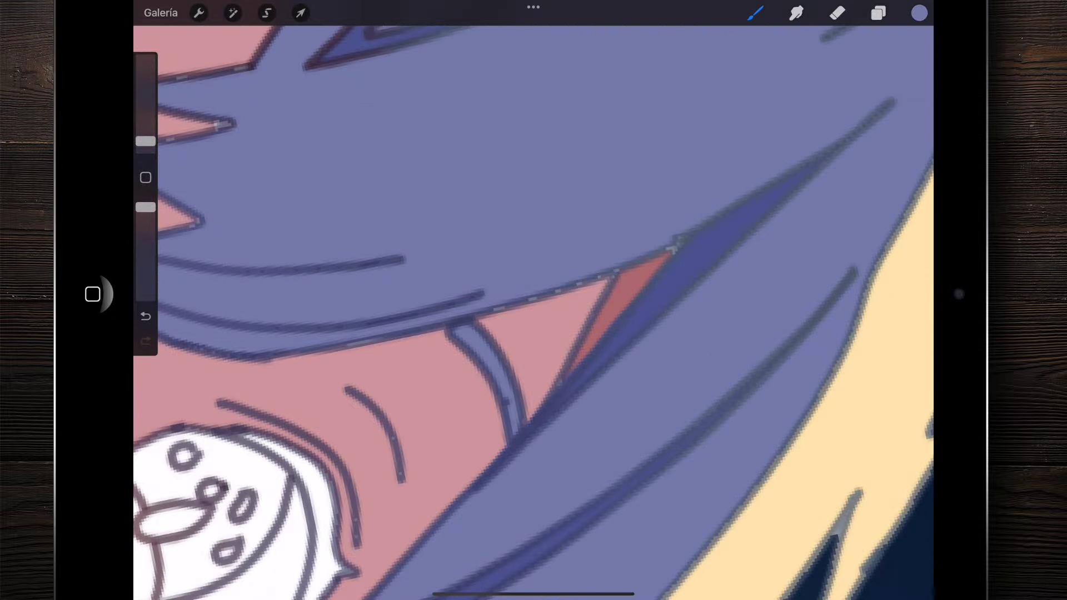
scroll(534, 300, "down", 1)
scroll(534, 300, "down", 3)
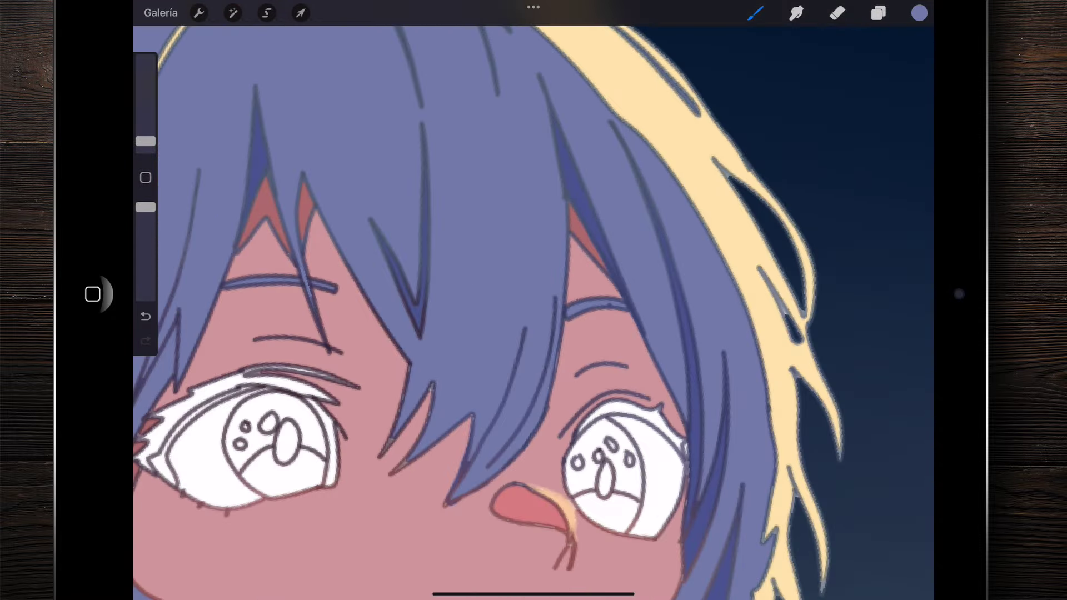
scroll(534, 300, "up", 3)
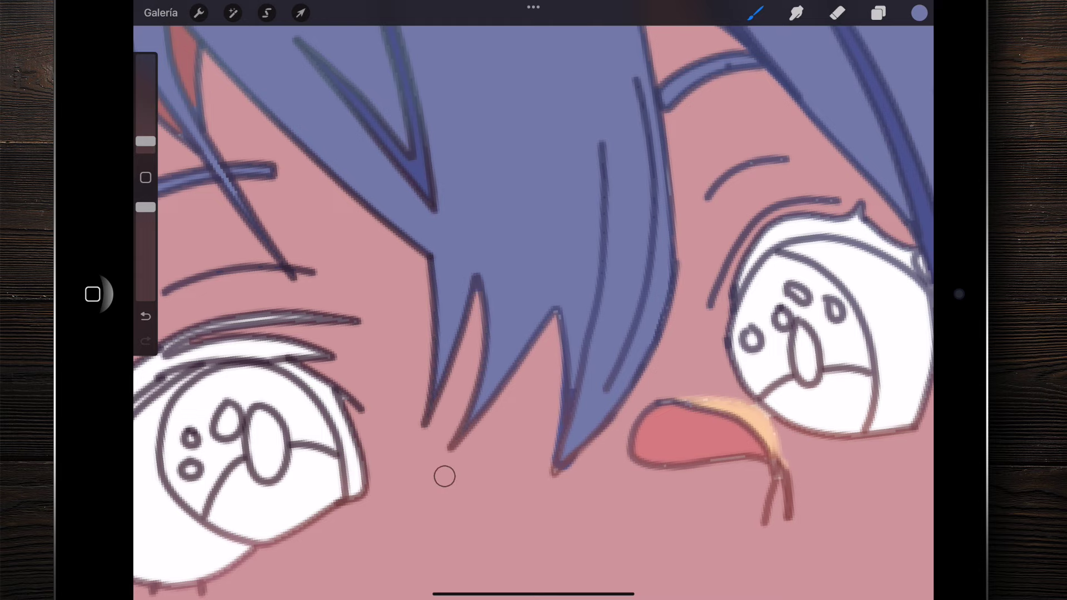
scroll(533, 300, "down", 3)
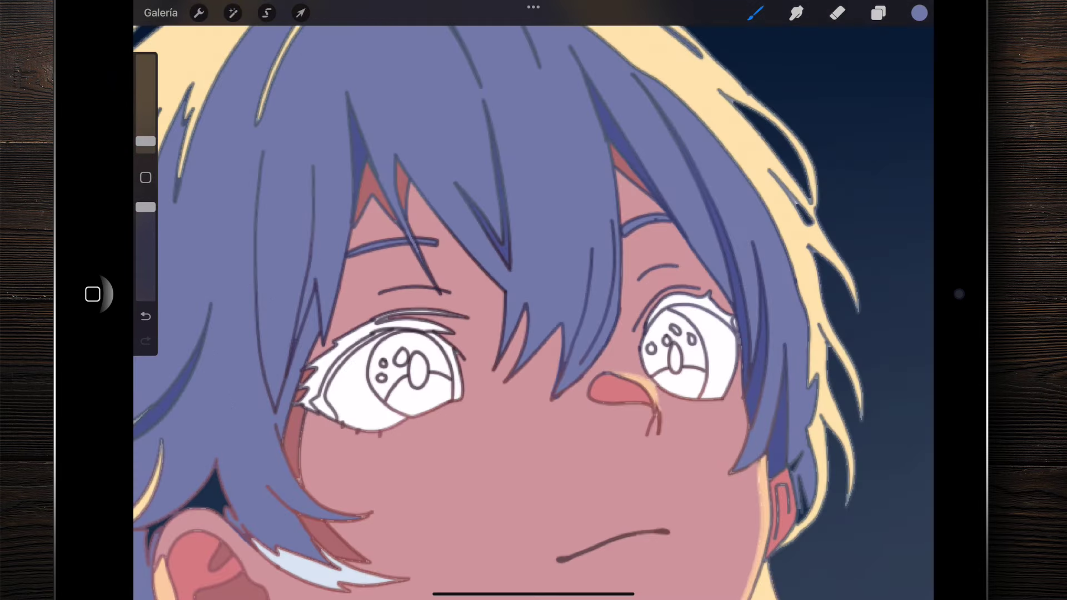
scroll(364, 459, "up", 2)
scroll(364, 459, "up", 2)
scroll(365, 459, "up", 1)
scroll(533, 300, "down", 2)
scroll(533, 300, "down", 2)
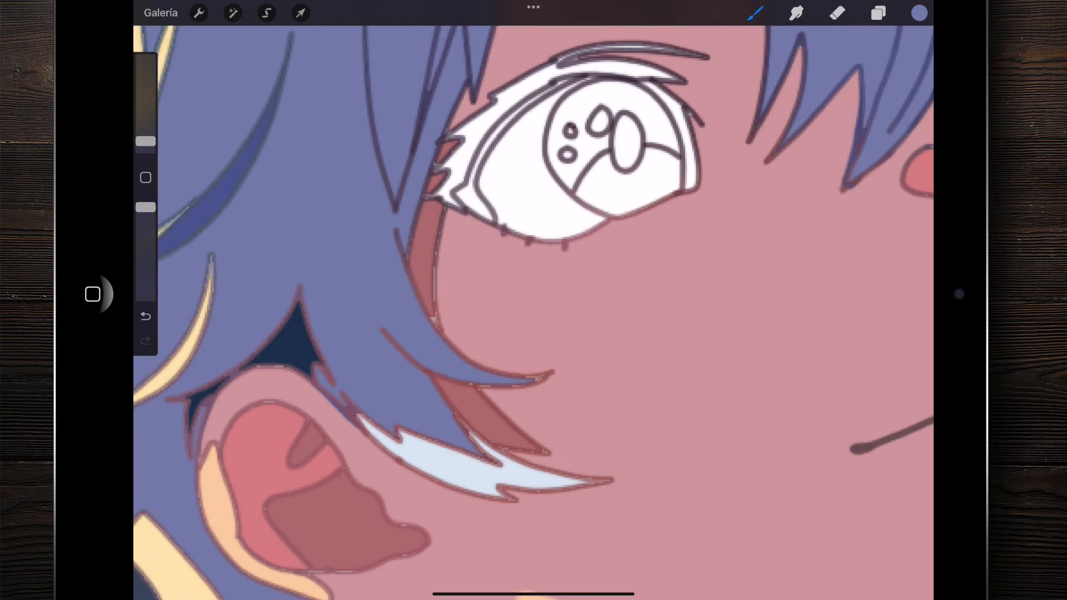
scroll(533, 300, "down", 2)
scroll(533, 300, "down", 2)
scroll(533, 300, "down", 1)
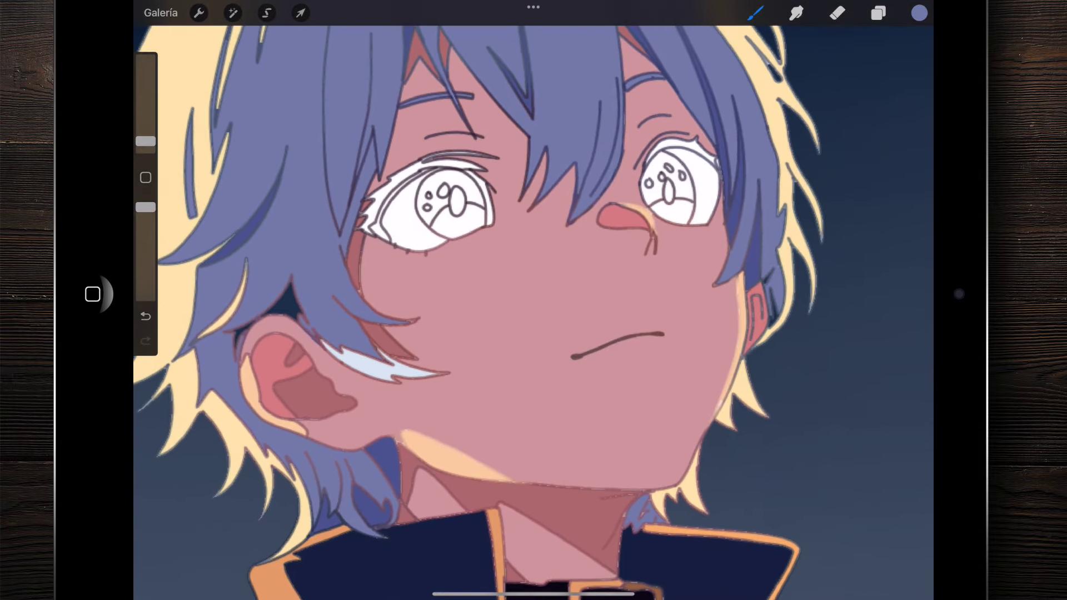
scroll(533, 300, "down", 1)
scroll(534, 300, "down", 1)
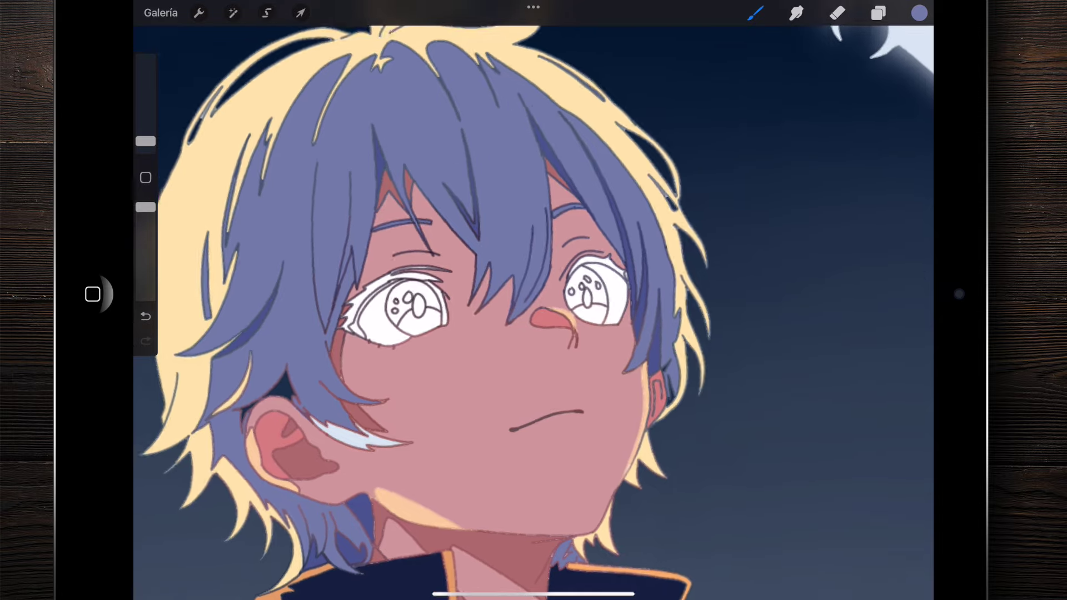
scroll(389, 355, "up", 5)
scroll(533, 300, "down", 5)
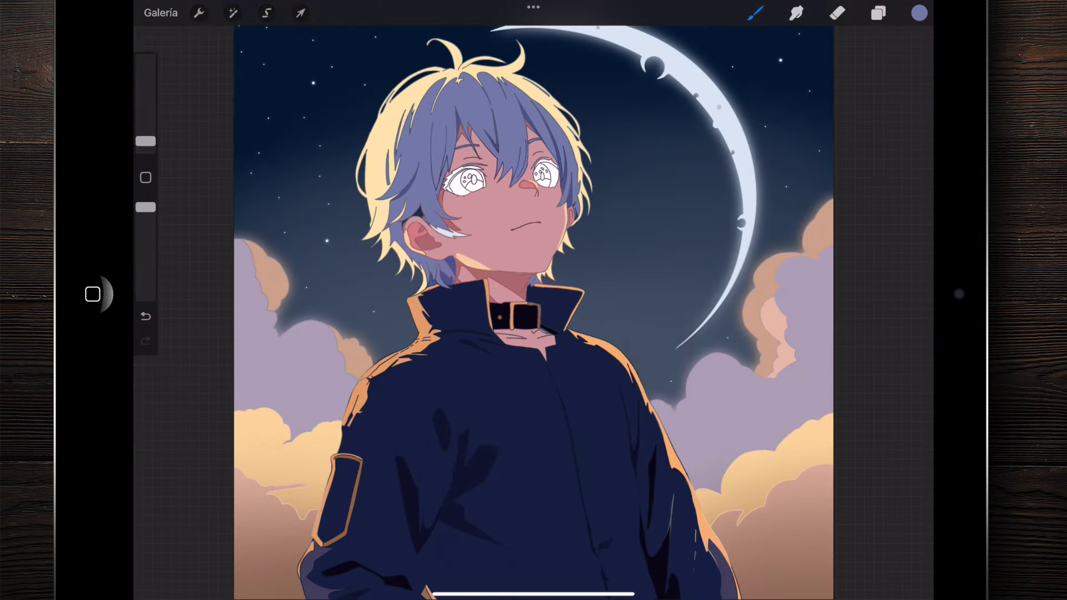
scroll(533, 223, "up", 1)
scroll(533, 222, "up", 3)
scroll(534, 222, "up", 1)
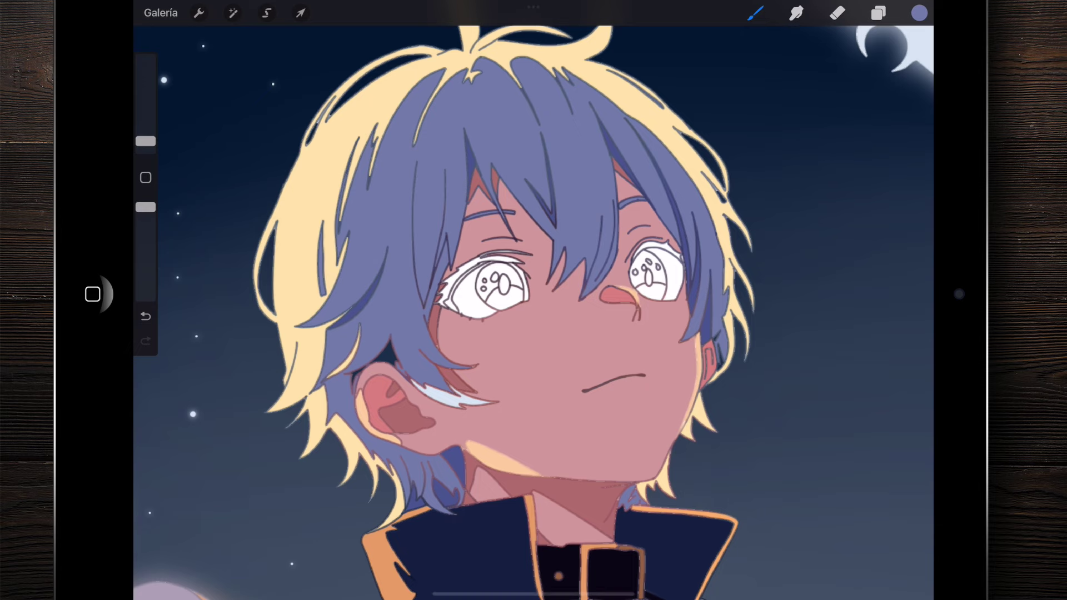
scroll(533, 300, "down", 2)
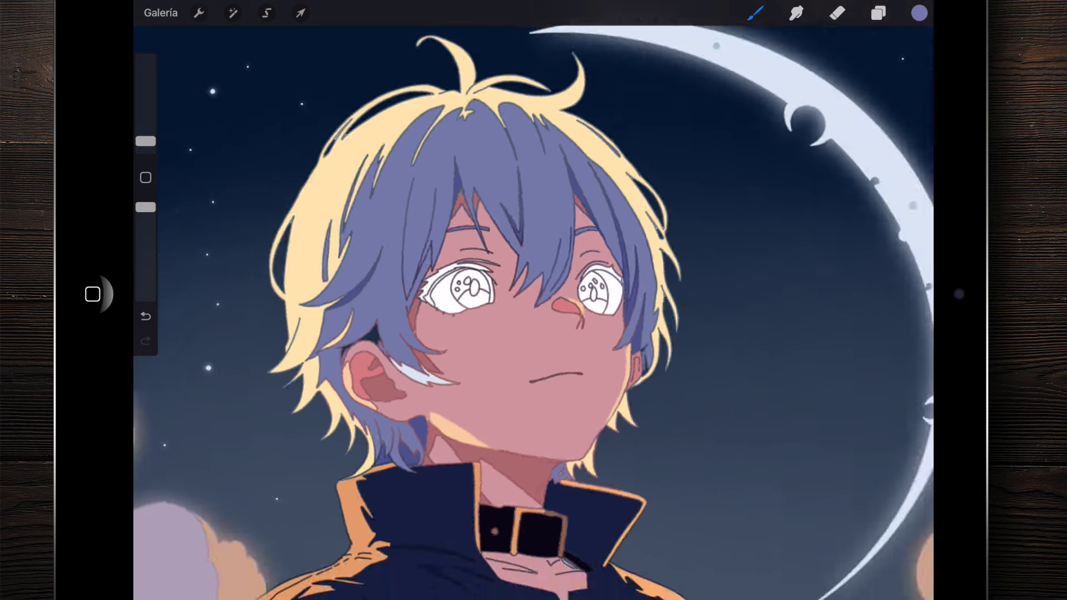
scroll(533, 300, "up", 2)
scroll(534, 300, "up", 2)
Step: Sample the dark navy from the collar belt and make Capa 6 the active layer
left_click(258, 495)
scroll(561, 239, "up", 3)
scroll(561, 239, "up", 2)
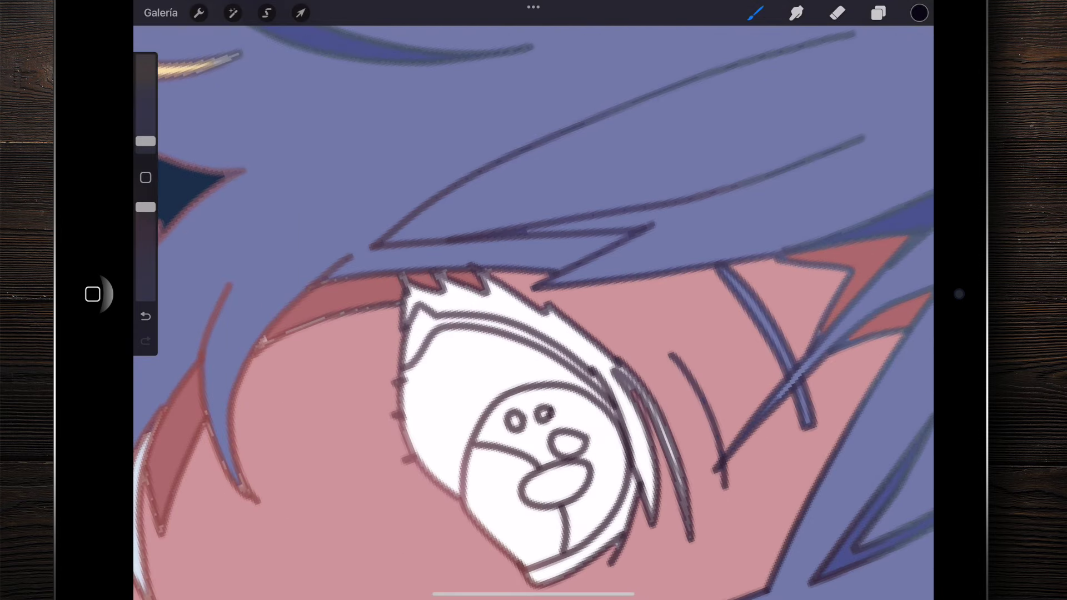
left_click(878, 13)
left_click(777, 254)
left_click(755, 13)
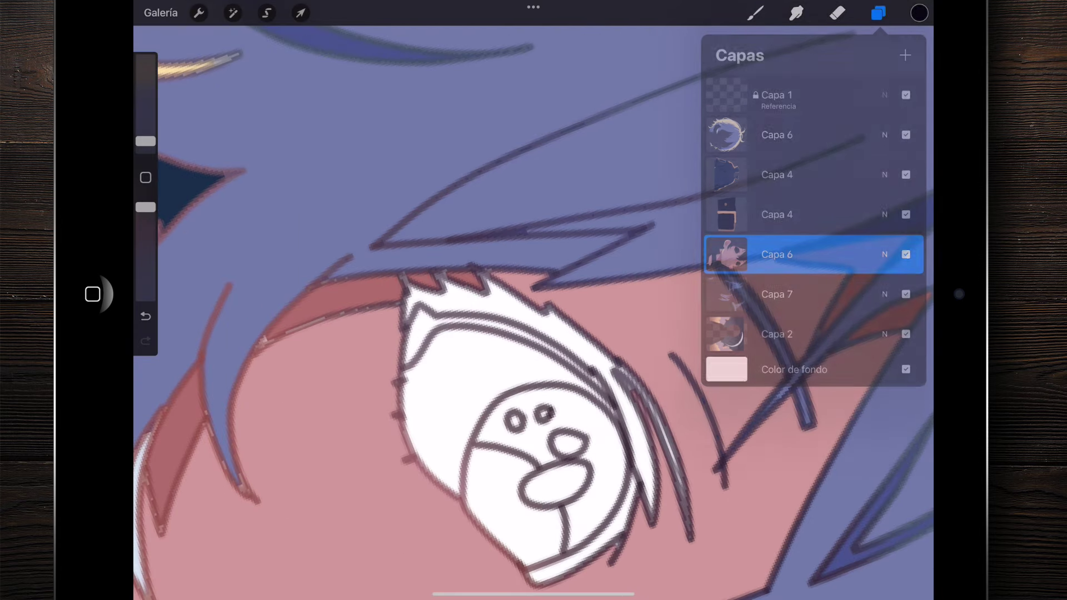
scroll(449, 263, "up", 3)
Step: Fill both eyes' upper lashes with the dark navy
left_click_drag(919, 13, 540, 310)
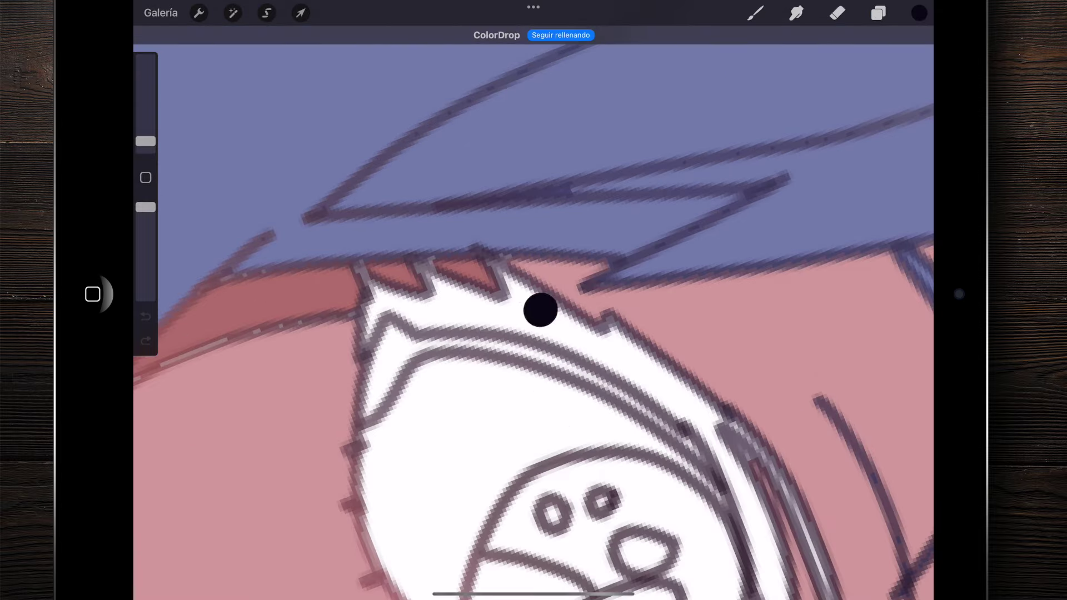
scroll(533, 312, "down", 3)
scroll(533, 311, "down", 3)
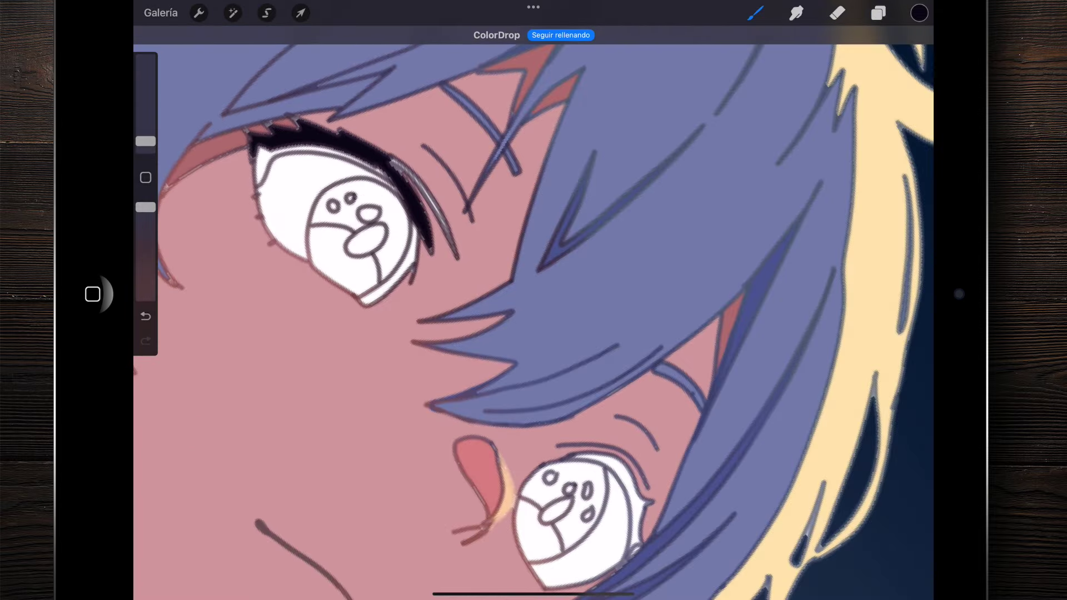
scroll(556, 445, "up", 5)
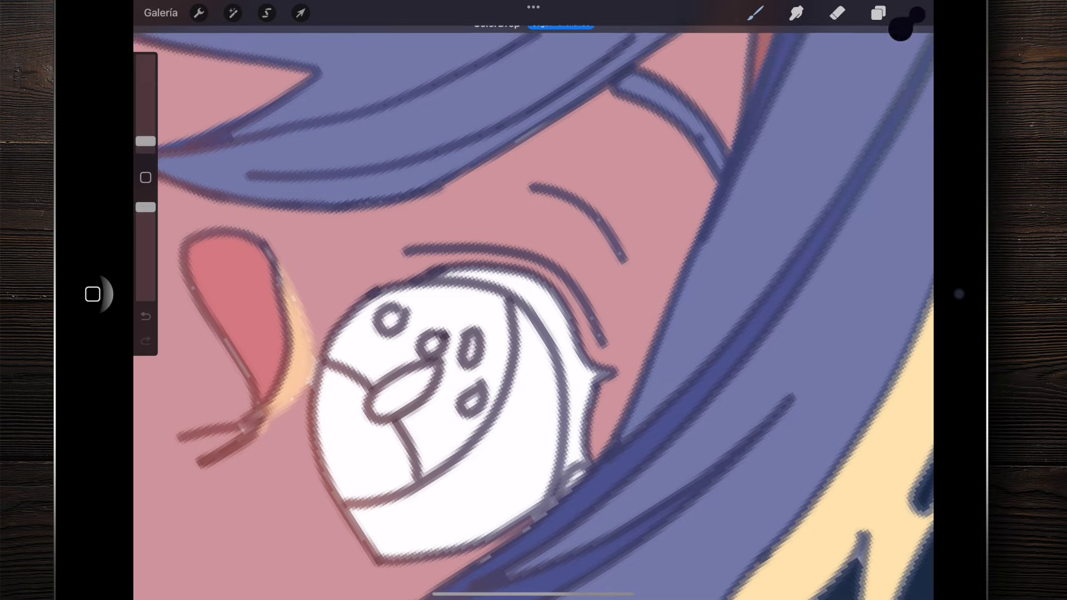
left_click_drag(919, 13, 554, 323)
scroll(533, 311, "down", 3)
scroll(533, 311, "up", 3)
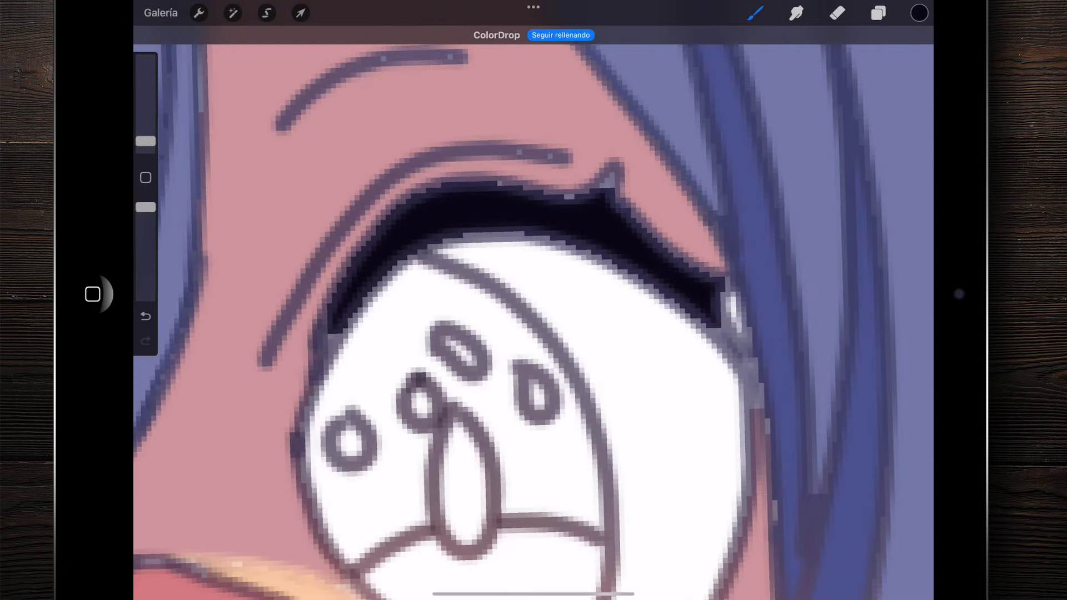
scroll(533, 311, "down", 5)
scroll(389, 361, "up", 5)
scroll(389, 362, "down", 1)
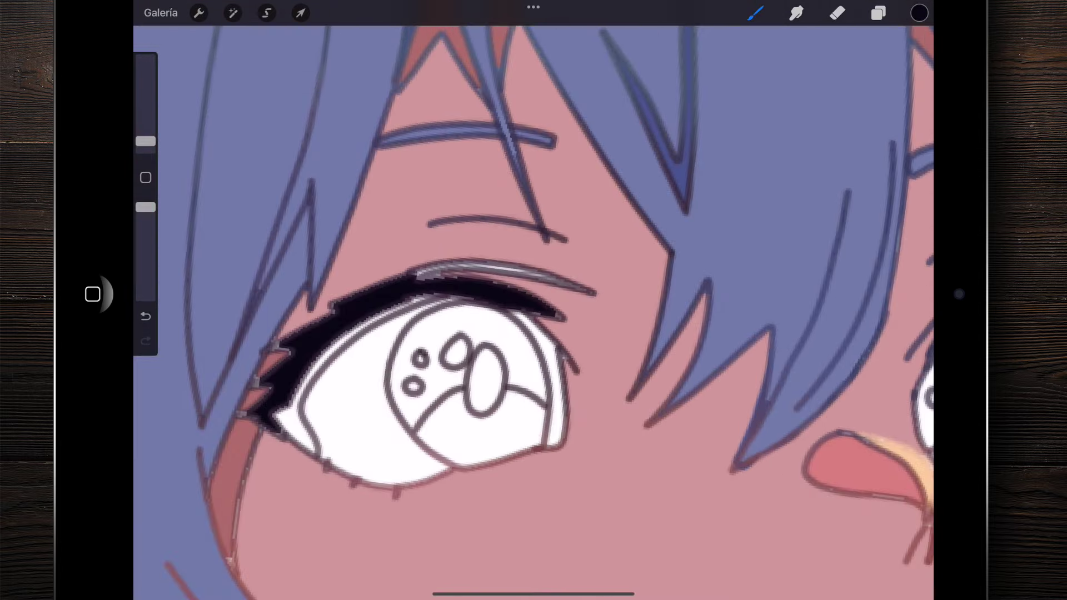
Step: On Capa 7, extend the dark lash line at the eye's edge
left_click(878, 13)
left_click(778, 294)
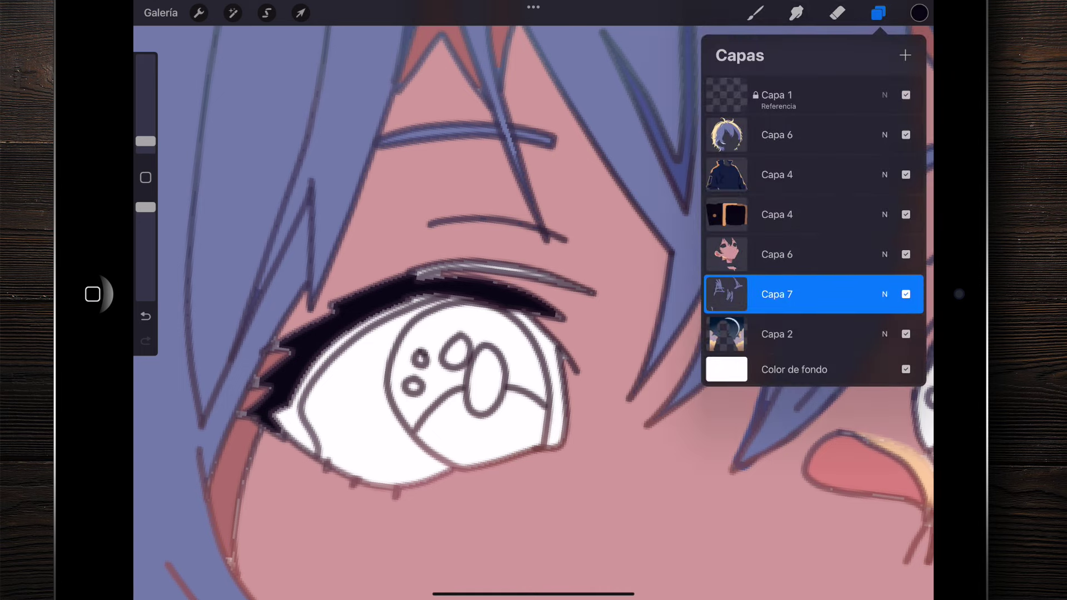
left_click(754, 13)
scroll(534, 311, "down", 2)
scroll(389, 278, "up", 5)
scroll(389, 278, "up", 2)
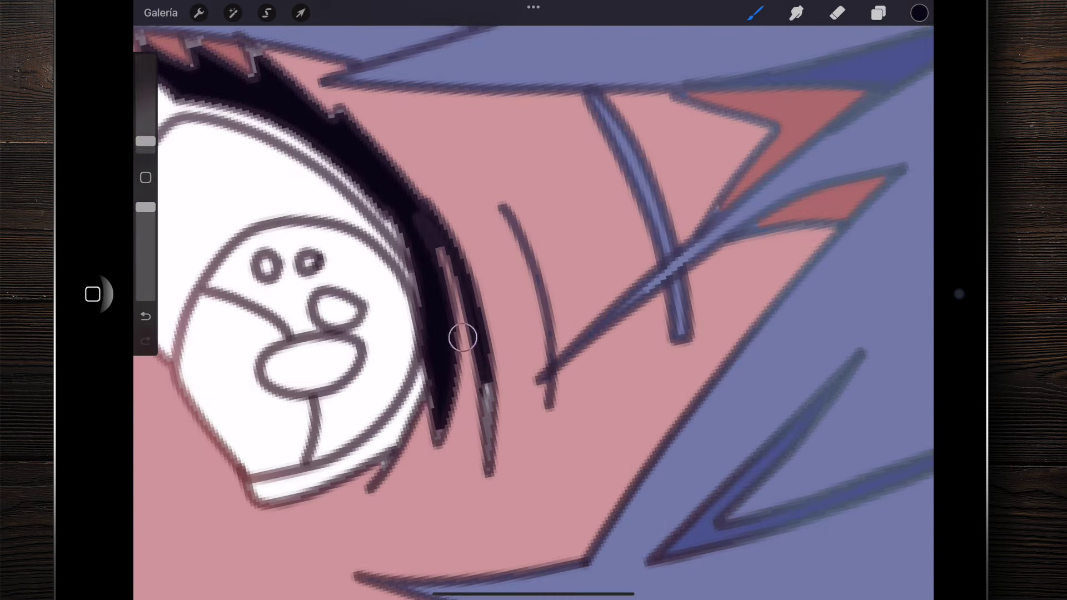
left_click_drag(477, 359, 489, 473)
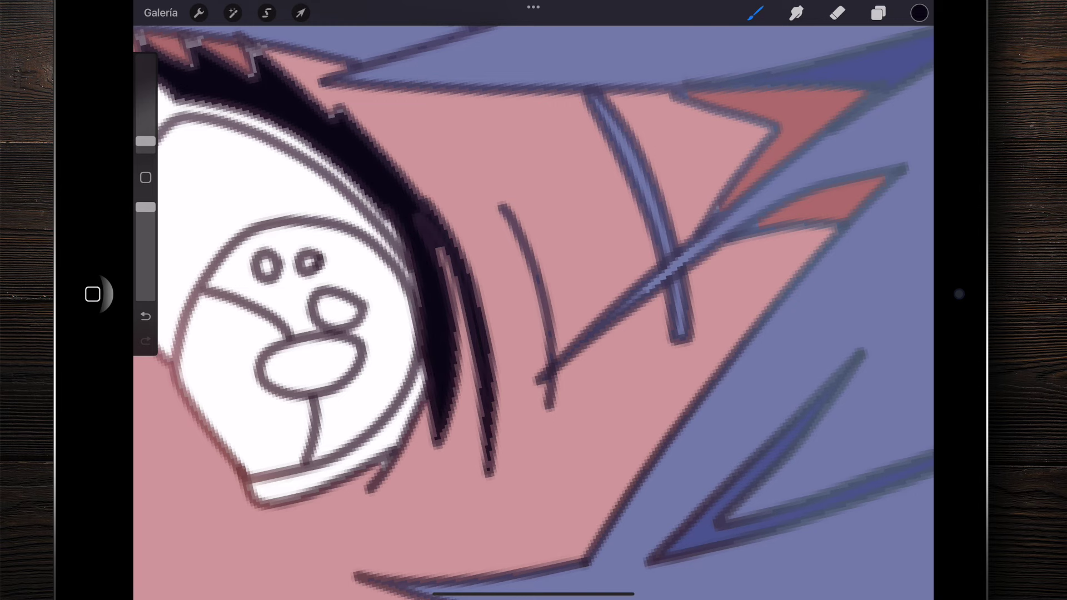
scroll(354, 151, "up", 3)
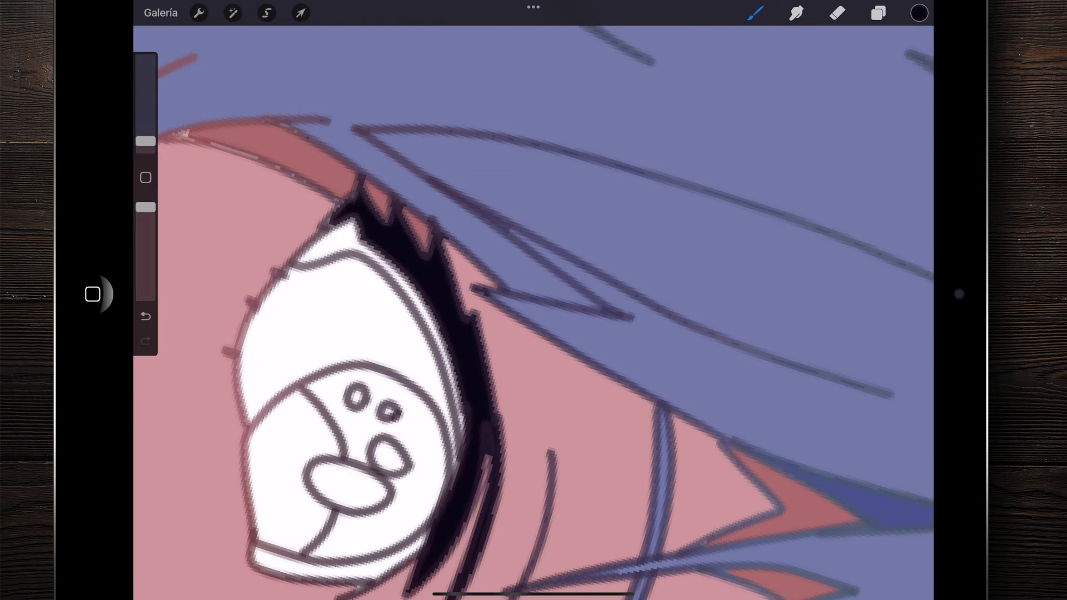
Step: Undo that stroke and add small dark touch-ups at the lash corner and eye edge
key("ctrl+z")
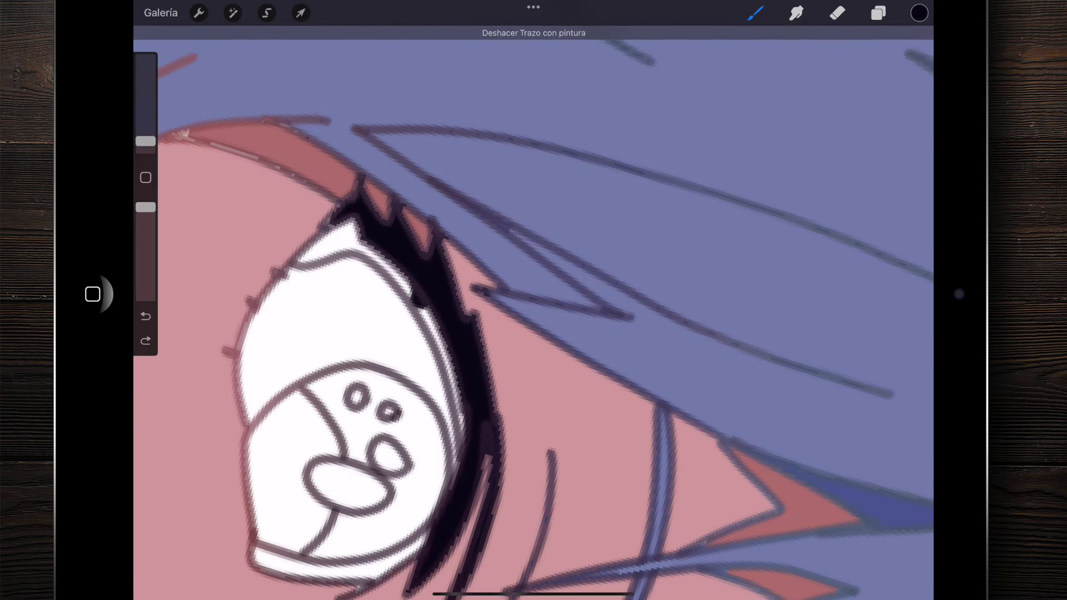
left_click_drag(350, 220, 328, 208)
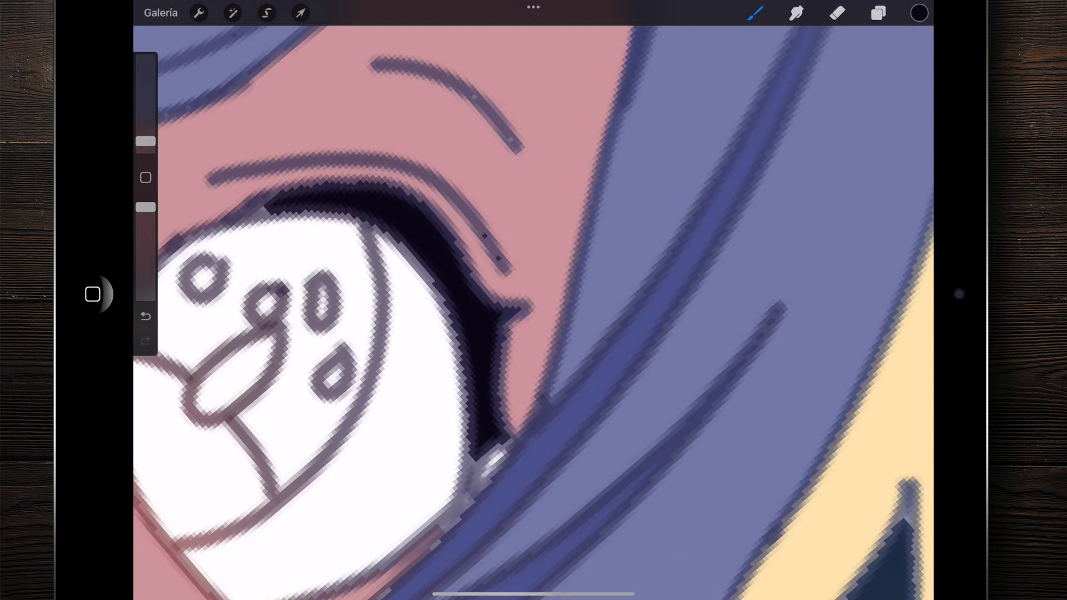
left_click_drag(509, 445, 469, 517)
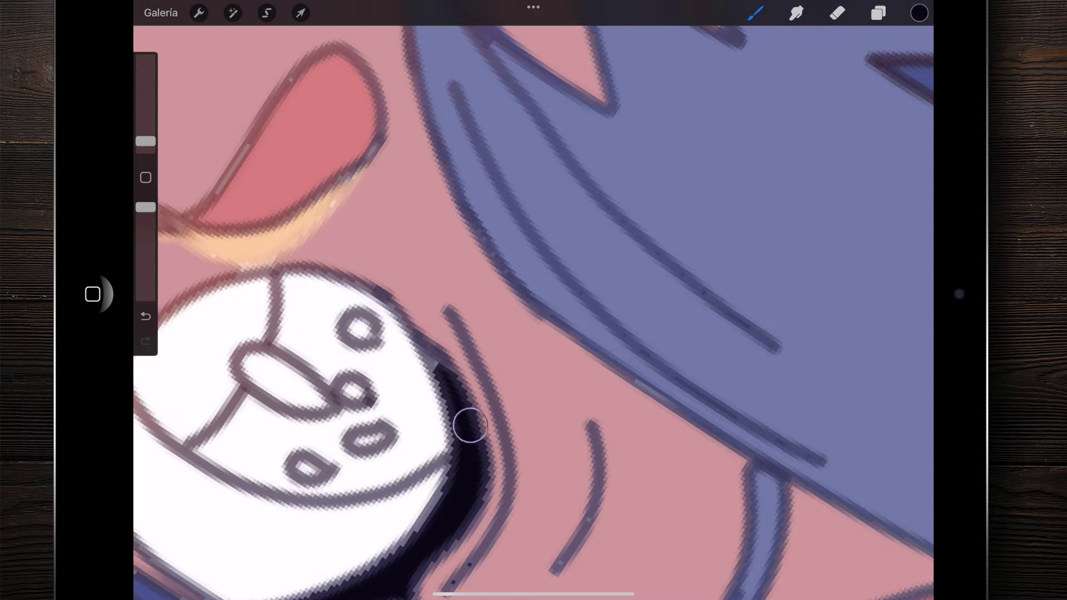
left_click_drag(469, 424, 448, 311)
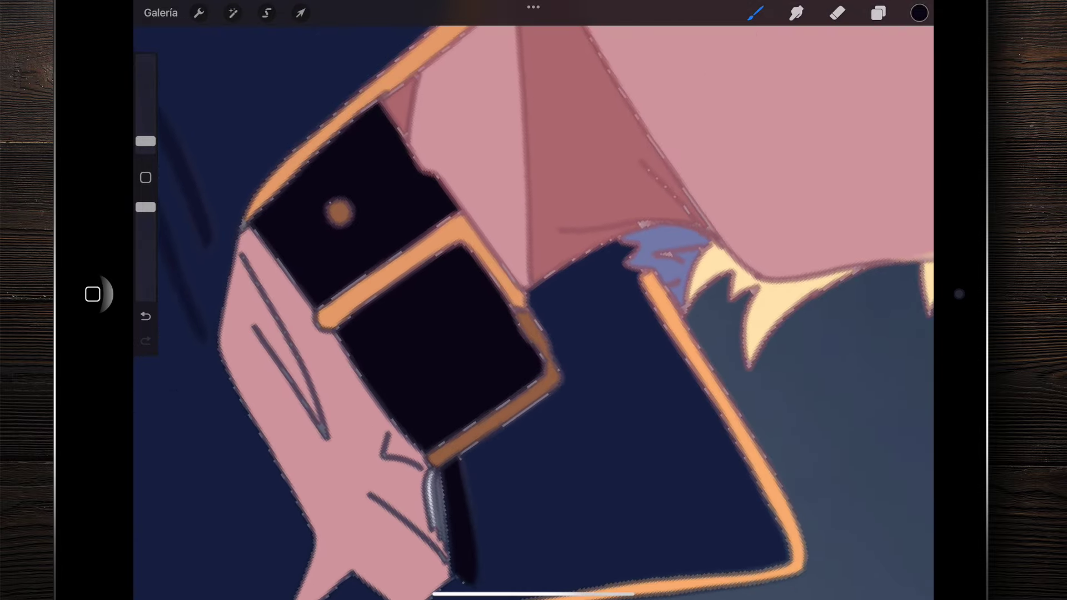
Step: Add a small pink touch-up, then toggle the face shading layer off and on to compare
left_click(583, 147)
left_click_drag(425, 361, 447, 460)
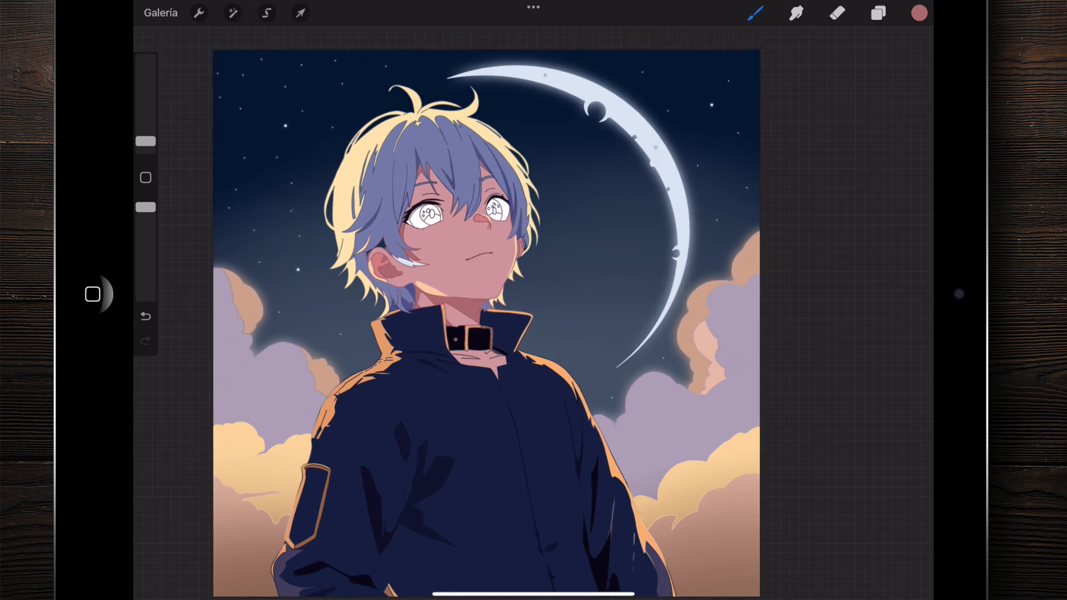
left_click(878, 13)
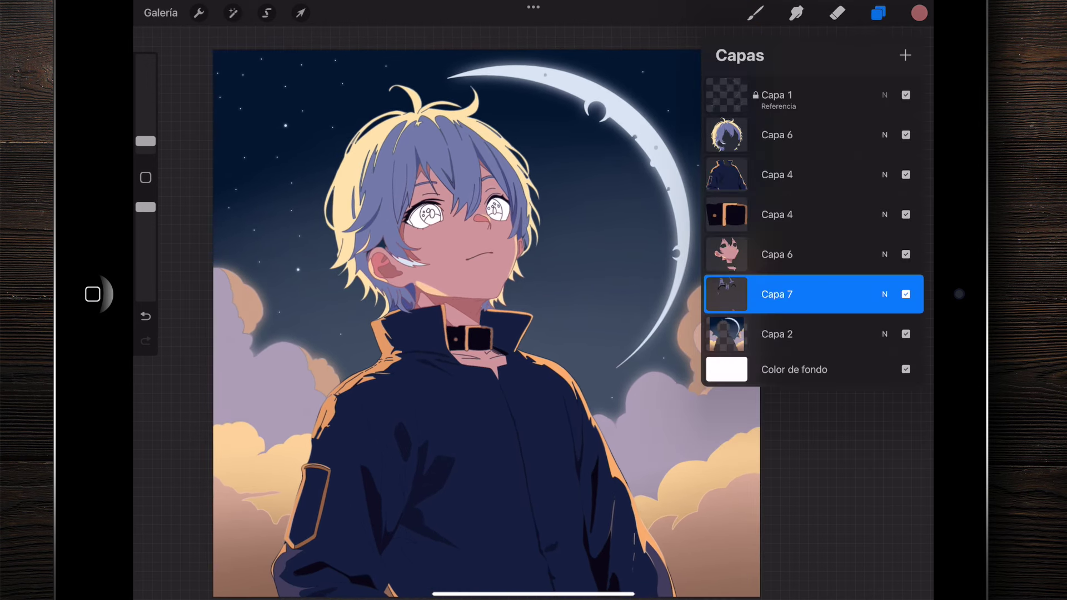
left_click(754, 13)
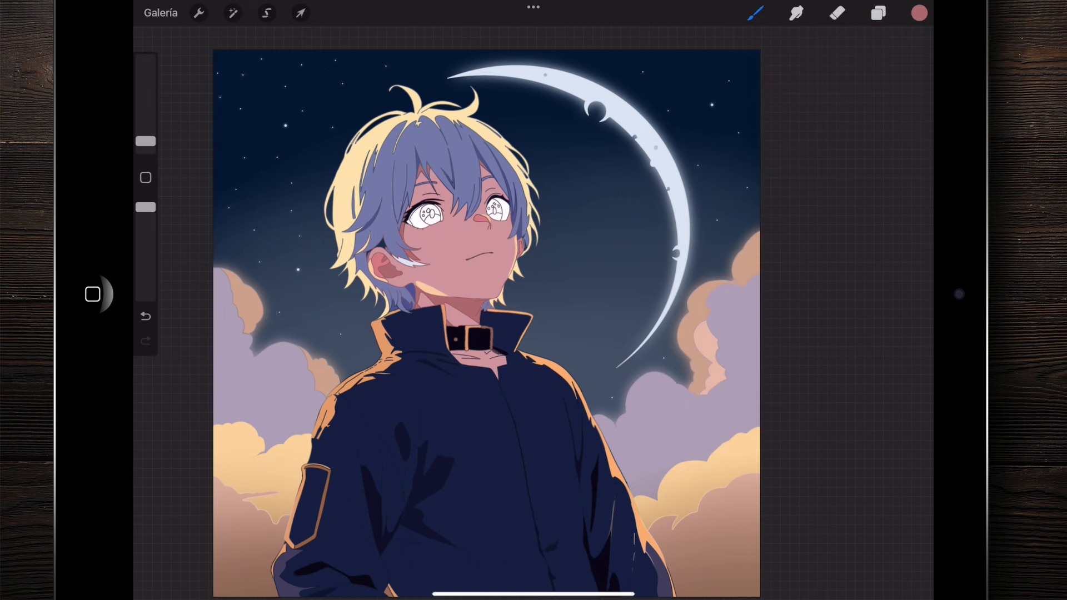
left_click(878, 12)
left_click(905, 254)
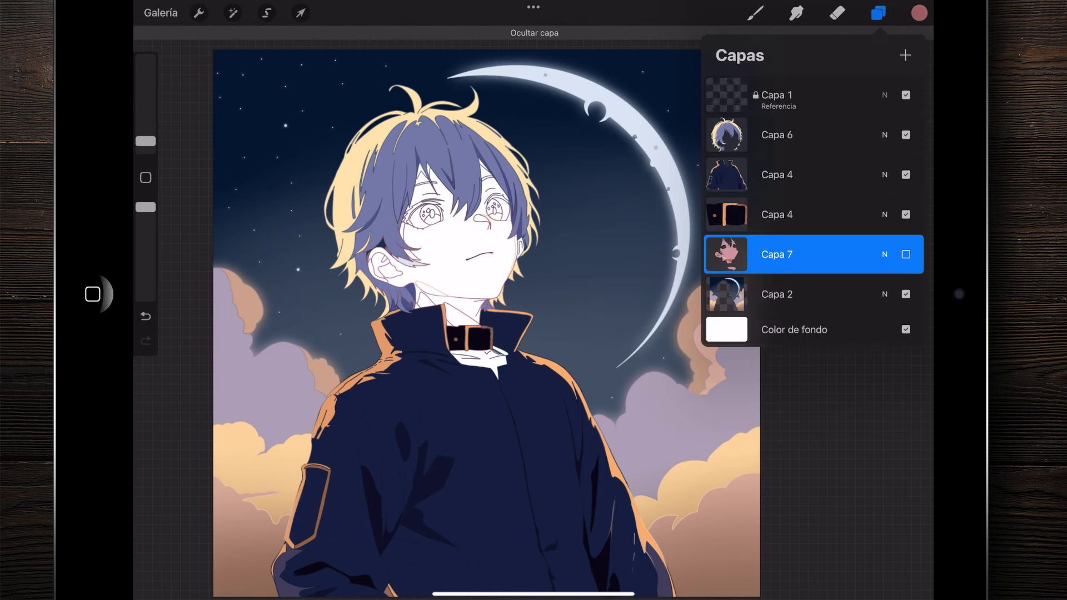
left_click(905, 254)
left_click(905, 254)
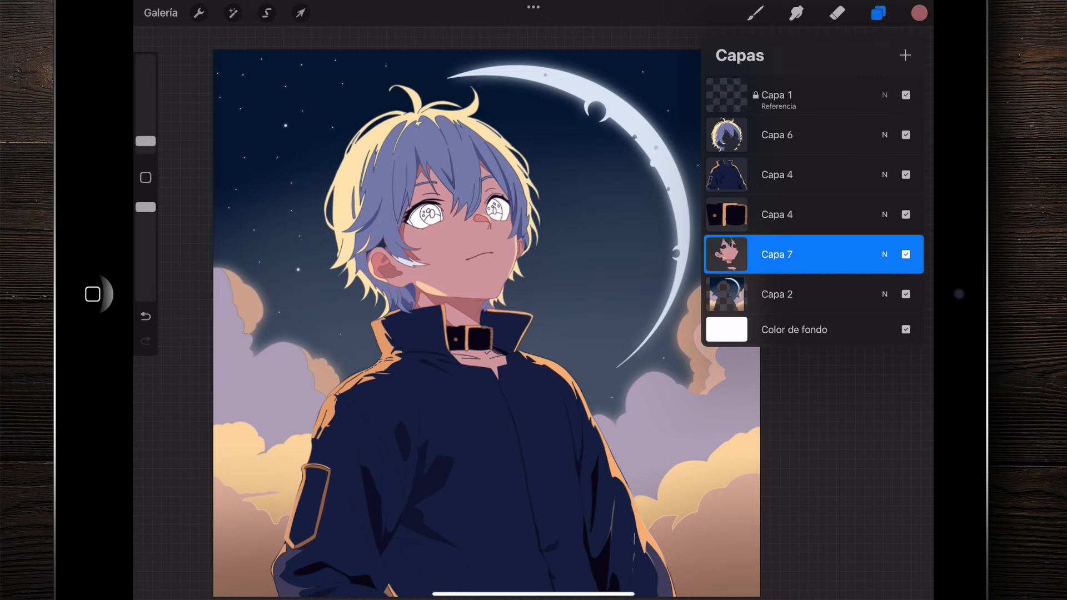
Step: Add a new empty layer above Capa 7 and choose a salmon pink colour
scroll(483, 322, "up", 2)
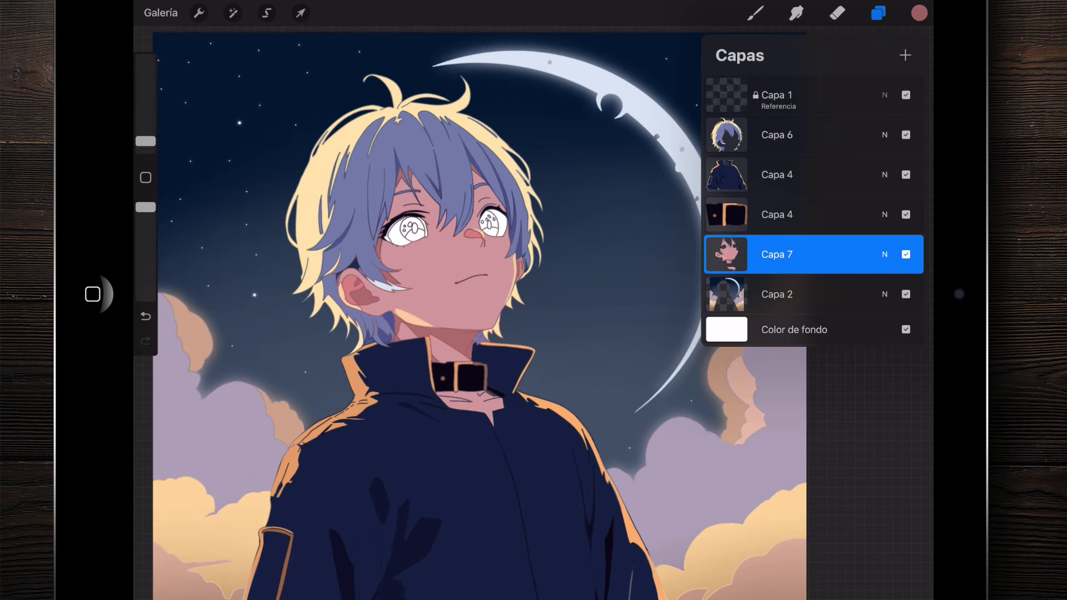
left_click(905, 55)
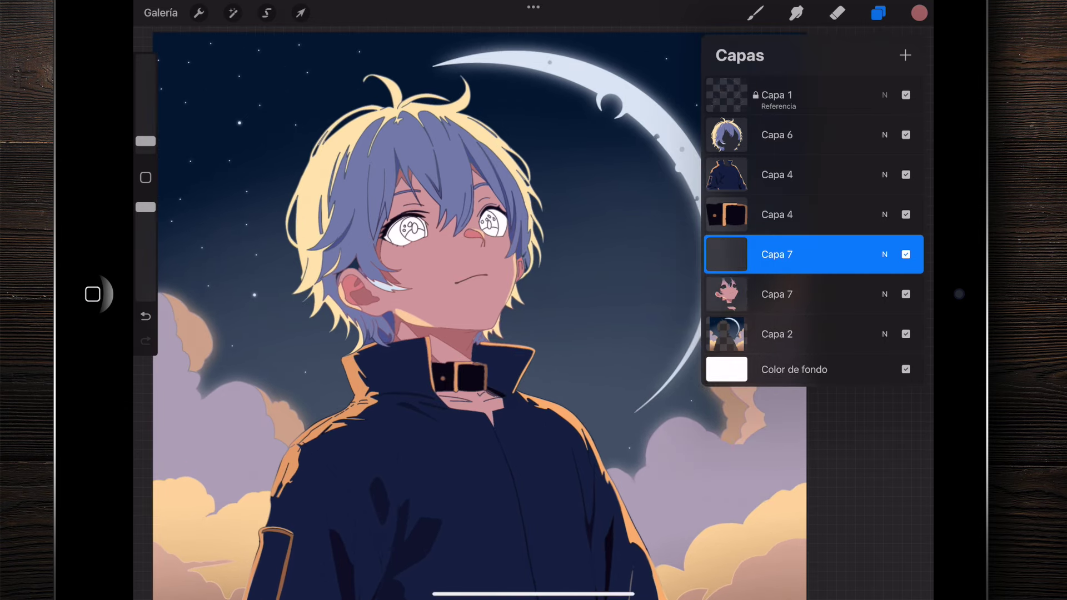
left_click(918, 13)
left_click(783, 393)
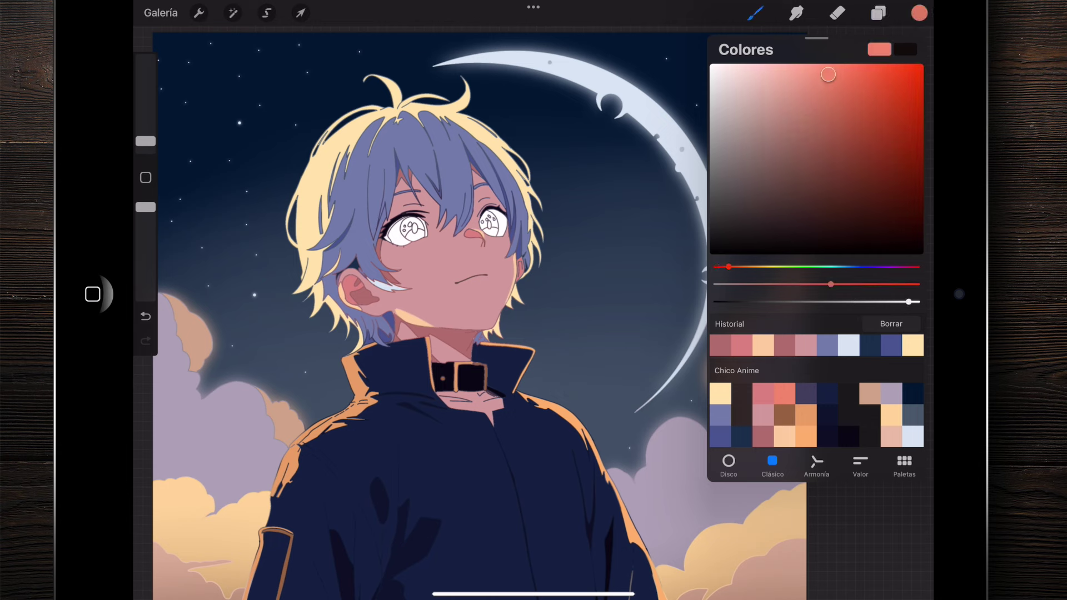
Step: Brighten the colour to red and select the Pincel extrasuave airbrush at a smaller size
mouse_move(828, 73)
left_mouse_down()
mouse_move(858, 56)
mouse_move(865, 73)
left_mouse_up()
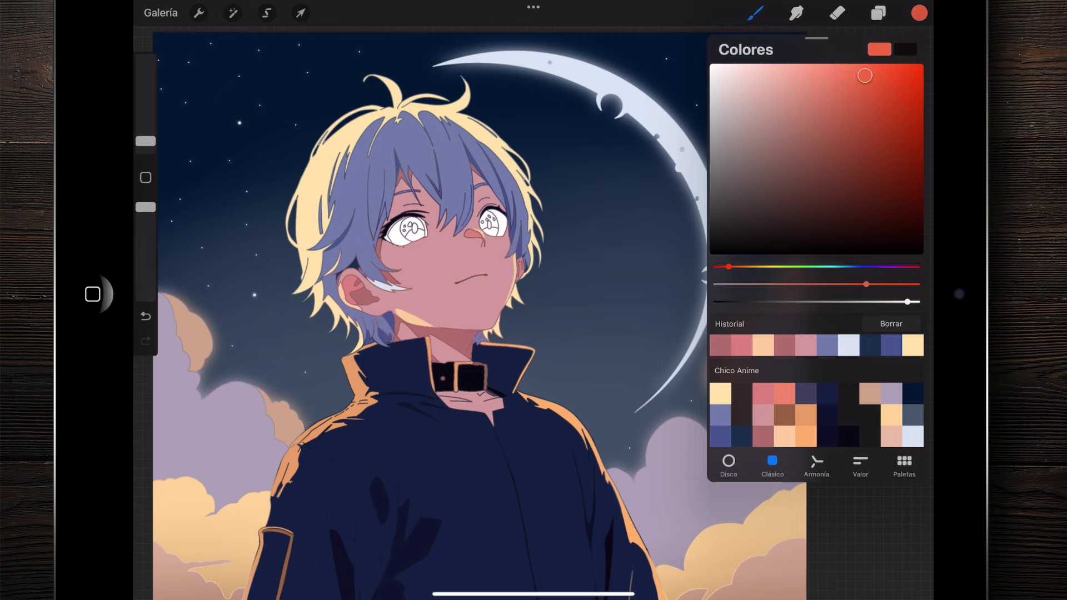
left_click(918, 13)
left_click(754, 12)
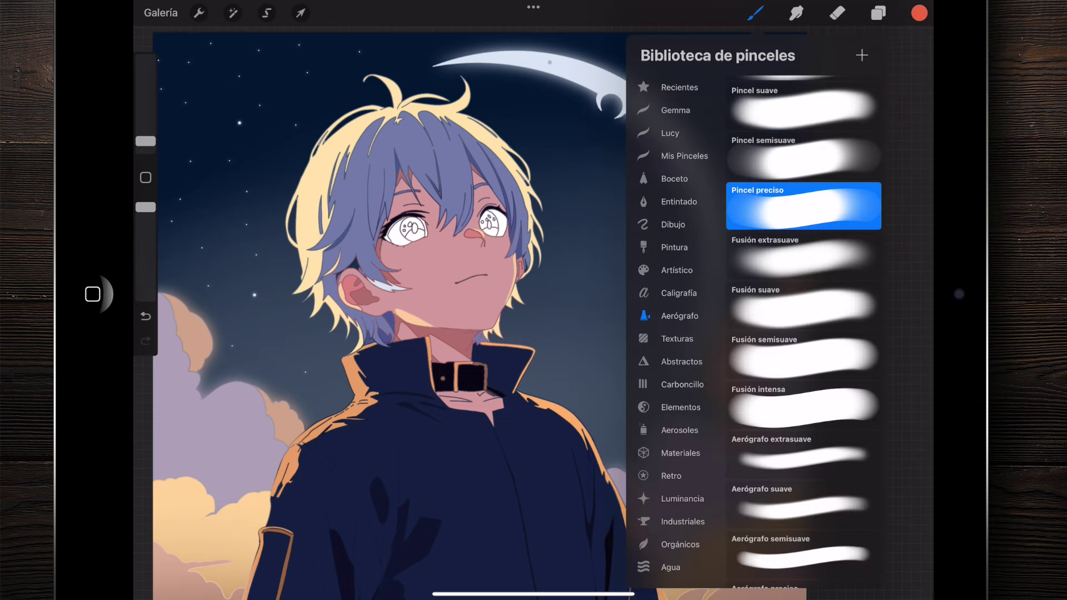
left_click(803, 300)
left_click(803, 253)
left_click(803, 101)
scroll(388, 250, "up", 2)
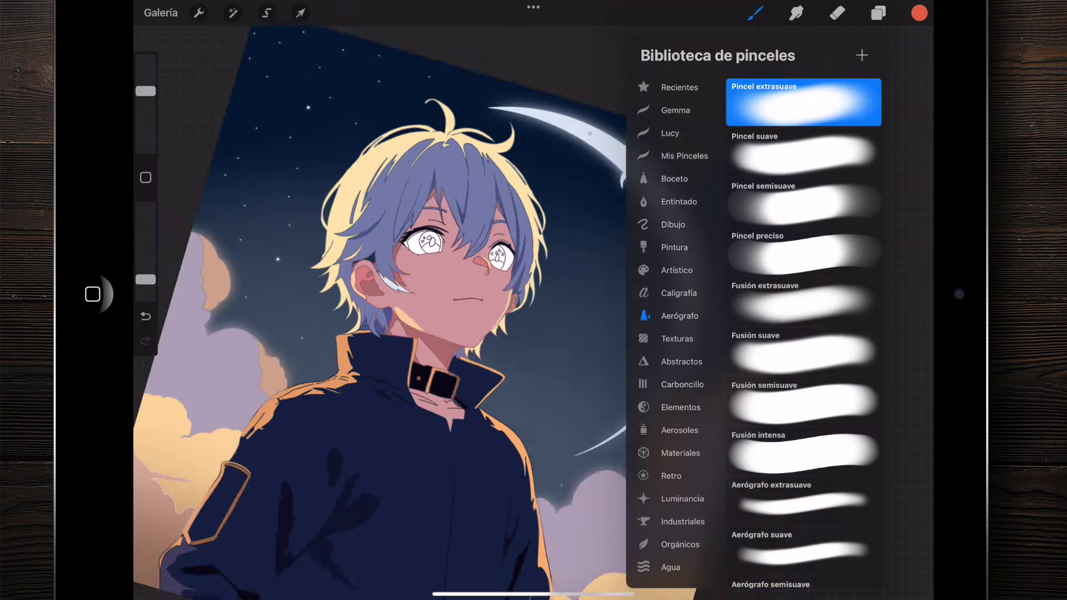
scroll(389, 250, "up", 5)
scroll(389, 250, "up", 5)
left_click_drag(146, 90, 145, 125)
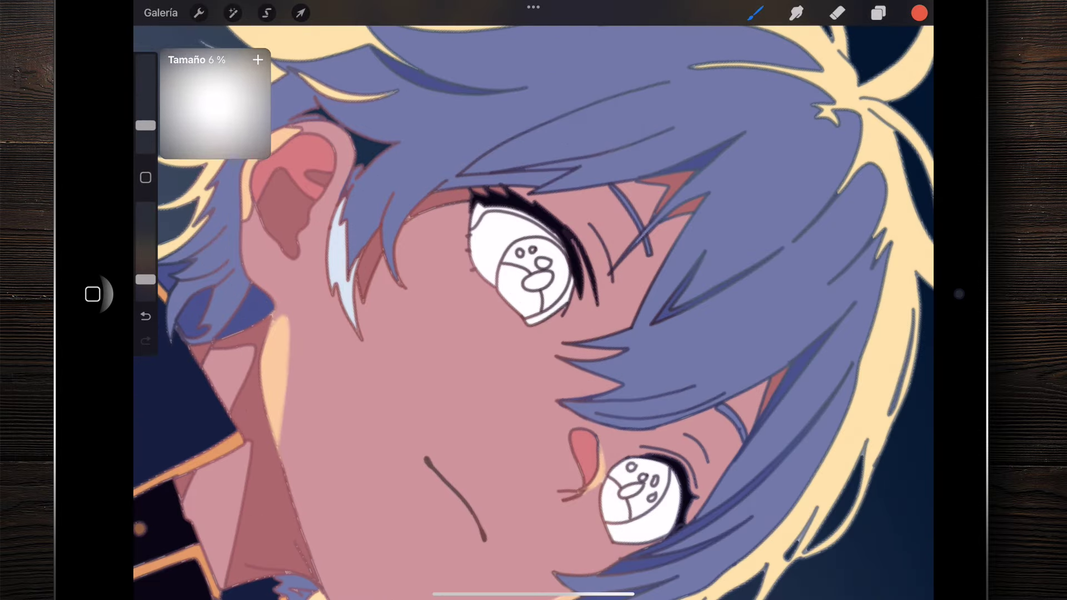
Step: Airbrush soft blush on the cheek below the eye
mouse_move(422, 333)
left_mouse_down()
mouse_move(516, 278)
mouse_move(522, 300)
left_mouse_up()
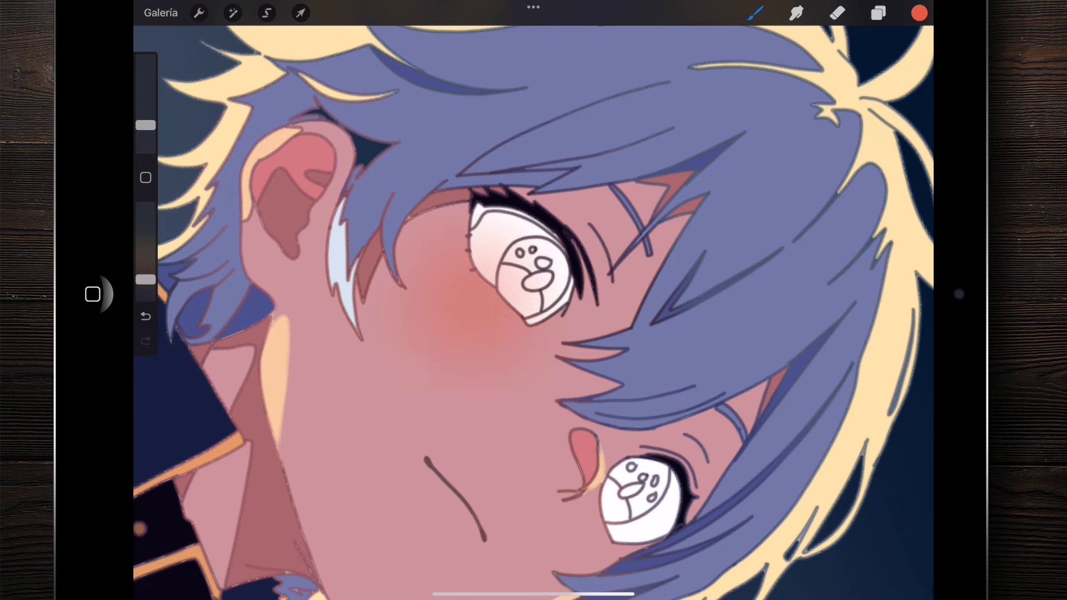
scroll(533, 300, "down", 5)
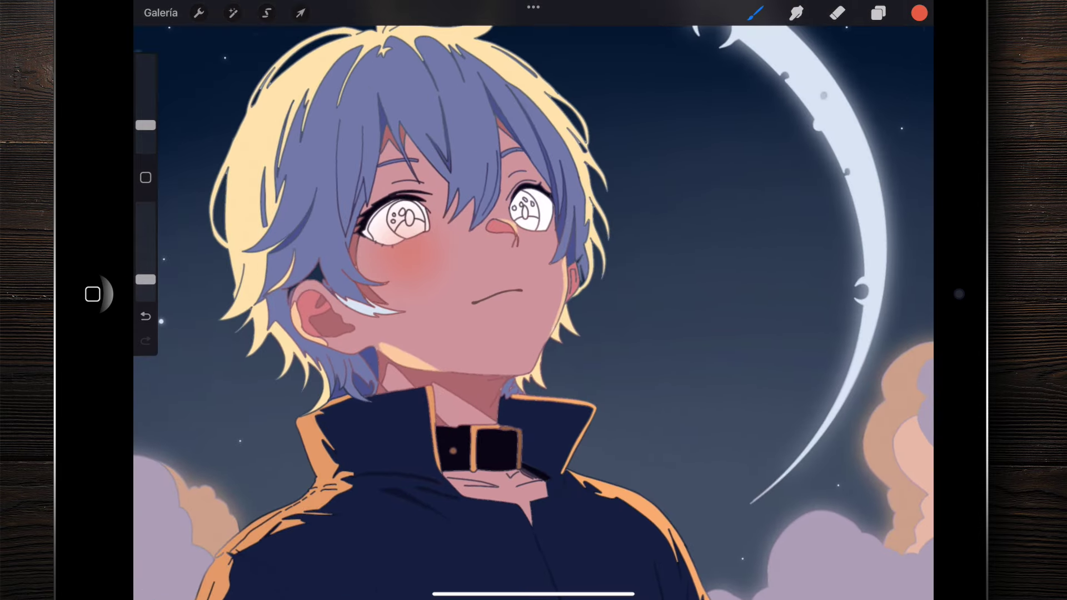
scroll(516, 233, "up", 2)
scroll(516, 234, "up", 3)
scroll(517, 233, "up", 5)
Step: Airbrush blush on the other cheek and deepen it beside the nose
left_click_drag(145, 125, 146, 130)
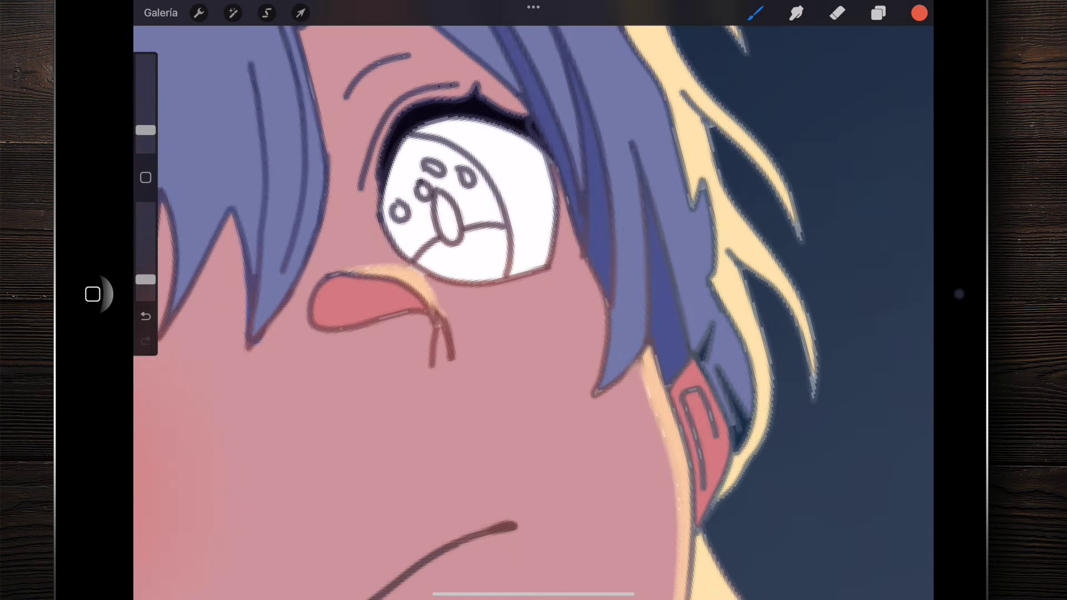
scroll(533, 300, "up", 3)
left_click_drag(500, 250, 584, 267)
left_click_drag(472, 261, 533, 156)
scroll(533, 300, "down", 3)
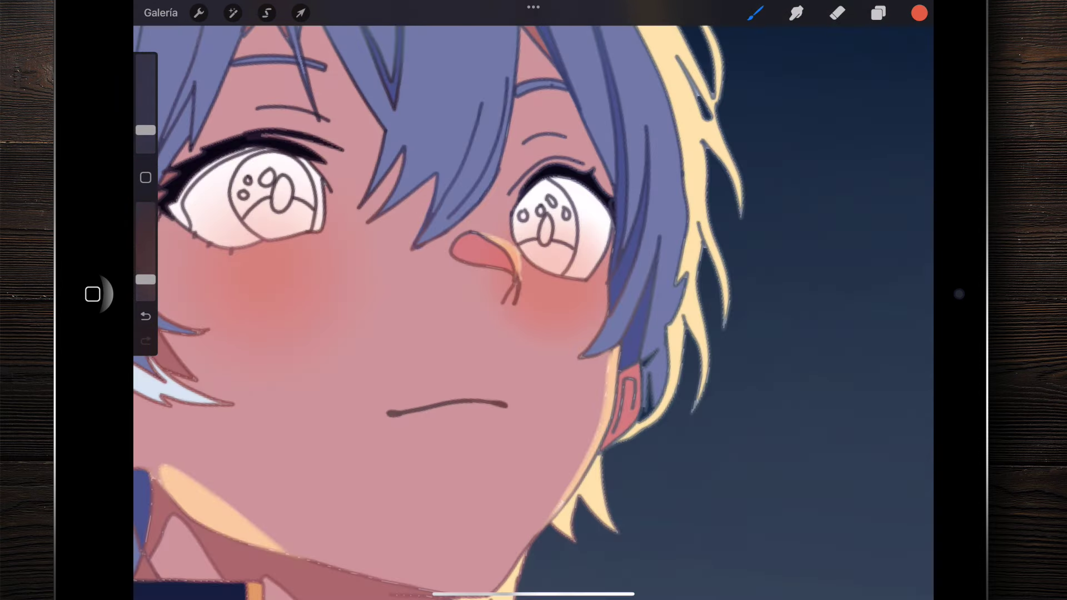
scroll(534, 300, "up", 3)
scroll(533, 299, "down", 5)
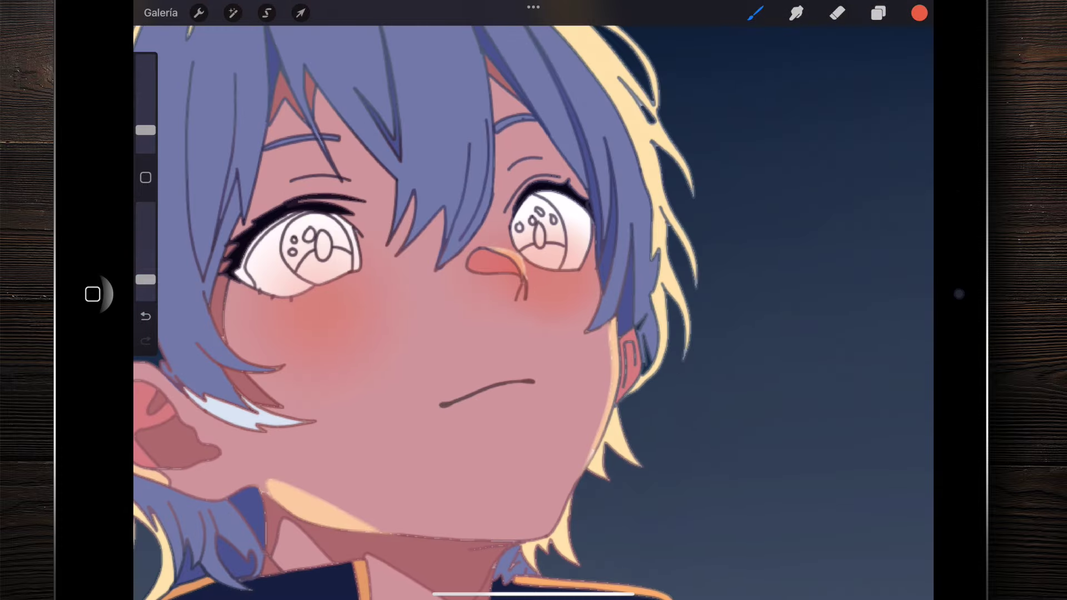
scroll(533, 300, "down", 5)
scroll(533, 300, "up", 4)
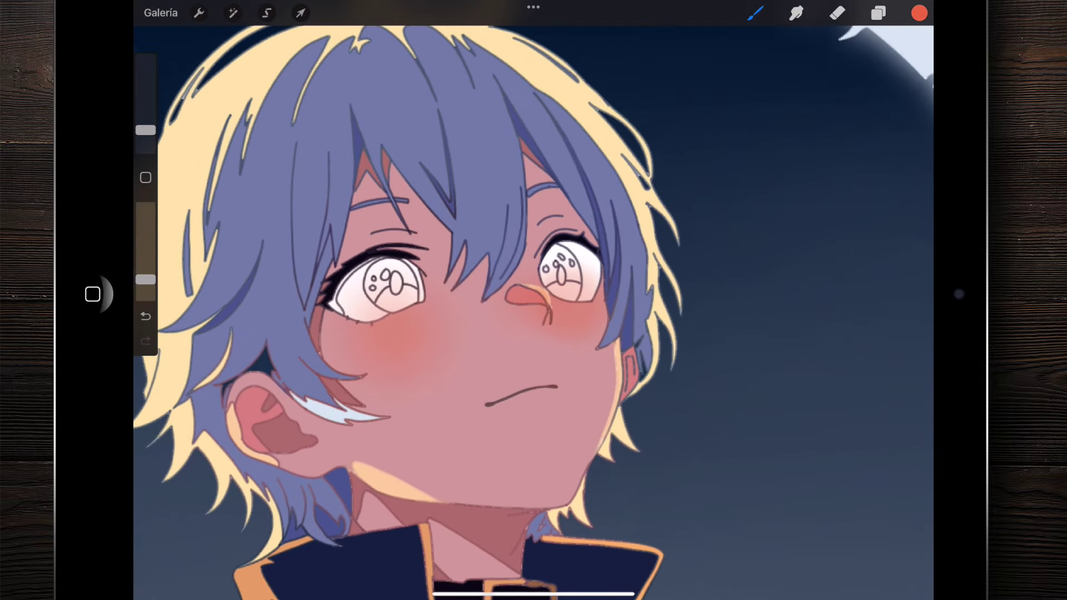
key("e")
scroll(389, 278, "up", 5)
Step: Enlarge the eraser and wipe the pink overspill out of both eye whites
left_click_drag(146, 148, 146, 136)
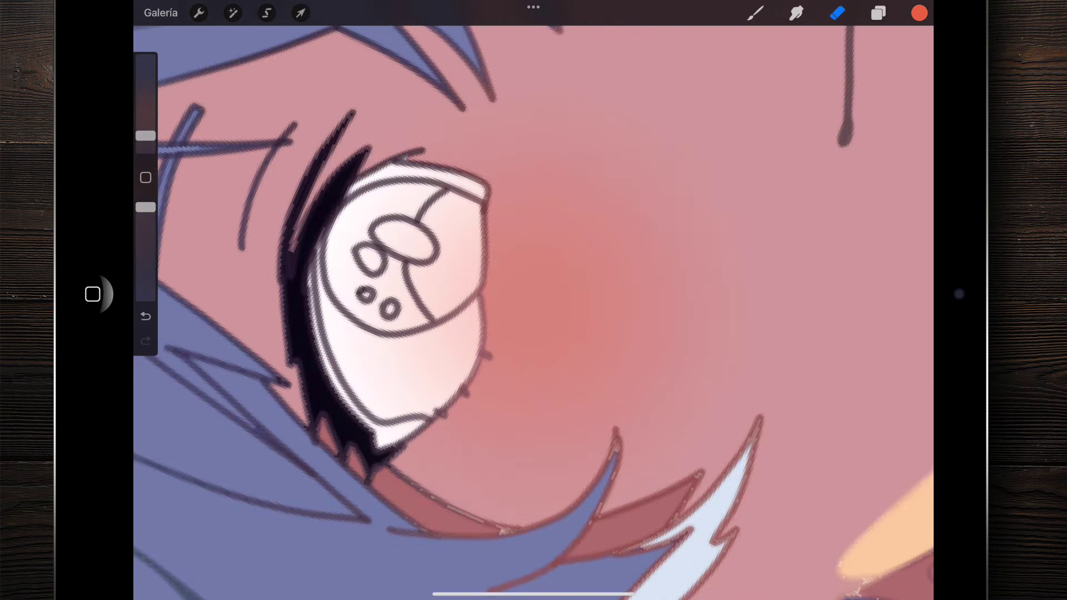
scroll(534, 300, "up", 2)
mouse_move(428, 266)
left_mouse_down()
mouse_move(456, 384)
mouse_move(433, 215)
mouse_move(476, 226)
mouse_move(498, 345)
mouse_move(478, 444)
mouse_move(428, 389)
left_mouse_up()
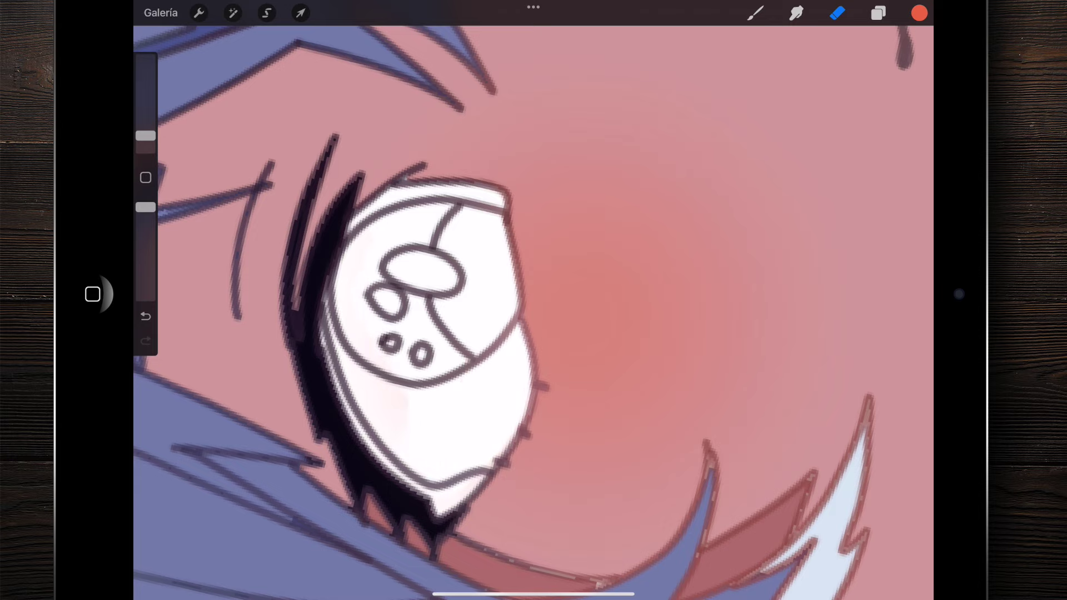
scroll(533, 300, "down", 3)
scroll(534, 300, "up", 2)
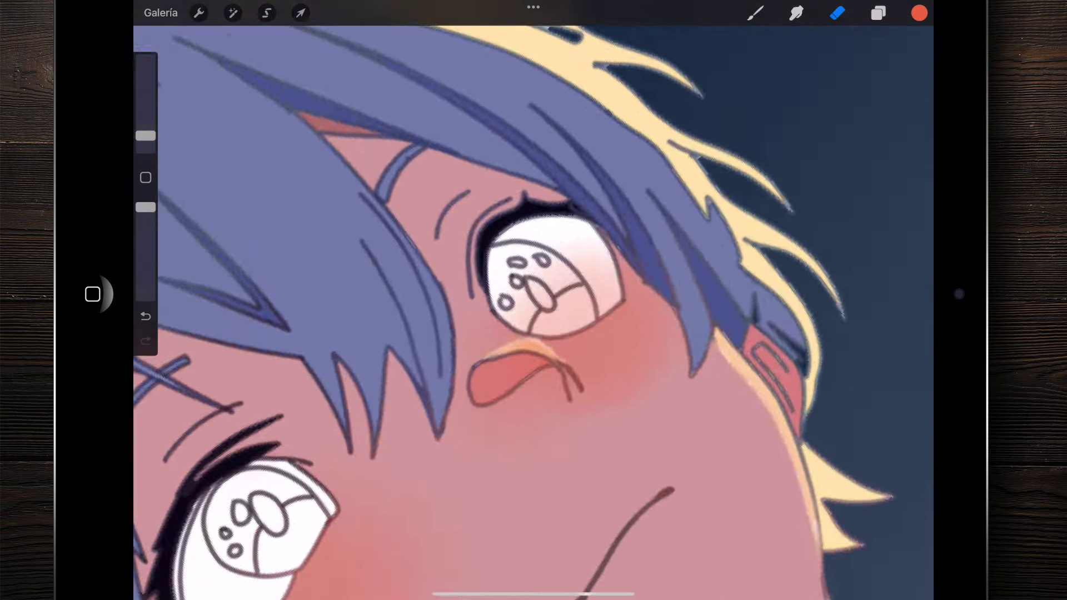
scroll(534, 300, "up", 2)
left_click_drag(444, 222, 411, 334)
mouse_move(467, 261)
left_mouse_down()
mouse_move(524, 358)
mouse_move(528, 232)
mouse_move(483, 211)
left_mouse_up()
scroll(534, 300, "down", 3)
scroll(533, 300, "down", 3)
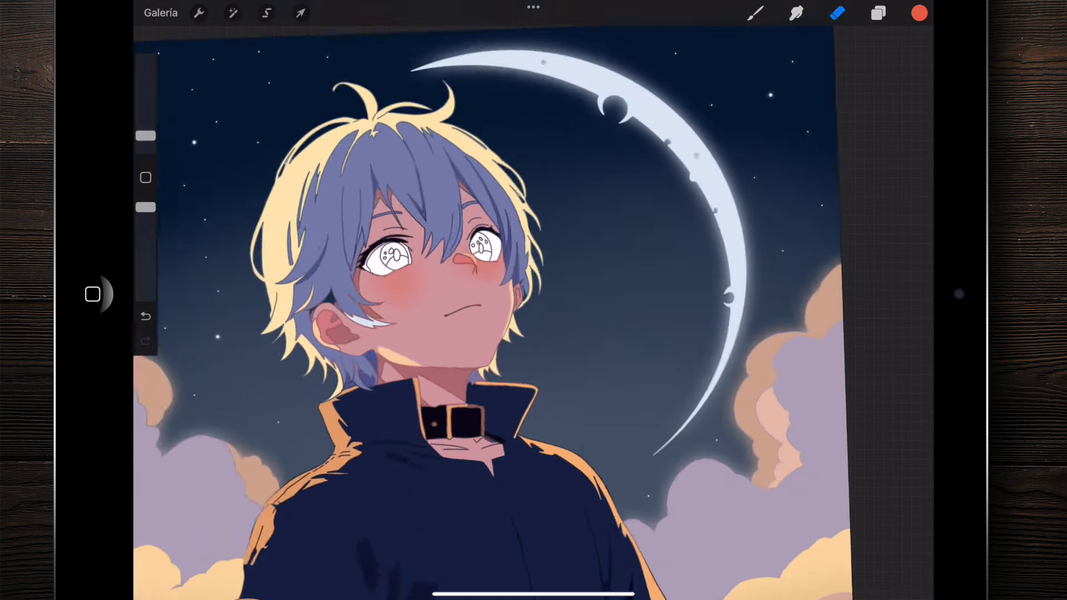
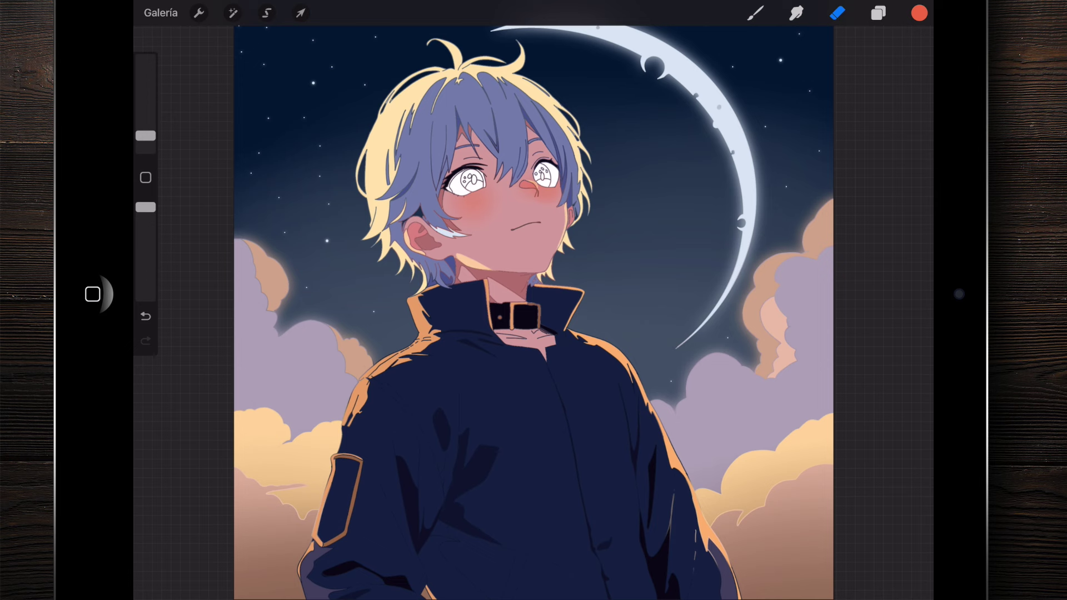
Step: Merge the two Capa 7 layers into a single layer
left_click(878, 13)
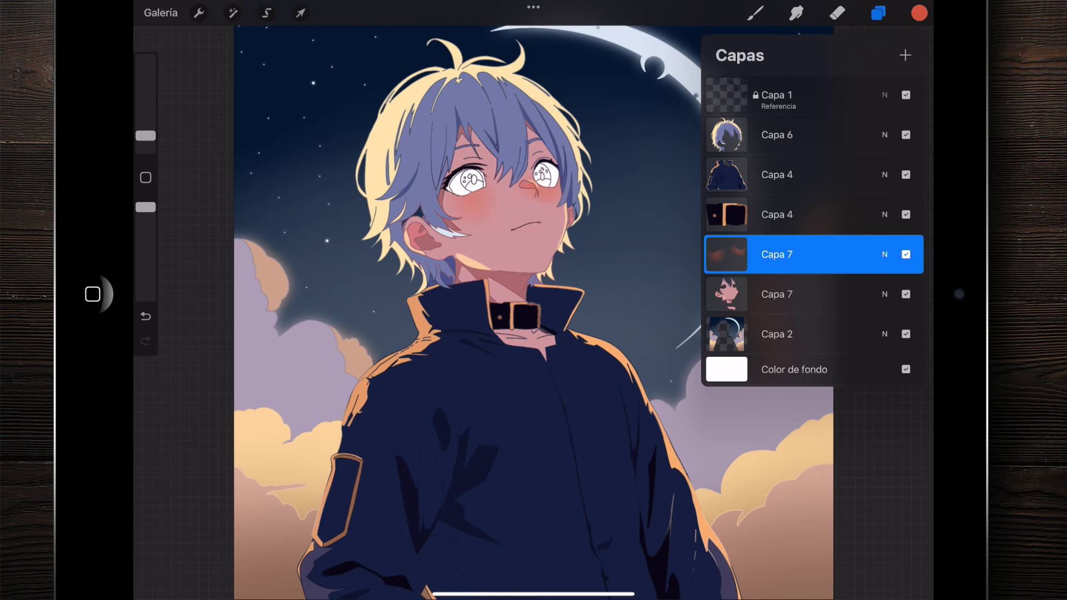
left_click_drag(811, 254, 811, 277)
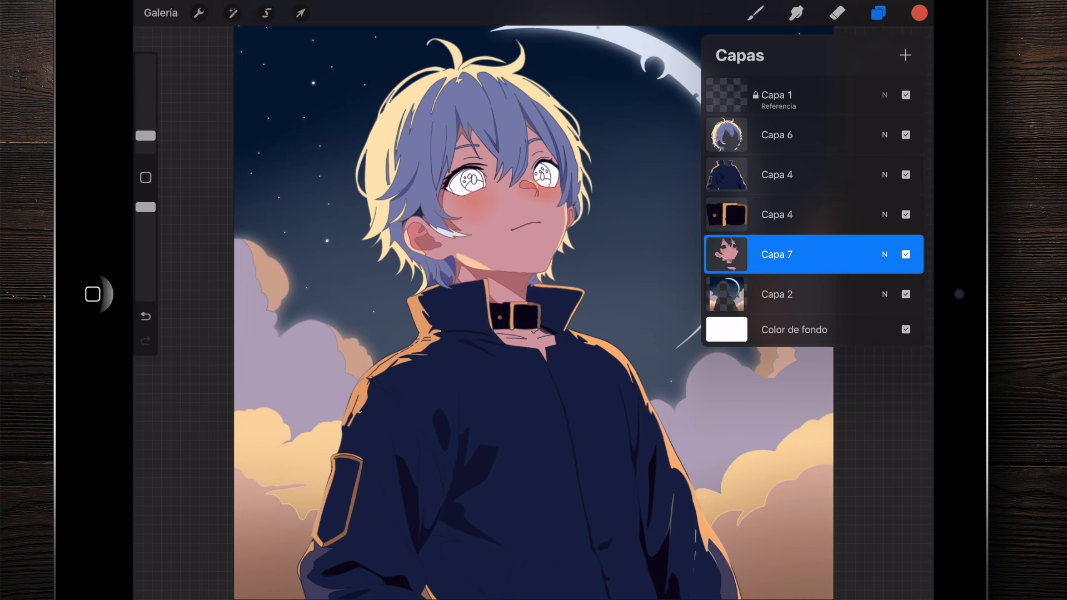
left_click(918, 13)
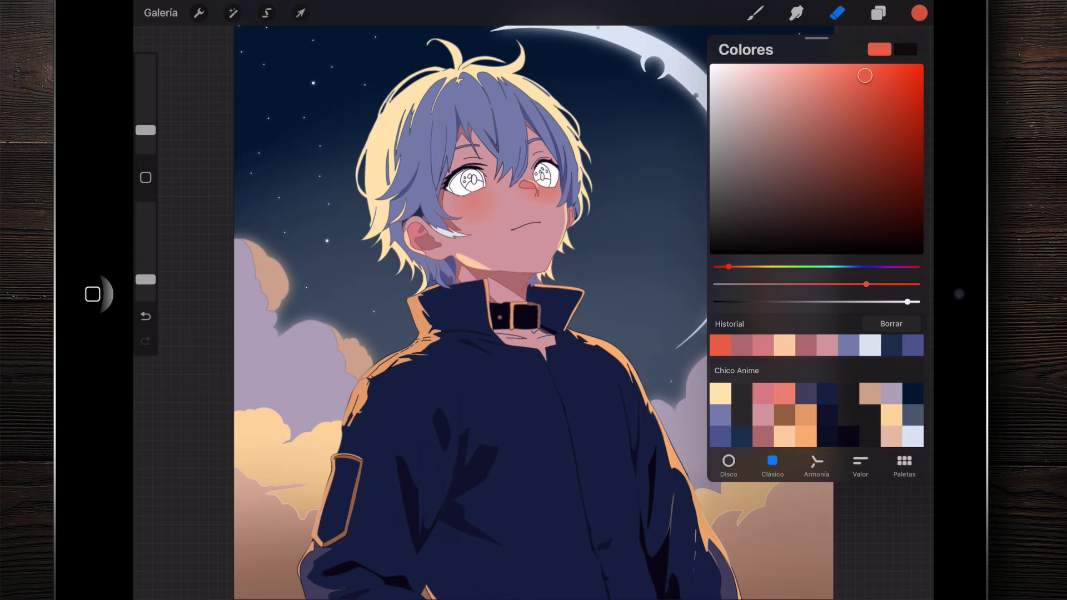
Step: Select Capa 2 and add a new empty layer directly above it
scroll(524, 167, "up", 3)
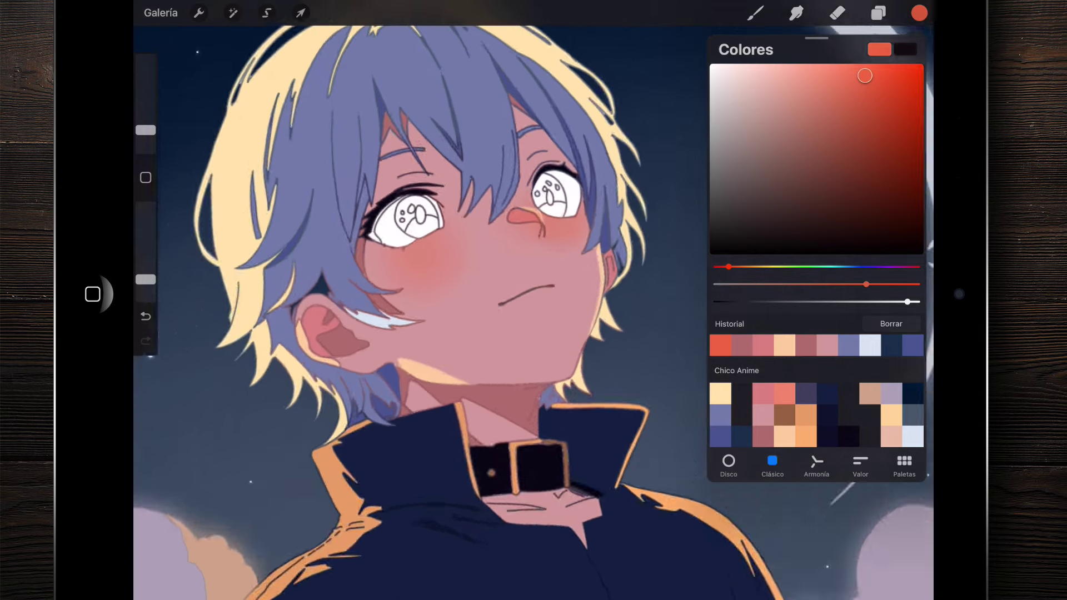
scroll(525, 167, "up", 3)
scroll(525, 167, "up", 2)
scroll(525, 167, "up", 1)
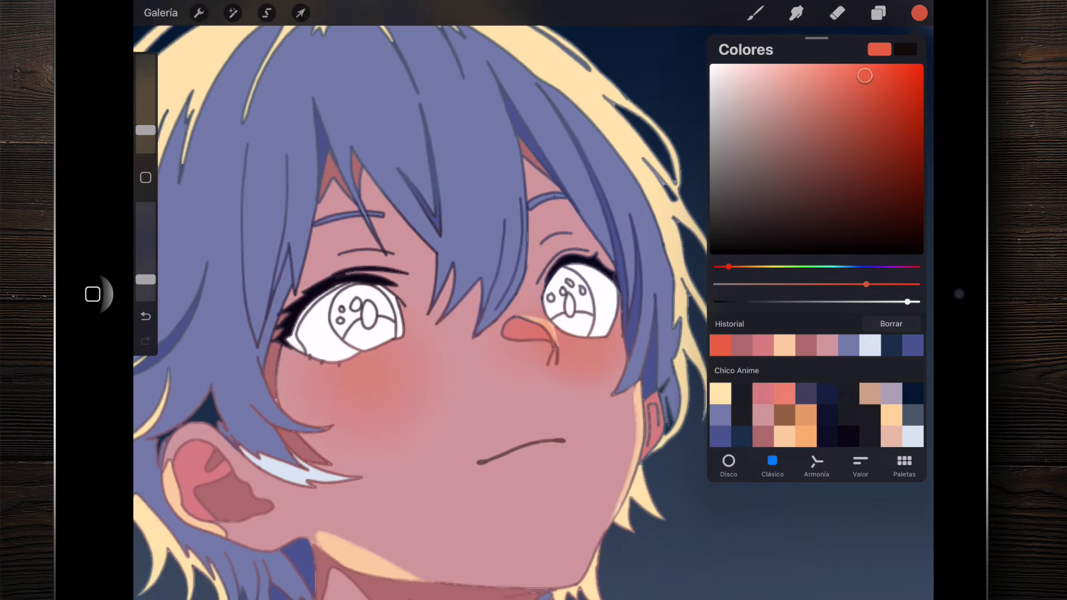
left_click(878, 12)
left_click(777, 294)
left_click(905, 55)
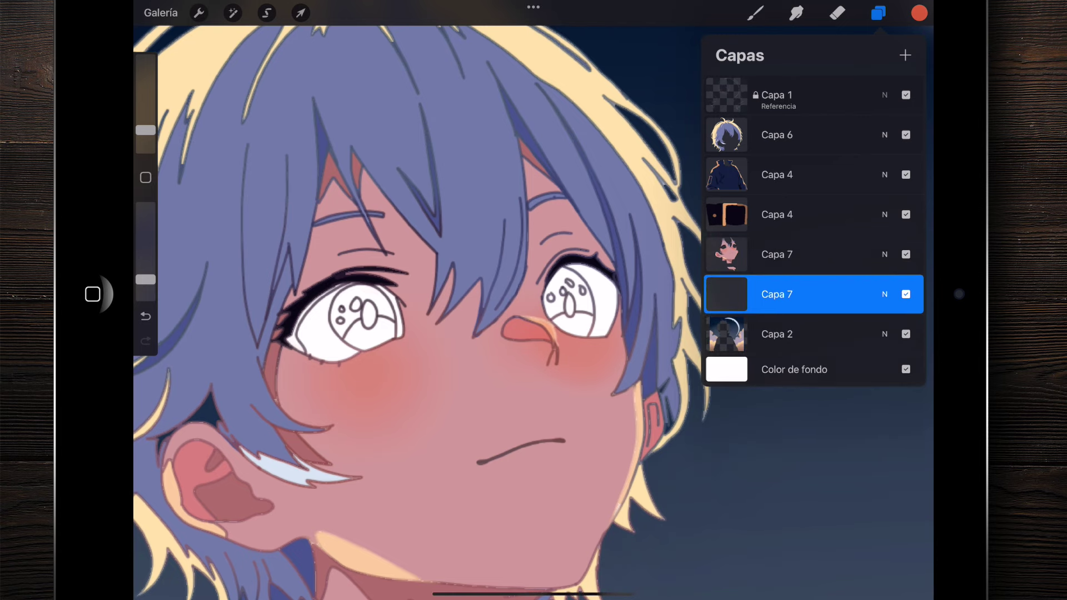
Step: Return to the brush and choose a pale blue-white paint colour
left_click(878, 13)
left_click(754, 13)
scroll(533, 299, "up", 1)
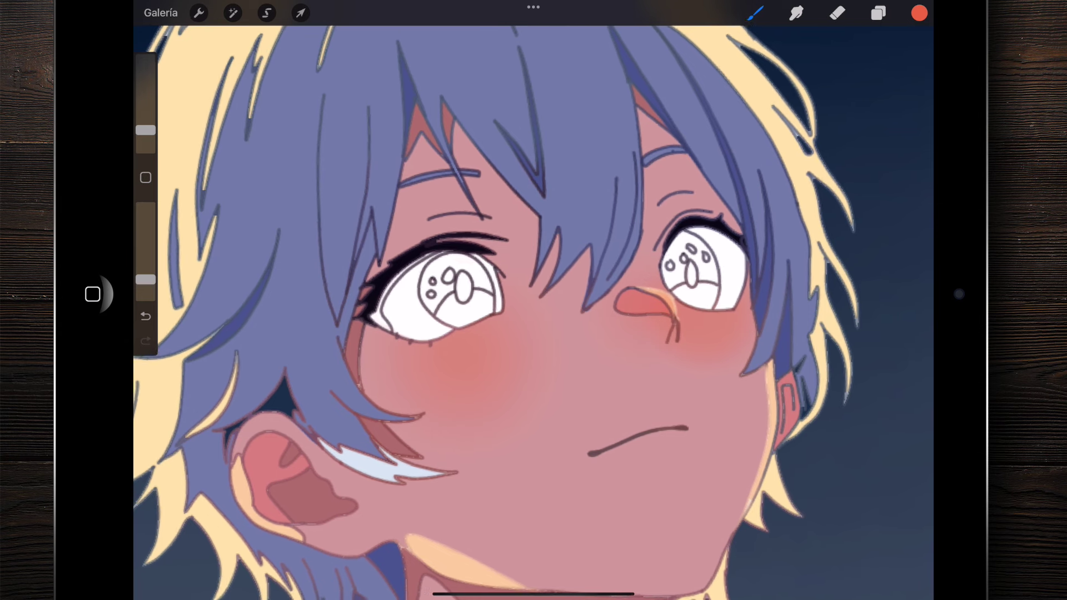
left_click(919, 13)
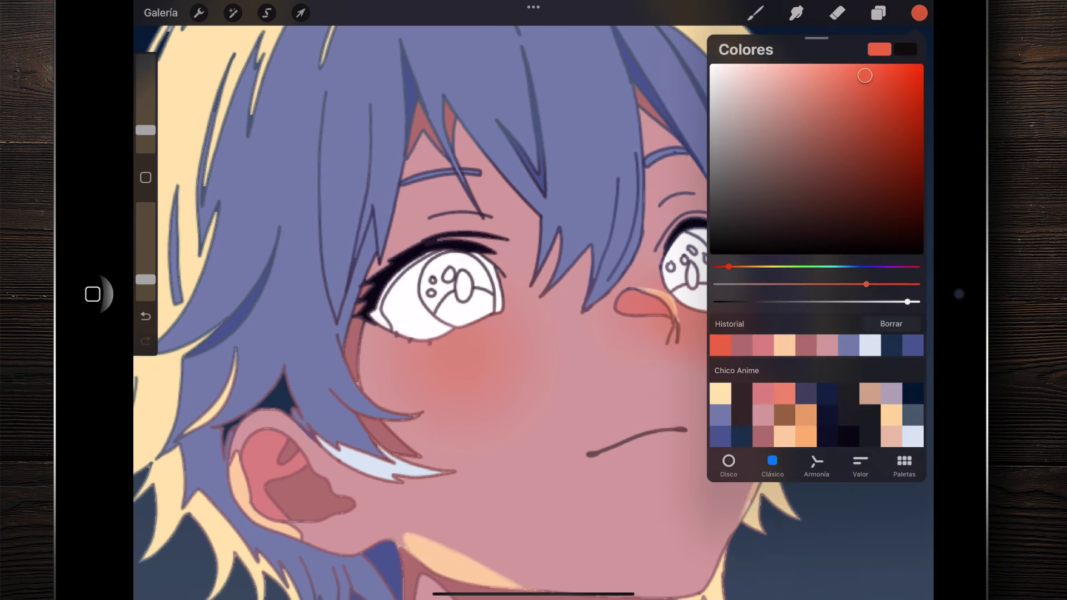
left_click(913, 436)
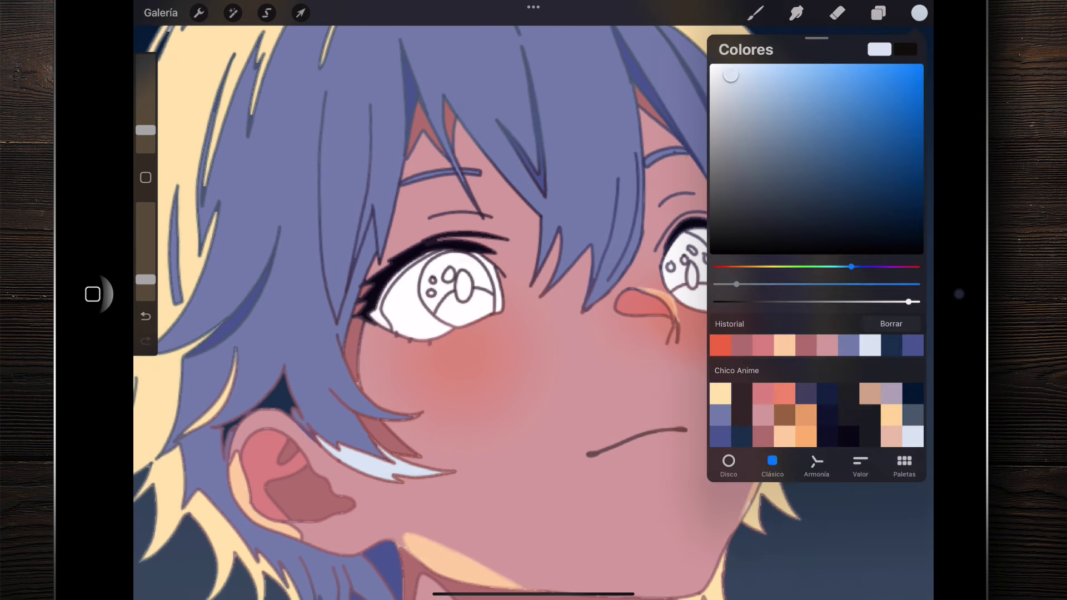
Step: ColorDrop the pale blue into the left and right eye whites
left_click_drag(919, 13, 447, 284)
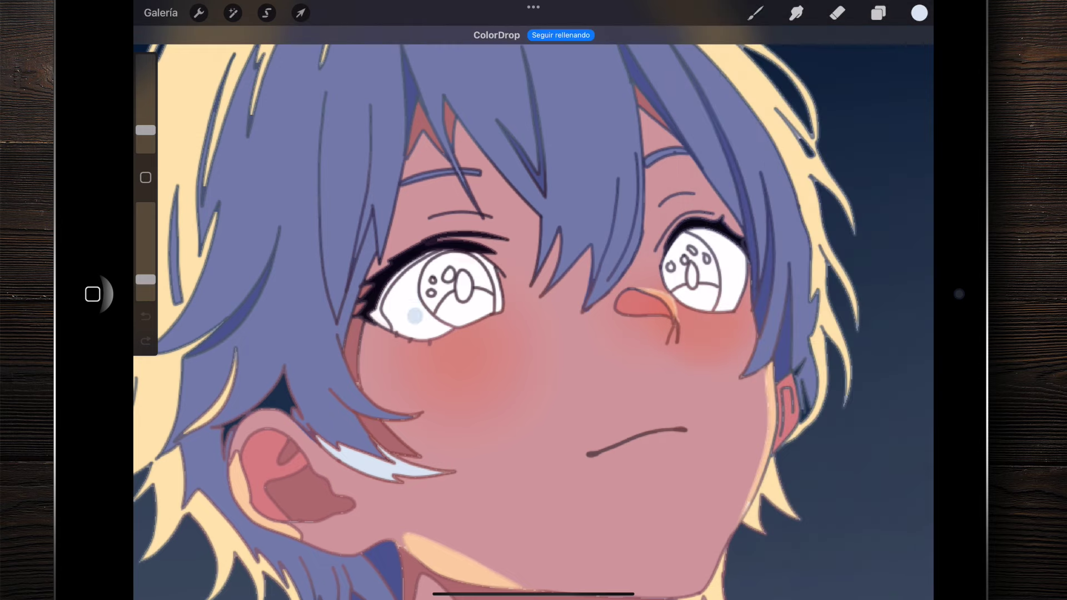
scroll(465, 313, "up", 1)
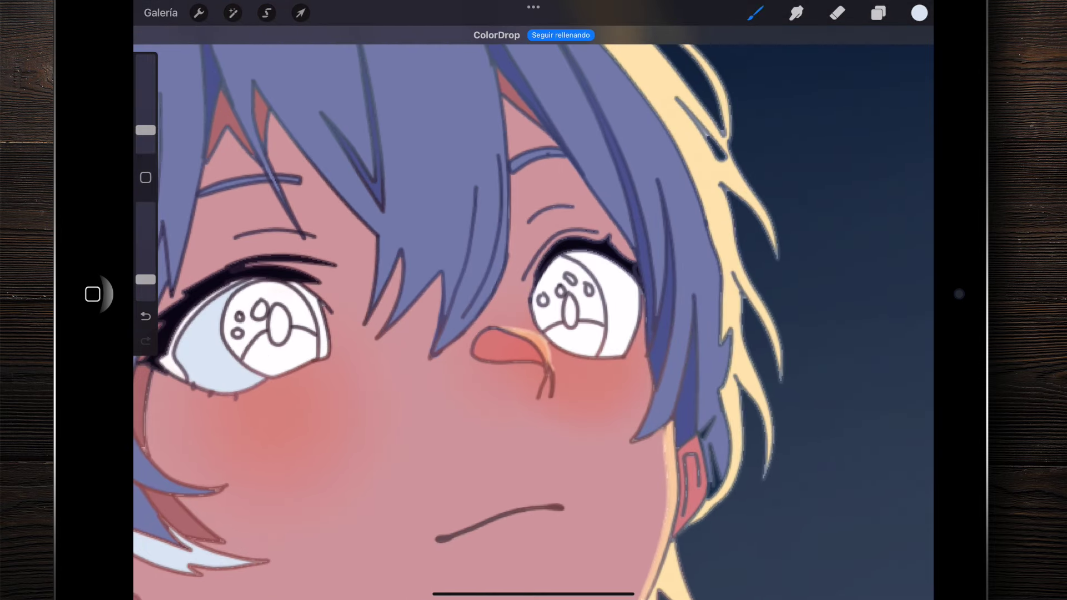
left_click_drag(918, 13, 617, 294)
scroll(533, 311, "down", 3)
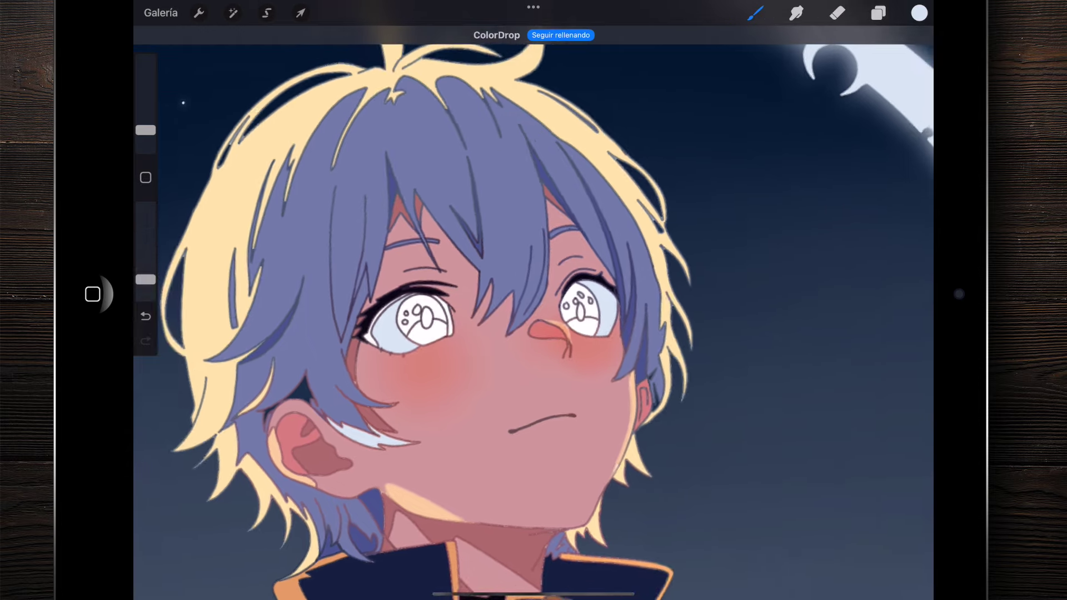
scroll(533, 311, "down", 2)
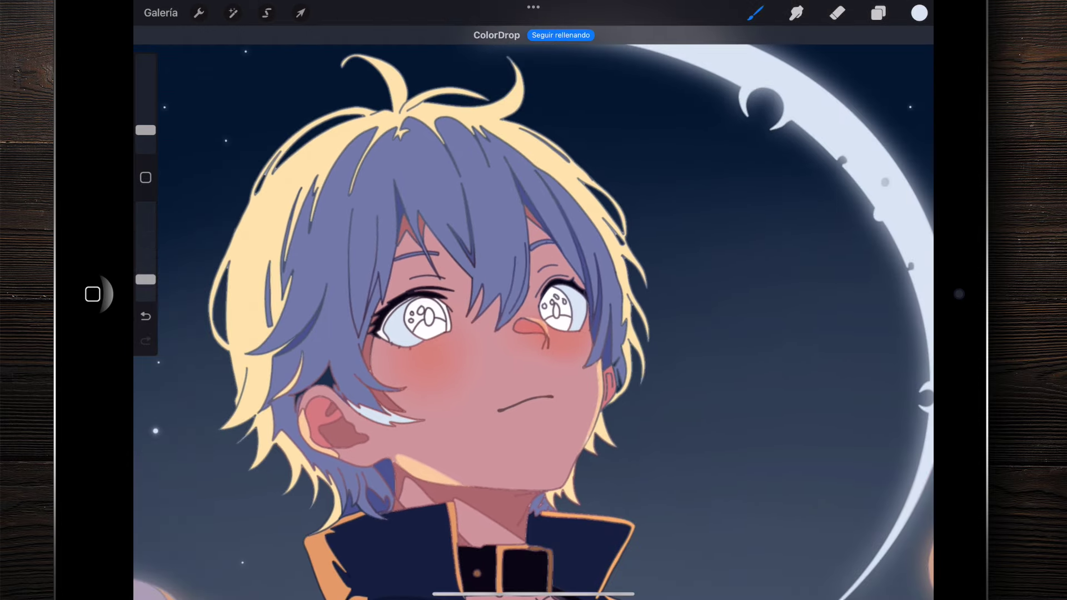
scroll(433, 322, "up", 2)
scroll(433, 323, "up", 1)
scroll(434, 322, "up", 1)
scroll(434, 322, "up", 1)
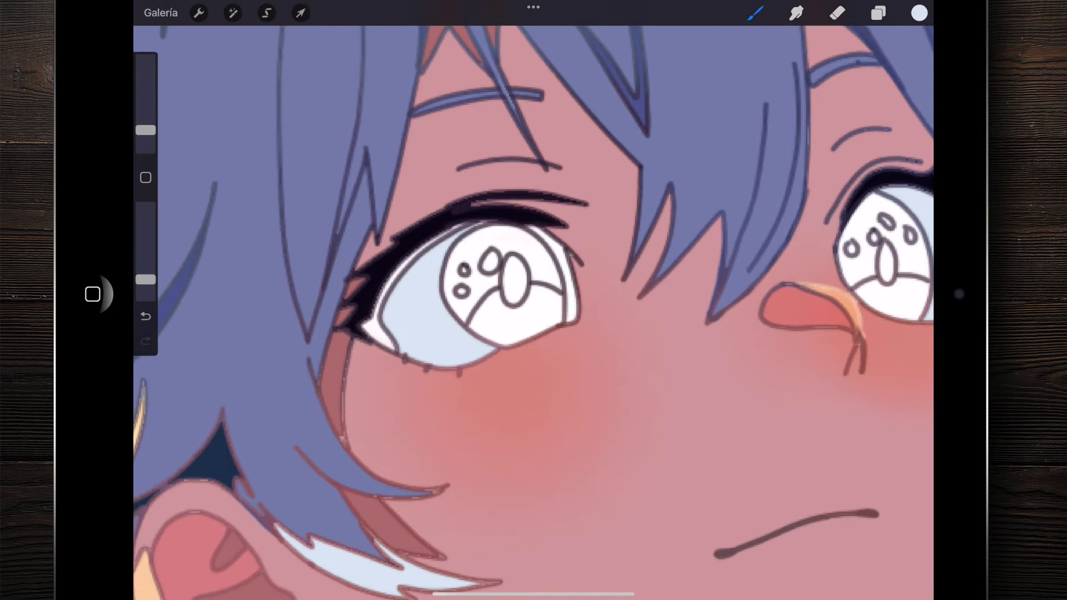
scroll(328, 306, "up", 2)
left_click(919, 12)
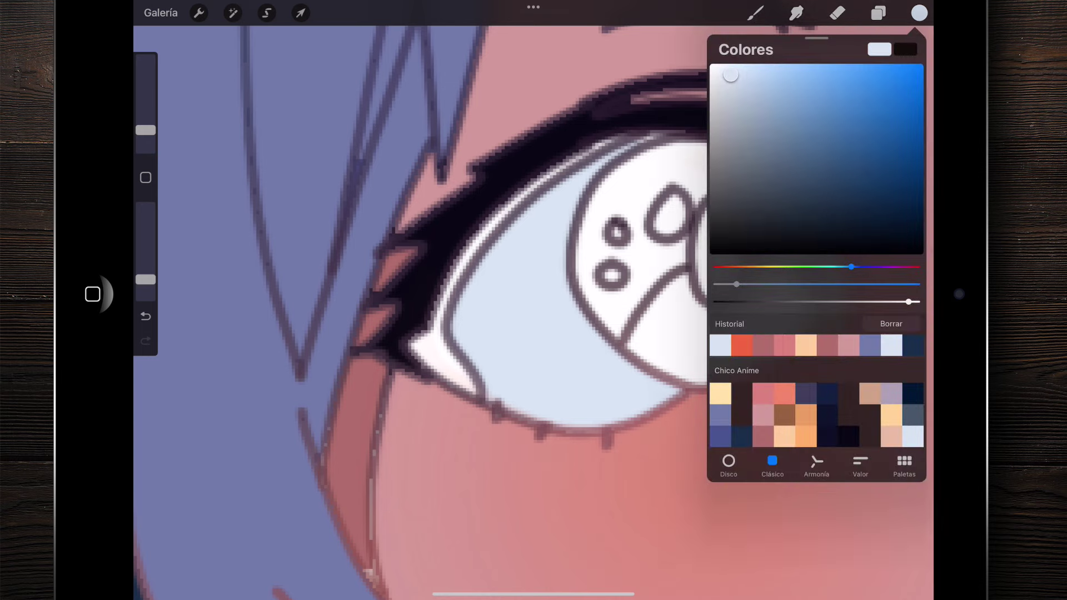
Step: Fill the left eye's corner with brown
left_click(784, 415)
left_click_drag(919, 12, 444, 354)
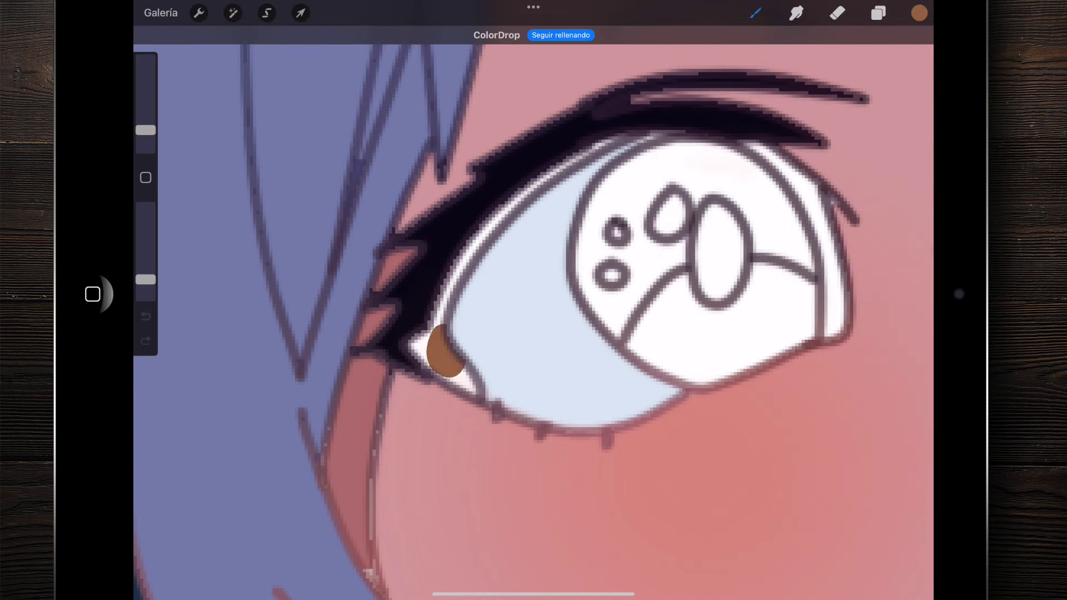
scroll(534, 300, "down", 2)
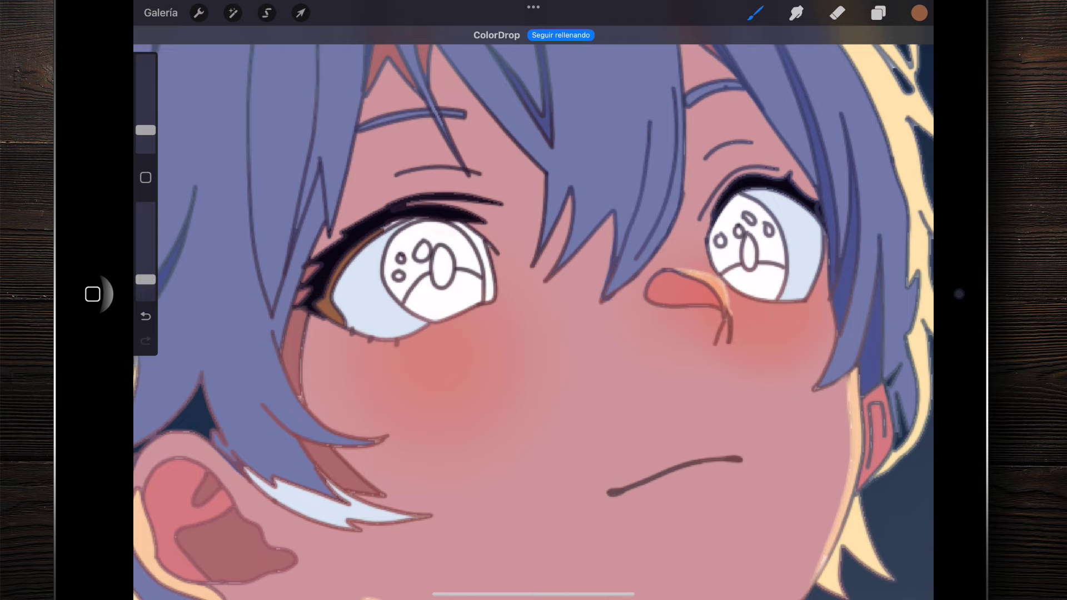
scroll(533, 300, "down", 3)
scroll(533, 300, "up", 3)
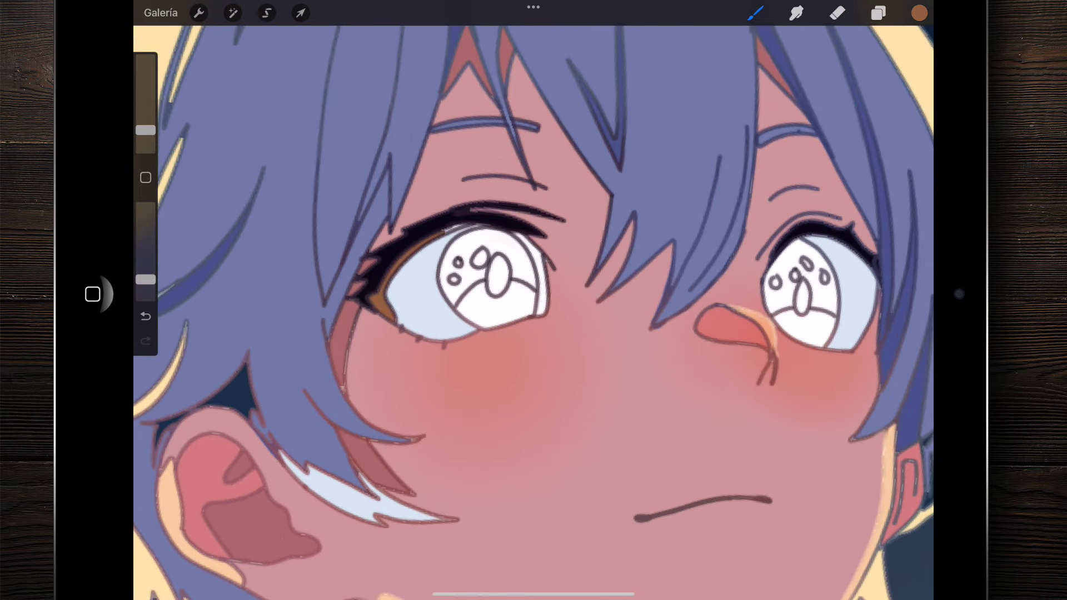
scroll(489, 283, "up", 2)
scroll(488, 283, "up", 3)
scroll(488, 284, "up", 2)
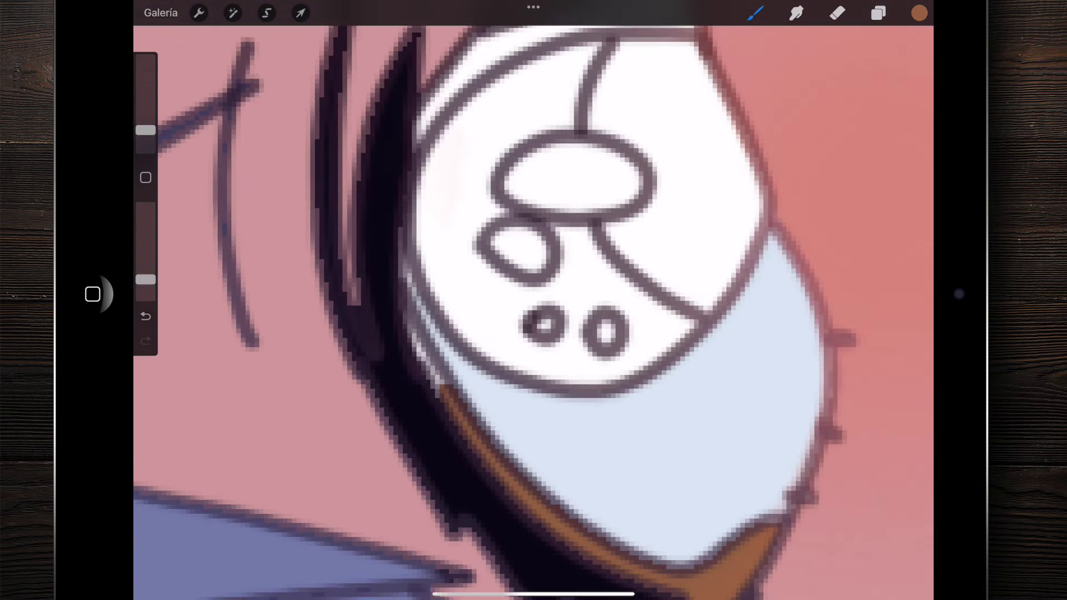
Step: Use the Pincel preciso brush at 1% to paint thin brown strokes along the eye's edge
left_click_drag(145, 130, 146, 133)
left_click(755, 13)
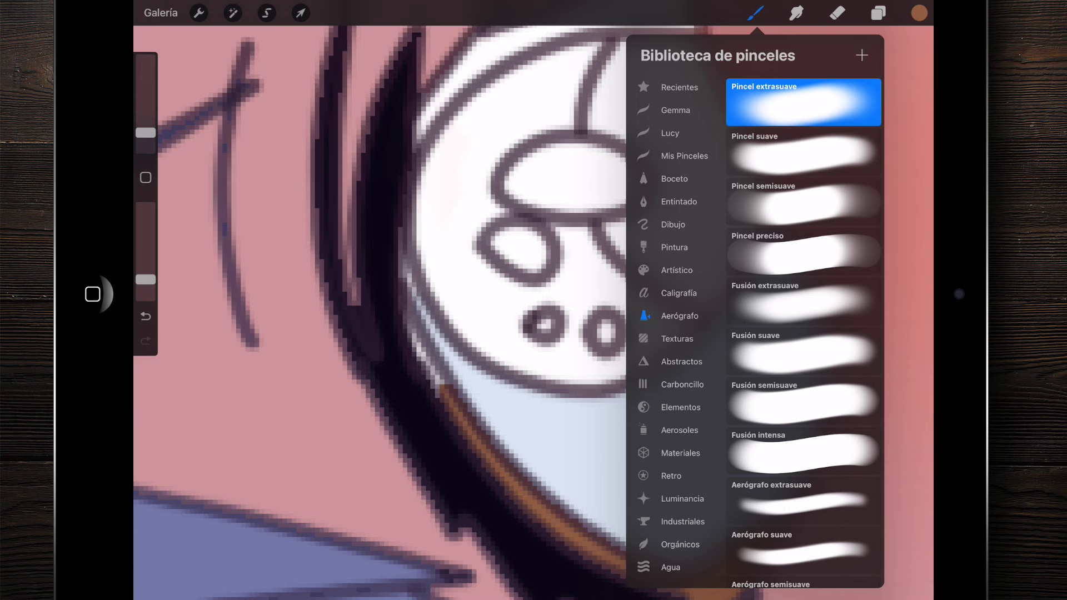
scroll(803, 334, "down", 2)
scroll(804, 333, "up", 2)
left_click(803, 252)
scroll(533, 300, "up", 3)
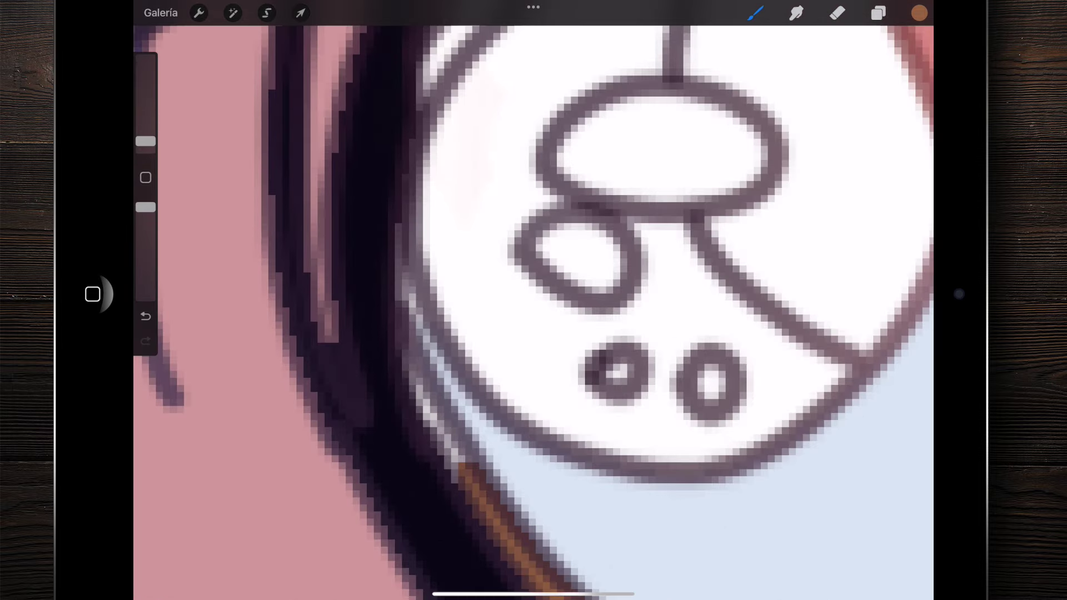
left_click_drag(145, 141, 146, 142)
left_click_drag(477, 481, 411, 367)
left_click_drag(467, 441, 395, 329)
Step: Fill the remaining gap in the eye with white, leaving a thin blue rim
scroll(533, 300, "down", 5)
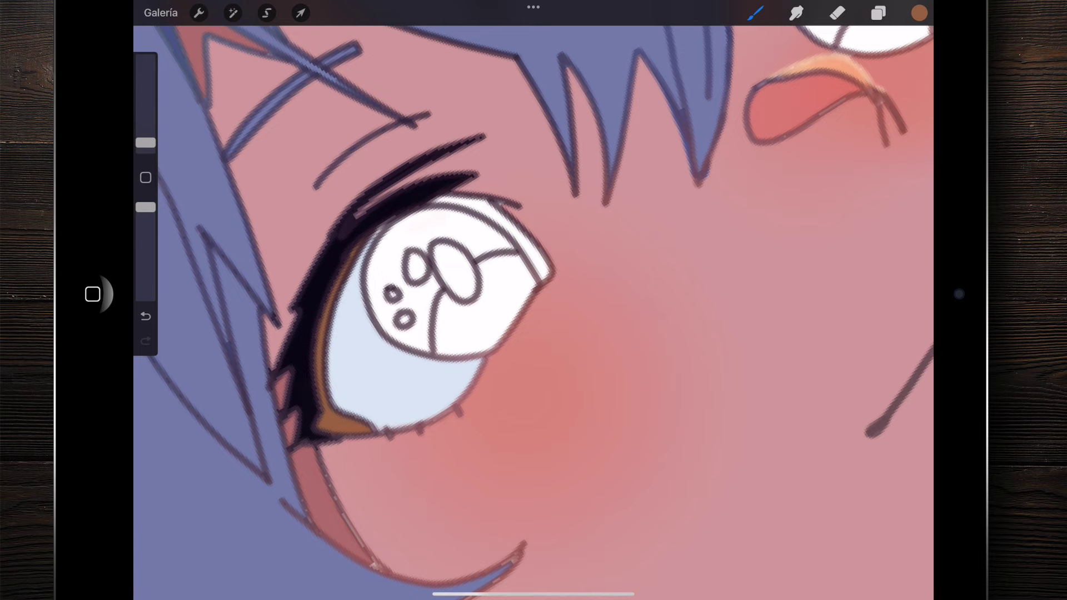
scroll(533, 300, "down", 5)
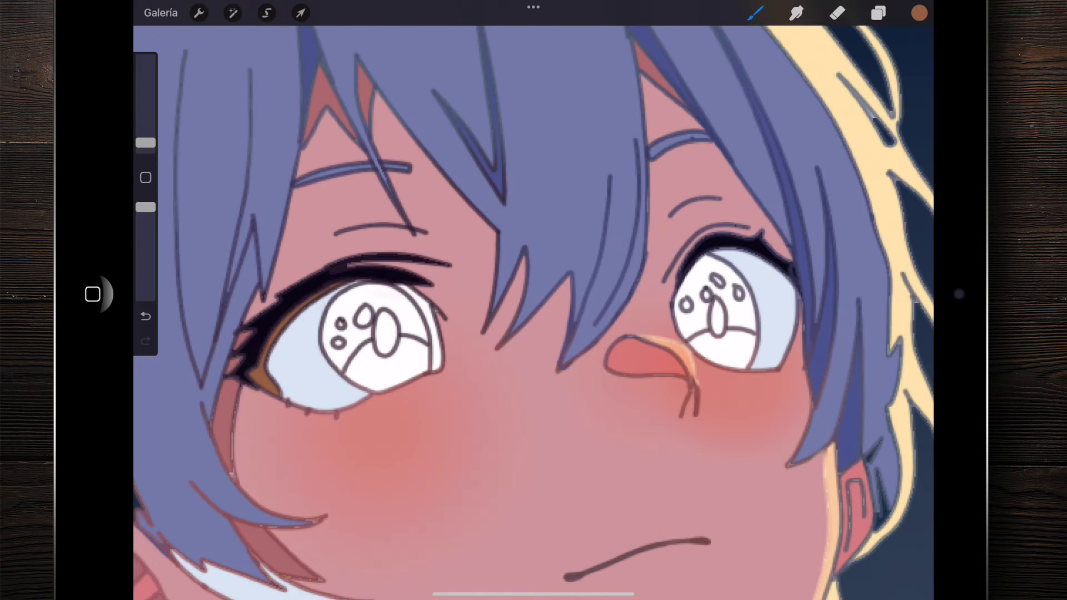
scroll(533, 300, "down", 3)
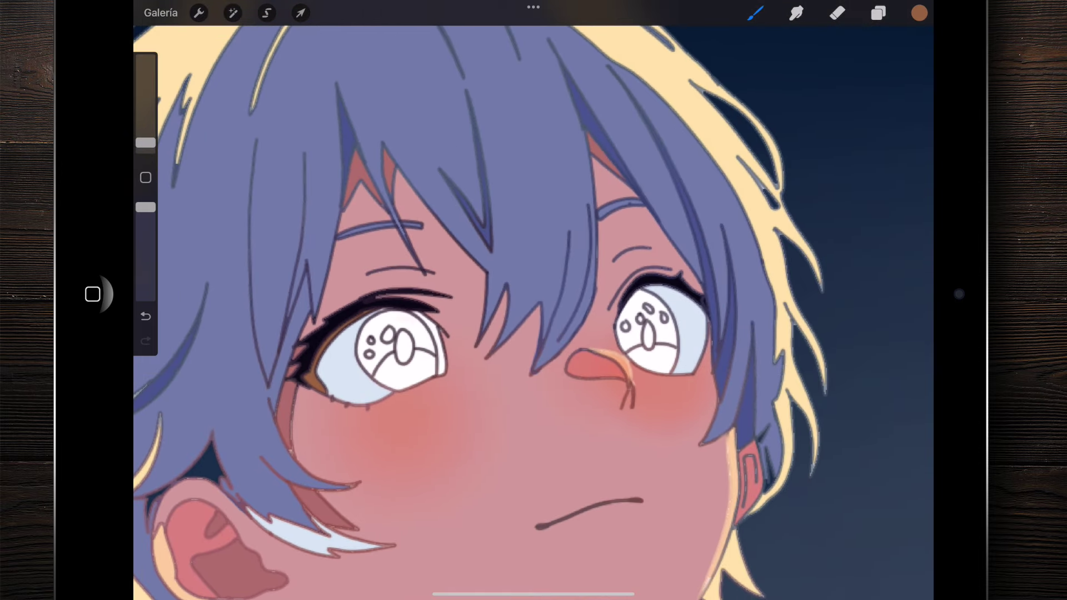
scroll(400, 355, "up", 3)
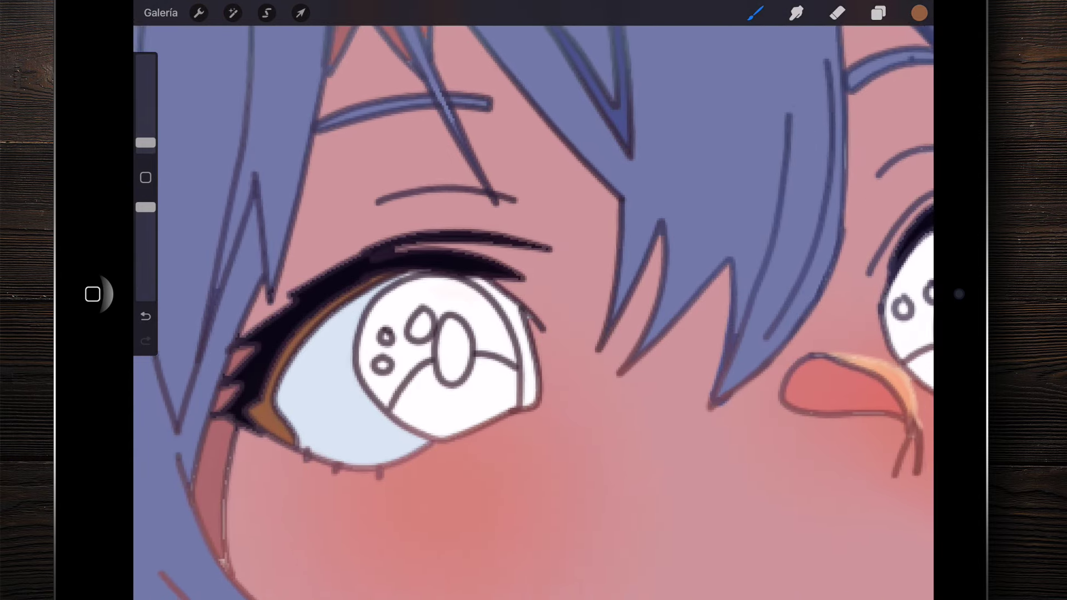
scroll(400, 355, "up", 3)
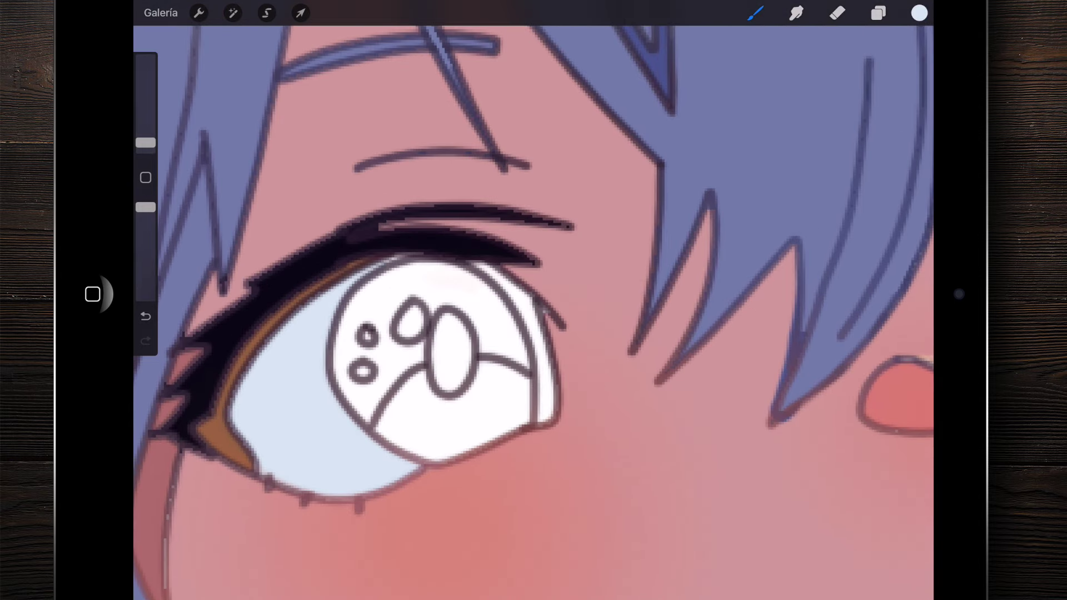
scroll(560, 371, "up", 5)
left_click_drag(919, 12, 527, 414)
scroll(389, 311, "down", 3)
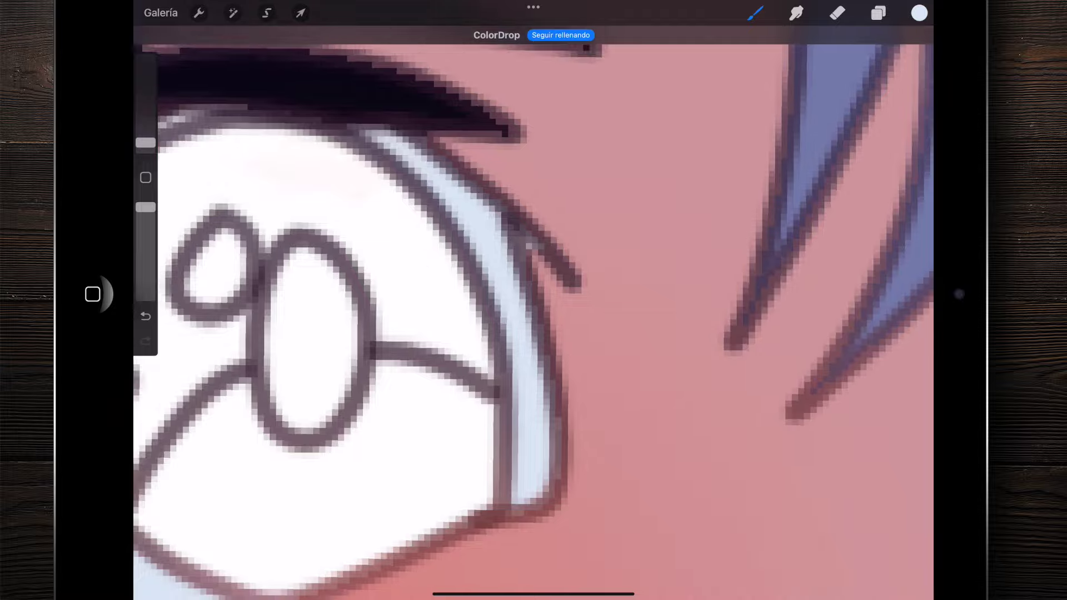
scroll(389, 311, "down", 2)
scroll(534, 311, "down", 2)
scroll(533, 311, "down", 3)
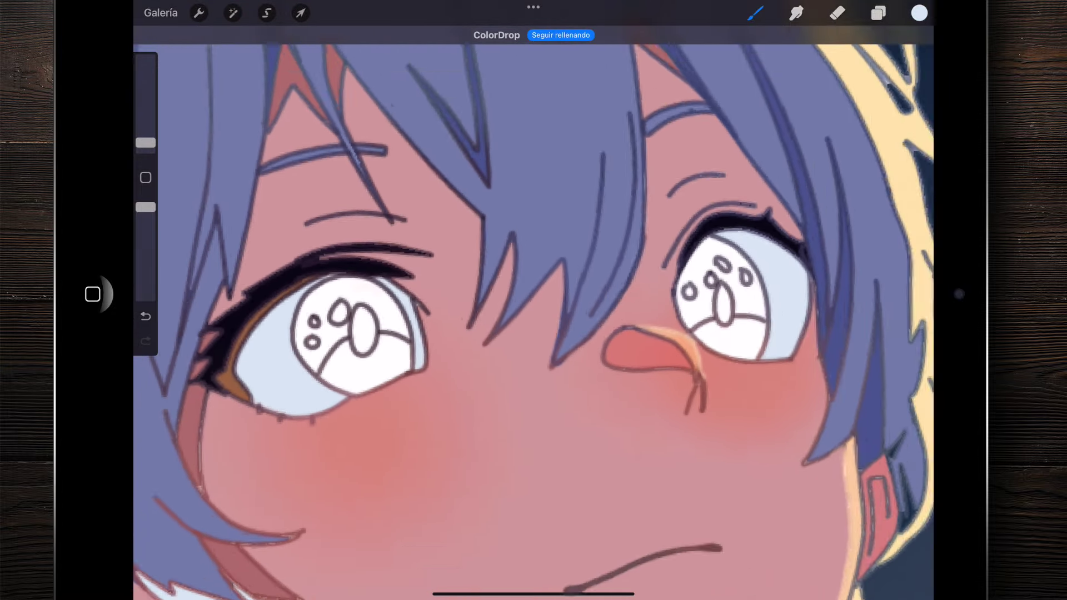
scroll(534, 311, "down", 1)
scroll(533, 311, "down", 1)
left_click(877, 13)
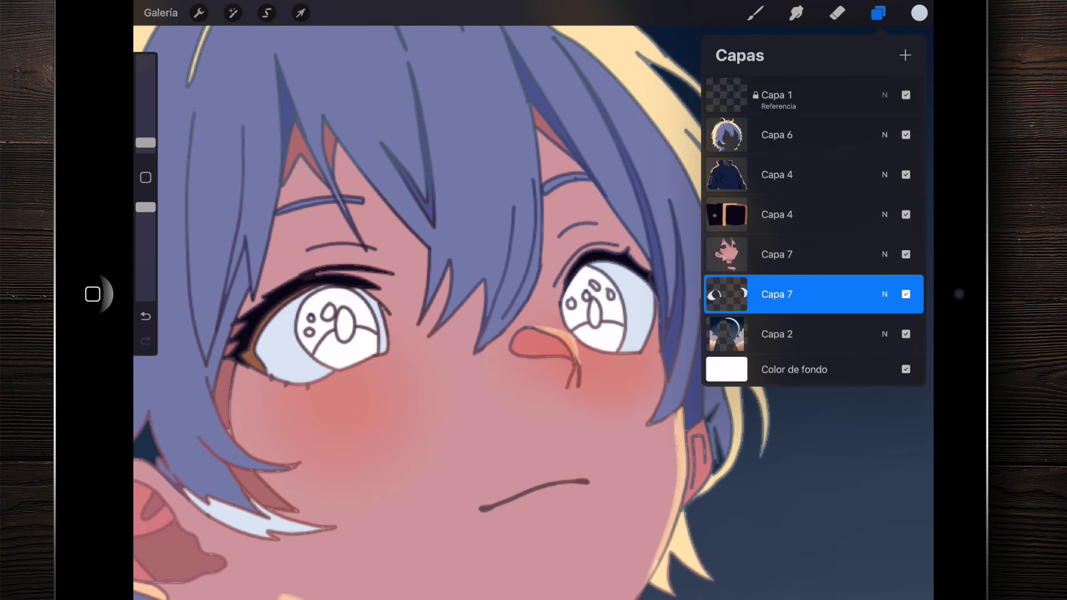
Step: Pick a very dark indigo and set Pincel extrasuave to 2% size and low opacity
scroll(389, 306, "up", 3)
left_click(919, 13)
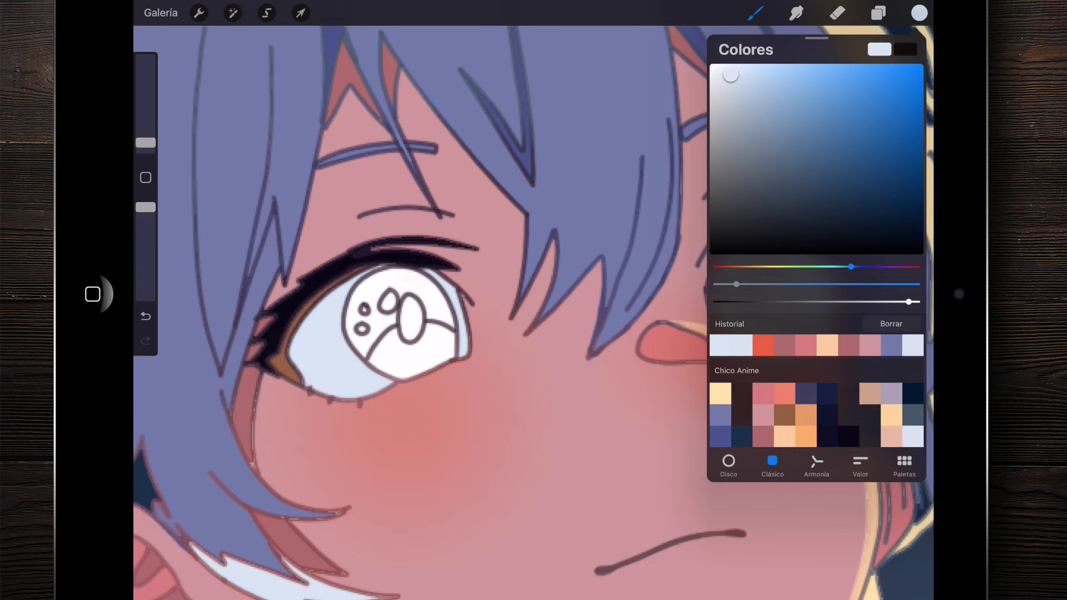
left_click(849, 437)
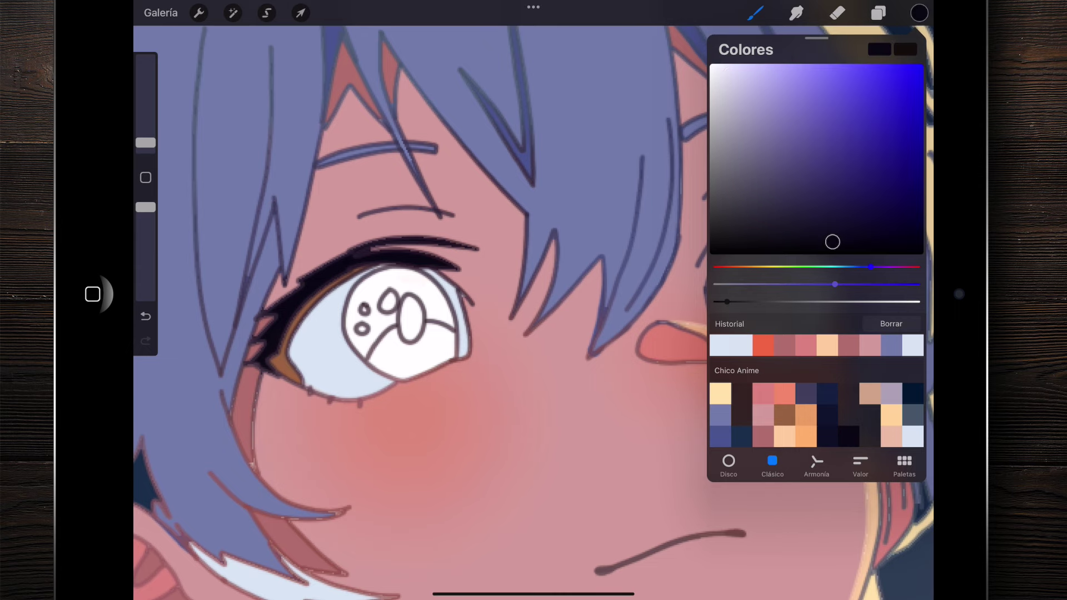
scroll(533, 311, "down", 3)
scroll(533, 311, "up", 5)
left_click(754, 13)
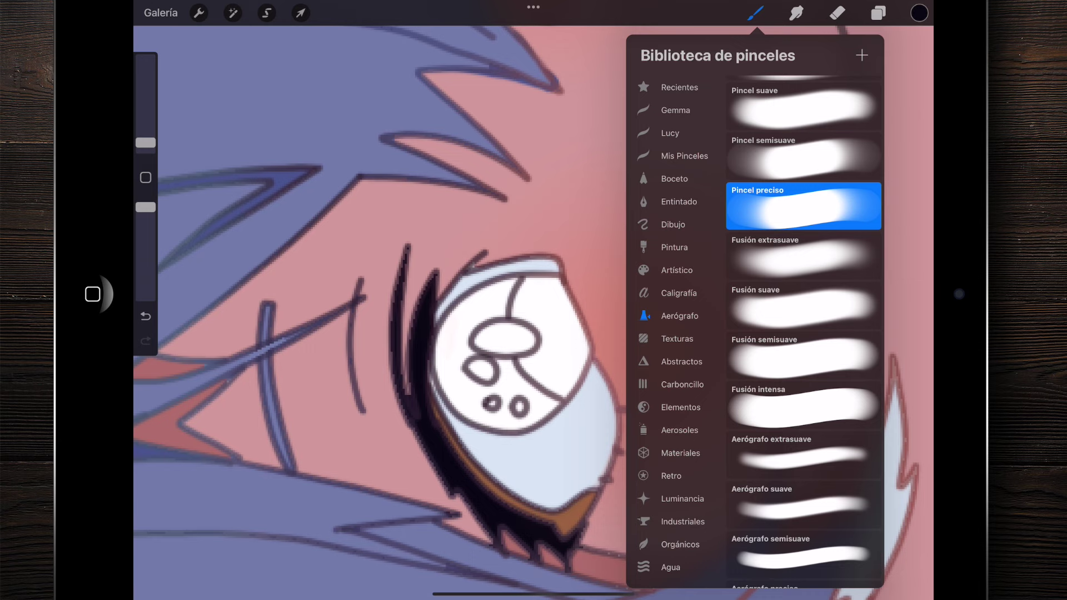
scroll(803, 334, "up", 2)
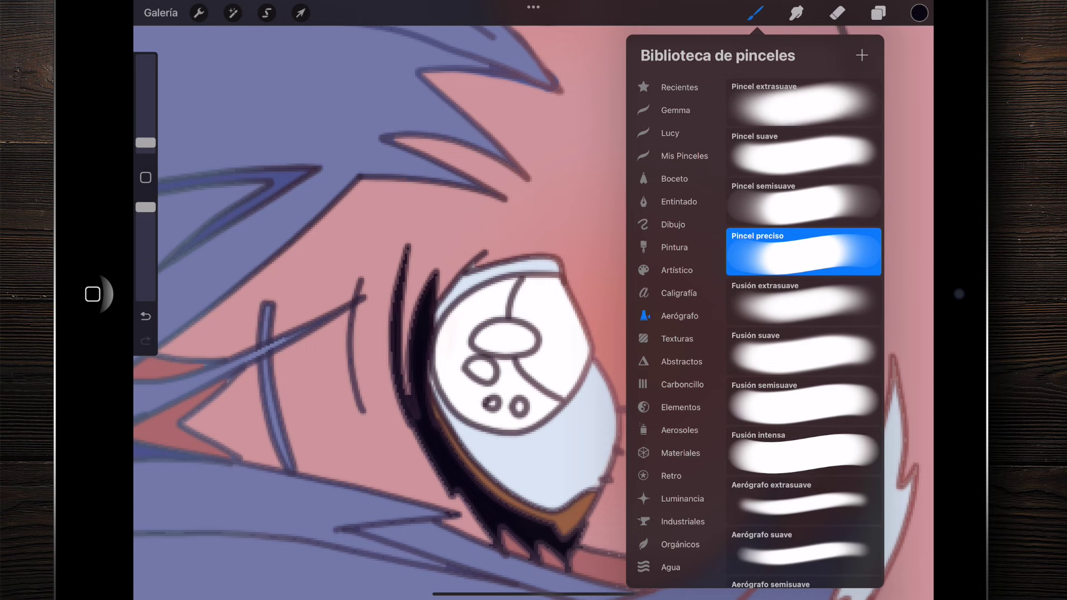
left_click(804, 102)
left_click_drag(146, 143, 146, 132)
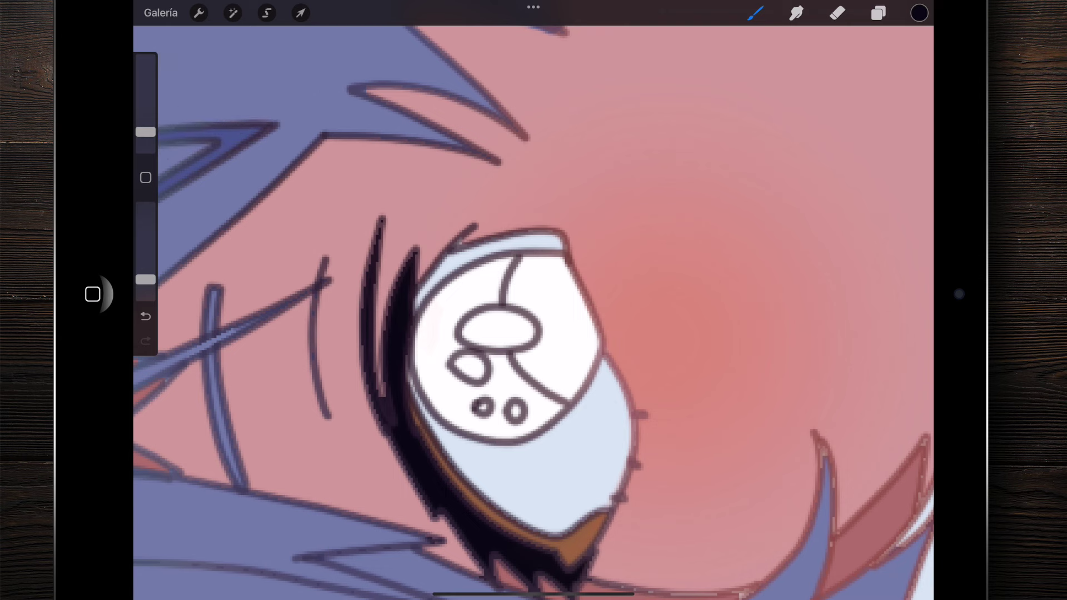
left_click_drag(145, 279, 146, 277)
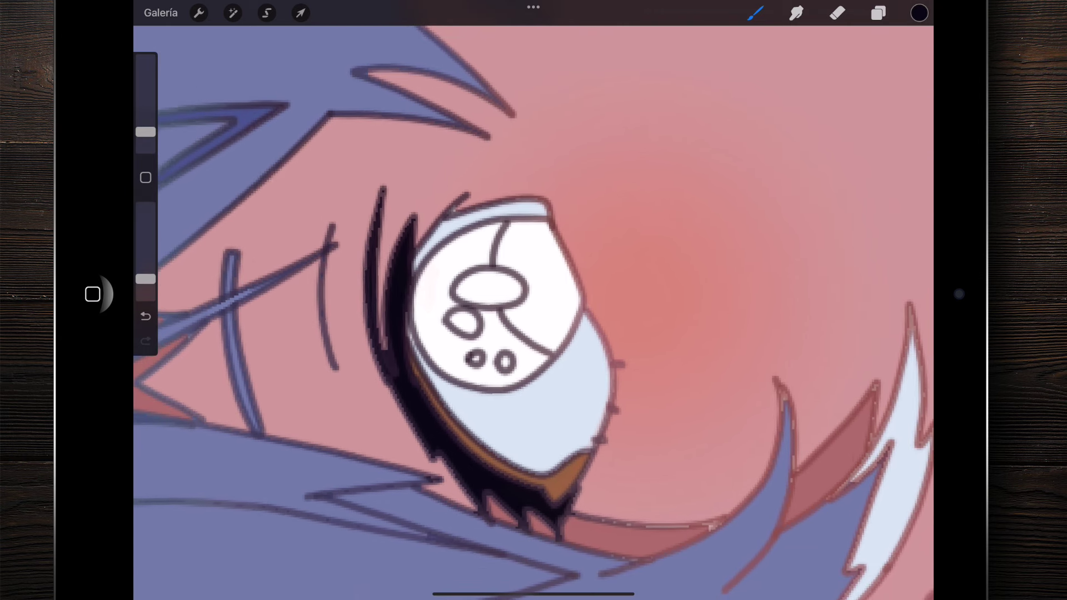
Step: Brush soft grey shading onto the lower eye whites at reduced opacity
left_click_drag(583, 355, 539, 438)
key("ctrl+z")
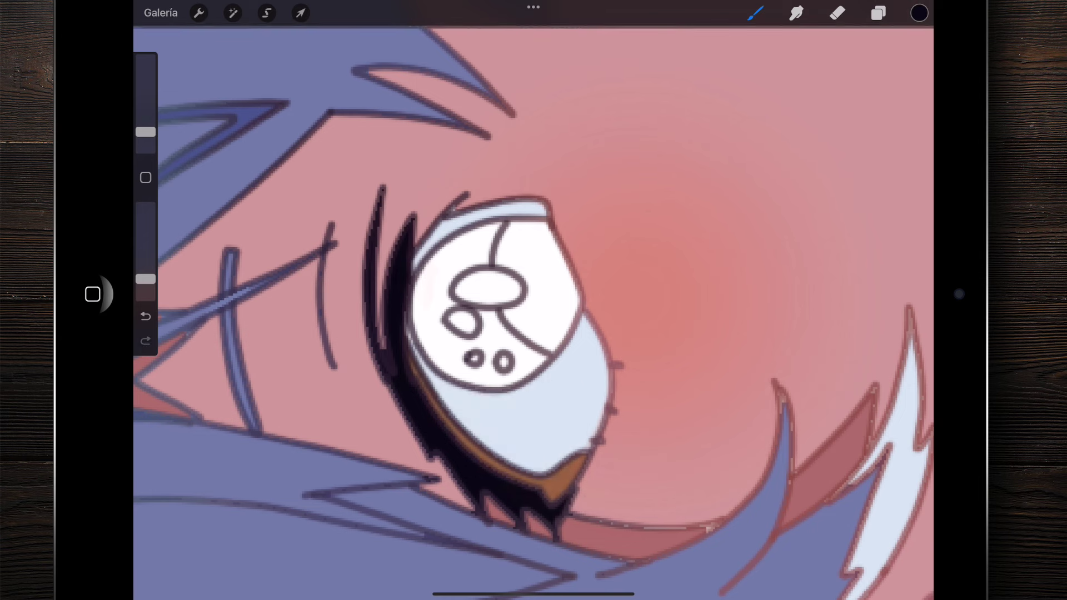
left_click_drag(145, 278, 145, 286)
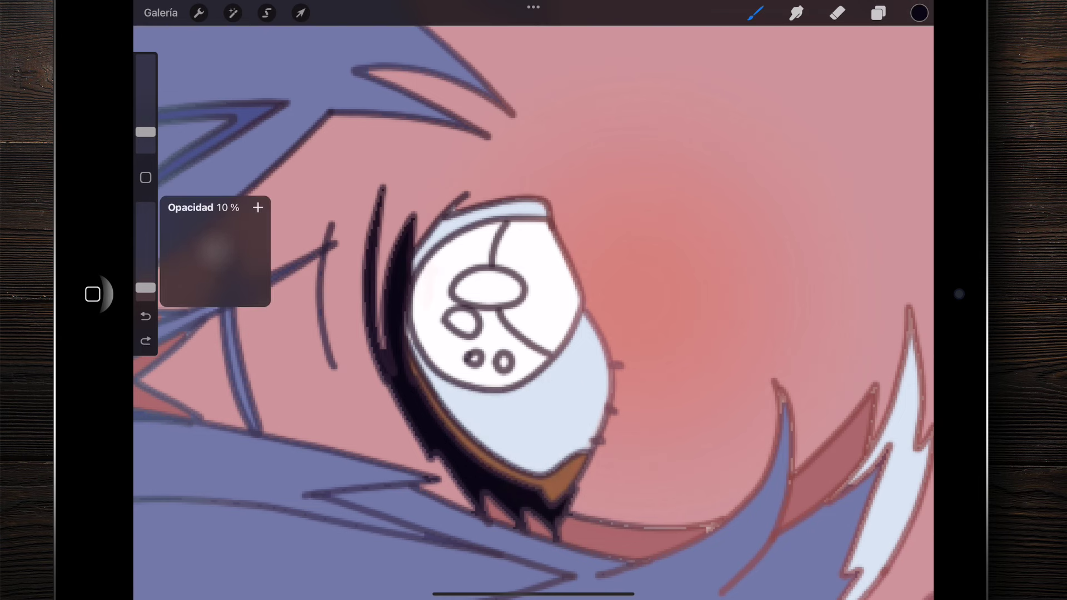
scroll(533, 311, "down", 1)
left_click_drag(528, 383, 452, 416)
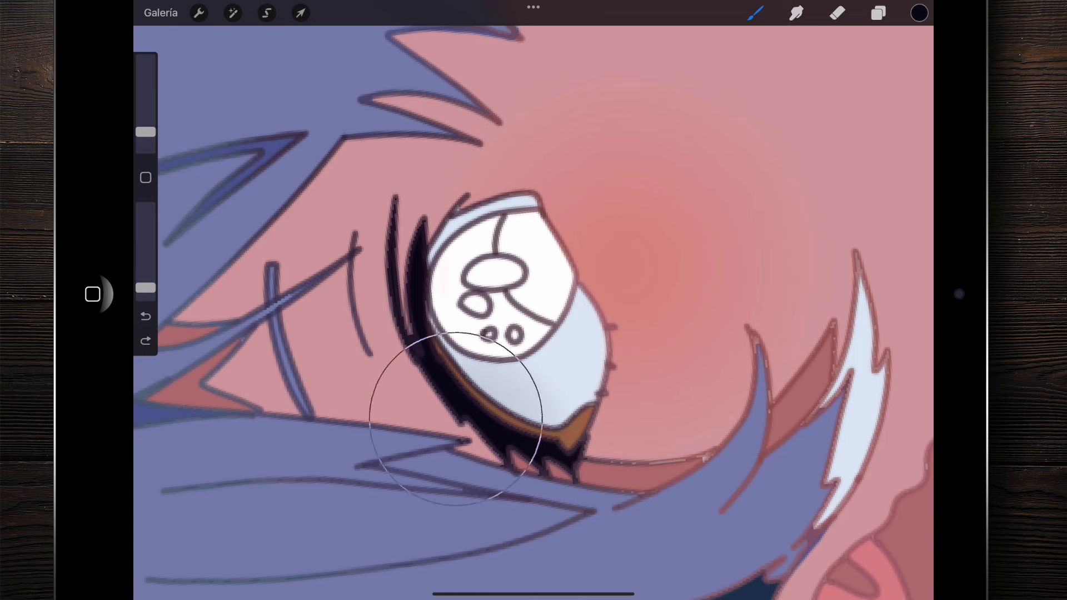
mouse_move(522, 367)
left_mouse_down()
mouse_move(478, 400)
mouse_move(424, 392)
left_mouse_up()
left_click_drag(393, 226, 455, 234)
left_click_drag(488, 441, 522, 377)
scroll(533, 311, "down", 3)
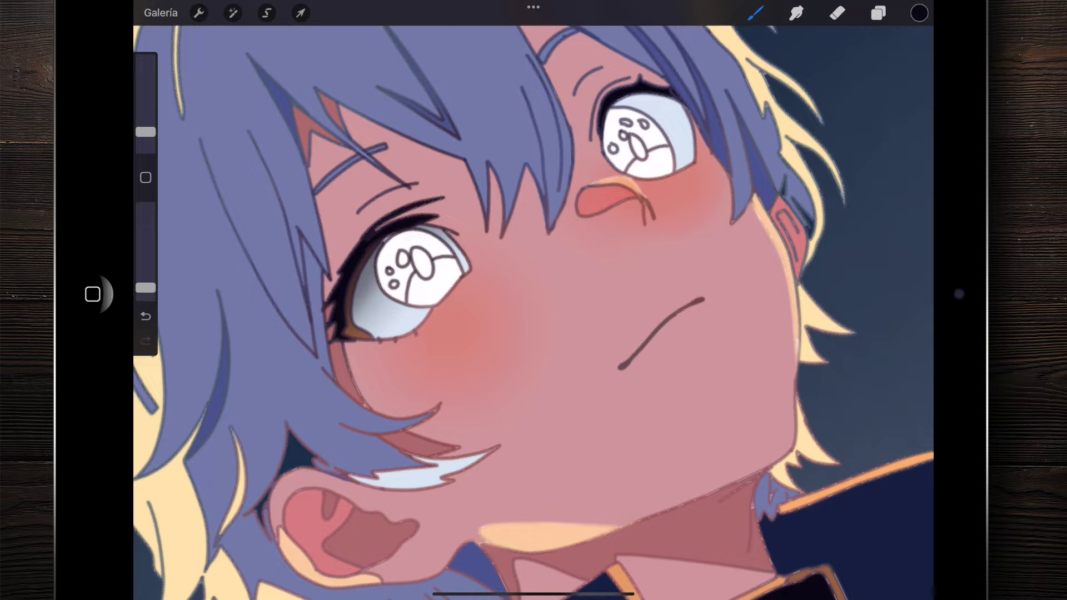
scroll(533, 311, "down", 3)
scroll(533, 311, "down", 2)
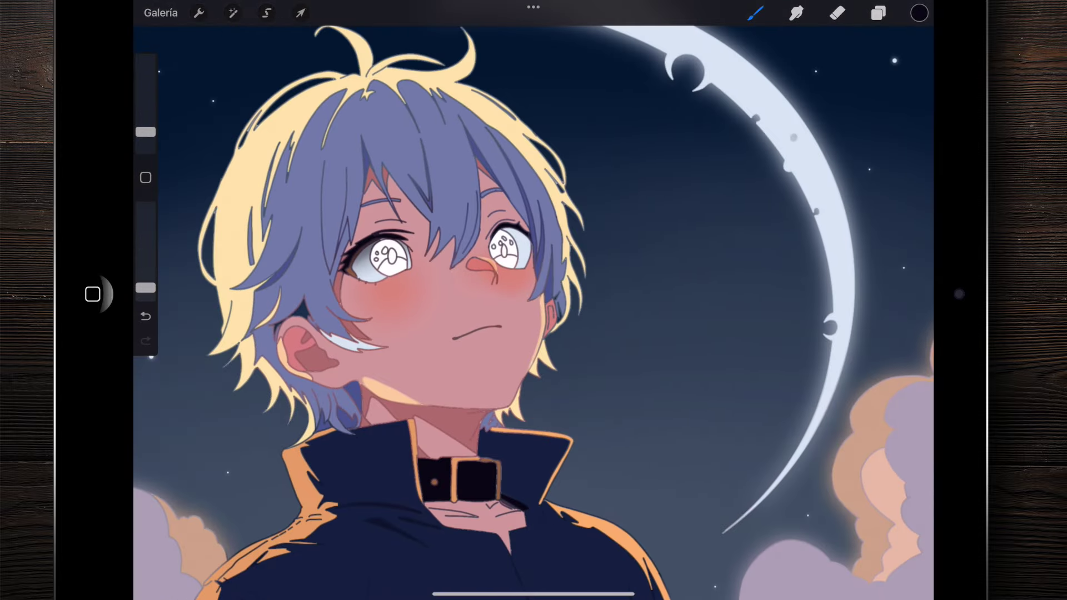
scroll(533, 312, "up", 3)
scroll(533, 311, "up", 3)
left_click_drag(516, 317, 509, 409)
Step: Sample the light eye-white colour to lighten the upper shading and soften the lower part
scroll(534, 311, "up", 3)
scroll(534, 311, "down", 2)
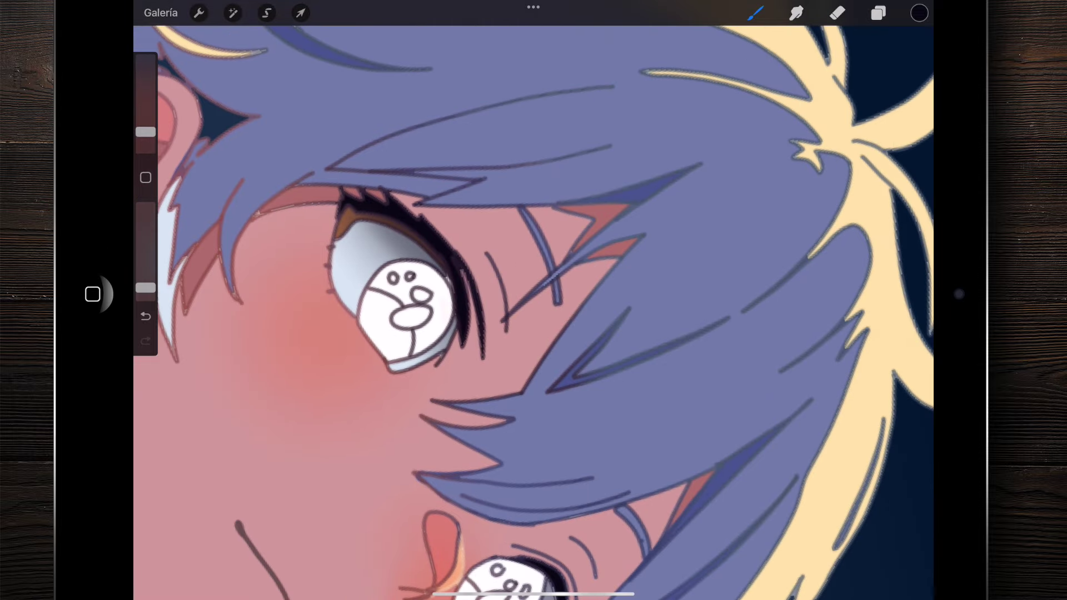
scroll(389, 311, "up", 2)
left_click(353, 322)
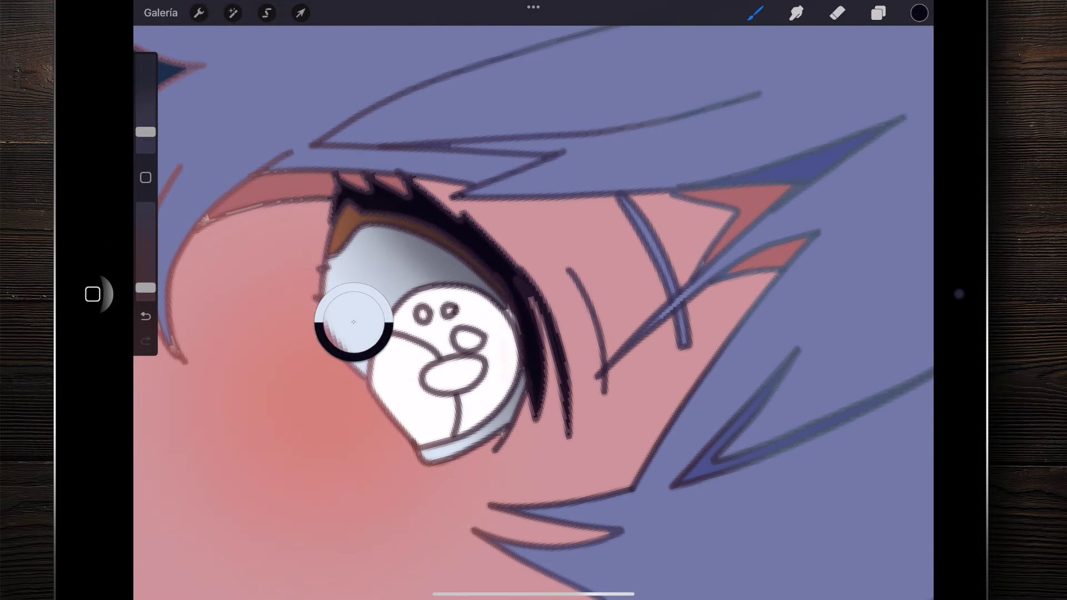
mouse_move(345, 239)
left_mouse_down()
mouse_move(455, 267)
mouse_move(483, 286)
left_mouse_up()
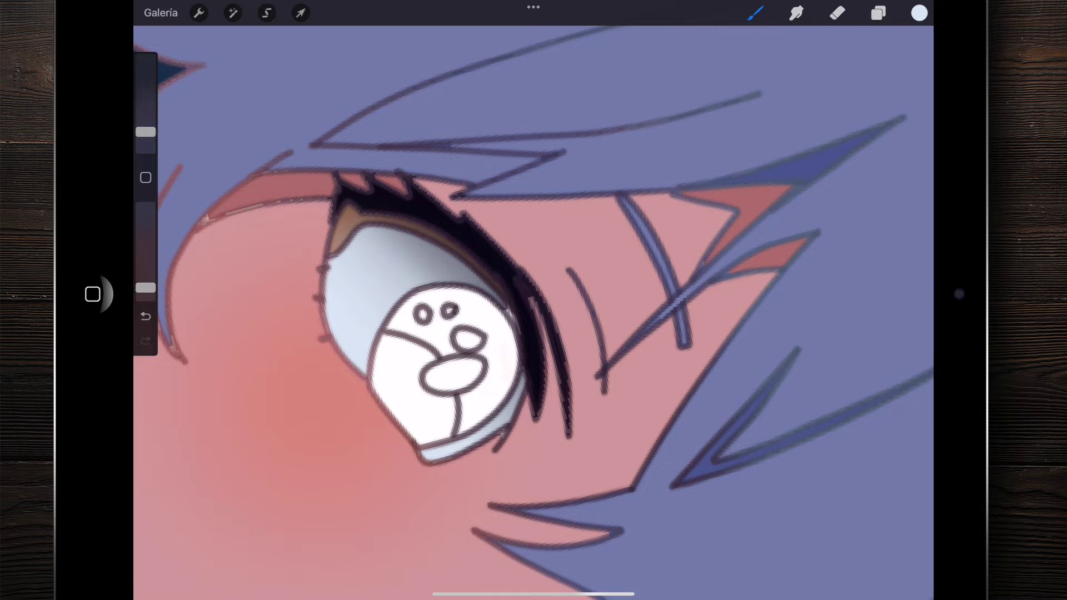
scroll(534, 311, "down", 3)
scroll(533, 311, "down", 5)
scroll(472, 183, "up", 2)
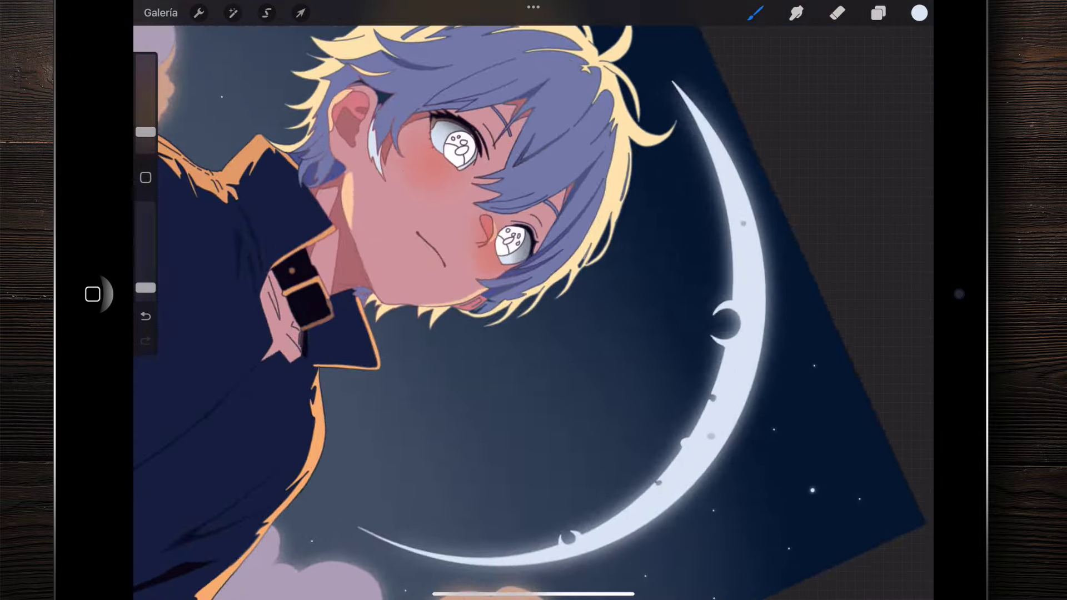
scroll(478, 311, "up", 5)
left_click_drag(508, 331, 510, 370)
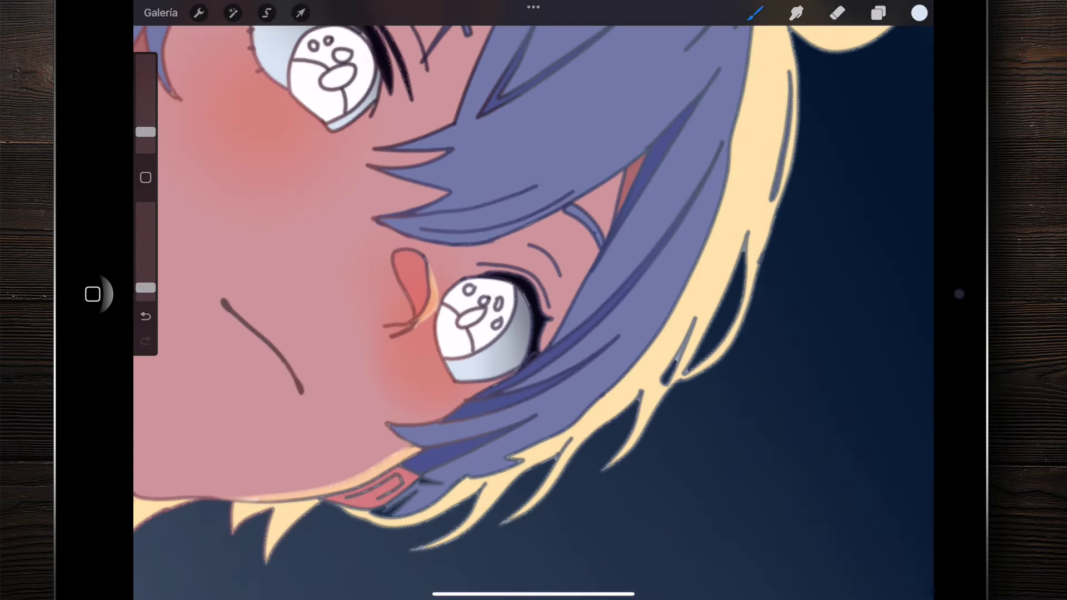
scroll(533, 311, "down", 2)
scroll(534, 311, "down", 5)
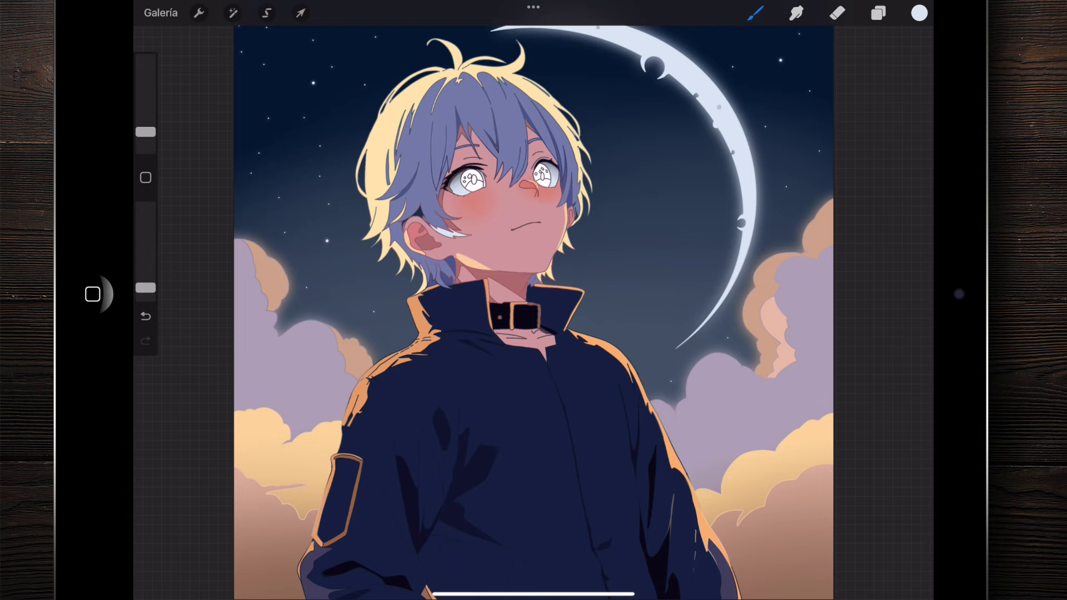
scroll(500, 222, "up", 2)
scroll(499, 222, "up", 3)
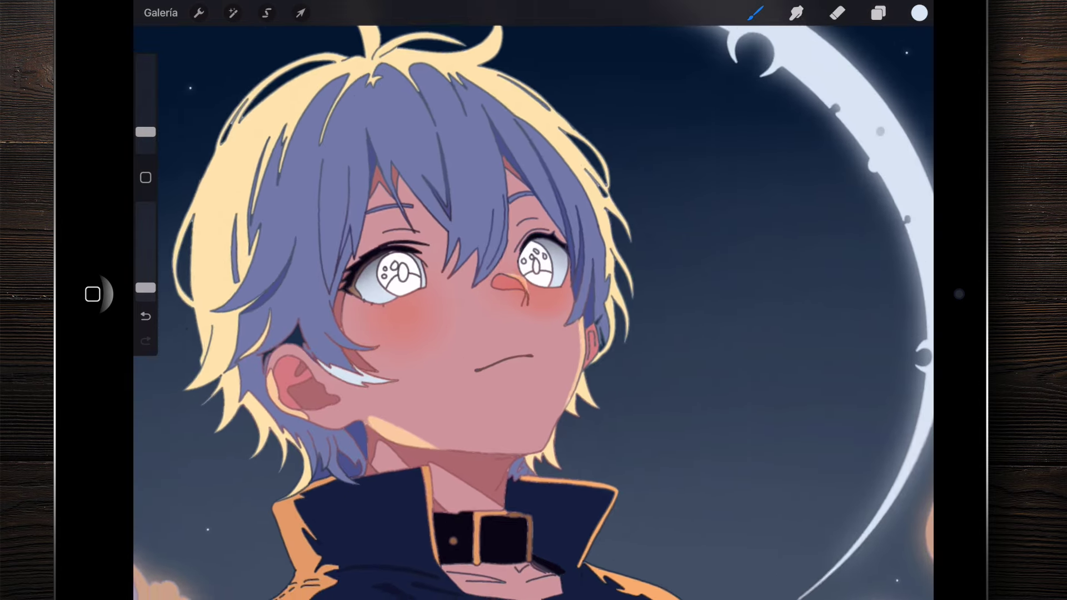
scroll(500, 250, "up", 2)
left_click(878, 13)
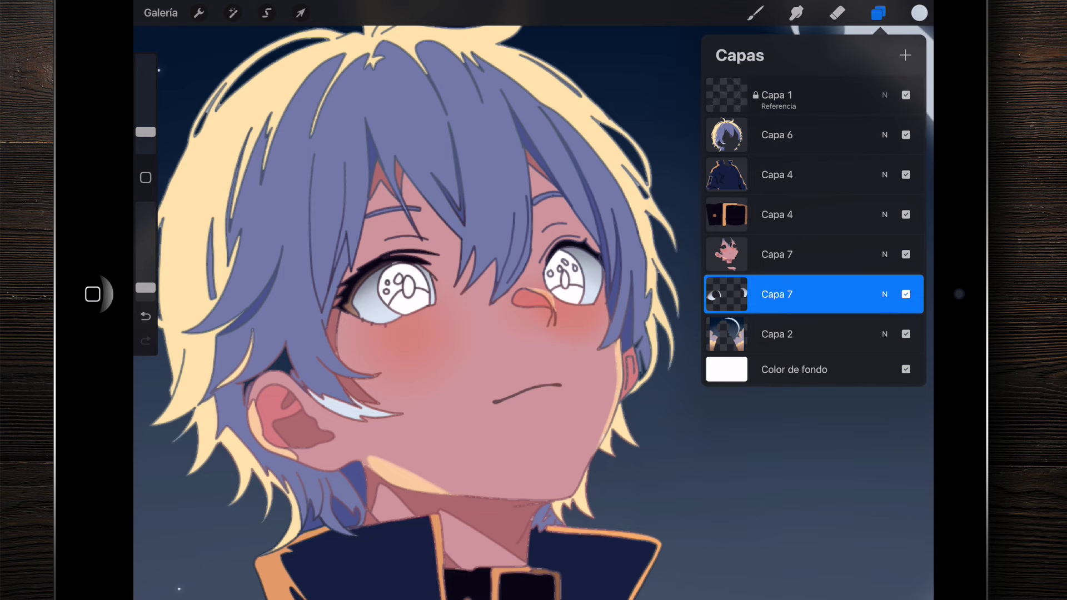
Step: Add new layer Capa 8 and sample the dark eyelash colour
left_click(905, 55)
scroll(375, 250, "up", 3)
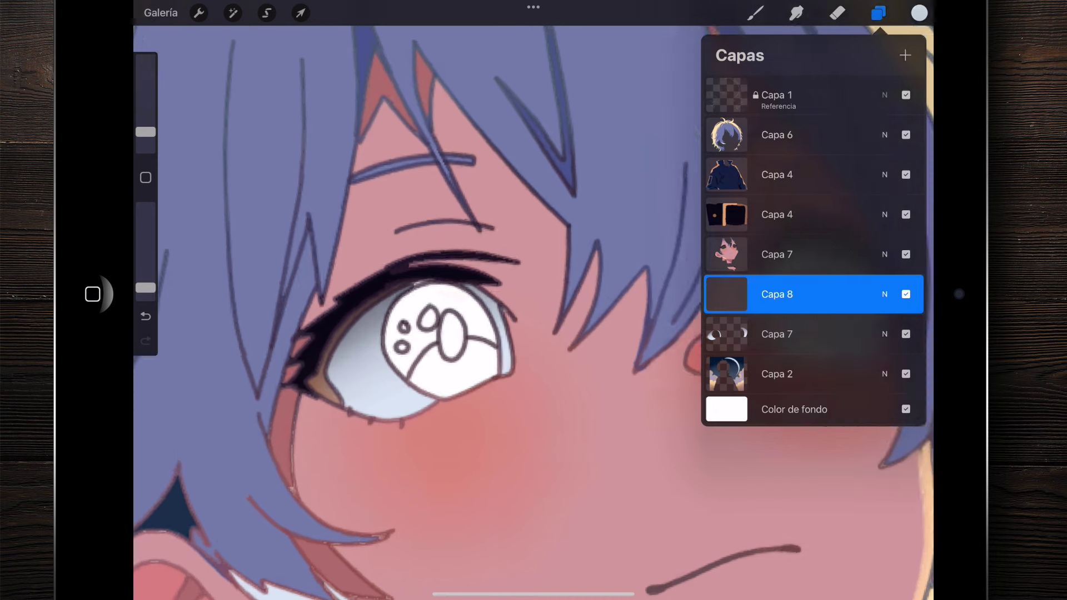
left_click(357, 267)
scroll(416, 306, "up", 2)
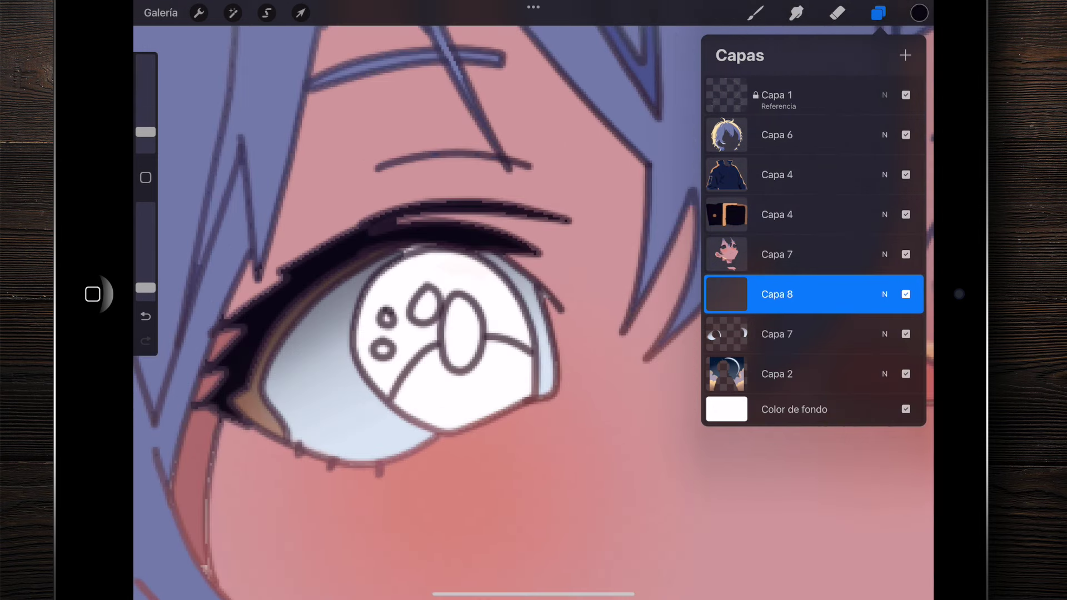
Step: ColorDrop the dark eyelash colour into both pupils
left_click_drag(918, 13, 493, 305)
scroll(533, 300, "down", 3)
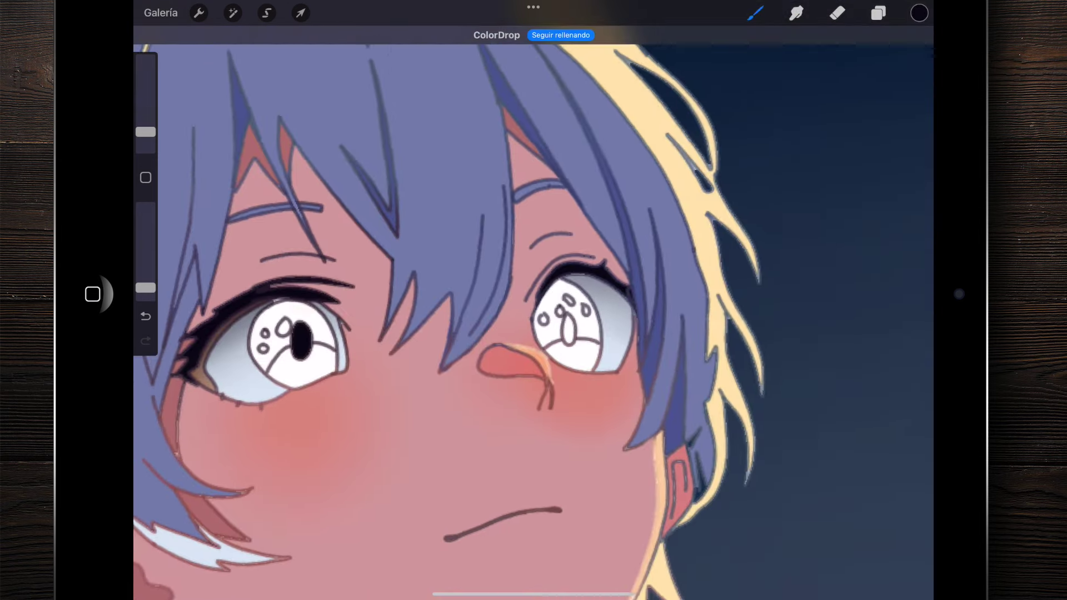
scroll(584, 322, "up", 5)
scroll(534, 300, "down", 1)
left_click_drag(918, 13, 533, 352)
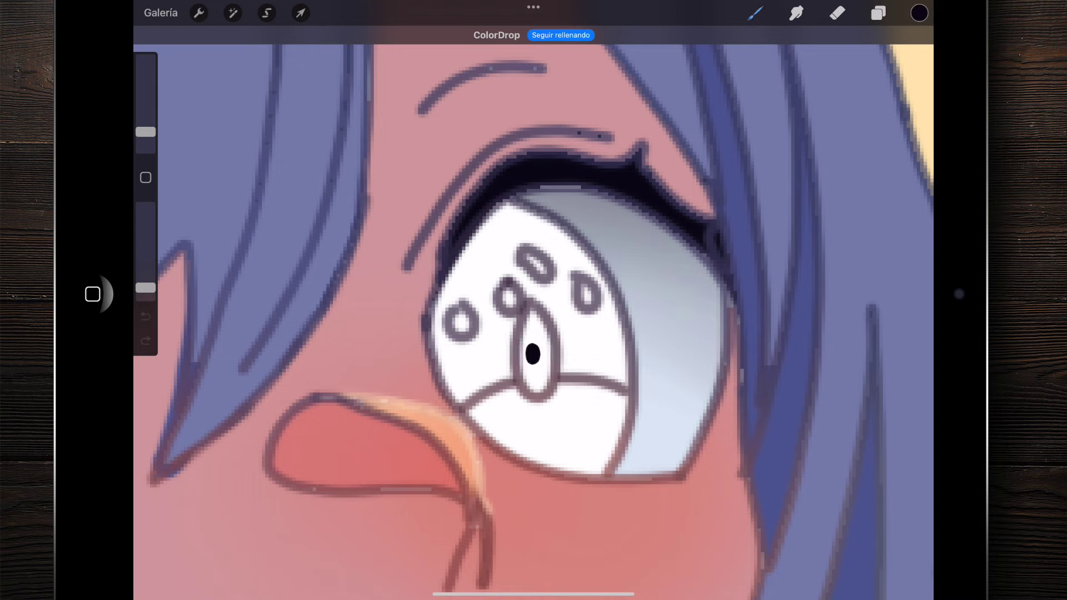
scroll(533, 300, "down", 2)
scroll(534, 300, "down", 5)
scroll(534, 300, "down", 1)
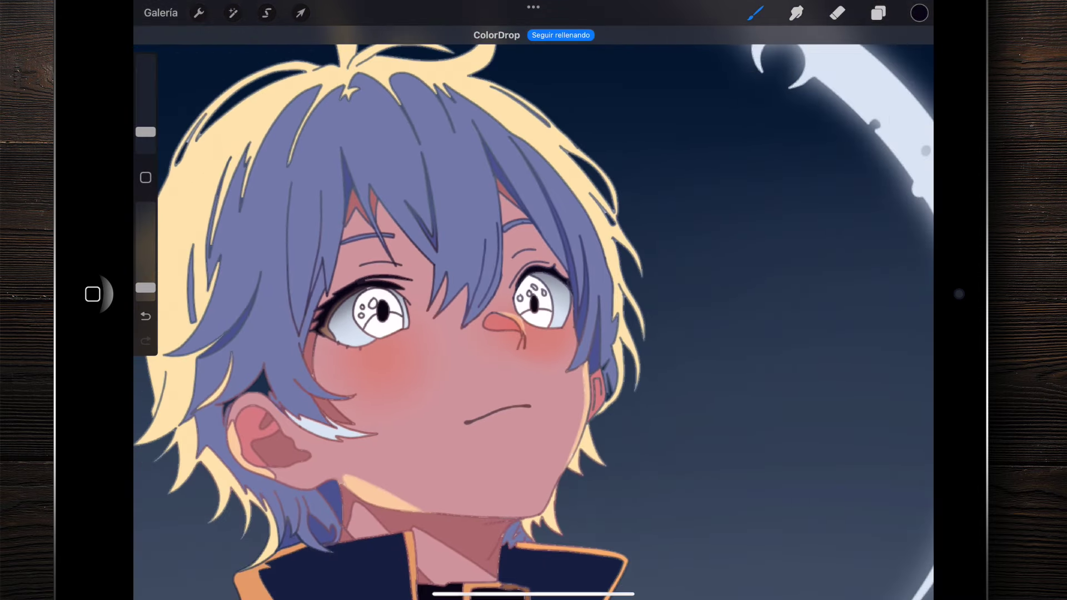
scroll(533, 300, "down", 3)
scroll(500, 300, "up", 5)
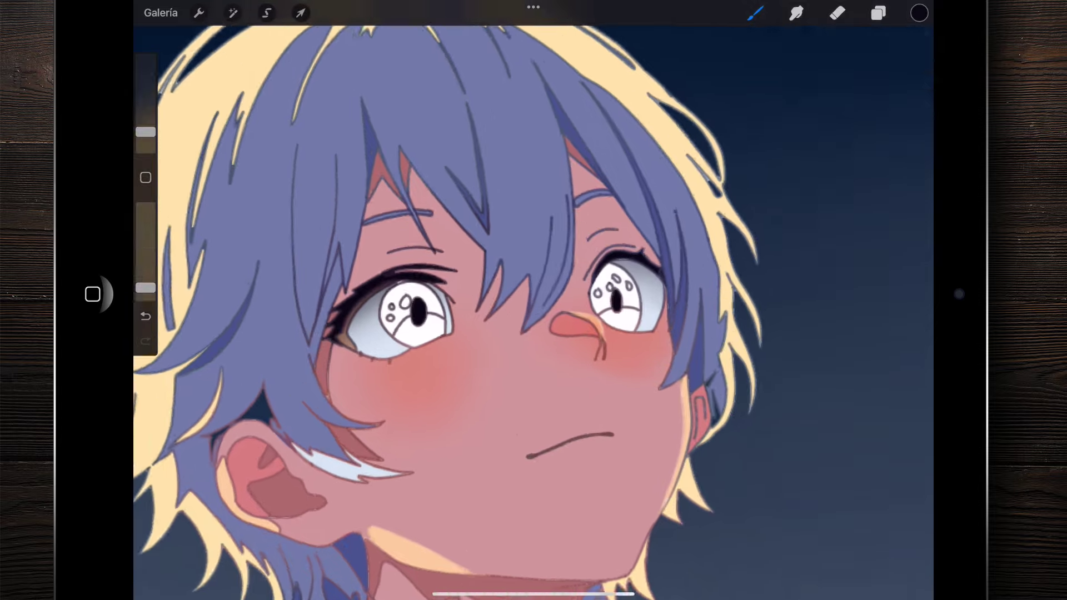
scroll(316, 211, "up", 1)
scroll(428, 311, "up", 1)
scroll(428, 311, "up", 2)
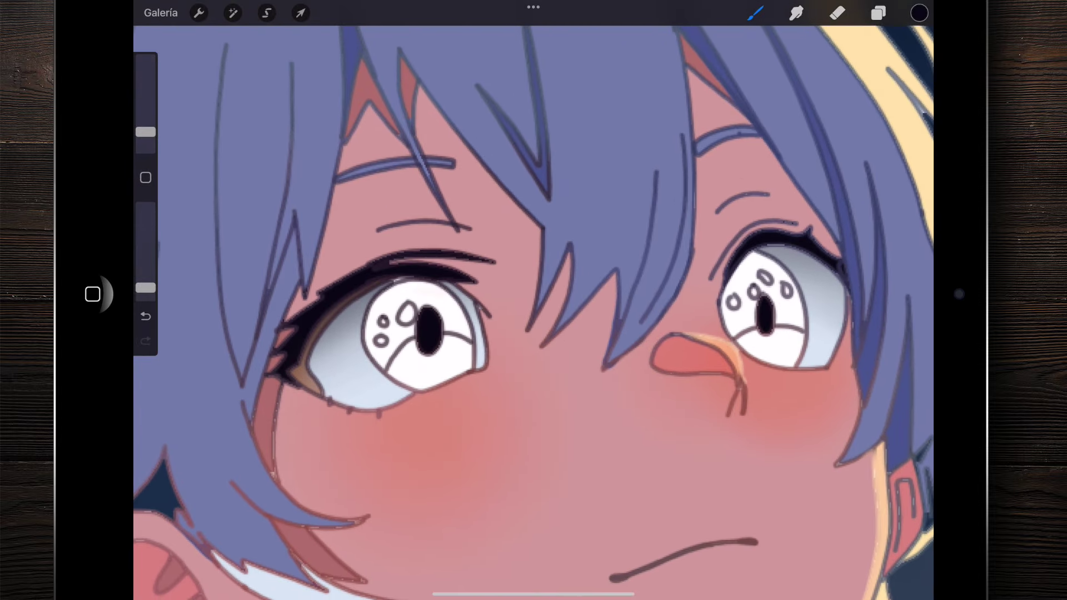
left_click(919, 13)
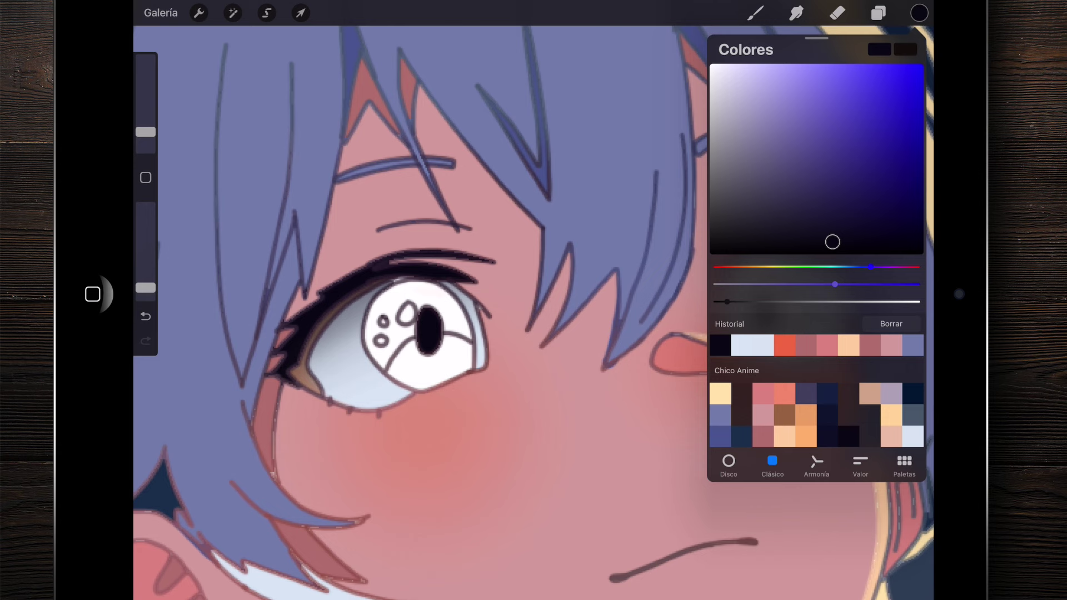
Step: Pick a strong medium blue and fill both irises with it
left_click_drag(870, 268, 850, 267)
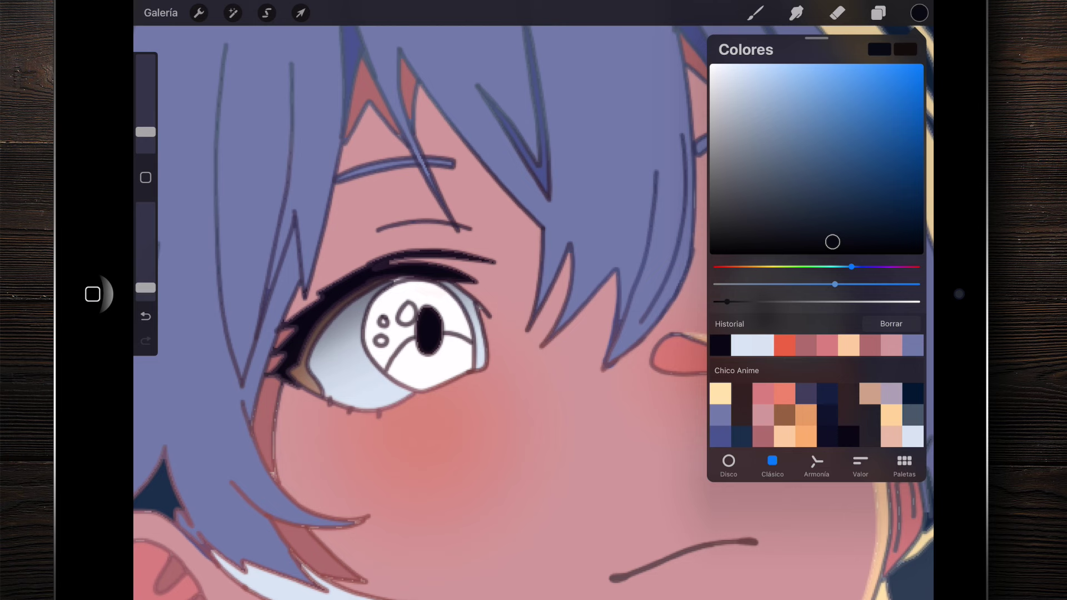
left_click_drag(871, 150, 901, 140)
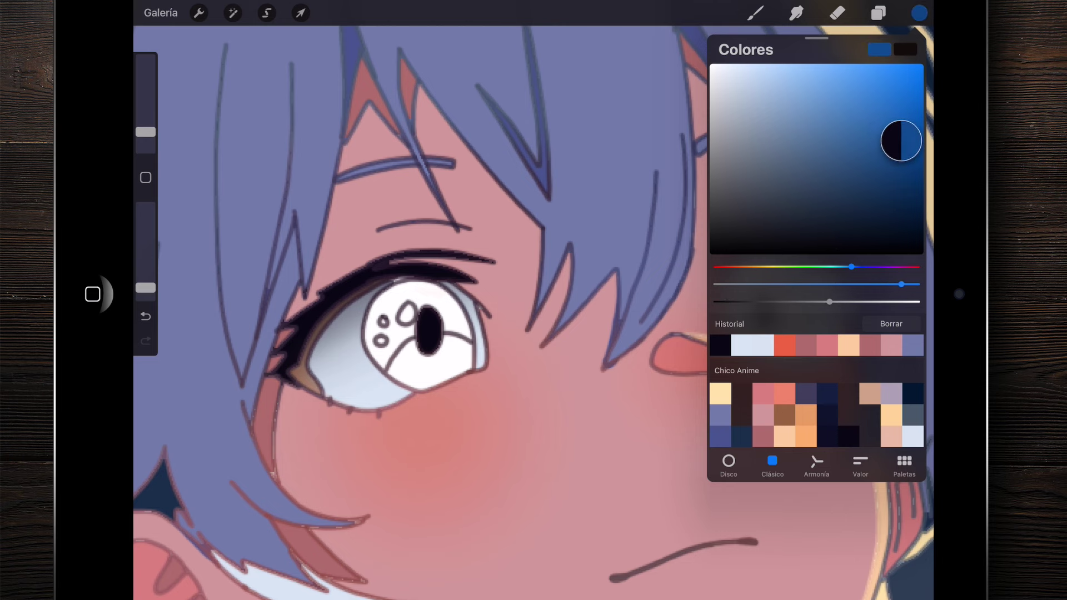
left_click_drag(900, 139, 900, 142)
left_click(919, 13)
scroll(533, 311, "up", 2)
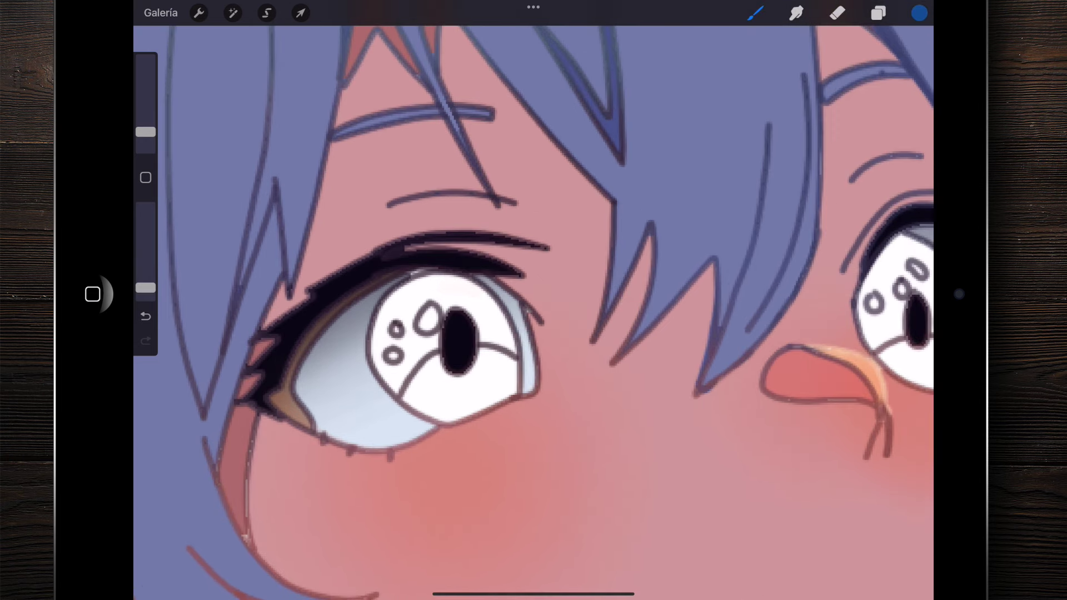
left_click_drag(919, 13, 412, 348)
scroll(533, 311, "down", 3)
scroll(571, 298, "up", 3)
left_click_drag(919, 13, 624, 295)
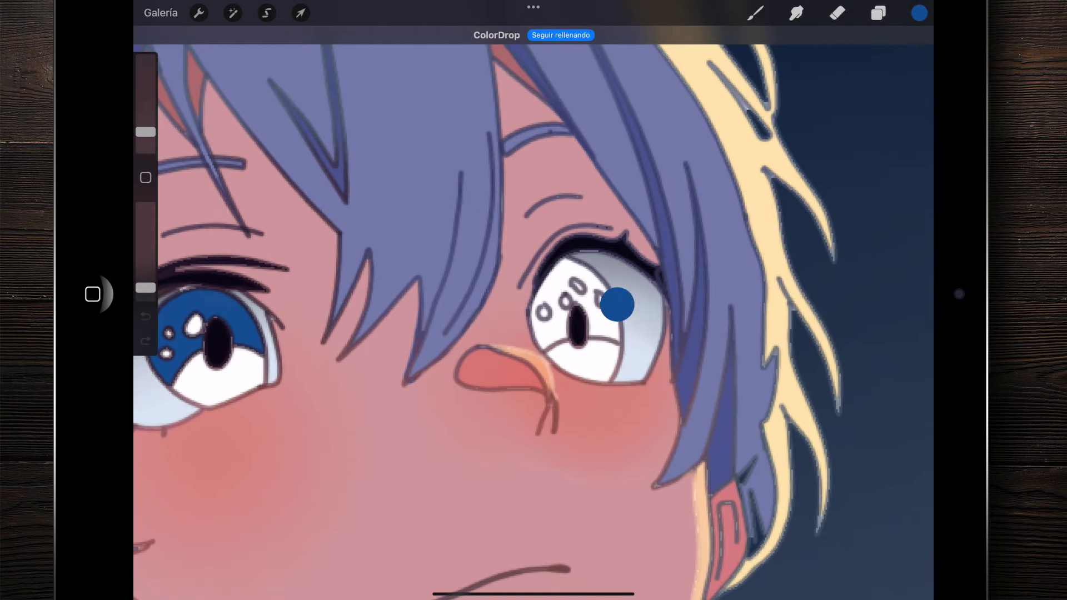
scroll(534, 300, "down", 3)
scroll(533, 299, "up", 2)
scroll(533, 300, "up", 2)
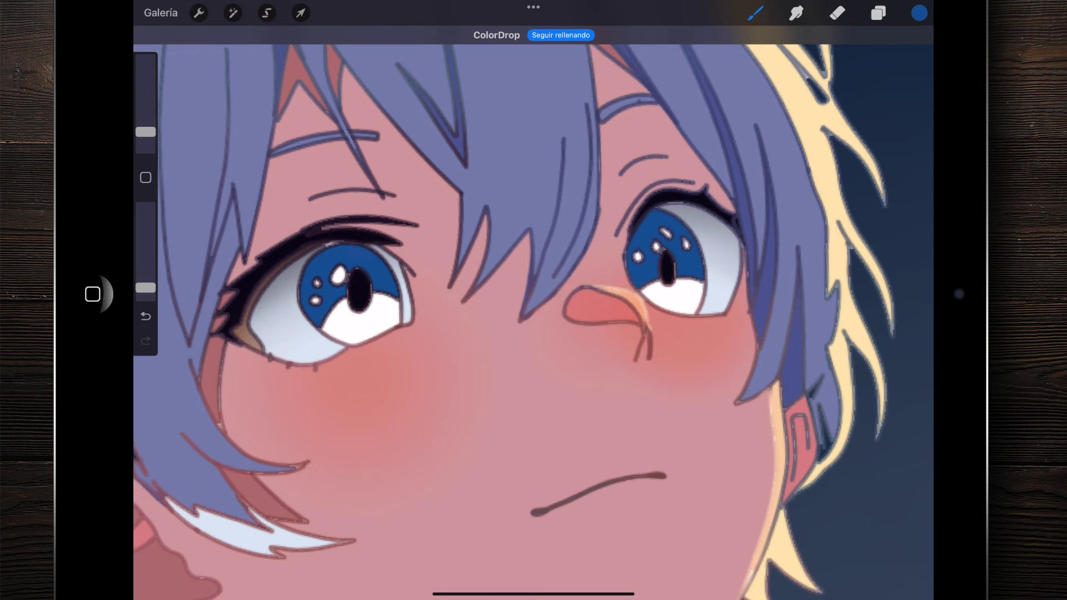
Step: Choose a soft pink and fill the lower part of both irises
left_click(919, 13)
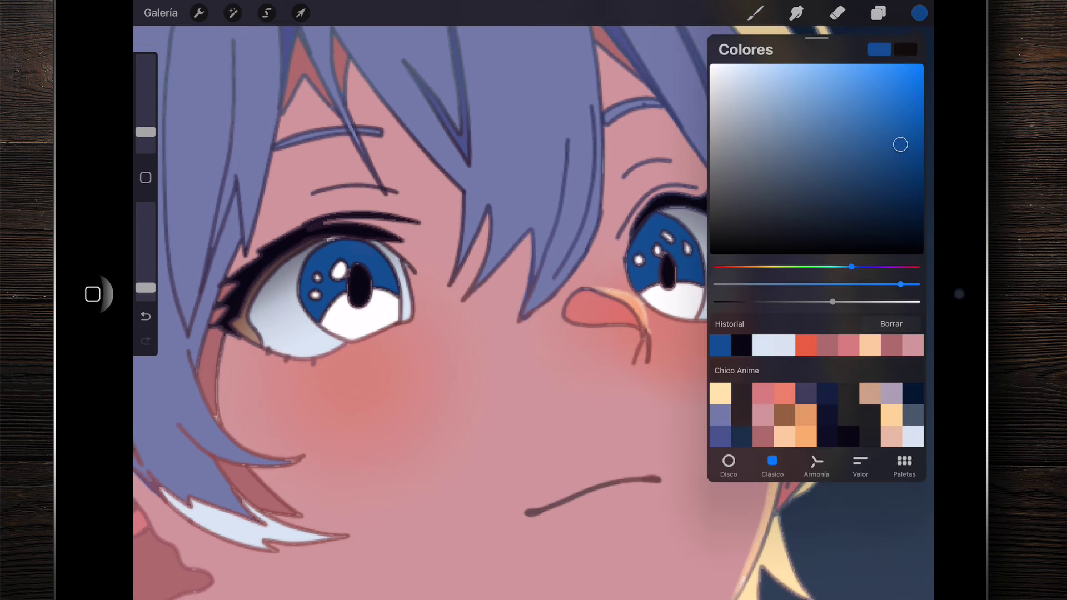
left_click(763, 393)
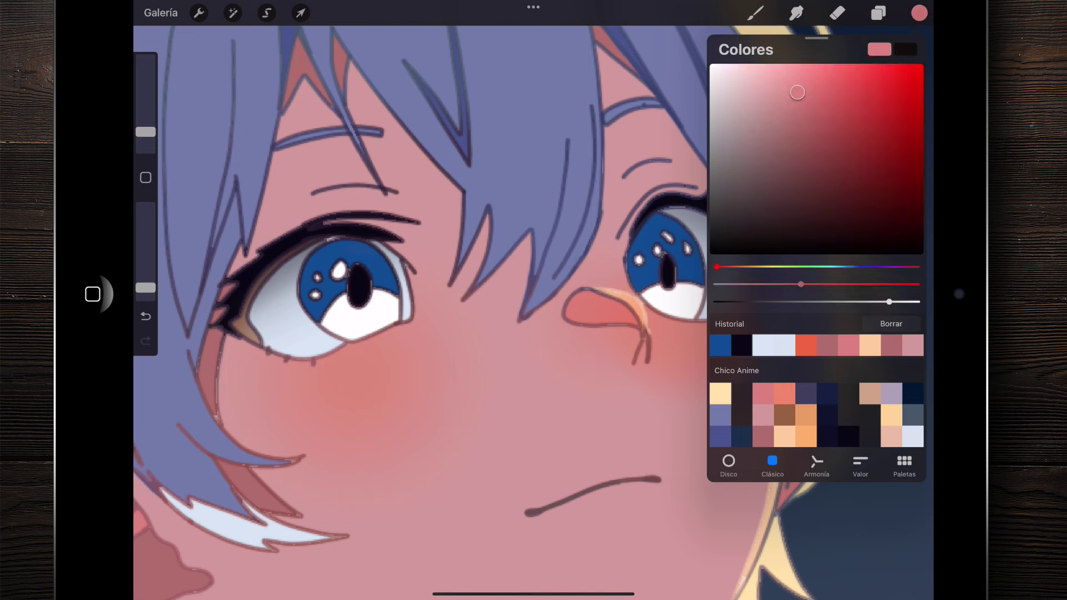
left_click(919, 13)
left_click_drag(919, 12, 380, 310)
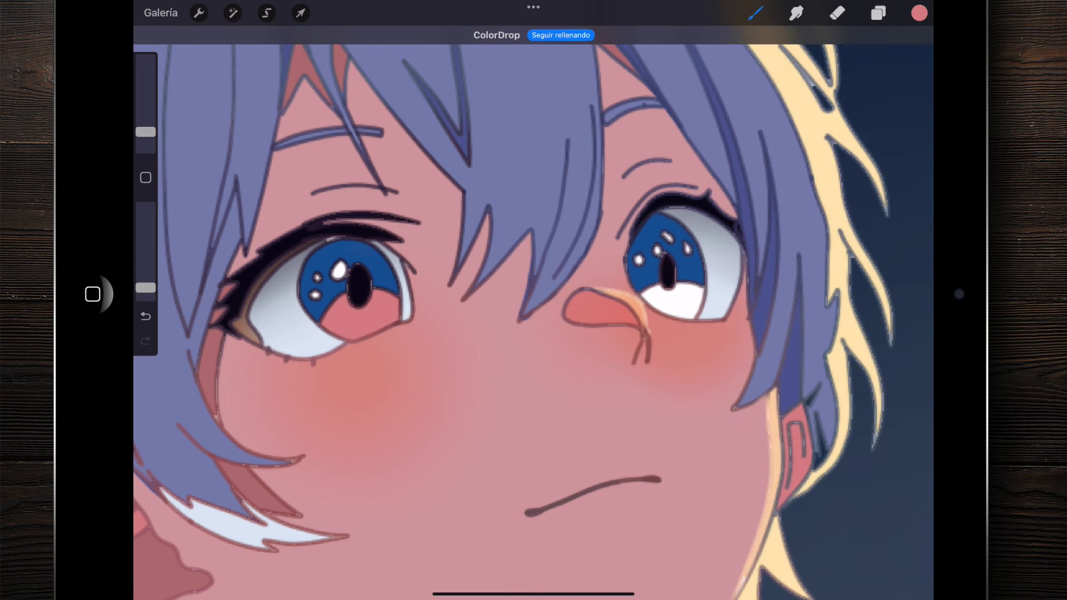
left_click_drag(919, 12, 675, 302)
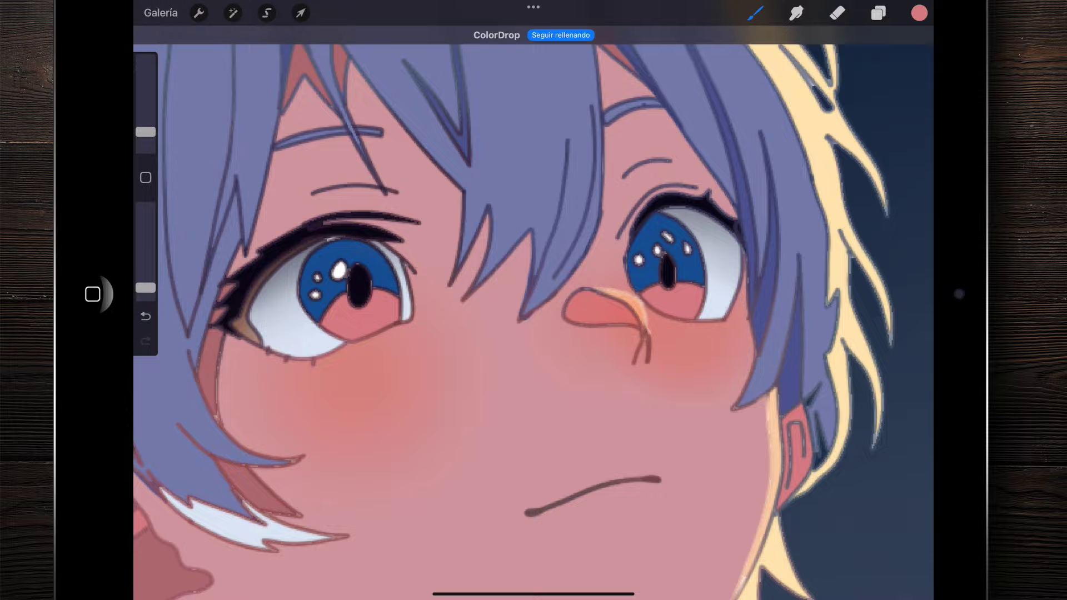
scroll(533, 311, "down", 5)
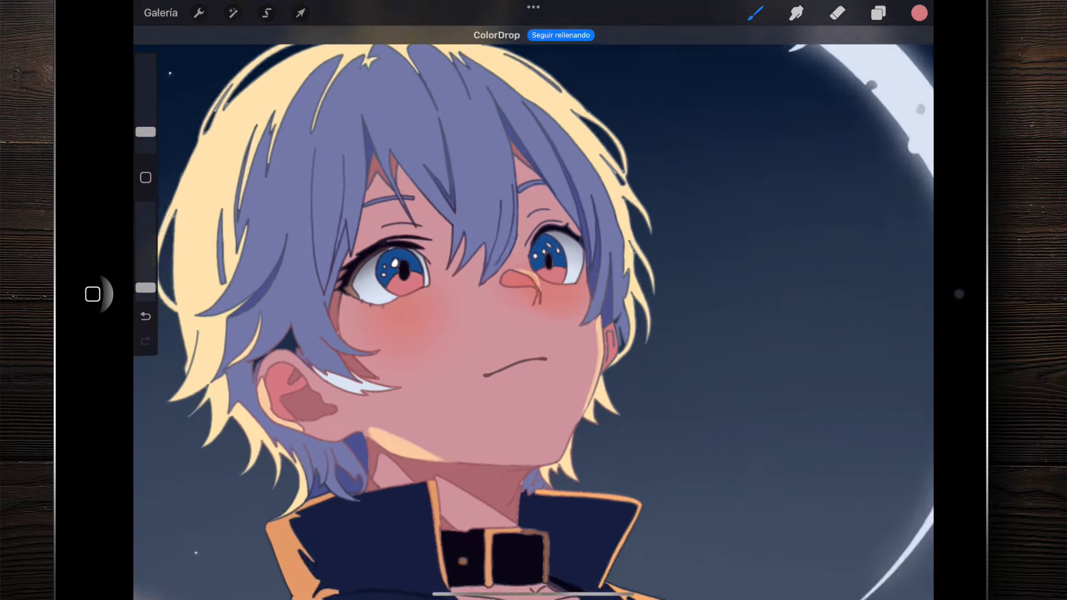
scroll(533, 300, "up", 5)
scroll(533, 300, "up", 5)
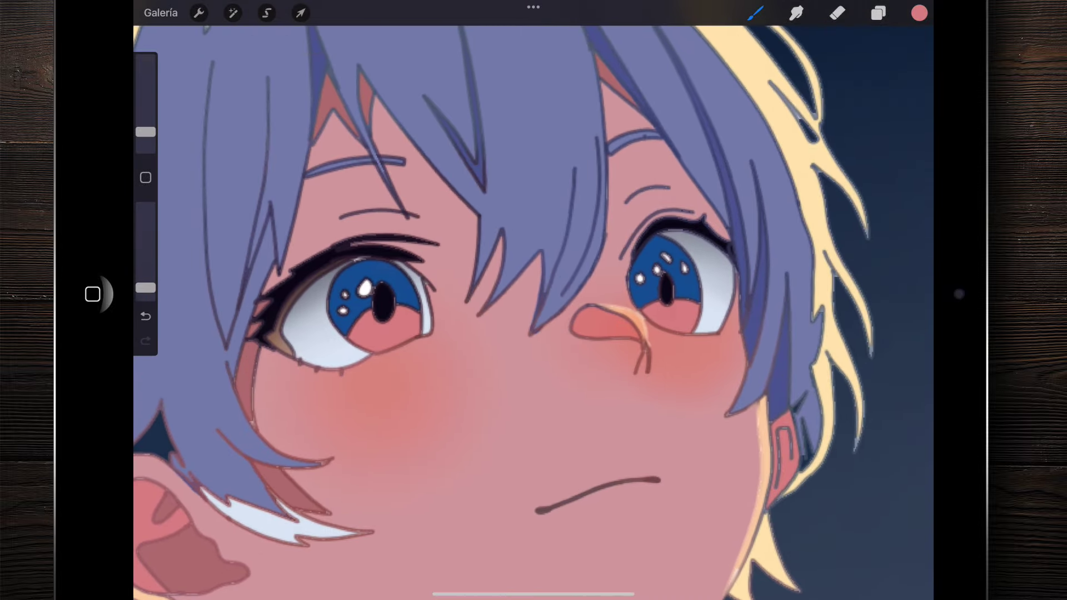
Step: Sample the iris blue, darken it to navy, and make the brush slightly smaller
left_click(878, 13)
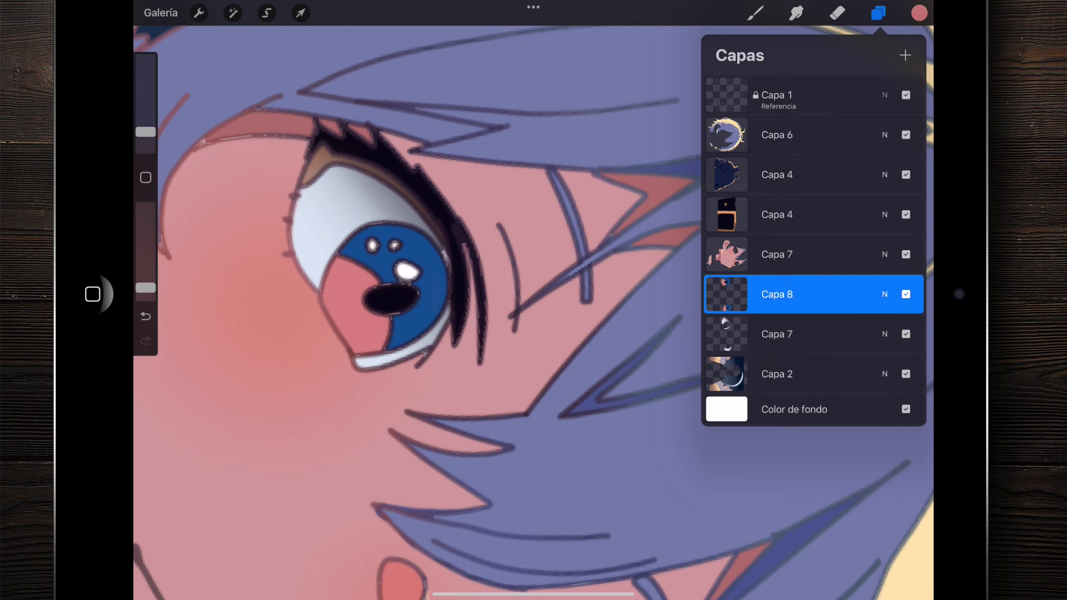
left_click(420, 225)
left_click(919, 13)
left_click_drag(898, 143, 909, 209)
left_click(754, 13)
left_click(754, 13)
left_click_drag(146, 132, 145, 136)
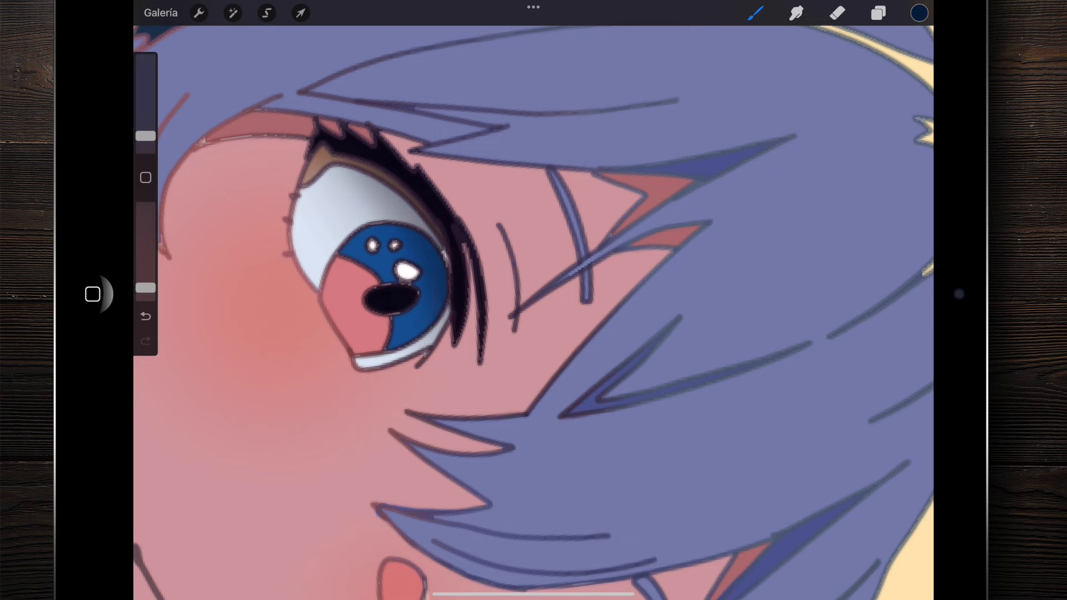
Step: Zoom around the eyes and bring up the layer list
scroll(533, 300, "down", 5)
scroll(333, 445, "up", 2)
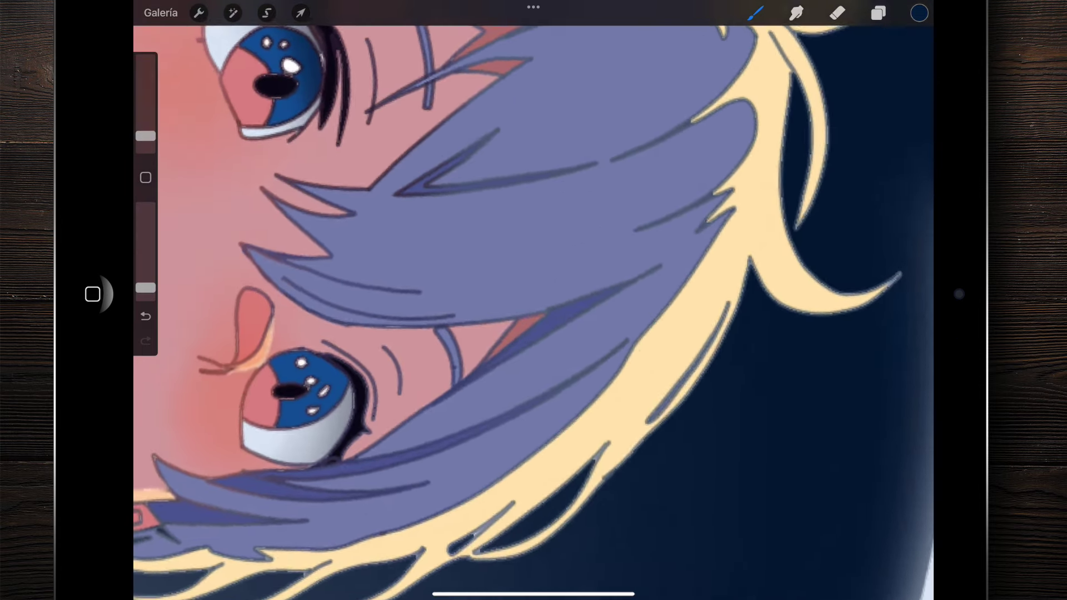
scroll(333, 444, "up", 3)
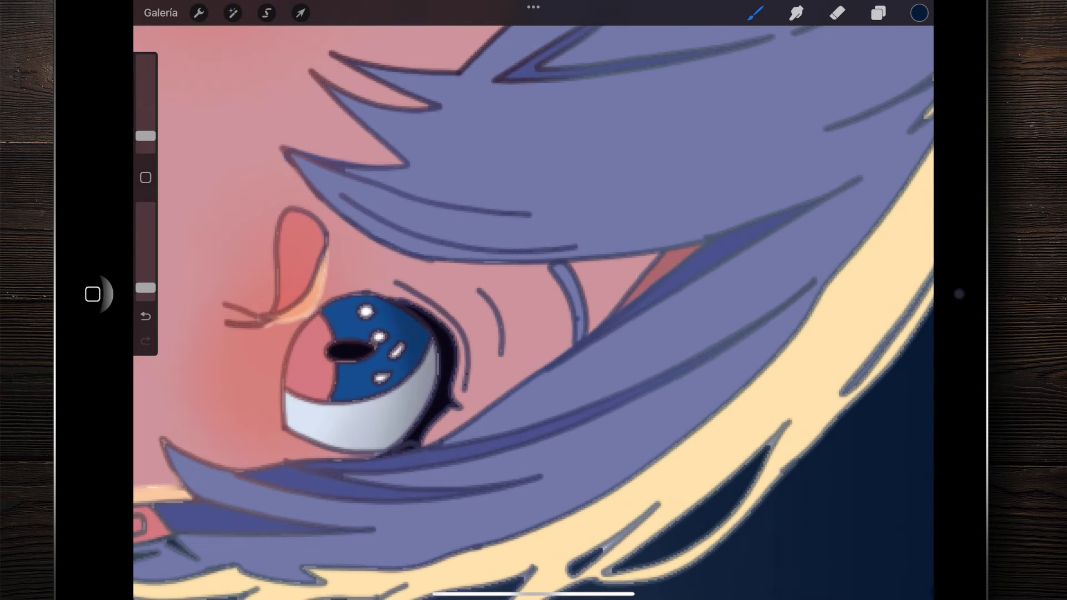
scroll(445, 334, "down", 2)
scroll(444, 334, "down", 5)
scroll(534, 311, "down", 3)
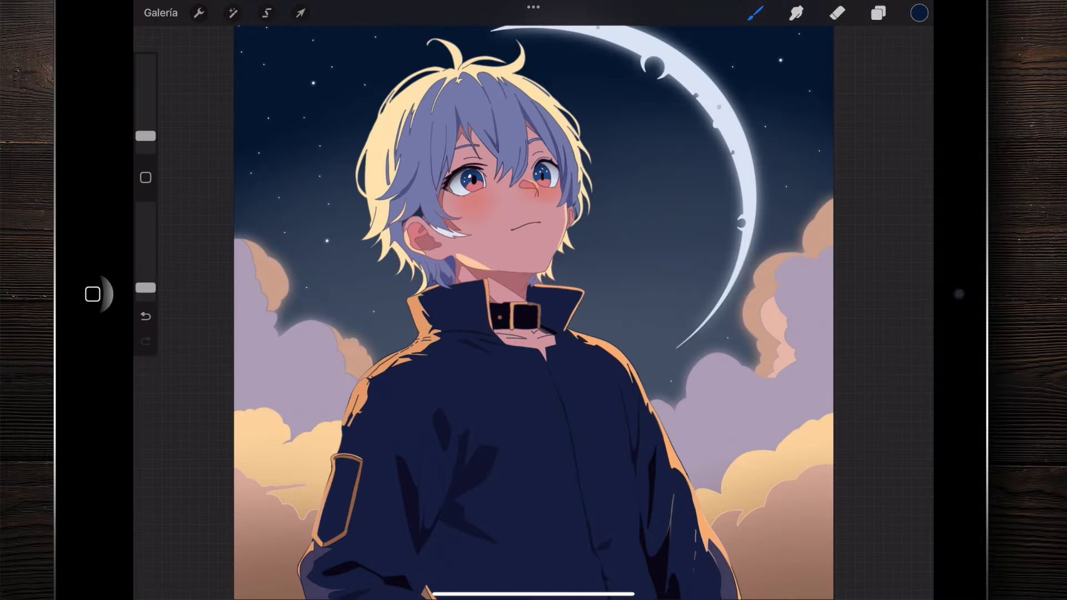
scroll(500, 222, "up", 2)
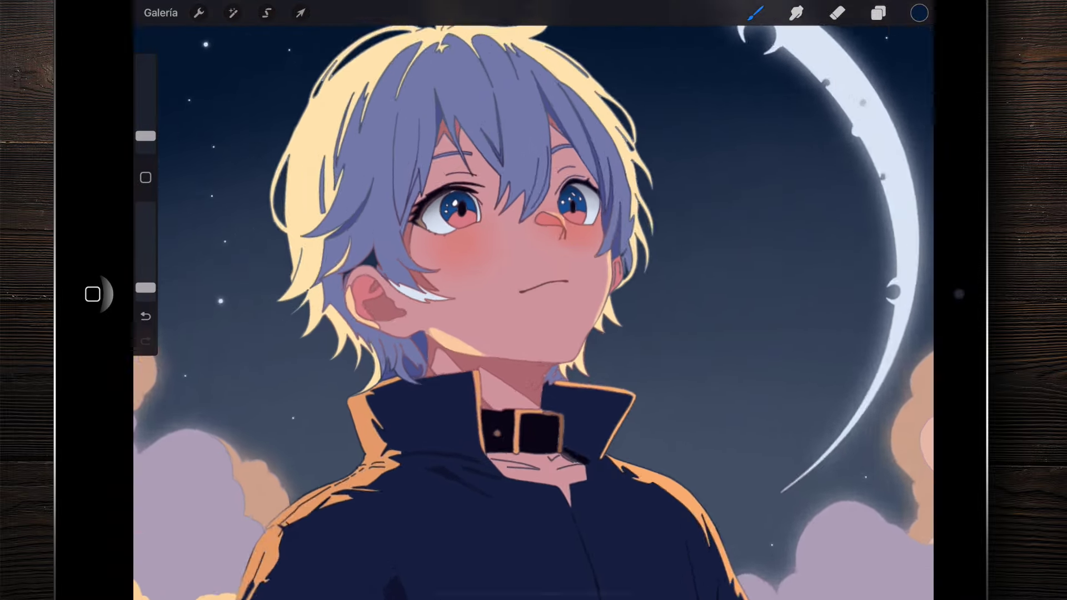
scroll(500, 222, "up", 2)
scroll(500, 222, "up", 2)
scroll(534, 311, "up", 2)
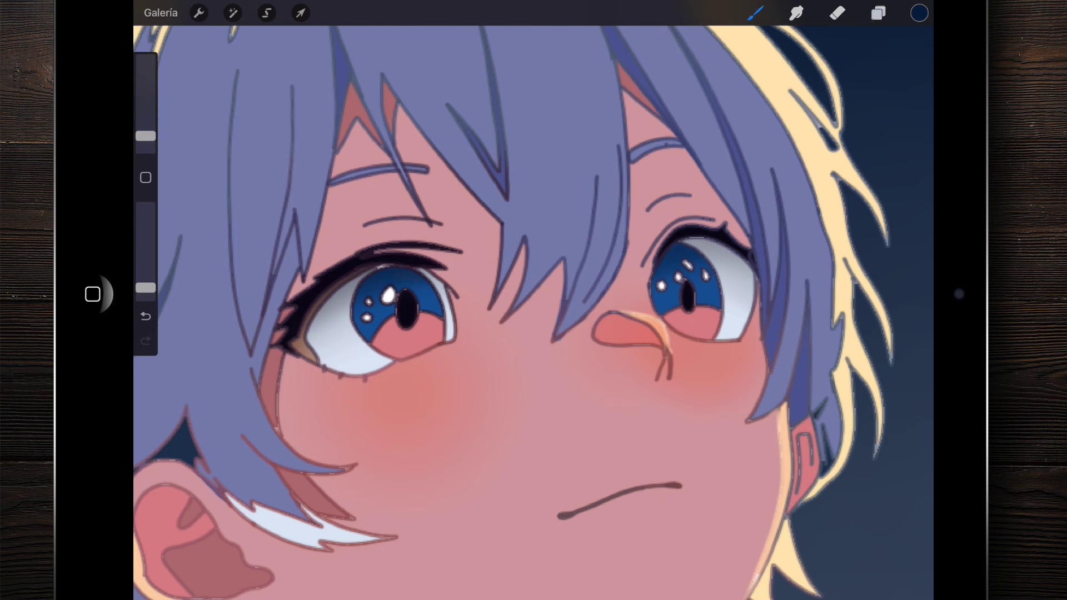
left_click(878, 13)
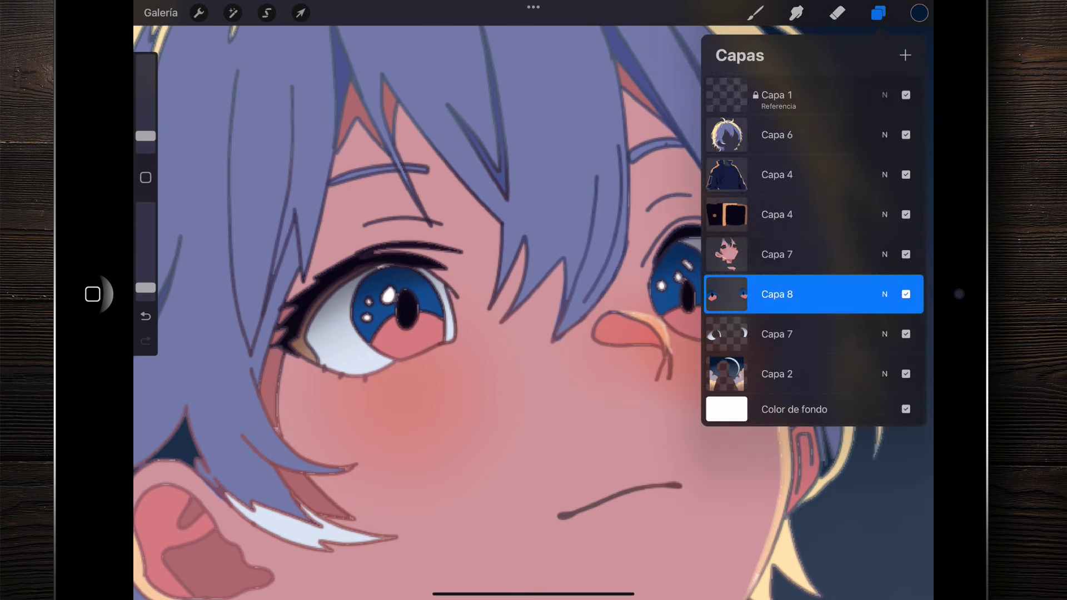
scroll(389, 278, "up", 2)
scroll(388, 278, "up", 2)
left_click(796, 13)
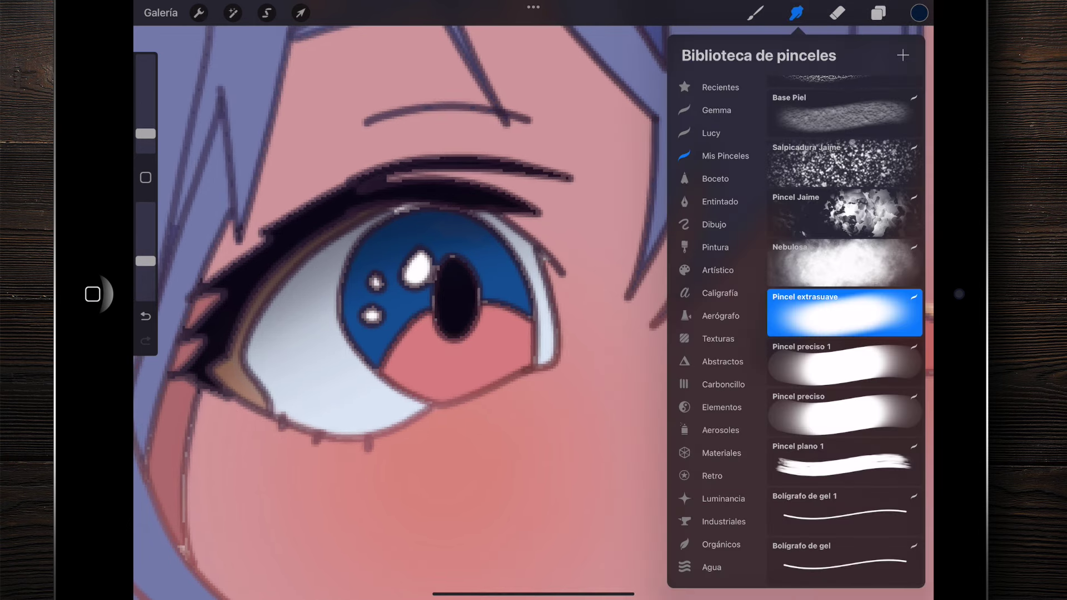
Step: Set up an airbrush smudge brush at 1 % size and 43 % opacity
left_click(796, 12)
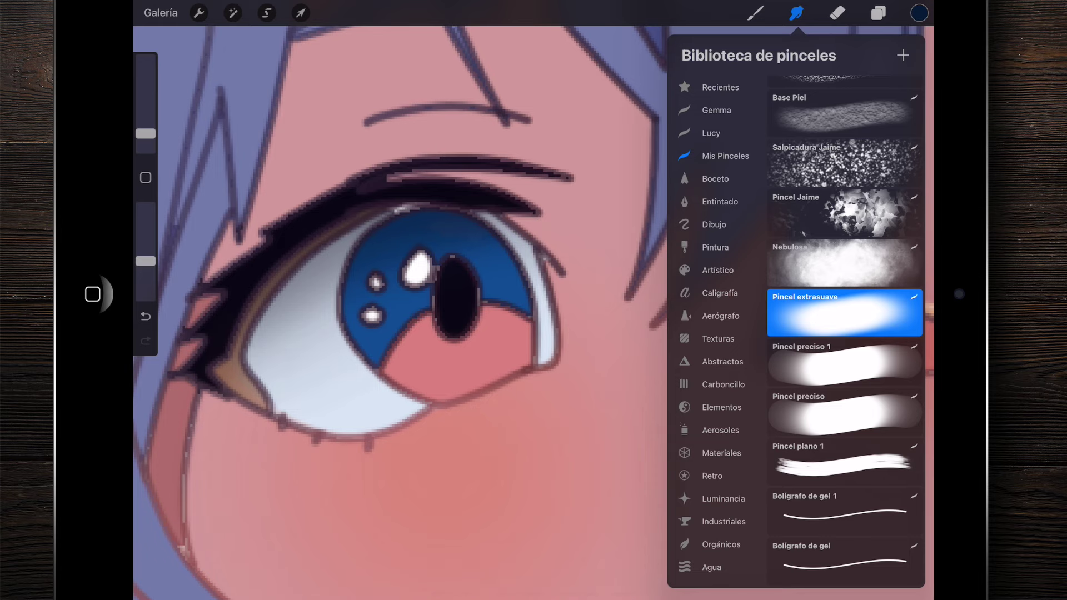
left_click(720, 316)
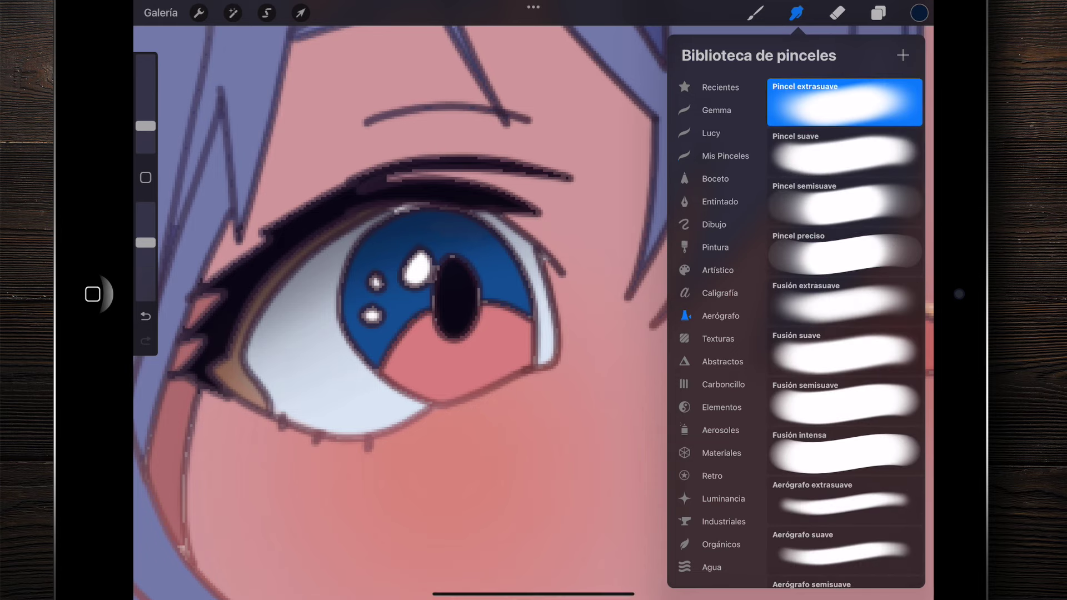
scroll(400, 311, "up", 5)
left_click_drag(145, 126, 146, 139)
left_click_drag(145, 243, 145, 245)
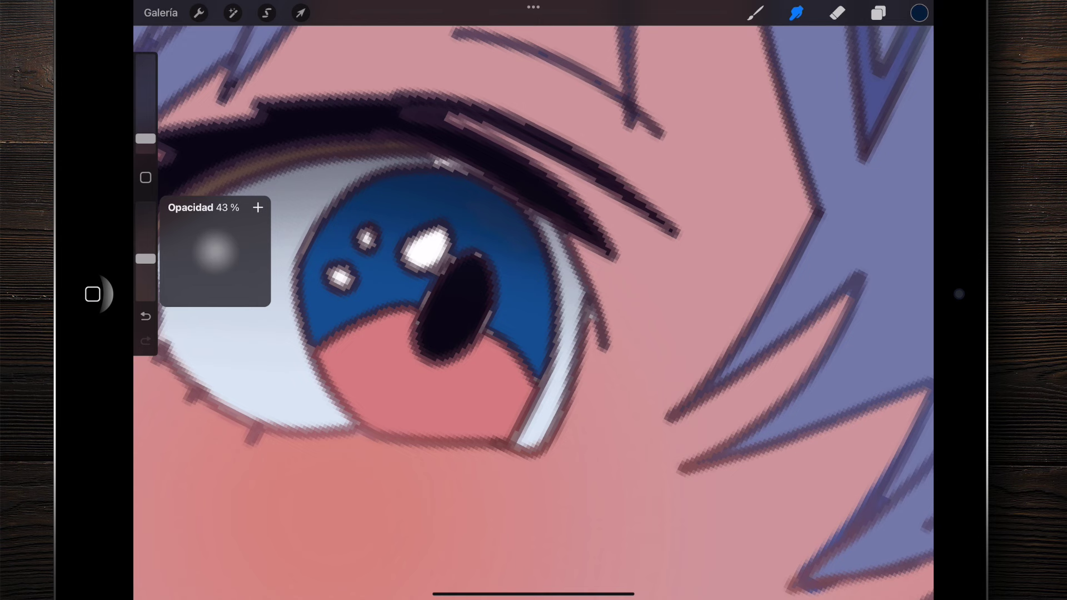
left_click_drag(146, 261, 145, 261)
scroll(503, 341, "up", 3)
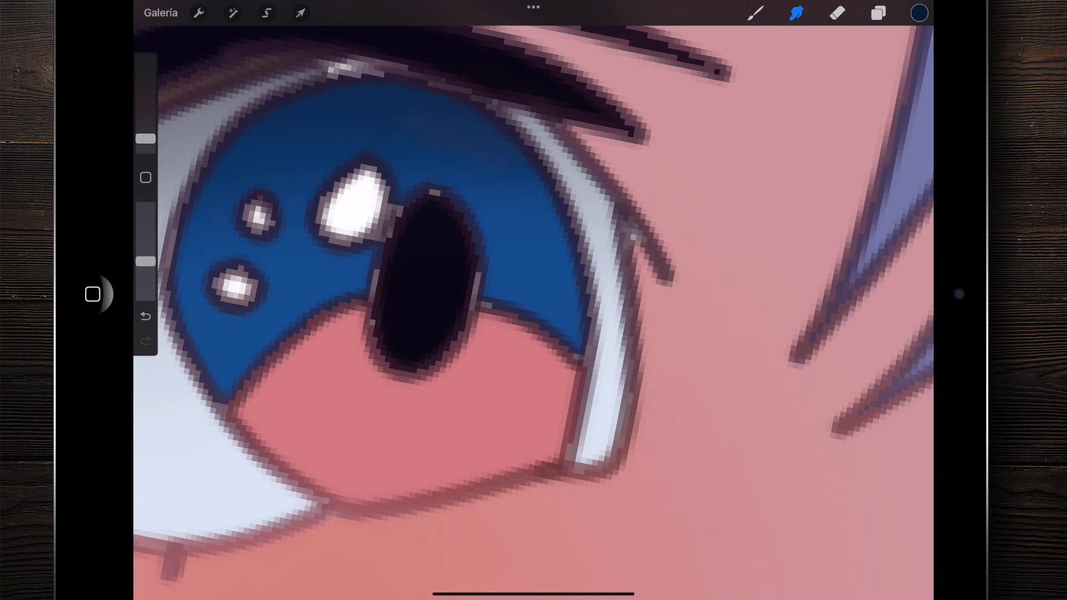
left_click_drag(146, 138, 145, 142)
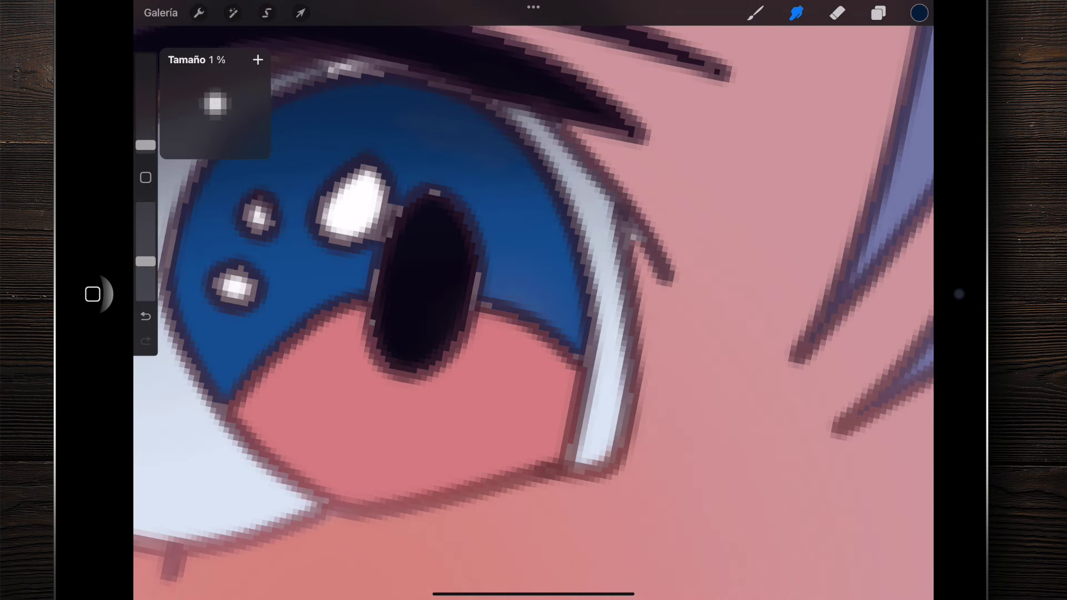
Step: Soften the iris edge beside the pupil and blend the blue into the pink lower iris
left_click_drag(483, 344, 496, 282)
left_click_drag(514, 330, 537, 356)
mouse_move(528, 306)
left_mouse_down()
mouse_move(564, 327)
mouse_move(533, 311)
left_mouse_up()
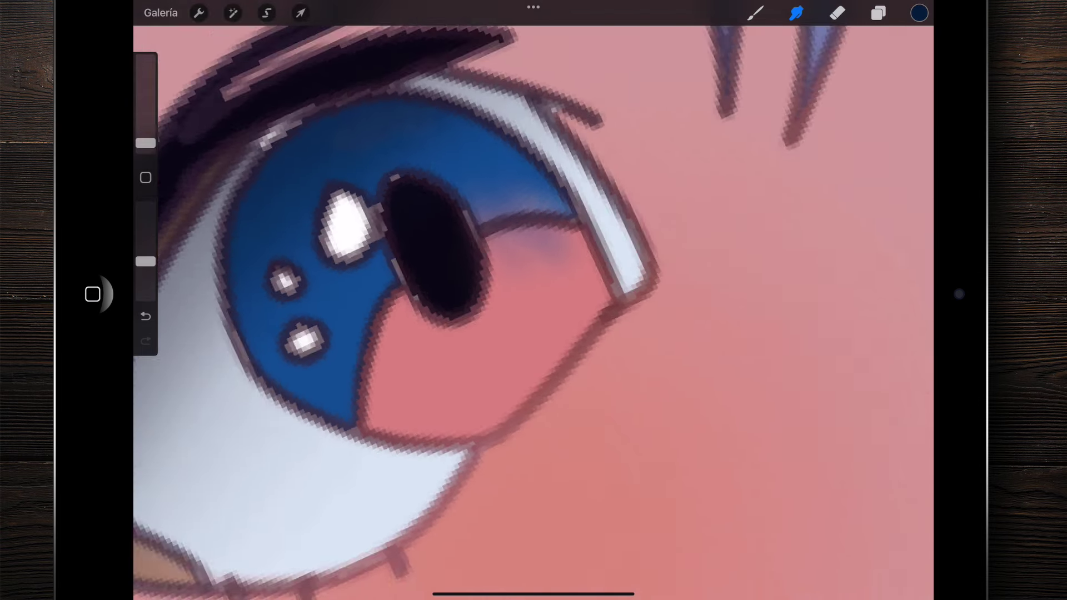
mouse_move(405, 289)
left_mouse_down()
mouse_move(409, 411)
mouse_move(405, 364)
left_mouse_up()
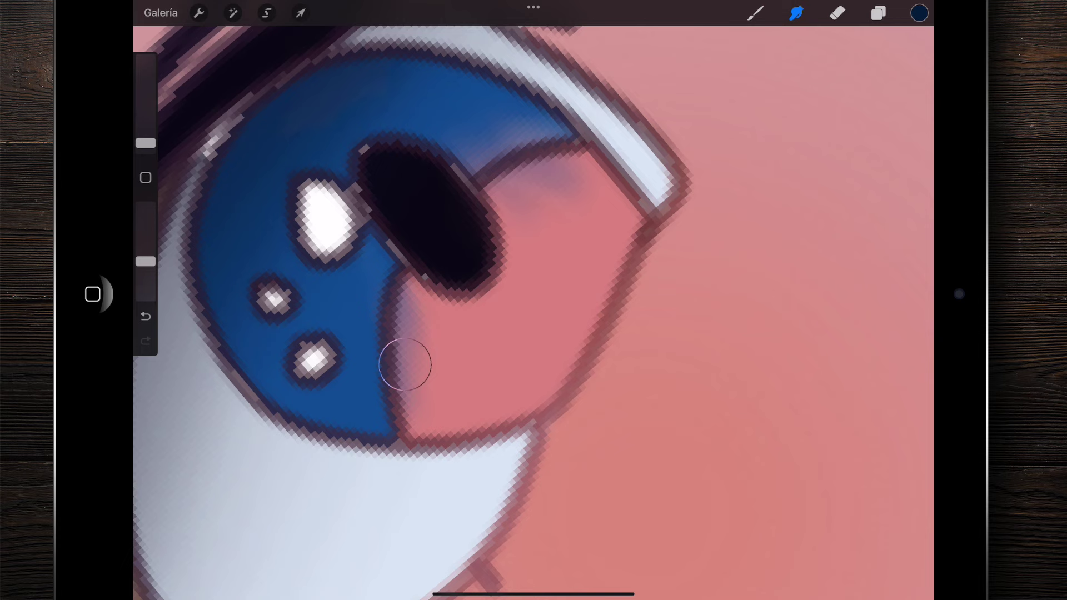
left_click_drag(404, 291, 391, 372)
mouse_move(413, 321)
left_mouse_down()
mouse_move(410, 418)
mouse_move(404, 298)
left_mouse_up()
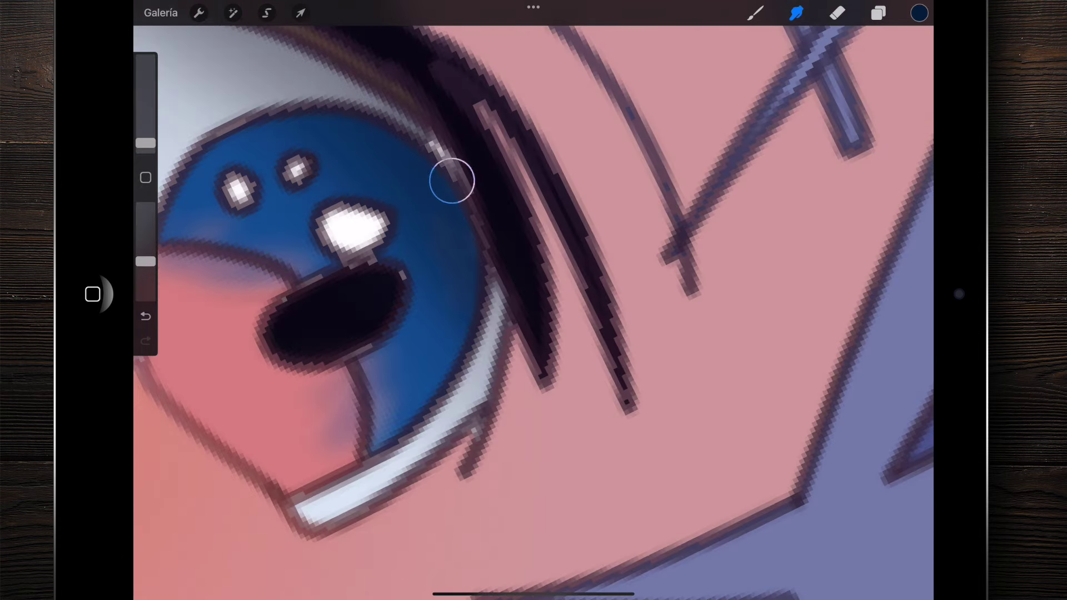
left_click_drag(452, 180, 389, 119)
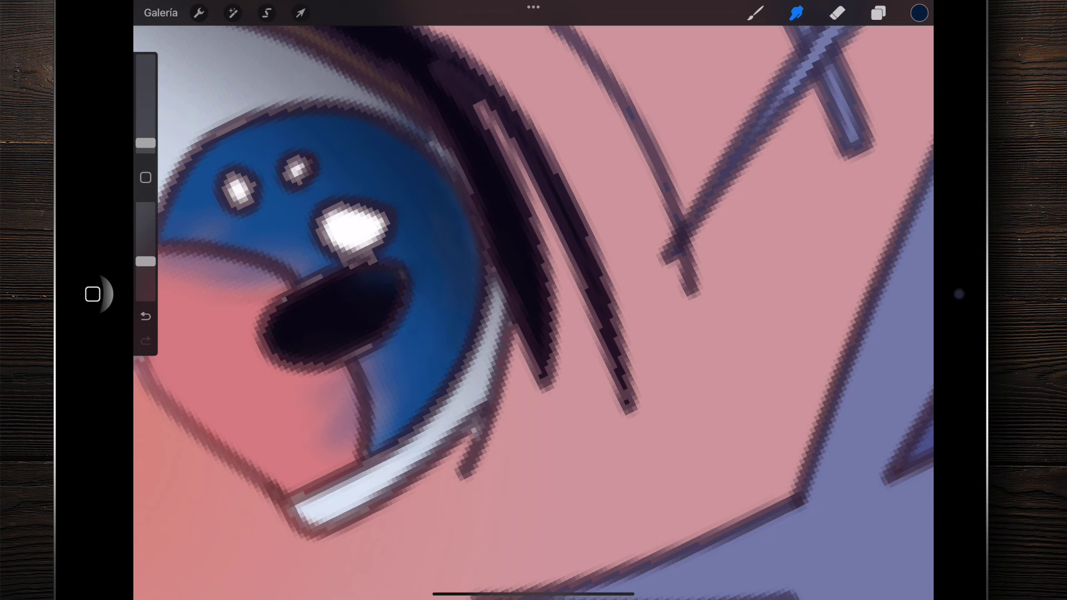
Step: Smudge the pupil's edges and the upper iris of the other eye
left_click_drag(368, 350, 386, 389)
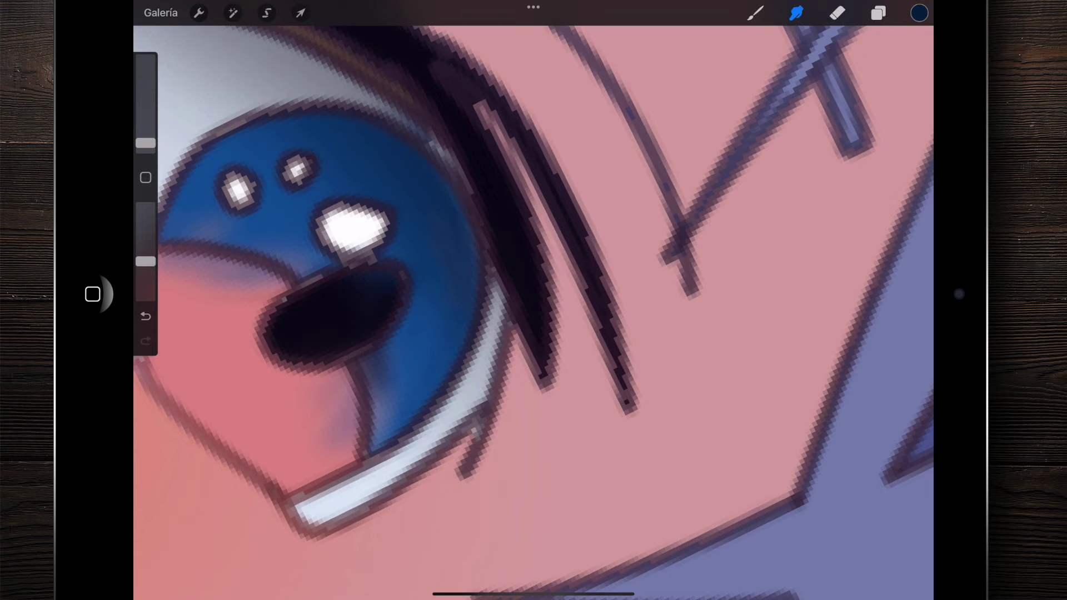
left_click_drag(325, 278, 286, 295)
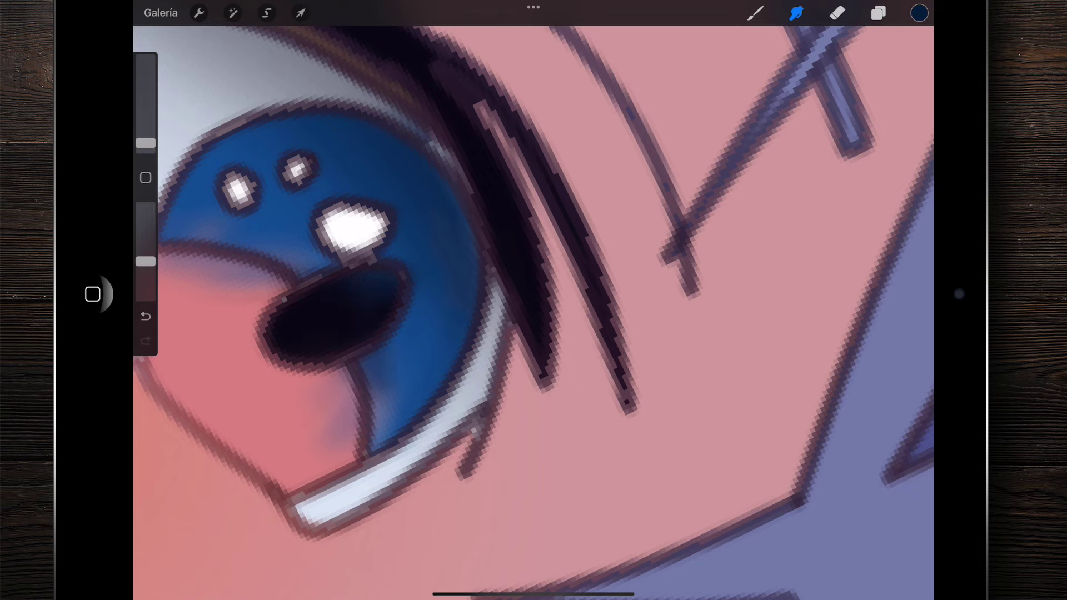
scroll(534, 311, "down", 5)
scroll(533, 300, "right", 5)
scroll(444, 361, "up", 5)
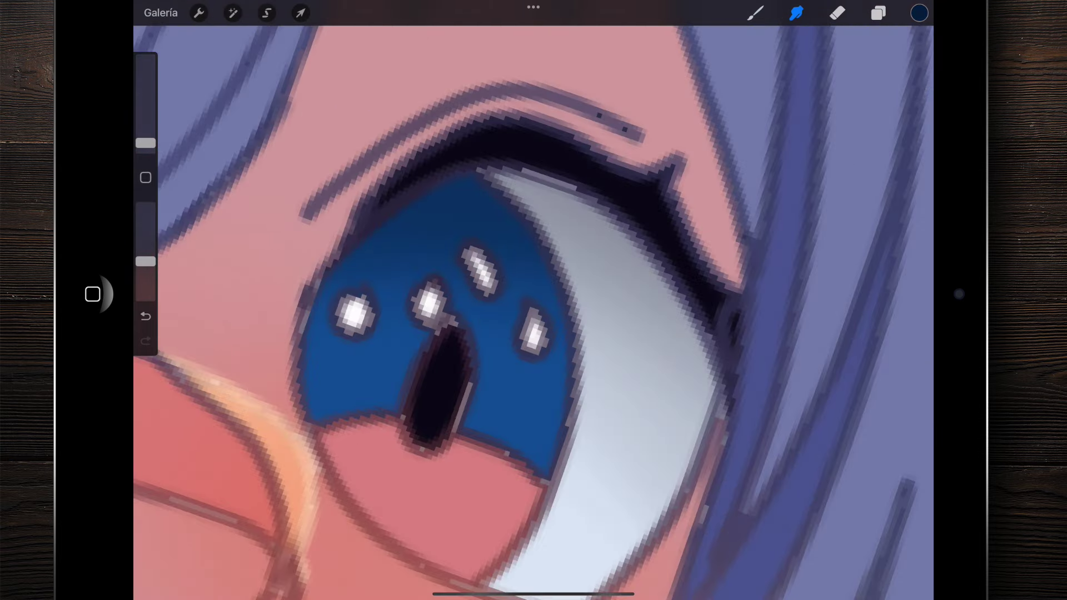
mouse_move(462, 412)
left_mouse_down()
mouse_move(452, 376)
mouse_move(488, 410)
mouse_move(489, 372)
left_mouse_up()
left_click_drag(467, 234, 528, 255)
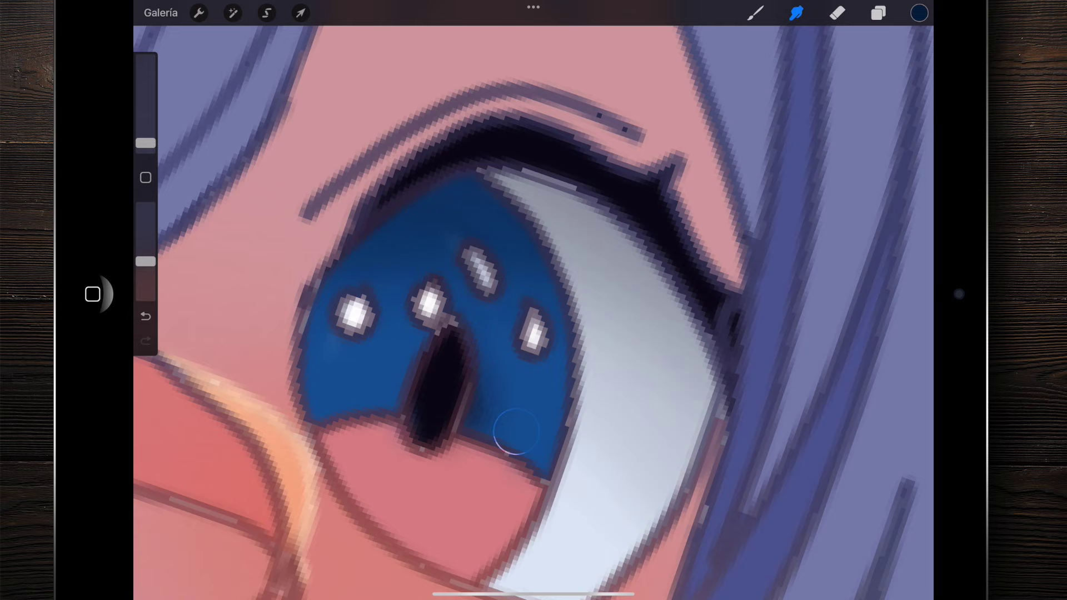
Step: Blend the lower iris around the pupil and soften the pink area below it
scroll(533, 300, "up", 2)
left_click_drag(146, 143, 146, 142)
mouse_move(461, 400)
left_mouse_down()
mouse_move(519, 435)
mouse_move(539, 389)
mouse_move(473, 450)
left_mouse_up()
mouse_move(334, 433)
left_mouse_down()
mouse_move(345, 476)
mouse_move(361, 394)
mouse_move(339, 422)
mouse_move(340, 489)
left_mouse_up()
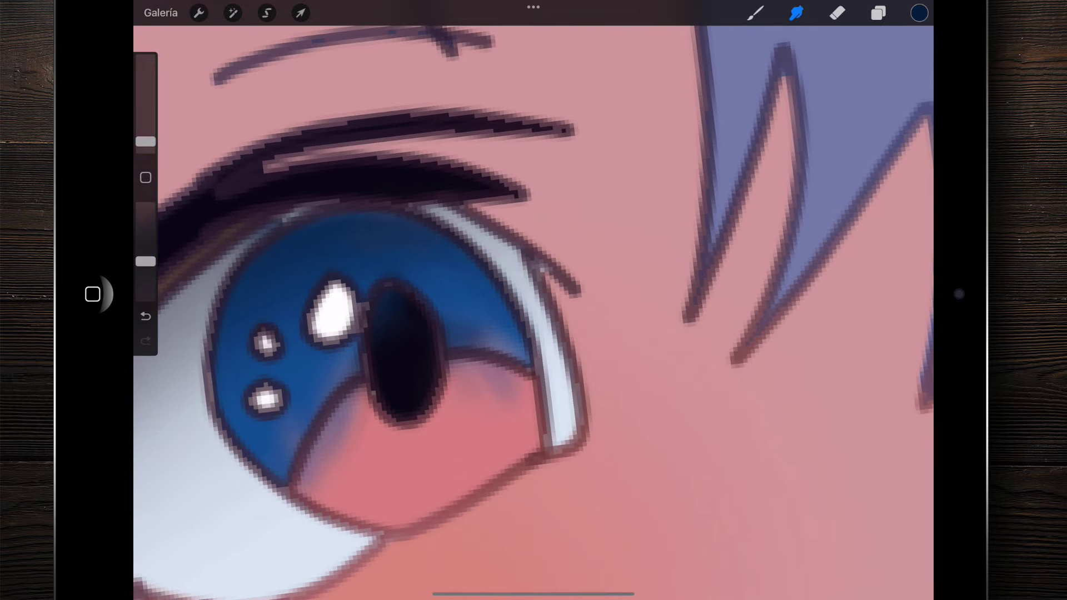
mouse_move(441, 311)
left_mouse_down()
mouse_move(481, 339)
mouse_move(520, 323)
left_mouse_up()
mouse_move(467, 366)
left_mouse_down()
mouse_move(498, 403)
mouse_move(461, 388)
left_mouse_up()
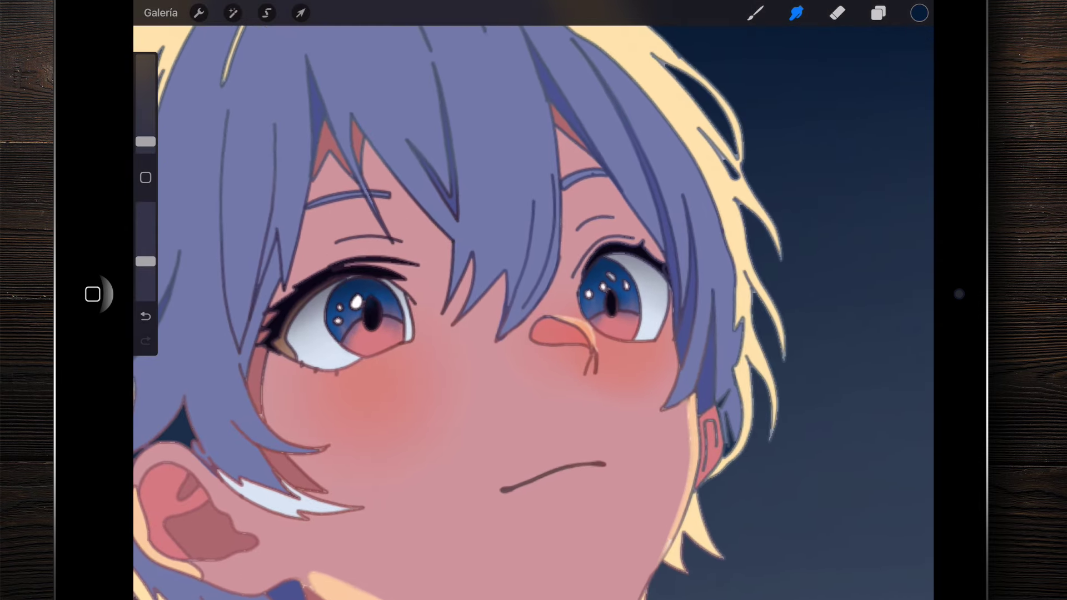
Step: Add a new layer, Capa 9, above Capa 8 and pick white
left_click(878, 13)
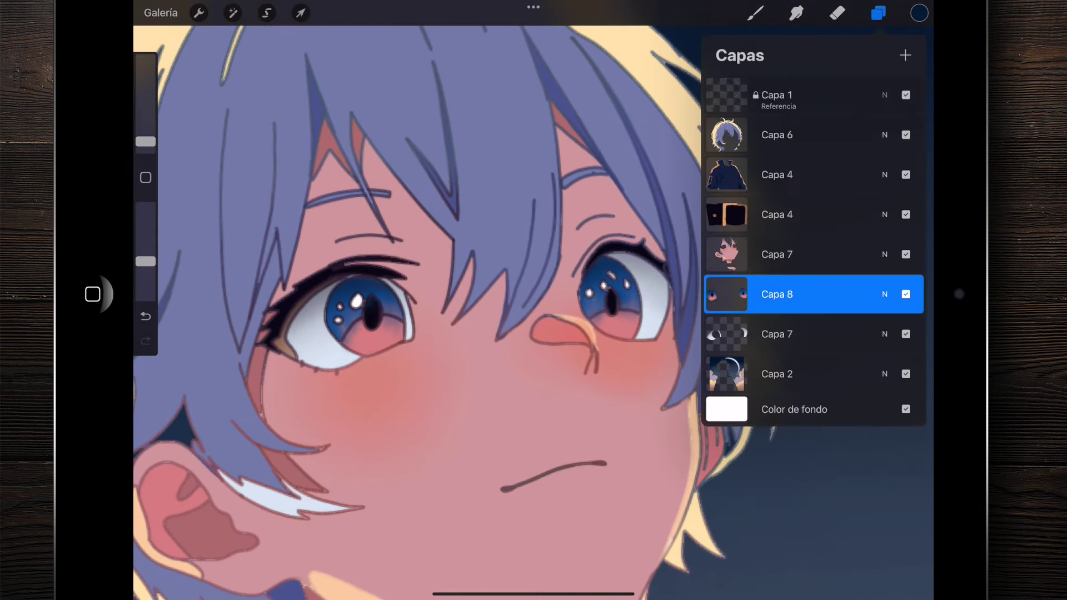
left_click(905, 55)
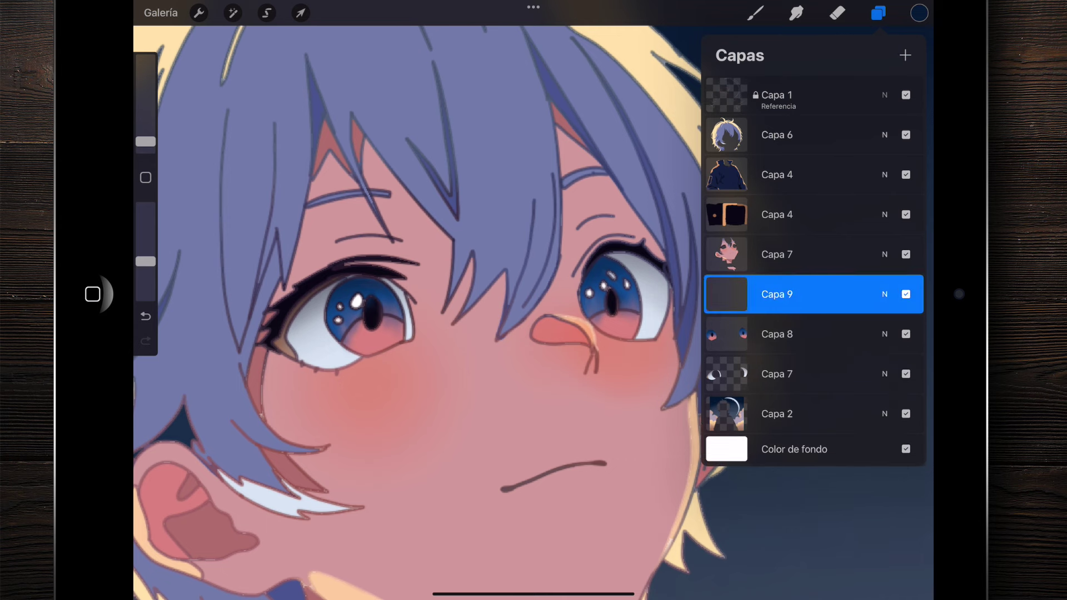
left_click(918, 13)
left_click(710, 65)
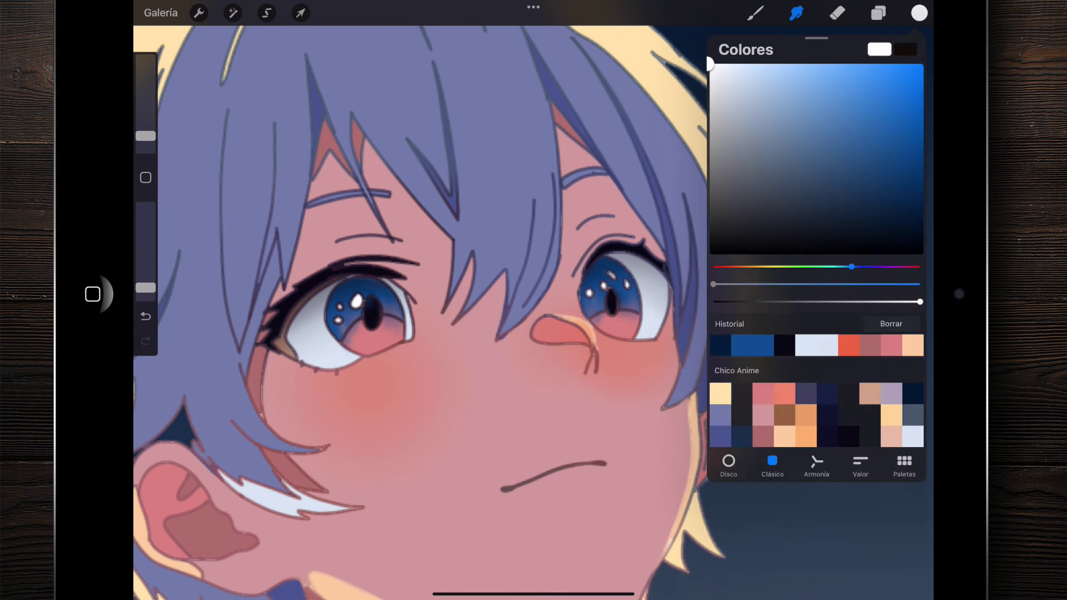
Step: Choose the Pincel preciso brush at 2 % size
left_click(755, 12)
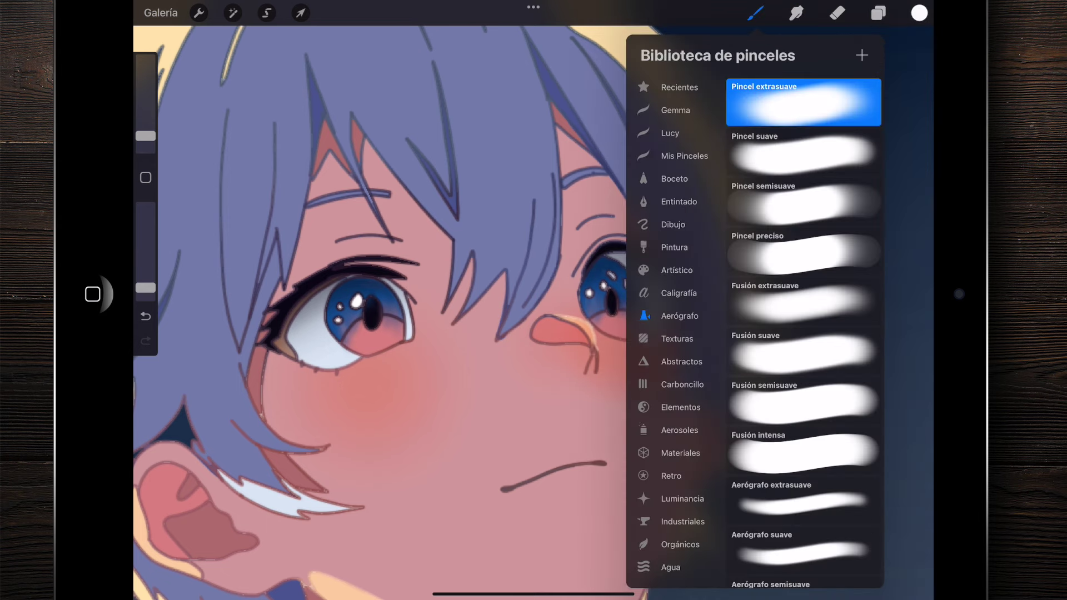
left_click(803, 253)
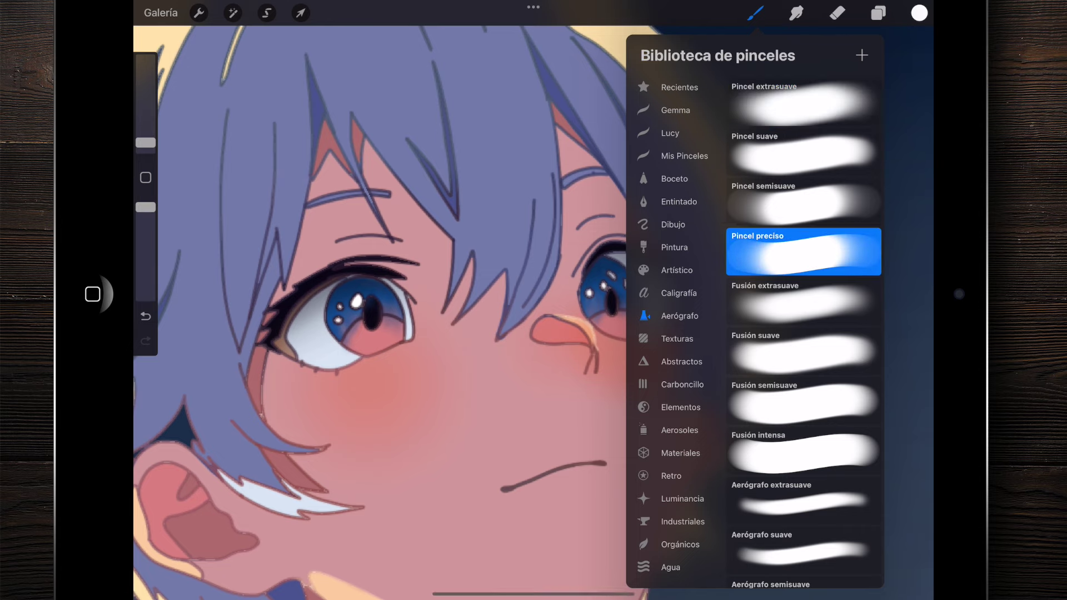
left_click(754, 12)
scroll(351, 305, "up", 10)
left_click_drag(146, 143, 145, 140)
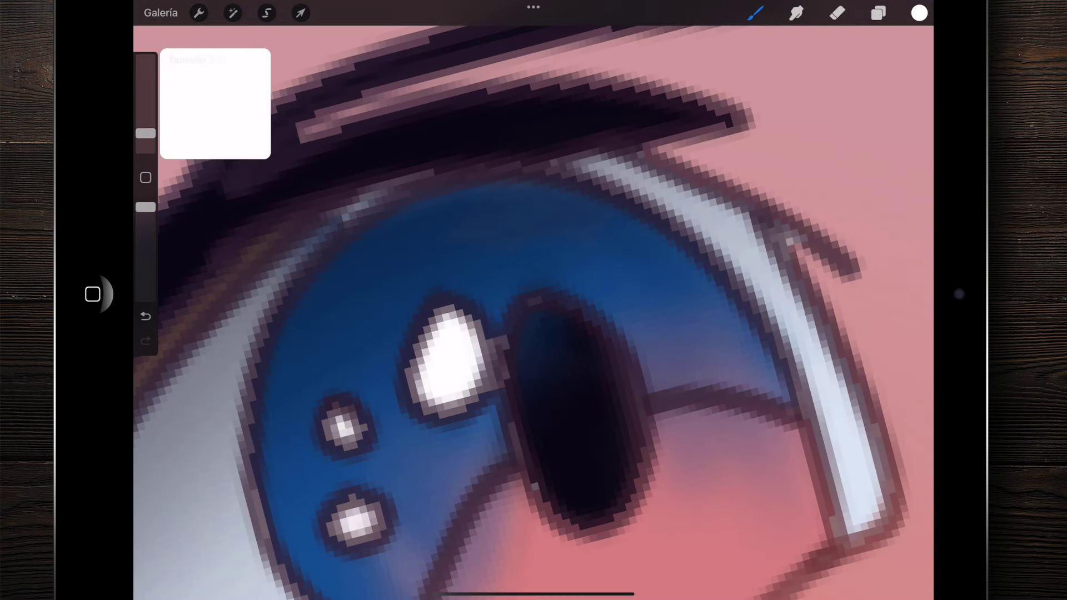
Step: Reshape the large highlight and ring the two small highlights at 1 % brush size
left_click_drag(435, 362, 445, 344)
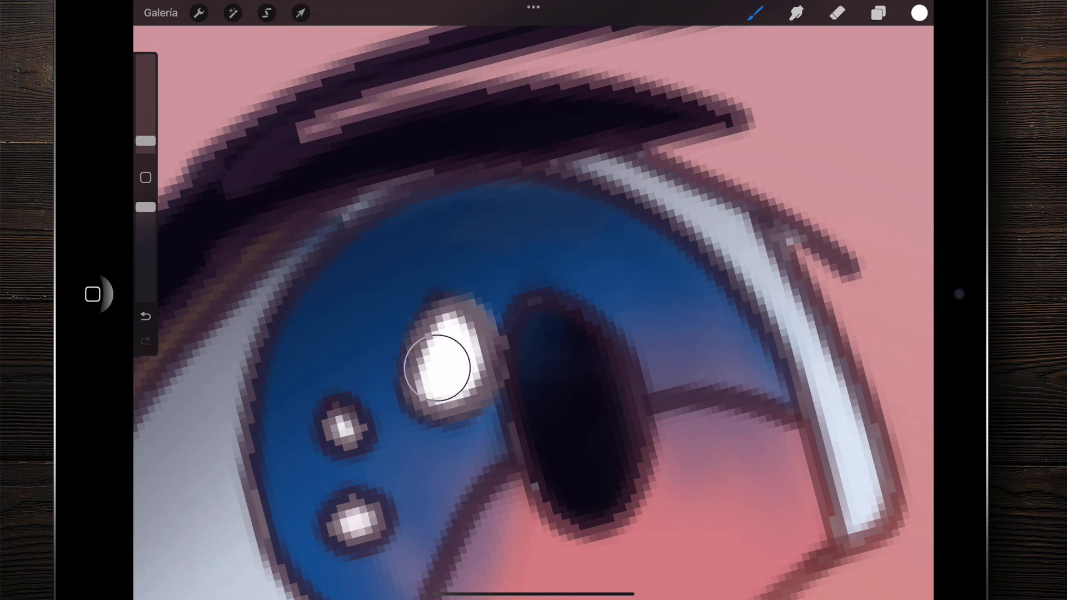
scroll(533, 312, "down", 5)
left_click_drag(340, 328, 348, 332)
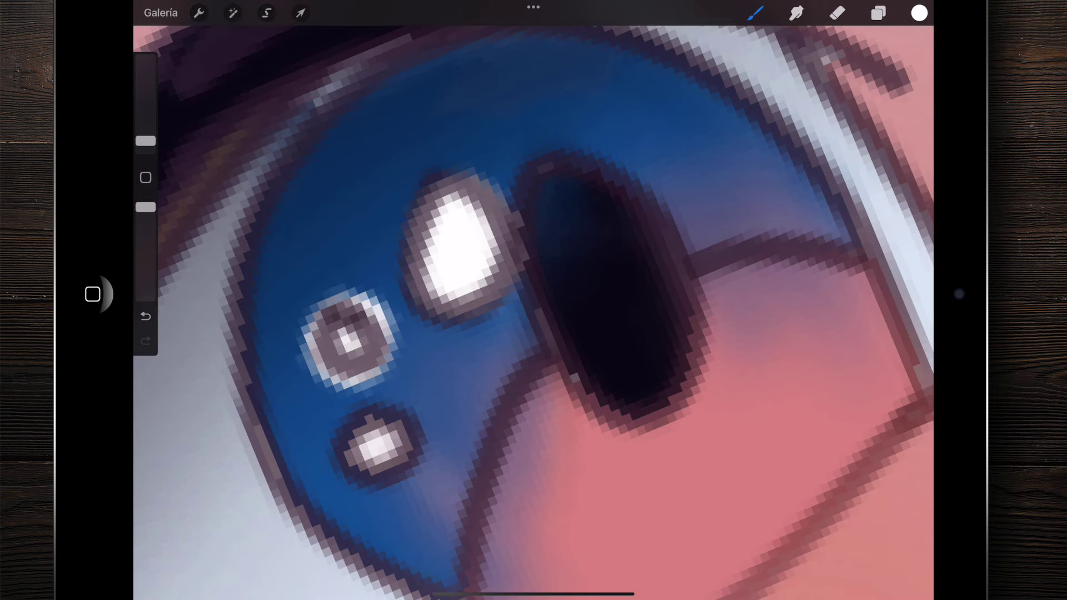
left_click(145, 316)
left_click_drag(145, 140, 145, 142)
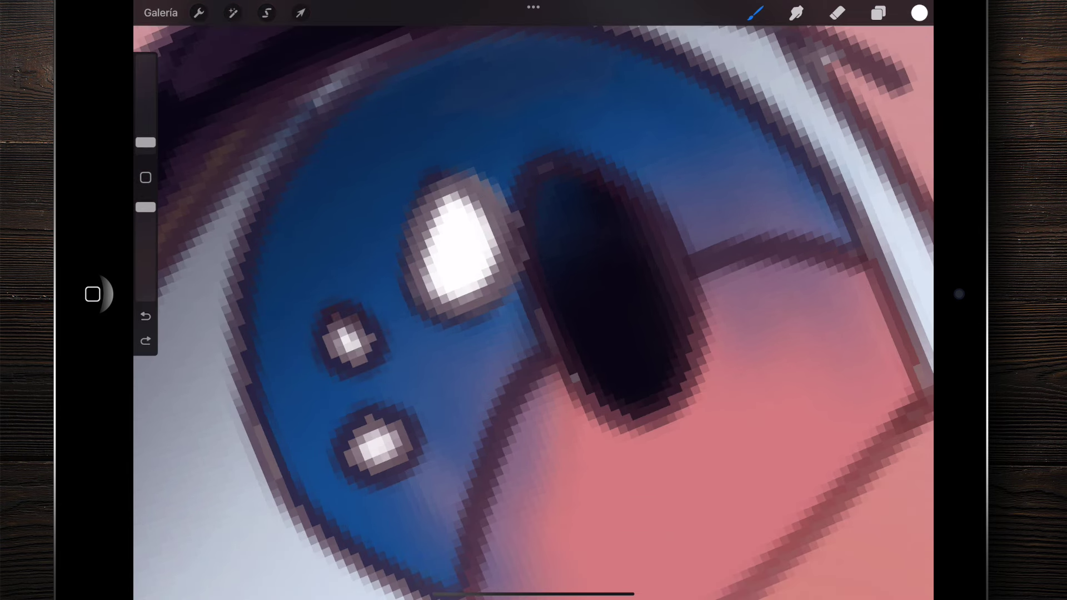
left_click_drag(340, 328, 350, 342)
left_click_drag(372, 434, 383, 450)
Step: Touch up the other eye's highlights with small white dabs at 1 % size
scroll(533, 311, "down", 5)
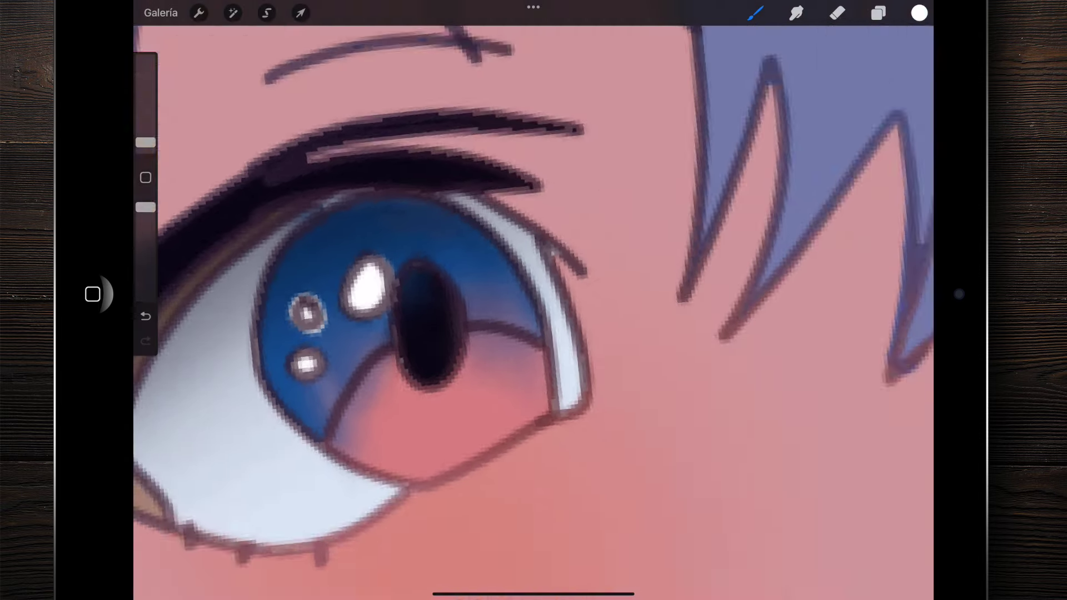
scroll(533, 311, "down", 5)
scroll(534, 311, "right", 5)
scroll(534, 312, "up", 10)
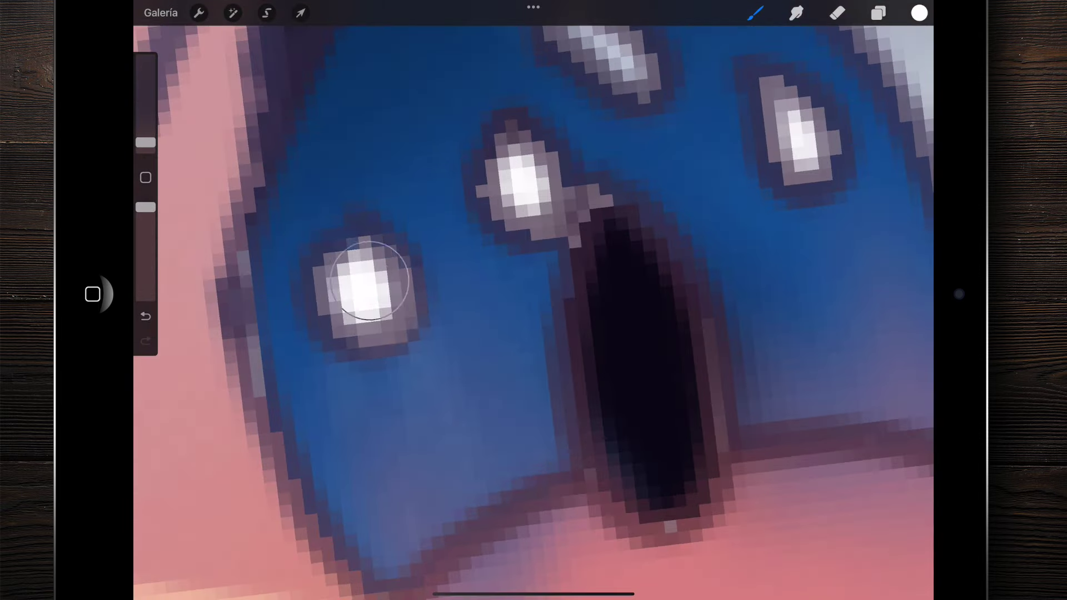
left_click(540, 210)
scroll(533, 311, "down", 5)
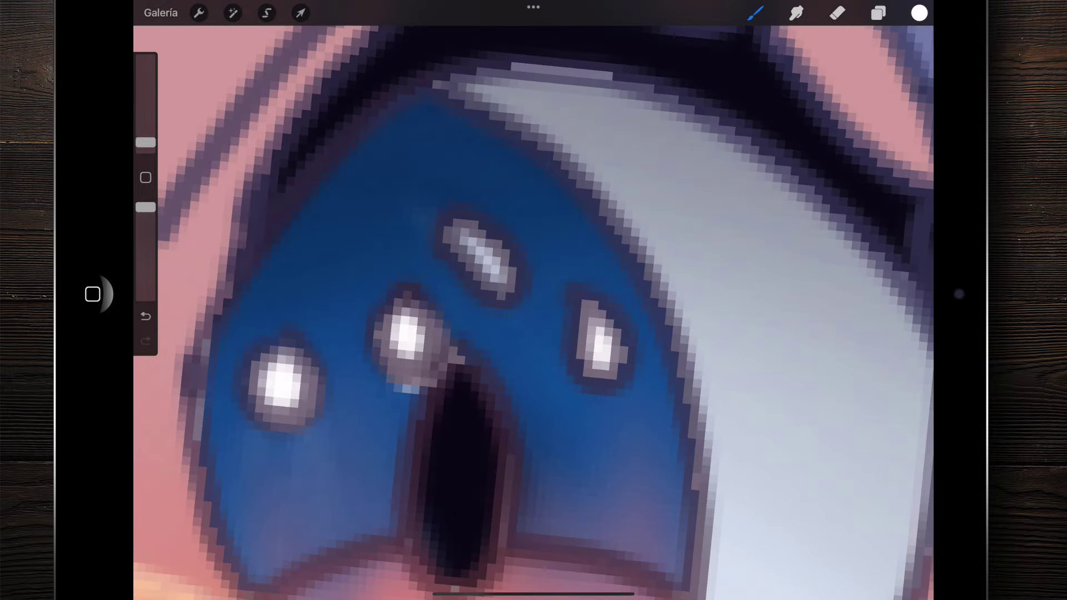
left_click_drag(146, 142, 146, 145)
scroll(534, 311, "up", 5)
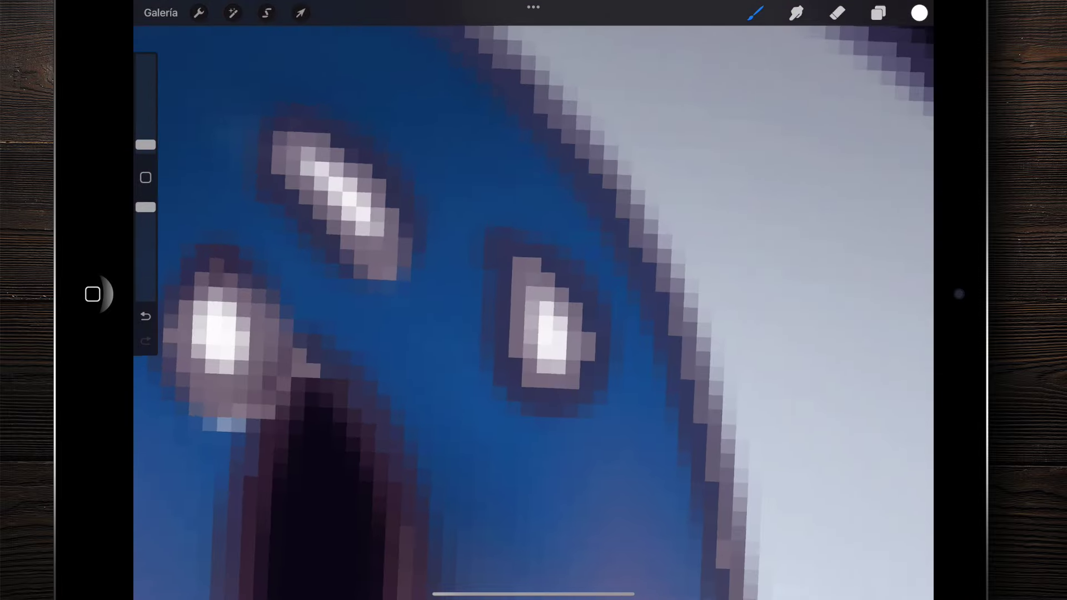
scroll(533, 311, "down", 5)
left_click(564, 284)
scroll(533, 311, "down", 5)
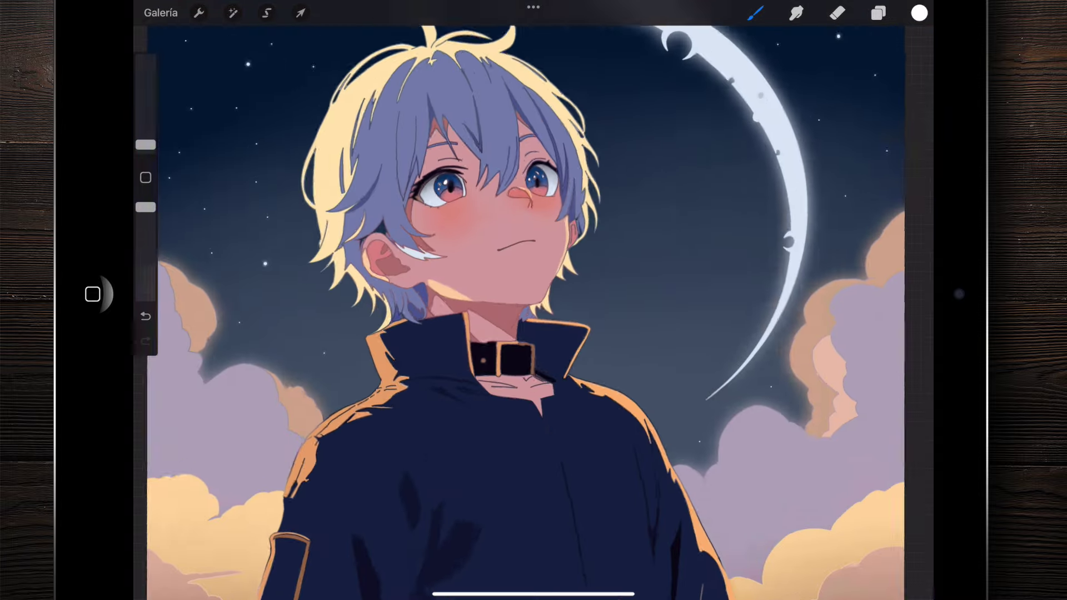
scroll(533, 311, "up", 5)
scroll(533, 311, "up", 3)
scroll(534, 311, "up", 2)
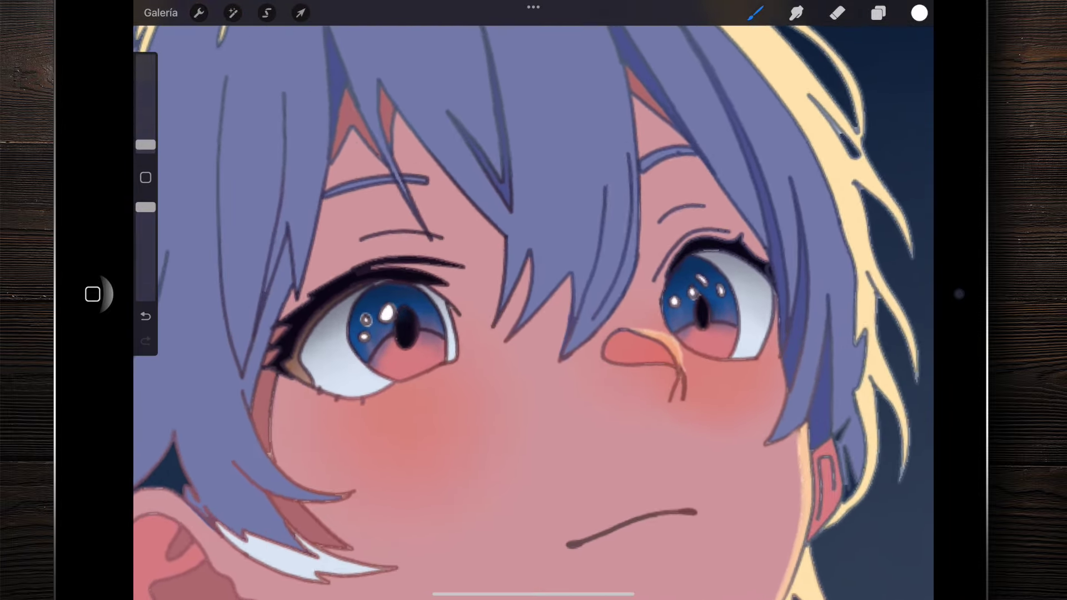
left_click(878, 13)
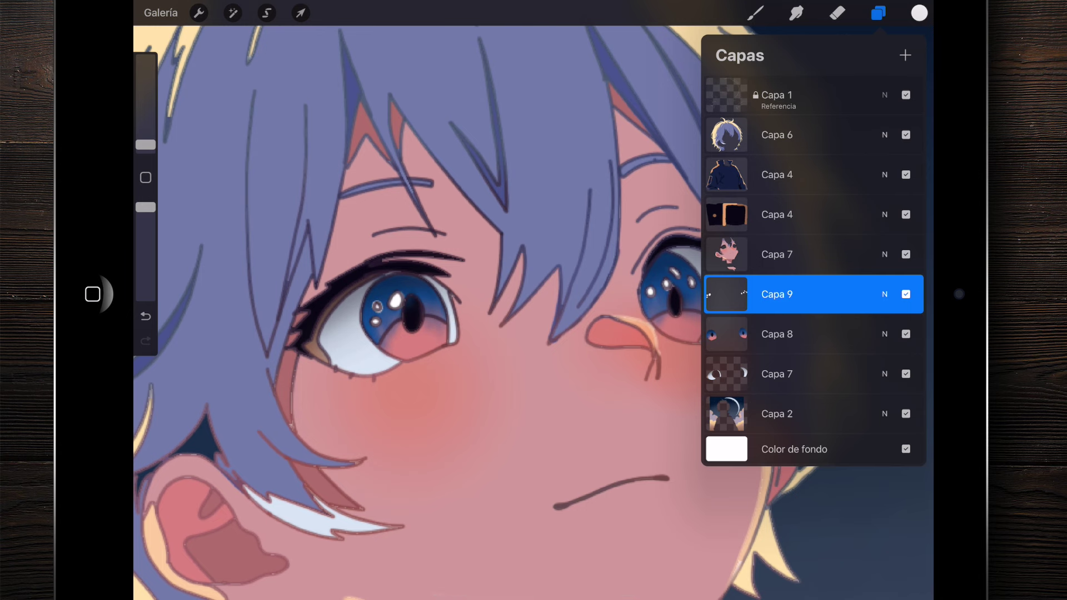
Step: Duplicate Capa 9 and give the copy a 3 % Gaussian blur (Desenfoque gaussiano)
left_click_drag(866, 294, 773, 293)
left_click(849, 294)
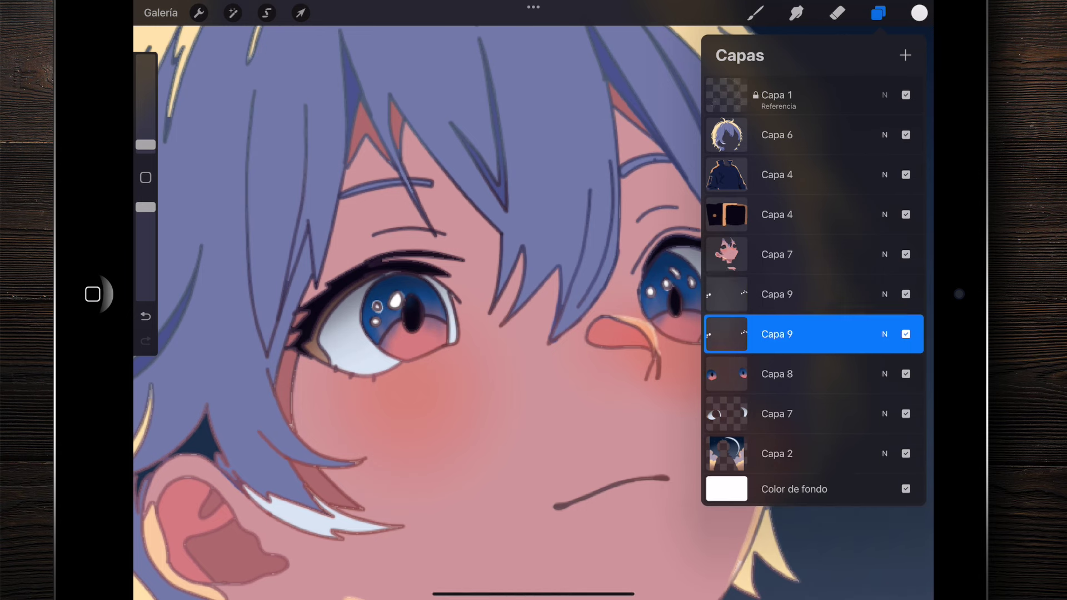
scroll(380, 281, "up", 5)
left_click(233, 13)
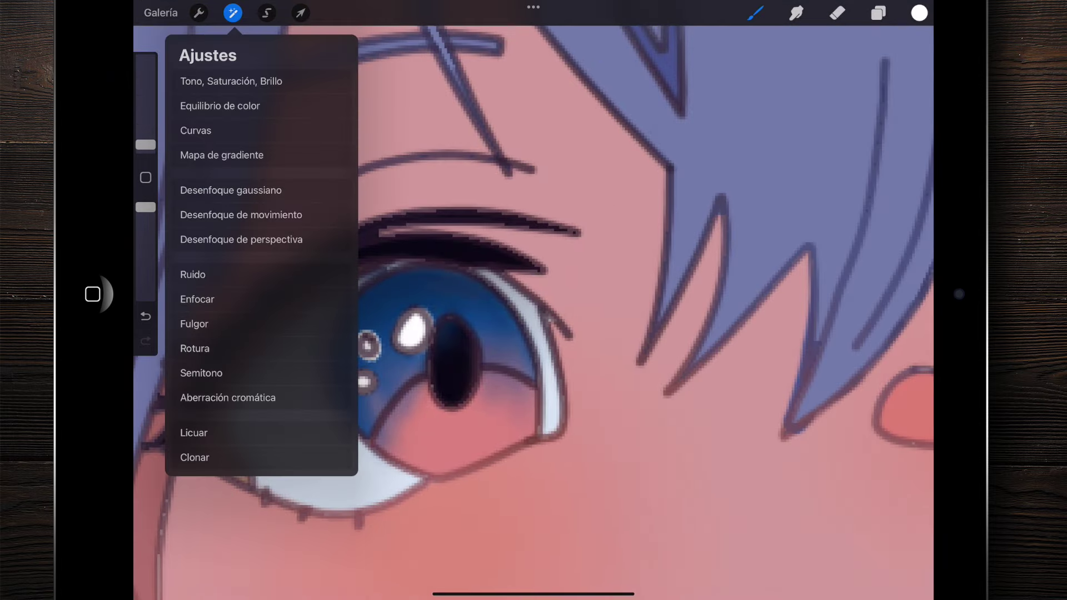
left_click(231, 190)
scroll(444, 362, "up", 3)
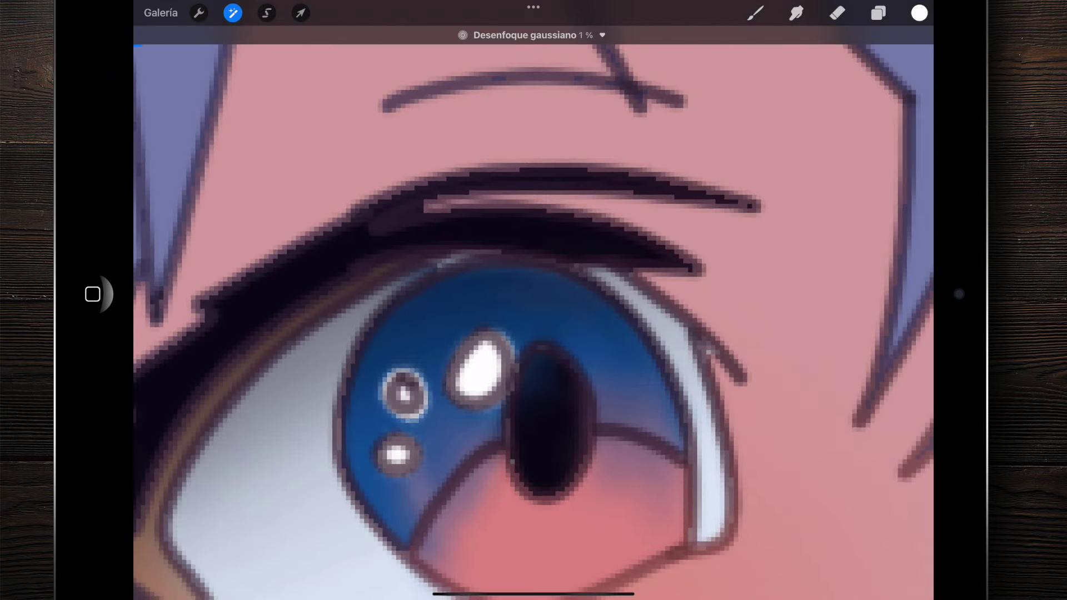
mouse_move(534, 334)
left_mouse_down()
mouse_move(500, 334)
mouse_move(522, 333)
left_mouse_up()
scroll(533, 311, "down", 5)
scroll(533, 311, "down", 3)
left_click(877, 13)
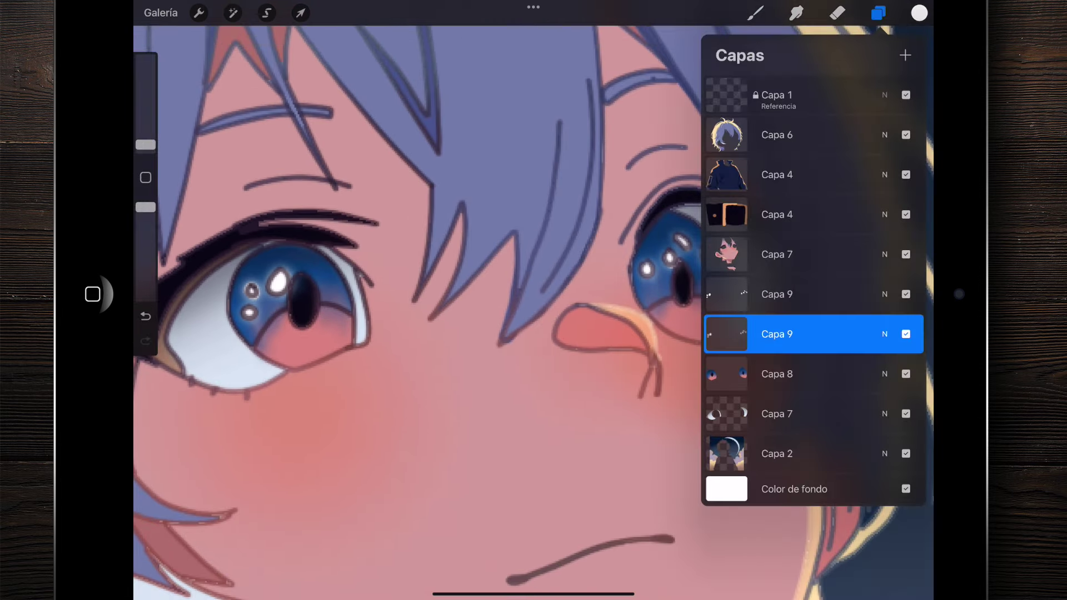
Step: Toggle the blurred copy to compare, then merge the eye layers down into Capa 7
left_click(906, 334)
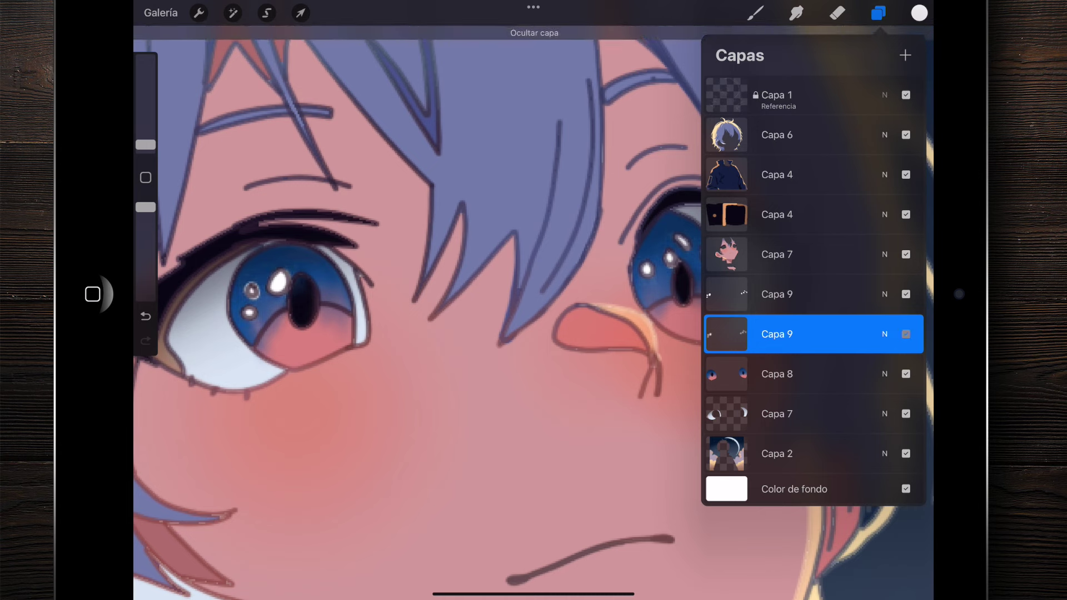
left_click(906, 334)
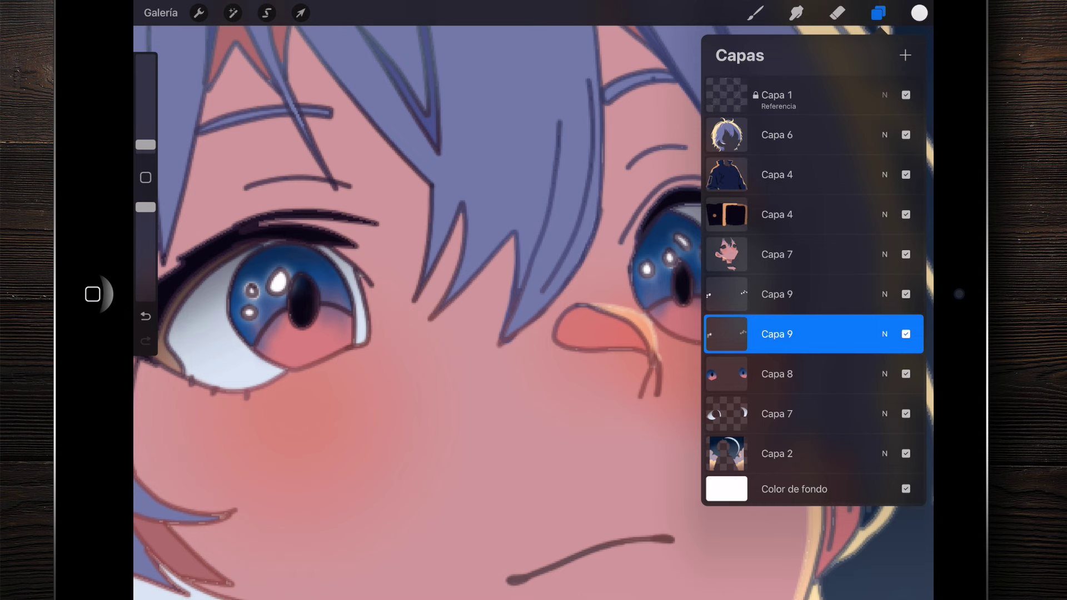
left_click_drag(777, 413, 778, 334)
left_click(877, 13)
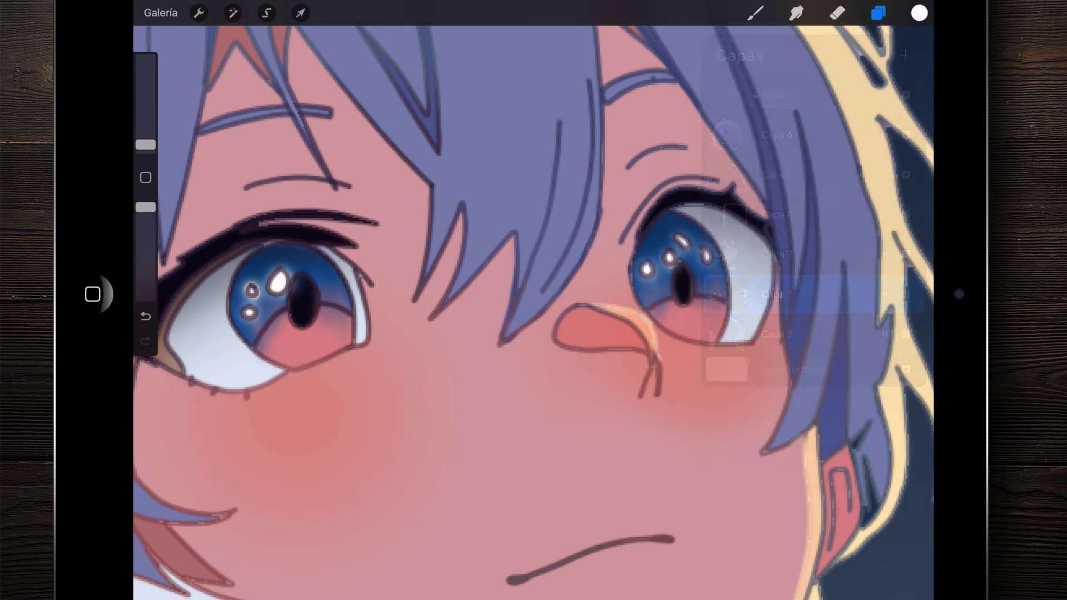
scroll(534, 311, "down", 5)
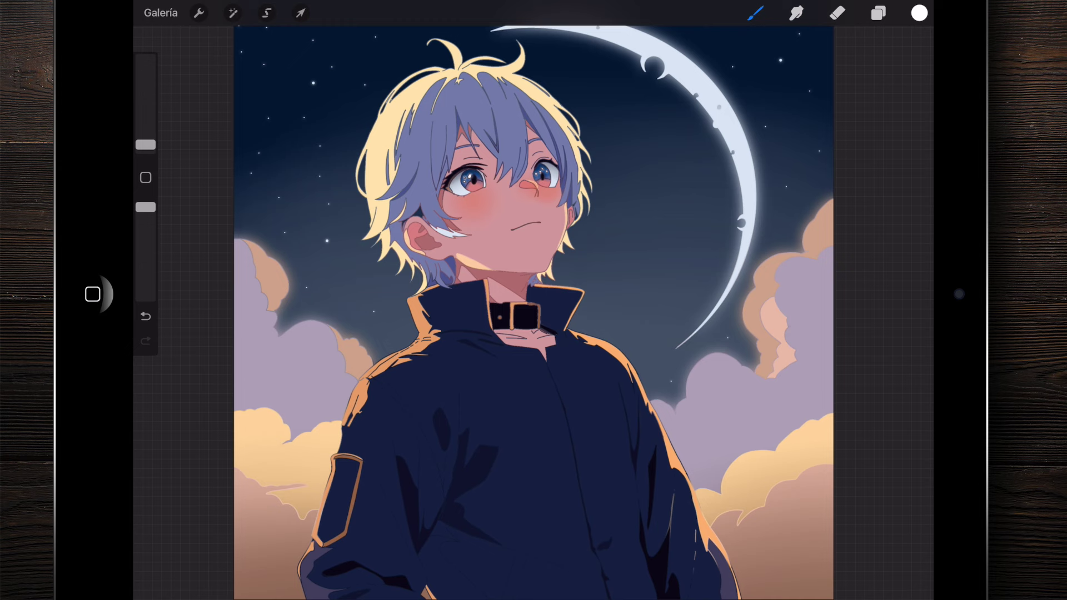
Step: Zoom out to the whole night-sky portrait and show the Capas layer panel
scroll(533, 311, "down", 2)
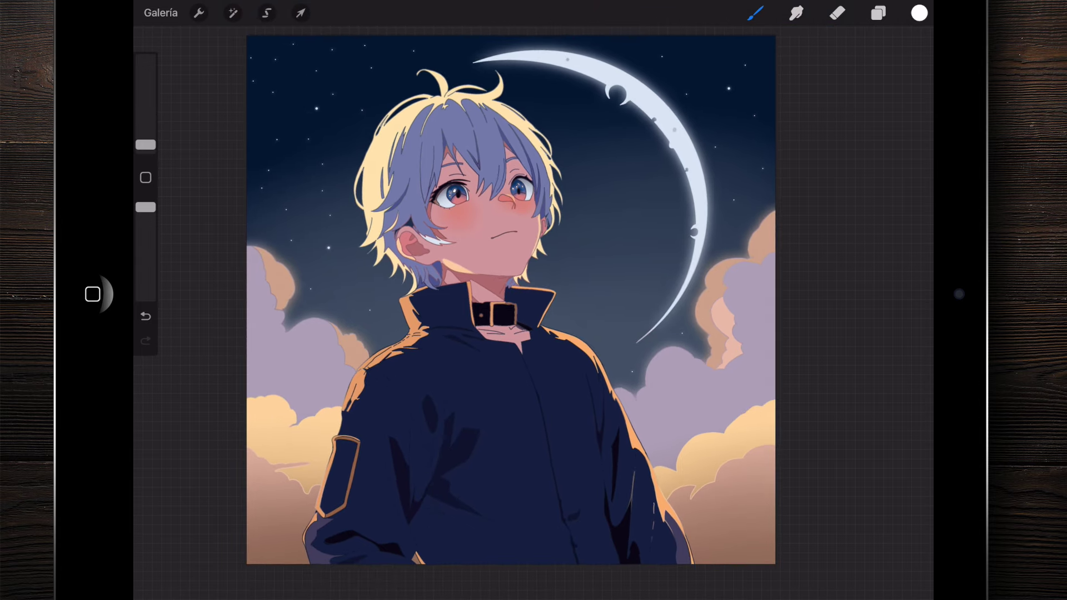
scroll(533, 312, "down", 3)
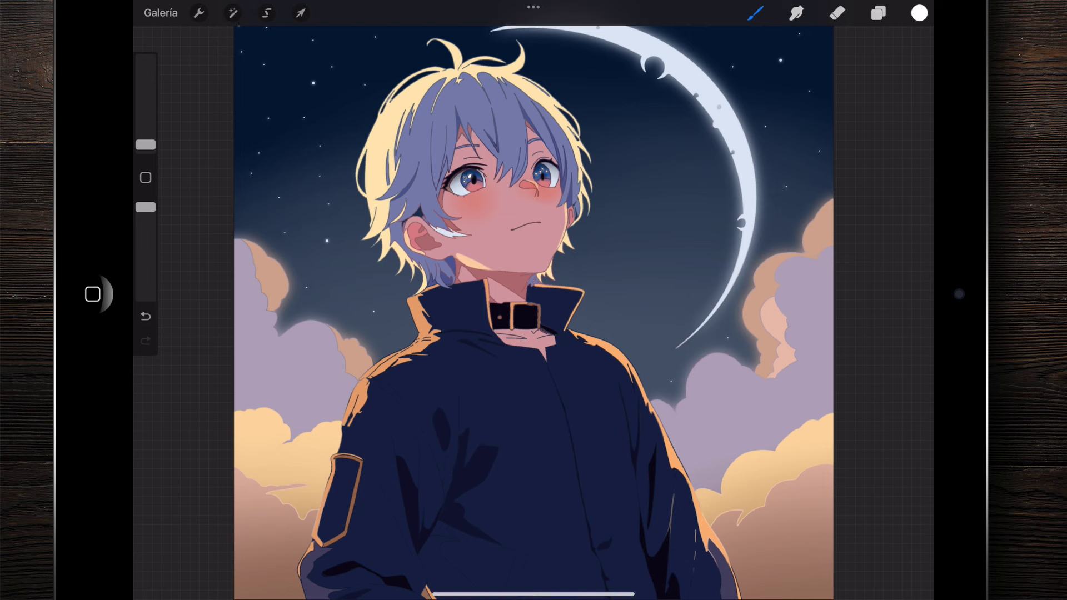
scroll(533, 312, "down", 3)
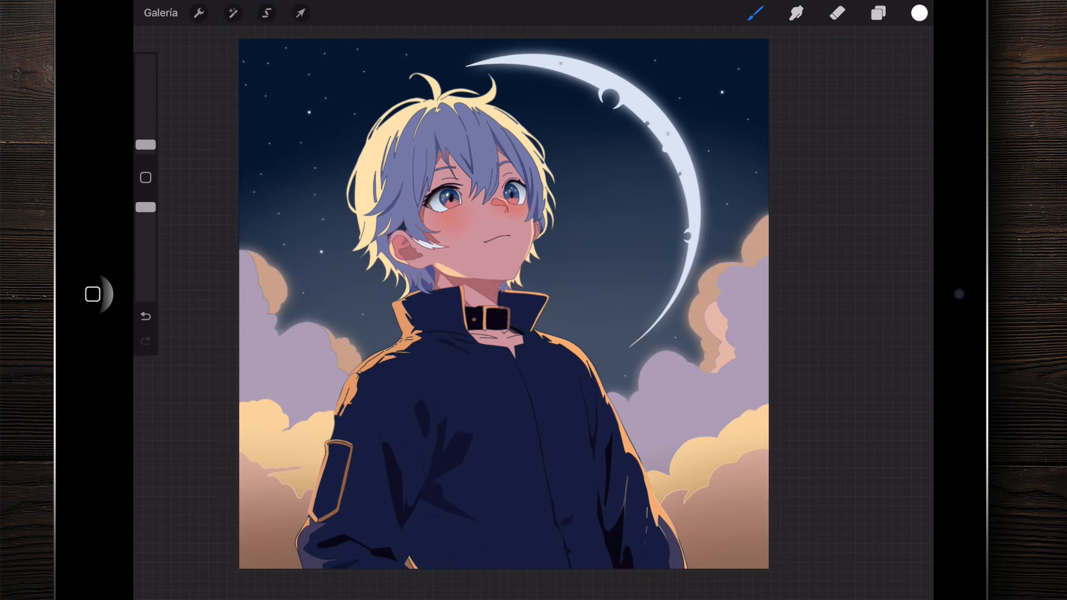
left_click(878, 12)
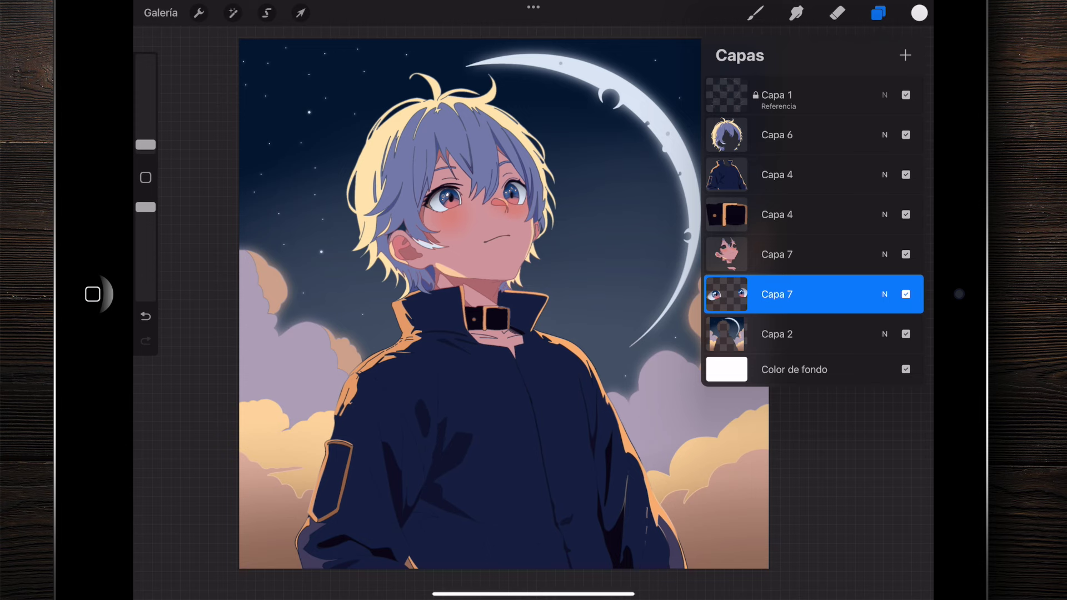
Step: Add a new layer above hair layer Capa 6 and pick a bright, saturated cyan
scroll(500, 311, "up", 2)
left_click(777, 134)
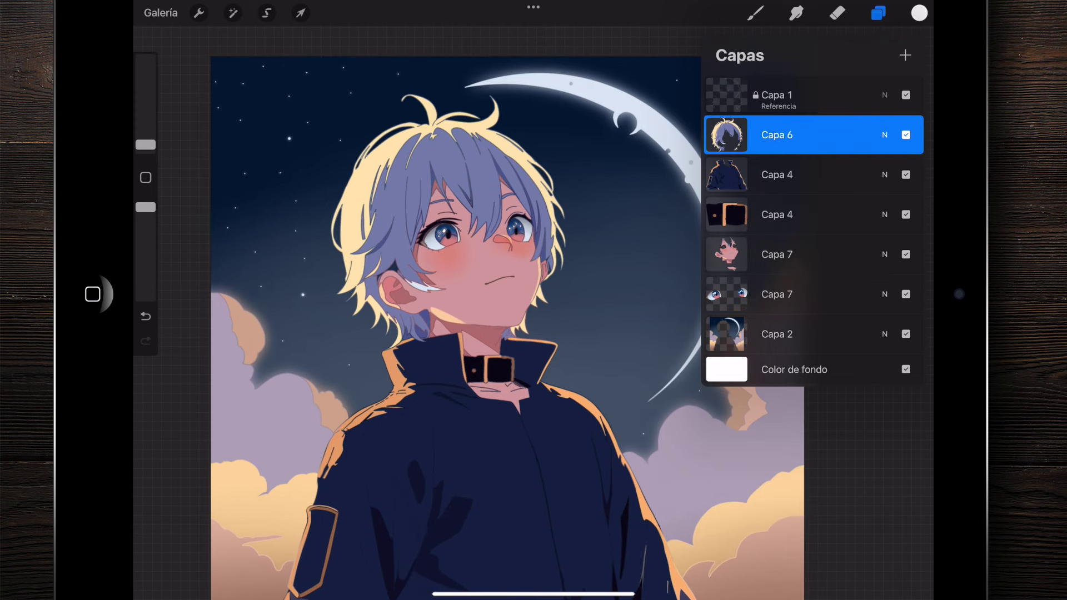
left_click(905, 55)
left_click(919, 13)
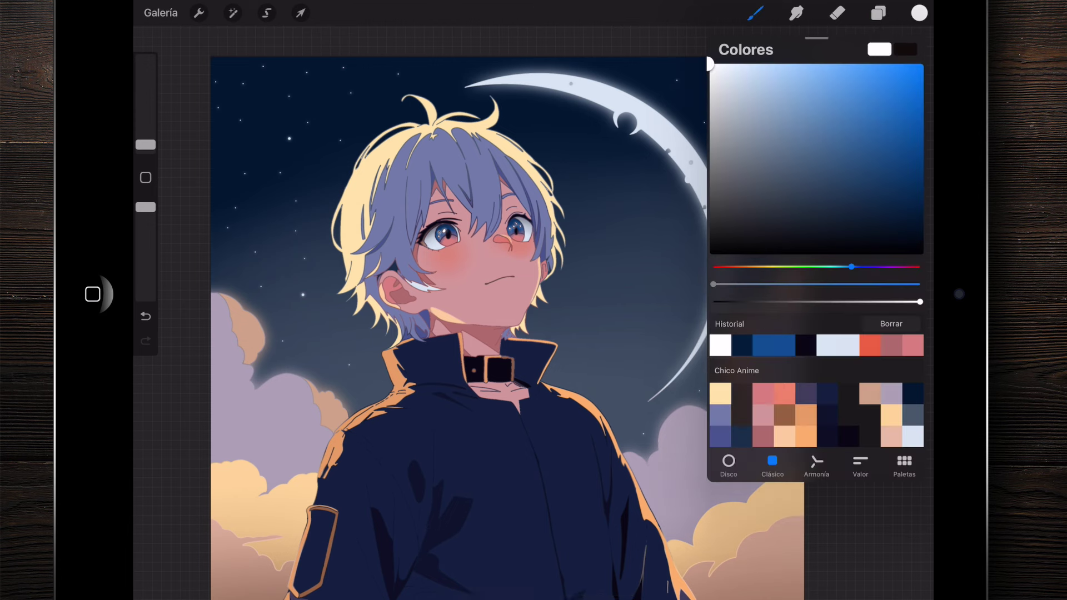
left_click_drag(850, 266, 843, 266)
left_click_drag(914, 69, 920, 64)
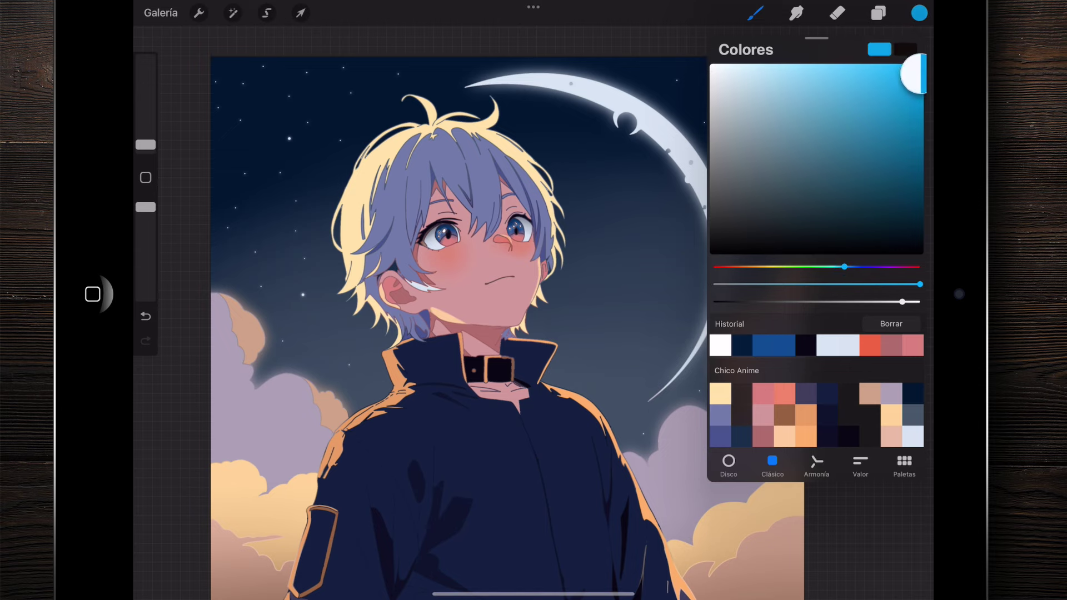
Step: Choose the Aerógrafo Pincel extrasuave brush at a very small size
left_click(754, 12)
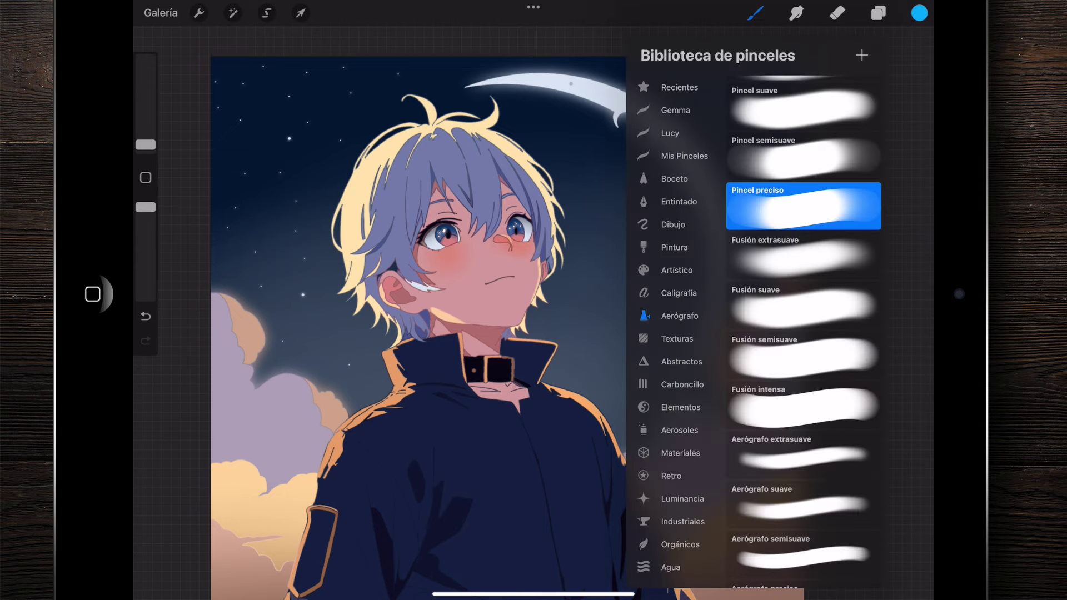
scroll(803, 300, "up", 2)
left_click(803, 102)
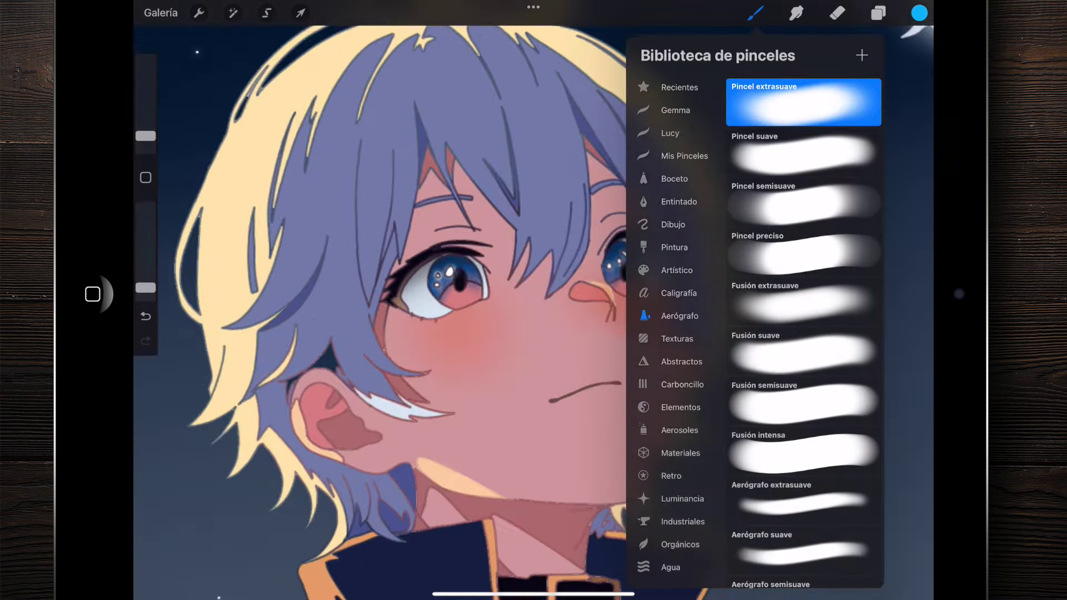
scroll(438, 233, "up", 10)
left_click_drag(145, 135, 146, 136)
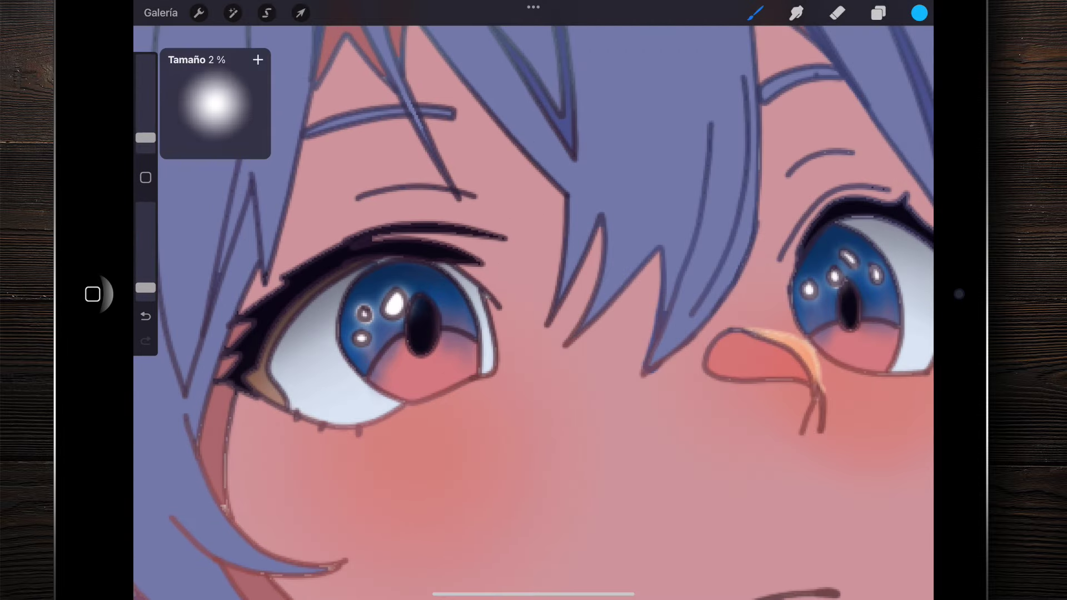
scroll(350, 290, "up", 3)
Step: Paint soft teal over the left and right eye pupils
left_click_drag(437, 314, 436, 355)
scroll(533, 300, "down", 5)
scroll(296, 305, "up", 3)
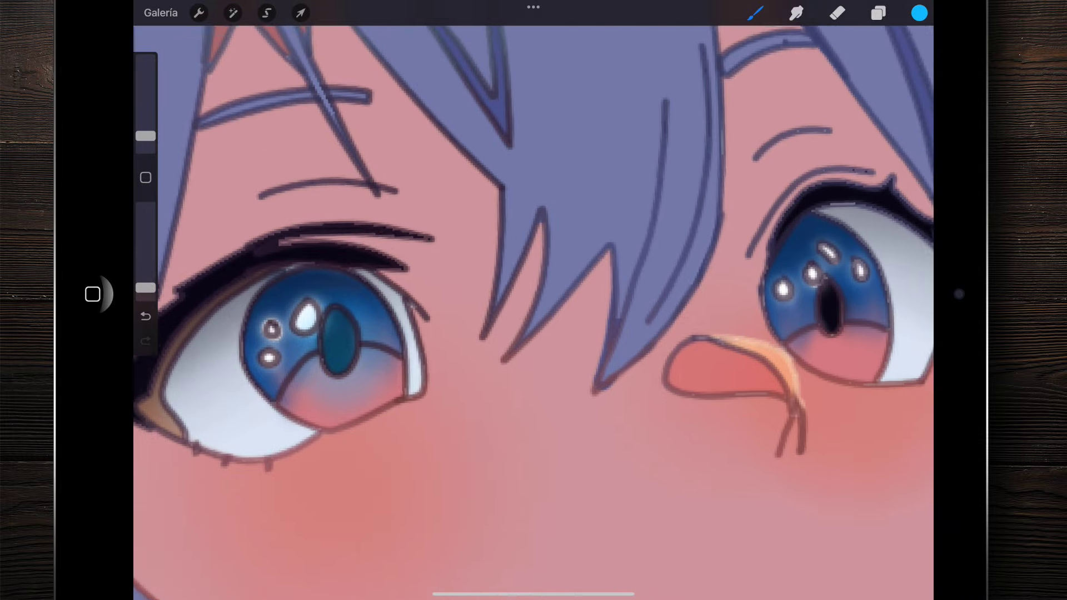
scroll(296, 305, "up", 2)
left_click_drag(336, 333, 336, 364)
scroll(555, 300, "up", 5)
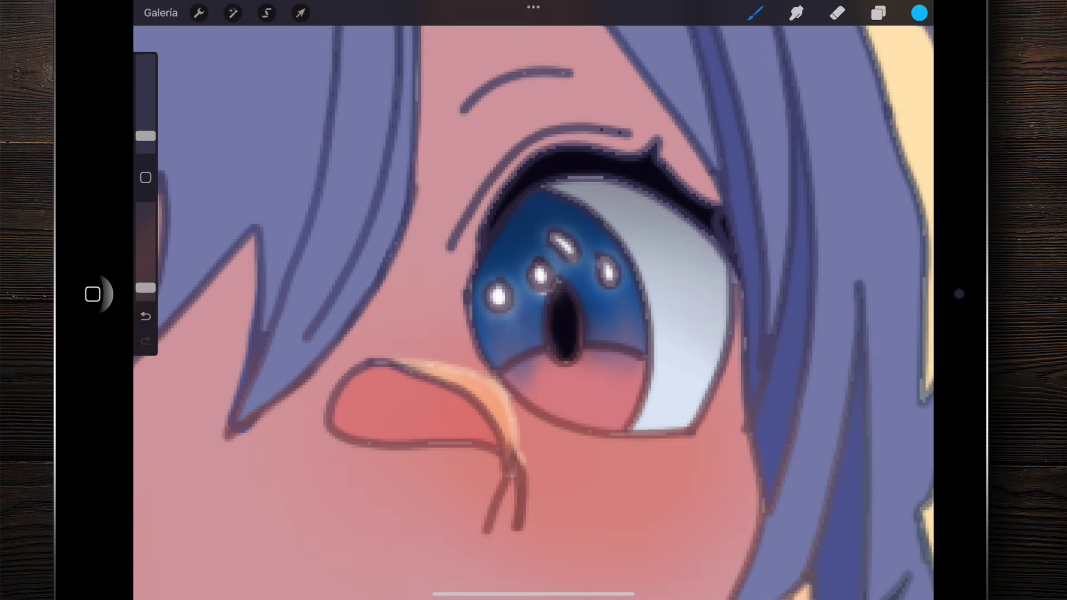
left_click_drag(562, 294, 565, 353)
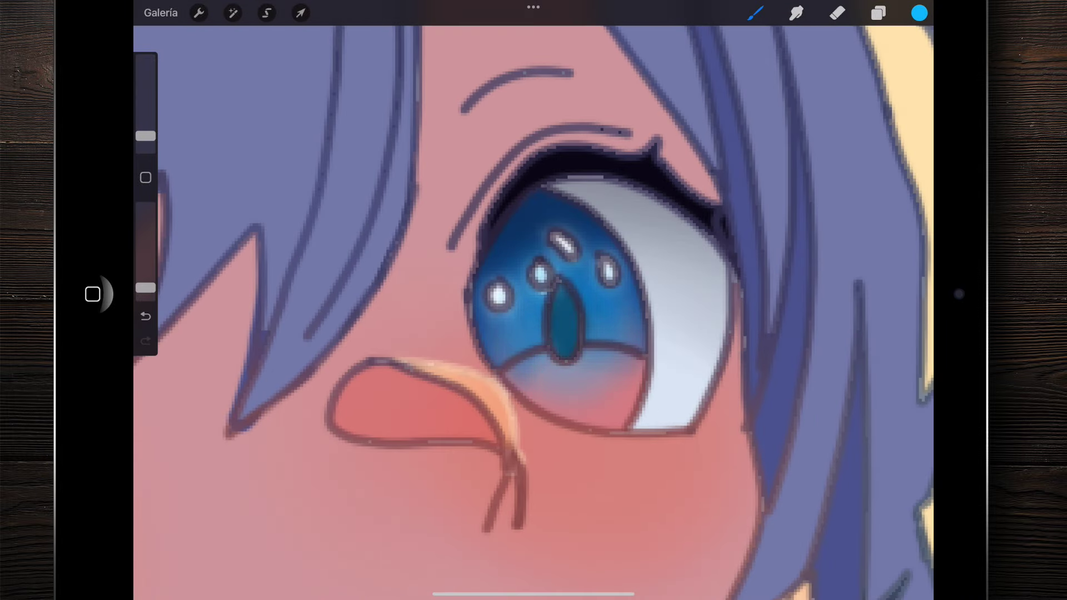
scroll(533, 300, "down", 3)
scroll(533, 300, "down", 3)
scroll(533, 300, "down", 2)
Step: Erase the excess teal from the centres of both pupils, undoing one overshoot
left_click(836, 13)
scroll(389, 333, "up", 2)
scroll(389, 333, "up", 3)
scroll(389, 333, "up", 3)
left_click_drag(433, 311, 444, 445)
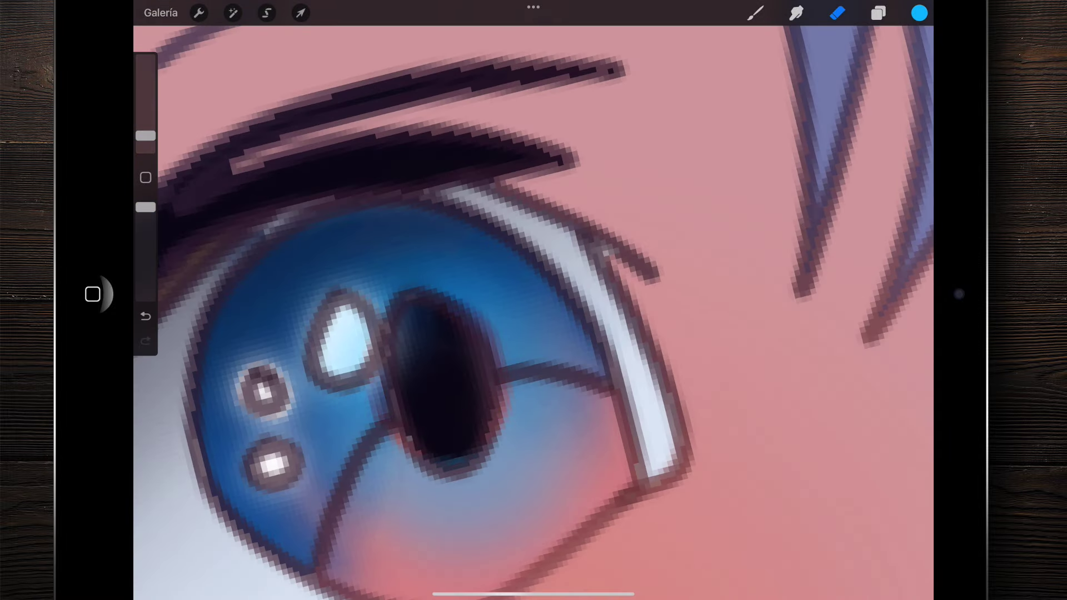
key("ctrl+z")
left_click_drag(145, 136, 145, 139)
left_click_drag(439, 311, 438, 344)
scroll(533, 300, "down", 3)
scroll(666, 300, "up", 3)
scroll(667, 333, "up", 1)
left_click_drag(627, 311, 645, 422)
scroll(533, 300, "down", 2)
scroll(533, 300, "down", 2)
scroll(534, 300, "down", 3)
scroll(533, 300, "up", 1)
scroll(445, 278, "up", 2)
scroll(445, 277, "up", 1)
Step: Hide and reshow pupil tint layer Capa 8 to compare the effect
left_click(878, 13)
left_click(906, 134)
left_click(905, 135)
left_click(905, 135)
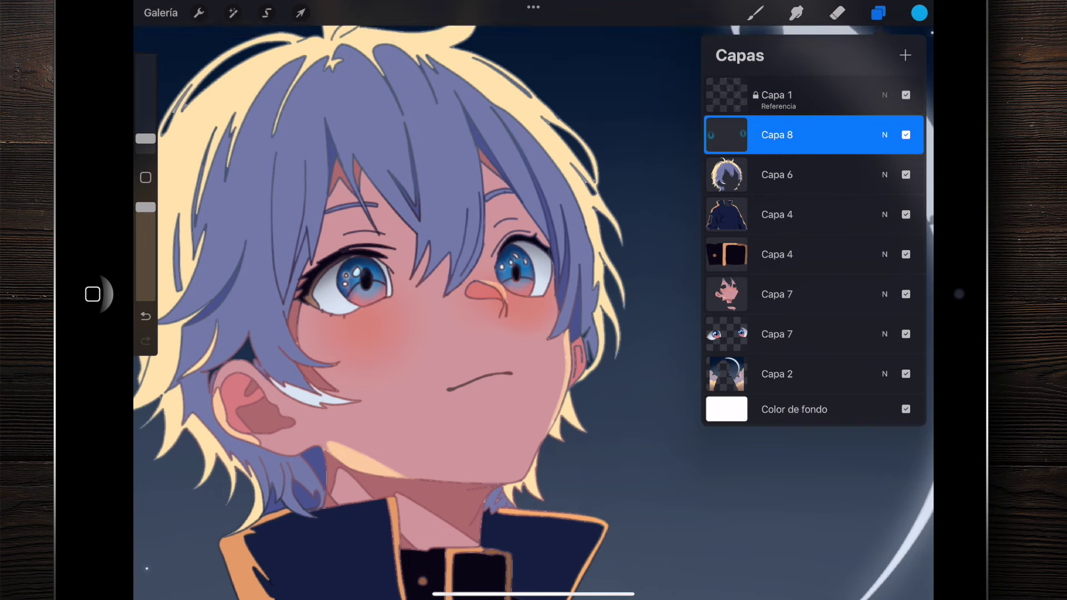
Step: Fit the canvas, select hair layer Capa 6, and add empty layer Capa 9 above it
scroll(533, 312, "down", 5)
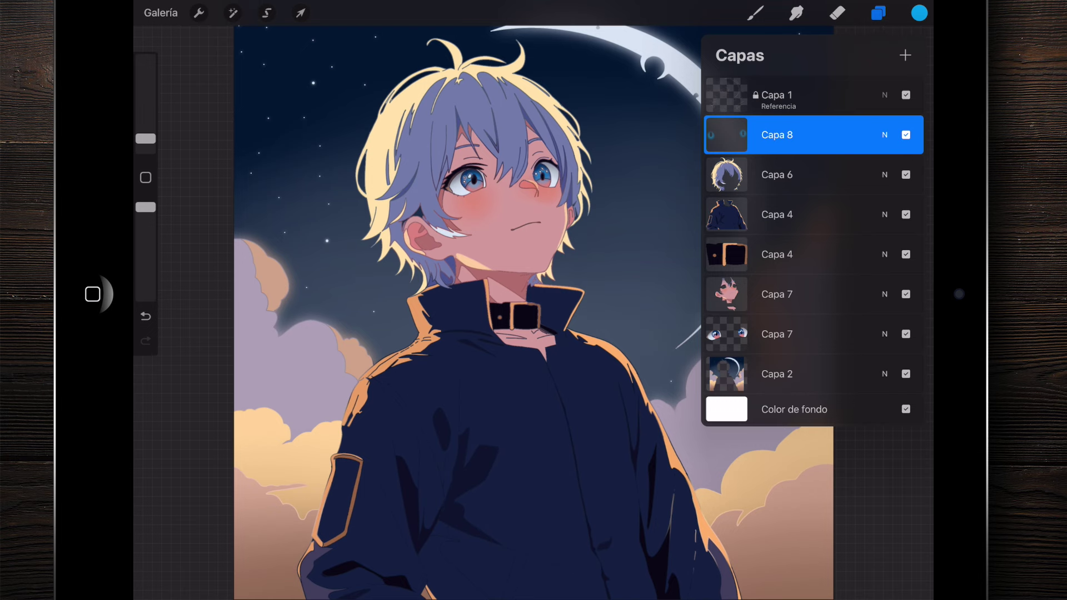
scroll(469, 311, "down", 3)
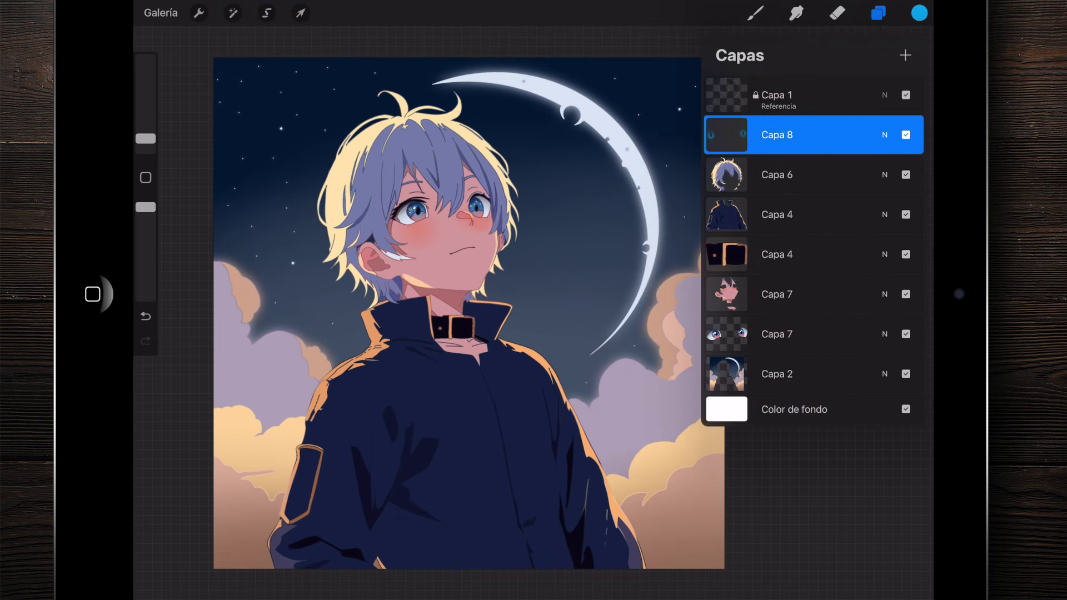
left_click(777, 174)
scroll(445, 278, "up", 5)
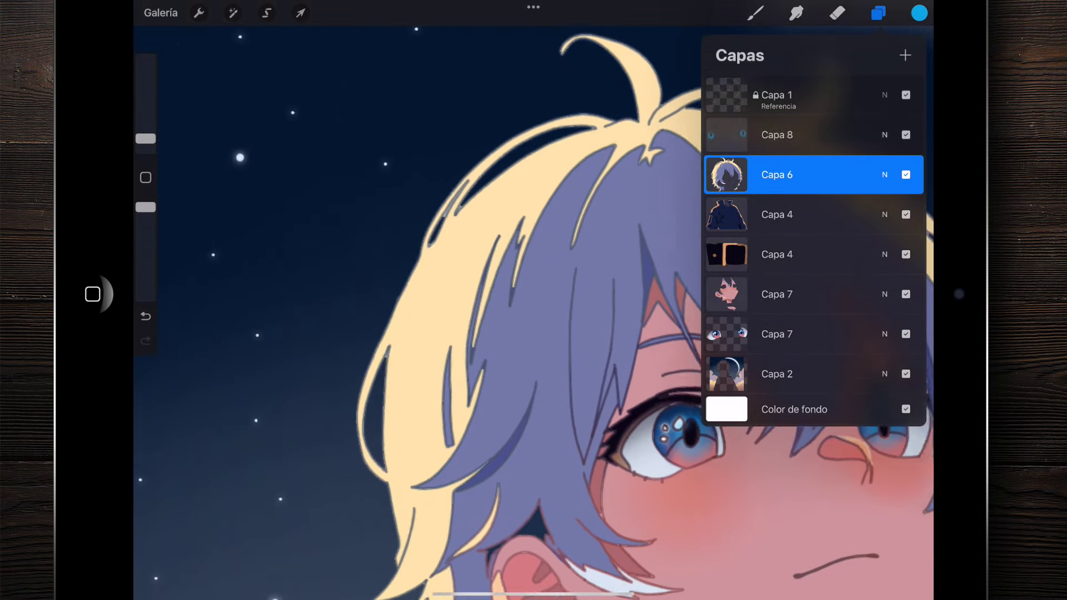
scroll(423, 306, "down", 5)
scroll(422, 306, "up", 5)
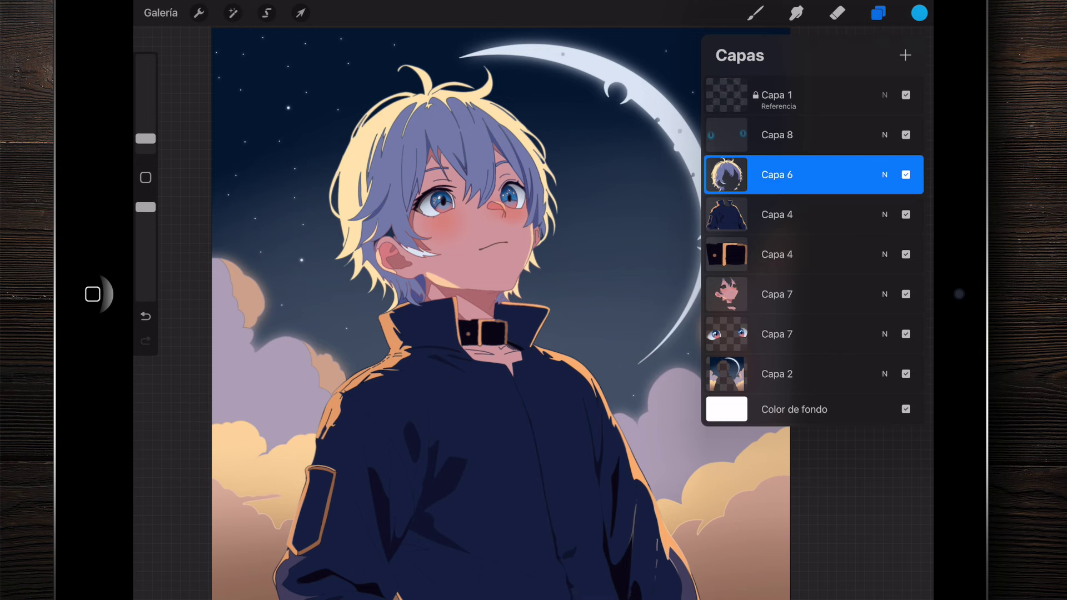
left_click(905, 55)
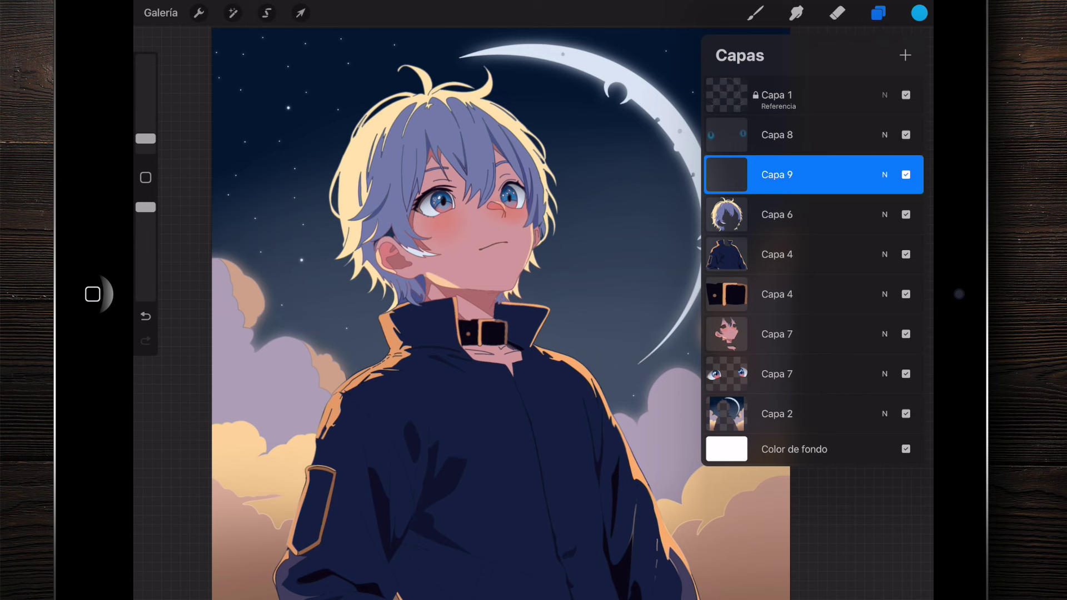
Step: Clip the new Capa 9 layer to the hair layer below
left_click(726, 174)
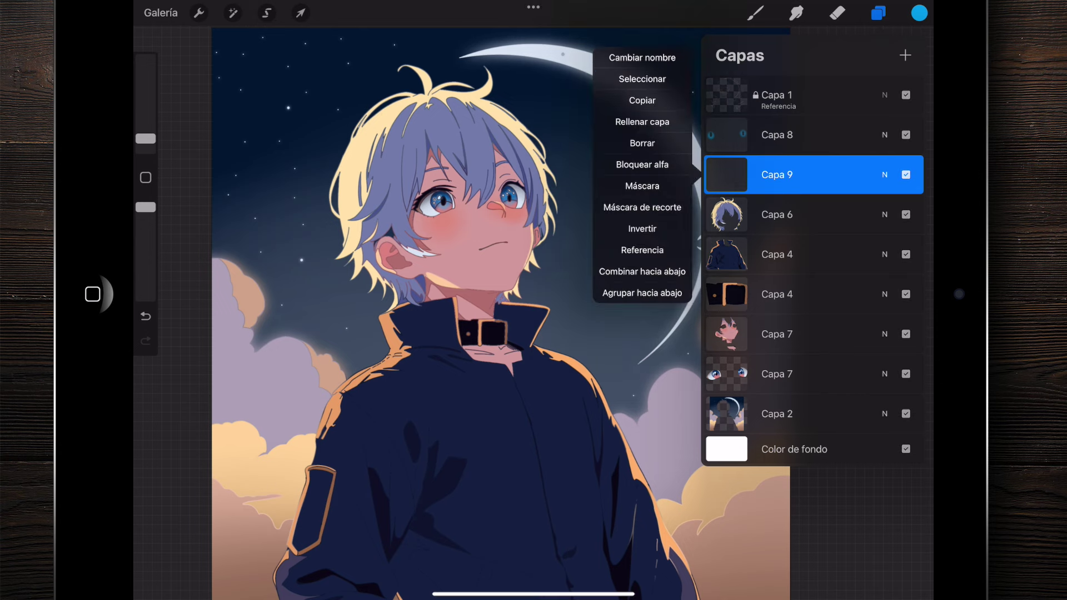
left_click(642, 208)
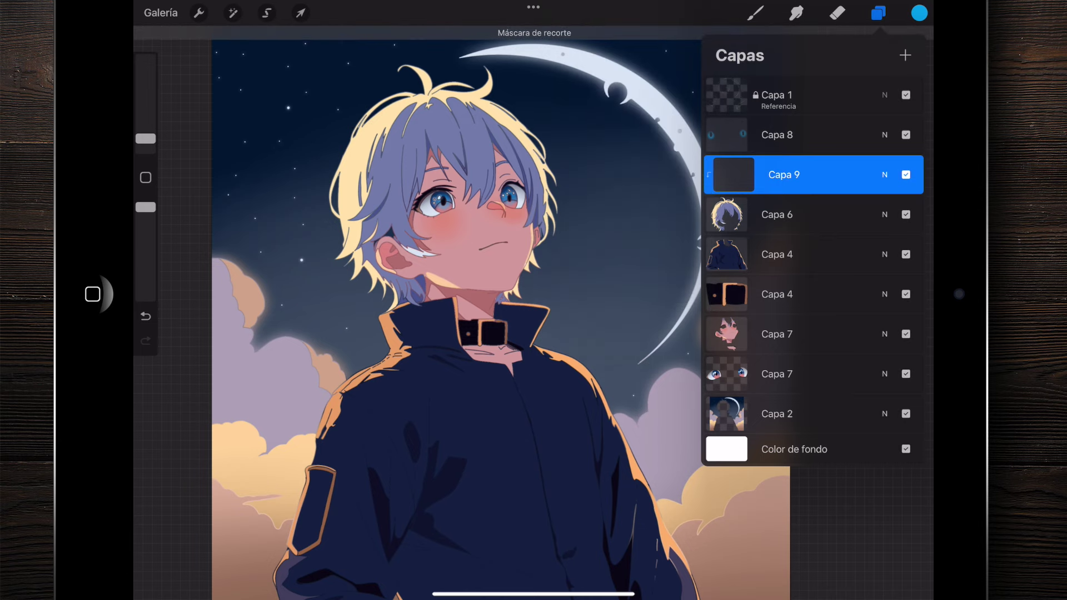
scroll(500, 333, "up", 3)
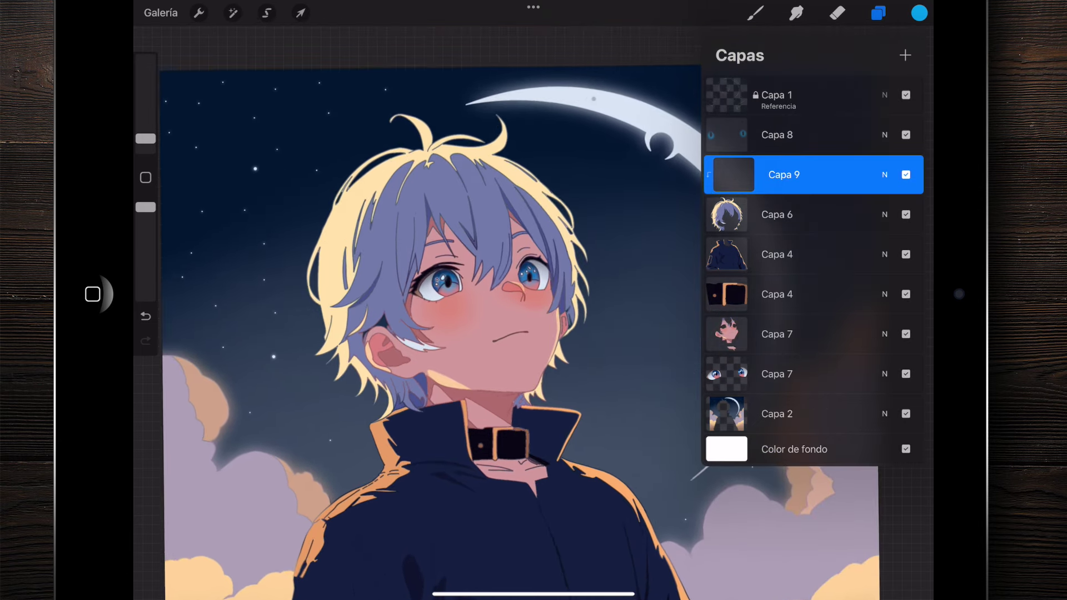
scroll(466, 334, "down", 1)
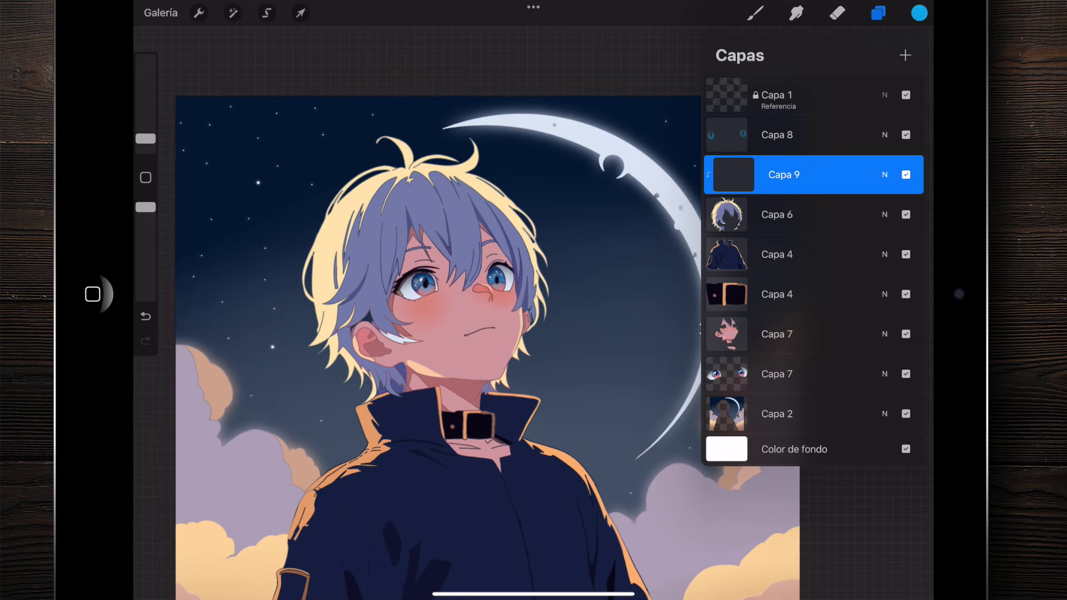
Step: Sample the moon's white and paint light hair strokes with a ~17% brush
left_click(836, 13)
left_click(585, 111)
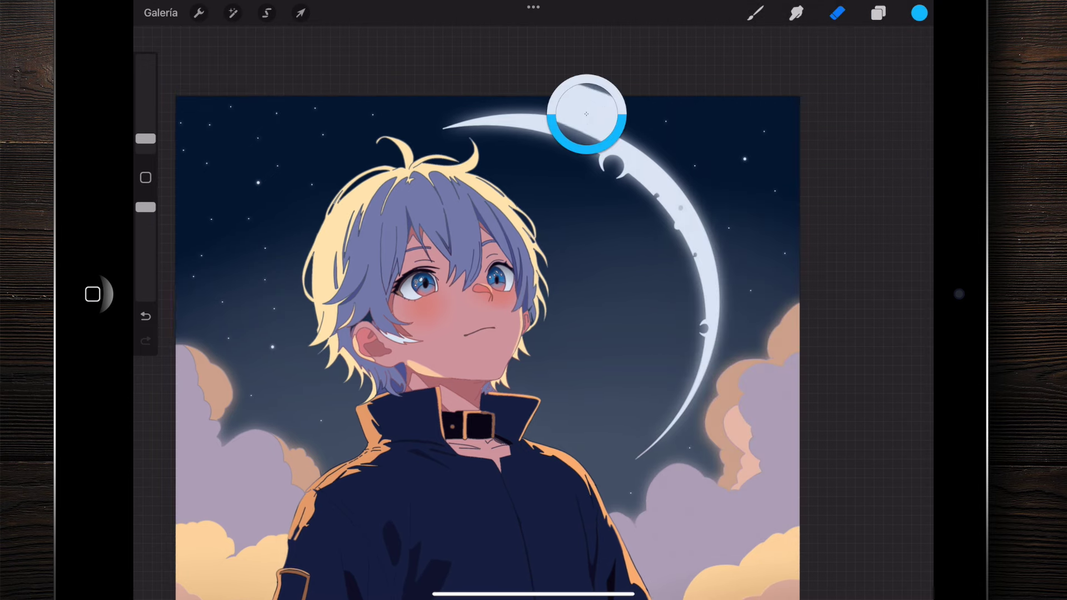
left_click(755, 12)
scroll(489, 344, "down", 2)
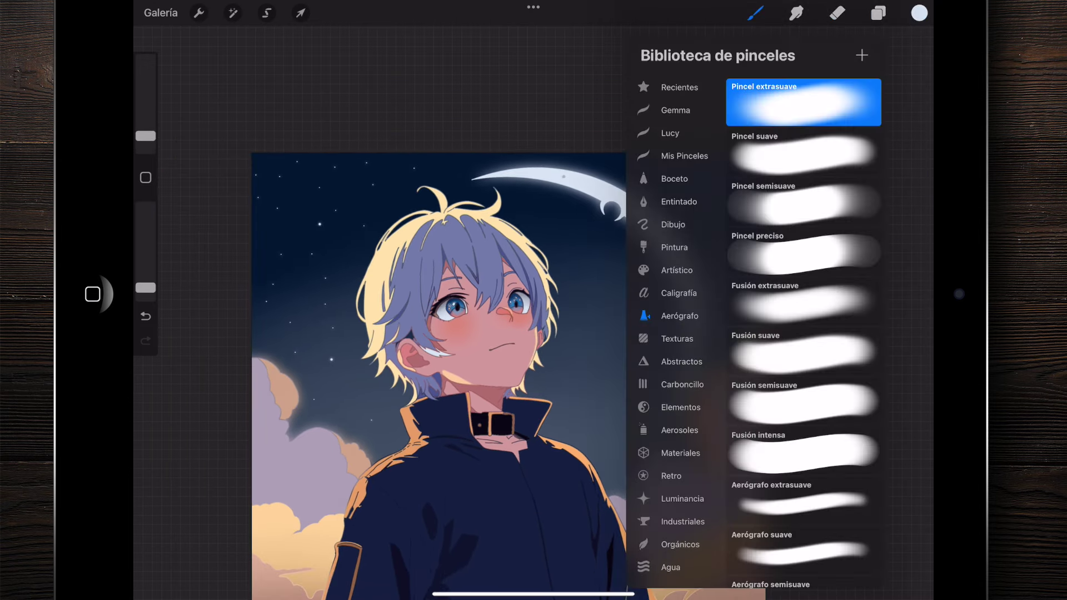
left_click_drag(146, 136, 146, 105)
scroll(533, 334, "up", 2)
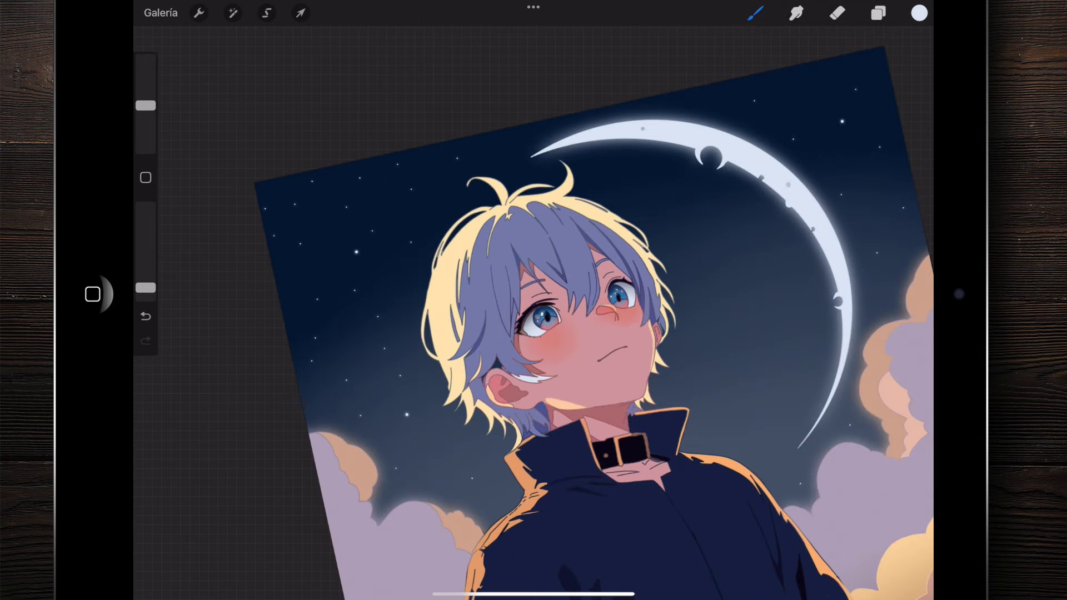
left_click_drag(483, 267, 470, 364)
left_click_drag(503, 222, 494, 238)
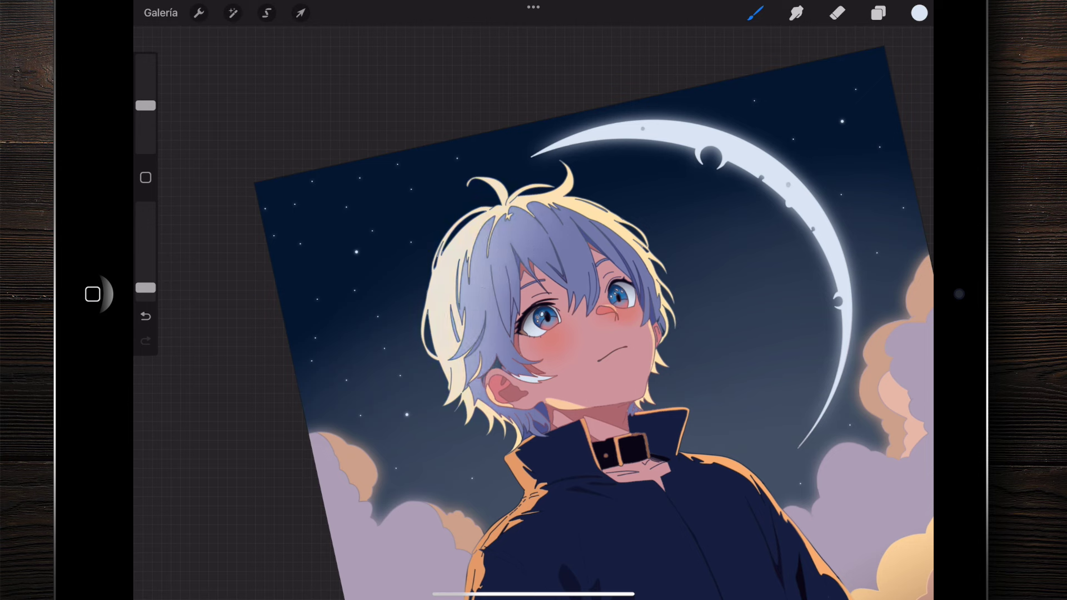
scroll(593, 322, "down", 3)
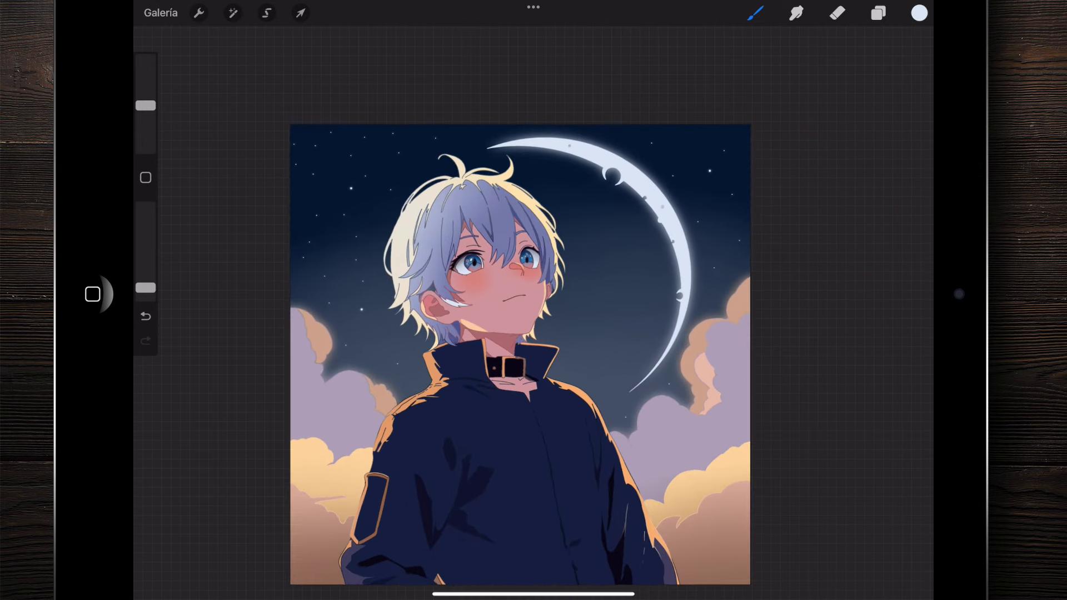
scroll(534, 345, "up", 2)
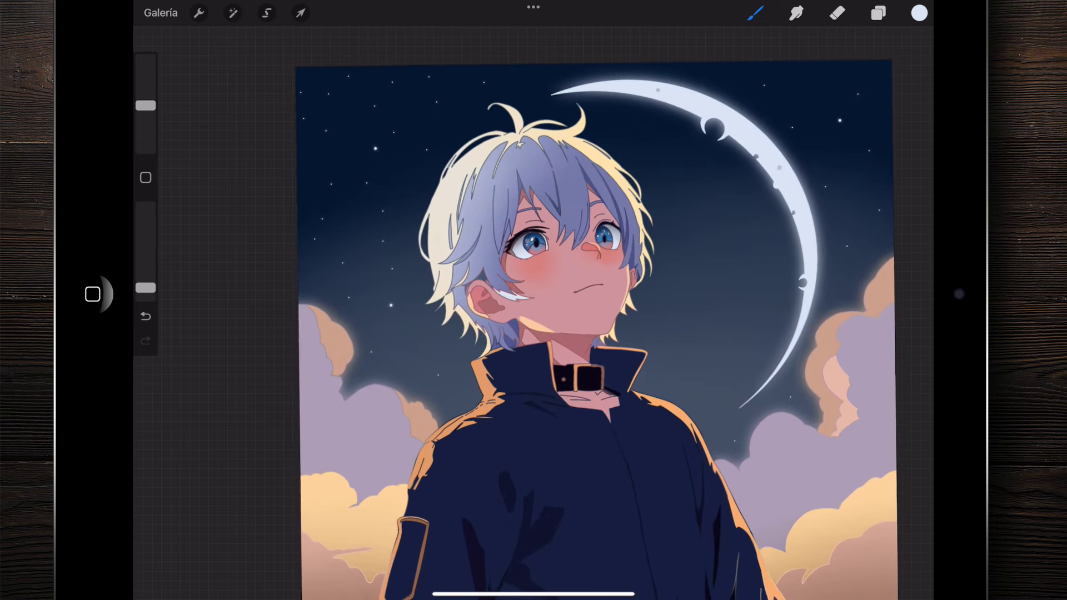
scroll(561, 345, "up", 3)
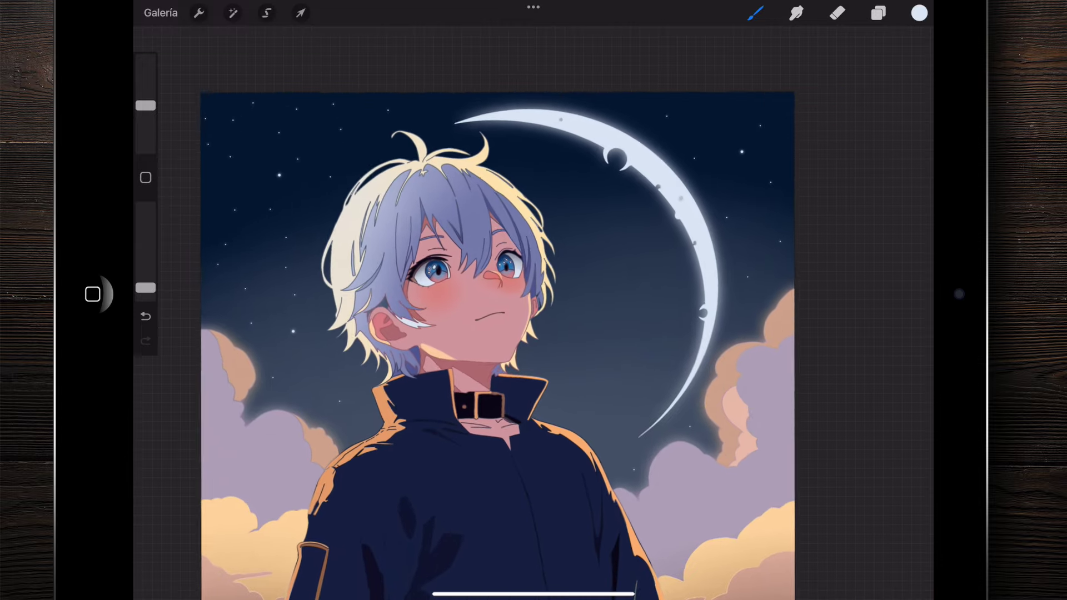
Step: Lower Capa 9's opacity to about 51% after comparing, then select jacket layer Capa 4
left_click(877, 12)
left_click(905, 174)
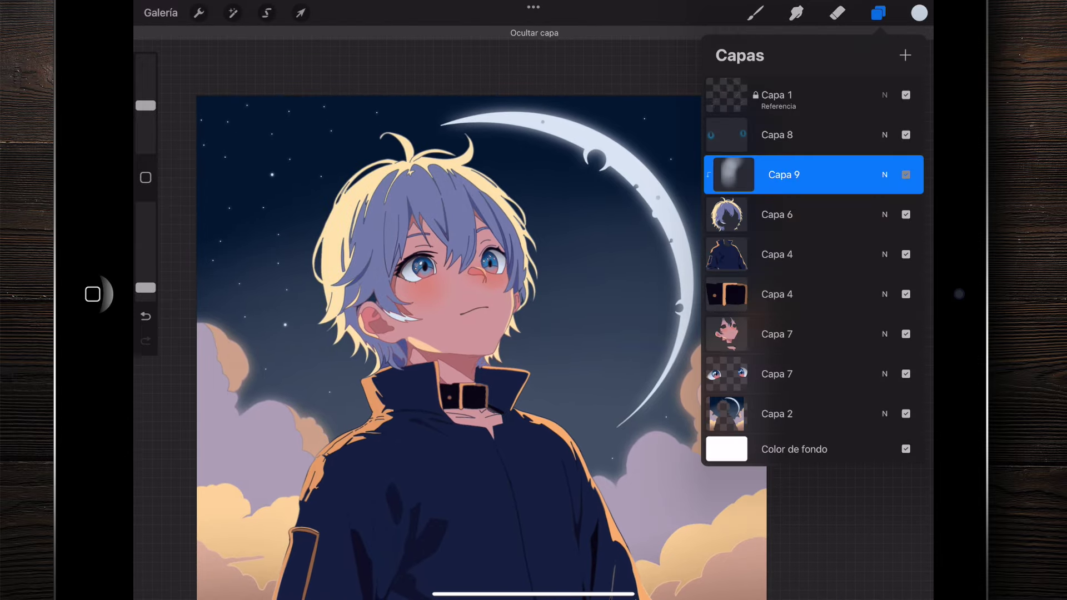
left_click(905, 175)
left_click(789, 175)
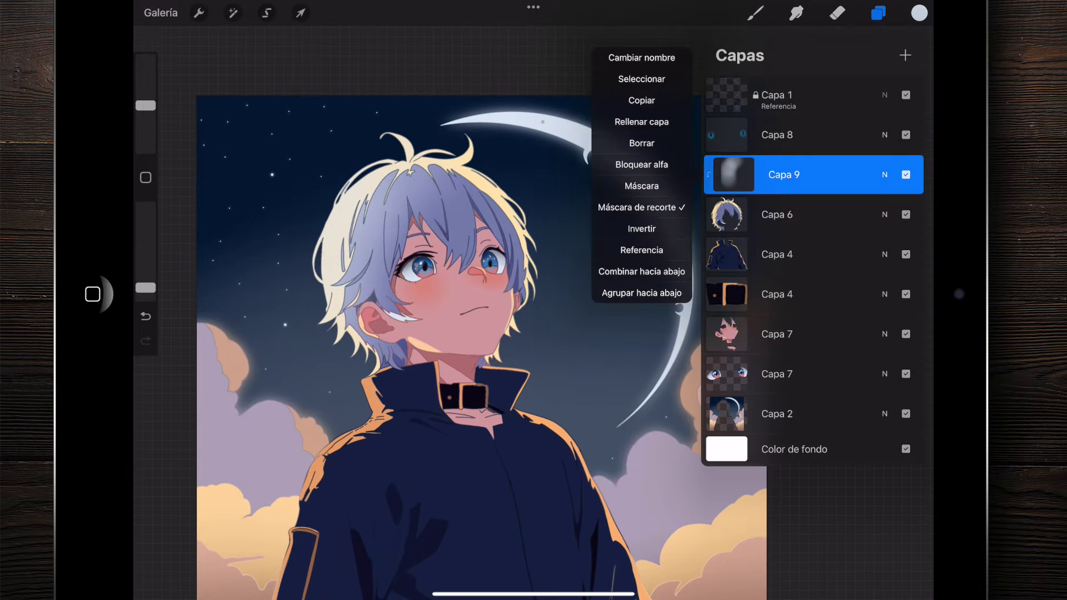
left_click(905, 175)
left_click(905, 175)
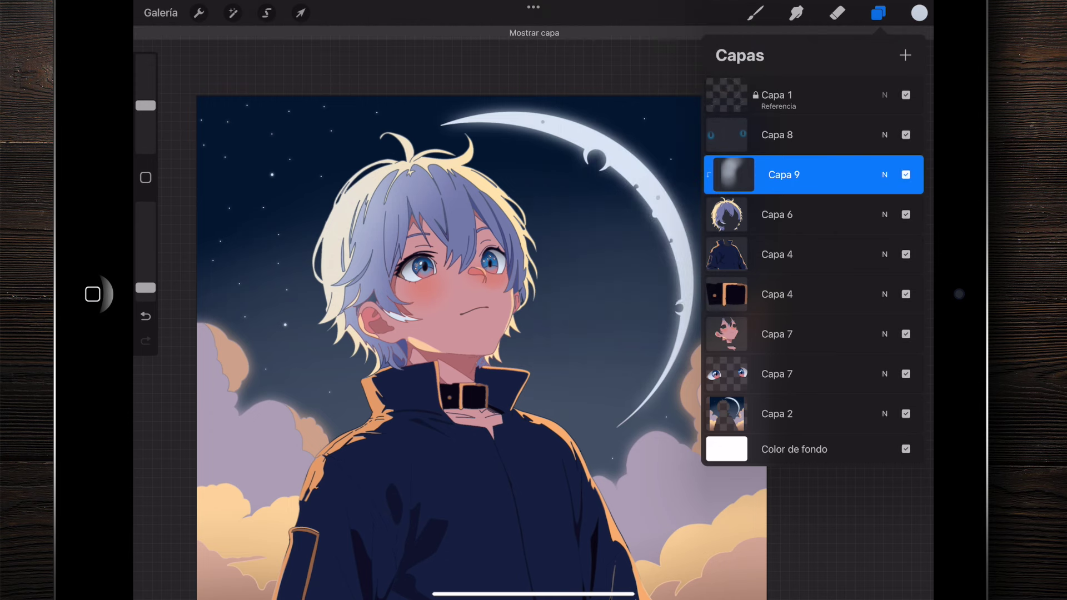
left_click(884, 175)
mouse_move(854, 222)
left_mouse_down()
mouse_move(802, 222)
mouse_move(816, 222)
left_mouse_up()
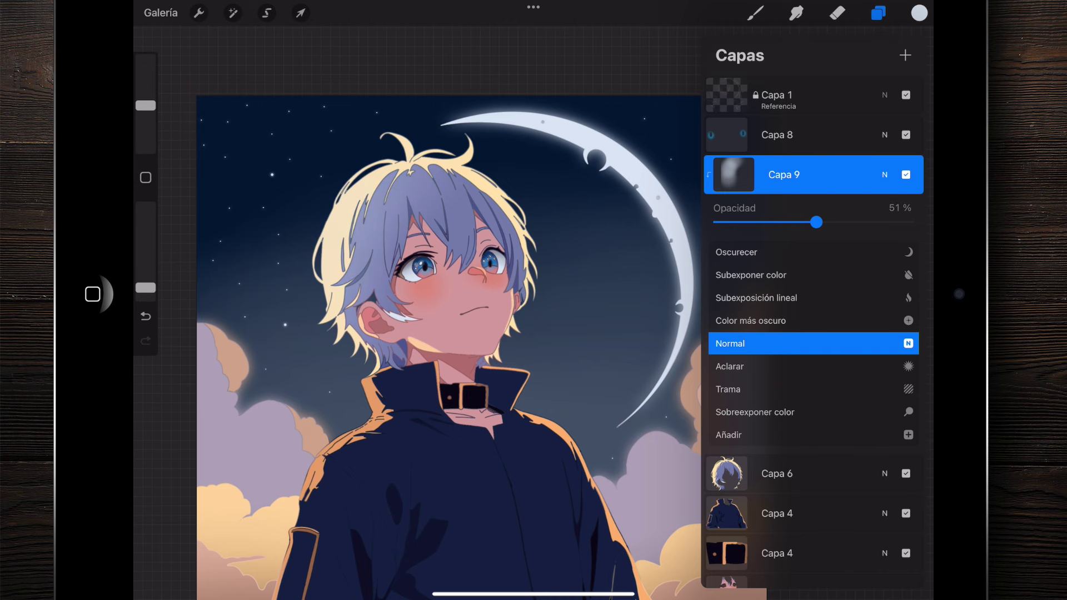
left_click(884, 175)
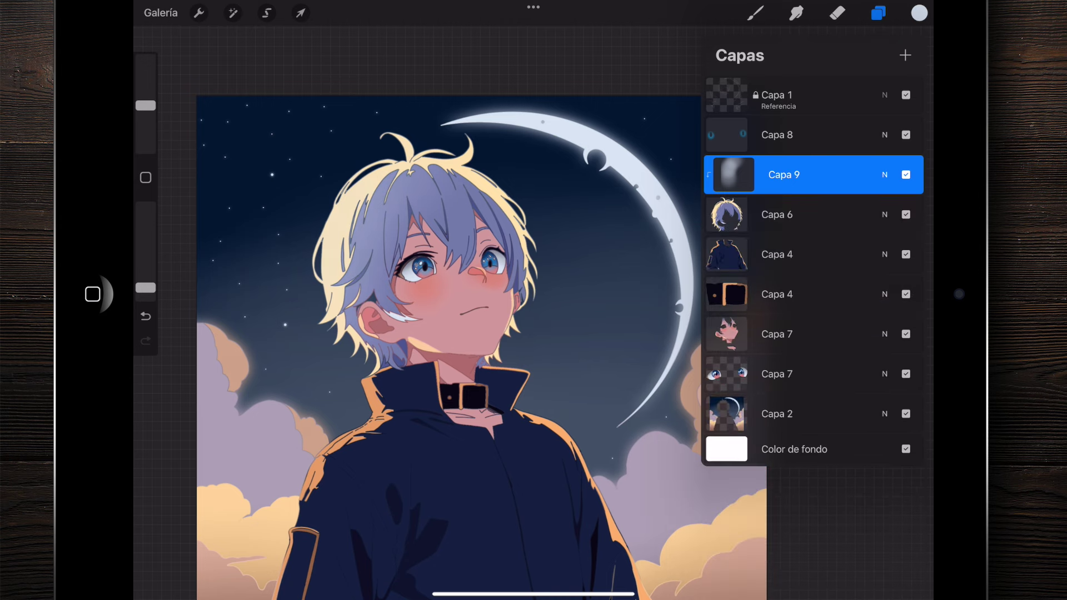
left_click(905, 174)
left_click(906, 174)
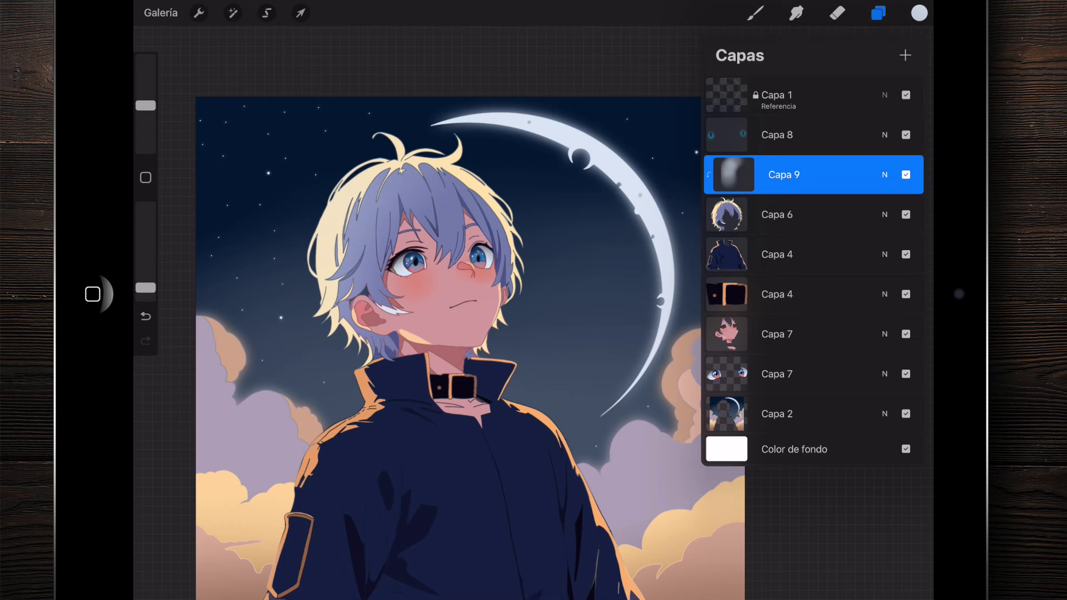
scroll(450, 303, "down", 2)
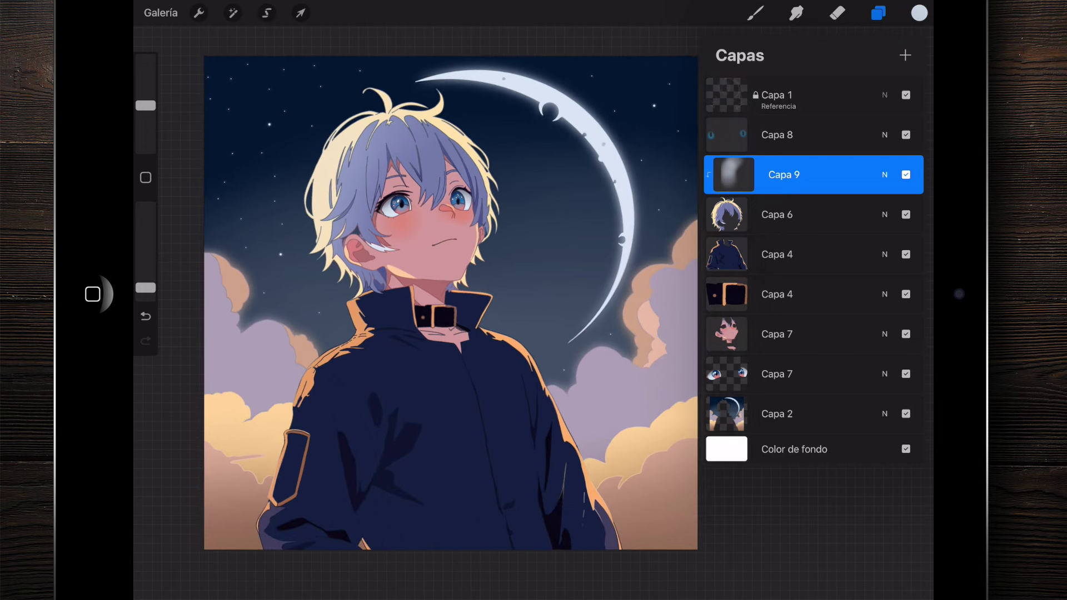
left_click(788, 254)
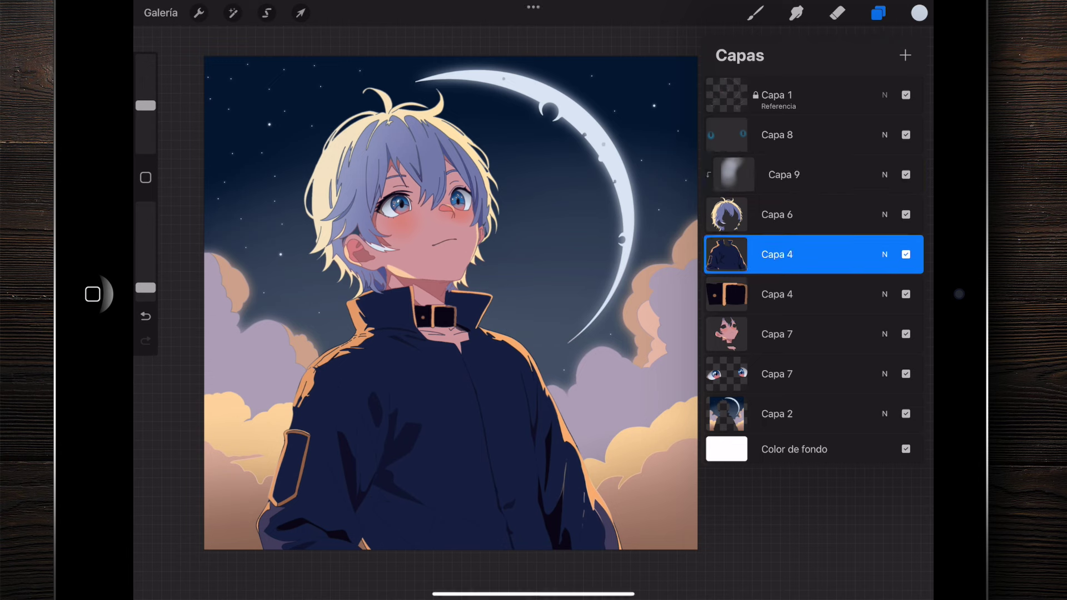
Step: Add new layer Capa 10 above Capa 4, clipped to the jacket
left_click(905, 55)
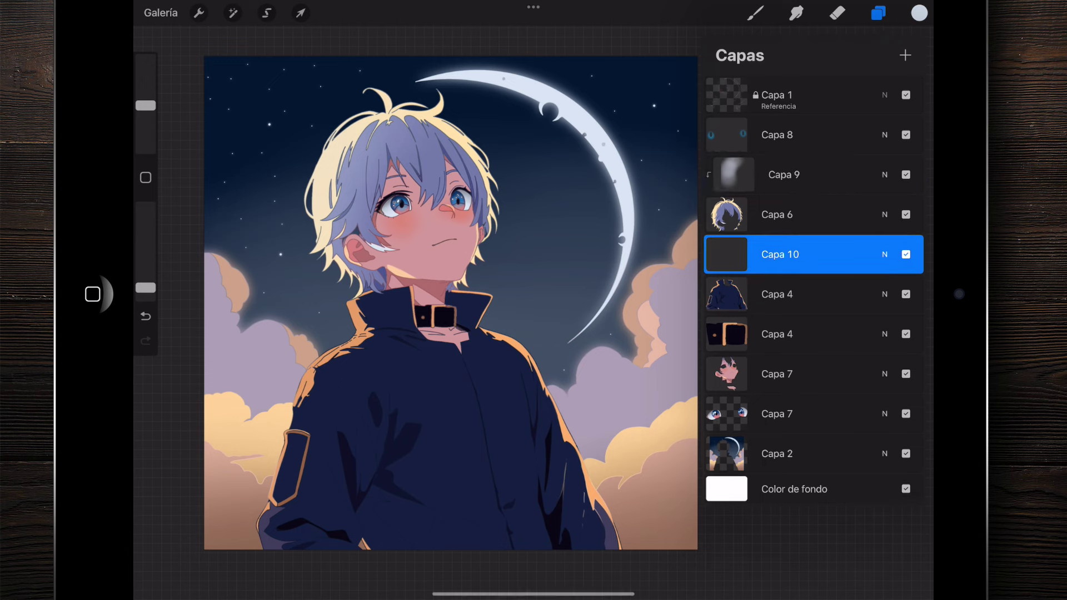
left_click(778, 254)
left_click(642, 287)
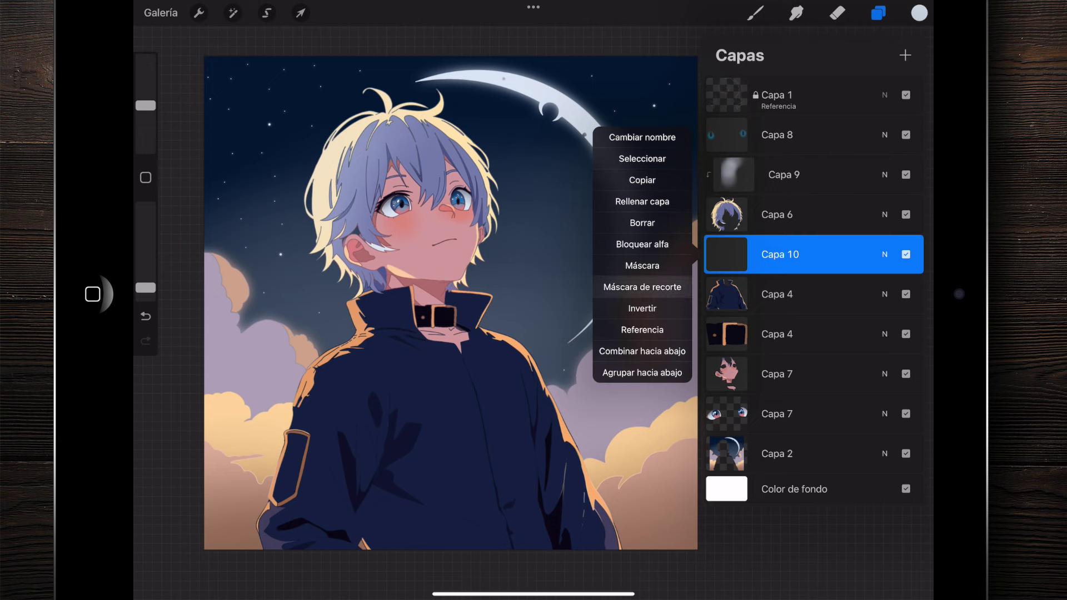
scroll(450, 303, "up", 3)
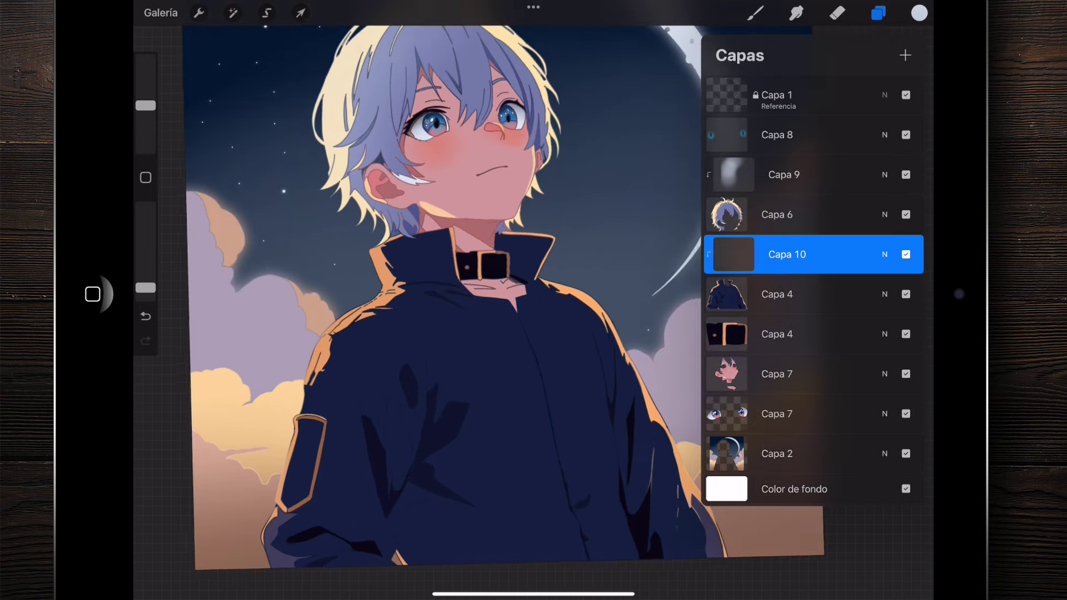
Step: Pick a medium blue and darken the strip along the collar's left edge
left_click(918, 12)
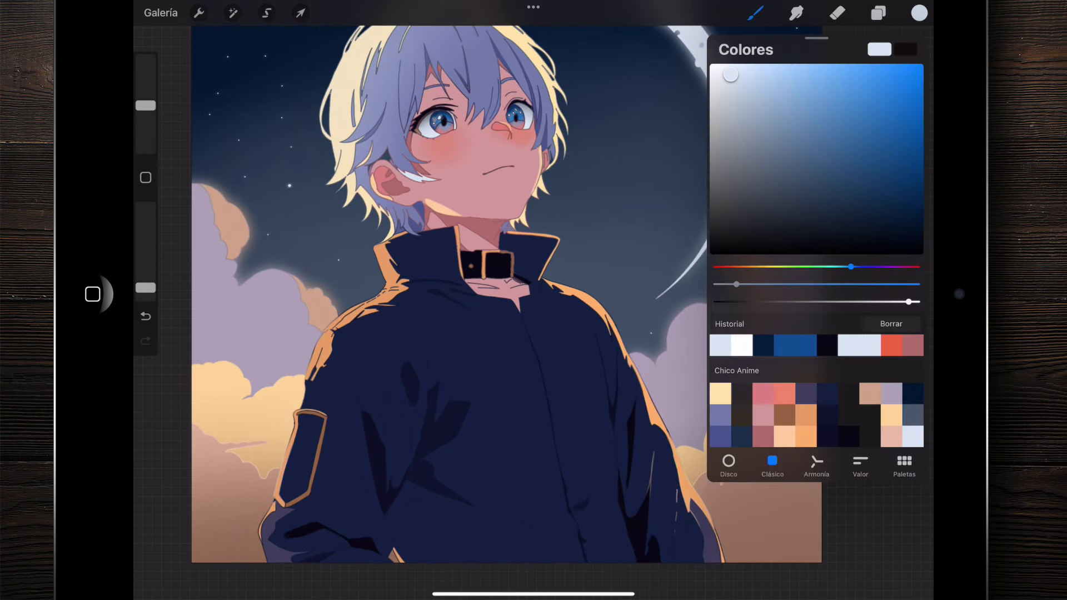
left_click(900, 144)
left_click(919, 12)
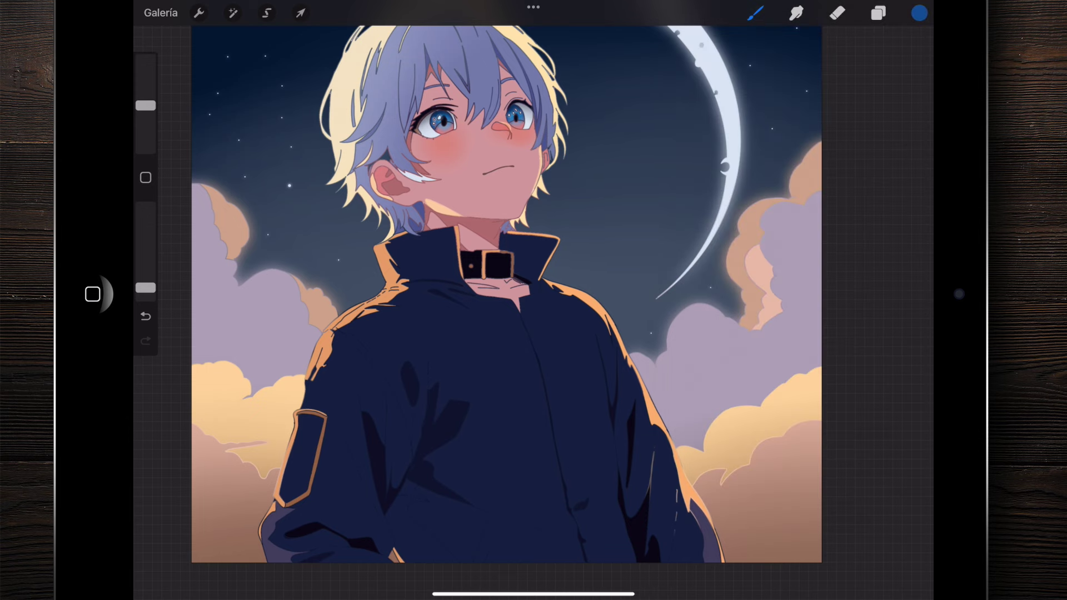
left_click_drag(146, 106, 146, 98)
scroll(506, 295, "down", 3)
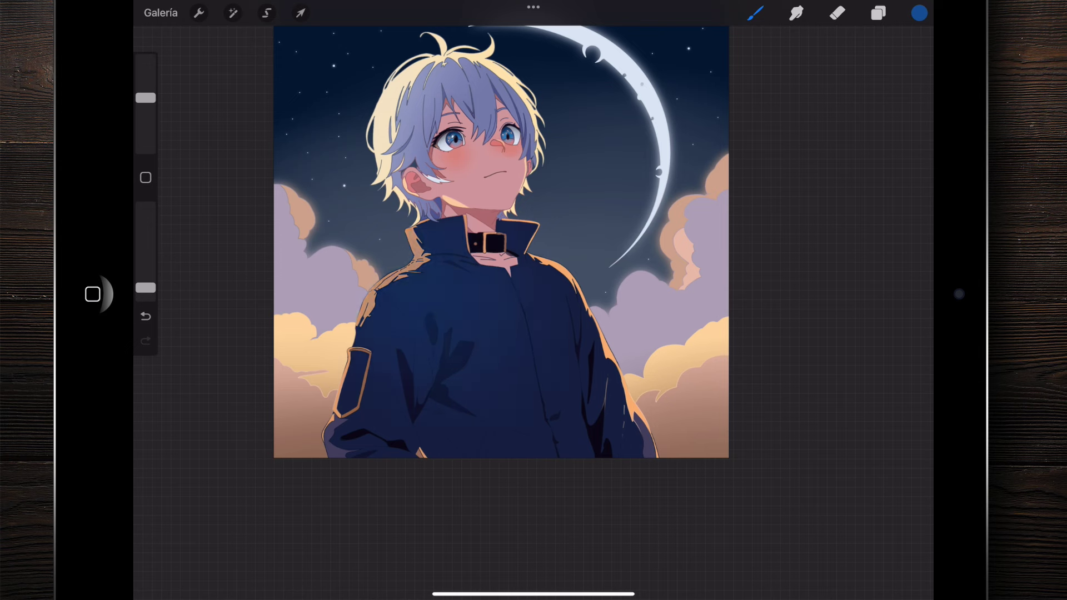
left_click_drag(416, 228, 412, 254)
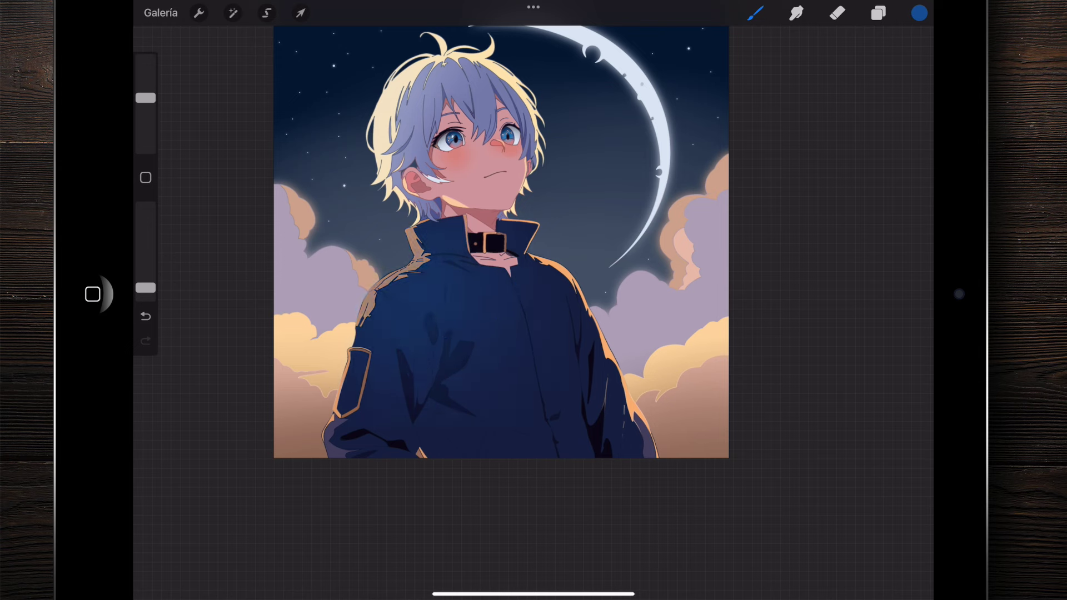
scroll(528, 278, "up", 3)
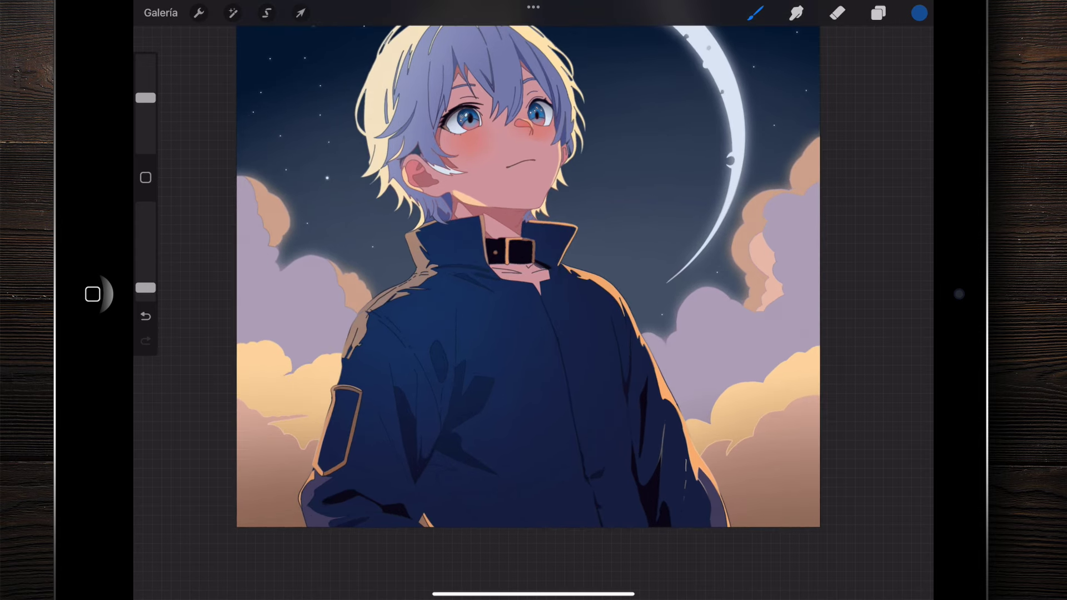
scroll(528, 278, "down", 3)
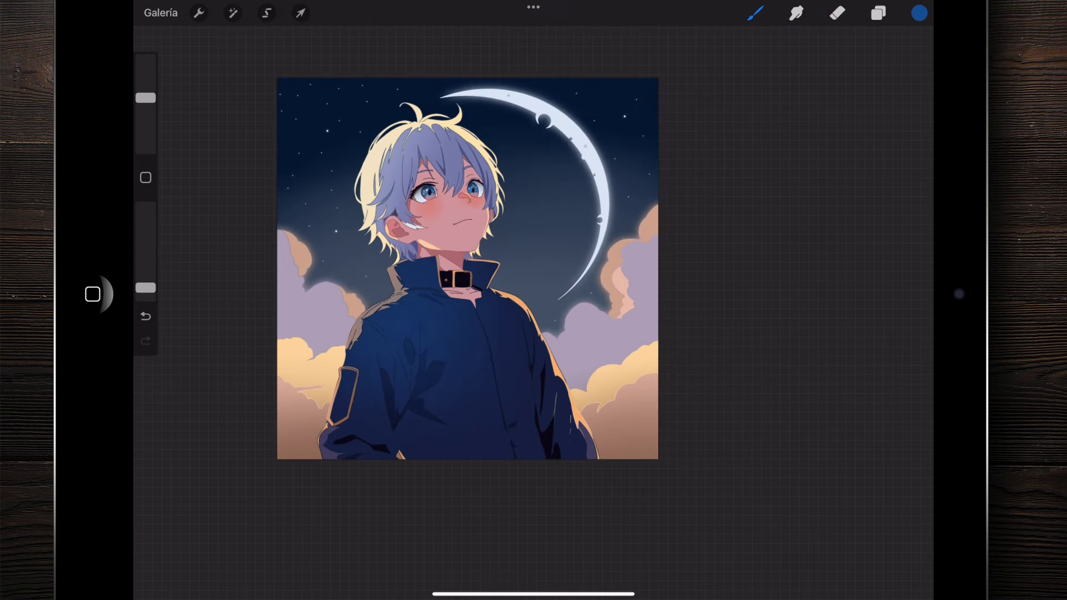
scroll(533, 277, "up", 3)
Step: Set the eraser to a small soft airbrush at about 21% opacity
key("e")
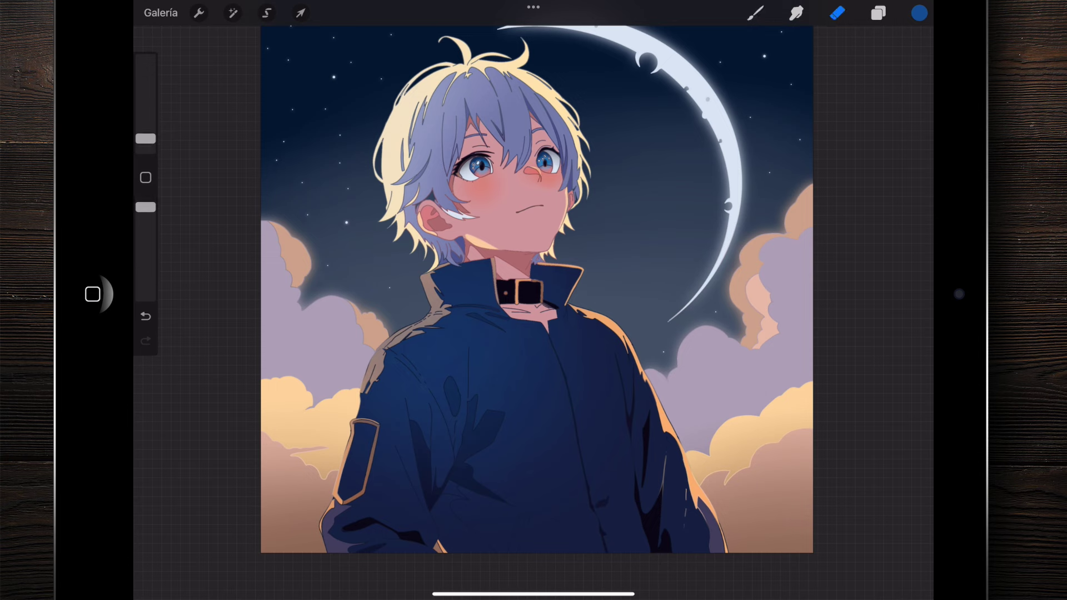
left_click(837, 13)
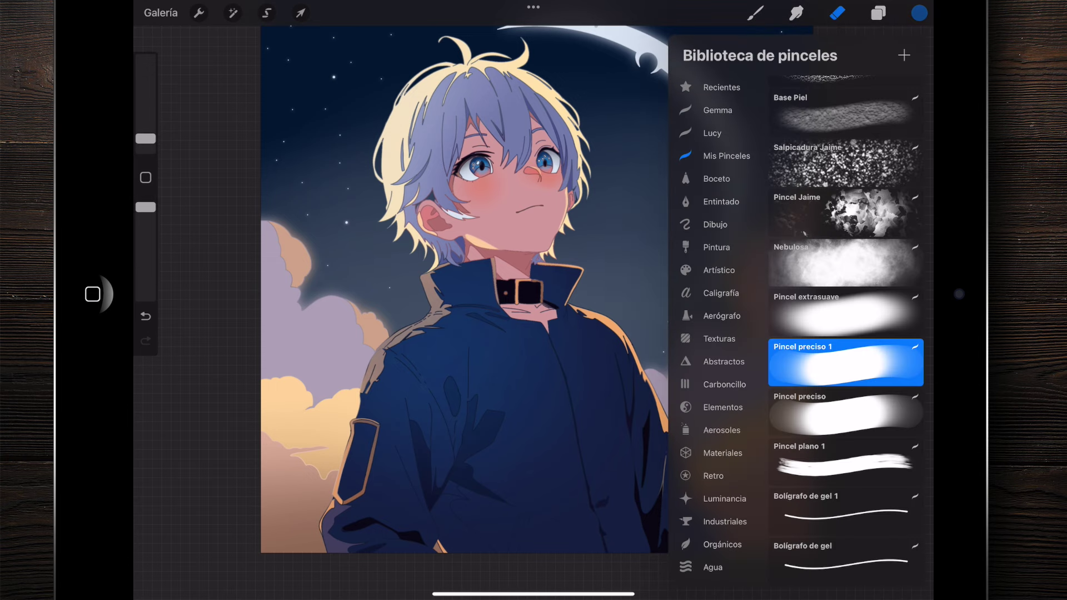
left_click(721, 316)
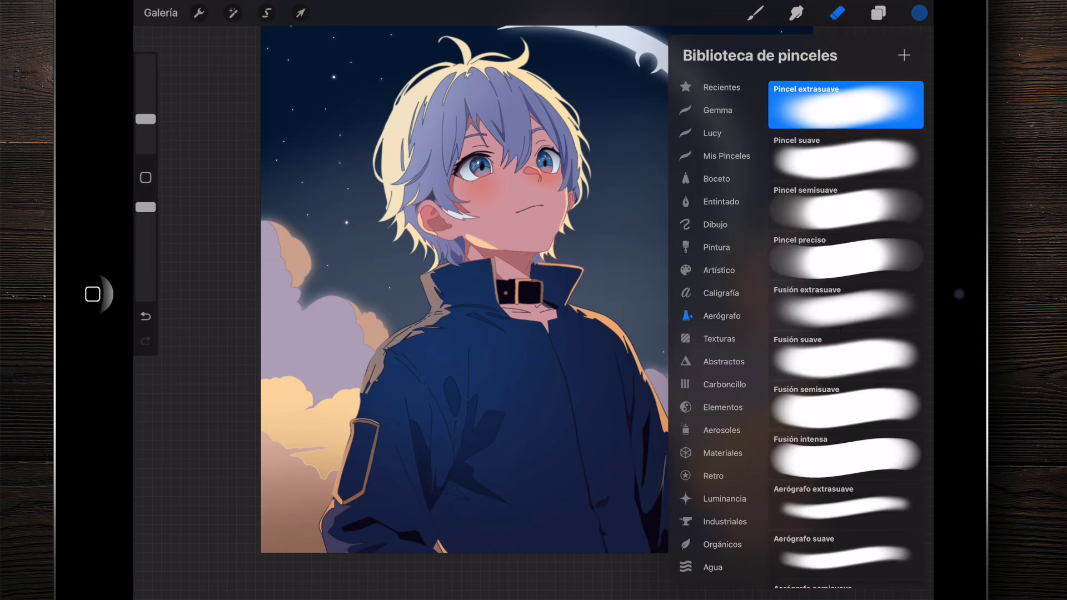
left_click(844, 103)
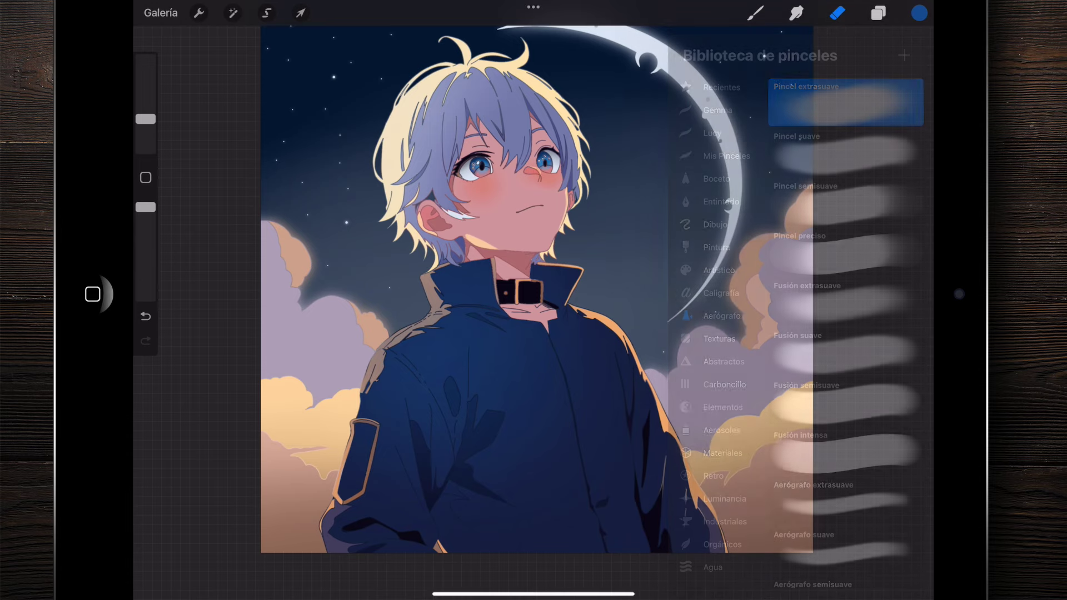
left_click_drag(145, 207, 145, 277)
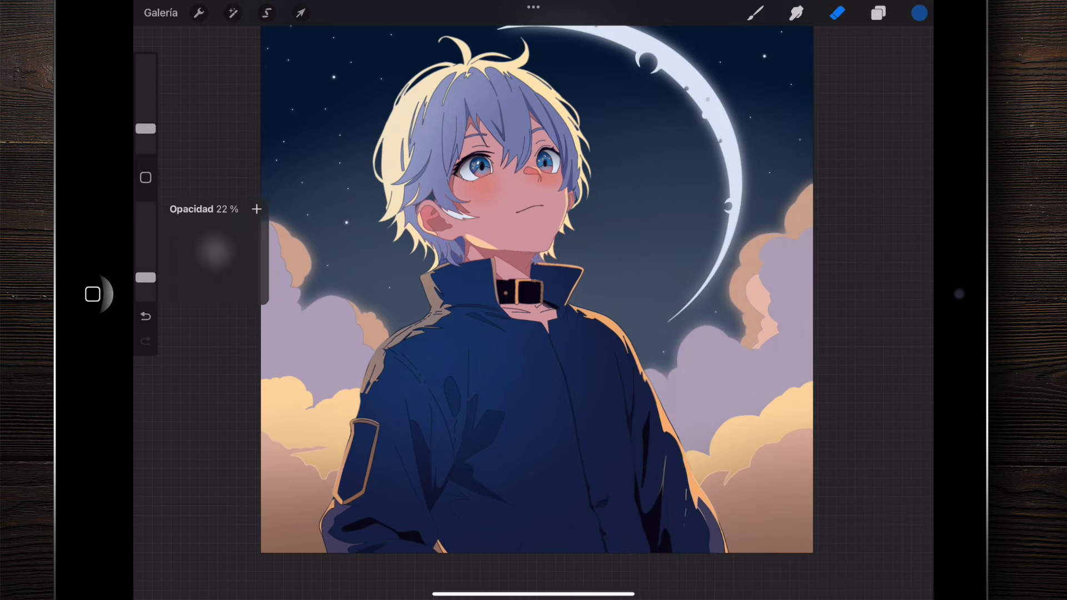
scroll(533, 300, "up", 5)
scroll(533, 300, "up", 5)
left_click_drag(145, 128, 146, 131)
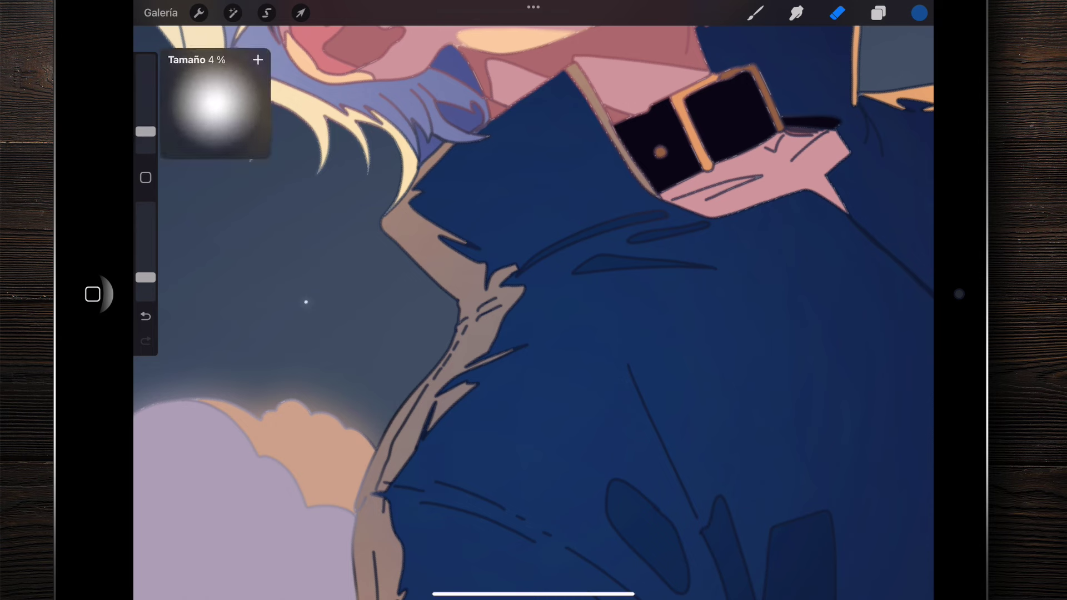
Step: Softly erase the blue and orange shading along the neck and lower neck
left_click_drag(404, 270, 418, 274)
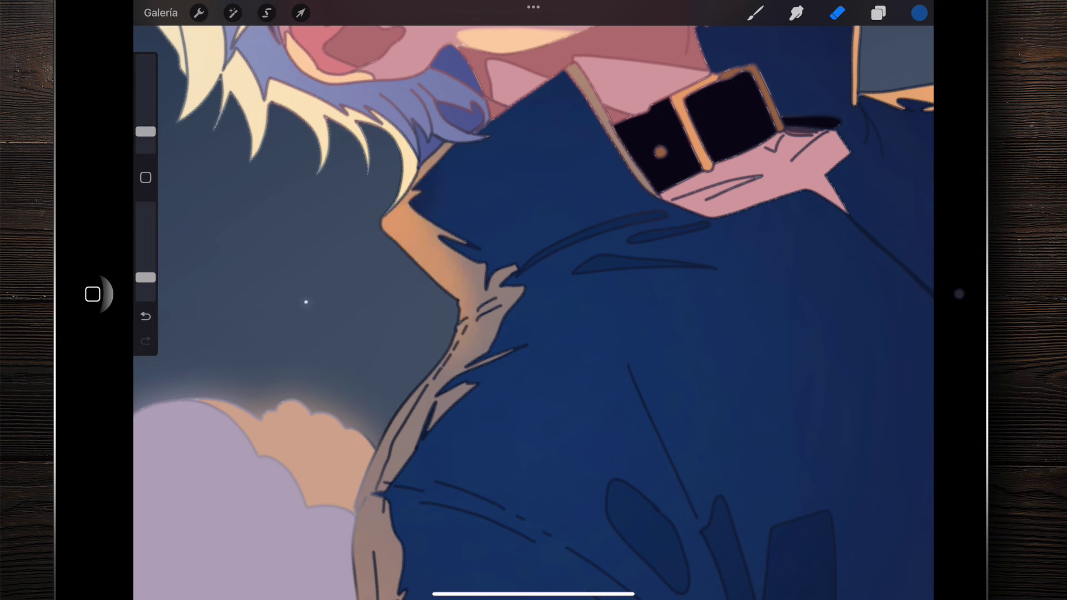
left_click_drag(486, 270, 441, 316)
left_click_drag(417, 405, 403, 453)
scroll(534, 300, "down", 5)
left_click_drag(411, 356, 389, 444)
left_click_drag(389, 384, 344, 306)
scroll(533, 300, "down", 5)
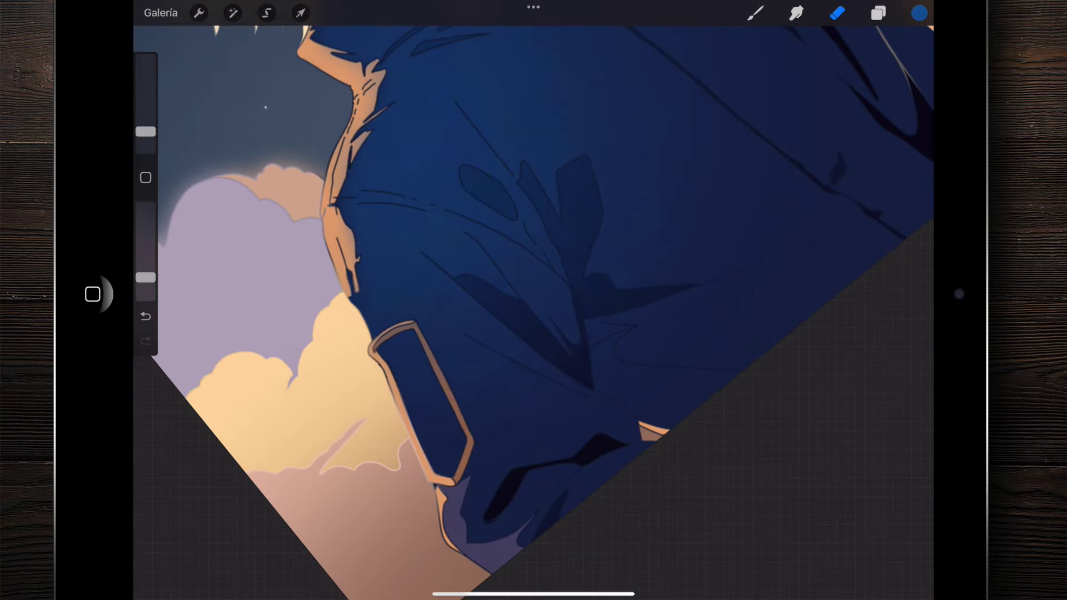
scroll(534, 300, "down", 5)
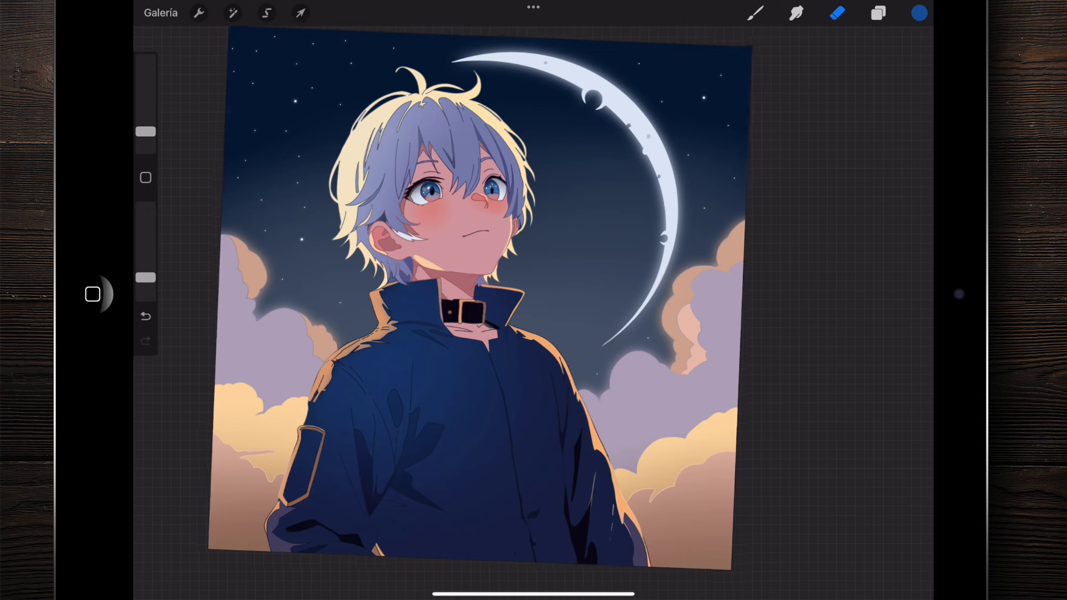
left_click(878, 13)
Step: Toggle Capa 10 to compare, set the eraser to about 3%, and undo the last erase
left_click(905, 254)
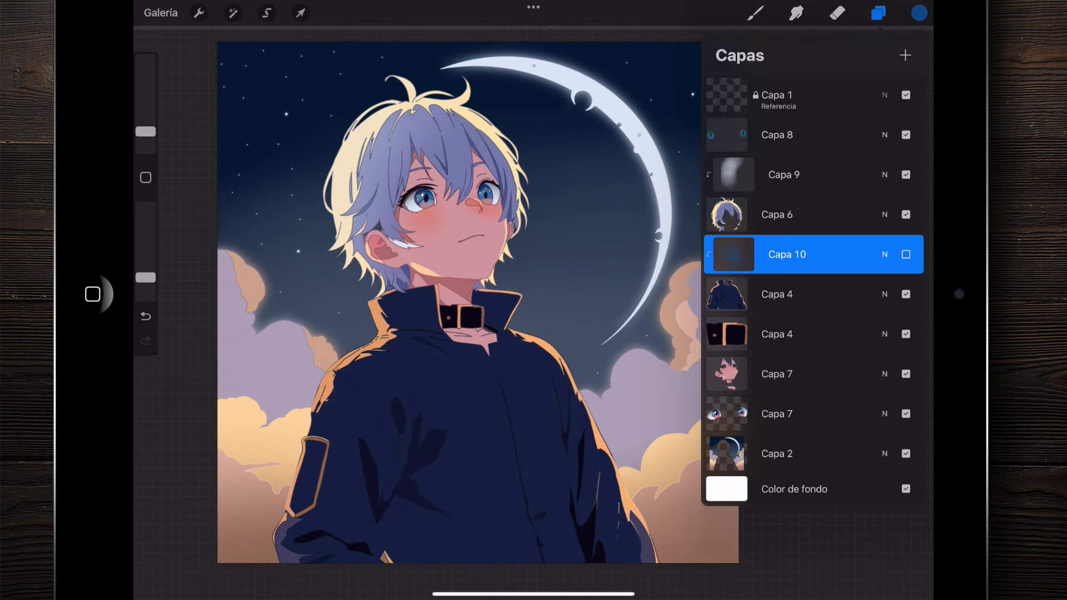
left_click(905, 254)
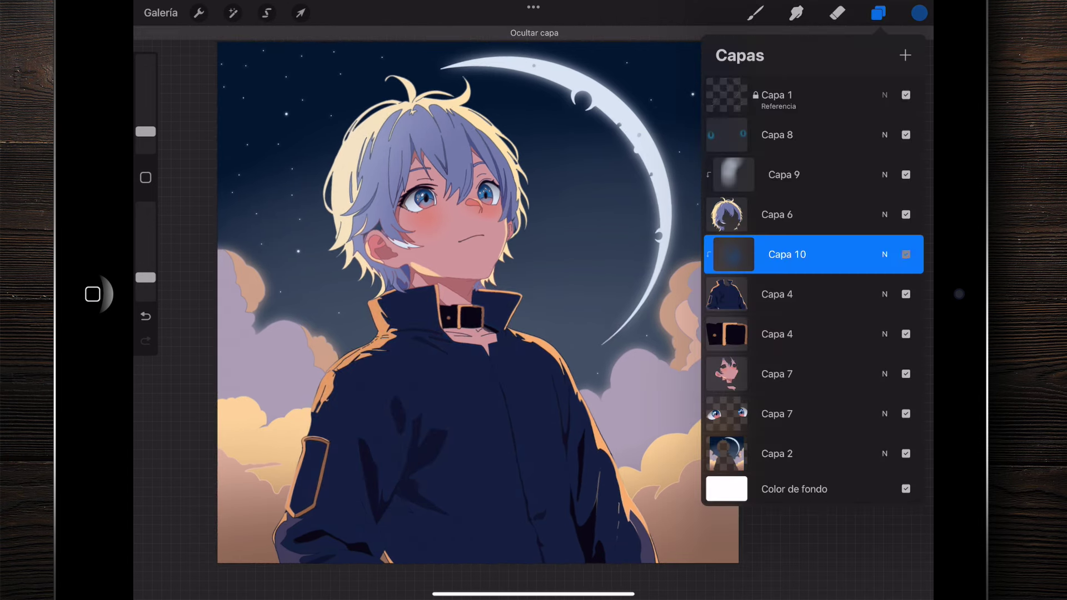
scroll(383, 467, "up", 5)
left_click(836, 13)
left_click_drag(146, 142, 146, 134)
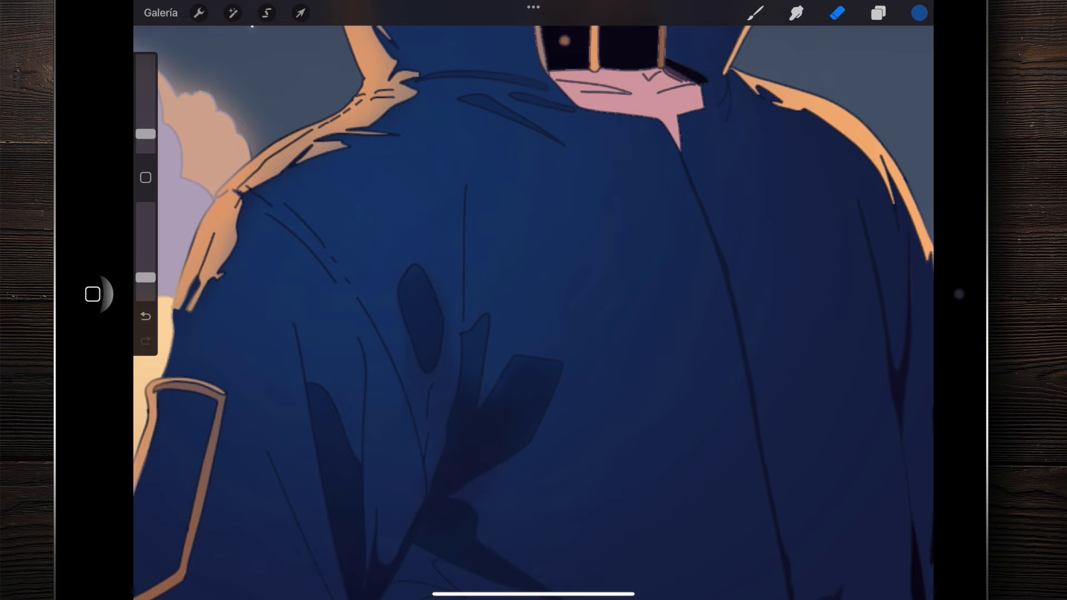
scroll(533, 300, "down", 2)
scroll(341, 410, "down", 5)
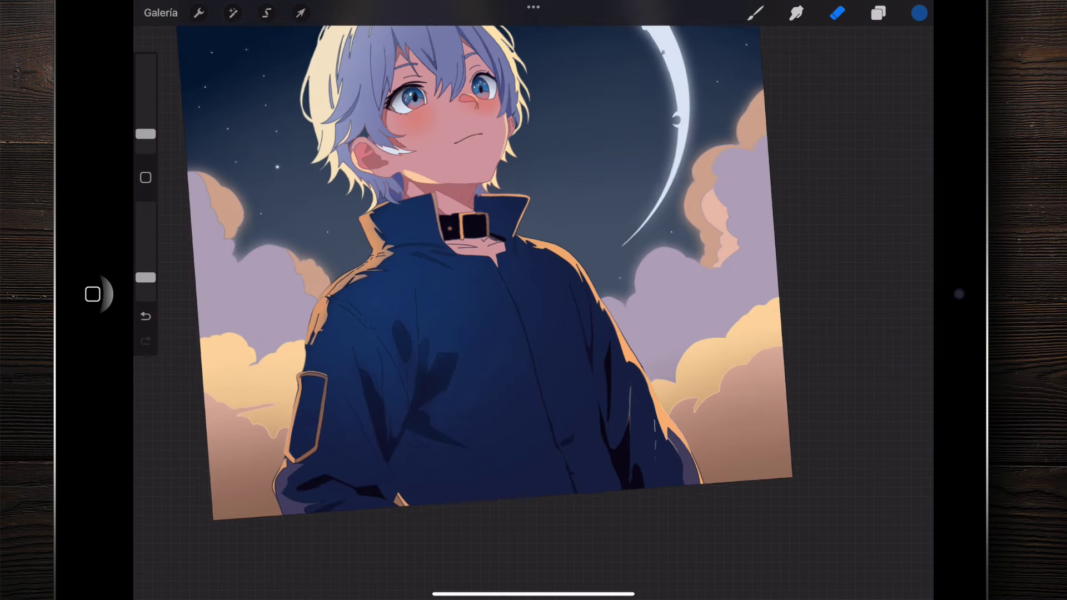
key("ctrl+z")
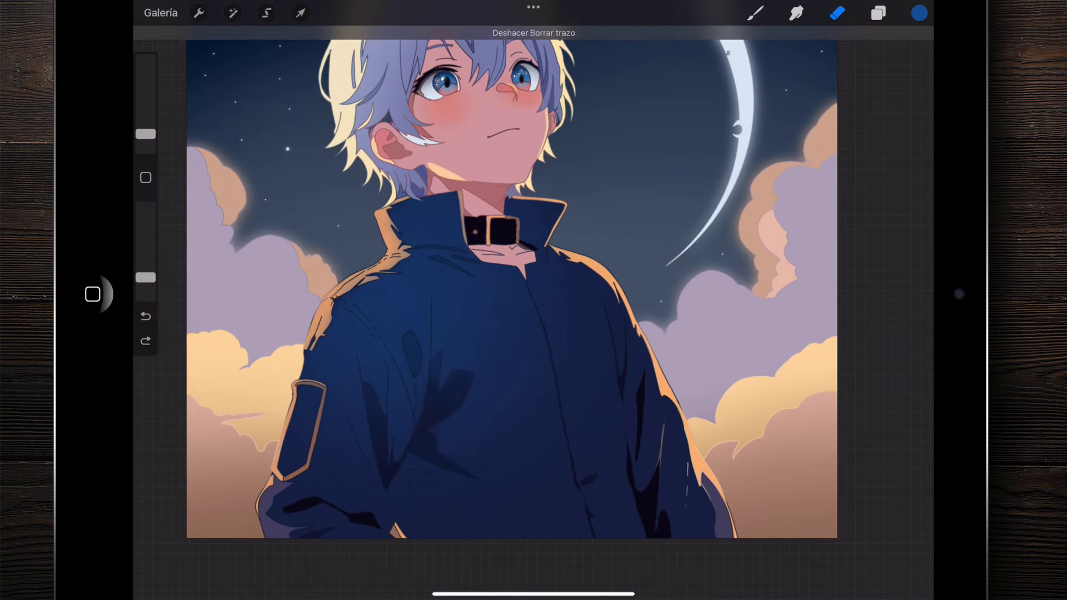
Step: Hide and reshow Capa 10 jacket shading and Capa 9 hair shading to compare
scroll(511, 288, "down", 3)
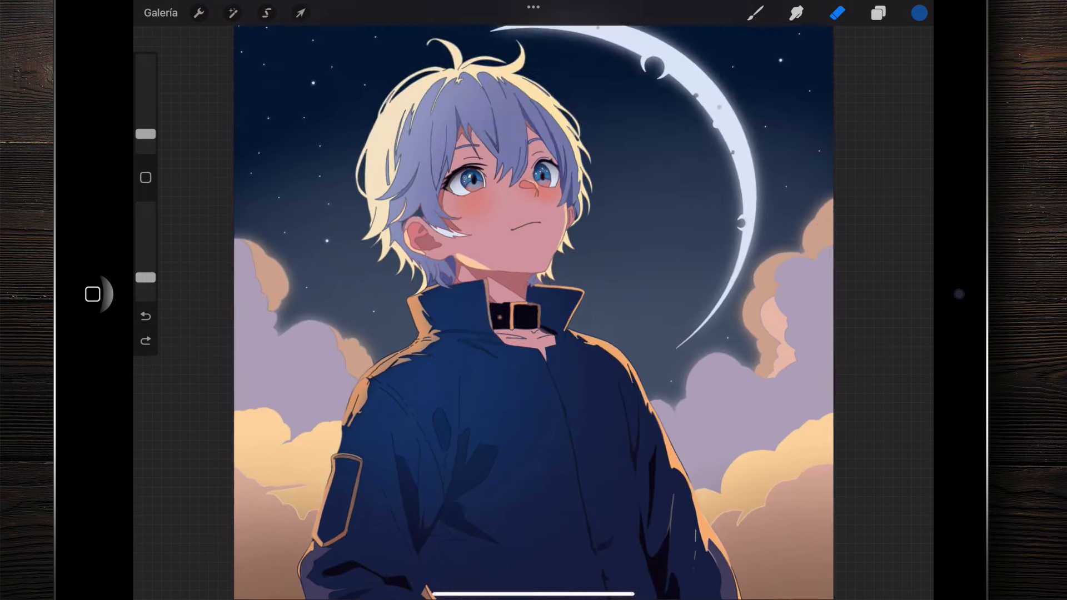
left_click(878, 13)
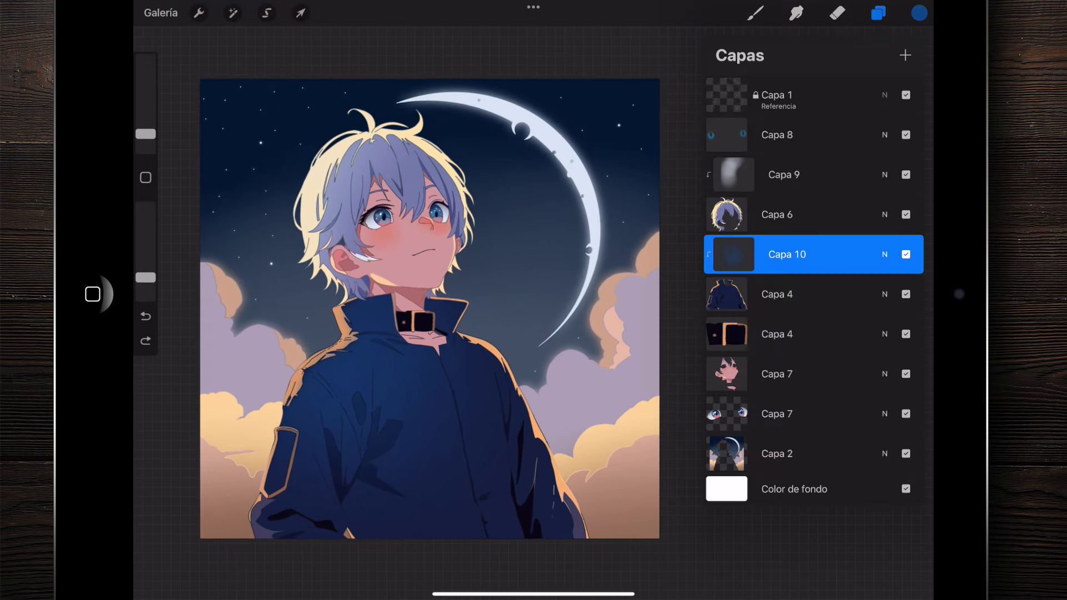
left_click(905, 254)
left_click(905, 253)
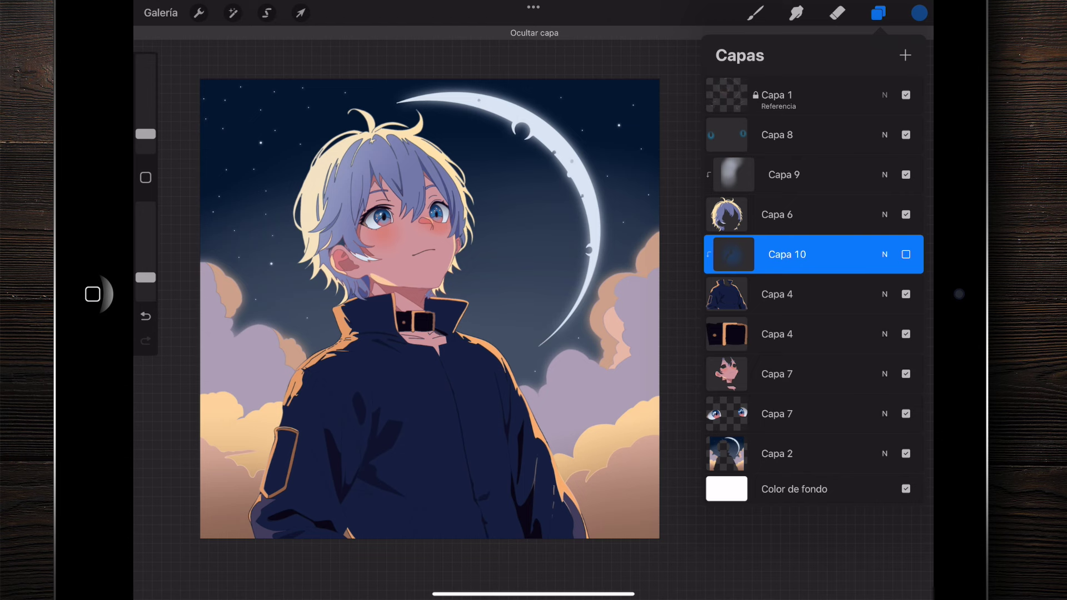
left_click(783, 174)
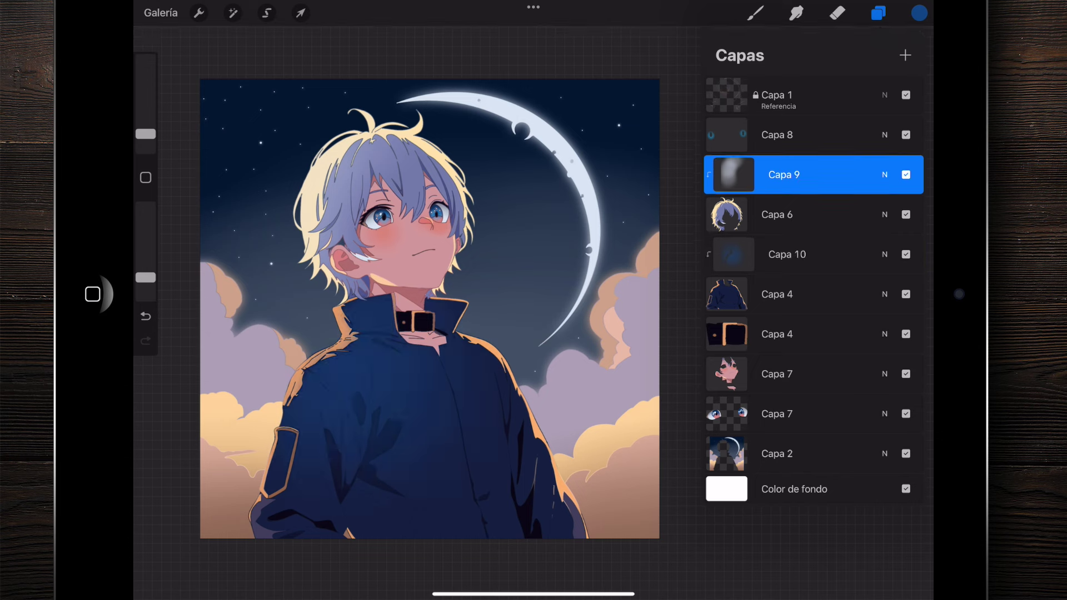
left_click(905, 175)
left_click(905, 174)
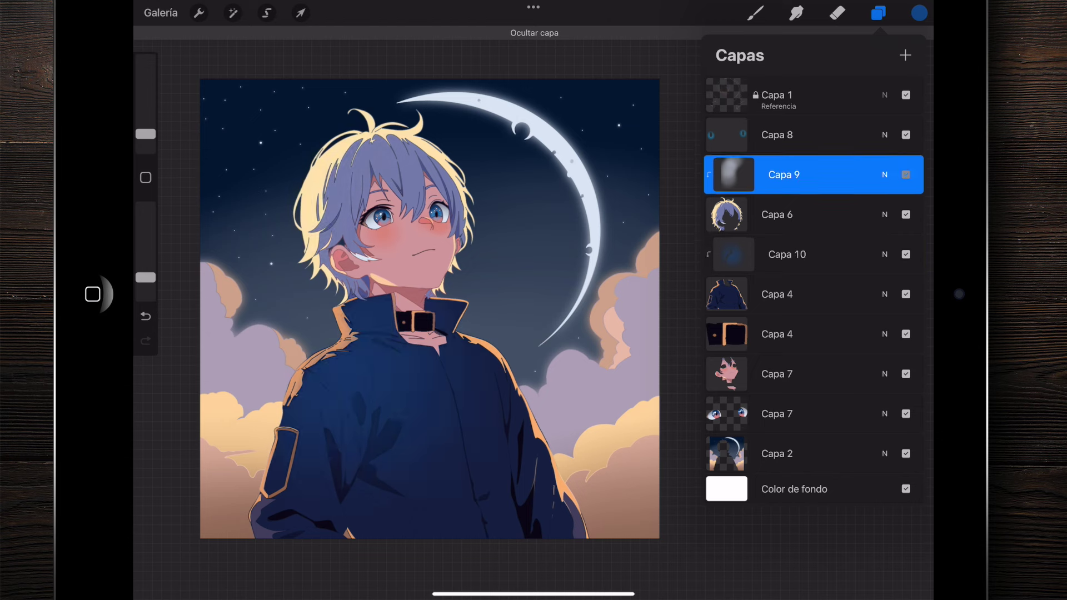
left_click(836, 13)
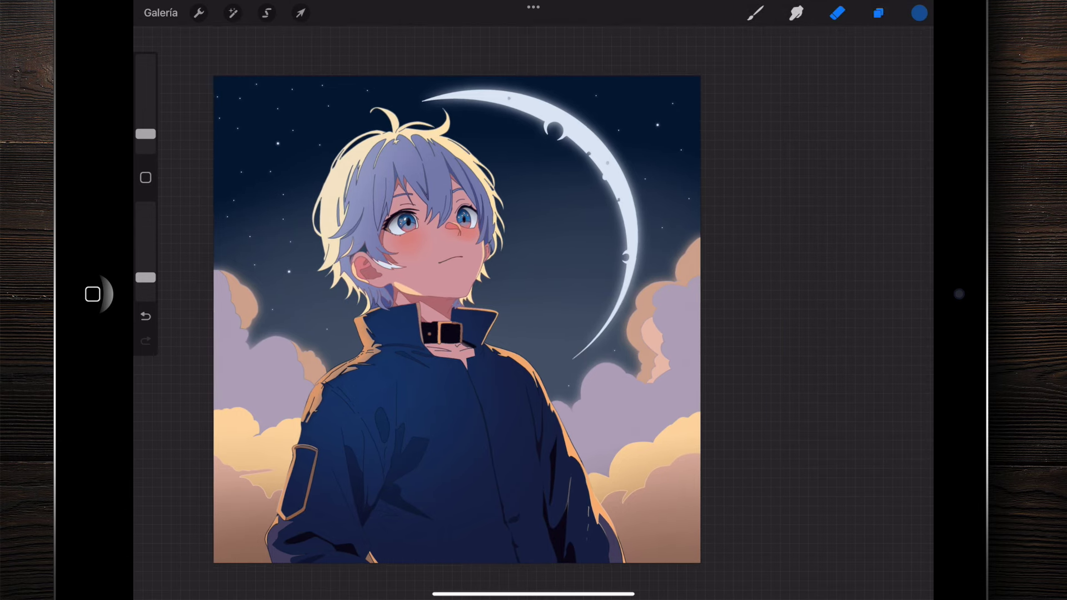
left_click(878, 12)
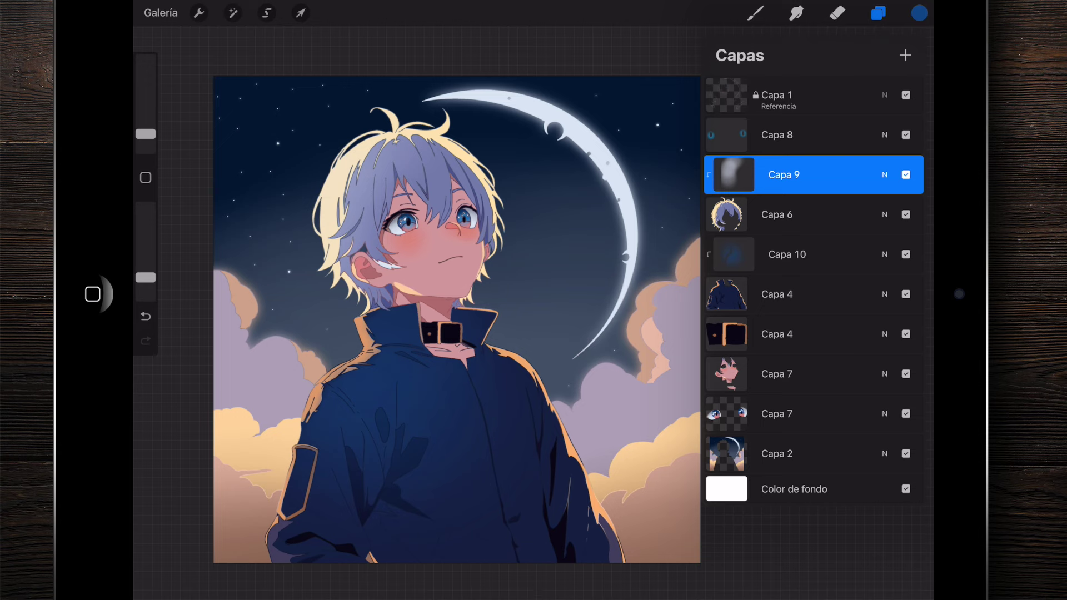
Step: Merge Capa 8 through Capa 7 into one layer and check Capa 2 and Capa 7 visibility
left_click_drag(806, 134, 805, 267)
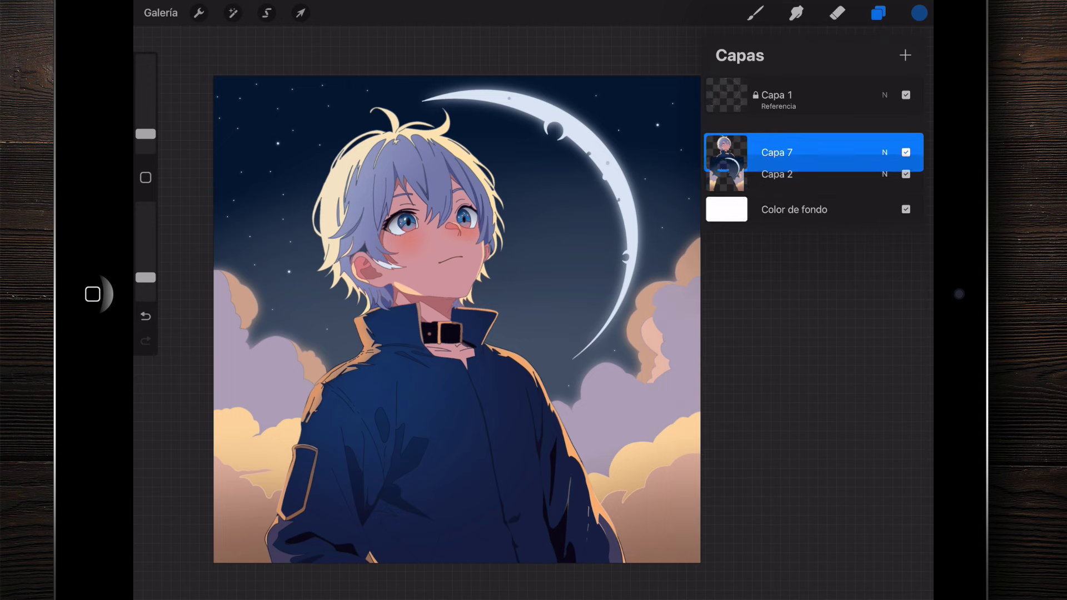
left_click(906, 174)
left_click(906, 174)
left_click(905, 135)
left_click(906, 134)
scroll(457, 319, "up", 3)
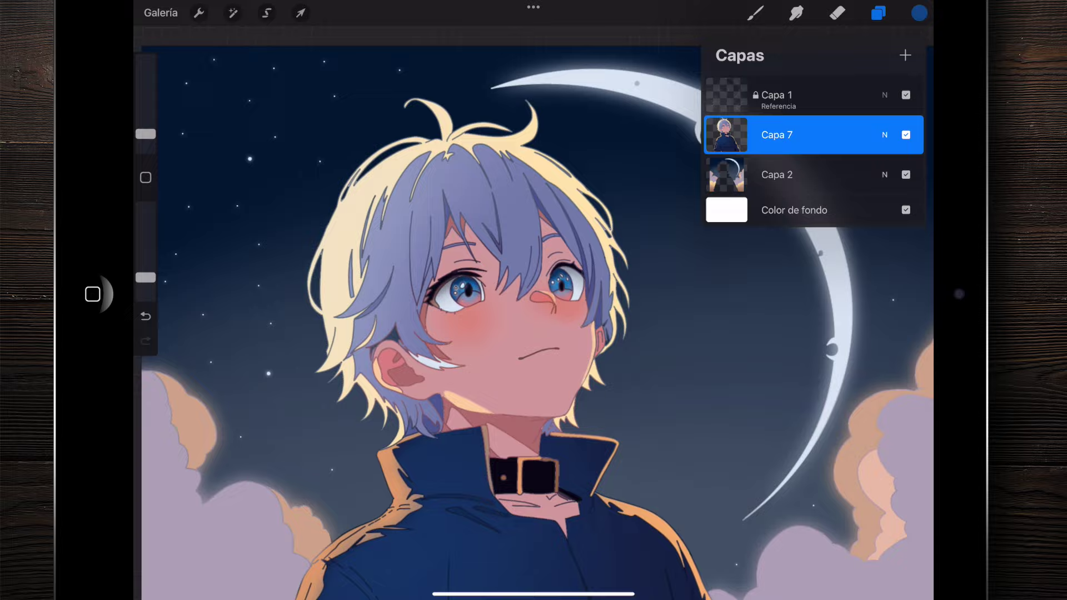
scroll(457, 319, "down", 4)
Step: Duplicate the merged Capa 7 layer and select the lower copy
left_click_drag(861, 134, 778, 134)
left_click(845, 135)
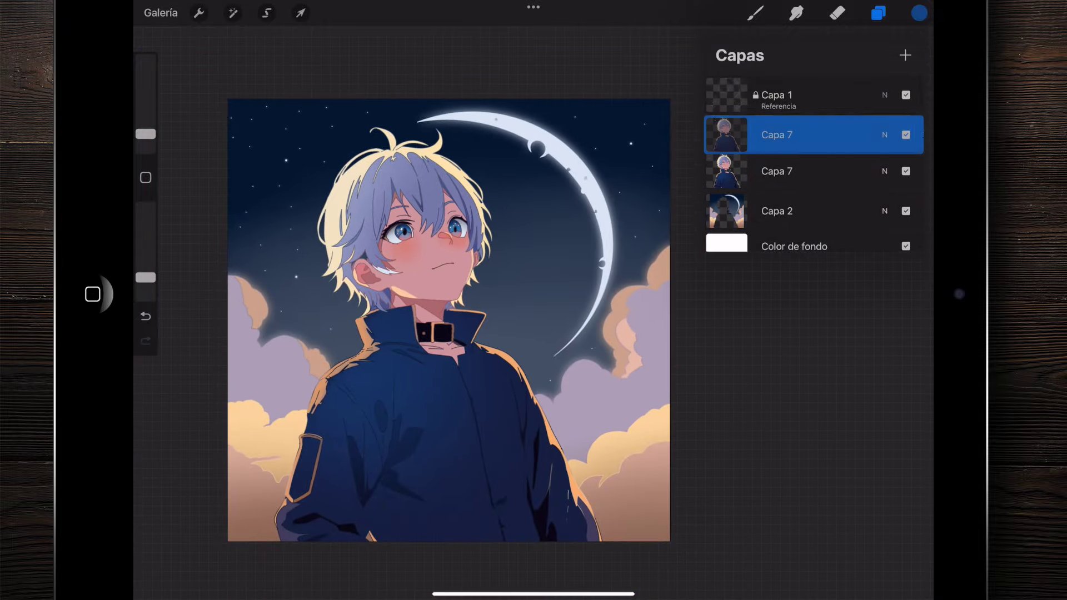
left_click(805, 174)
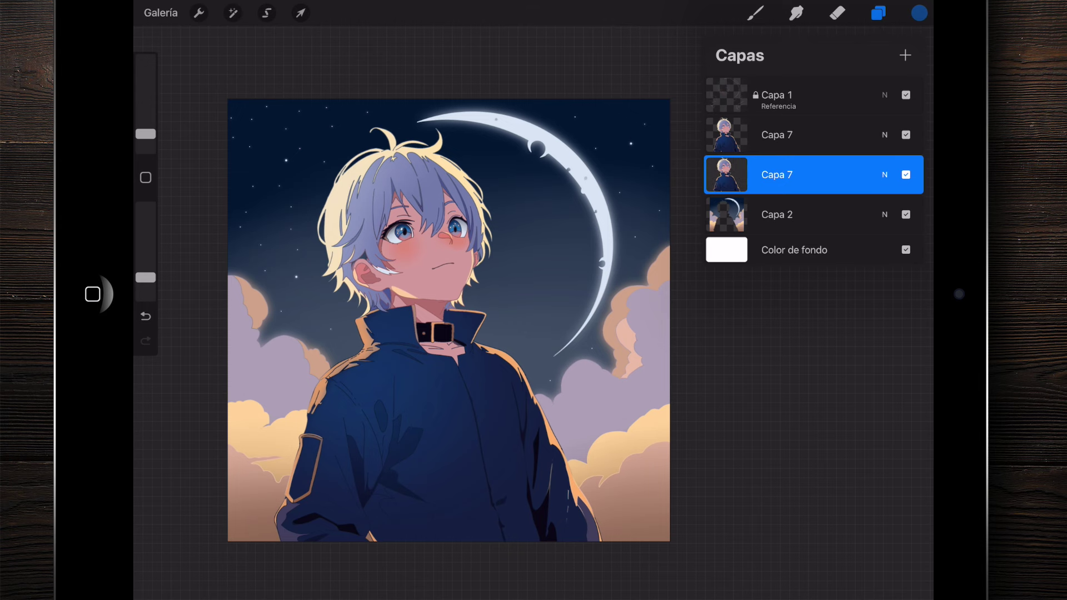
scroll(500, 311, "up", 3)
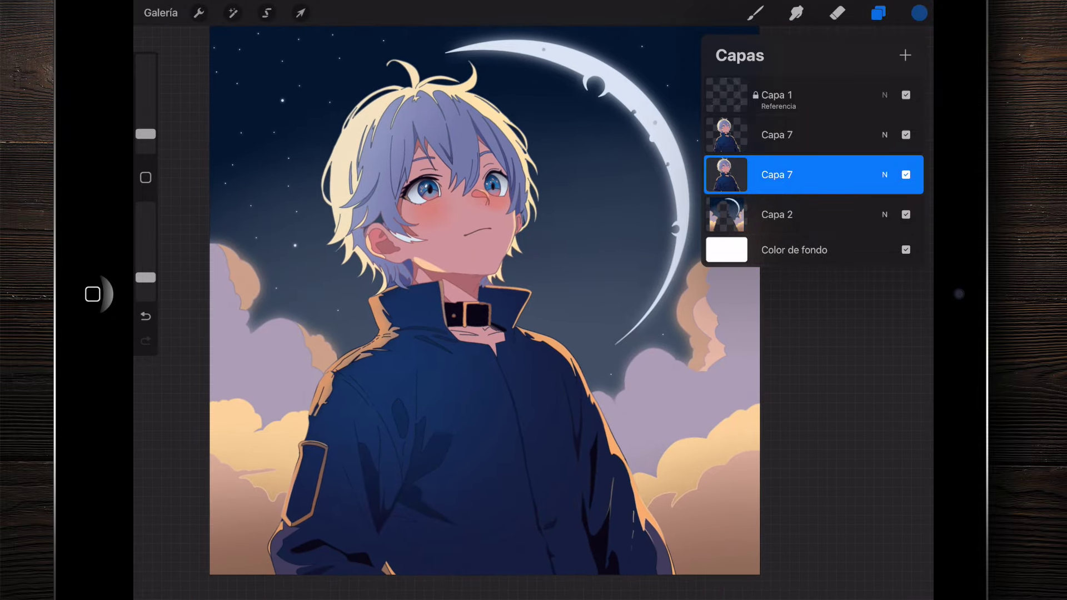
left_click(233, 13)
Step: Apply Gaussian blur to the lower Capa 7 copy, raising it to 10%
left_click(227, 186)
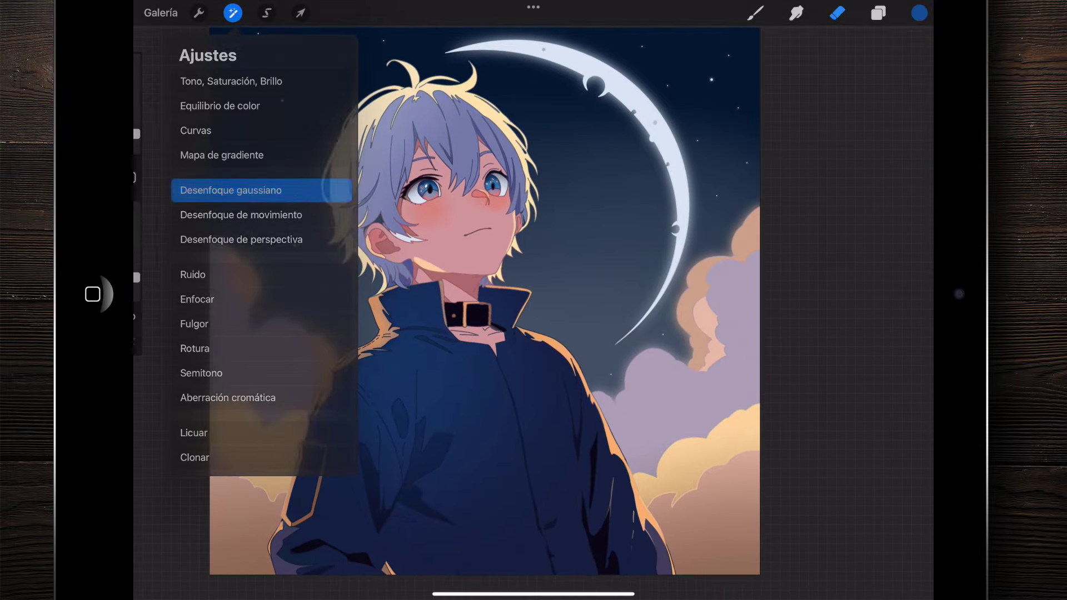
left_click_drag(444, 300, 508, 300)
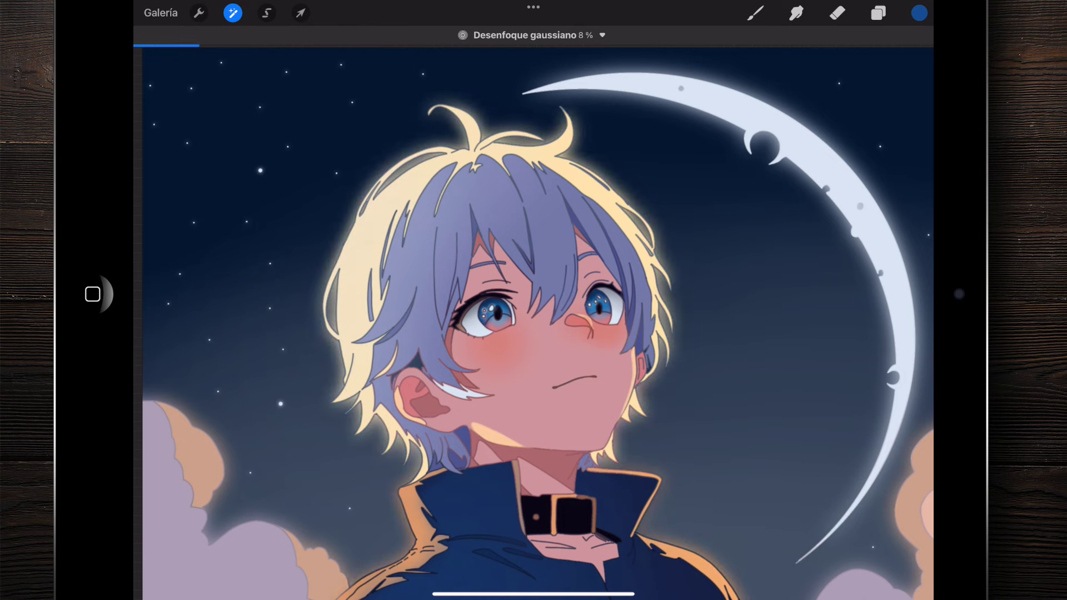
scroll(534, 322, "down", 5)
left_click_drag(533, 322, 555, 322)
Step: Toggle the blurred copy's visibility to compare the glow, leaving it visible
left_click(878, 12)
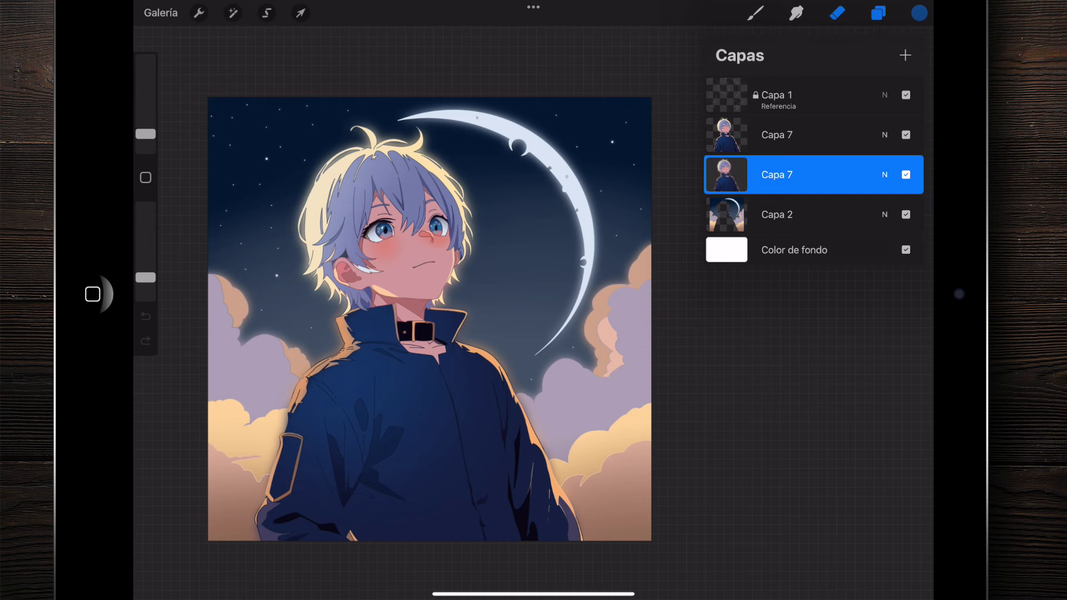
left_click(906, 175)
left_click(906, 174)
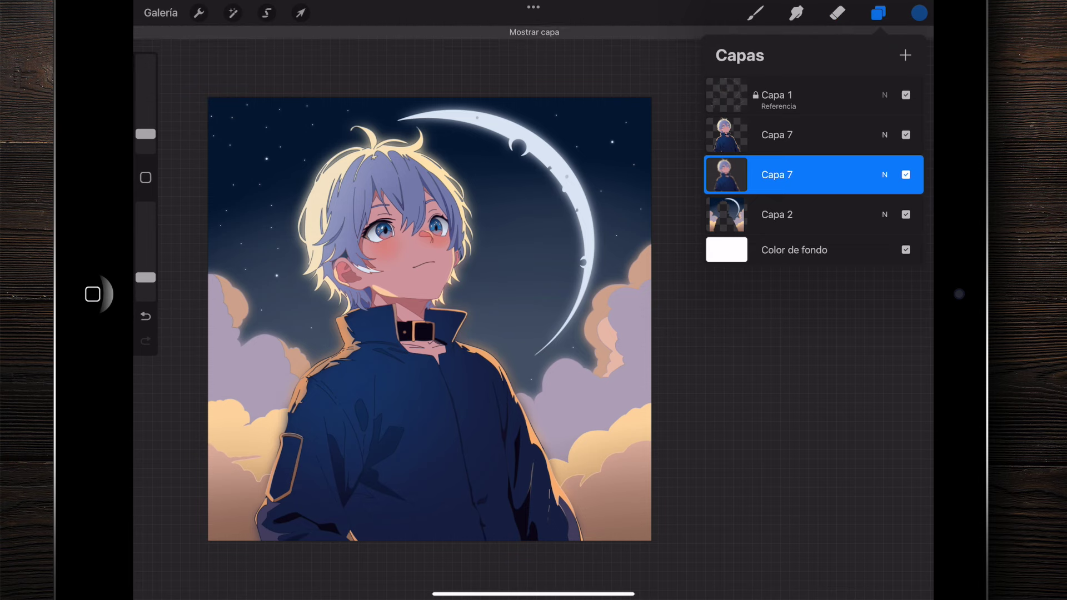
left_click(905, 175)
left_click(836, 13)
Step: Zoom in and out to review the finished glowing night-sky portrait
scroll(533, 311, "up", 5)
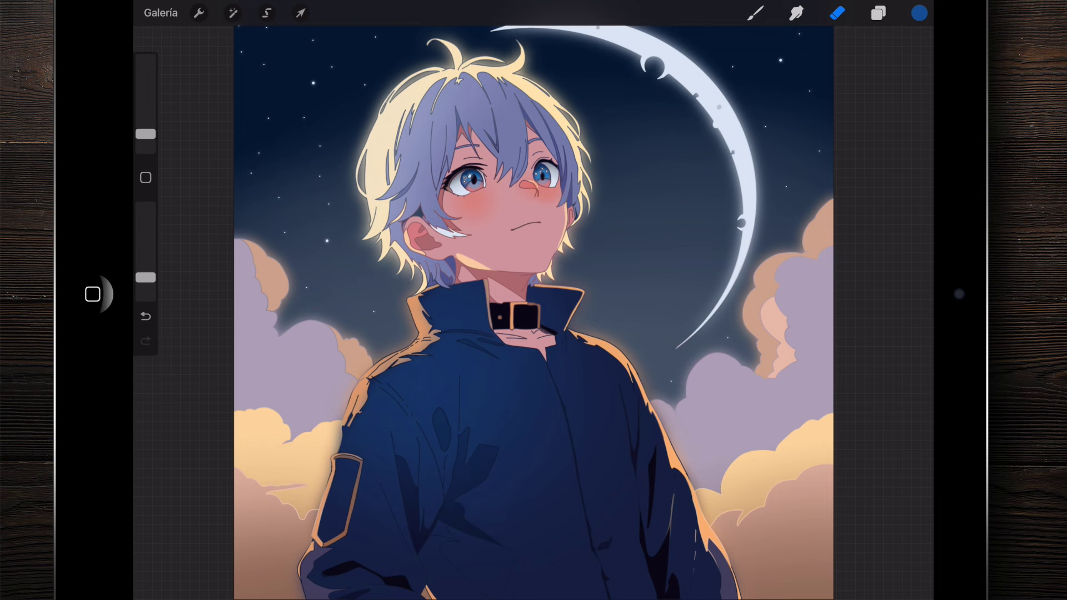
scroll(534, 311, "down", 5)
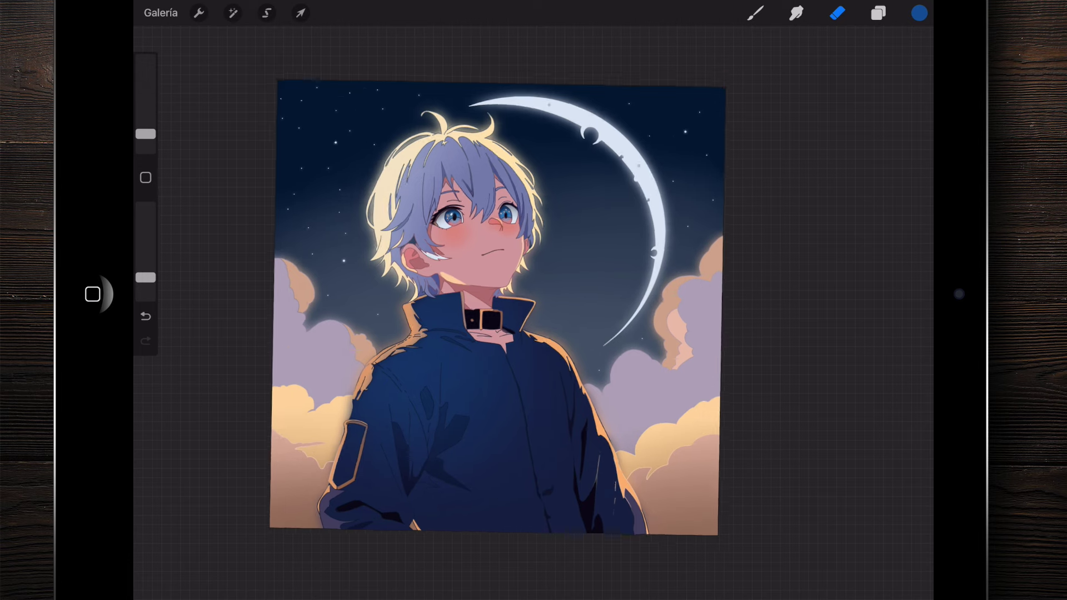
scroll(533, 311, "up", 3)
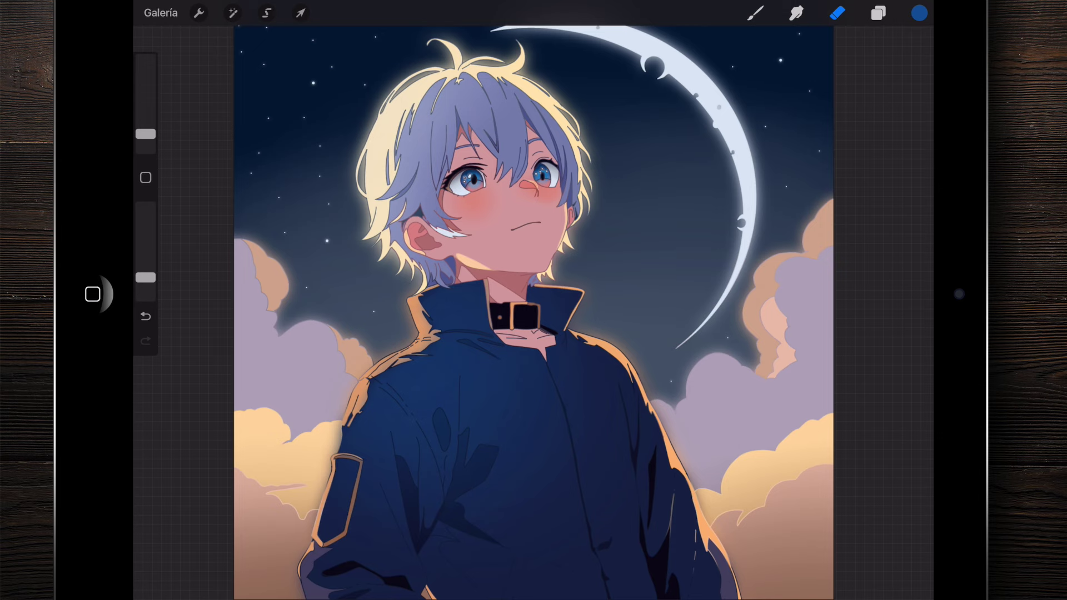
scroll(534, 311, "down", 3)
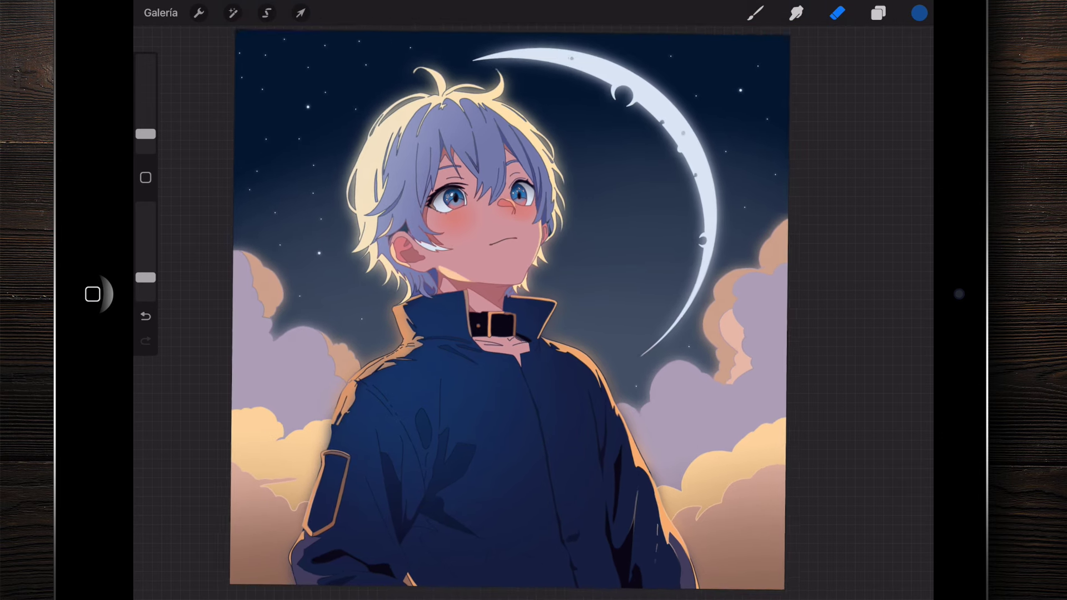